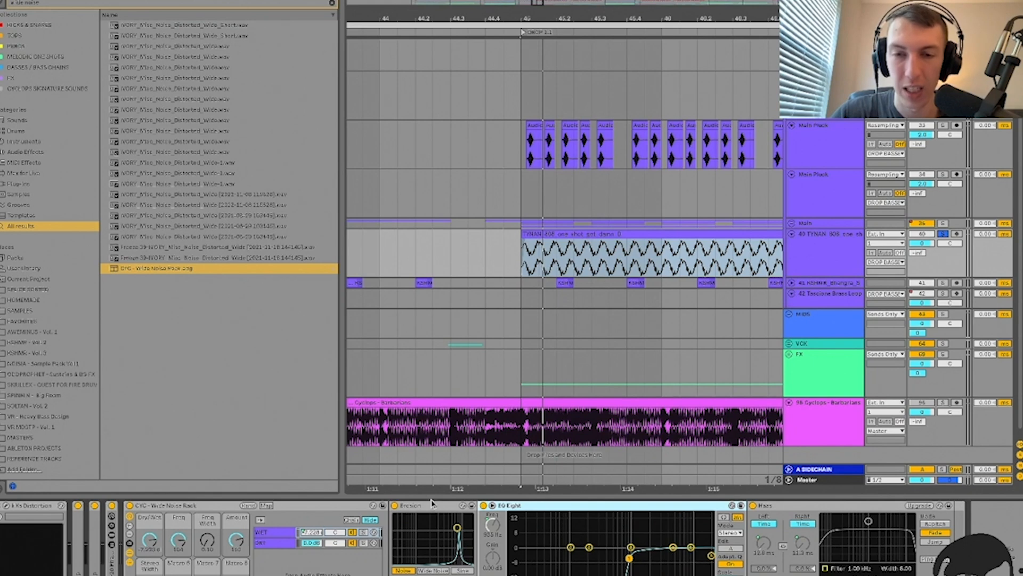
# Step: Delete Erosion and EQ Eight from the TYNAN bass's effect chain
pyautogui.click(434, 504)
pyautogui.press('Delete')
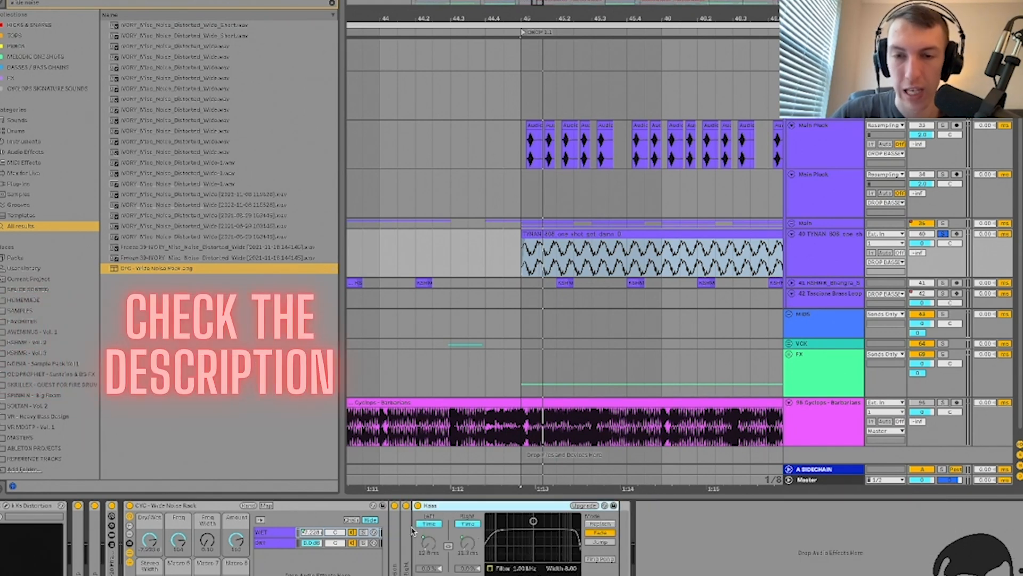
pyautogui.press('space')
# Step: Play from bar 45 while turning the Wide Noise Rack dry/wet down and back up
pyautogui.press('space')
pyautogui.press('space')
pyautogui.press('space')
pyautogui.press('space')
pyautogui.press('space')
pyautogui.press('space')
pyautogui.press('space')
pyautogui.press('space')
pyautogui.press('space')
pyautogui.moveTo(149, 540); pyautogui.dragTo(179, 525)
pyautogui.press('space')
pyautogui.press('space')
pyautogui.press('space')
pyautogui.press('space')
pyautogui.press('space')
pyautogui.press('space')
pyautogui.press('space')
pyautogui.press('space')
pyautogui.press('space')
pyautogui.press('space')
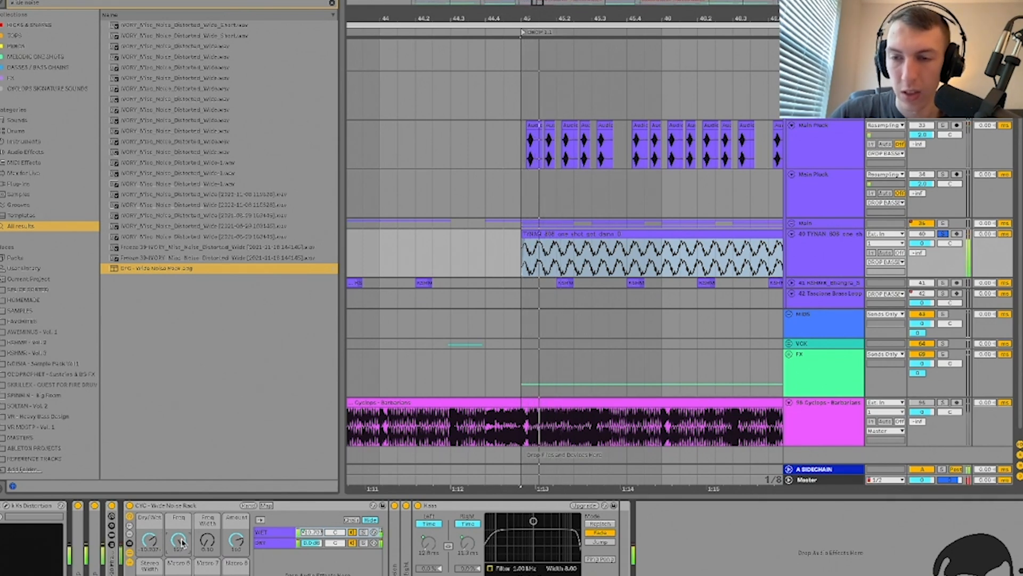
pyautogui.press('space')
pyautogui.moveTo(150, 541); pyautogui.dragTo(150, 539)
pyautogui.press('space')
pyautogui.press('space')
pyautogui.press('space')
pyautogui.press('space')
pyautogui.press('space')
pyautogui.press('space')
pyautogui.press('space')
pyautogui.press('space')
pyautogui.press('space')
pyautogui.press('space')
pyautogui.press('space')
pyautogui.press('space')
pyautogui.click(177, 506)
# Step: Delete Wide Noise Rack and Haas, then load Basslane from a browser search
pyautogui.press('Delete')
pyautogui.press('space')
pyautogui.press('space')
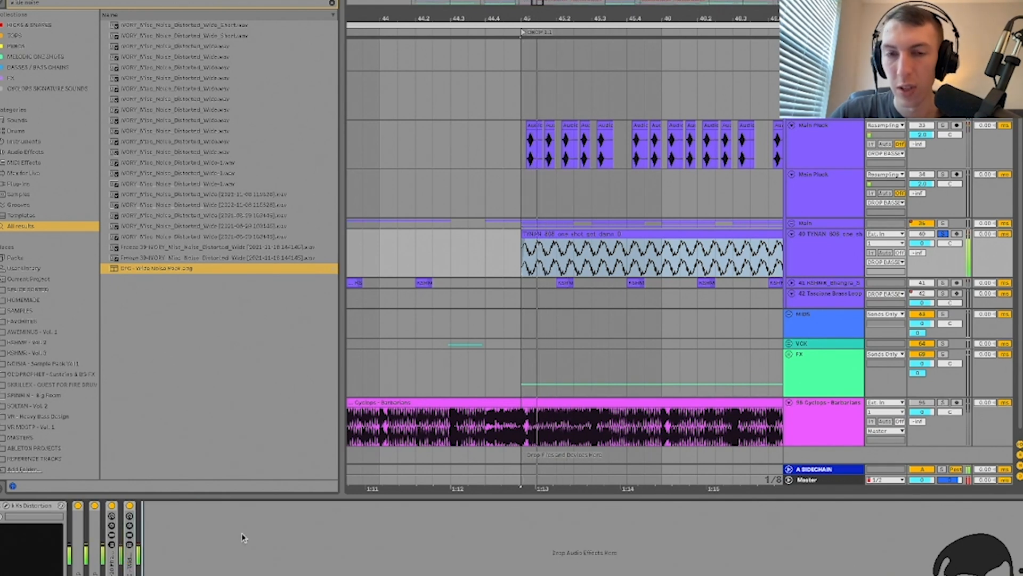
pyautogui.hotkey('ctrl', 'f')
pyautogui.write('bassline')
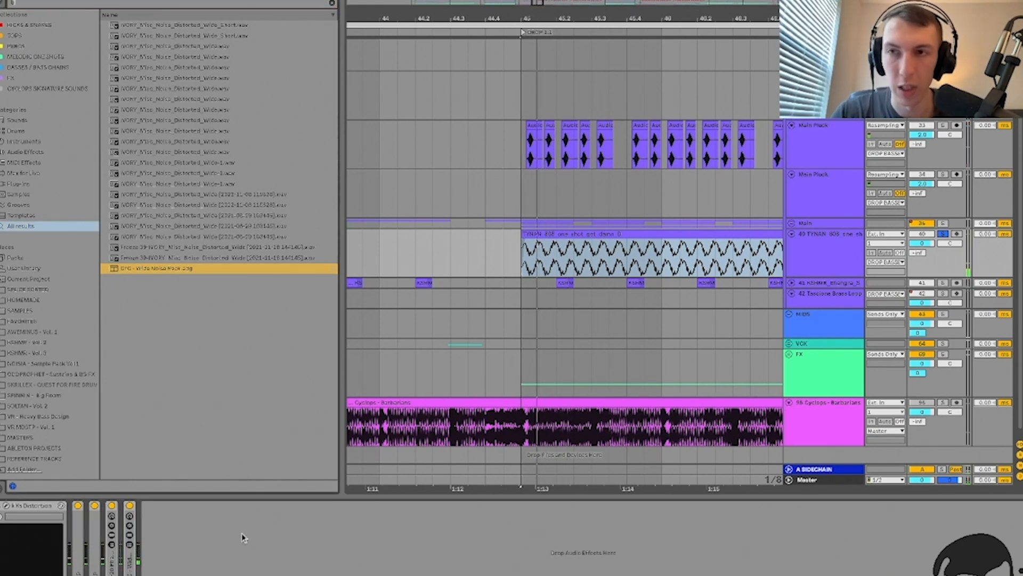
pyautogui.press('Down')
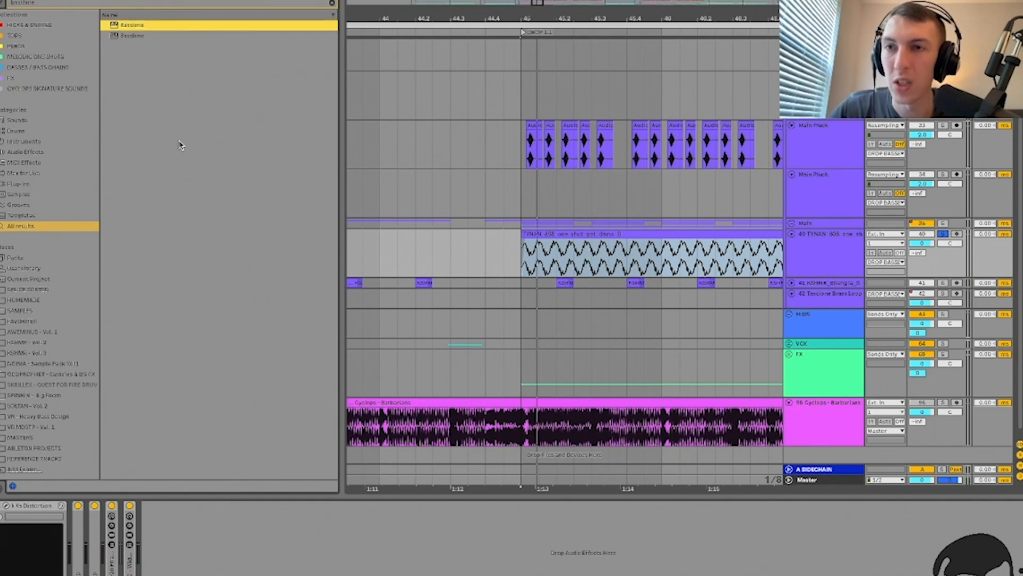
pyautogui.press('Down')
pyautogui.press('Return')
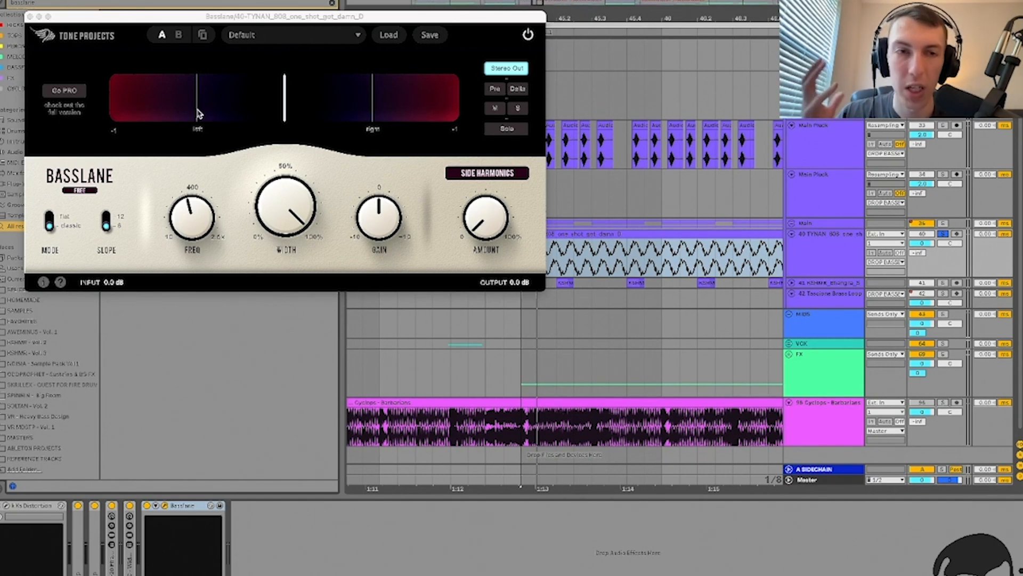
# Step: Set Basslane's crossover to about 128 Hz and its side-harmonics amount to 21%
pyautogui.moveTo(193, 207)
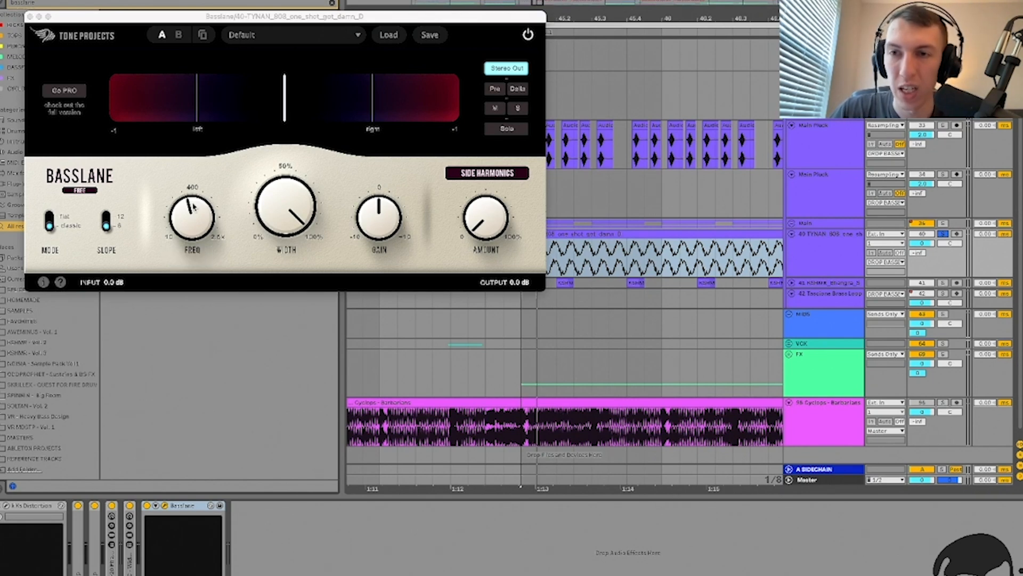
pyautogui.moveTo(486, 216)
pyautogui.moveTo(485, 204); pyautogui.dragTo(491, 241)
pyautogui.moveTo(187, 216)
pyautogui.moveTo(188, 217); pyautogui.dragTo(186, 235)
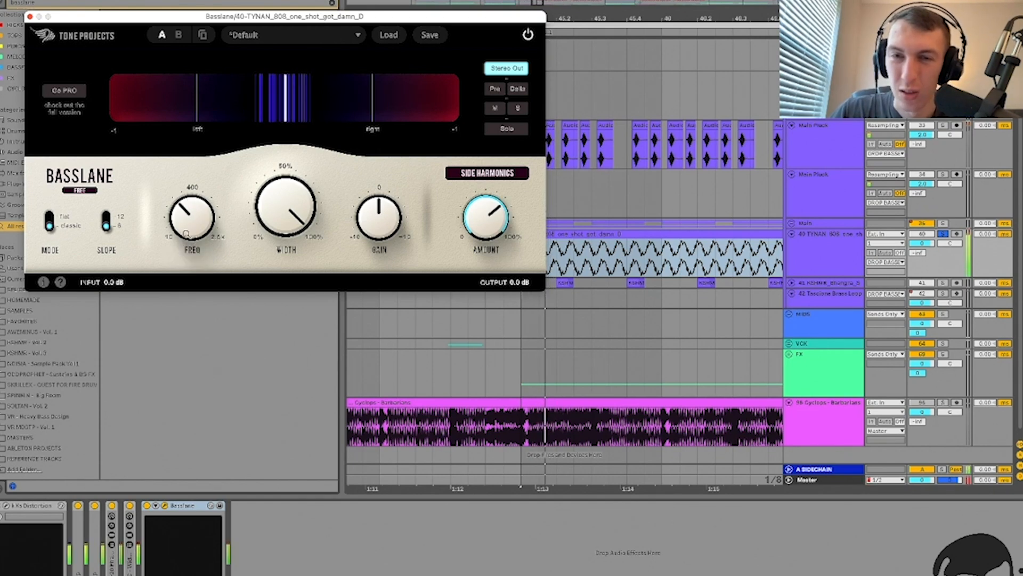
pyautogui.moveTo(482, 214); pyautogui.dragTo(484, 333)
# Step: Close the Basslane window and load ZZ.adv onto the bass track
pyautogui.click(31, 17)
pyautogui.click(406, 573)
pyautogui.press('super+f')
pyautogui.write('zz')
pyautogui.press('Down')
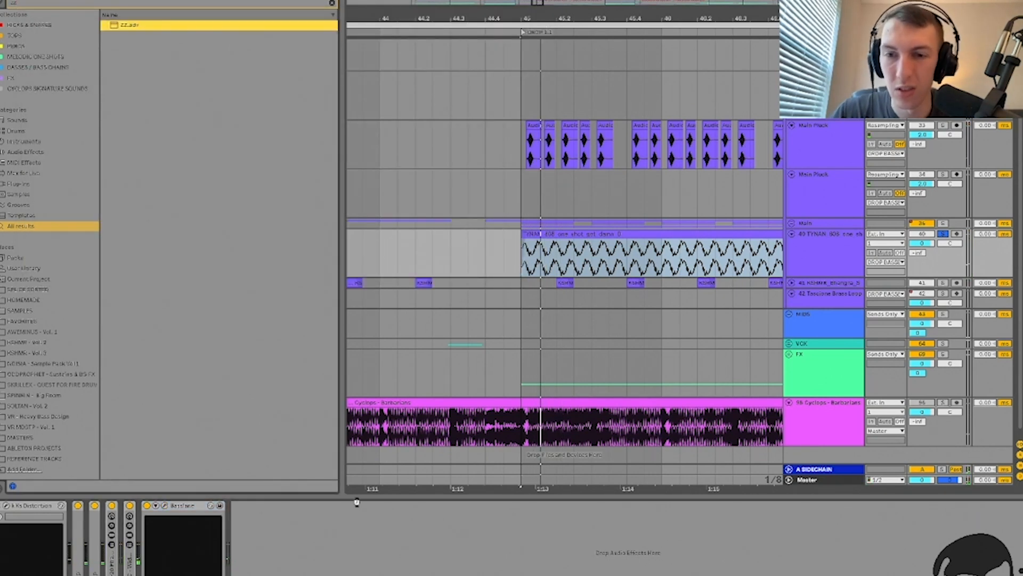
pyautogui.press('Return')
# Step: Load Multiband Compression after ZZ, then delete it again
pyautogui.press('super+f')
pyautogui.write('multiband com')
pyautogui.press('Down')
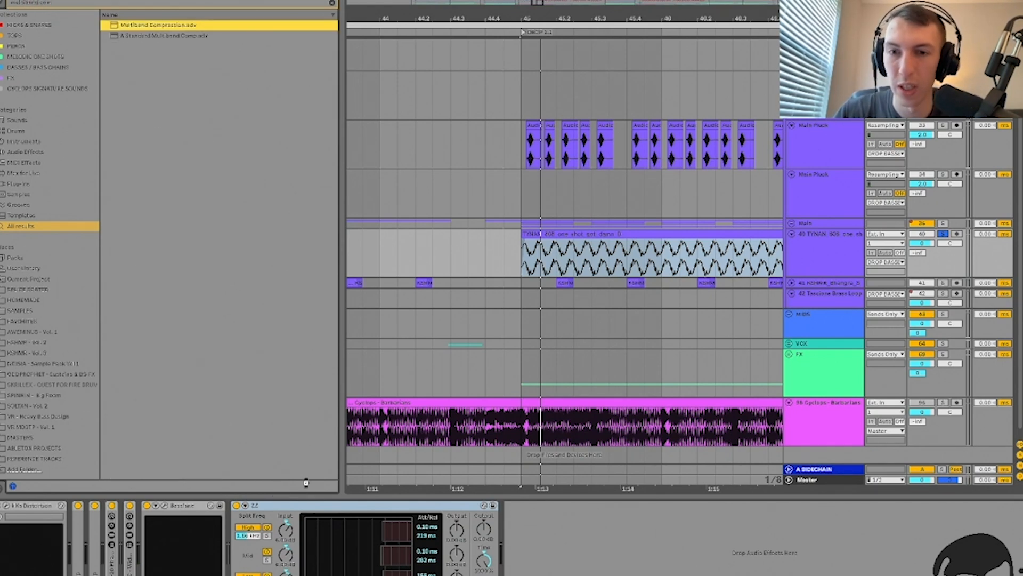
pyautogui.press('Return')
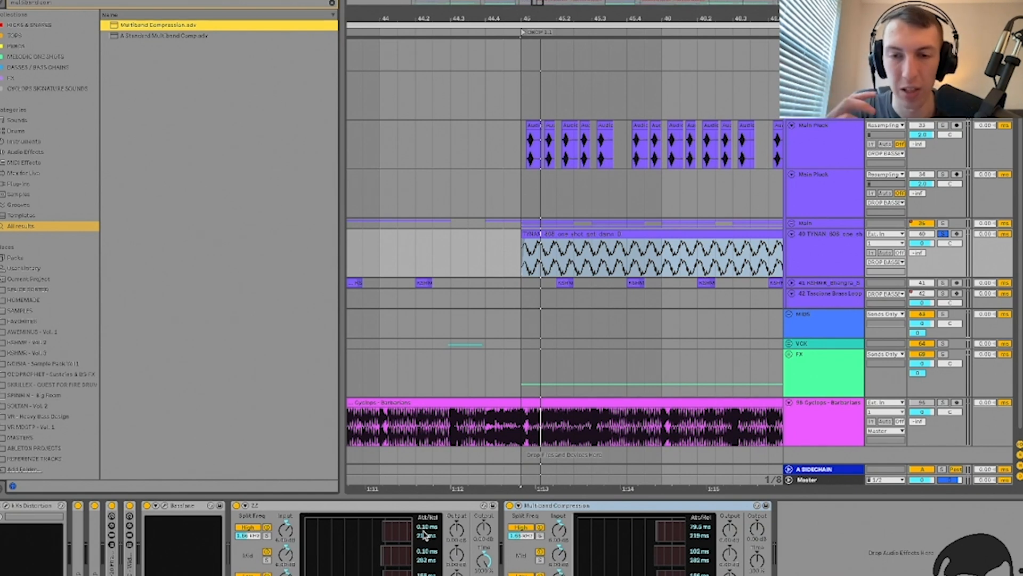
pyautogui.click(540, 509)
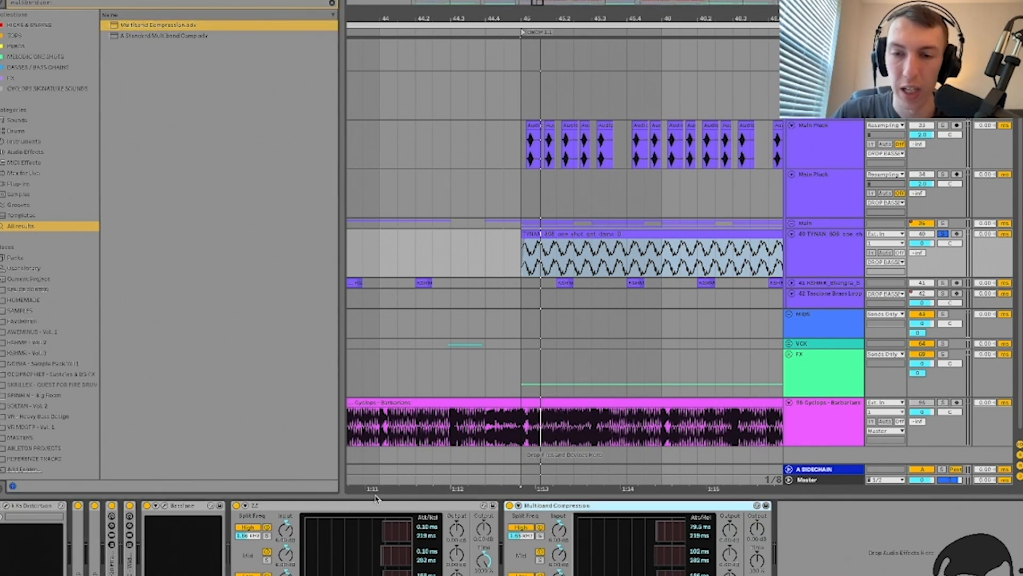
pyautogui.press('Delete')
# Step: Fold the Basslane device and raise ZZ's output to 2 dB during playback
pyautogui.press('space')
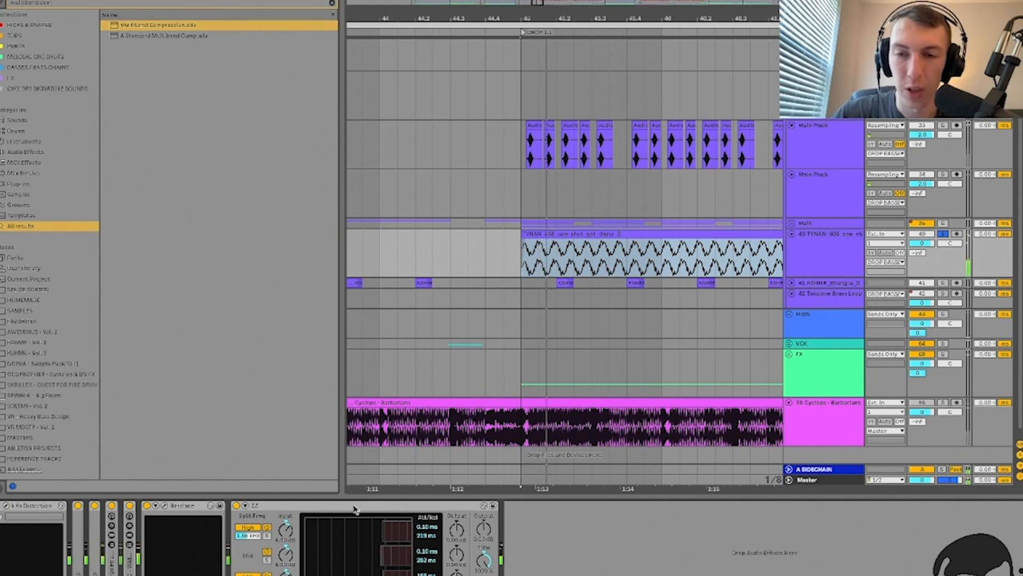
pyautogui.press('space')
pyautogui.click(326, 511)
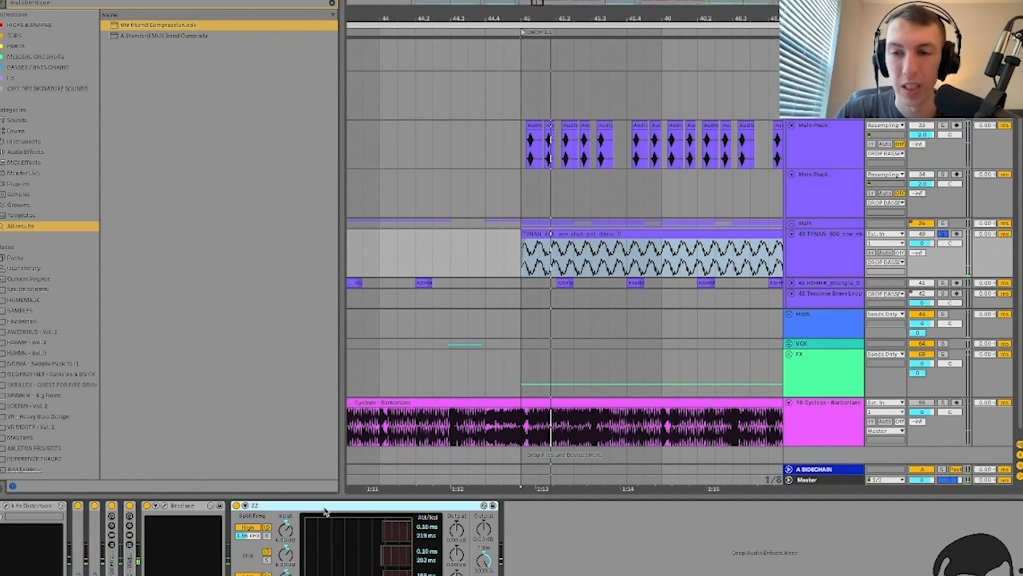
pyautogui.doubleClick(211, 505)
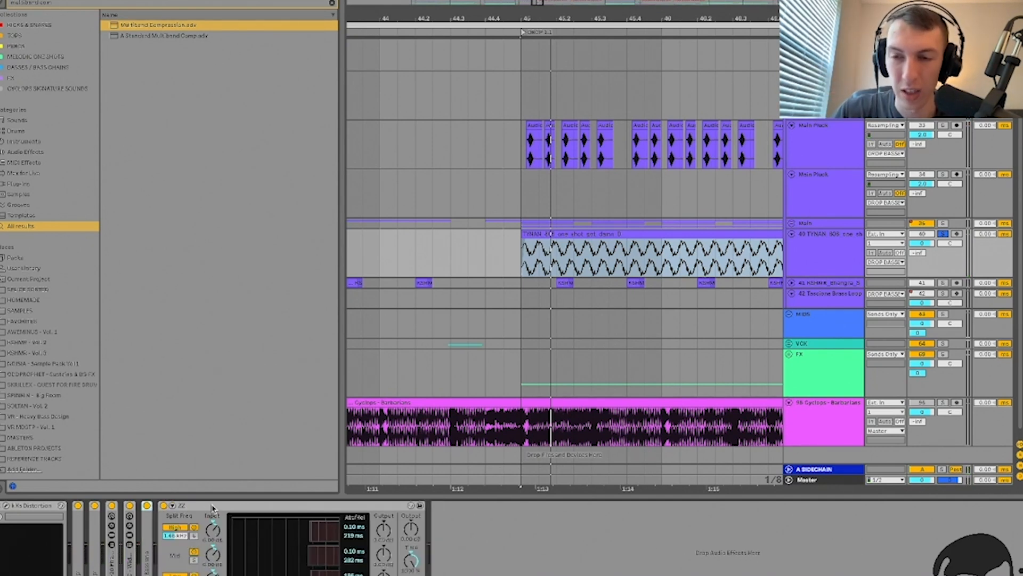
pyautogui.click(212, 506)
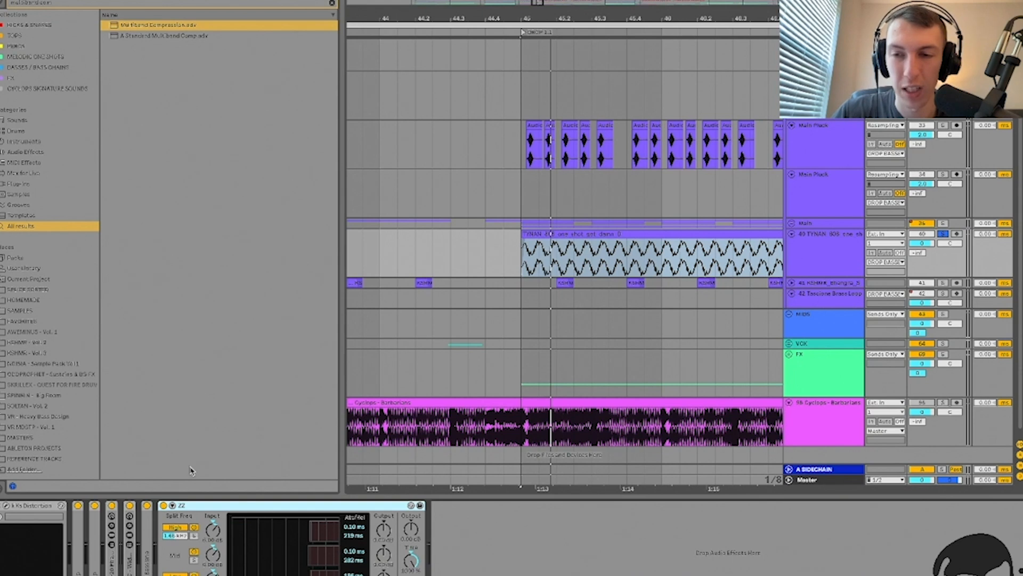
pyautogui.press('space')
pyautogui.moveTo(411, 528); pyautogui.dragTo(411, 517)
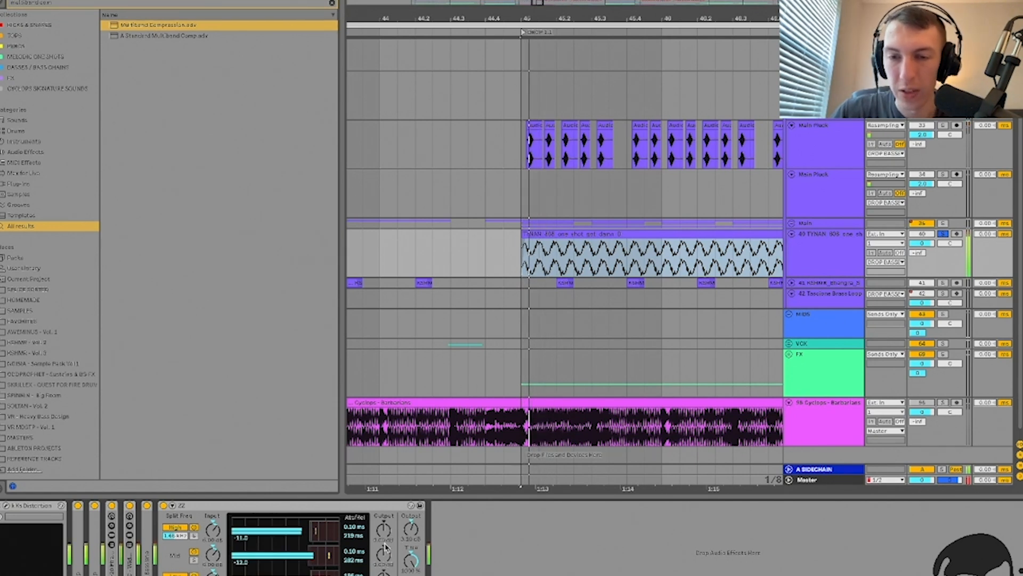
pyautogui.press('space')
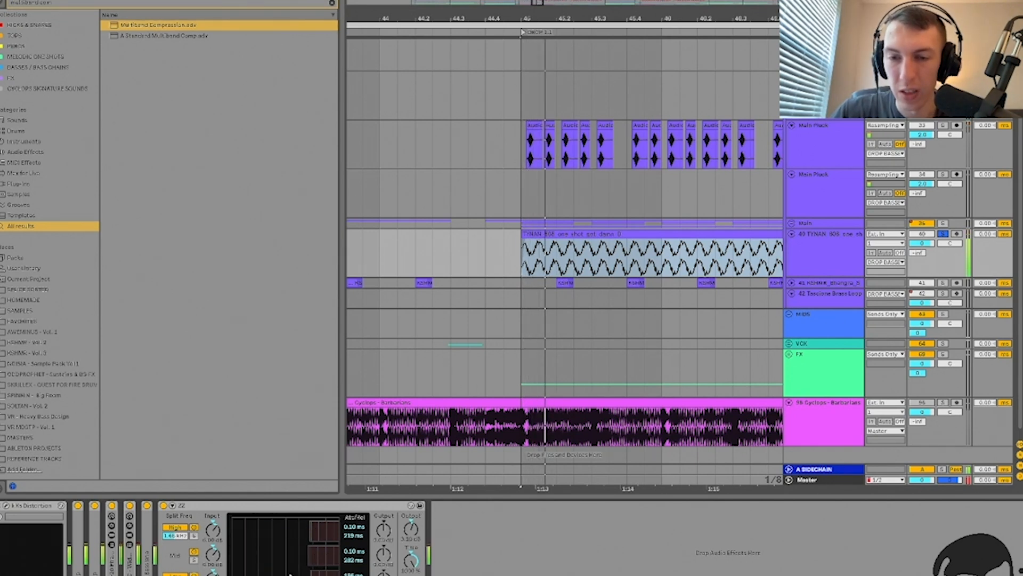
# Step: Compare the bass with the ZZ compressor switched off and back on
pyautogui.click(163, 505)
pyautogui.press('space')
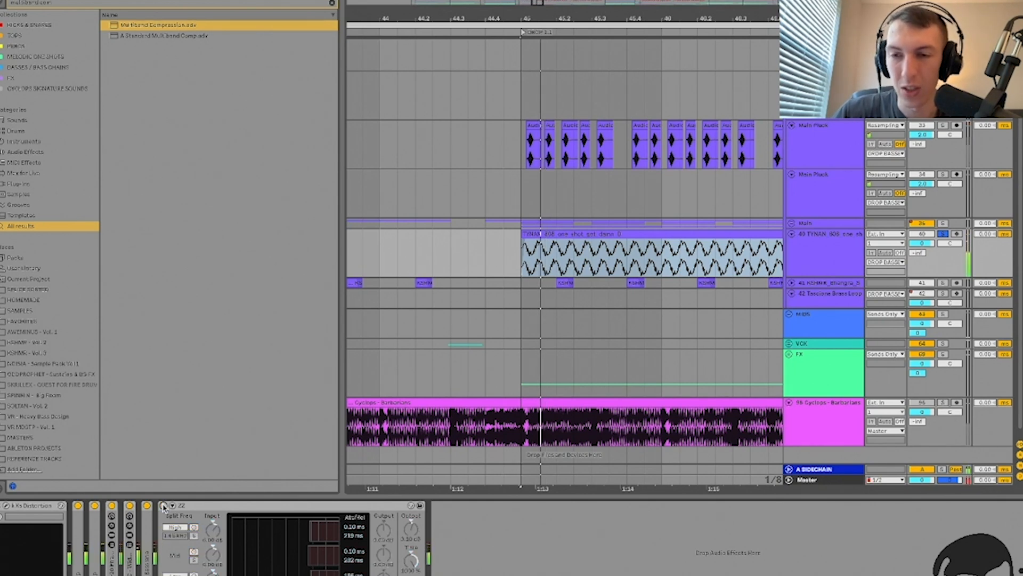
pyautogui.click(163, 505)
pyautogui.press('space')
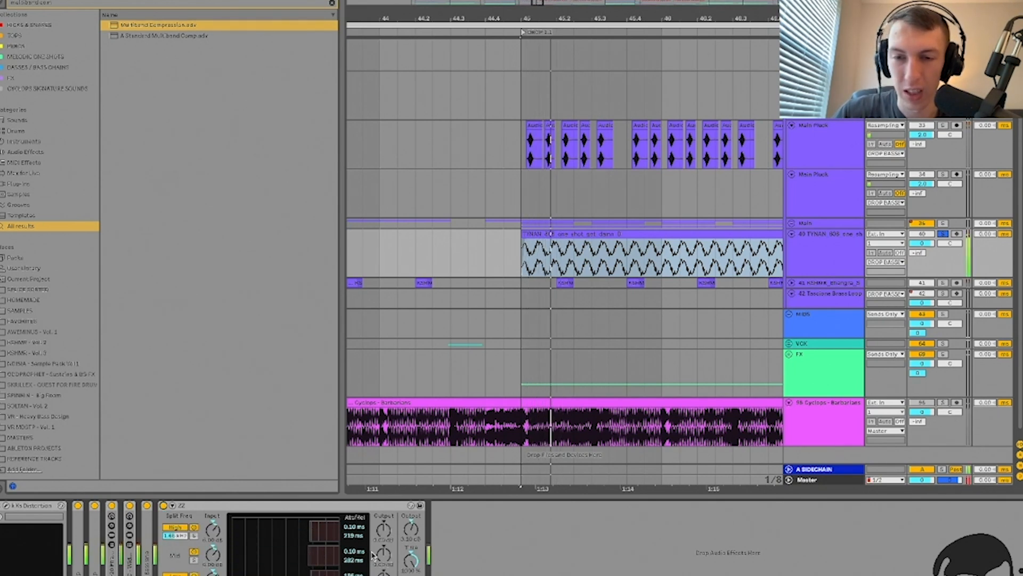
pyautogui.press('space')
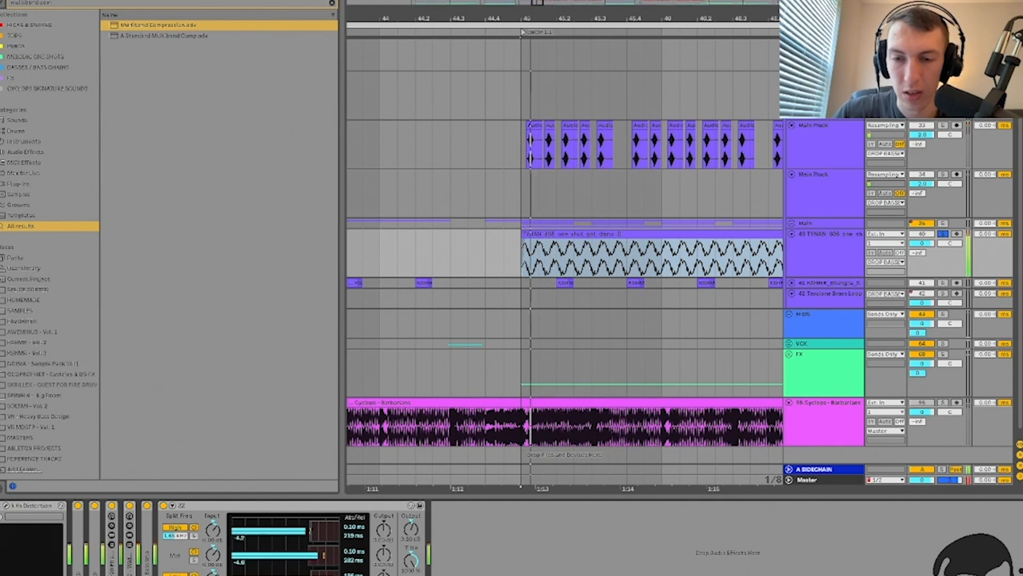
pyautogui.press('space')
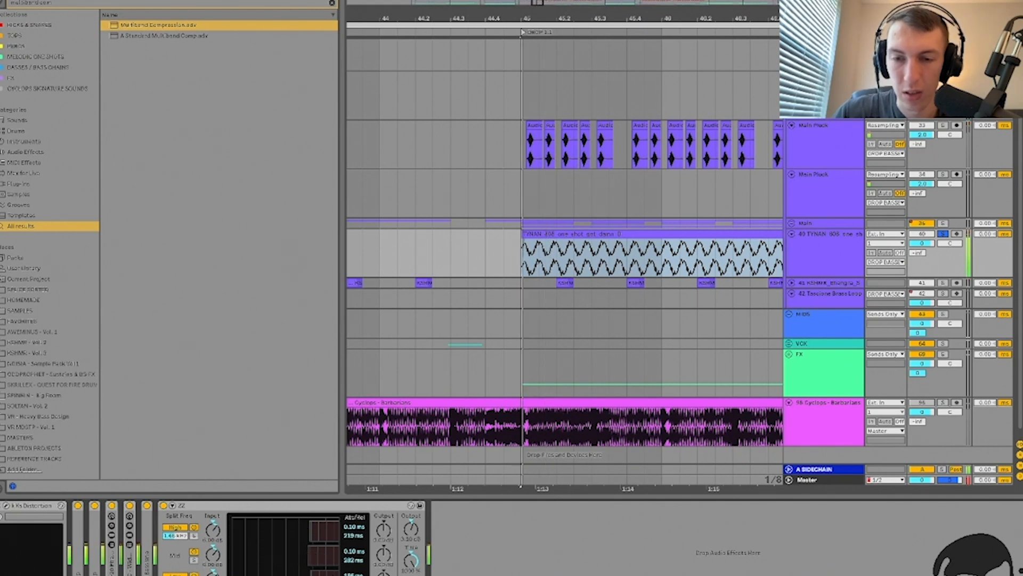
# Step: Duplicate the ZZ compressor on the bass chain
pyautogui.click(344, 506)
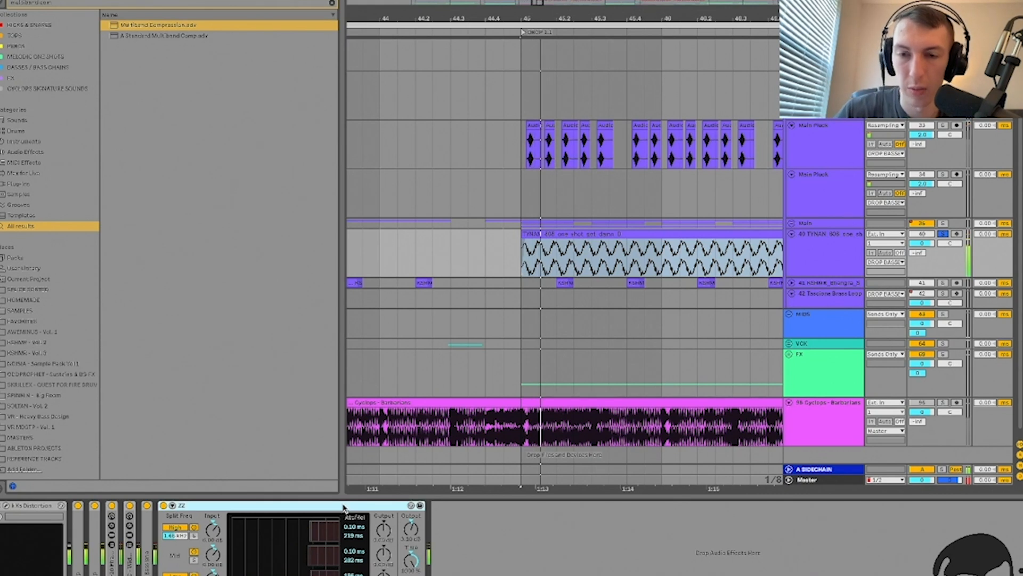
pyautogui.hotkey('ctrl', 'd')
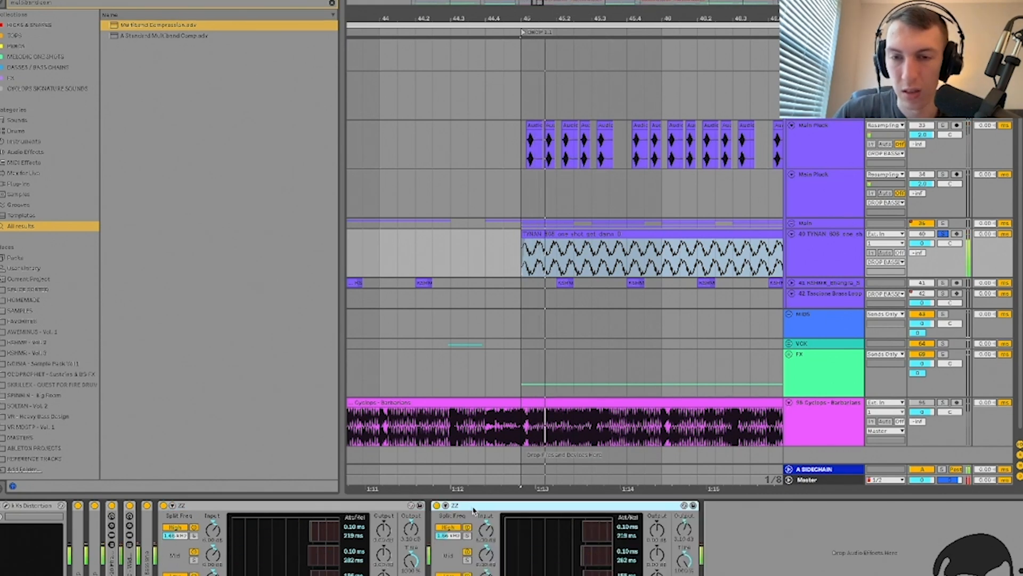
pyautogui.press('Delete')
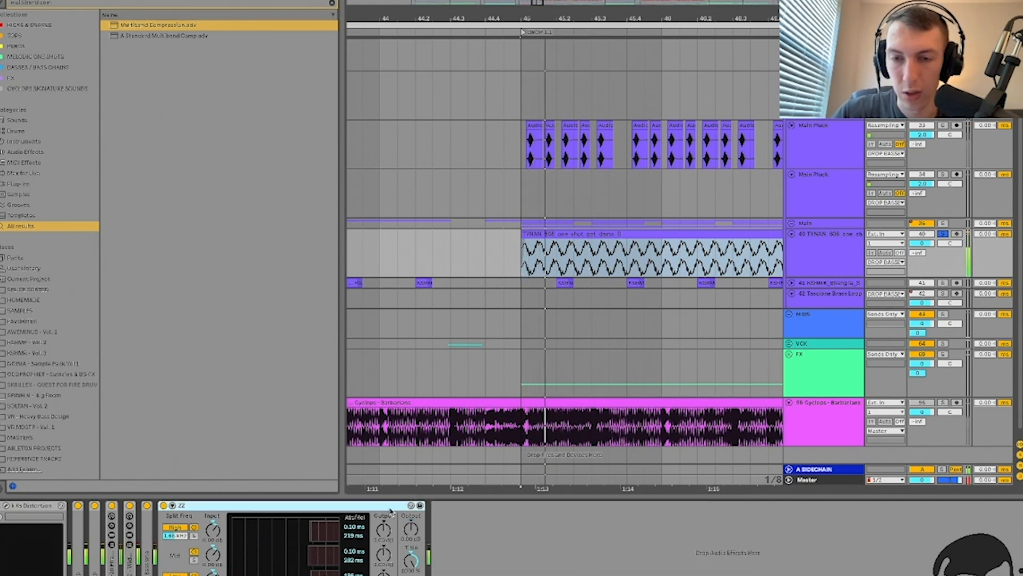
pyautogui.press('super+space')
pyautogui.press('Escape')
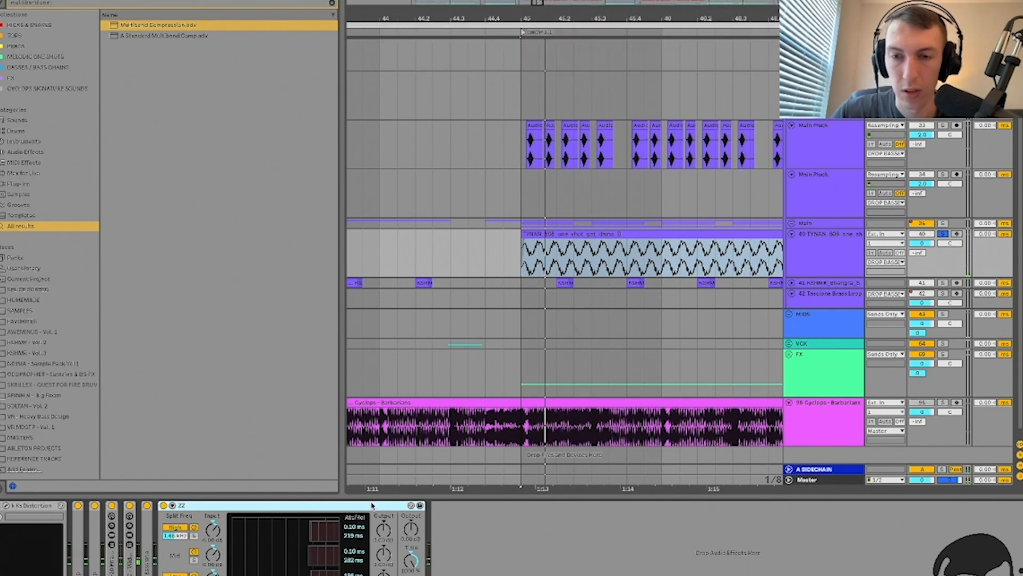
pyautogui.hotkey('ctrl', 'd')
# Step: Set the second ZZ's output to 3 dB while the track plays
pyautogui.press('space')
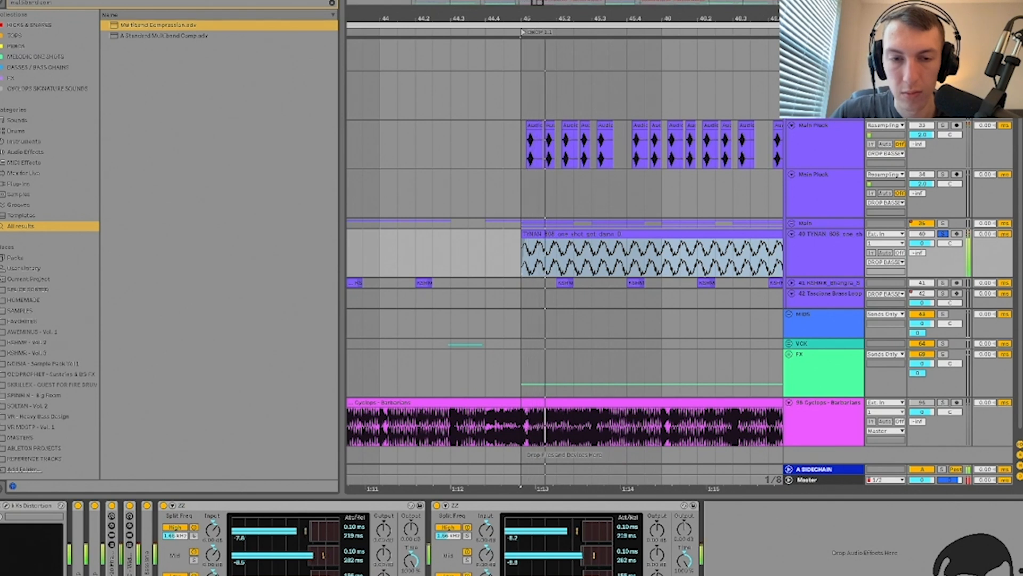
pyautogui.click(684, 529)
pyautogui.write('3')
pyautogui.press('Return')
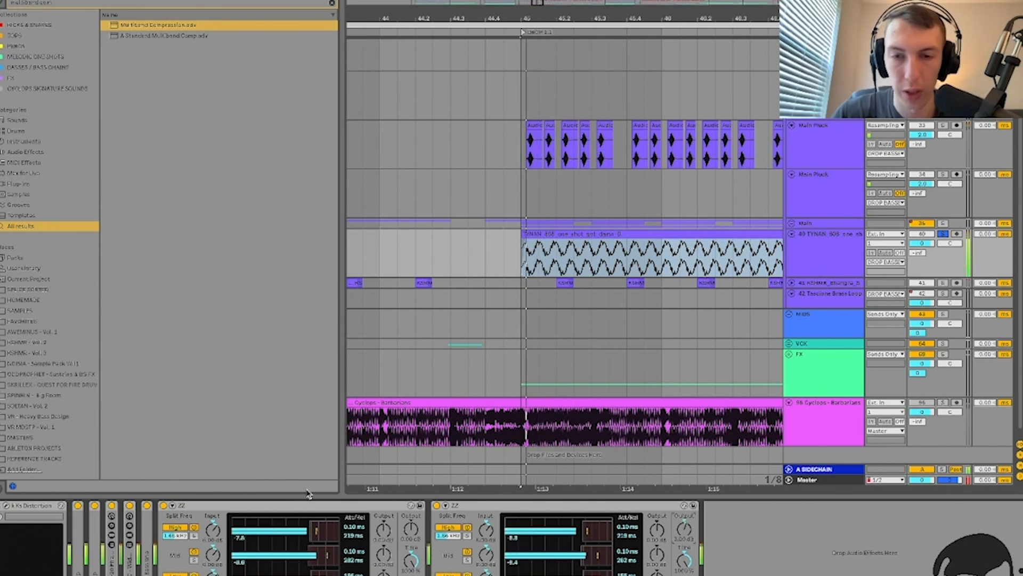
pyautogui.press('space')
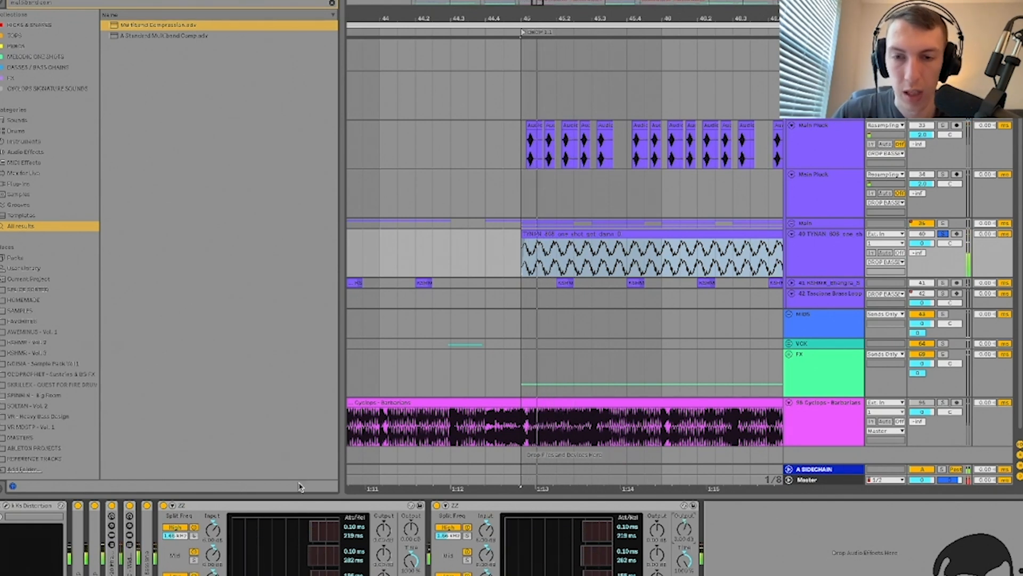
# Step: Delete both ZZ compressors and load EQ Eight in their place
pyautogui.press('Delete')
pyautogui.press('Delete')
pyautogui.hotkey('ctrl', 'f')
pyautogui.write('eq')
pyautogui.press('Down')
pyautogui.press('Down')
pyautogui.press('Return')
# Step: Enable oversampling on EQ Eight and select its top band
pyautogui.press('space')
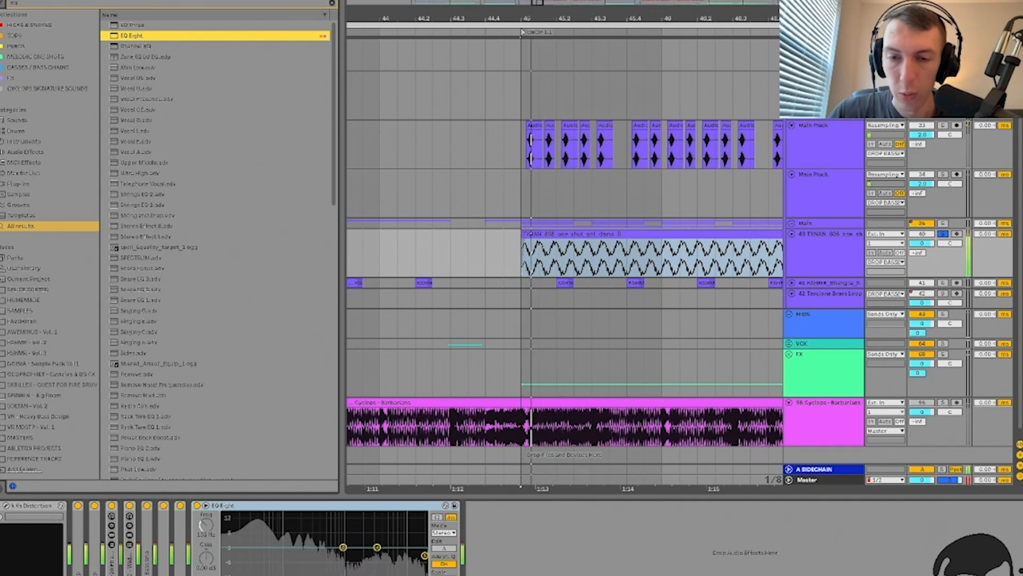
pyautogui.press('space')
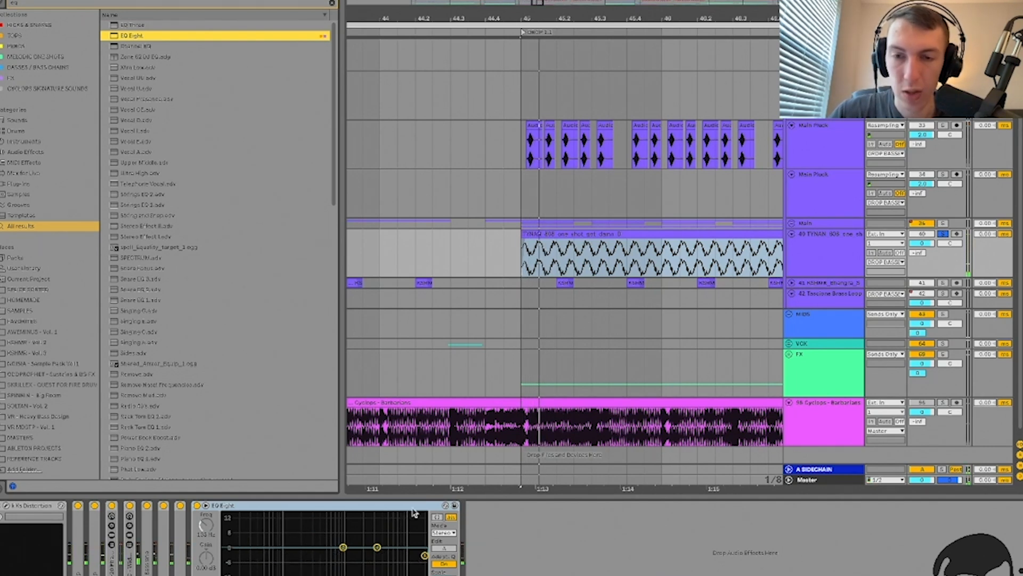
pyautogui.rightClick(409, 507)
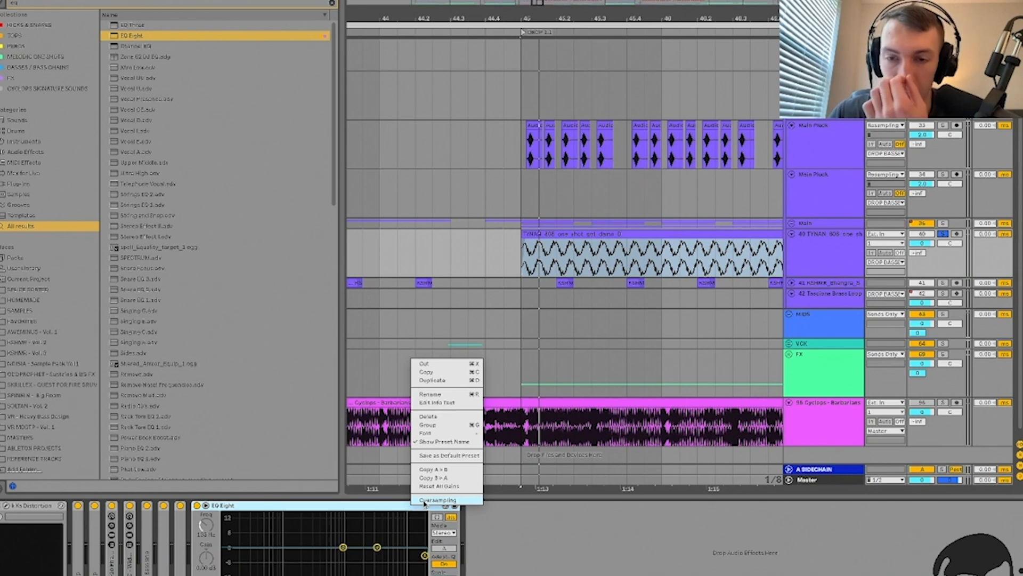
pyautogui.click(425, 501)
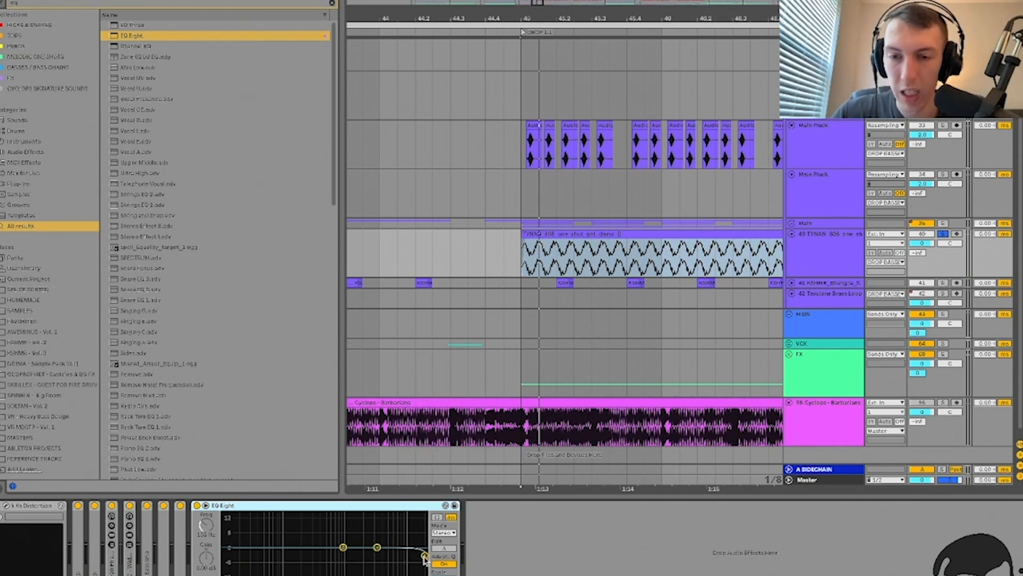
pyautogui.click(425, 557)
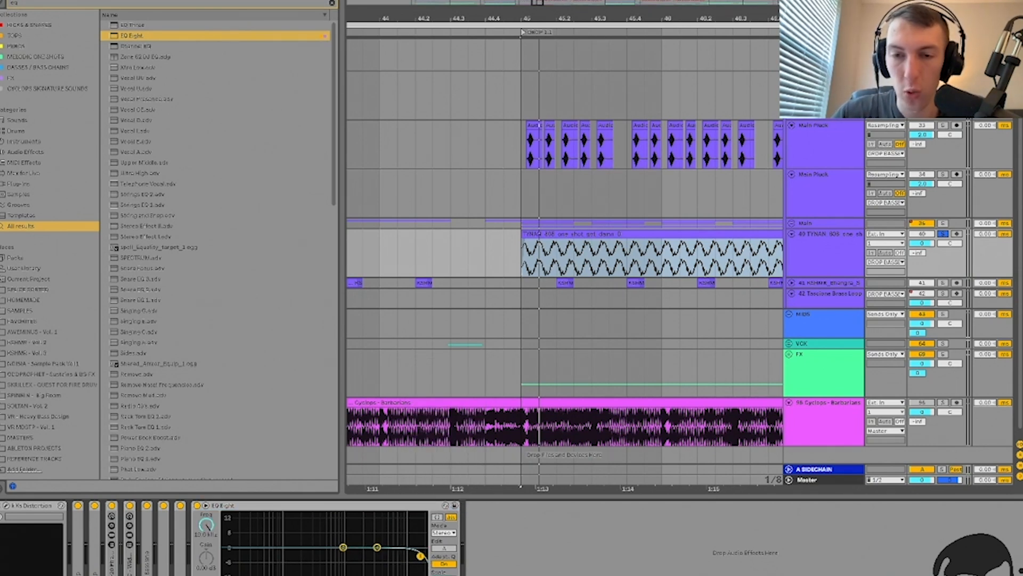
pyautogui.rightClick(406, 513)
pyautogui.click(425, 501)
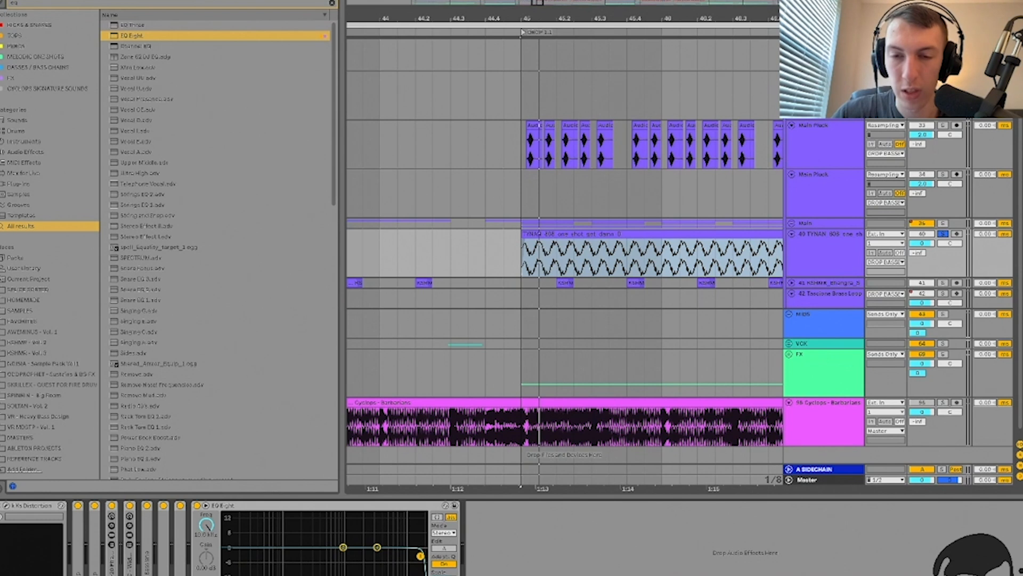
# Step: Sweep the high-cut down to about 3.83 kHz and back to 22.0 kHz while replaying
pyautogui.moveTo(412, 556); pyautogui.dragTo(380, 558)
pyautogui.rightClick(397, 506)
pyautogui.click(413, 498)
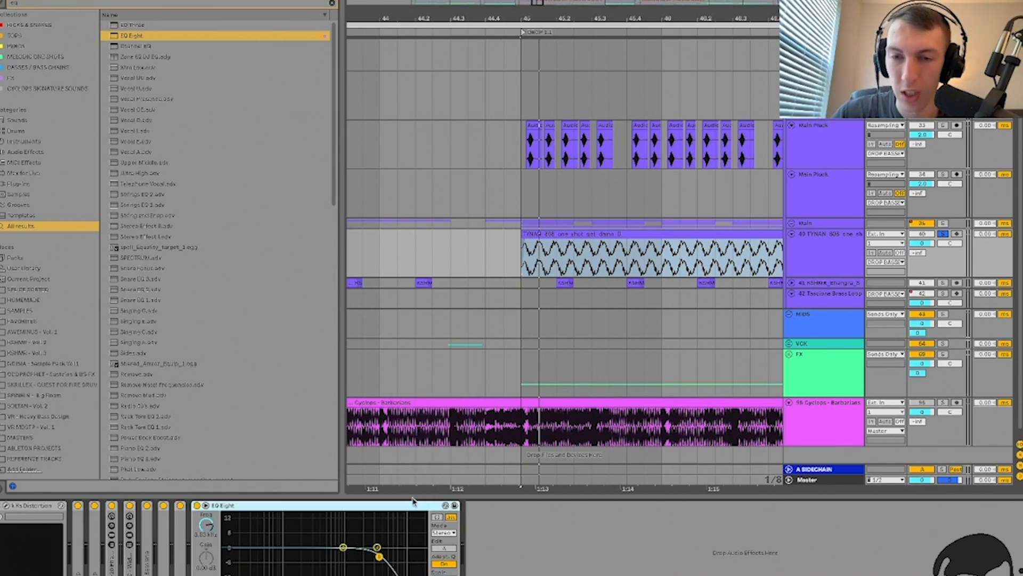
pyautogui.moveTo(379, 556); pyautogui.dragTo(425, 556)
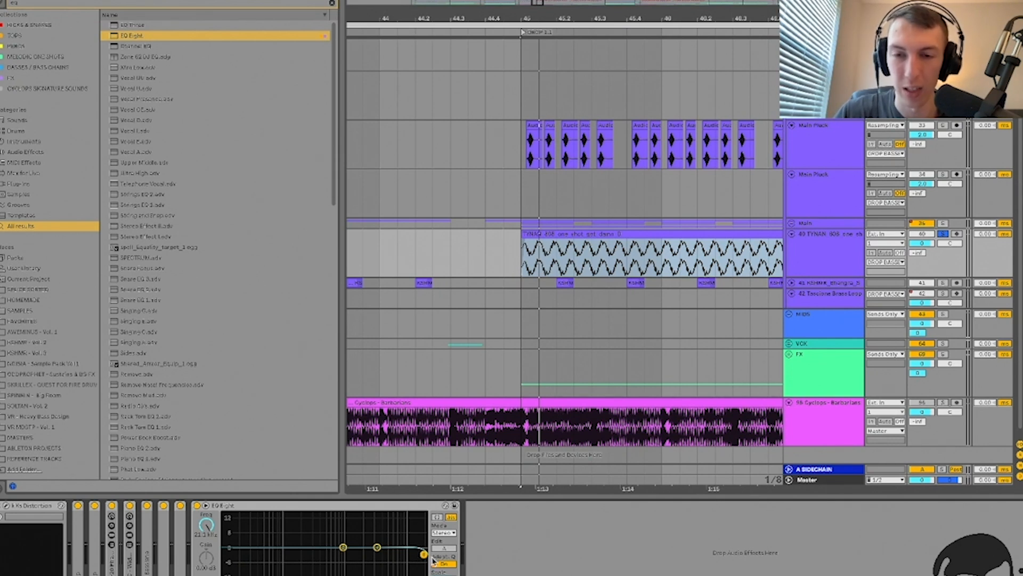
pyautogui.moveTo(409, 555)
pyautogui.mouseDown()
pyautogui.moveTo(424, 555)
pyautogui.moveTo(411, 556)
pyautogui.mouseUp()
pyautogui.press('space')
pyautogui.press('space')
pyautogui.press('space')
pyautogui.press('space')
pyautogui.press('space')
pyautogui.press('space')
pyautogui.press('space')
pyautogui.press('space')
pyautogui.press('space')
pyautogui.press('space')
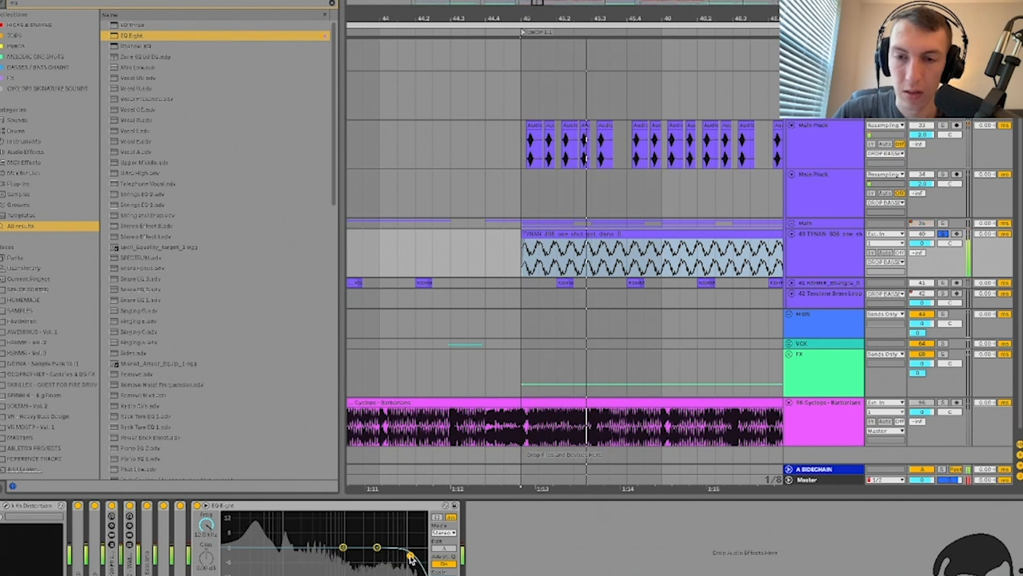
pyautogui.press('space')
pyautogui.press('space')
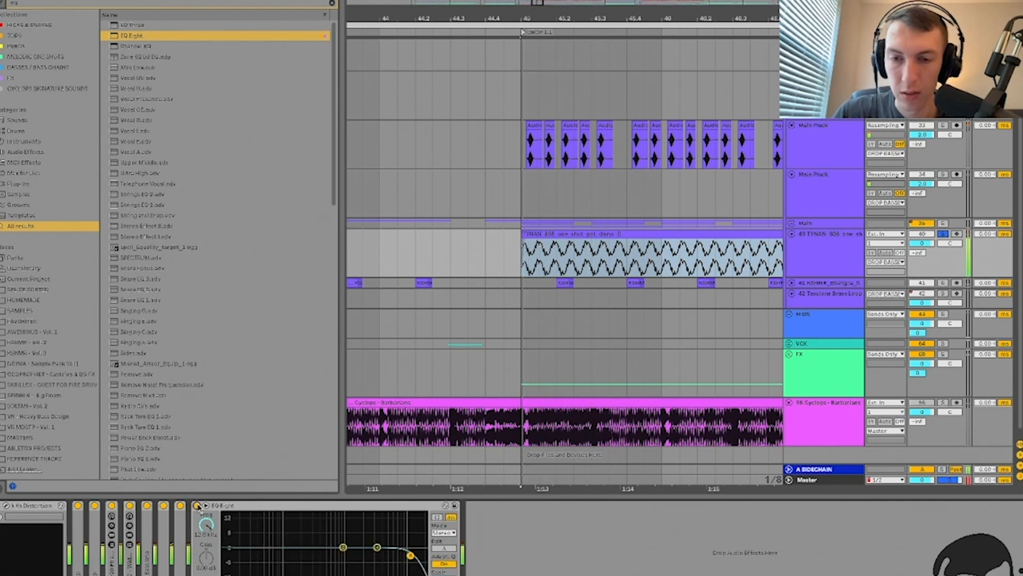
pyautogui.press('space')
pyautogui.press('space')
pyautogui.moveTo(411, 556); pyautogui.dragTo(425, 560)
pyautogui.press('space')
pyautogui.press('space')
# Step: Replace the EQ Eight with FabFilter Pro-Q 3 loaded from the browser
pyautogui.click(416, 506)
pyautogui.press('Delete')
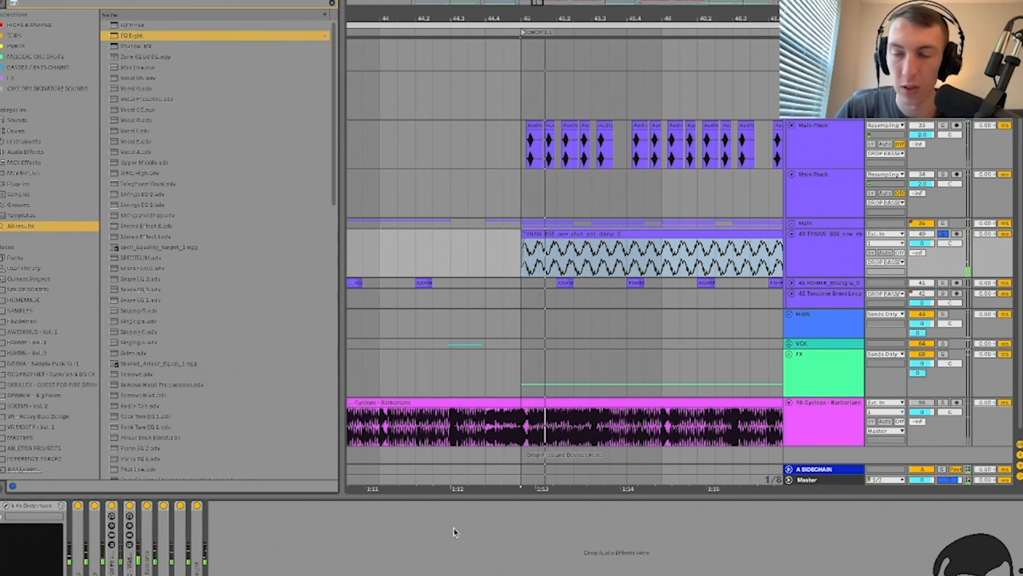
pyautogui.write('pro w 1')
pyautogui.press('super+a')
pyautogui.write('proq')
pyautogui.press('Down')
pyautogui.press('Down')
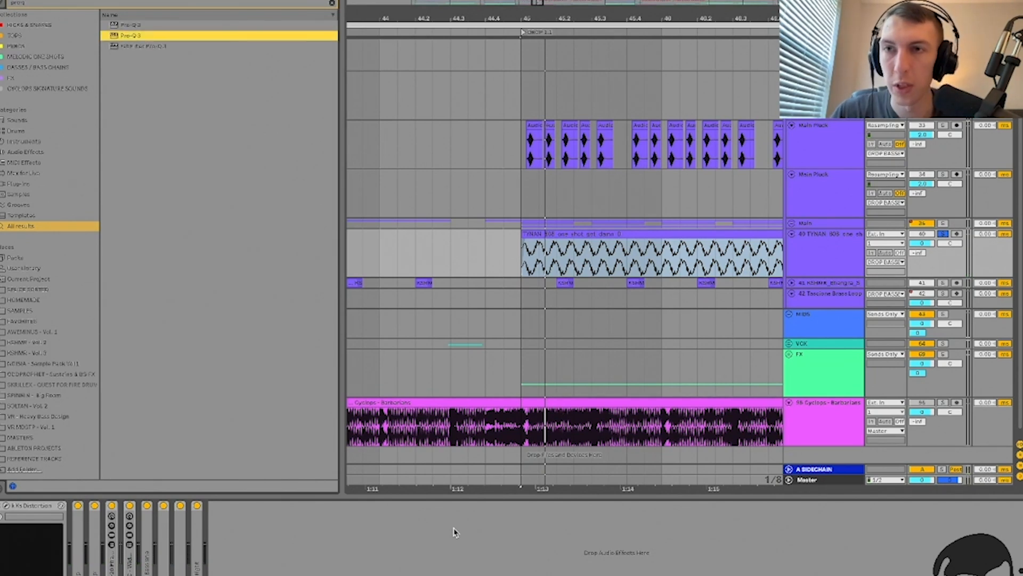
pyautogui.press('Return')
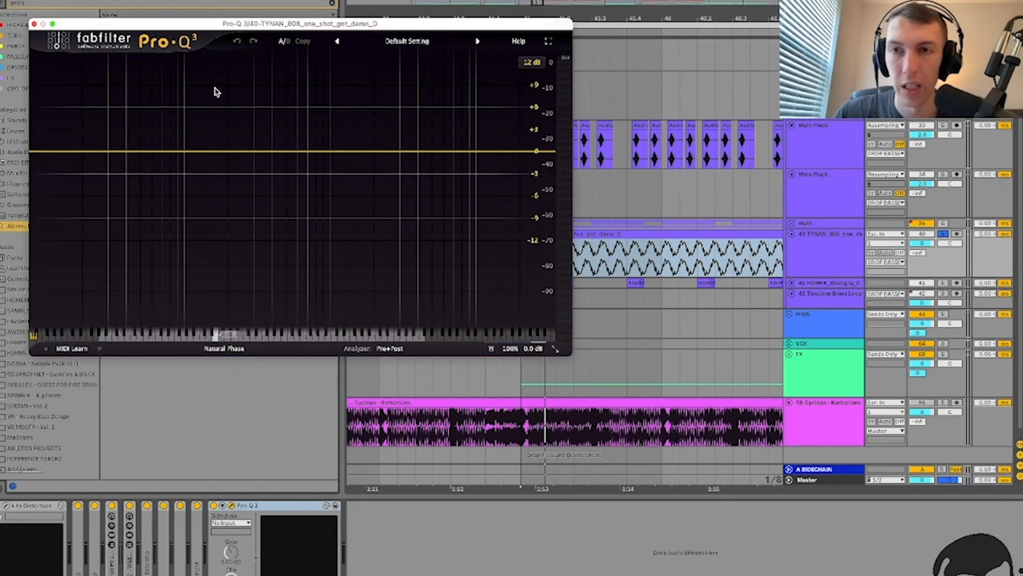
# Step: Add a Pro-Q 3 band shaped as a 96 dB/oct notch
pyautogui.doubleClick(216, 86)
pyautogui.click(184, 133)
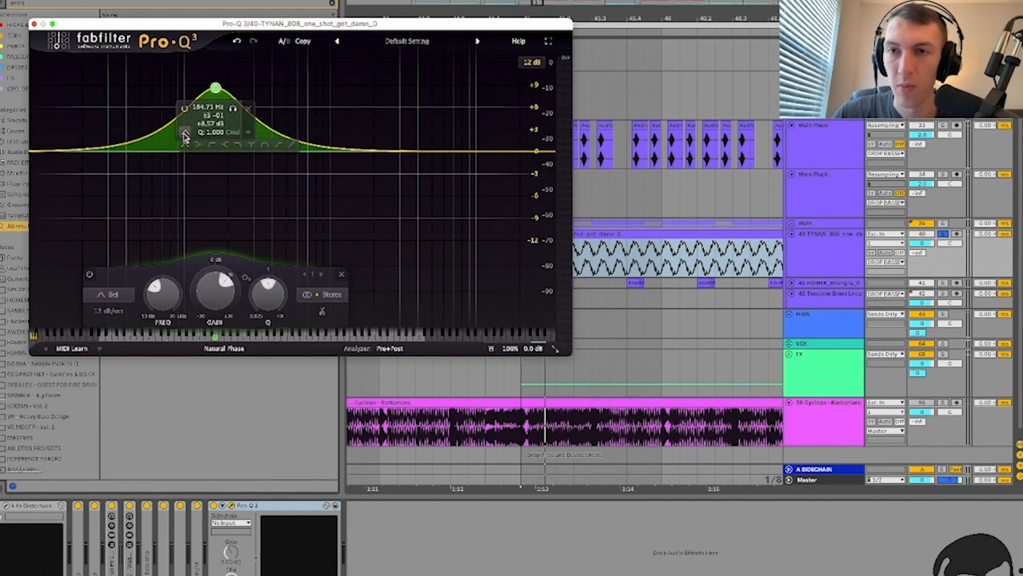
pyautogui.click(254, 146)
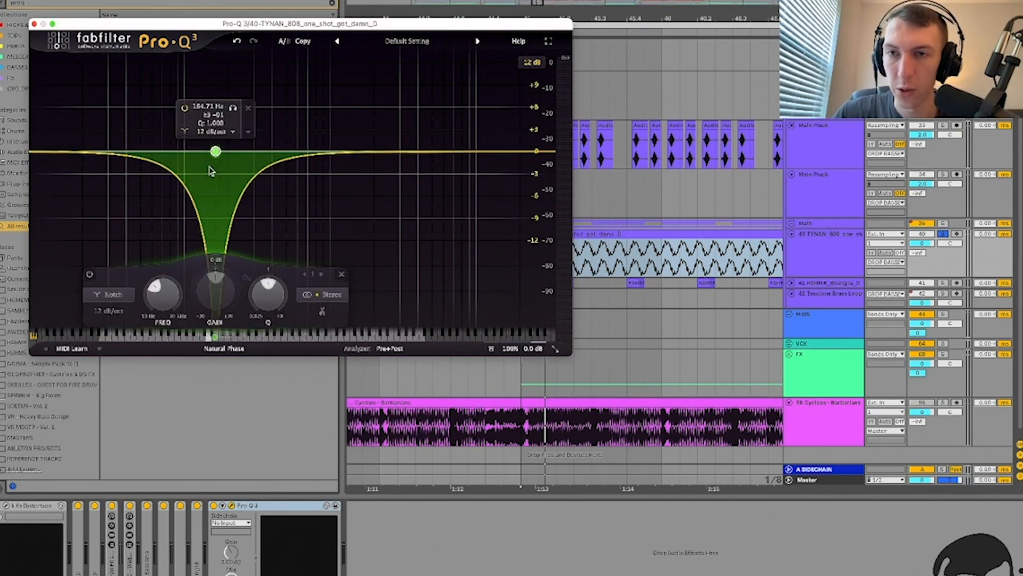
pyautogui.click(212, 132)
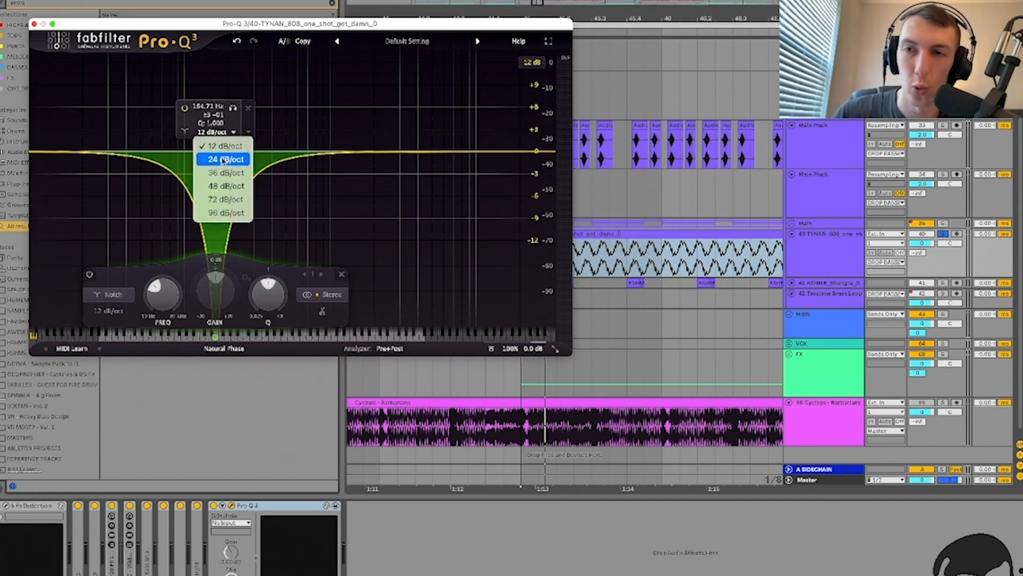
pyautogui.click(227, 213)
# Step: Move Pro-Q 3 earlier in the chain and tune the notch to about 280 Hz
pyautogui.moveTo(215, 153); pyautogui.dragTo(263, 153)
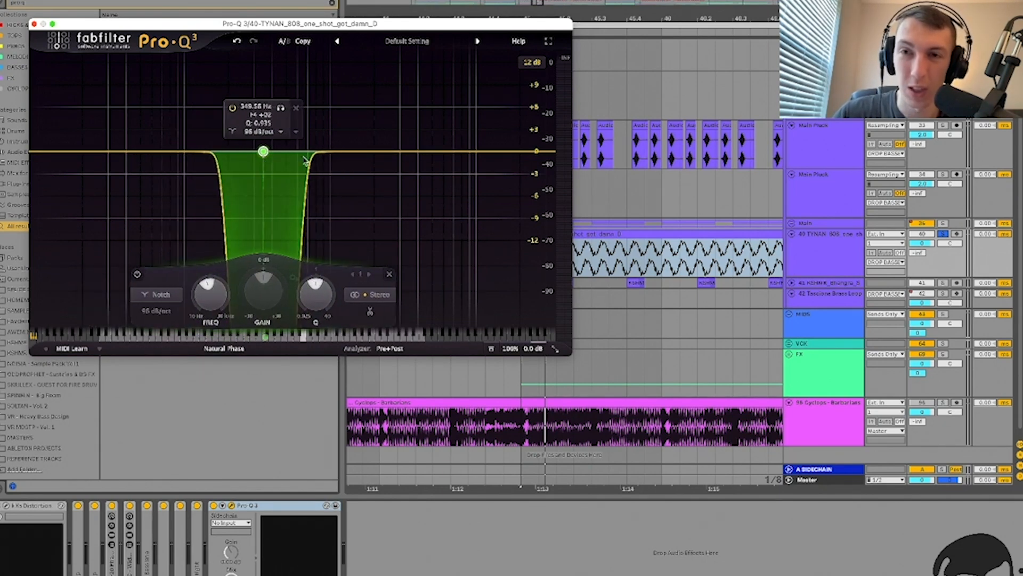
pyautogui.press('space')
pyautogui.press('space')
pyautogui.moveTo(264, 153); pyautogui.dragTo(272, 153)
pyautogui.moveTo(269, 508); pyautogui.dragTo(163, 525)
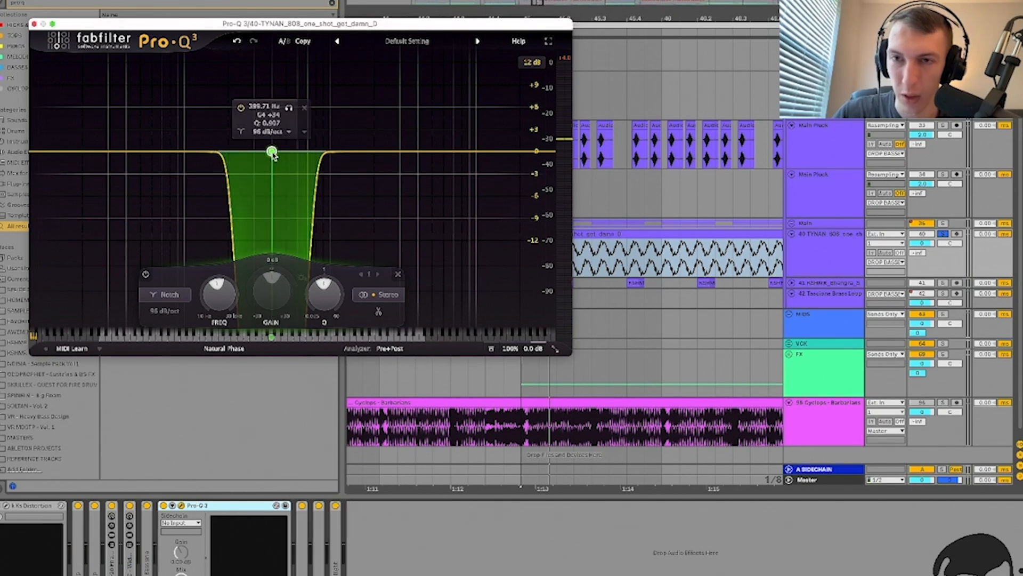
pyautogui.press('space')
pyautogui.moveTo(272, 151); pyautogui.dragTo(256, 151)
pyautogui.moveTo(247, 152); pyautogui.dragTo(250, 148)
# Step: Bypass Pro-Q 3 to compare, then close and fold it
pyautogui.press('space')
pyautogui.click(164, 506)
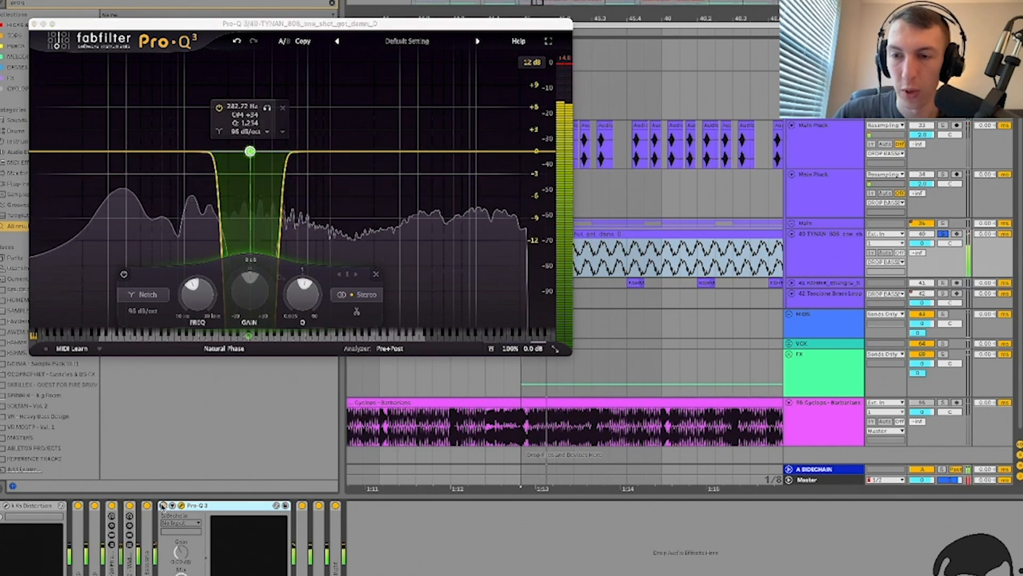
pyautogui.click(181, 505)
pyautogui.doubleClick(202, 507)
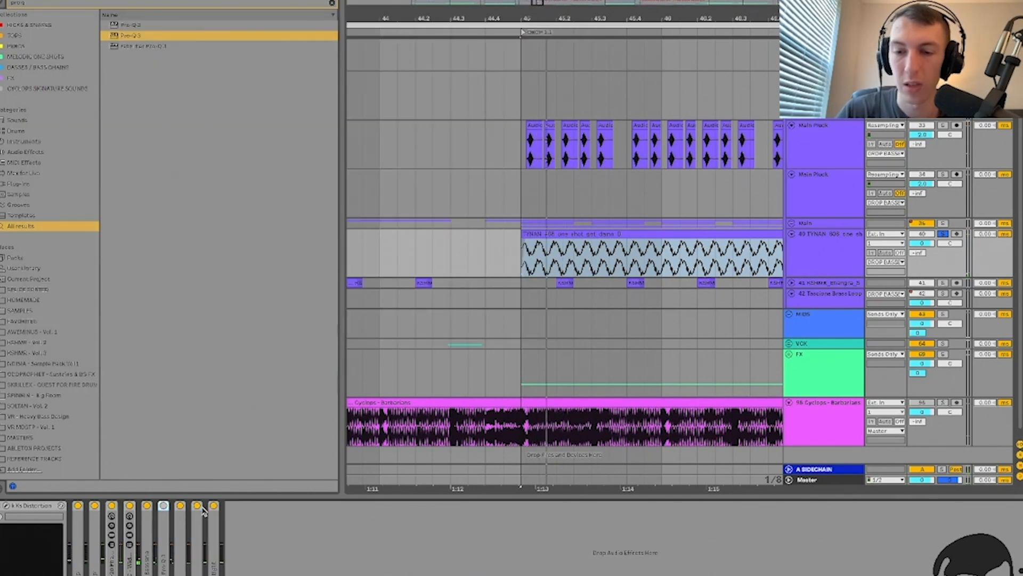
# Step: Try an EQ Eight band-2 notch after Distortion, then delete the EQ Eight
pyautogui.hotkey('ctrl', 'f')
pyautogui.write('eq')
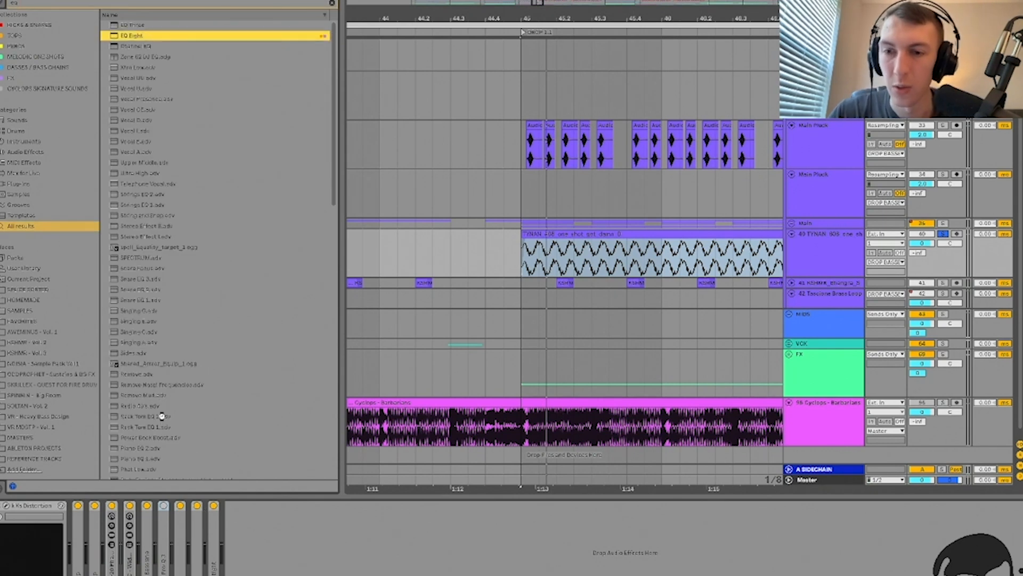
pyautogui.moveTo(283, 547); pyautogui.dragTo(288, 548)
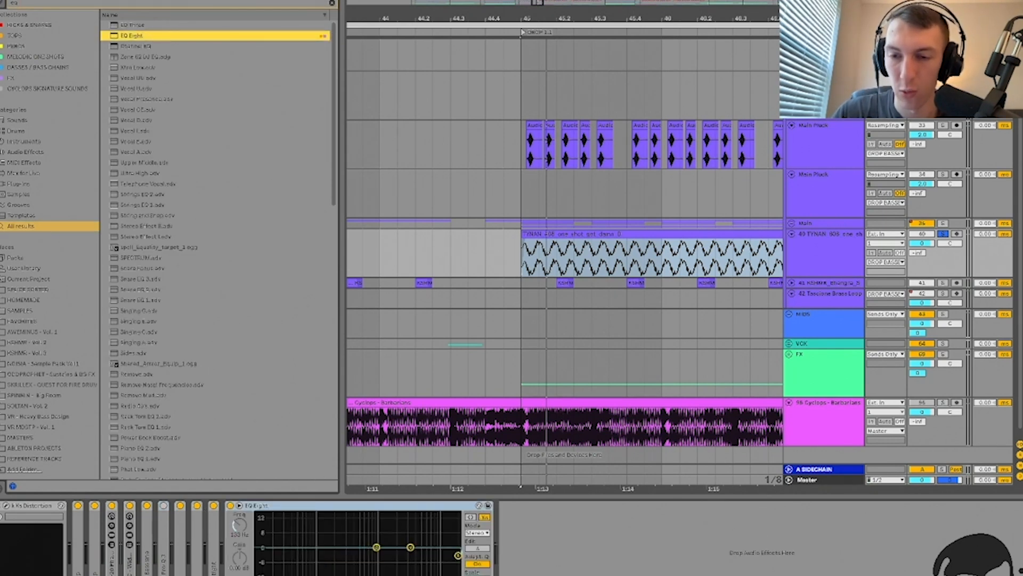
pyautogui.click(293, 574)
pyautogui.click(291, 559)
pyautogui.moveTo(353, 545)
pyautogui.mouseDown()
pyautogui.moveTo(355, 564)
pyautogui.moveTo(355, 548)
pyautogui.mouseUp()
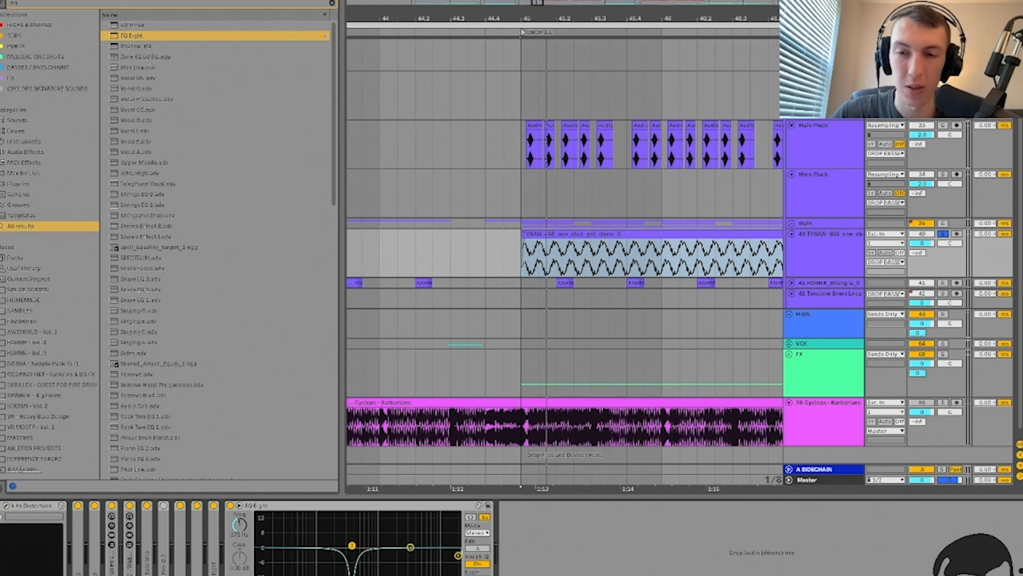
pyautogui.click(326, 508)
pyautogui.press('Delete')
# Step: Settle the Pro-Q 3 notch near 299 Hz, close it, and search for kHs Distortion
pyautogui.doubleClick(164, 542)
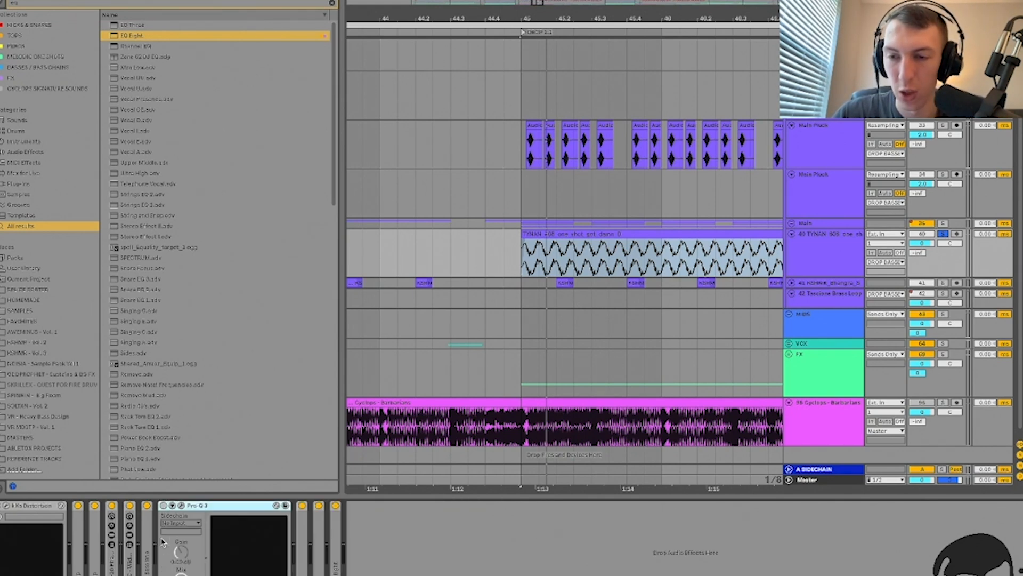
pyautogui.click(181, 505)
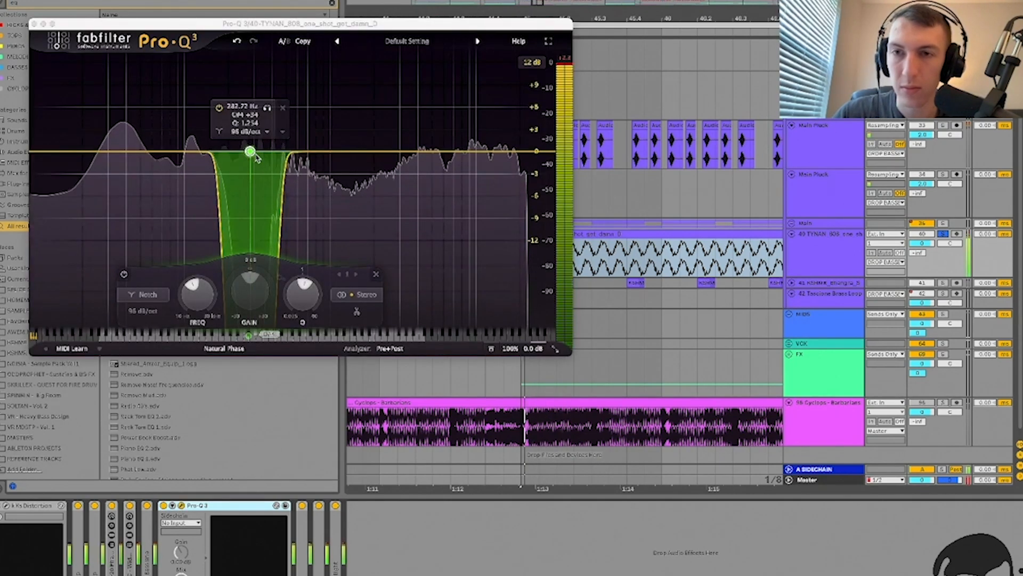
pyautogui.moveTo(266, 153)
pyautogui.mouseDown()
pyautogui.moveTo(282, 154)
pyautogui.moveTo(257, 152)
pyautogui.mouseUp()
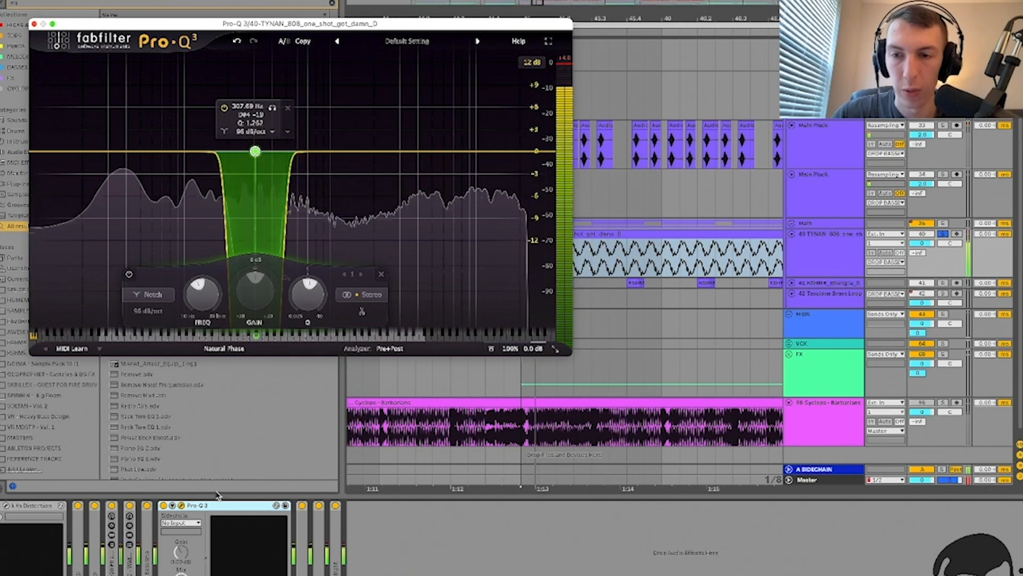
pyautogui.press('space')
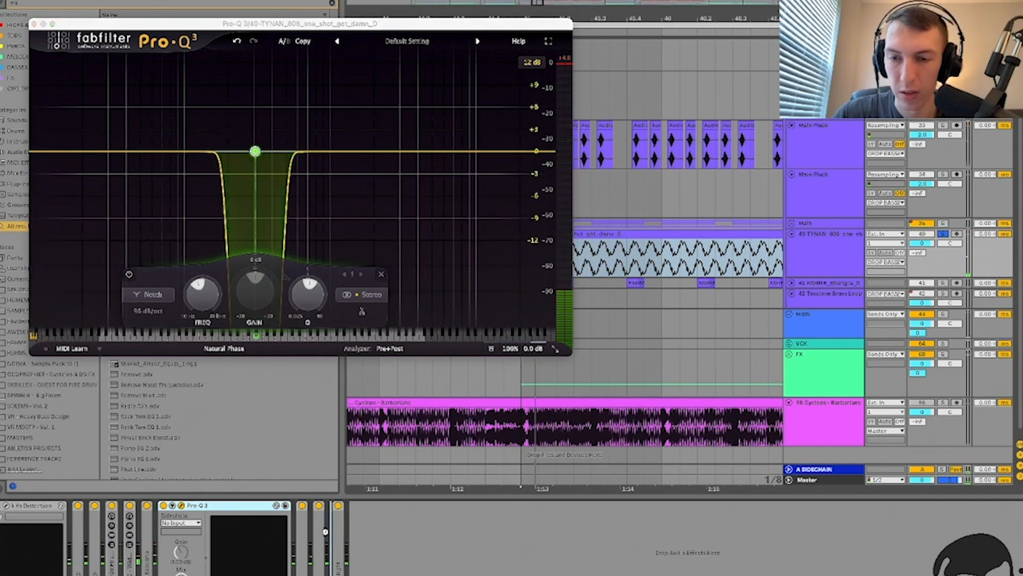
pyautogui.press('space')
pyautogui.click(255, 155)
pyautogui.moveTo(254, 155); pyautogui.dragTo(253, 153)
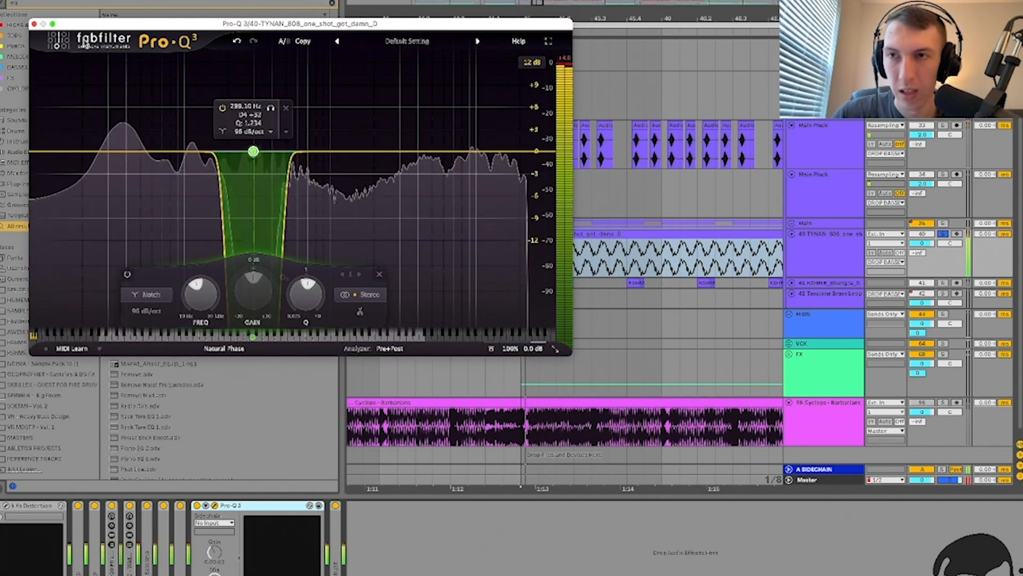
pyautogui.click(34, 24)
pyautogui.write('kshdis')
pyautogui.write(' dis')
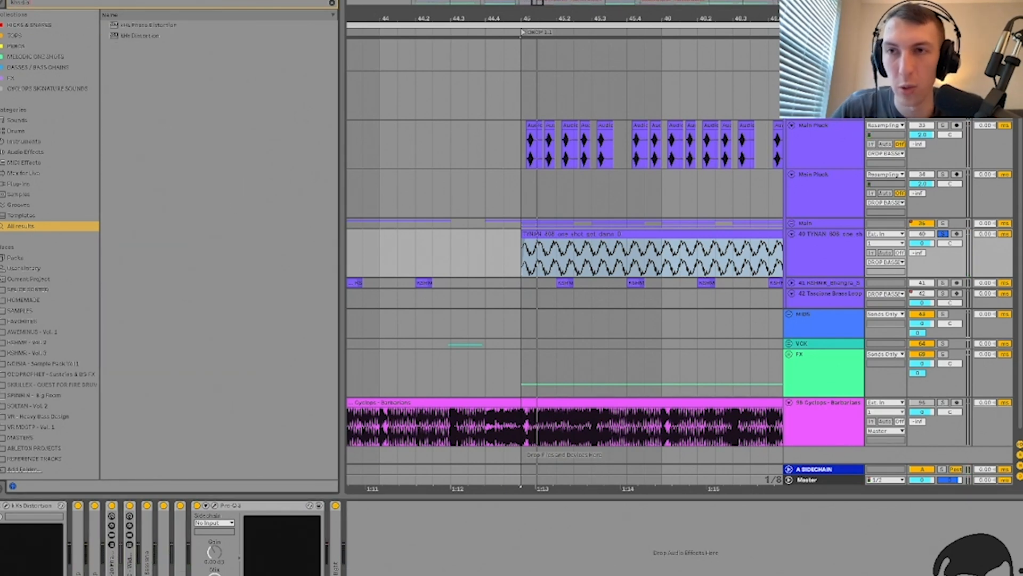
# Step: Load kHs Distortion with Dynamics at minimum, DC Filter off and Drive about +9 dB
pyautogui.press('Down')
pyautogui.press('Down')
pyautogui.press('Return')
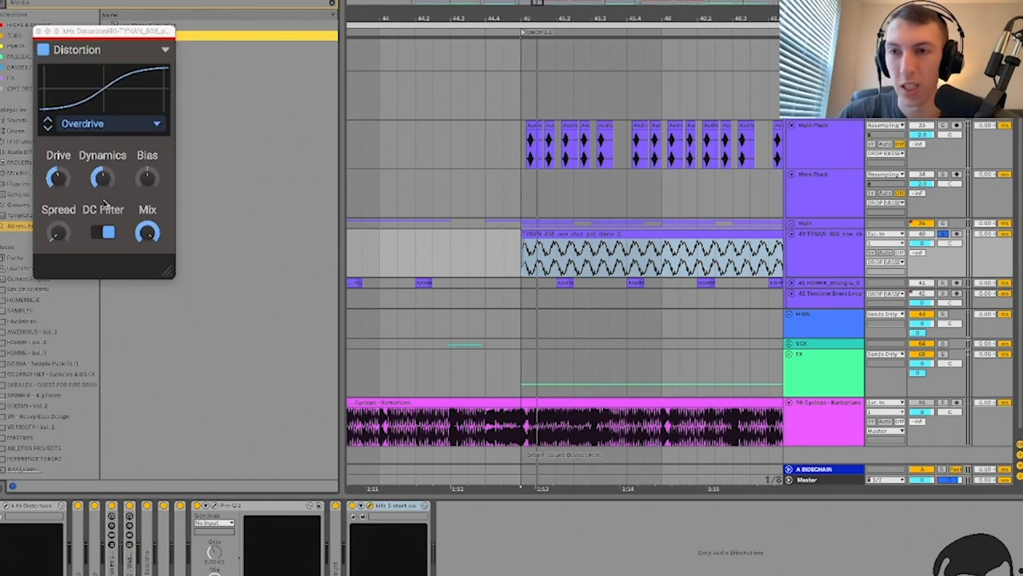
pyautogui.moveTo(102, 178); pyautogui.dragTo(102, 229)
pyautogui.moveTo(58, 178); pyautogui.dragTo(58, 170)
pyautogui.press('space')
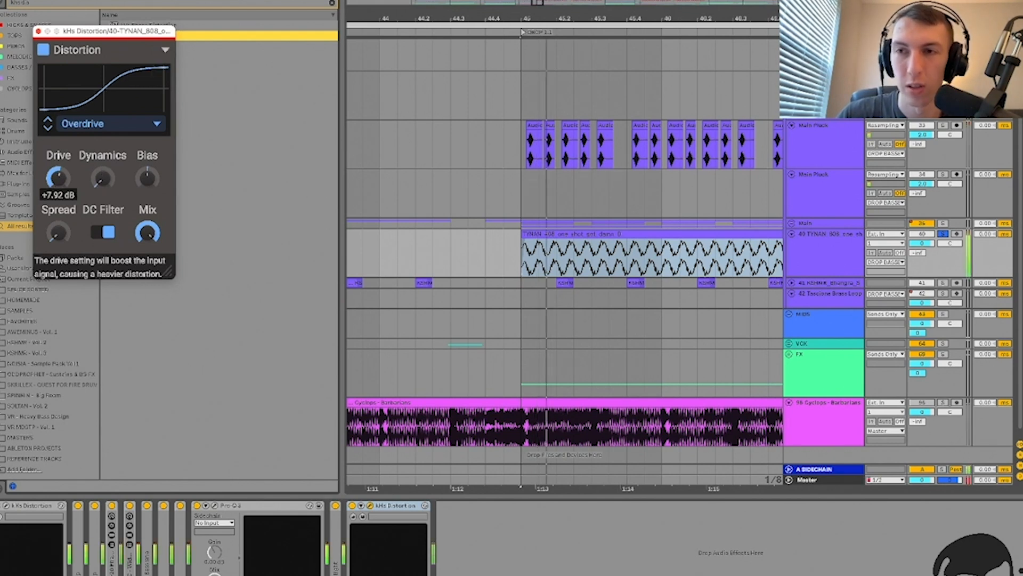
pyautogui.click(106, 233)
pyautogui.moveTo(63, 189); pyautogui.dragTo(57, 179)
pyautogui.click(37, 31)
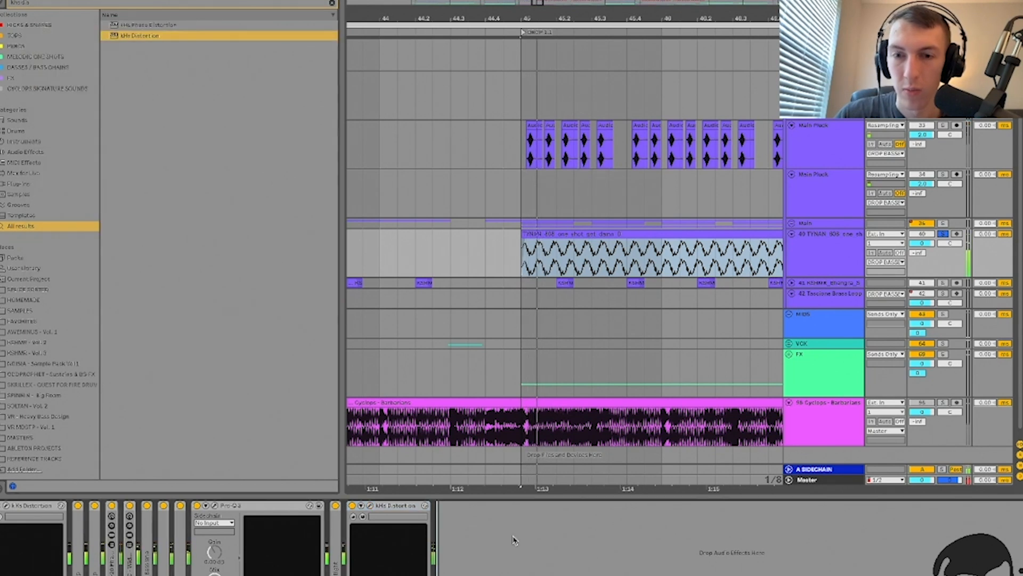
# Step: Add the RC-20 Phattener rack, raise its saturation amount, and close the plug-in windows
pyautogui.hotkey('ctrl', 'f')
pyautogui.write('rc 20')
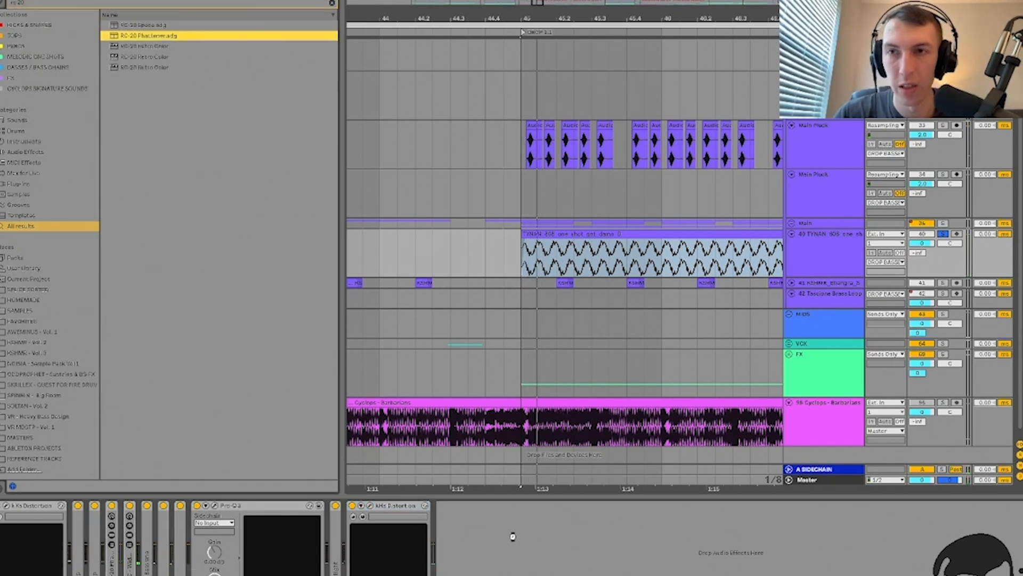
pyautogui.press('Return')
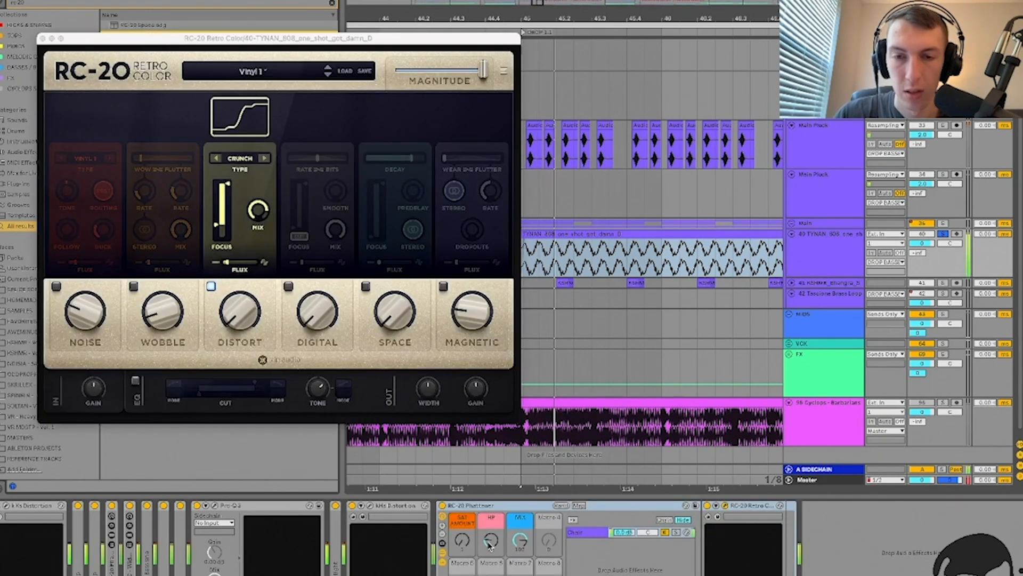
pyautogui.moveTo(459, 543); pyautogui.dragTo(460, 520)
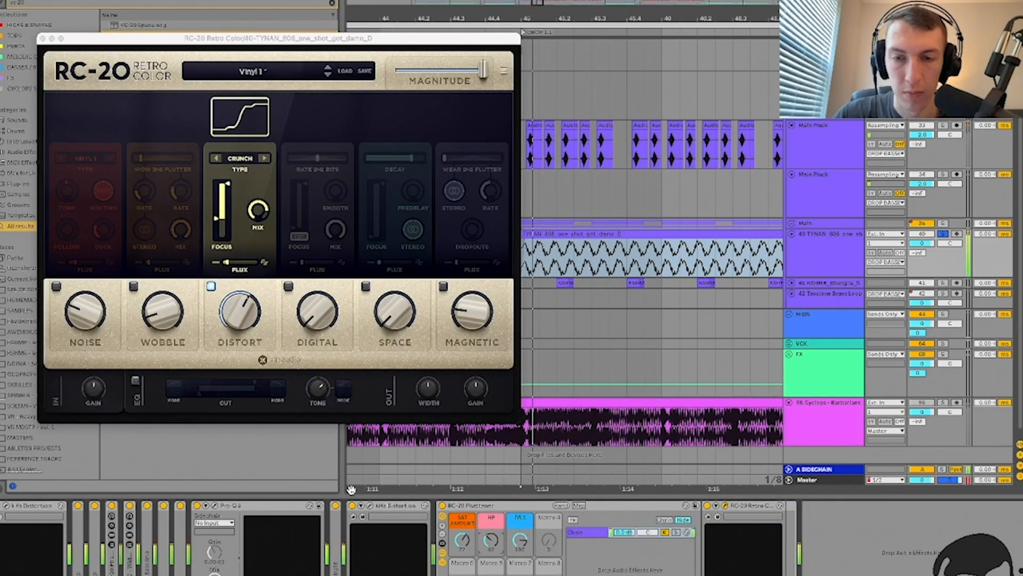
pyautogui.click(370, 506)
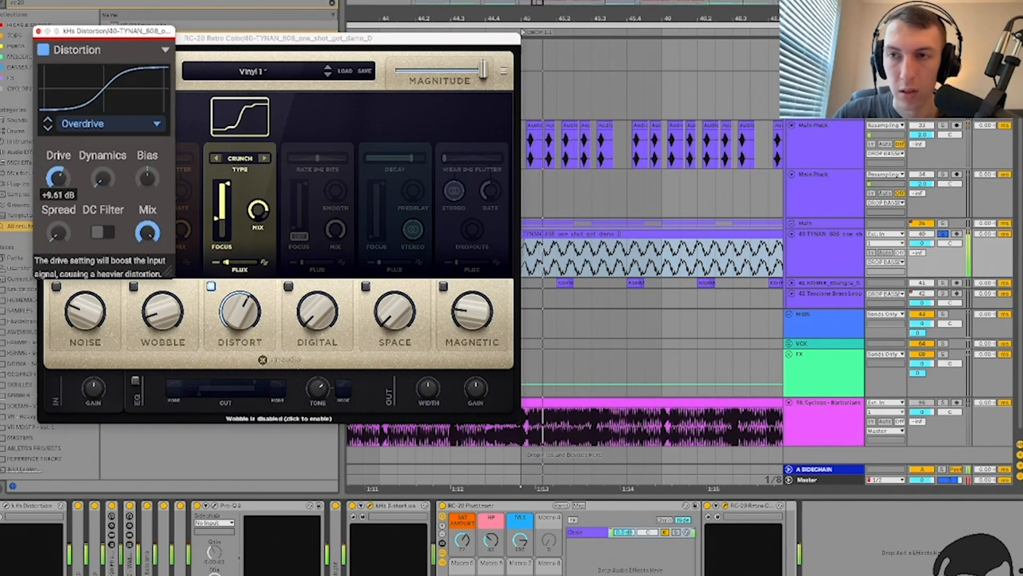
pyautogui.click(39, 32)
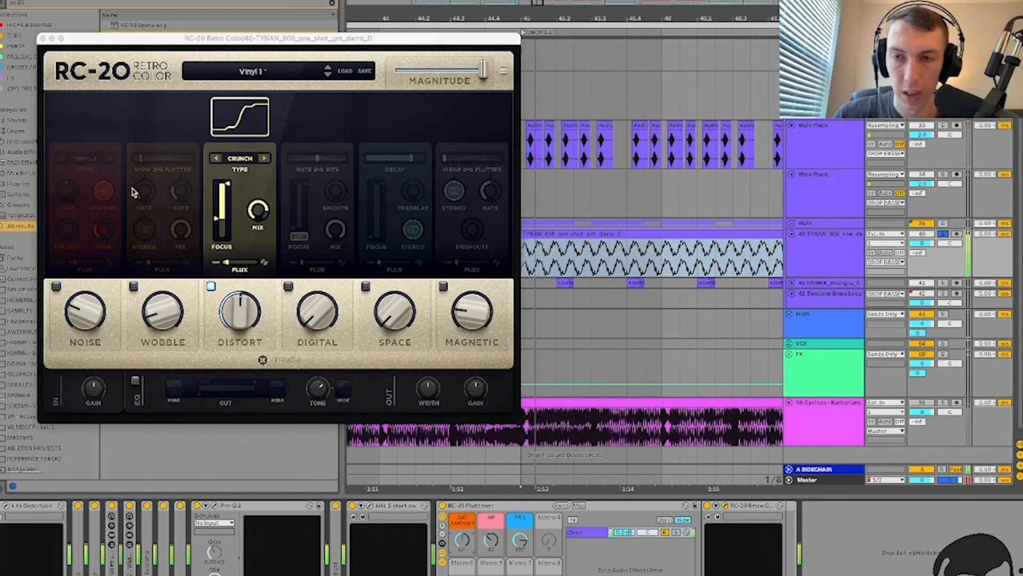
pyautogui.click(45, 45)
pyautogui.click(42, 40)
# Step: Search the library for Disperser and highlight the result
pyautogui.press('super+f')
pyautogui.write('disperser')
pyautogui.press('Down')
pyautogui.press('Down')
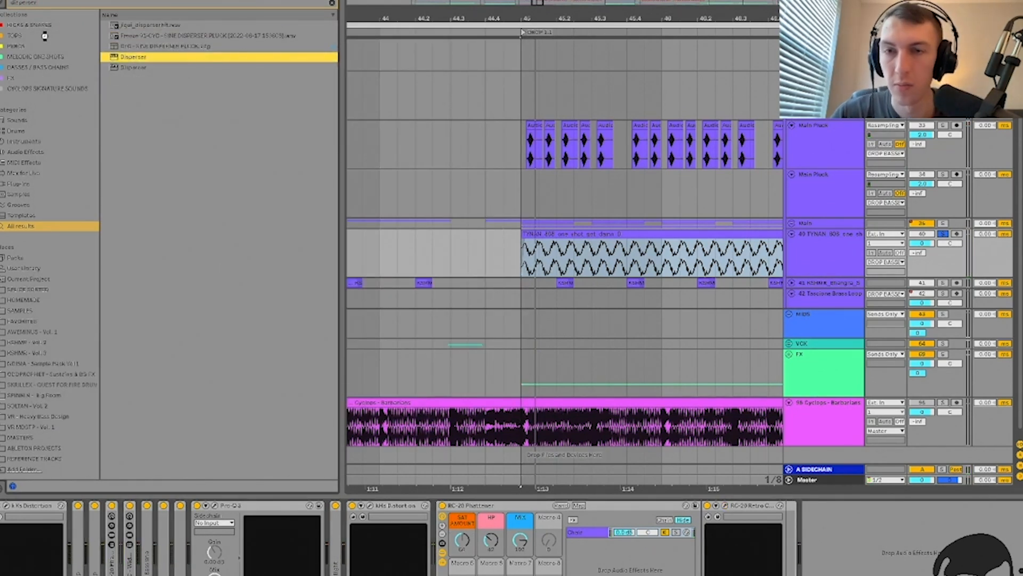
# Step: Load Disperser onto the TYNAN 808 track, place it before kHs Distortion, and audition it
pyautogui.press('Return')
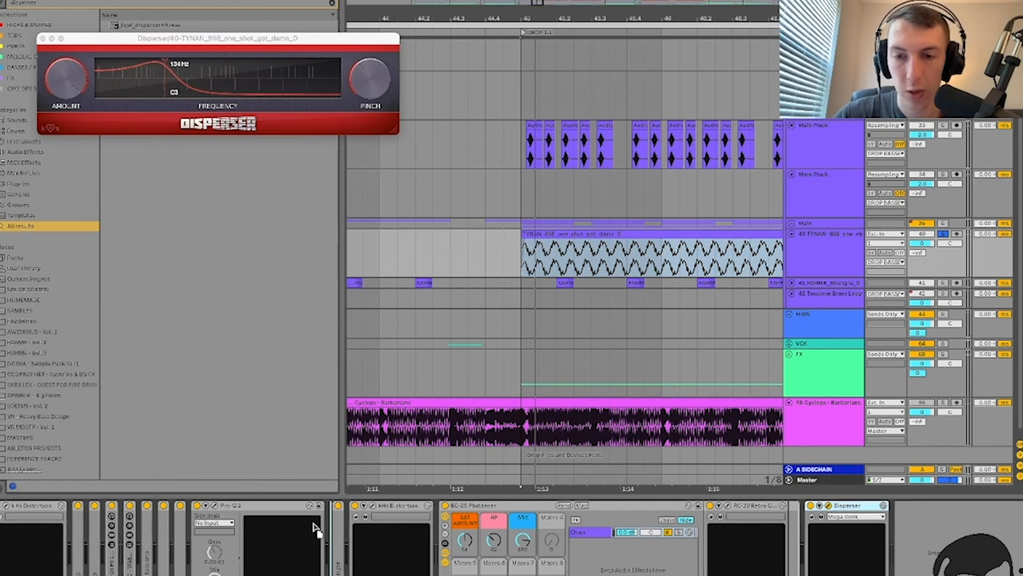
pyautogui.moveTo(848, 505); pyautogui.dragTo(349, 506)
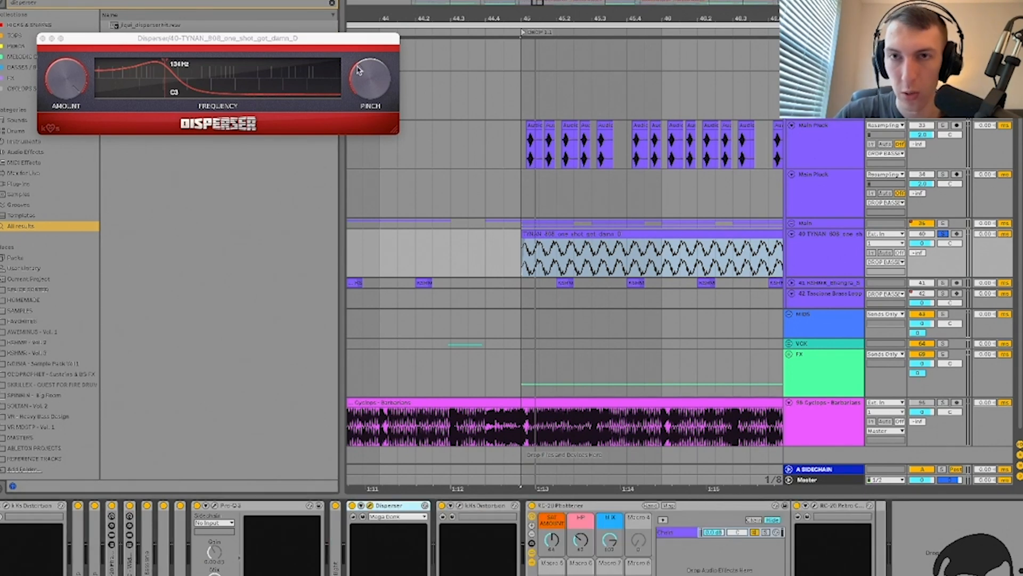
pyautogui.press('space')
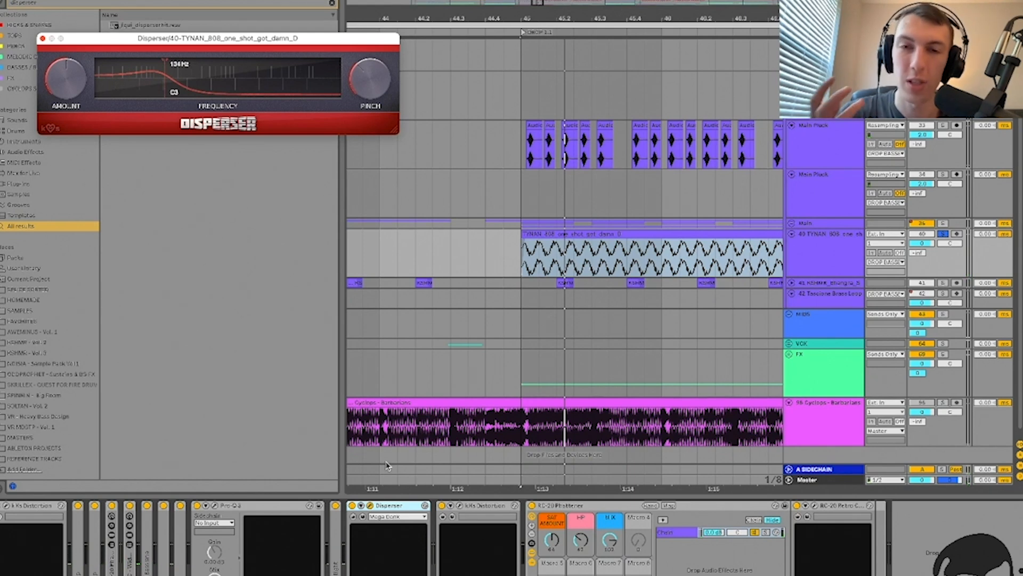
pyautogui.click(369, 505)
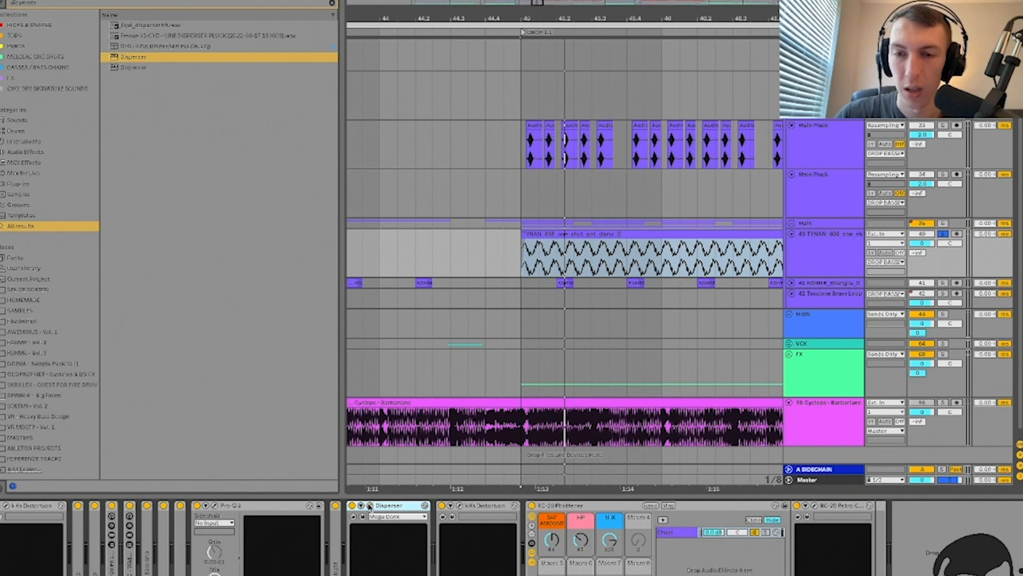
pyautogui.click(370, 506)
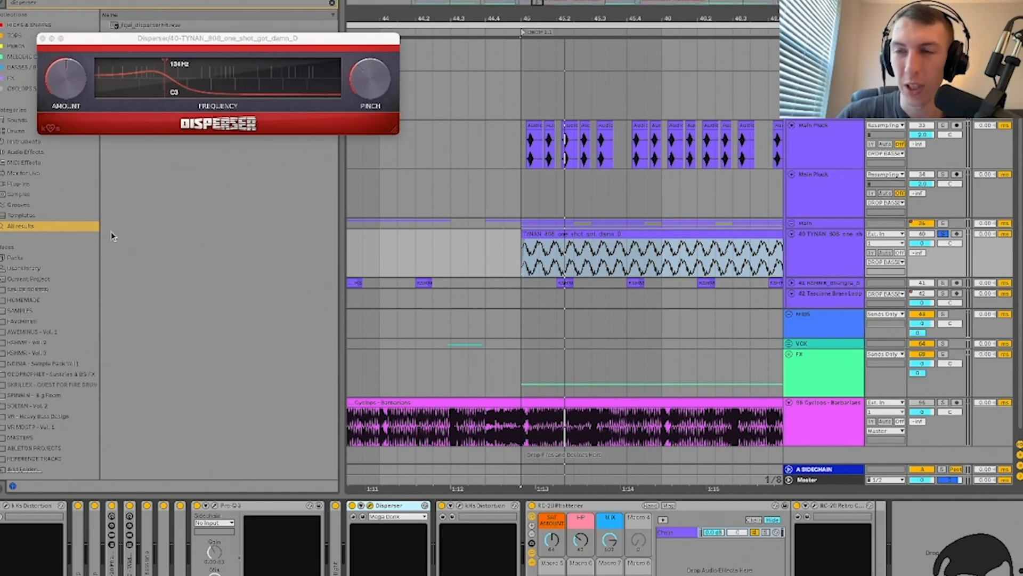
pyautogui.click(48, 69)
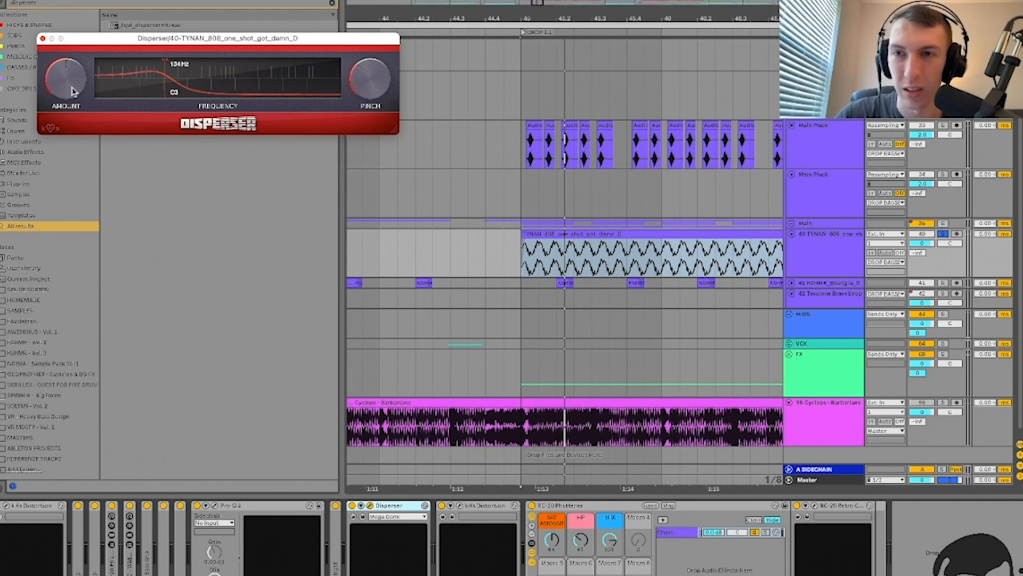
pyautogui.press('space')
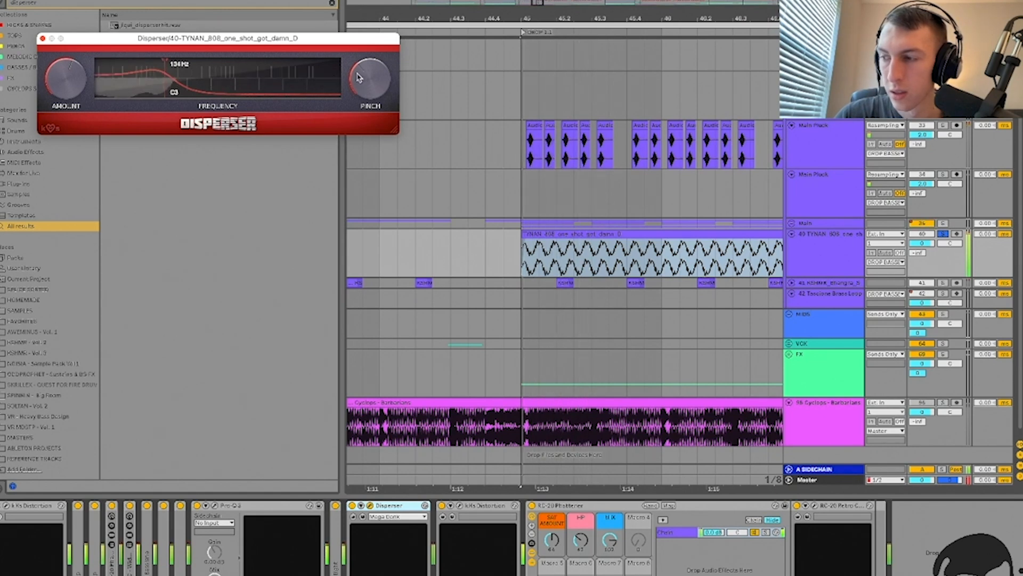
# Step: Close the Disperser window and fold up the Pro-Q 3, Disperser and kHs Distortion devices
pyautogui.click(43, 38)
pyautogui.doubleClick(252, 505)
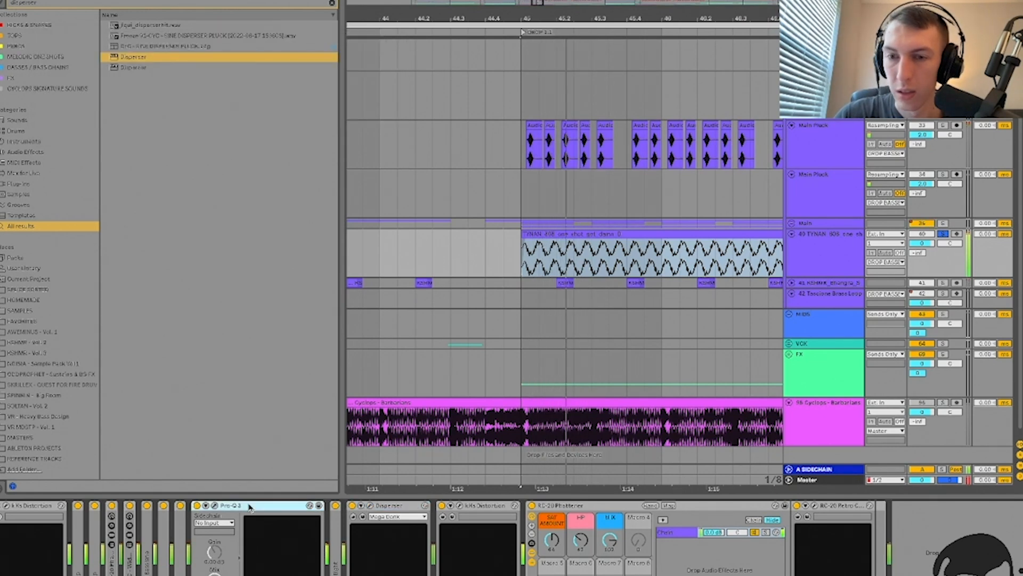
pyautogui.doubleClick(253, 506)
pyautogui.doubleClick(287, 506)
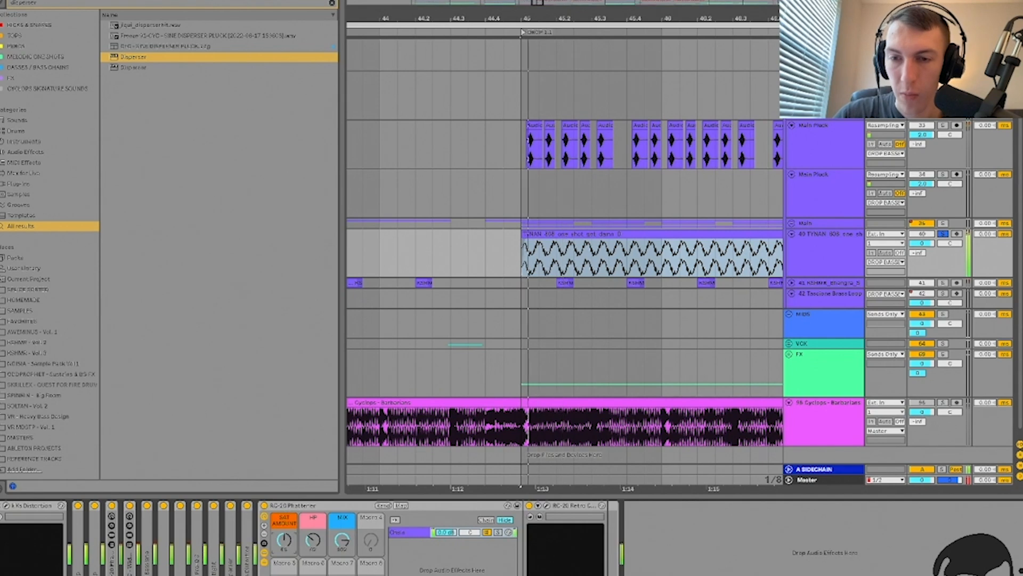
# Step: Duplicate and fold the RC-20 Phattener rack, then delete the RC-20 rack from the chain
pyautogui.click(296, 508)
pyautogui.press('super+d')
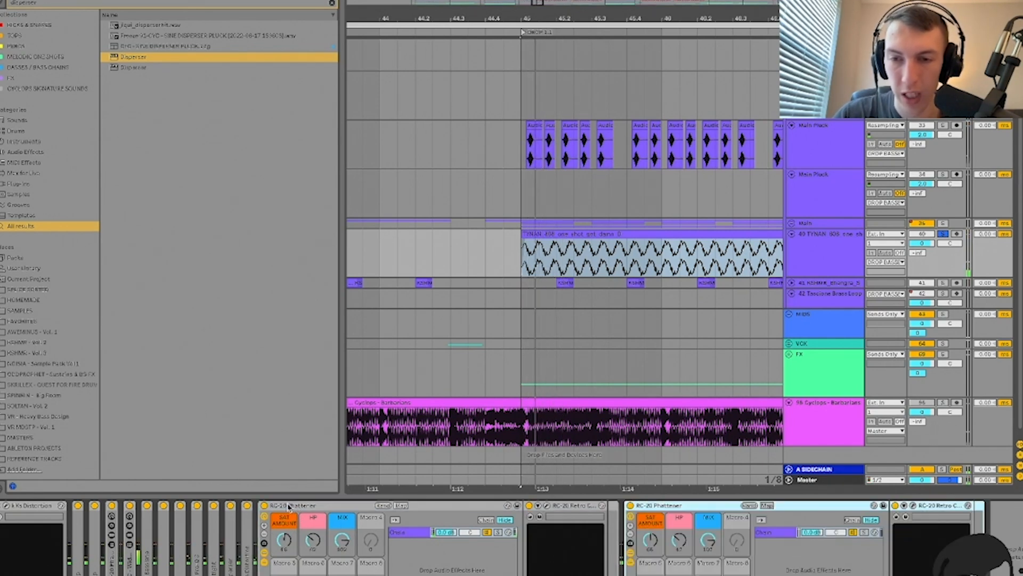
pyautogui.doubleClick(288, 508)
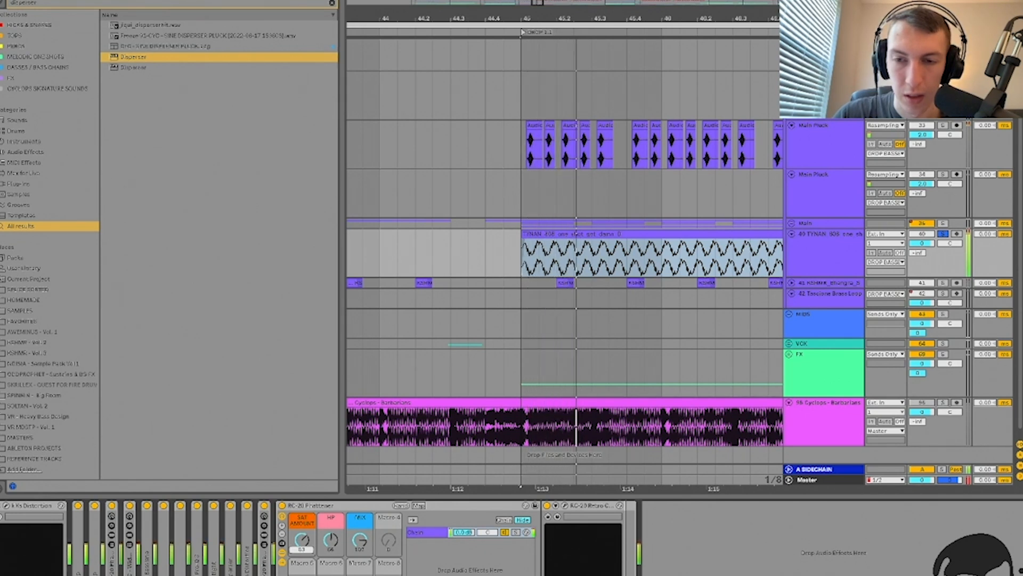
pyautogui.click(312, 505)
pyautogui.press('Delete')
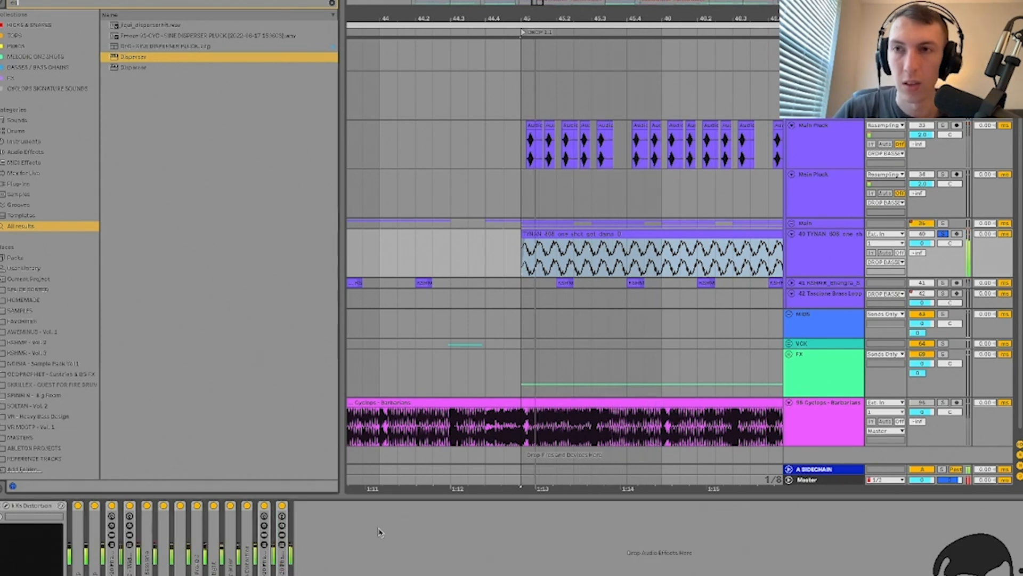
# Step: Search 'eq', load EQ Eight onto the bass track, and enable its Oversampling
pyautogui.hotkey('ctrl', 'f')
pyautogui.write('eq')
pyautogui.press('Return')
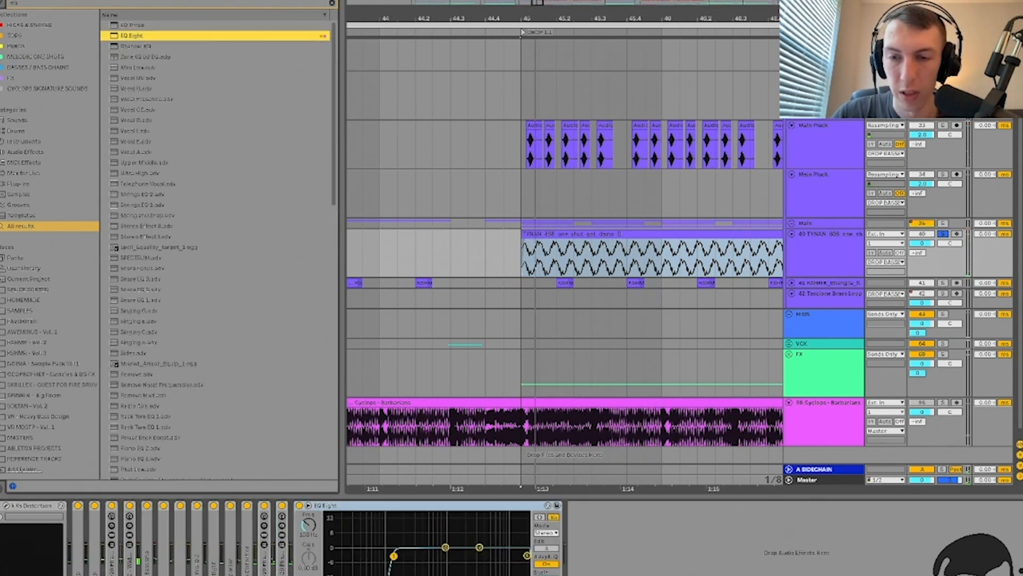
pyautogui.rightClick(532, 507)
pyautogui.click(531, 503)
# Step: Compare the chain with a device bypassed, check the Amp device, then reopen Disperser's window
pyautogui.press('space')
pyautogui.press('space')
pyautogui.press('space')
pyautogui.click(94, 505)
pyautogui.press('space')
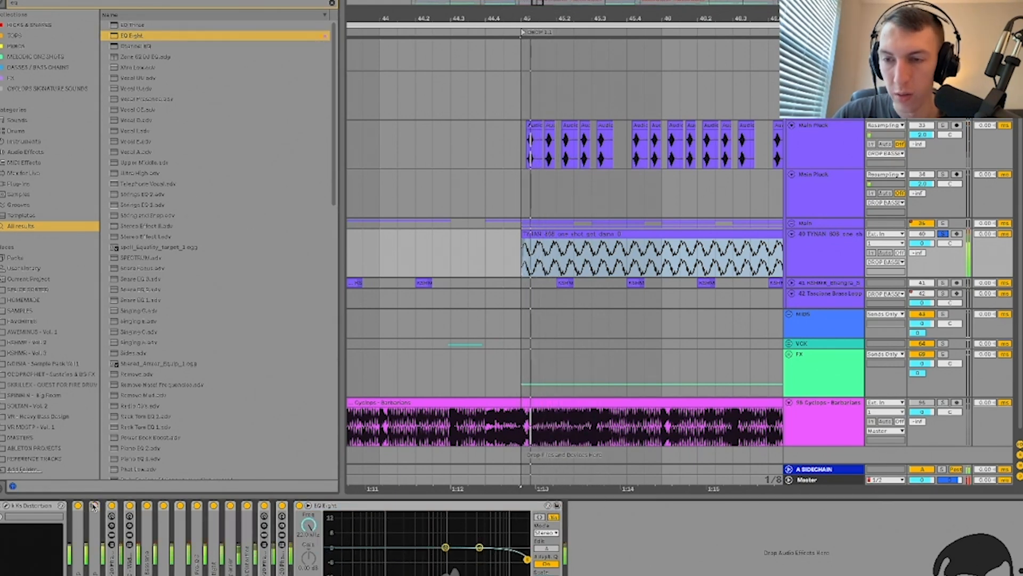
pyautogui.doubleClick(93, 508)
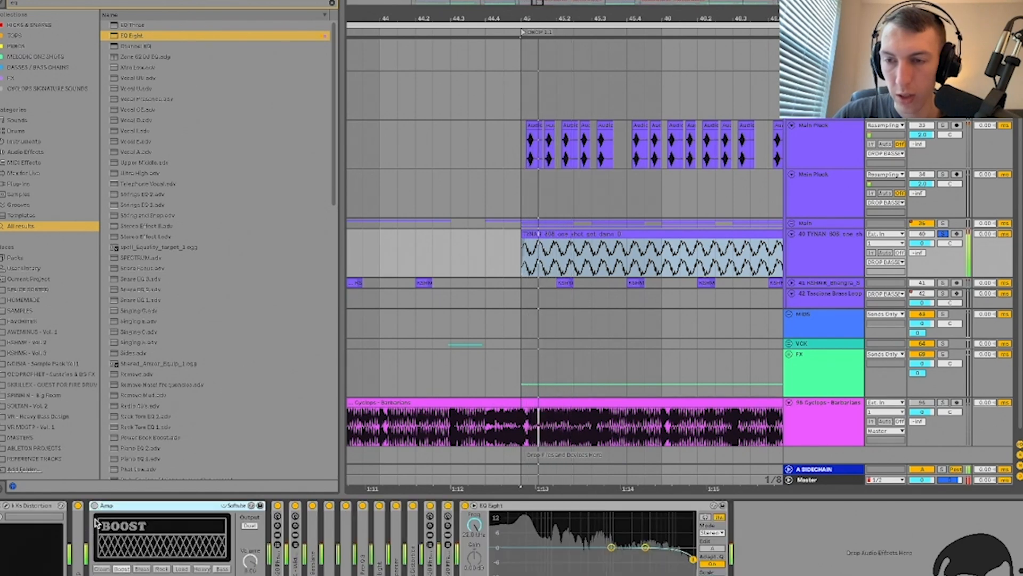
pyautogui.doubleClick(118, 506)
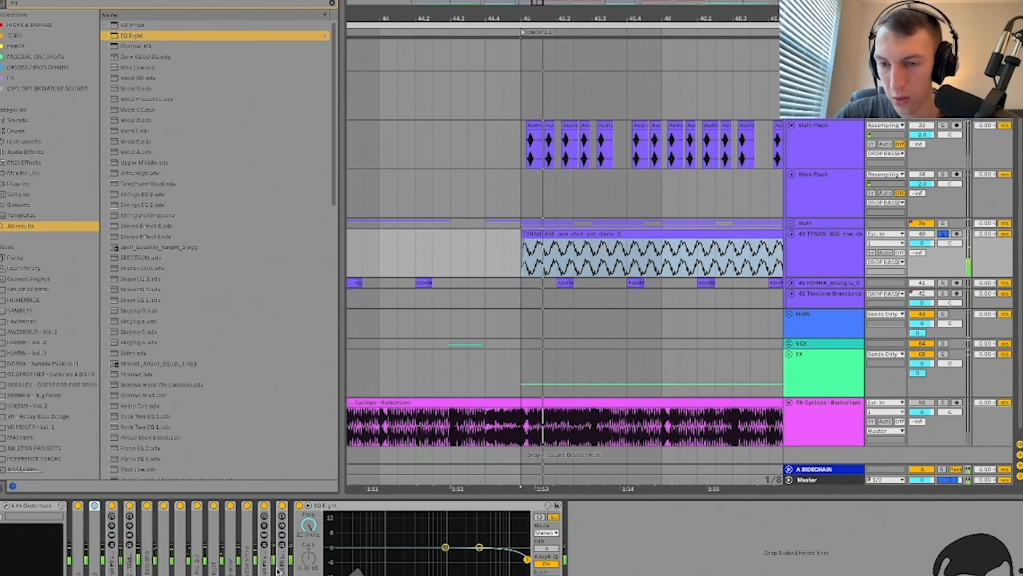
pyautogui.doubleClick(234, 554)
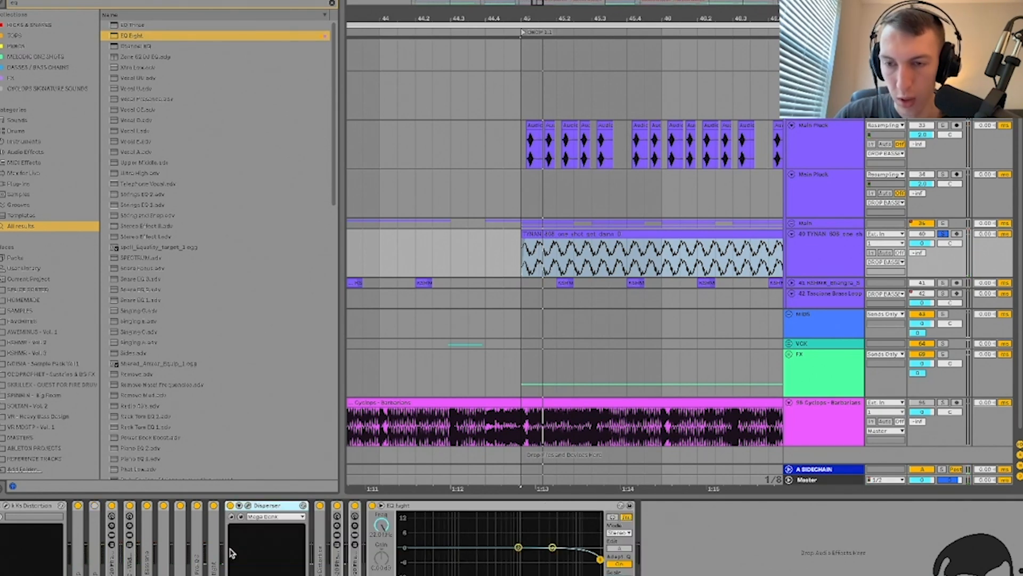
pyautogui.click(240, 506)
pyautogui.press('space')
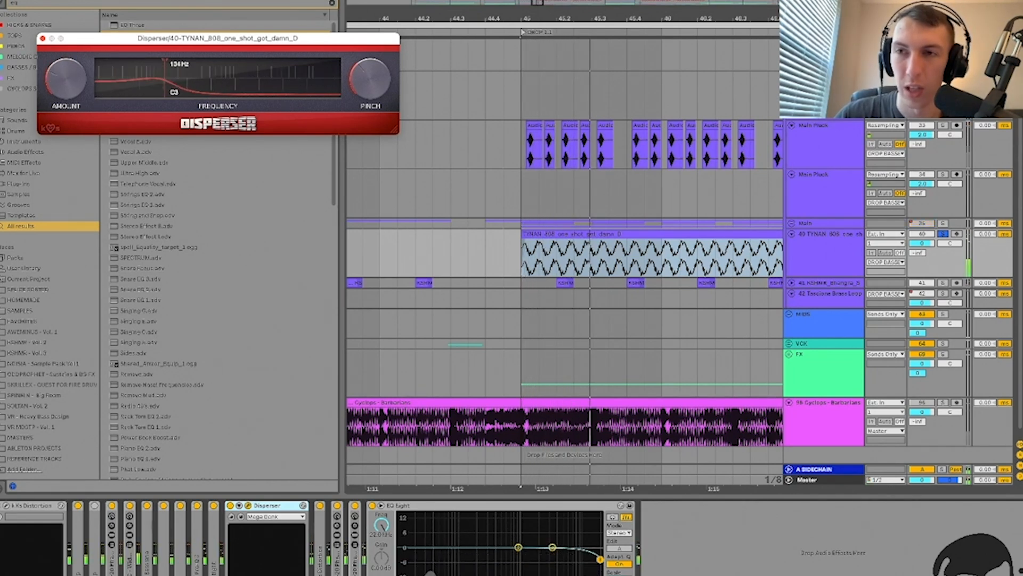
# Step: Audition the chain, lower Disperser's frequency slightly, then remove Disperser
pyautogui.press('space')
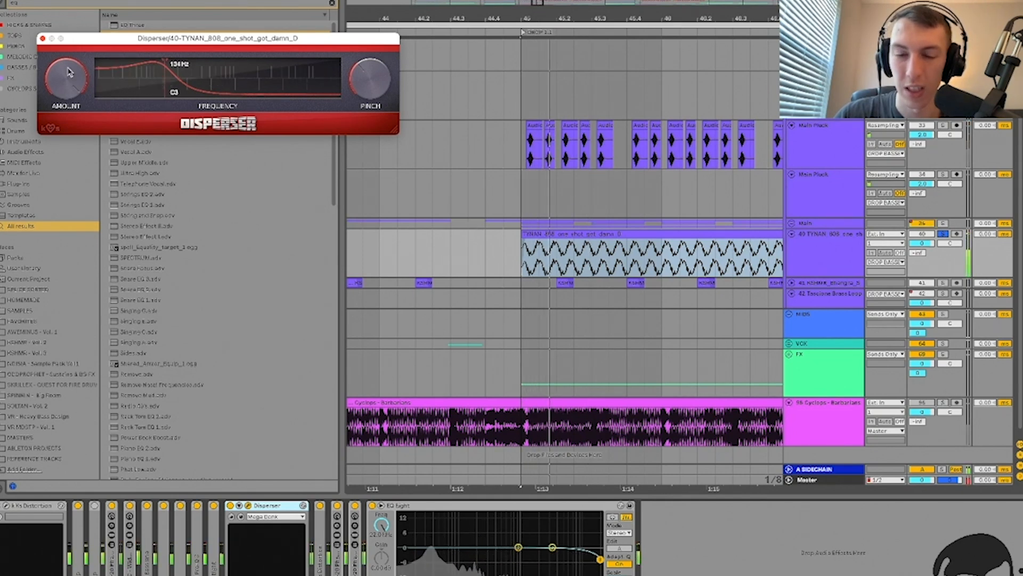
pyautogui.press('space')
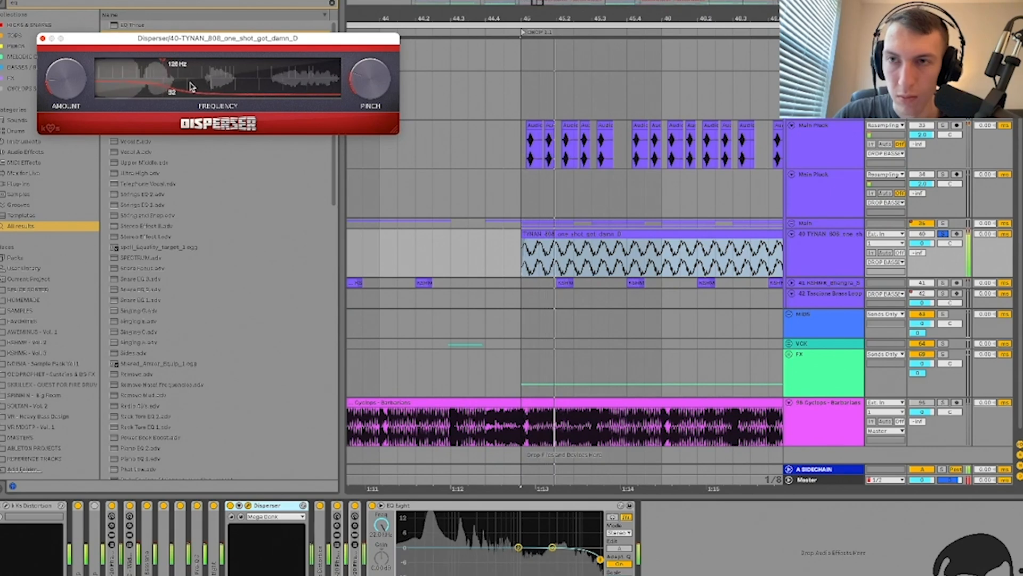
pyautogui.moveTo(207, 85); pyautogui.dragTo(203, 85)
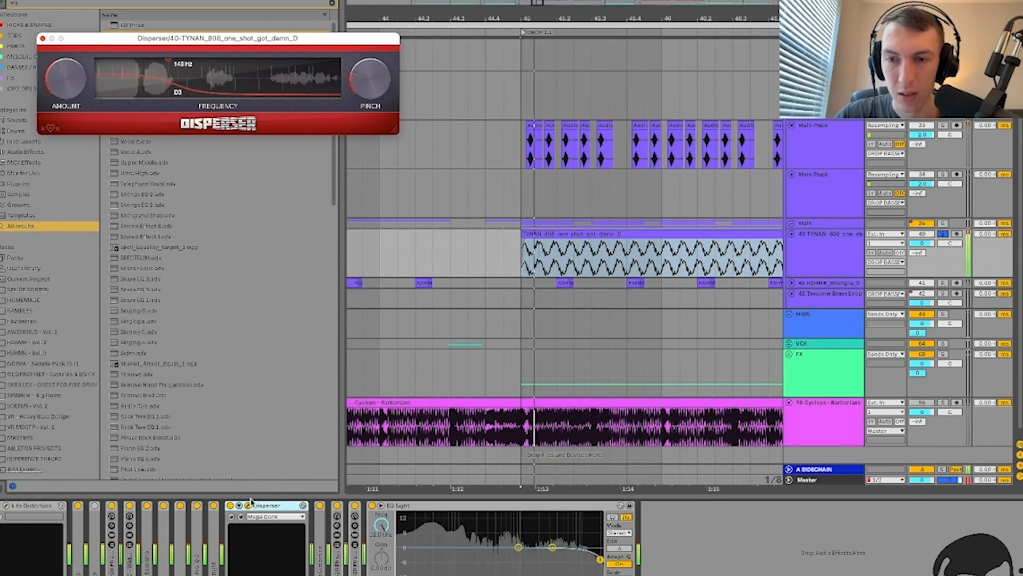
pyautogui.press('Delete')
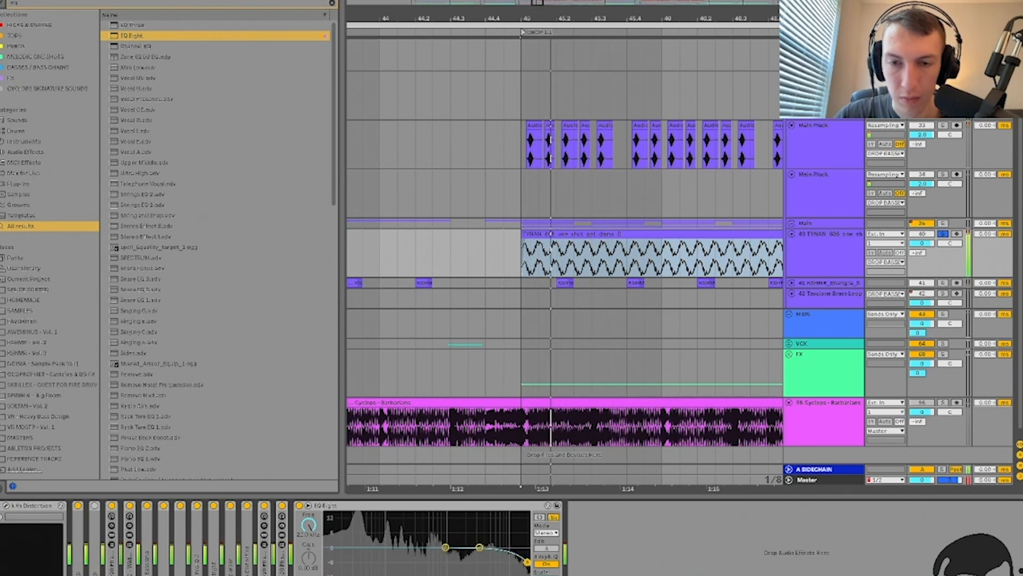
# Step: Raise kHs Distortion's drive to about +13.4 dB, then move Basslane after it and unfold it
pyautogui.doubleClick(248, 539)
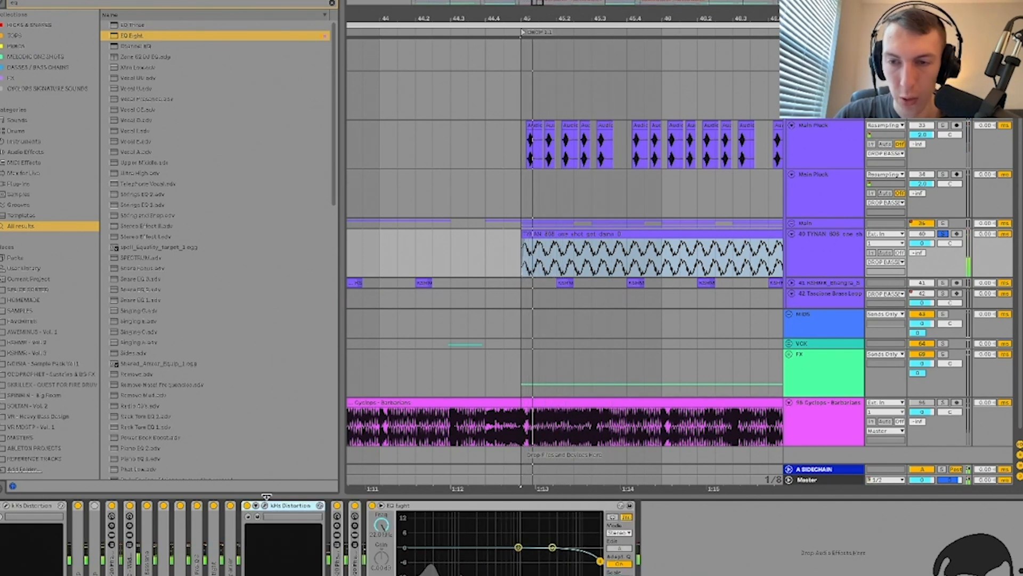
pyautogui.click(264, 506)
pyautogui.moveTo(56, 178)
pyautogui.mouseDown()
pyautogui.moveTo(56, 165)
pyautogui.moveTo(57, 179)
pyautogui.mouseUp()
pyautogui.press('space')
pyautogui.press('space')
pyautogui.press('space')
pyautogui.press('space')
pyautogui.press('space')
pyautogui.press('space')
pyautogui.press('space')
pyautogui.press('space')
pyautogui.press('space')
pyautogui.press('space')
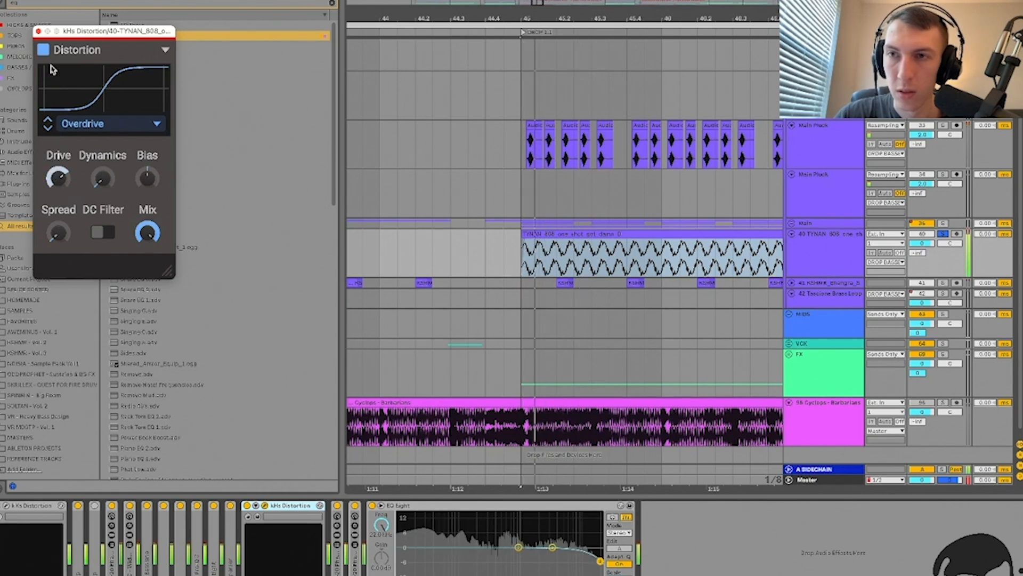
pyautogui.click(39, 31)
pyautogui.press('space')
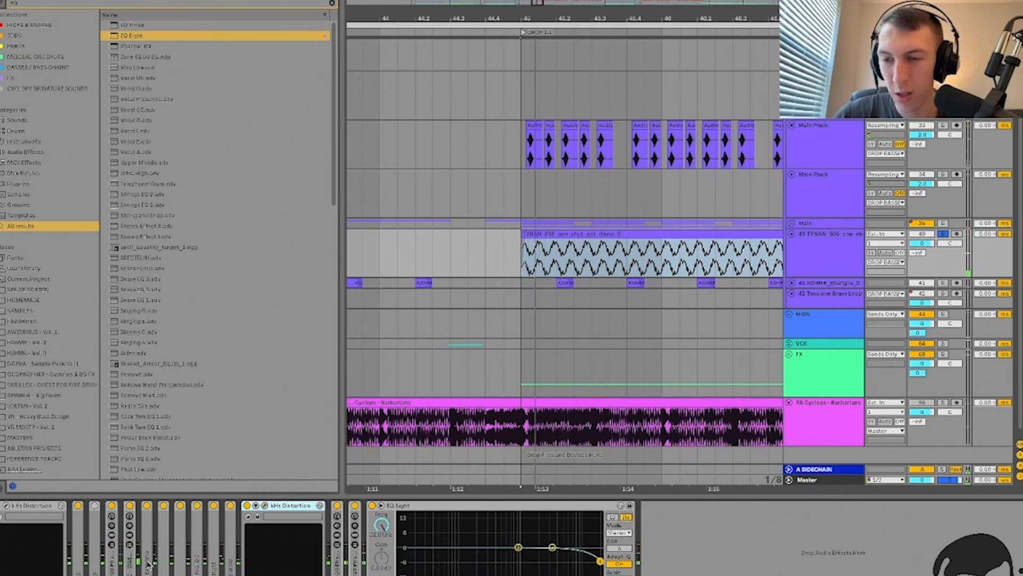
pyautogui.moveTo(150, 564); pyautogui.dragTo(332, 562)
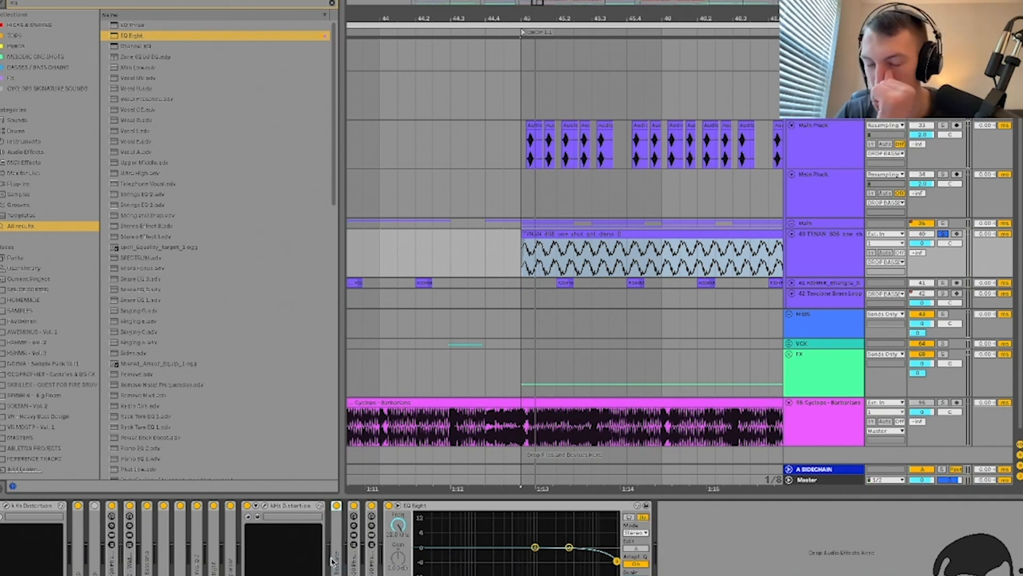
pyautogui.doubleClick(337, 560)
# Step: Lower Basslane's side-harmonics amount from about 18.7% to 12.5% while playing, then close its window
pyautogui.click(355, 505)
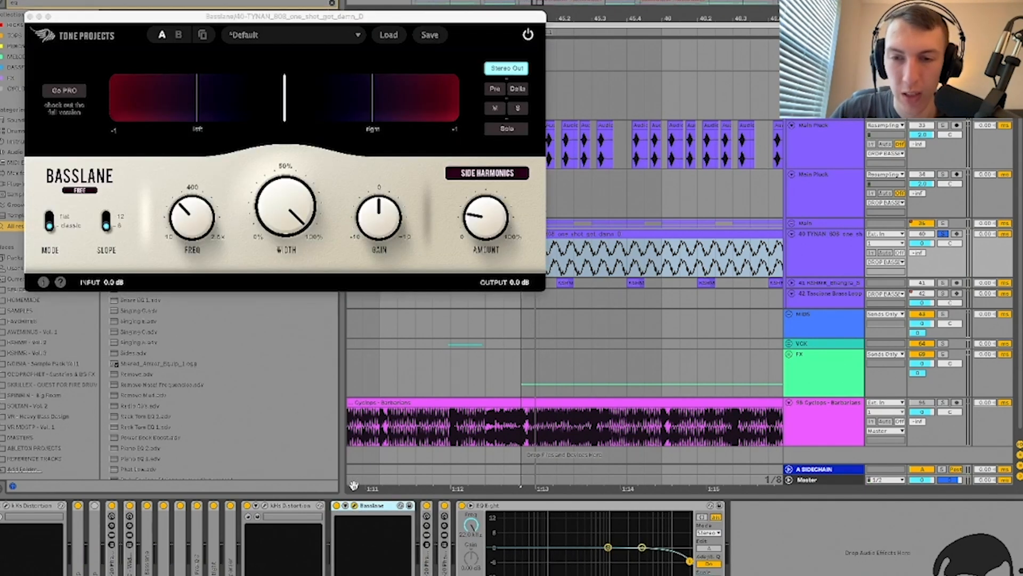
pyautogui.press('space')
pyautogui.moveTo(491, 224)
pyautogui.mouseDown()
pyautogui.moveTo(490, 213)
pyautogui.moveTo(490, 259)
pyautogui.moveTo(489, 230)
pyautogui.mouseUp()
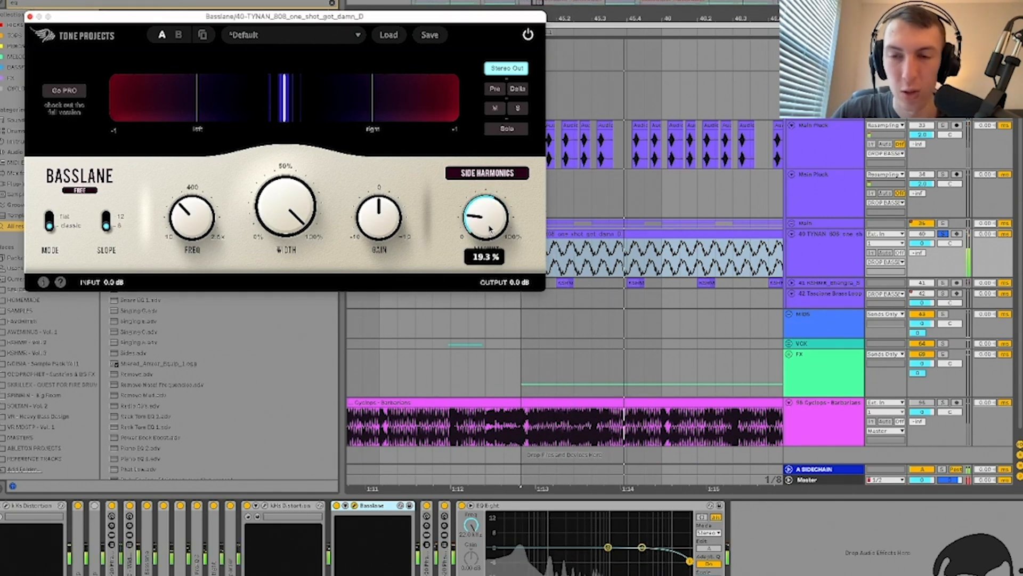
pyautogui.press('space')
pyautogui.moveTo(492, 233)
pyautogui.mouseDown()
pyautogui.moveTo(492, 223)
pyautogui.moveTo(489, 256)
pyautogui.moveTo(486, 231)
pyautogui.mouseUp()
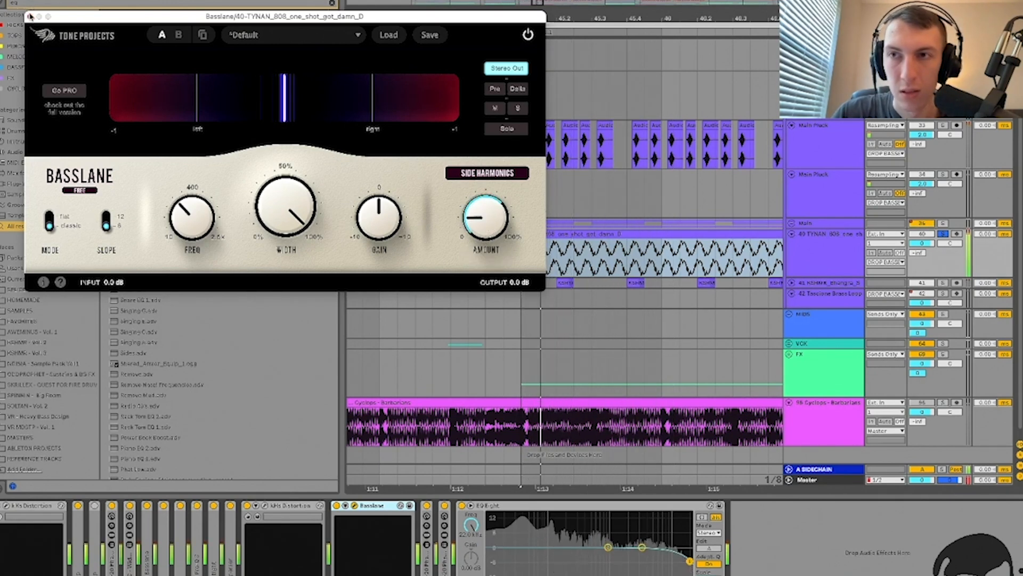
pyautogui.click(690, 561)
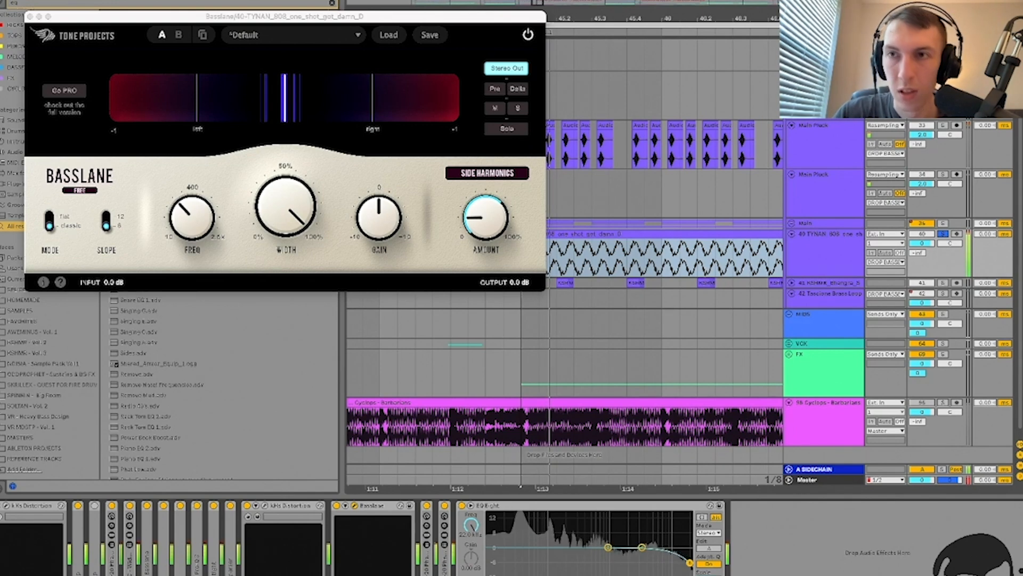
pyautogui.click(30, 17)
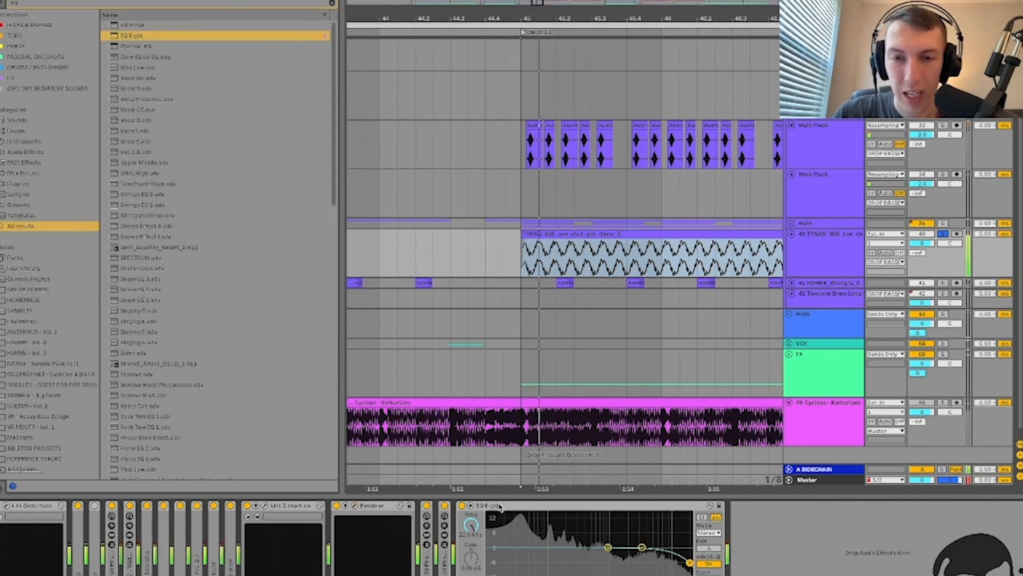
# Step: Replace EQ Eight with a copy of kHs Distortion at the chain's end, Drive about +12.4 dB
pyautogui.press('Delete')
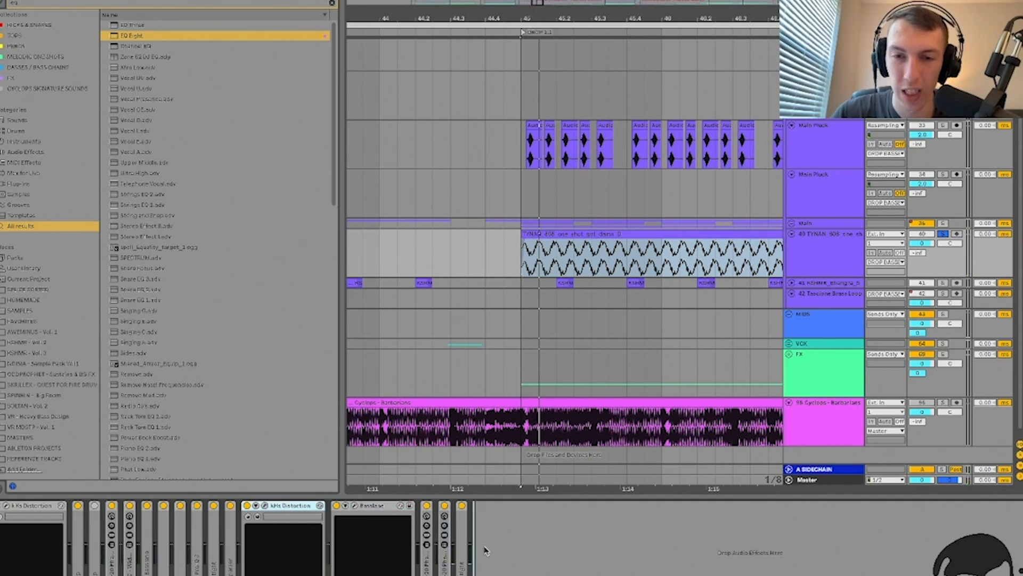
pyautogui.moveTo(485, 547); pyautogui.dragTo(486, 547)
pyautogui.click(496, 506)
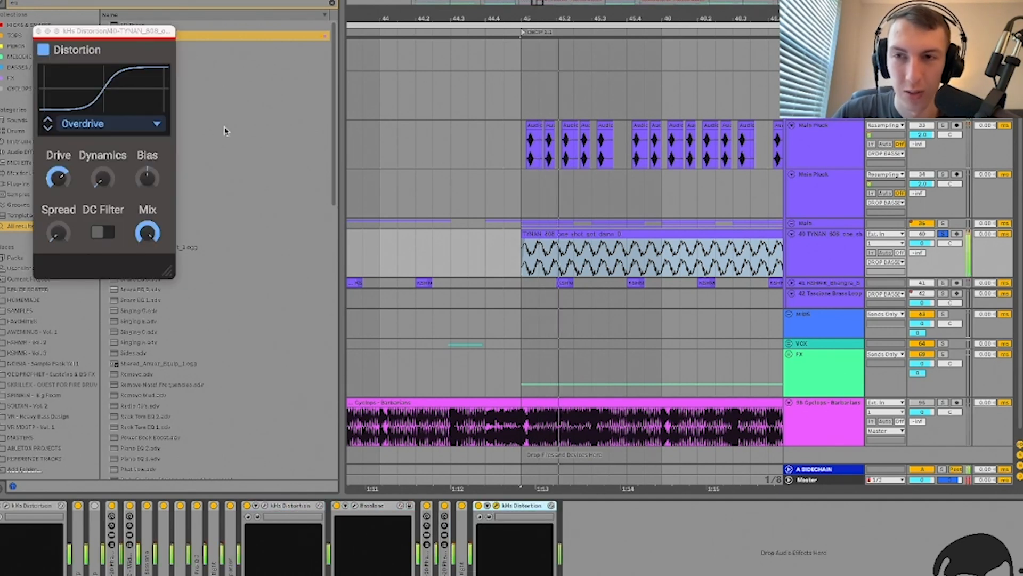
pyautogui.moveTo(59, 178); pyautogui.dragTo(58, 178)
pyautogui.click(39, 31)
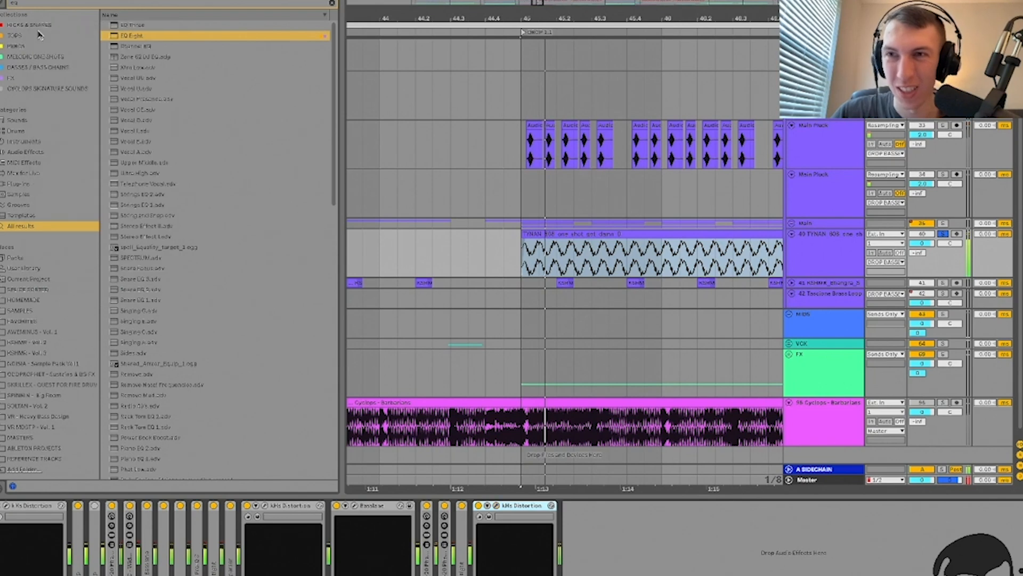
# Step: Search 'rc 20' and load RC-20 Phattener.adg onto the 808
pyautogui.press('super+f')
pyautogui.write('rc 20')
pyautogui.press('Down')
pyautogui.press('Down')
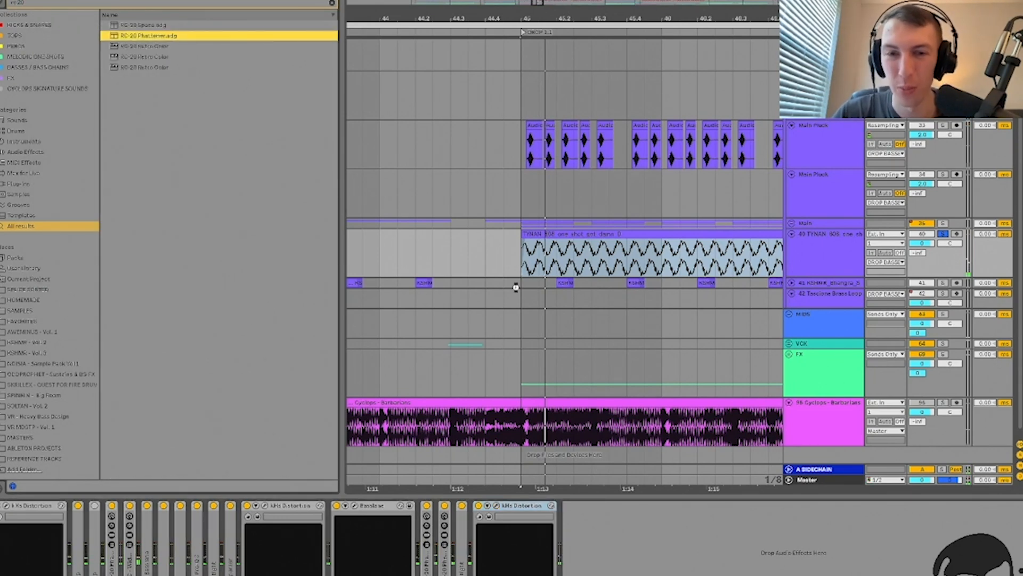
pyautogui.press('Return')
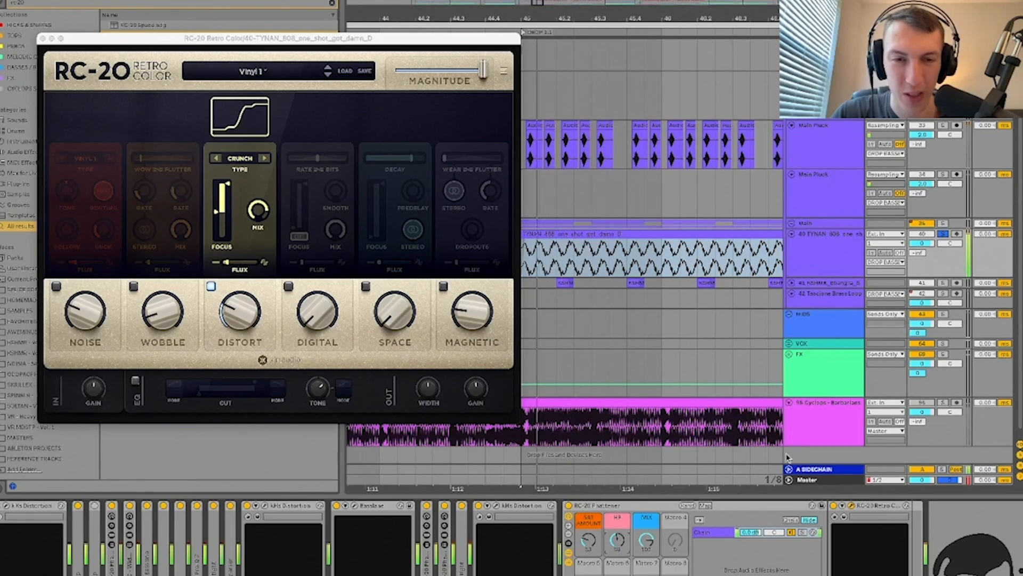
# Step: Check the master track's chain, close the RC-20 window, and hide the device view and browser
pyautogui.click(807, 480)
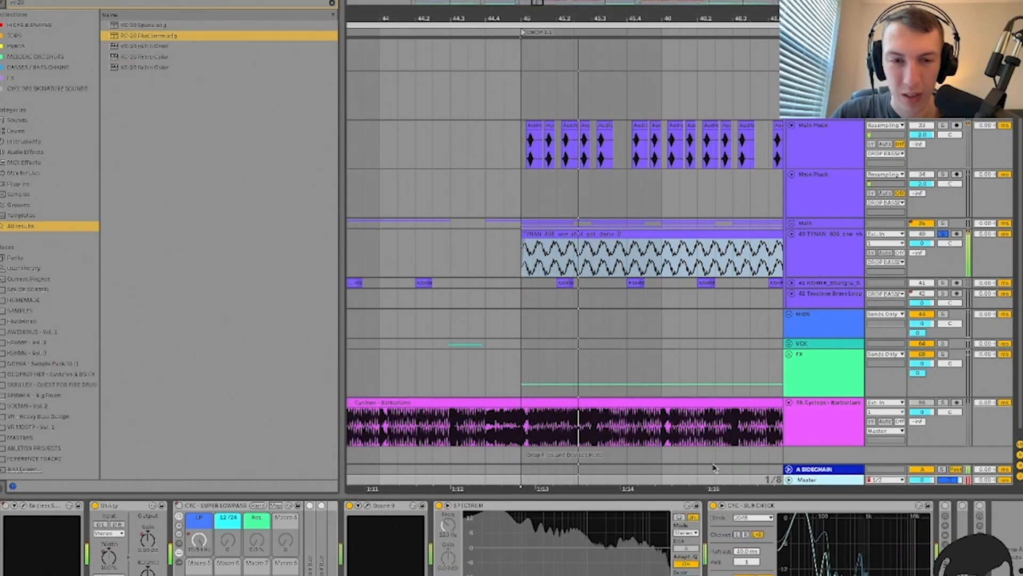
pyautogui.press('space')
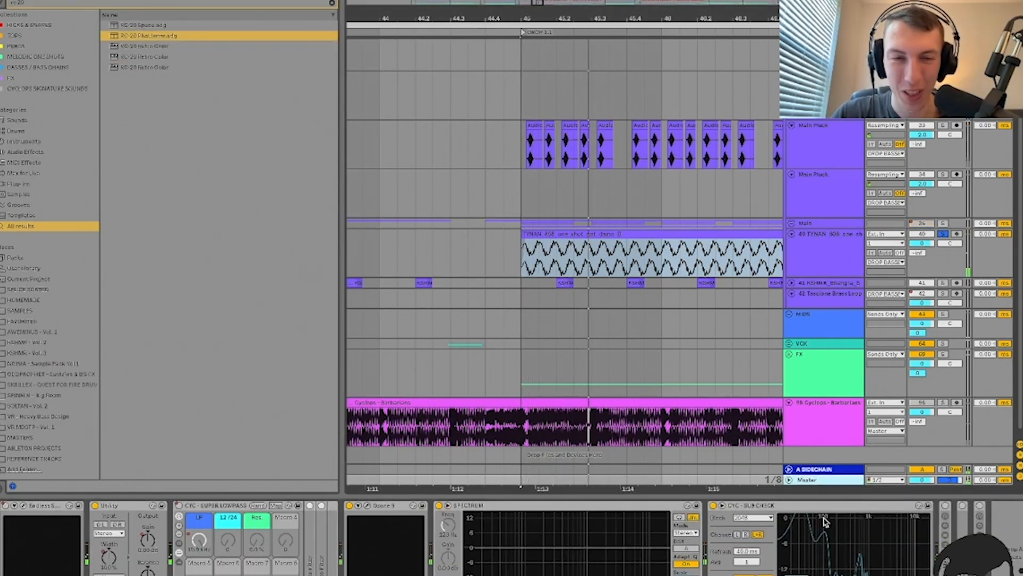
pyautogui.click(804, 241)
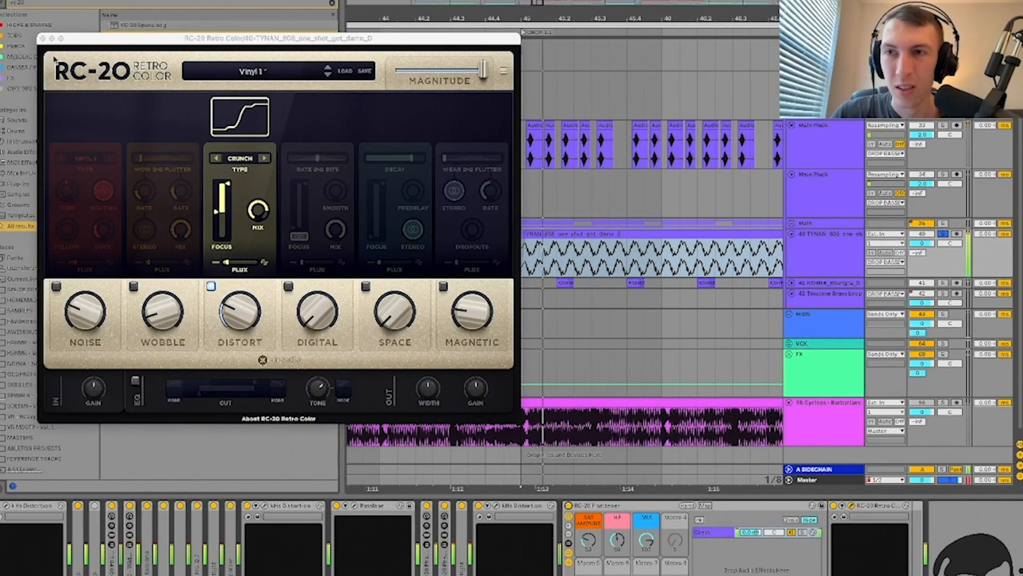
pyautogui.click(43, 41)
pyautogui.press('alt+super+l')
pyautogui.press('alt+super+b')
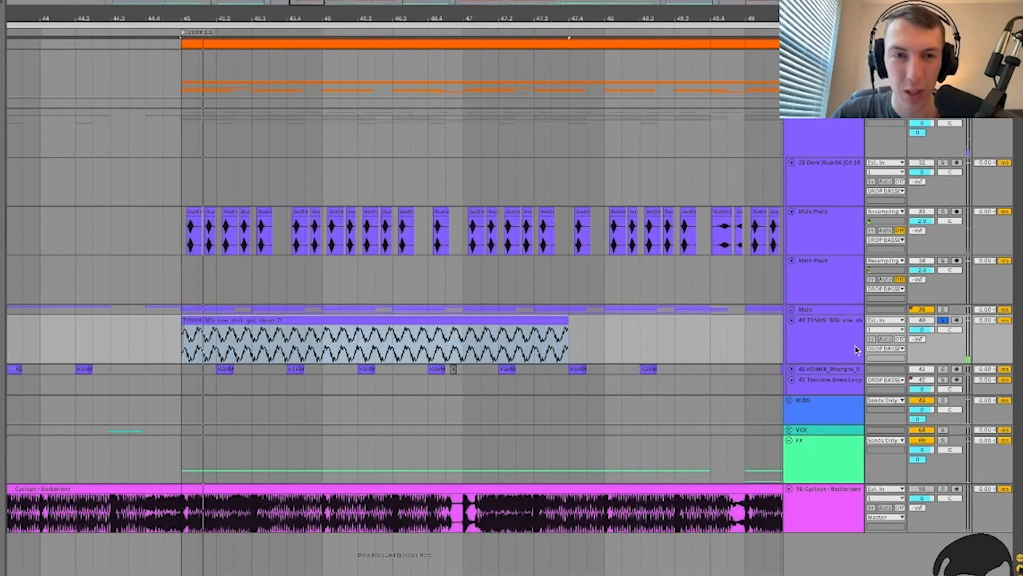
# Step: Unfold the Main group, solo Main Sub, and play from bar 45
pyautogui.click(822, 310)
pyautogui.press('u')
pyautogui.scroll(-3, 822, 315)
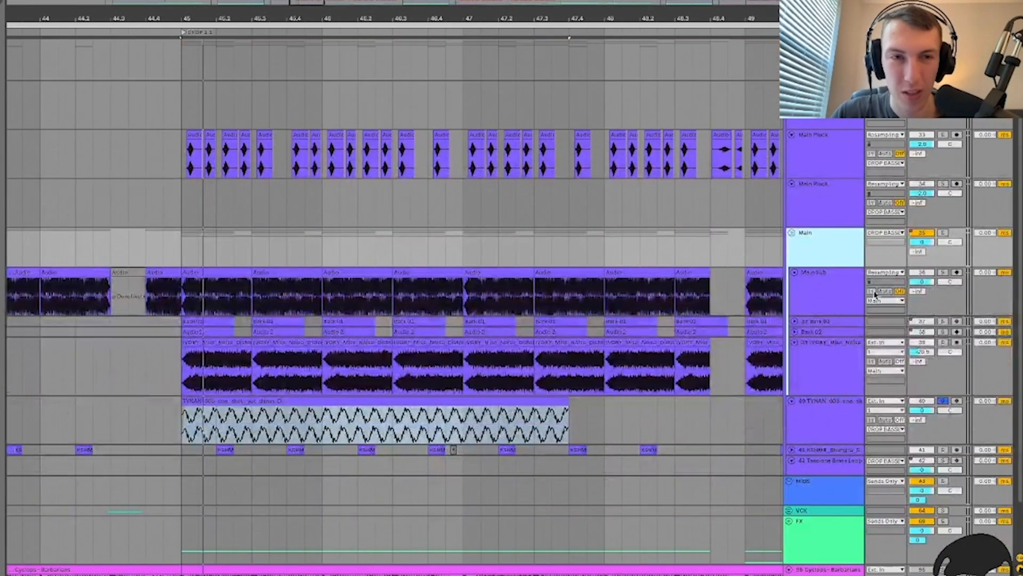
pyautogui.click(944, 272)
pyautogui.click(188, 303)
pyautogui.press('space')
pyautogui.hscroll(-5, 509, 319)
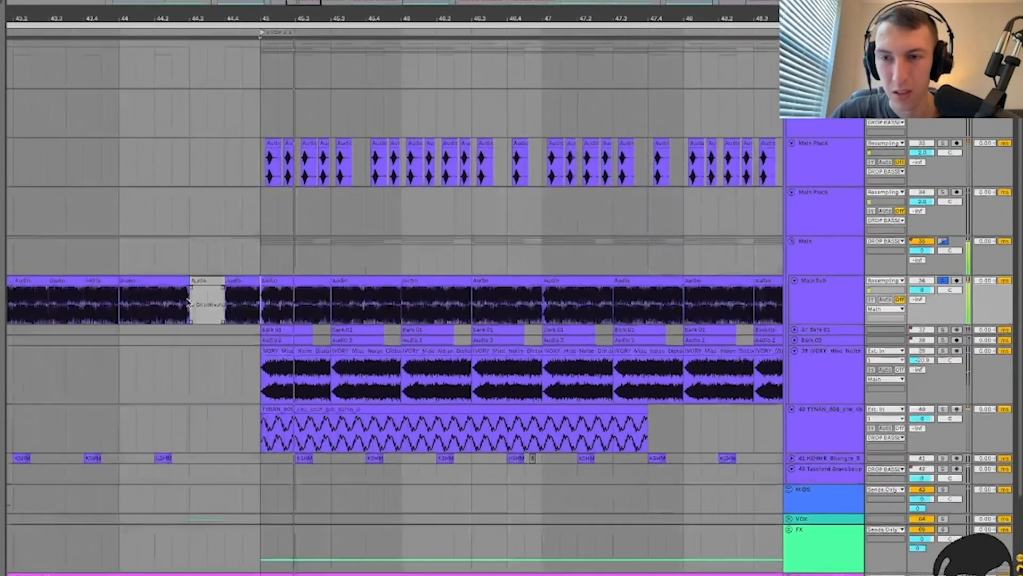
# Step: Group the TYNAN 808's effects through the RC-20 Phattener into one rack with Cmd+G
pyautogui.click(411, 402)
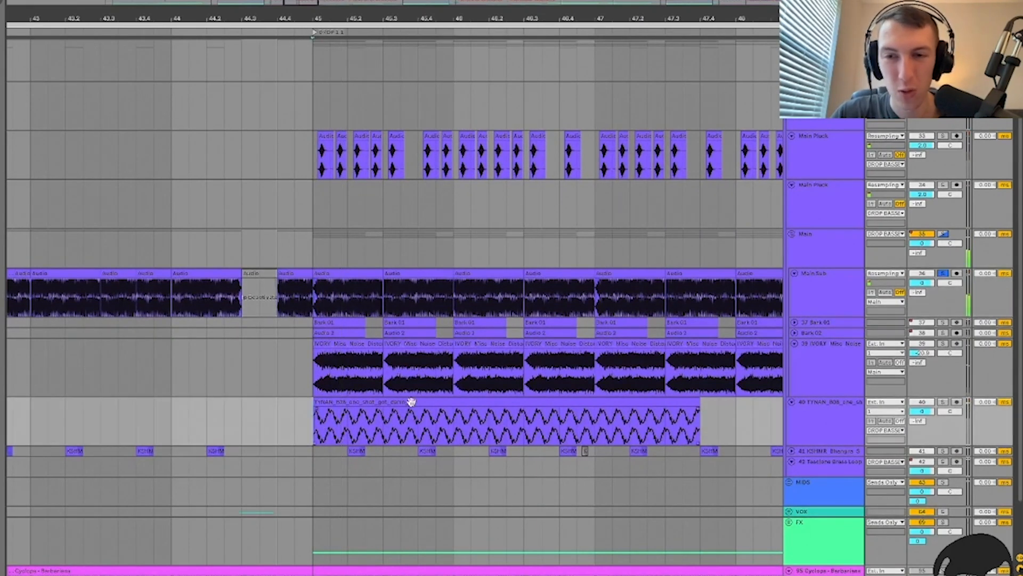
pyautogui.click(838, 418)
pyautogui.press('space')
pyautogui.press('space')
pyautogui.press('space')
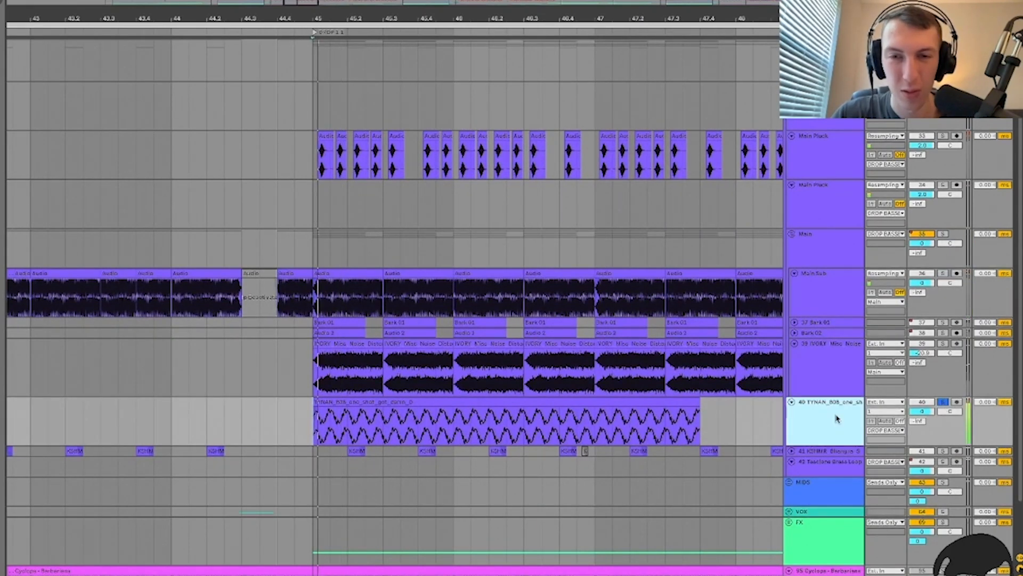
pyautogui.doubleClick(839, 418)
pyautogui.press('space')
pyautogui.press('space')
pyautogui.press('space')
pyautogui.press('space')
pyautogui.click(599, 506)
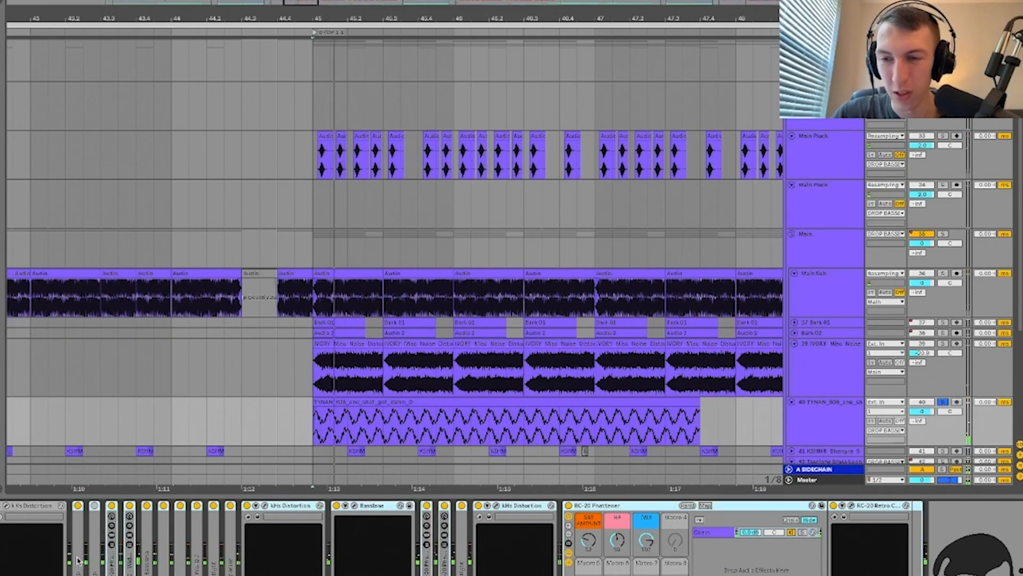
pyautogui.press('super+g')
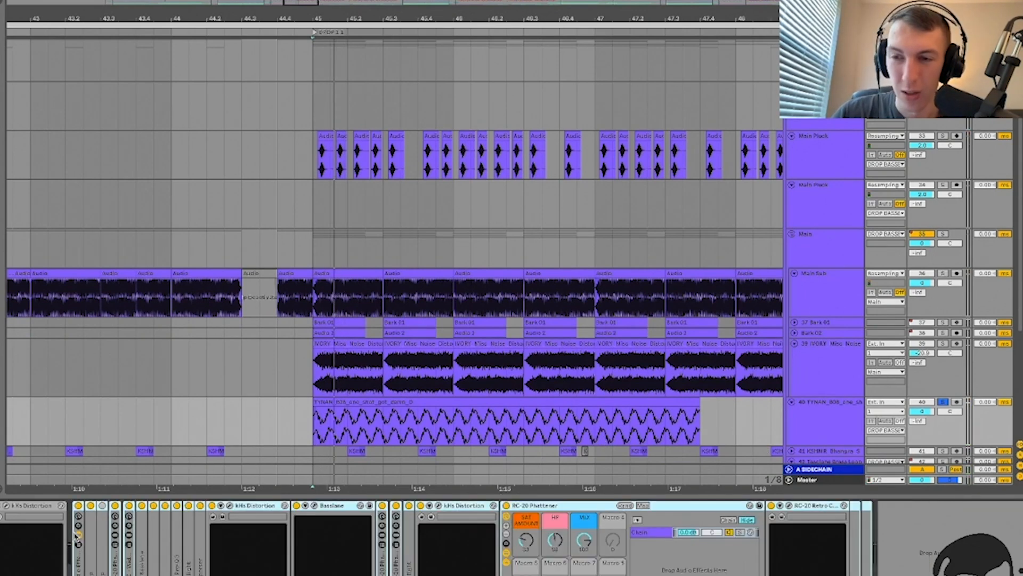
# Step: Switch the new rack and its distortion and other devices back on, and audition the result
pyautogui.hscroll(-1, 76, 534)
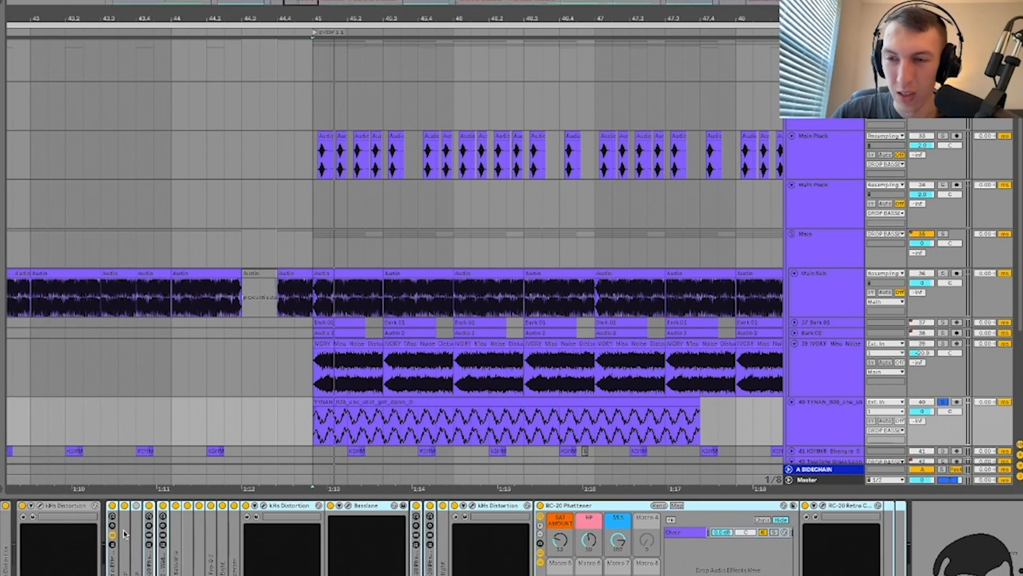
pyautogui.click(21, 506)
pyautogui.scroll(-3, 414, 297)
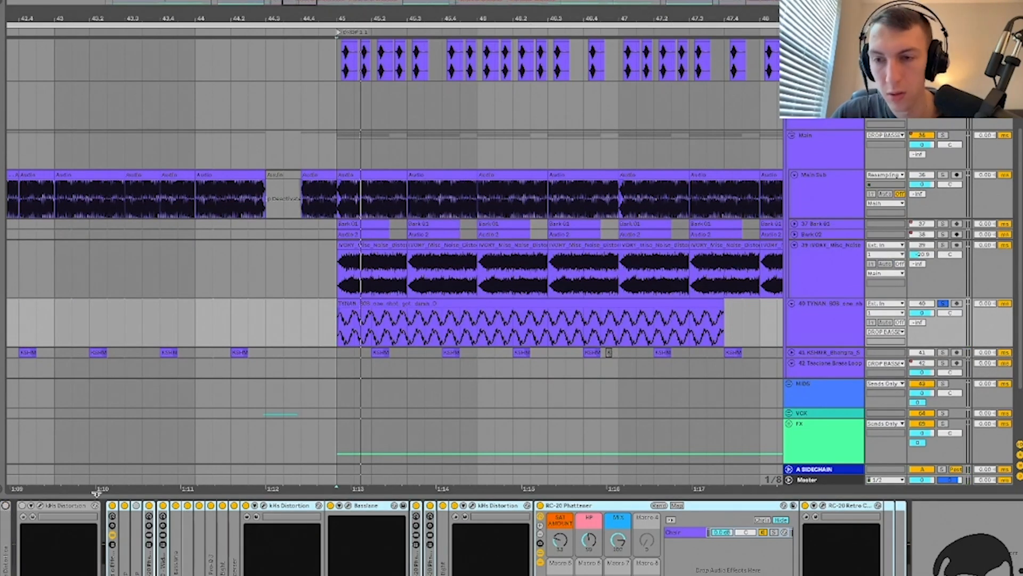
pyautogui.press('space')
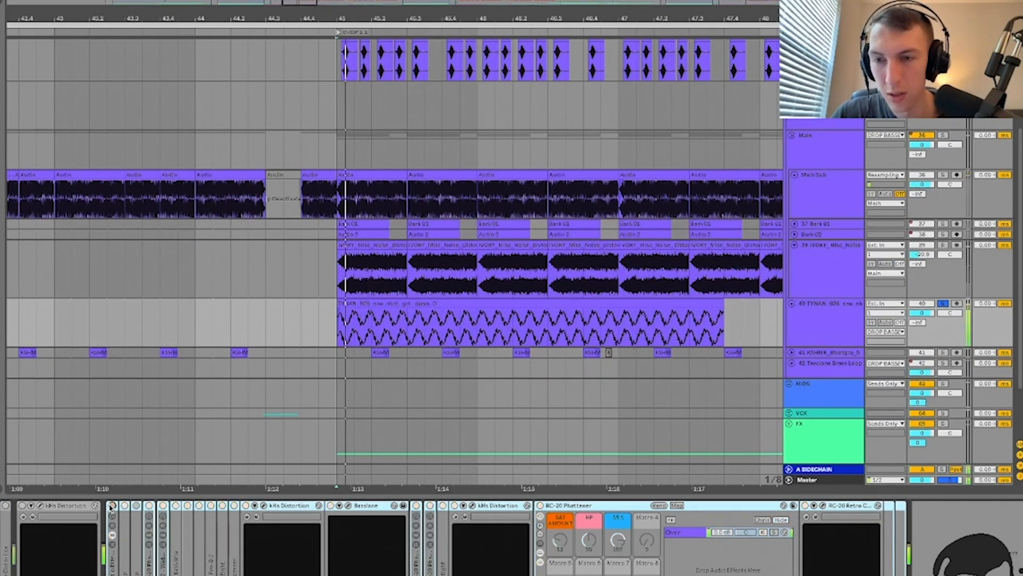
pyautogui.click(6, 505)
pyautogui.click(111, 505)
pyautogui.press('space')
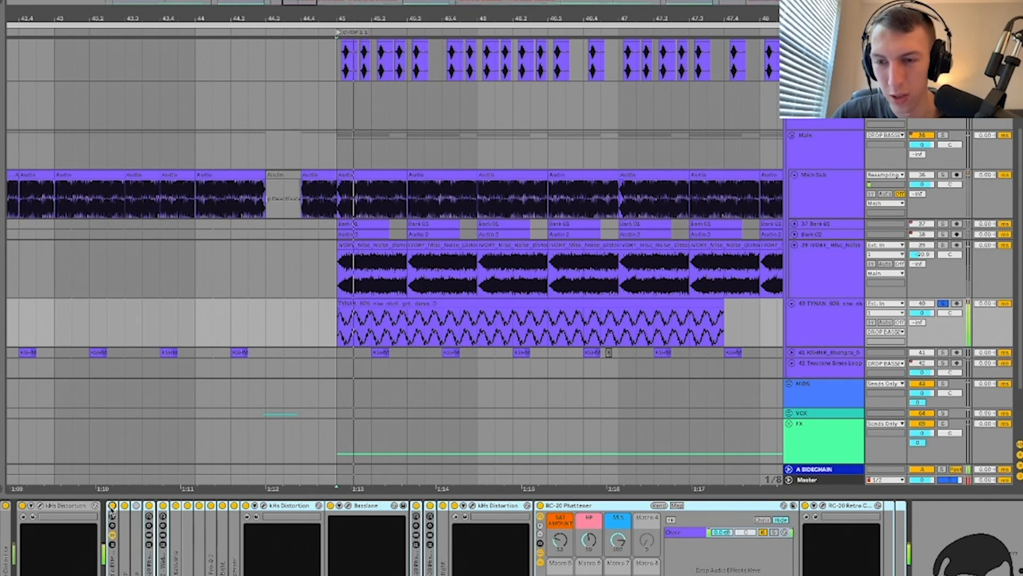
pyautogui.press('space')
# Step: Delete the TYNAN 808 track, then play from bar 45 with Main Sub soloed
pyautogui.press('super+alt+l')
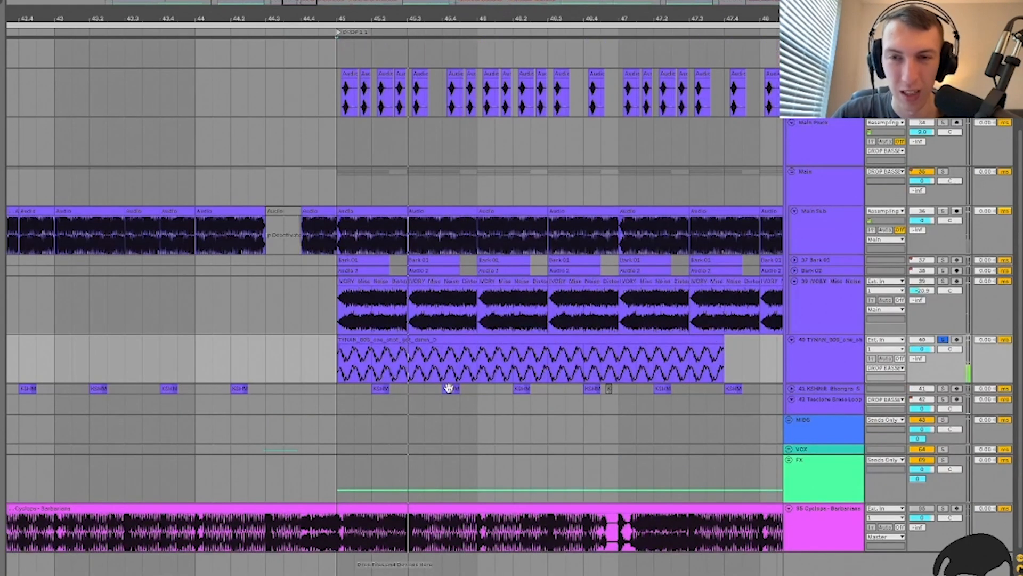
pyautogui.press('-')
pyautogui.press('-')
pyautogui.click(823, 346)
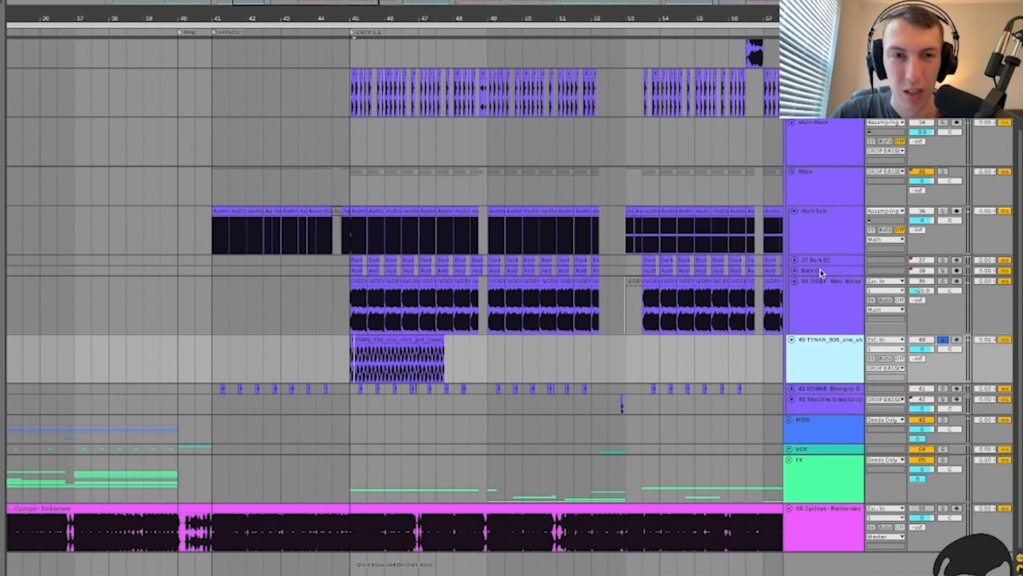
pyautogui.press('Delete')
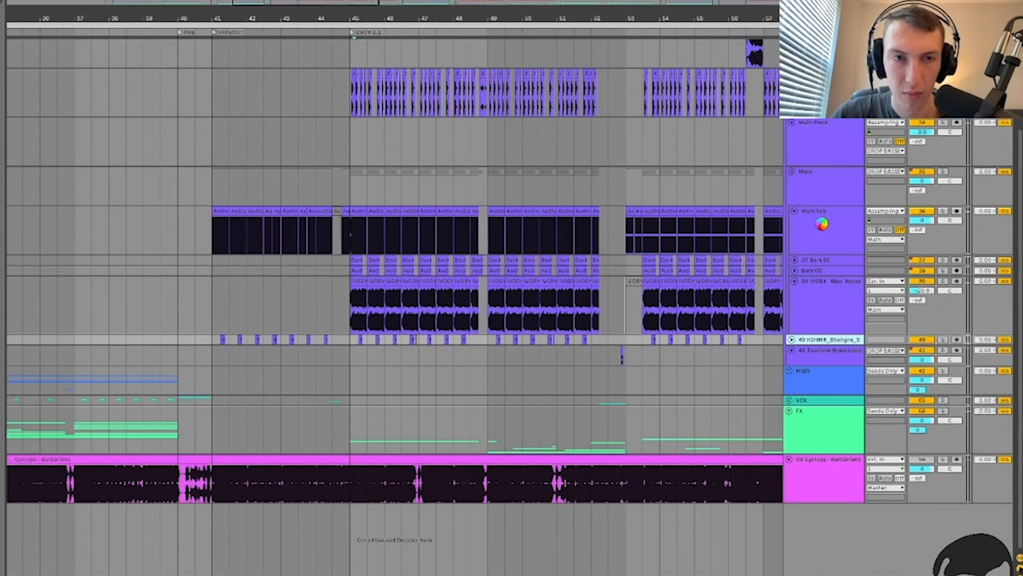
pyautogui.click(822, 227)
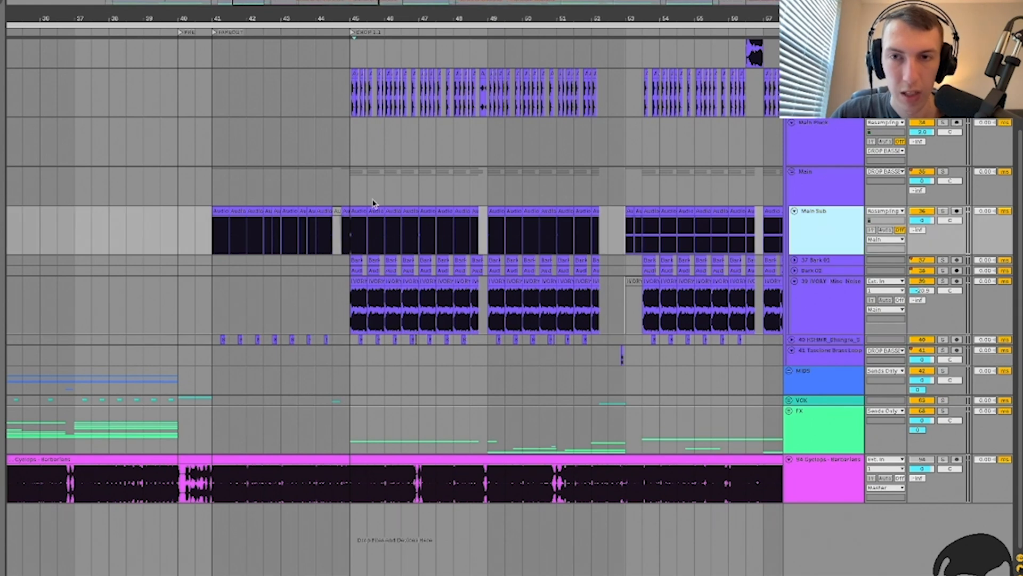
pyautogui.click(352, 230)
pyautogui.press('+')
pyautogui.press('+')
pyautogui.press('space')
pyautogui.click(943, 211)
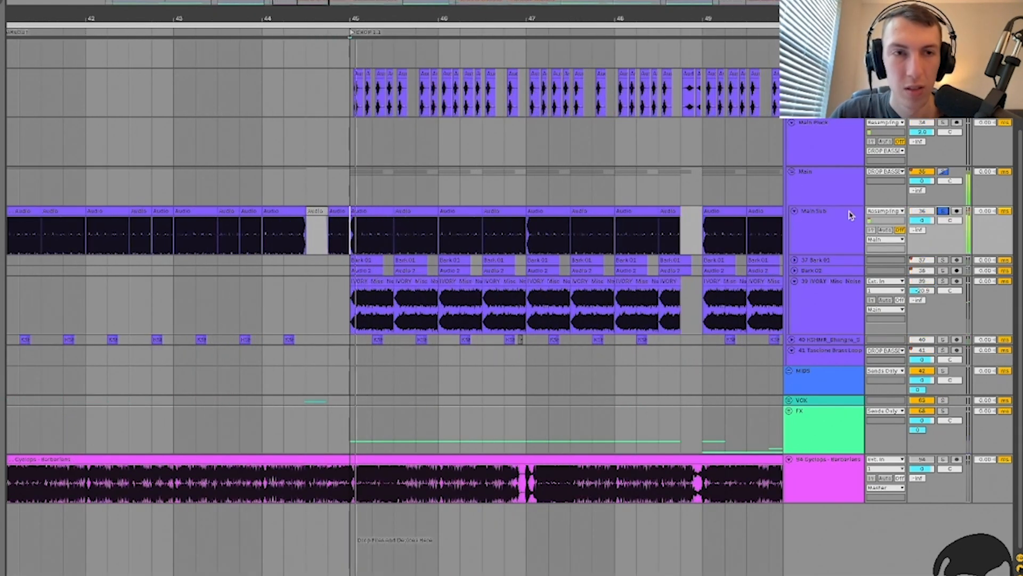
# Step: Step through the Main Sub audio clips from bar 45 while playing, then hide the clip details
pyautogui.hscroll(3, 561, 283)
pyautogui.scroll(1, 561, 283)
pyautogui.click(849, 261)
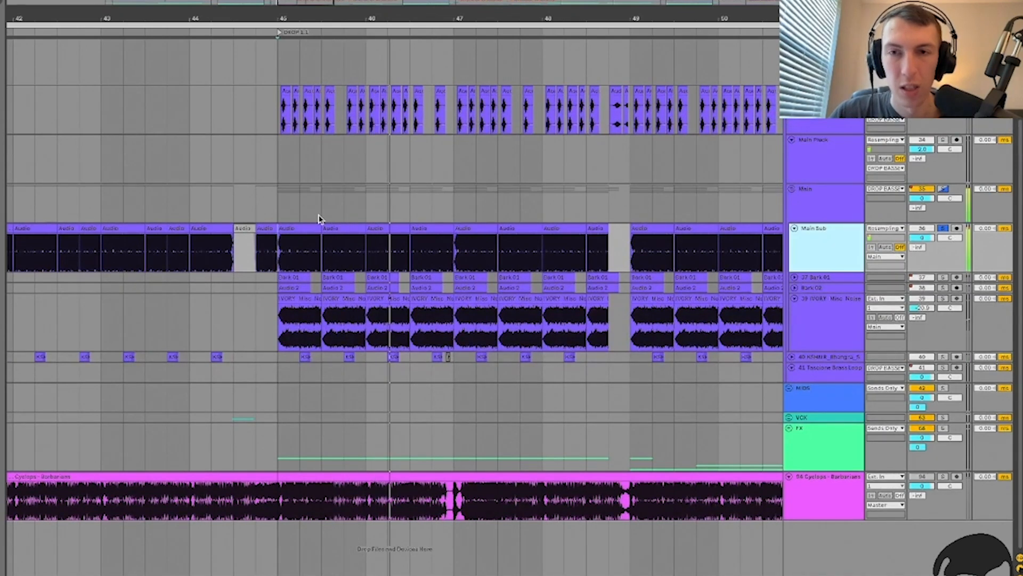
pyautogui.doubleClick(296, 227)
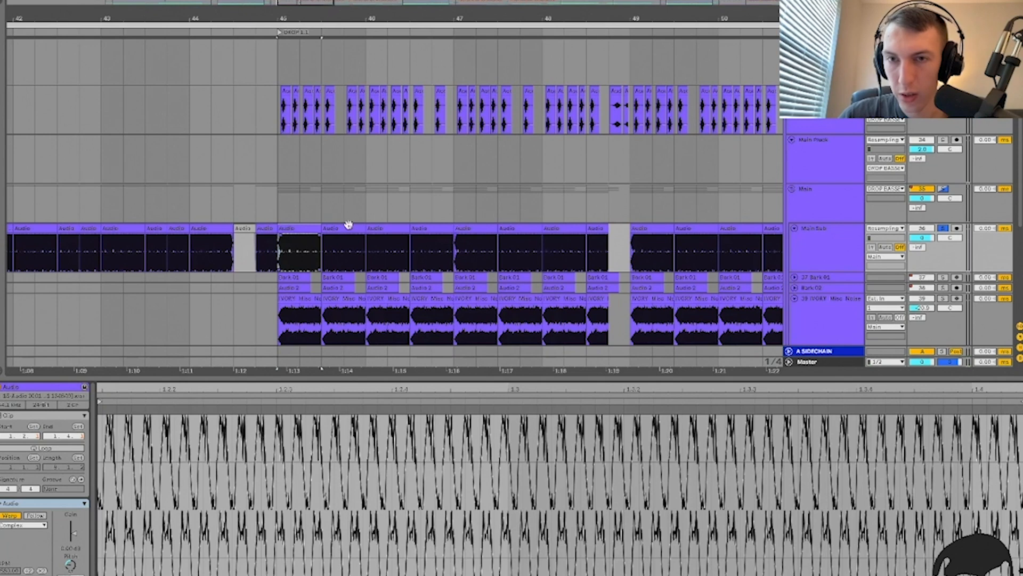
pyautogui.click(350, 227)
pyautogui.press('space')
pyautogui.click(339, 228)
pyautogui.click(386, 228)
pyautogui.click(441, 231)
pyautogui.hotkey('ctrl', 'alt', 'l')
# Step: Replay the drop from bar 45 and solo the Main group instead of Main Sub
pyautogui.click(468, 259)
pyautogui.scroll(-5, 468, 258)
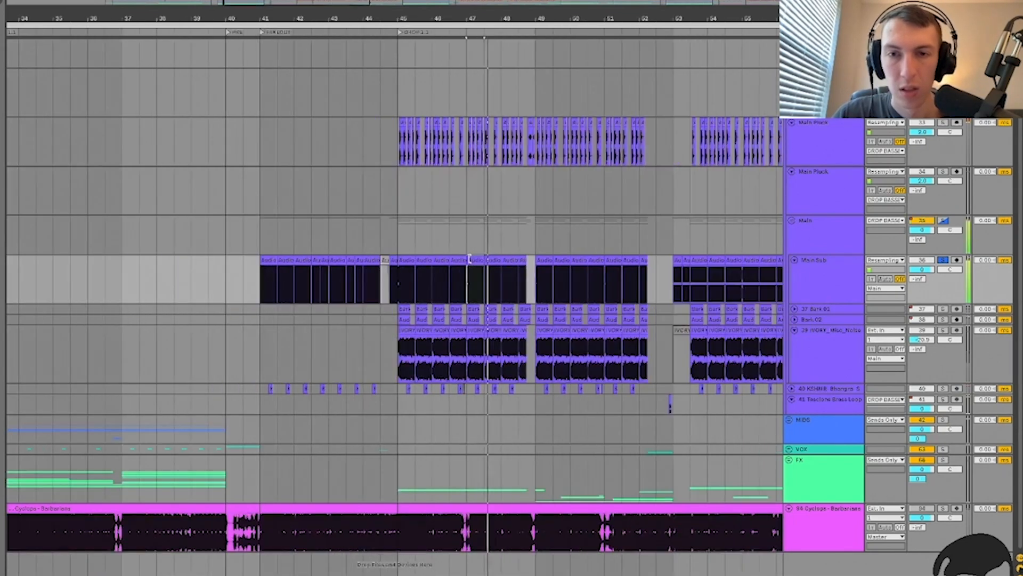
pyautogui.hscroll(3, 468, 258)
pyautogui.scroll(7, 338, 283)
pyautogui.click(340, 283)
pyautogui.press('space')
pyautogui.press('space')
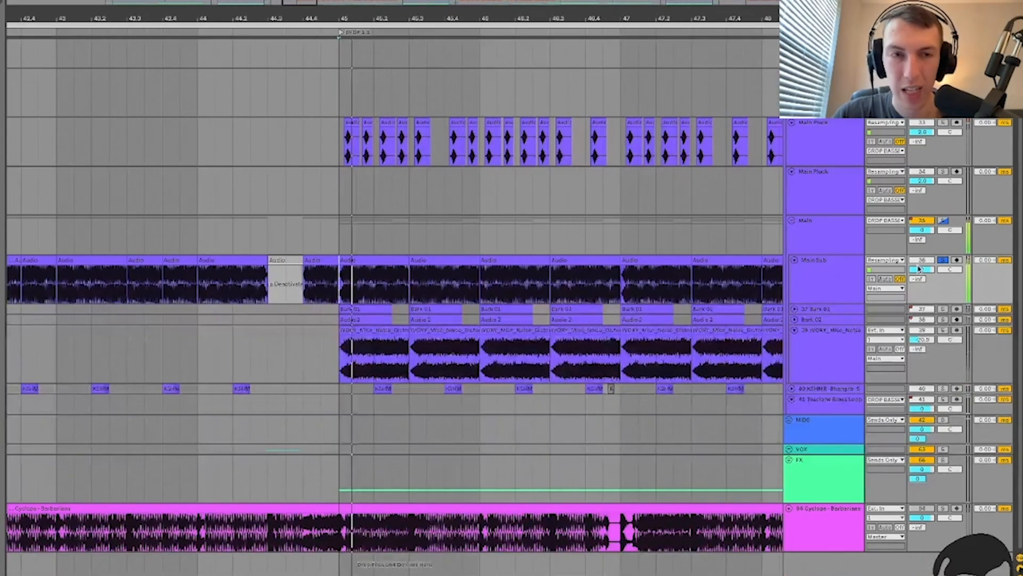
pyautogui.click(943, 220)
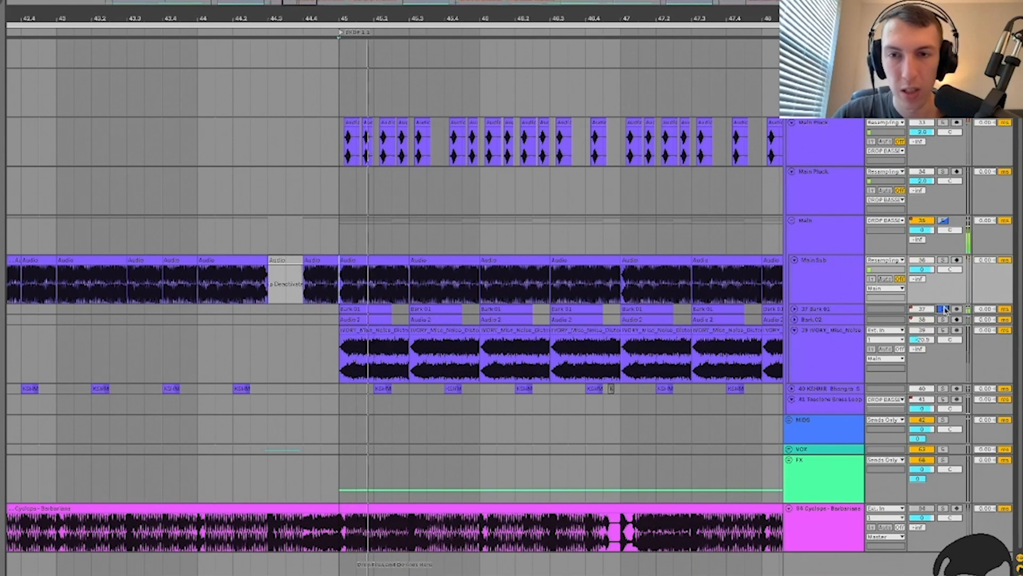
# Step: Show Bark 01's effect chain and set playback to its clip near bar 45
pyautogui.click(838, 304)
pyautogui.click(837, 309)
pyautogui.press('u')
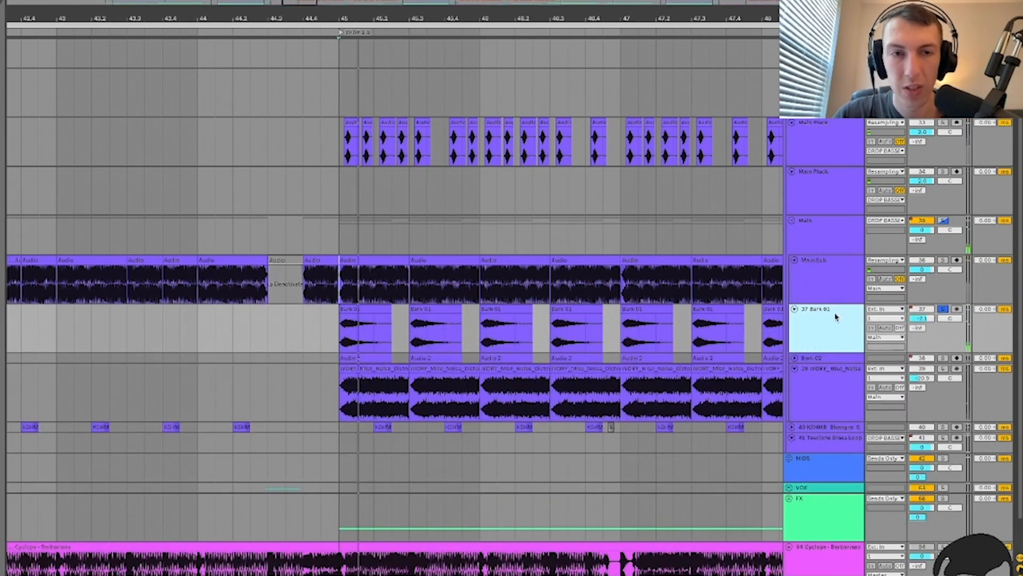
pyautogui.doubleClick(836, 317)
pyautogui.click(337, 344)
pyautogui.press('+')
pyautogui.press('+')
pyautogui.press('-')
pyautogui.press('-')
pyautogui.press('-')
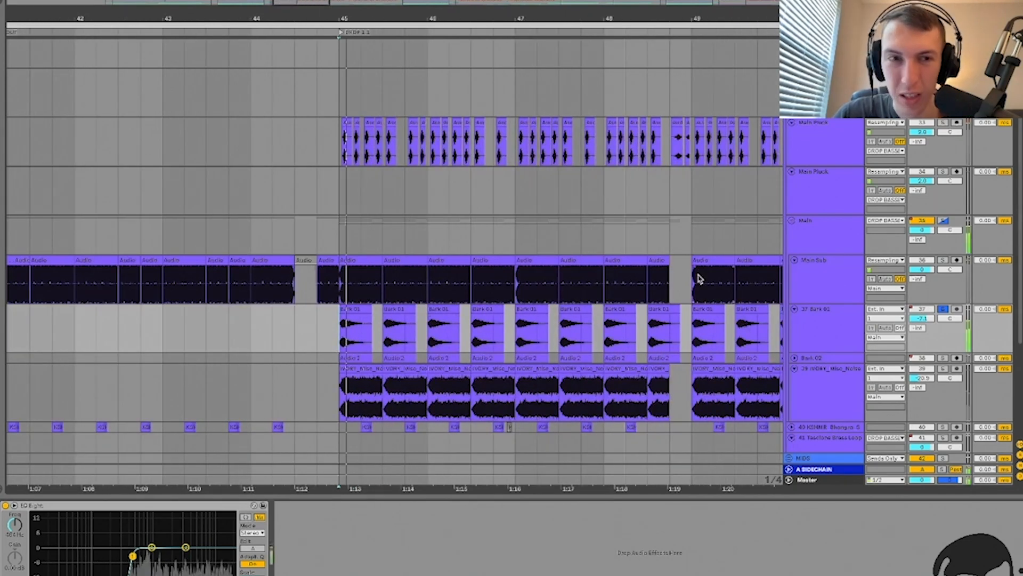
# Step: Solo Bark 02, play it from bar 45 and check its kHs Distortion settings
pyautogui.click(944, 359)
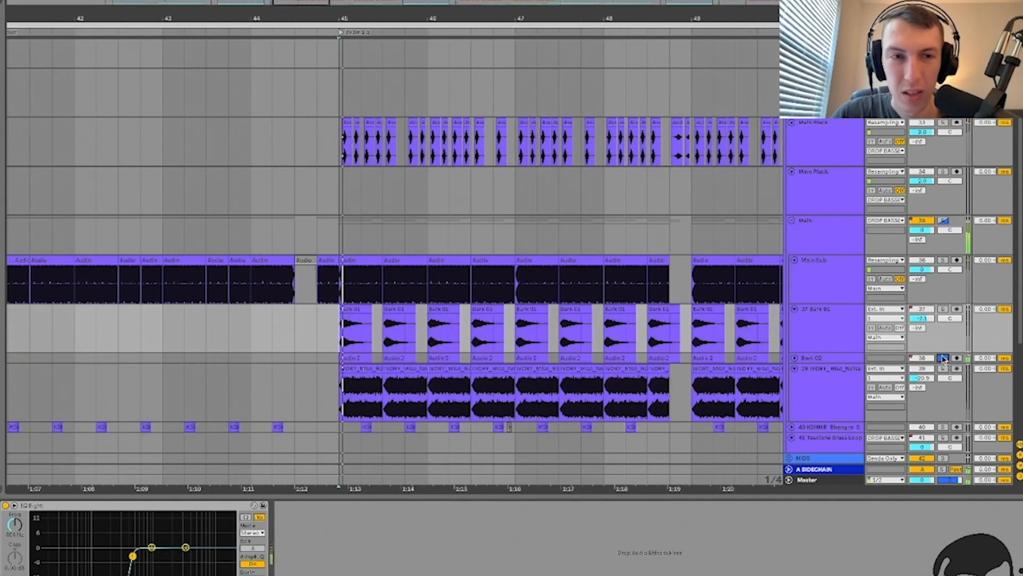
pyautogui.click(835, 360)
pyautogui.press('u')
pyautogui.press('space')
pyautogui.click(338, 392)
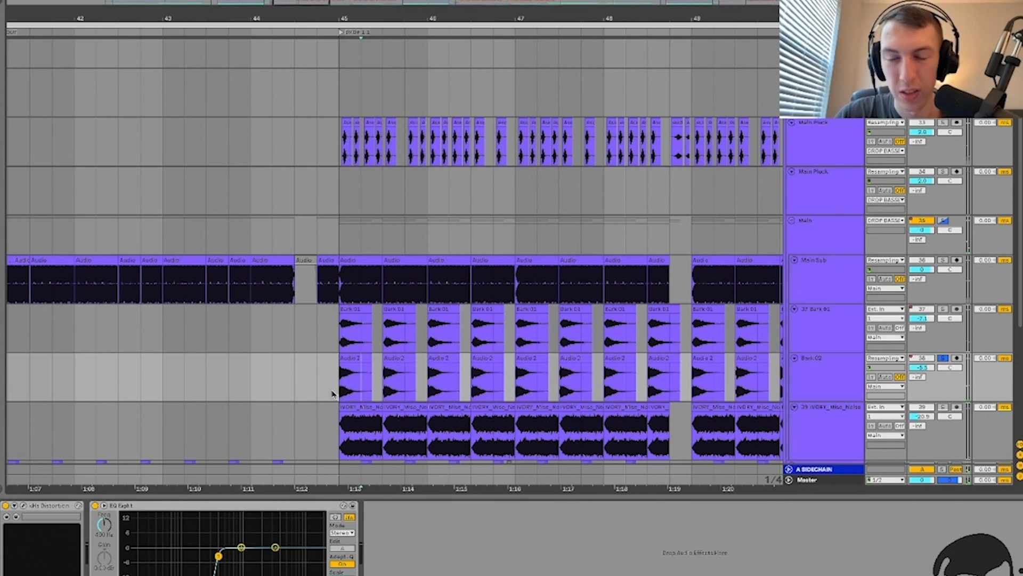
pyautogui.press('+')
pyautogui.press('+')
pyautogui.press('+')
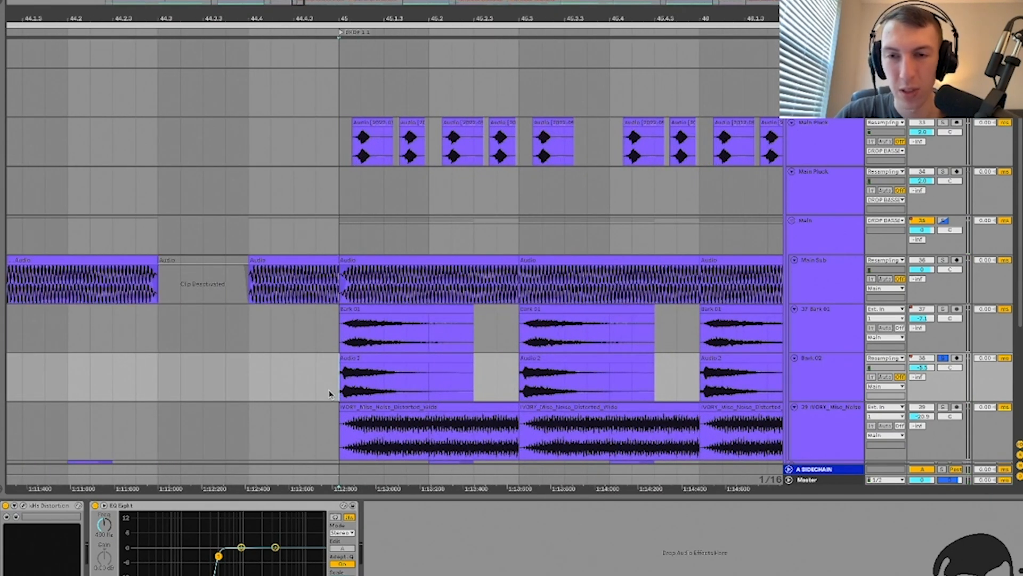
pyautogui.press('space')
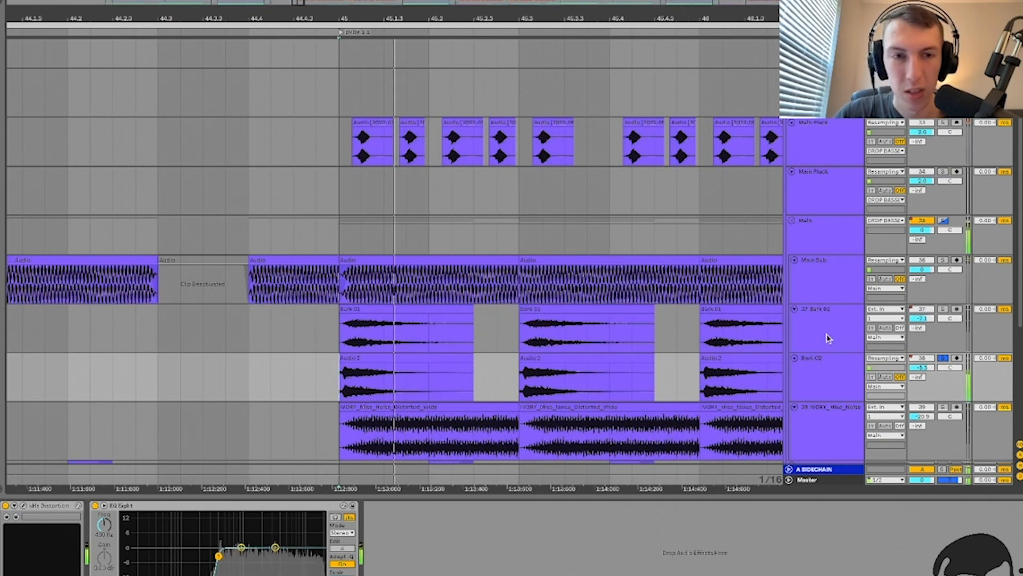
pyautogui.click(829, 376)
pyautogui.click(24, 506)
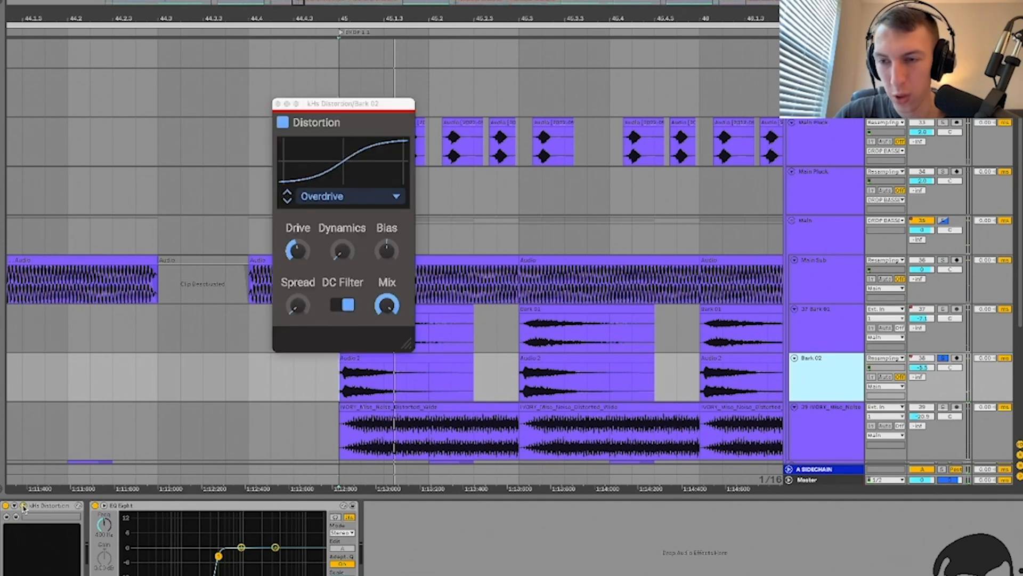
pyautogui.click(23, 506)
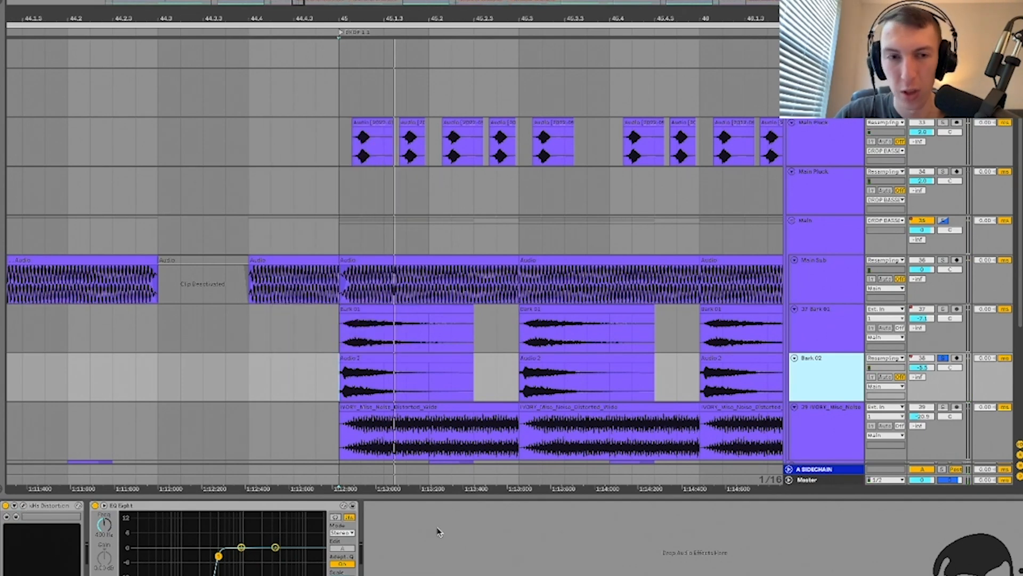
pyautogui.click(814, 335)
pyautogui.click(853, 373)
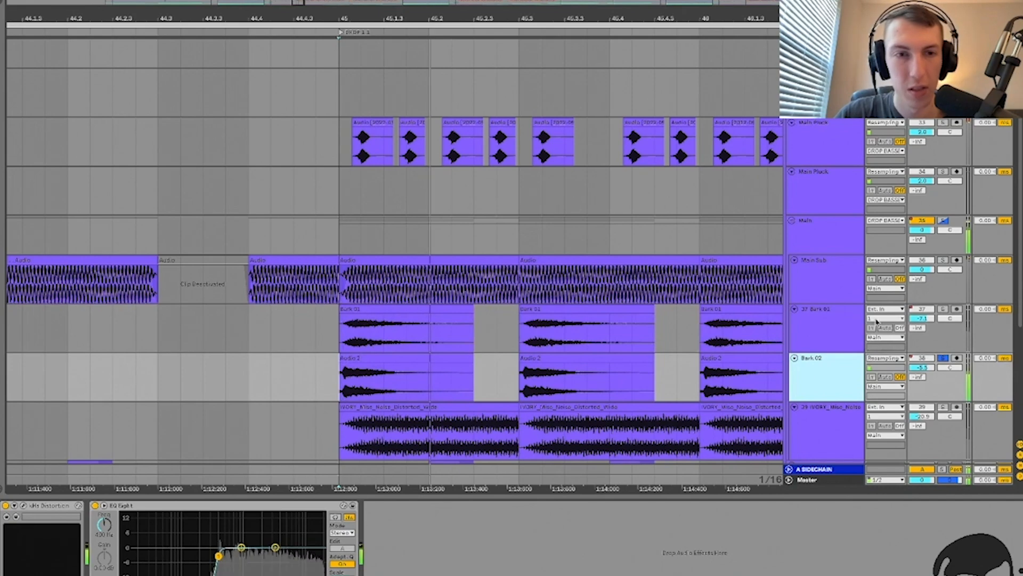
# Step: Solo the noise layer on track 39 and play it from bar 45
pyautogui.scroll(-2, 873, 344)
pyautogui.scroll(-1, 873, 344)
pyautogui.click(943, 316)
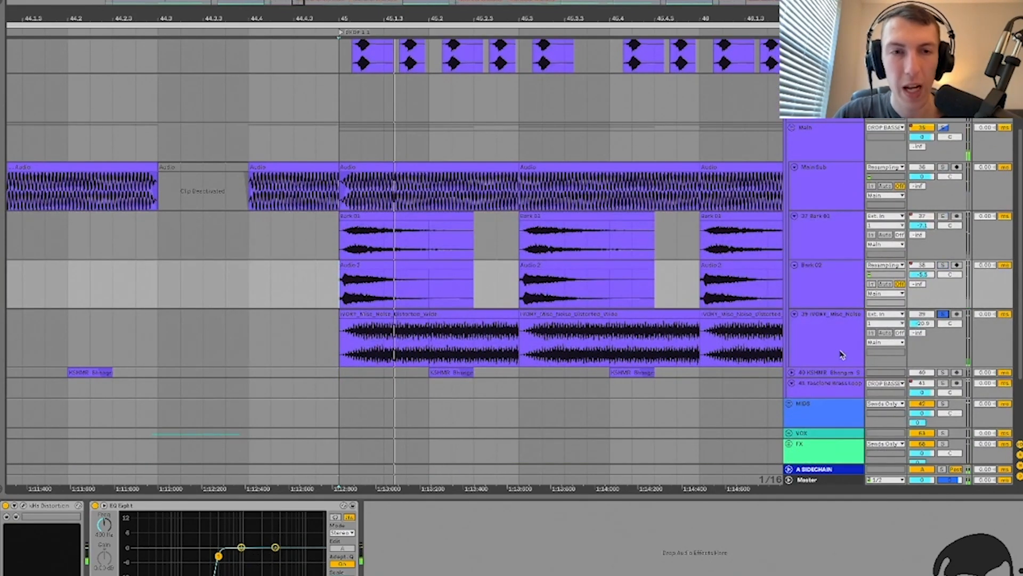
pyautogui.click(841, 355)
pyautogui.click(331, 339)
pyautogui.press('-')
pyautogui.press('-')
pyautogui.press('-')
pyautogui.press('space')
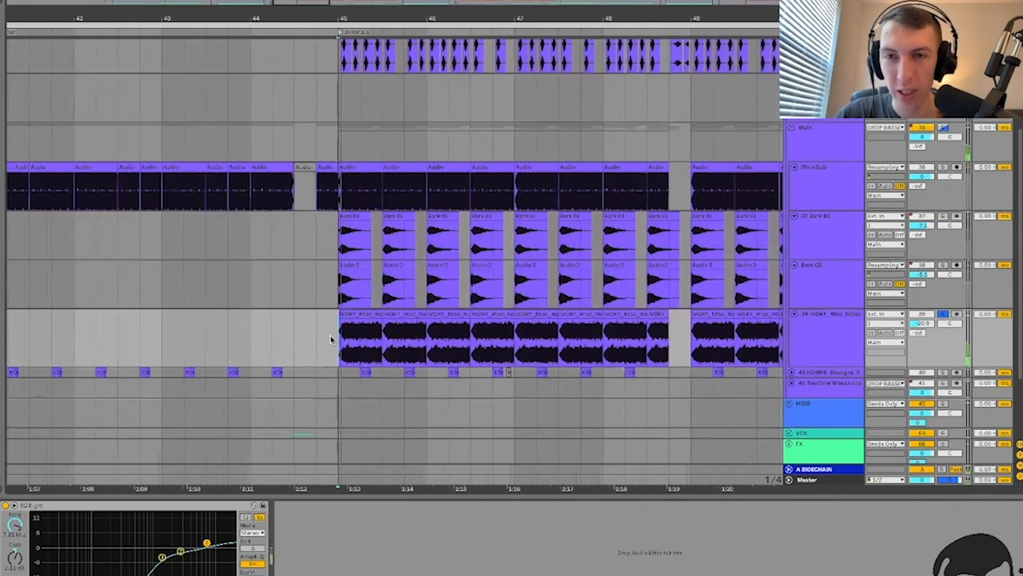
pyautogui.hscroll(1, 331, 340)
pyautogui.press('space')
pyautogui.press('space')
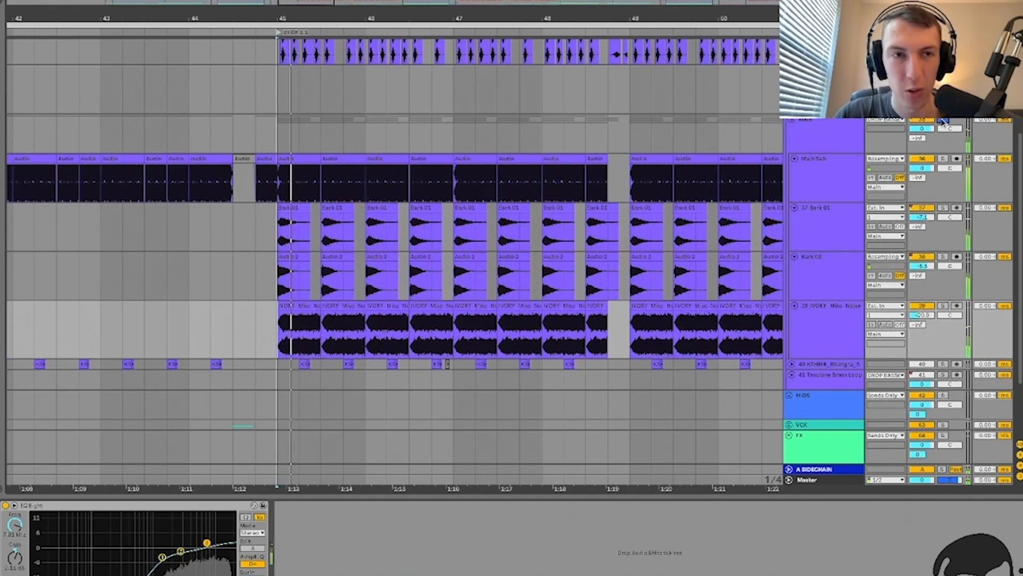
# Step: Listen to the Main group's Disperser during the drop
pyautogui.click(834, 127)
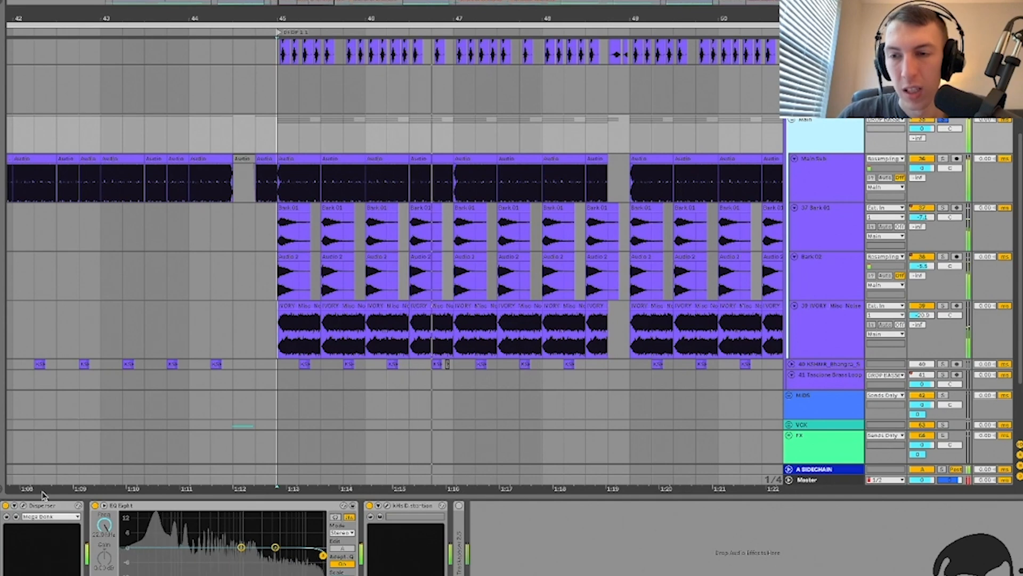
pyautogui.click(22, 506)
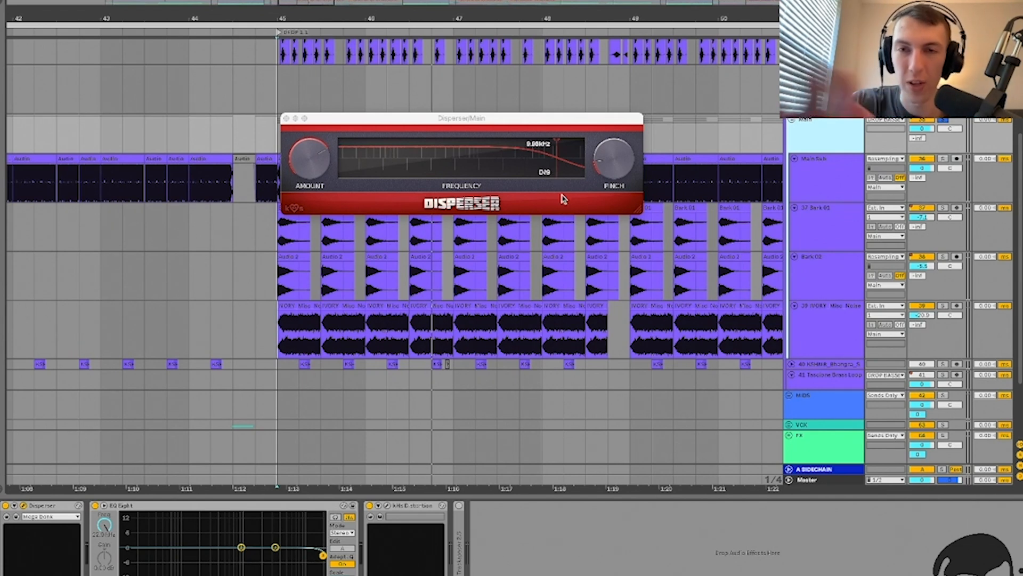
pyautogui.press('space')
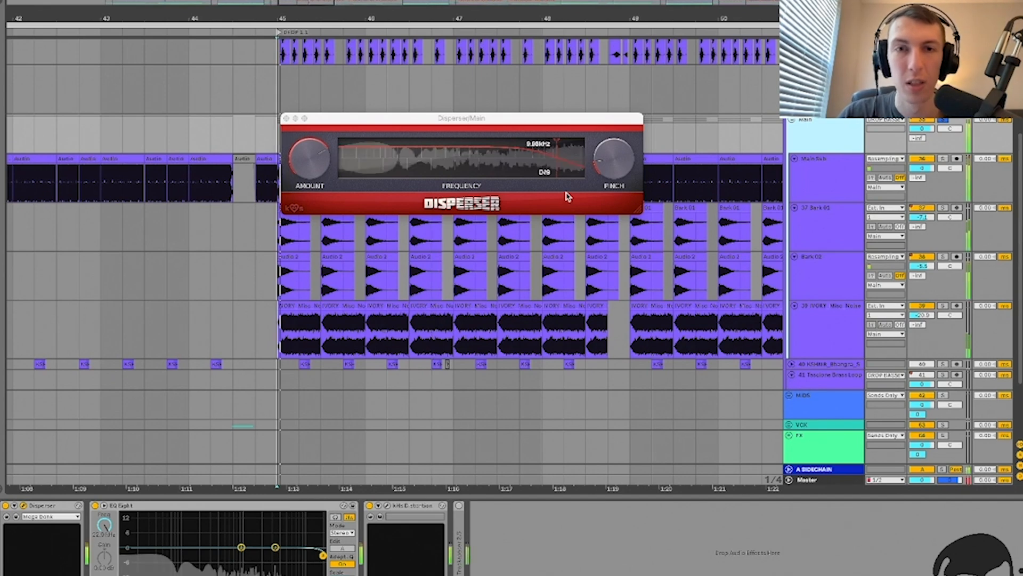
pyautogui.click(287, 118)
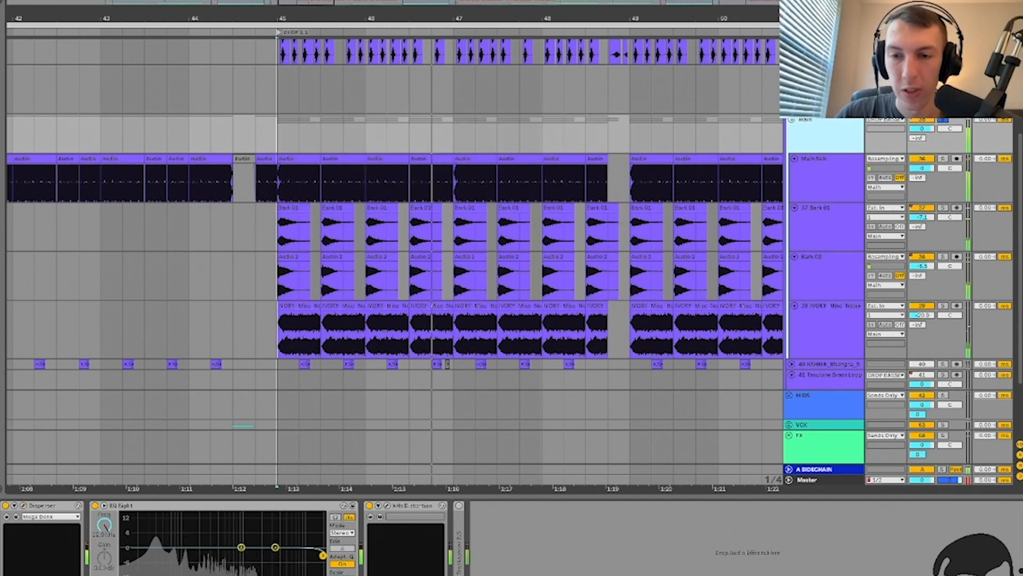
# Step: Delete EQ Eight from the Main group, then check its kHs Distortion during playback
pyautogui.click(296, 505)
pyautogui.press('Delete')
pyautogui.click(128, 506)
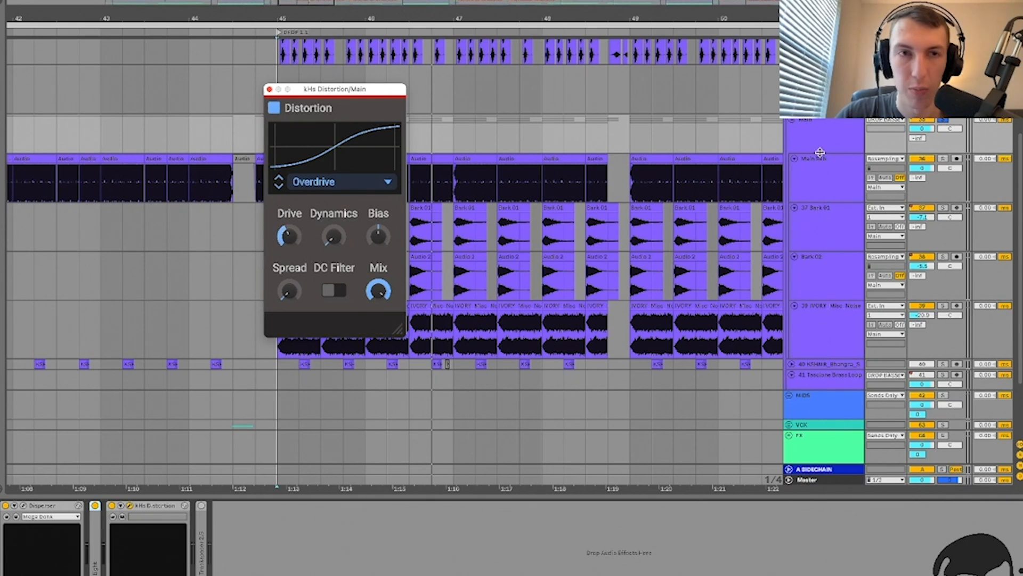
pyautogui.click(819, 152)
pyautogui.press('space')
pyautogui.click(269, 89)
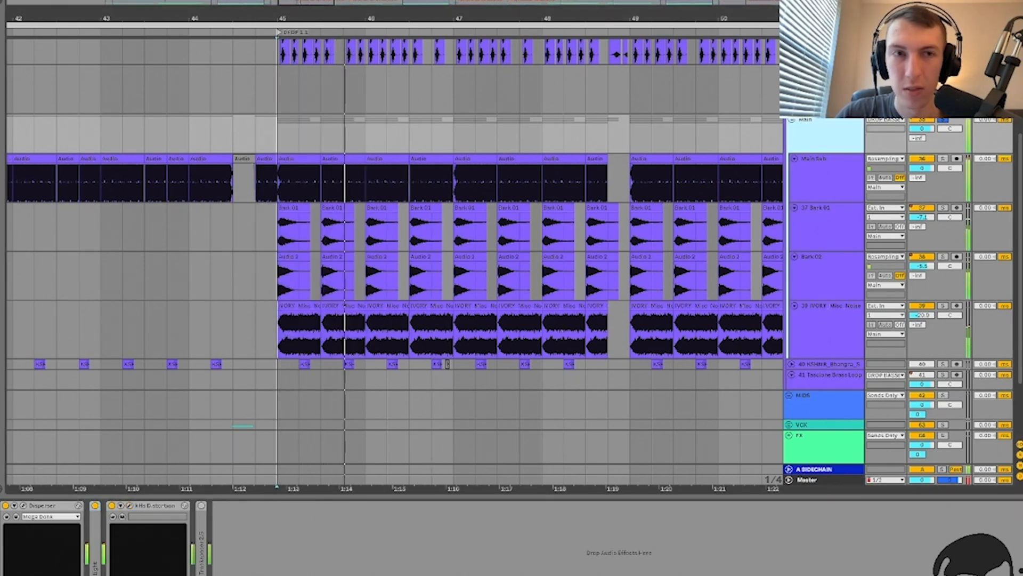
# Step: Solo Main Pluck and play it from its first clip at bar 45
pyautogui.hotkey('ctrl', 'alt', 'l')
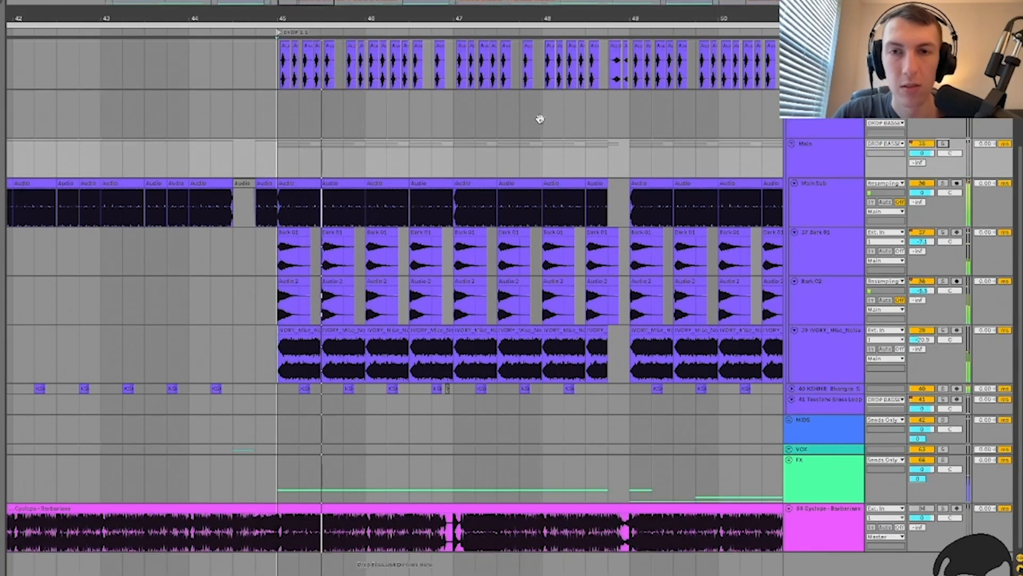
pyautogui.hscroll(-2, 463, 142)
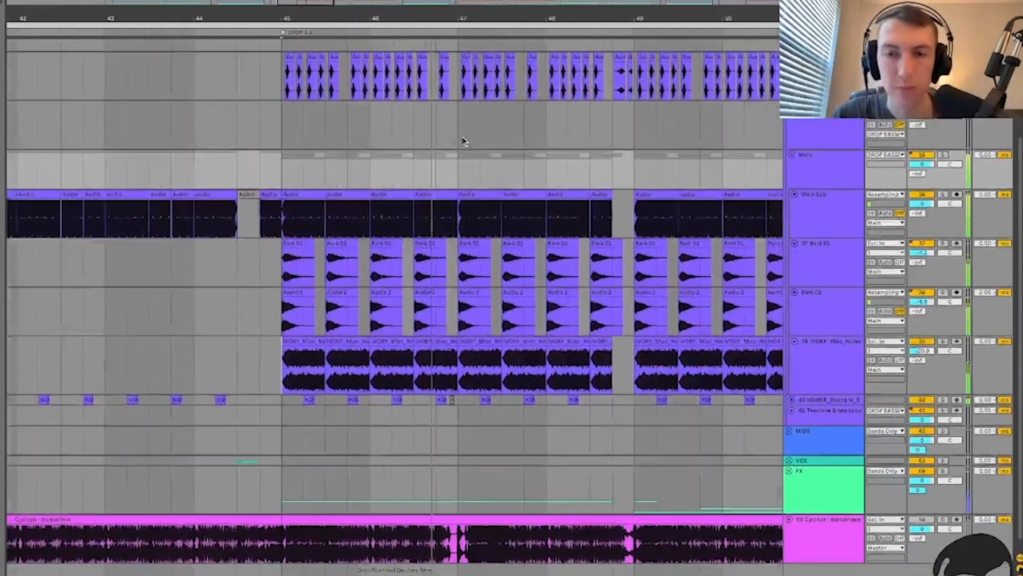
pyautogui.hscroll(4, 463, 148)
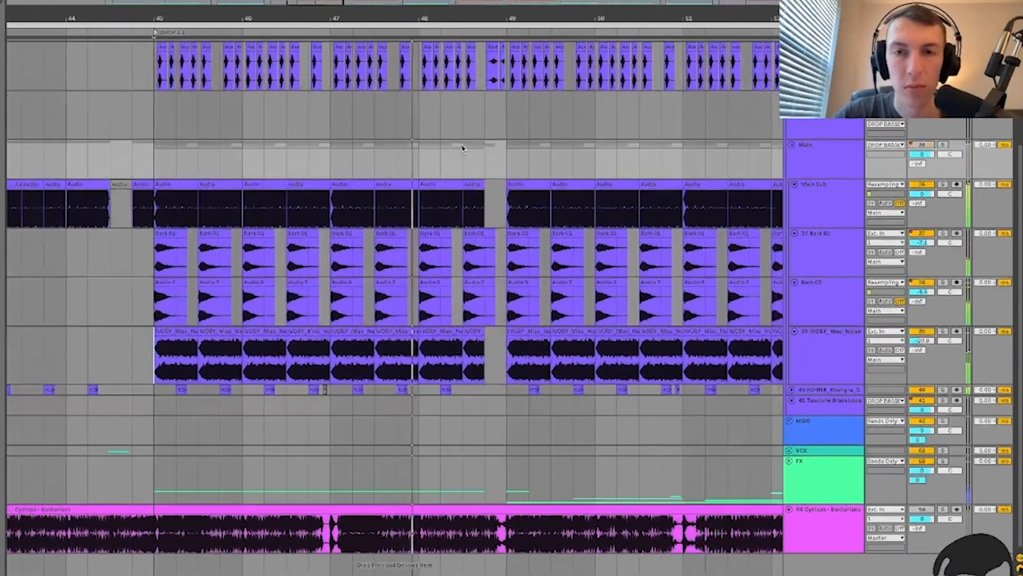
pyautogui.scroll(-3, 460, 161)
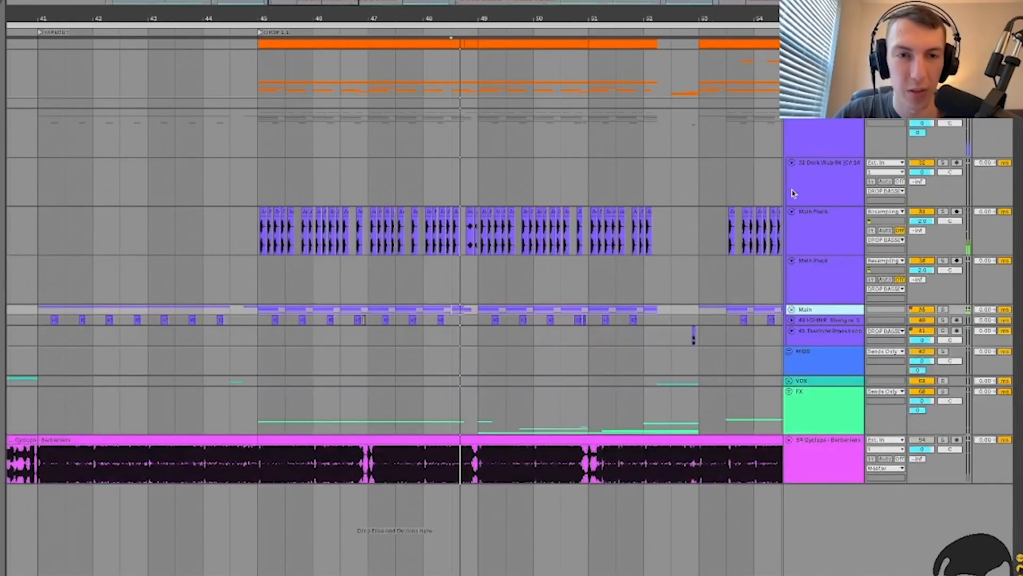
pyautogui.moveTo(241, 236); pyautogui.dragTo(247, 236)
pyautogui.press('+')
pyautogui.press('+')
pyautogui.click(302, 230)
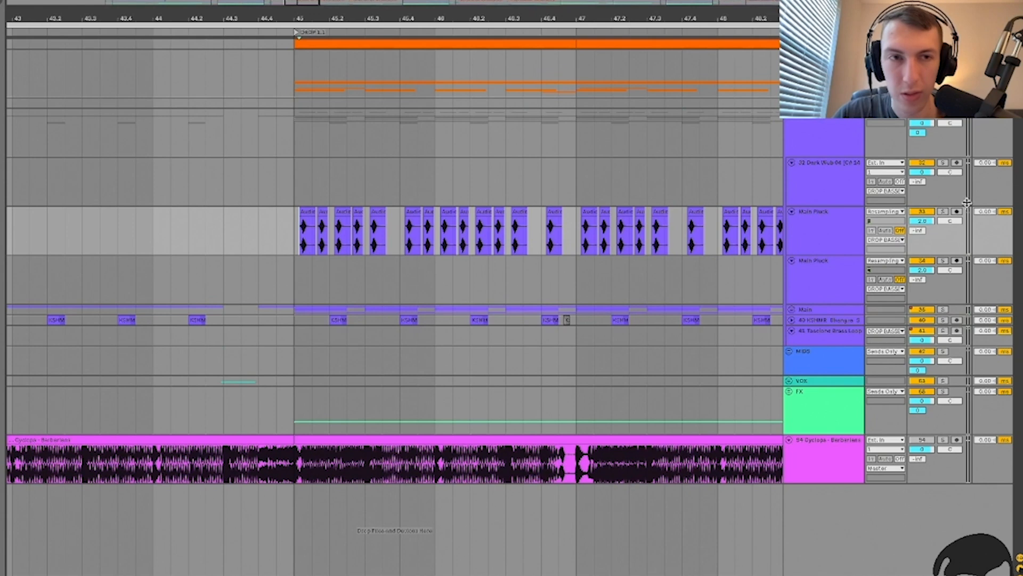
pyautogui.click(943, 213)
pyautogui.press('space')
# Step: Set playback start at 45.1.3 in Main Pluck with its effect chain shown
pyautogui.click(819, 241)
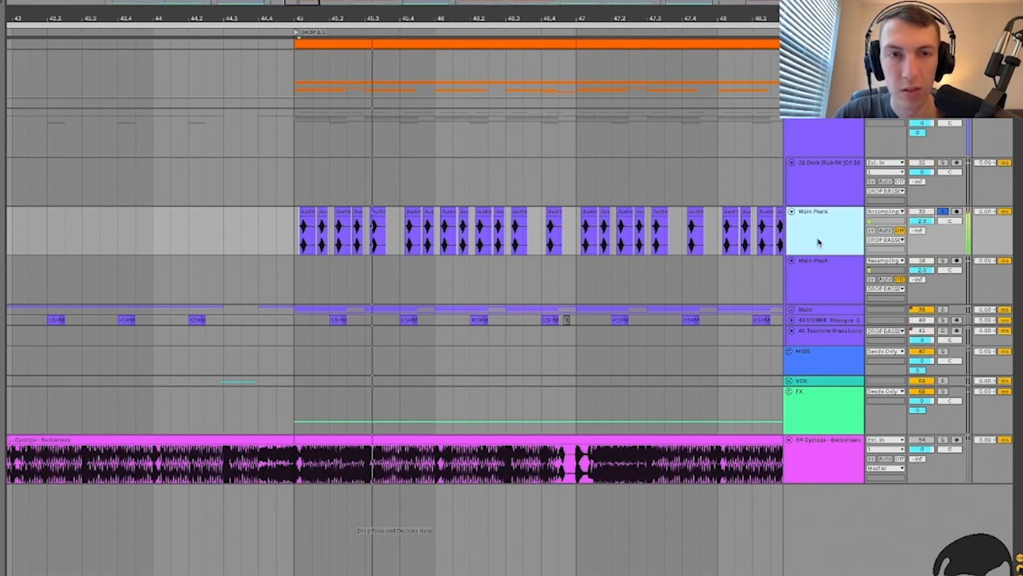
pyautogui.click(312, 235)
pyautogui.press('+')
pyautogui.press('+')
pyautogui.hscroll(-1, 311, 237)
pyautogui.click(314, 236)
pyautogui.press('-')
pyautogui.press('-')
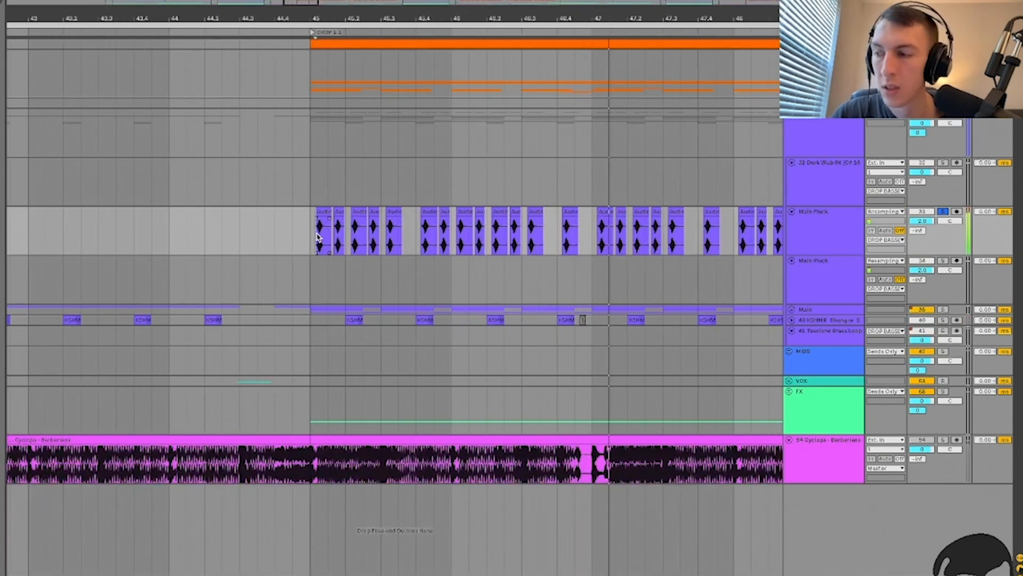
pyautogui.hotkey('ctrl', 'alt', 'l')
pyautogui.hotkey('ctrl', 'alt', 'l')
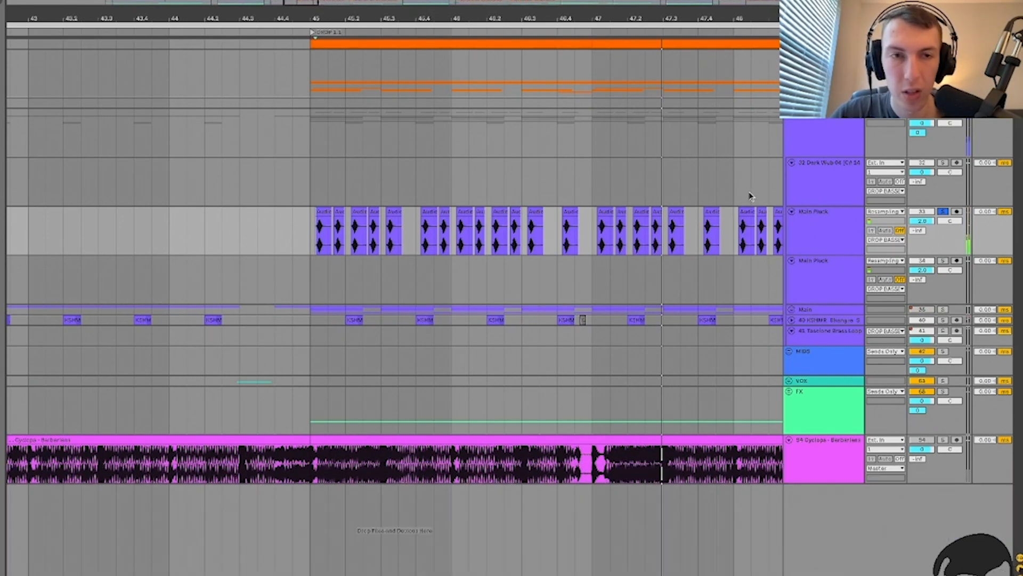
pyautogui.click(844, 254)
pyautogui.click(322, 246)
pyautogui.press('+')
pyautogui.press('+')
pyautogui.press('+')
pyautogui.press('+')
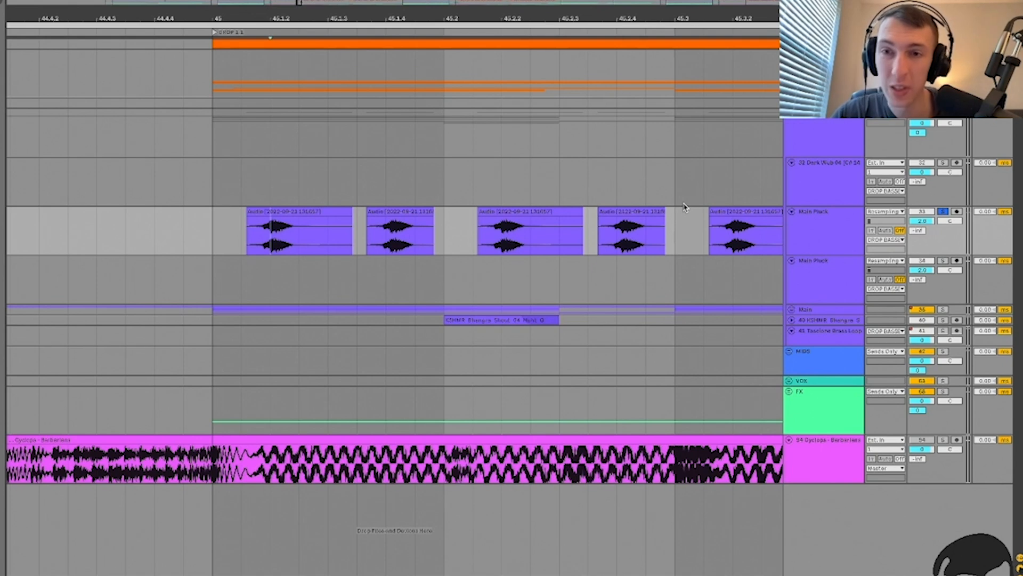
# Step: Insert a new empty audio track under Main Pluck and show the browser
pyautogui.click(828, 225)
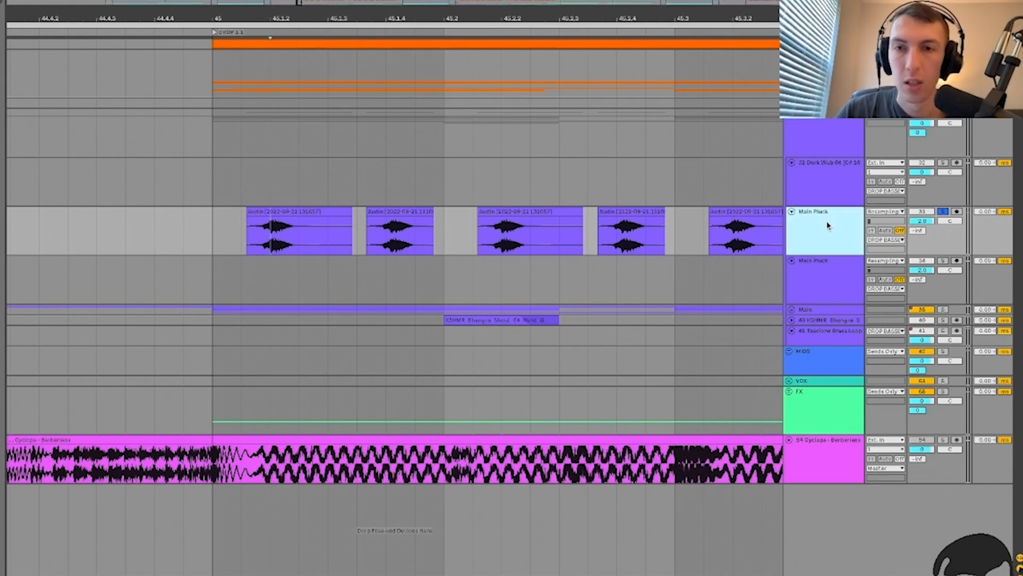
pyautogui.hotkey('ctrl', 't')
pyautogui.hotkey('ctrl', 'alt', 'b')
# Step: Search for 'tynan bass' and place the surprise Eb one-shot on the new track
pyautogui.click(599, 239)
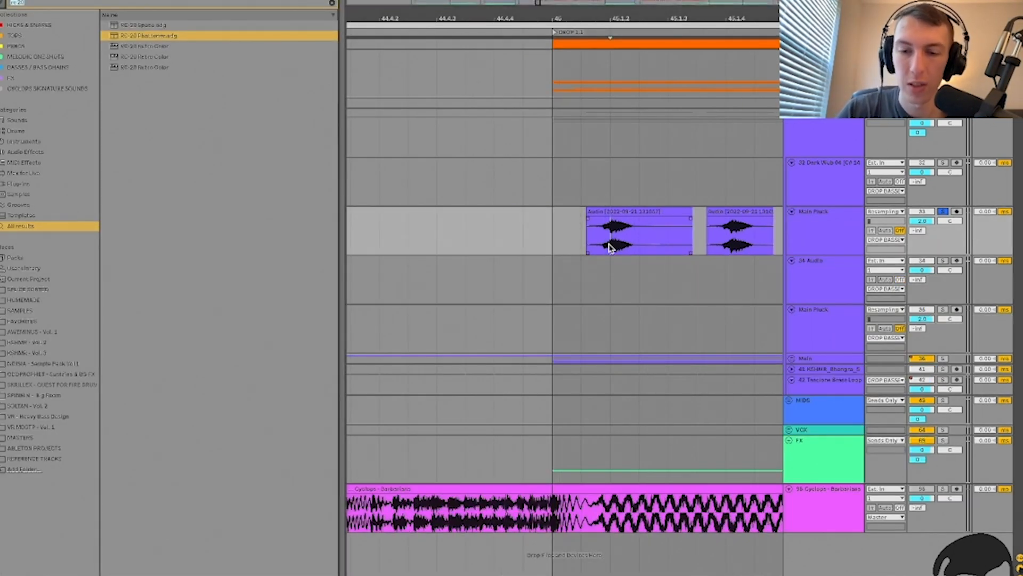
pyautogui.hotkey('ctrl', 'f')
pyautogui.write('tynan')
pyautogui.scroll(-10, 148, 272)
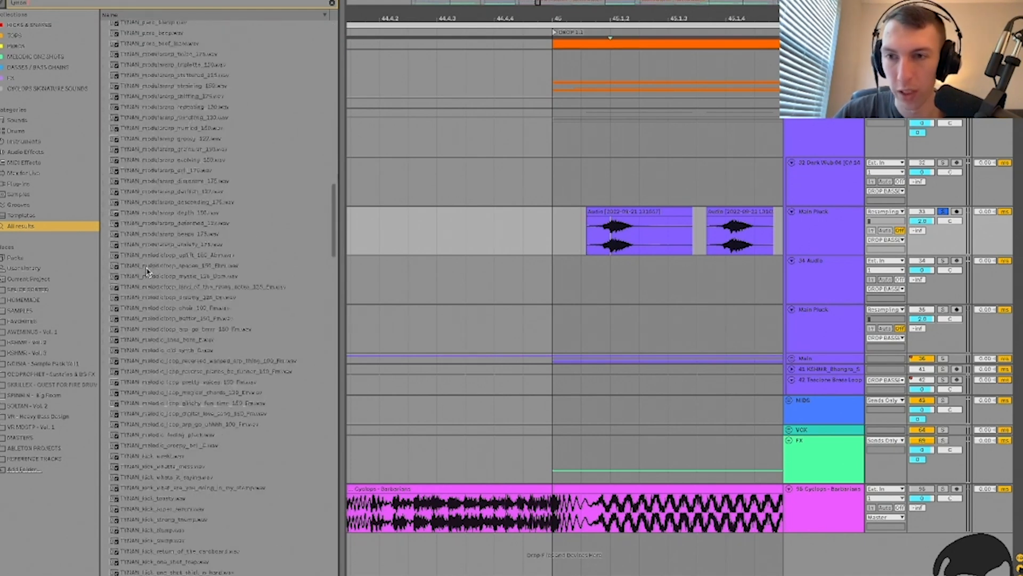
pyautogui.write('bass')
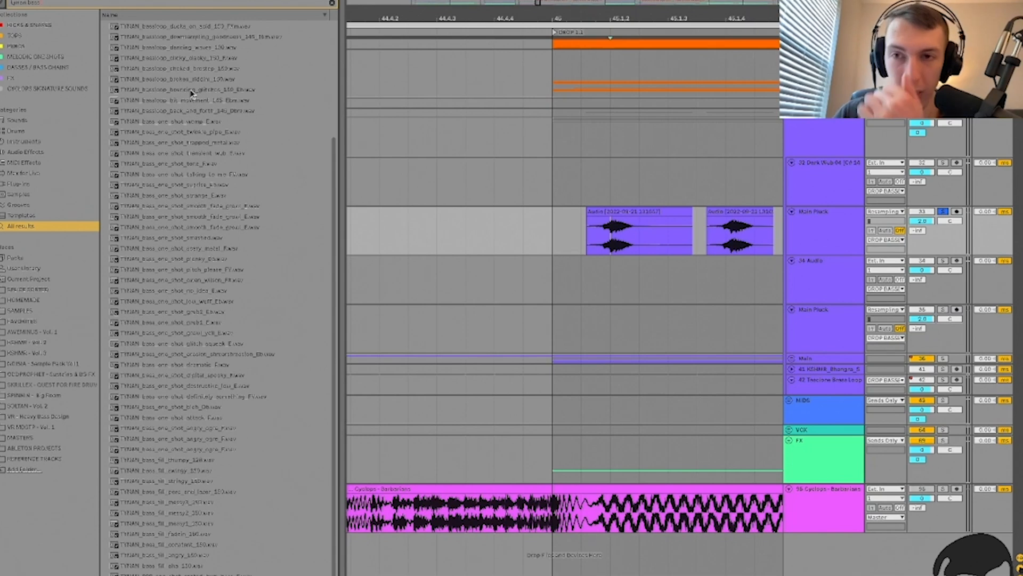
pyautogui.click(173, 176)
pyautogui.press('Down')
pyautogui.press('Down')
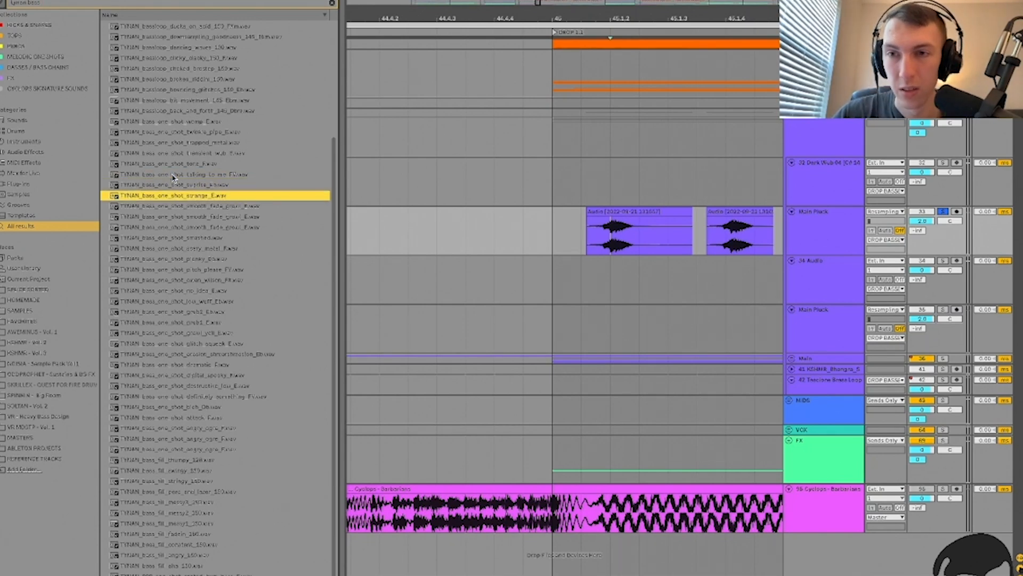
pyautogui.press('Up')
pyautogui.moveTo(170, 187); pyautogui.dragTo(583, 271)
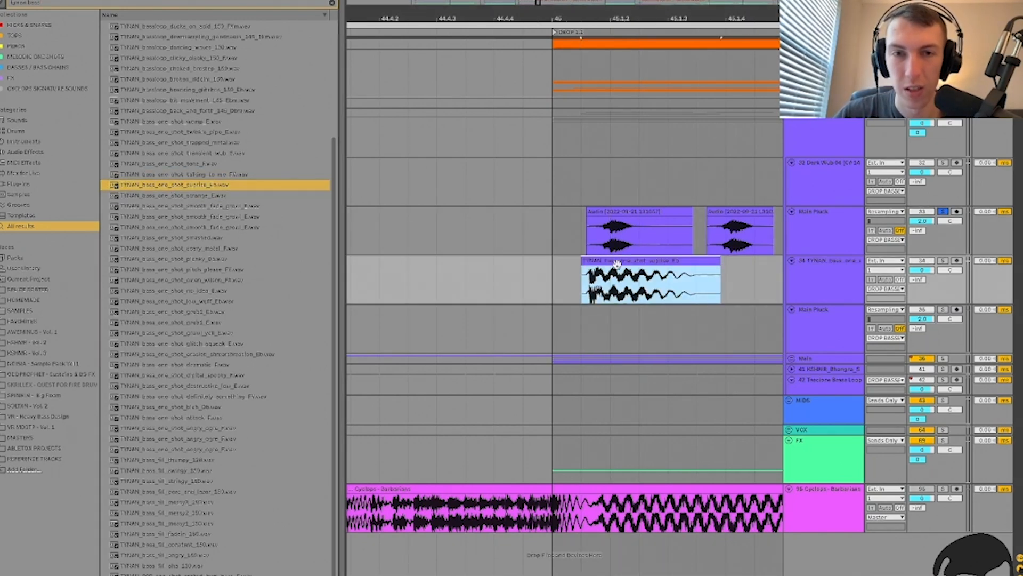
# Step: Pitch the clip down two semitones and warp it in Tones at 999 BPM, Grain Size 100
pyautogui.doubleClick(610, 259)
pyautogui.moveTo(68, 564); pyautogui.dragTo(69, 567)
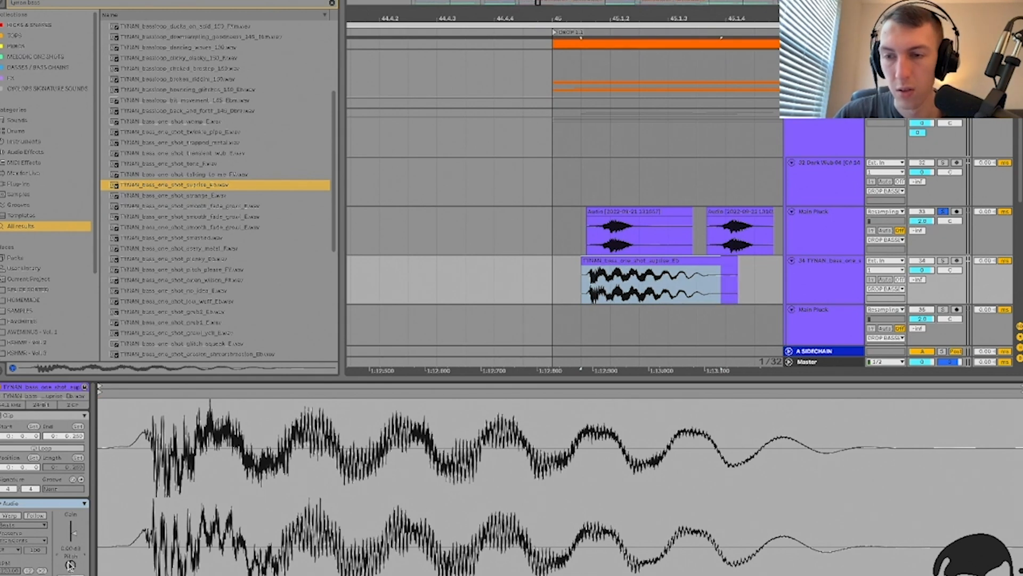
pyautogui.click(942, 260)
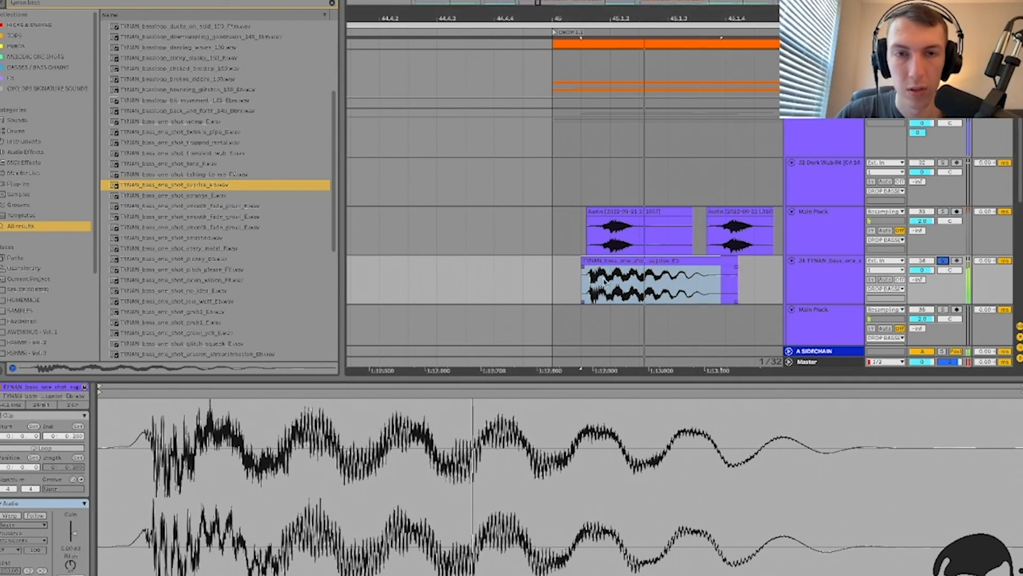
pyautogui.click(613, 261)
pyautogui.click(10, 516)
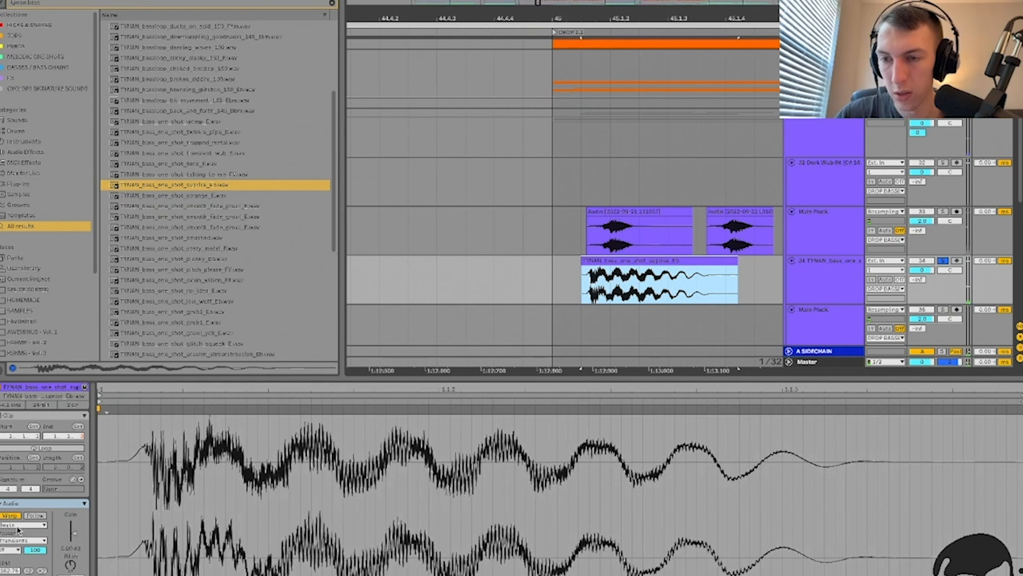
pyautogui.click(18, 525)
pyautogui.click(19, 544)
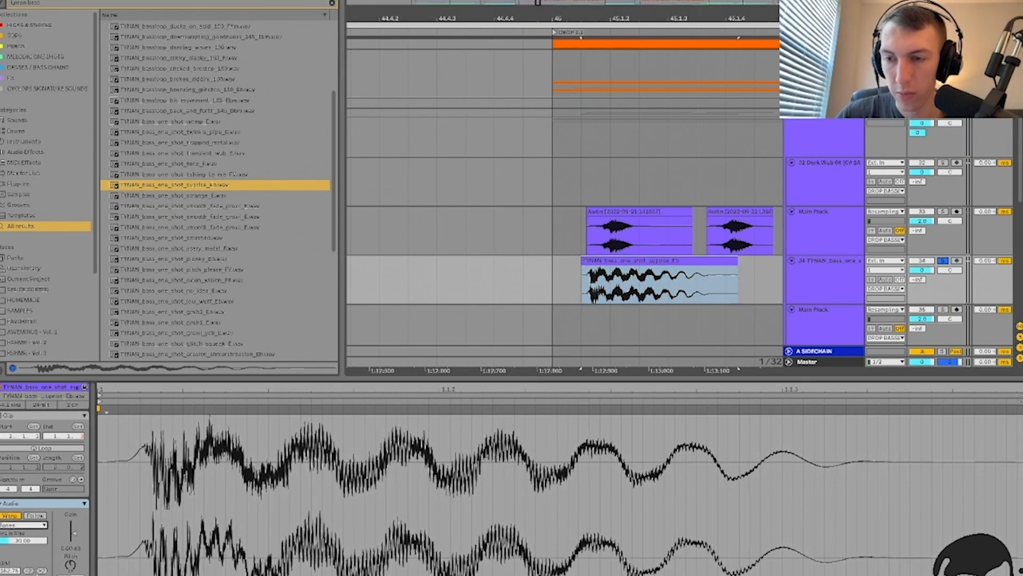
pyautogui.click(41, 570)
pyautogui.click(41, 570)
pyautogui.press('space')
pyautogui.moveTo(9, 572); pyautogui.dragTo(9, 389)
pyautogui.moveTo(11, 545); pyautogui.dragTo(11, 545)
# Step: Play the stretched TYNAN clip from 45.2 and select it
pyautogui.hscroll(5, 502, 307)
pyautogui.click(495, 281)
pyautogui.scroll(-5, 494, 279)
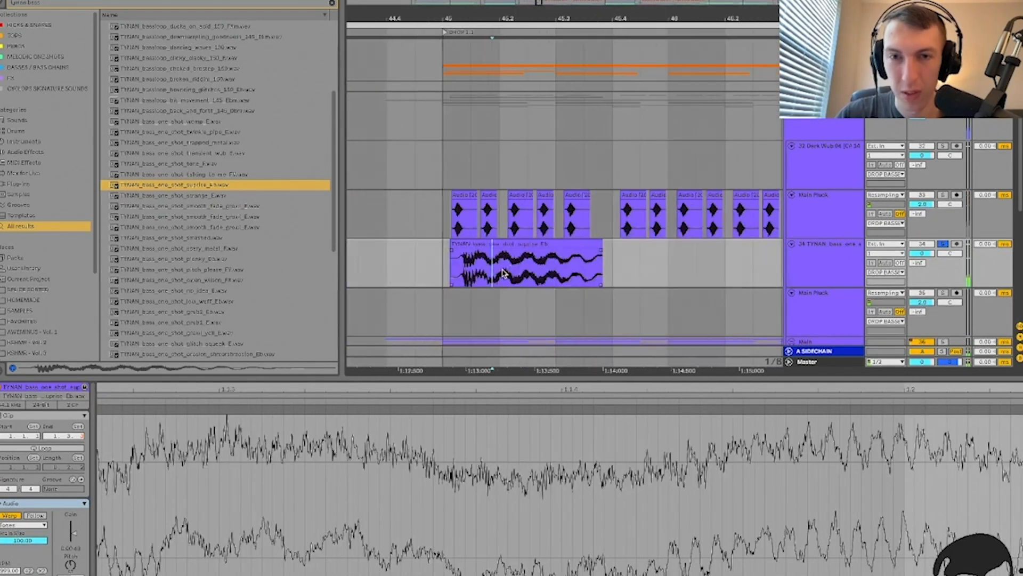
pyautogui.click(510, 266)
pyautogui.press('space')
pyautogui.press('space')
pyautogui.click(497, 242)
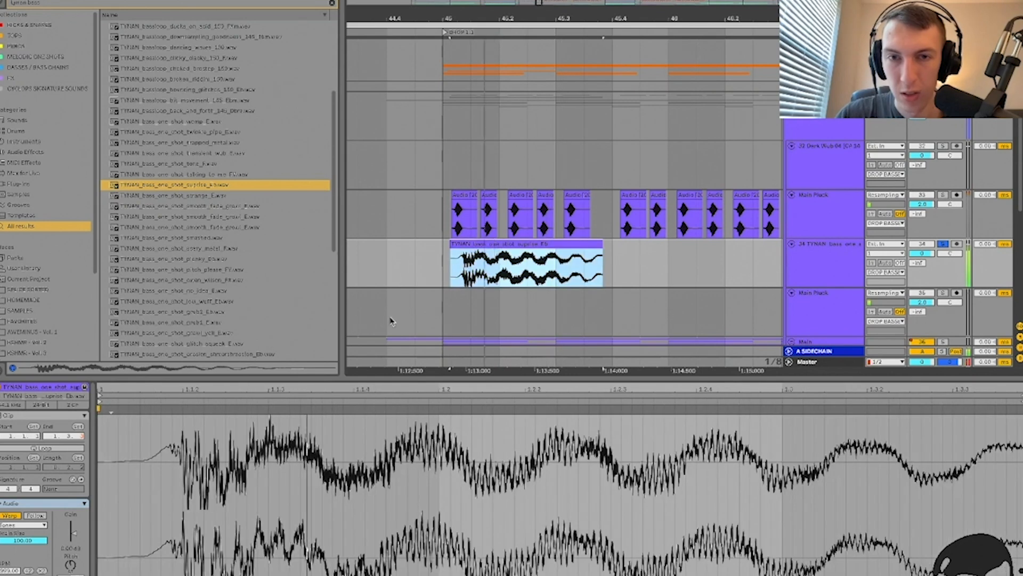
pyautogui.click(490, 268)
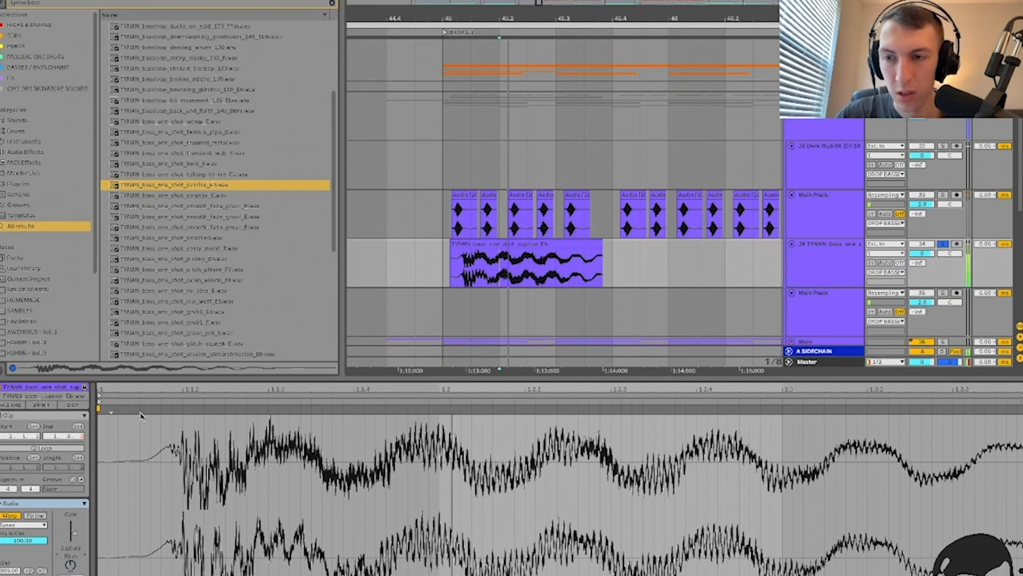
# Step: Load kHs Distortion with Dynamics at minimum and Drive at +9.38 dB
pyautogui.hotkey('shift', 'Tab')
pyautogui.hotkey('ctrl', 'f')
pyautogui.write('khs dis')
pyautogui.press('Down')
pyautogui.press('Down')
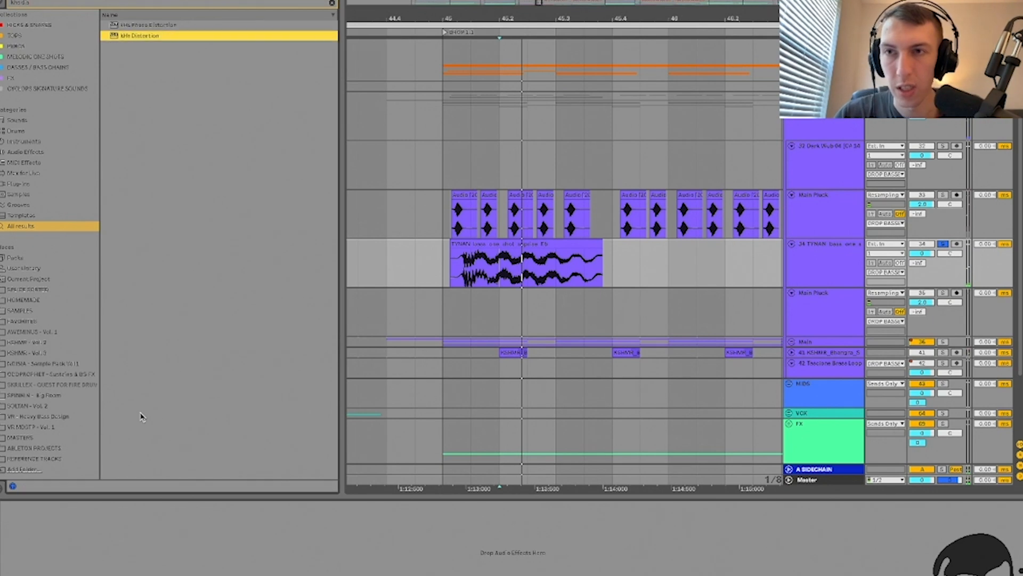
pyautogui.press('Return')
pyautogui.moveTo(342, 248); pyautogui.dragTo(341, 288)
pyautogui.moveTo(294, 246); pyautogui.dragTo(294, 234)
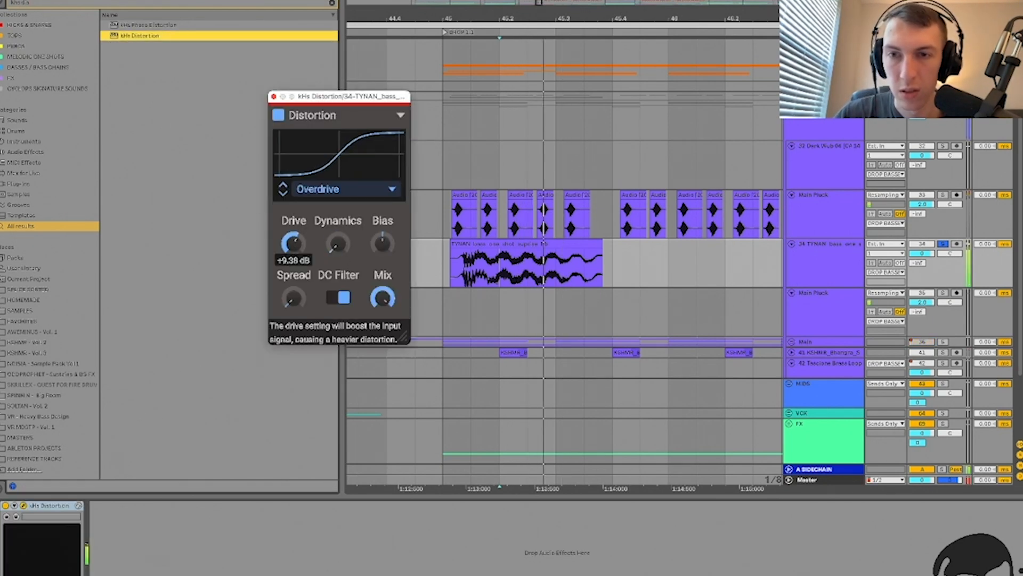
pyautogui.click(274, 96)
# Step: Add EQ Eight after it with the top band cutting above 16.3 kHz
pyautogui.hotkey('ctrl', 'f')
pyautogui.write('eq')
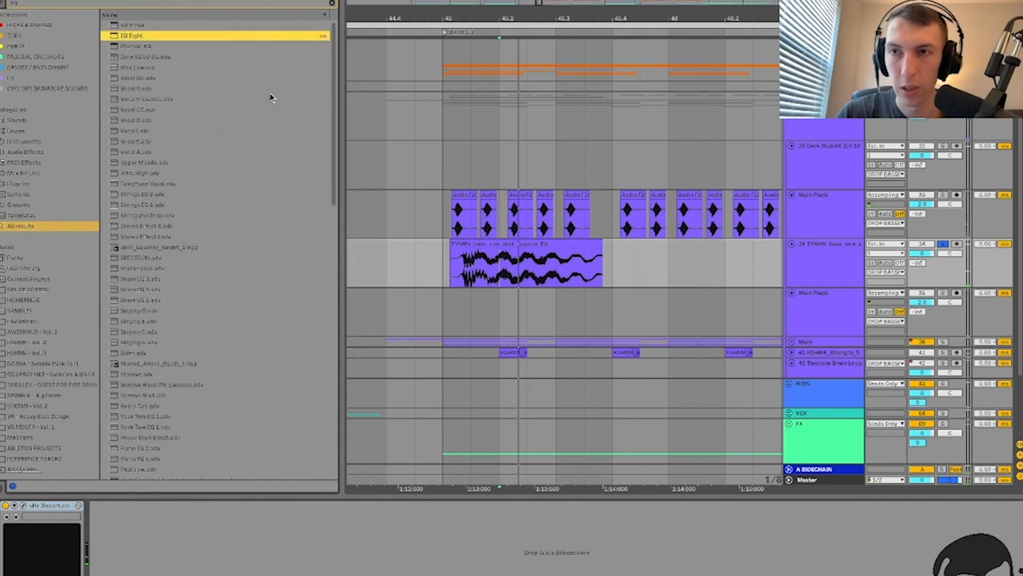
pyautogui.press('Return')
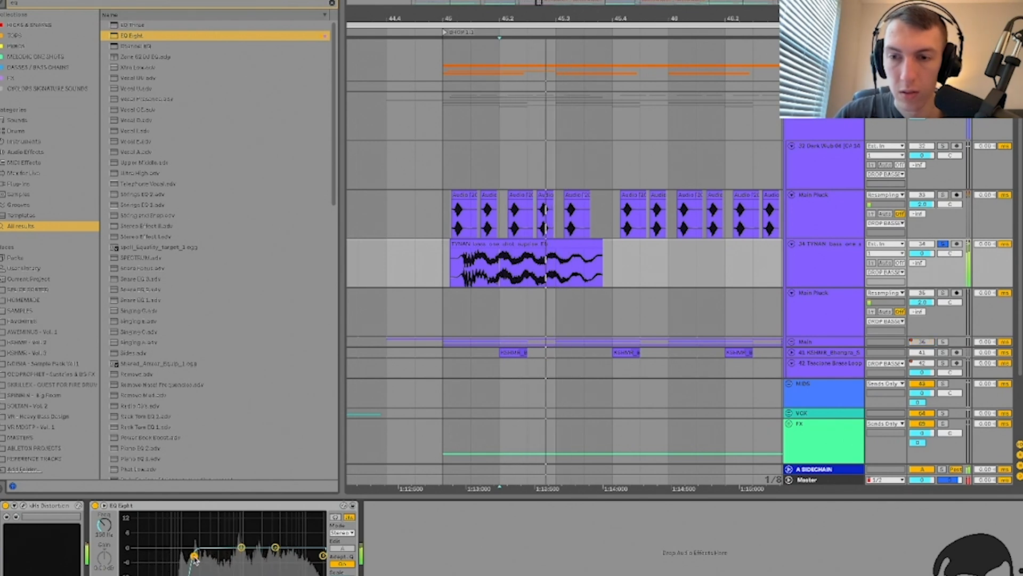
pyautogui.moveTo(323, 555); pyautogui.dragTo(315, 556)
pyautogui.scroll(3, 461, 281)
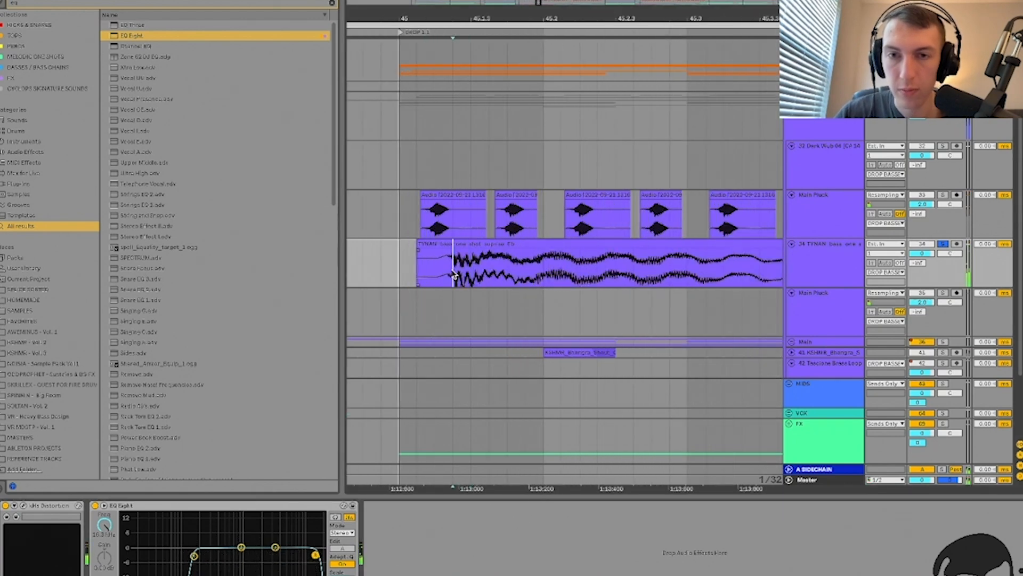
pyautogui.scroll(-3, 472, 239)
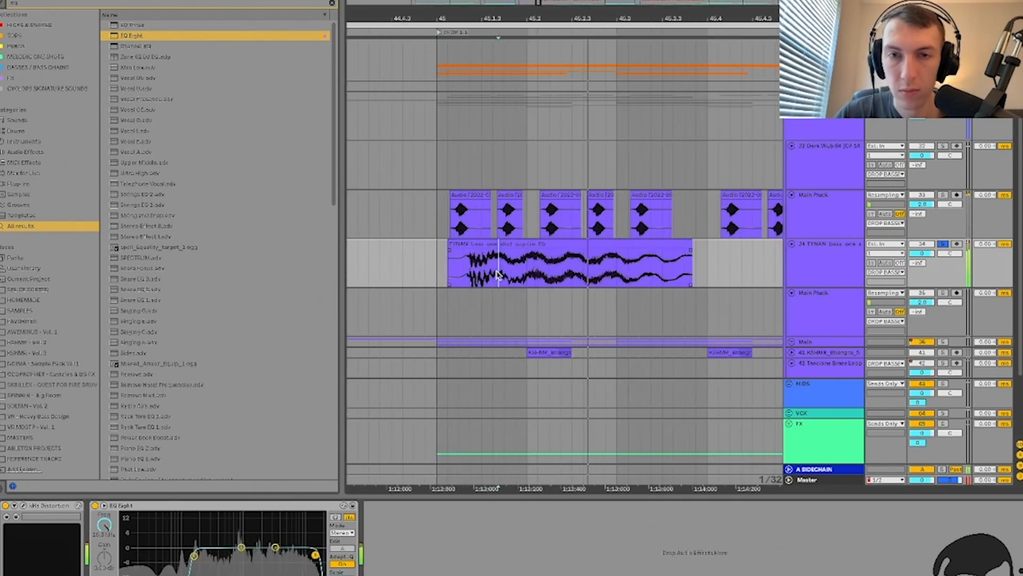
pyautogui.doubleClick(526, 241)
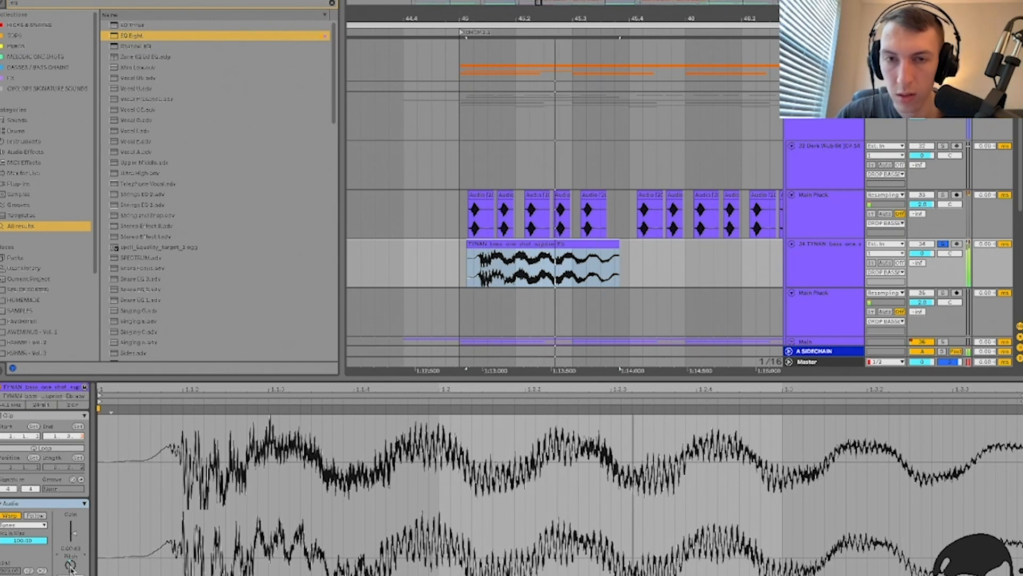
# Step: Extend the TYNAN clip's end and consolidate it into new audio
pyautogui.click(543, 244)
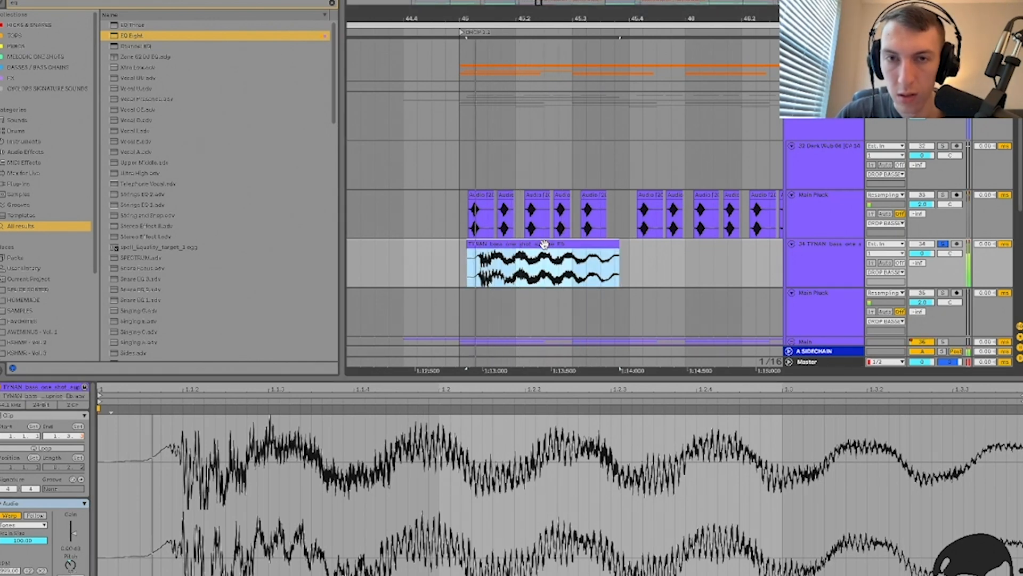
pyautogui.moveTo(620, 244); pyautogui.dragTo(703, 244)
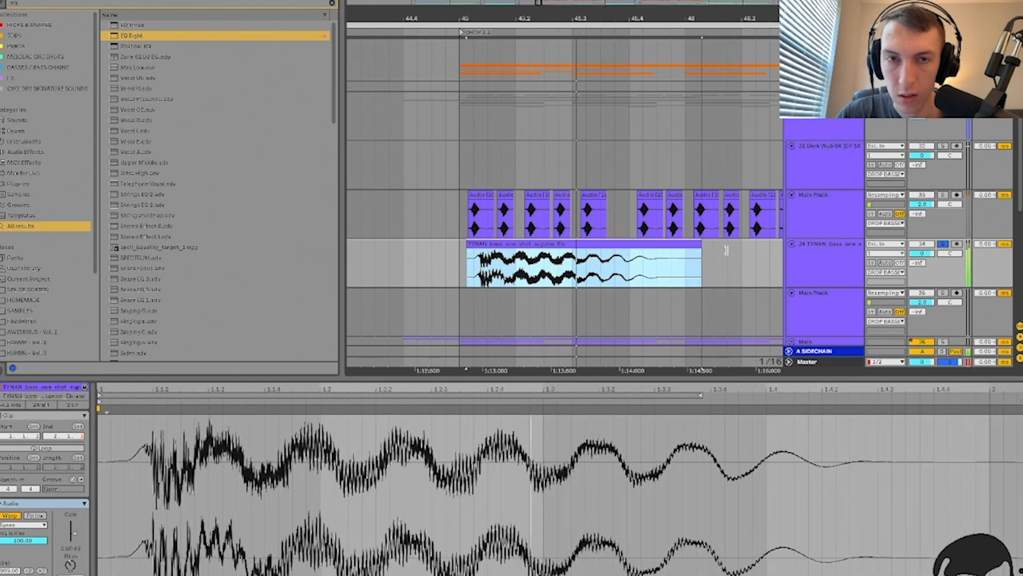
pyautogui.click(506, 237)
pyautogui.click(519, 243)
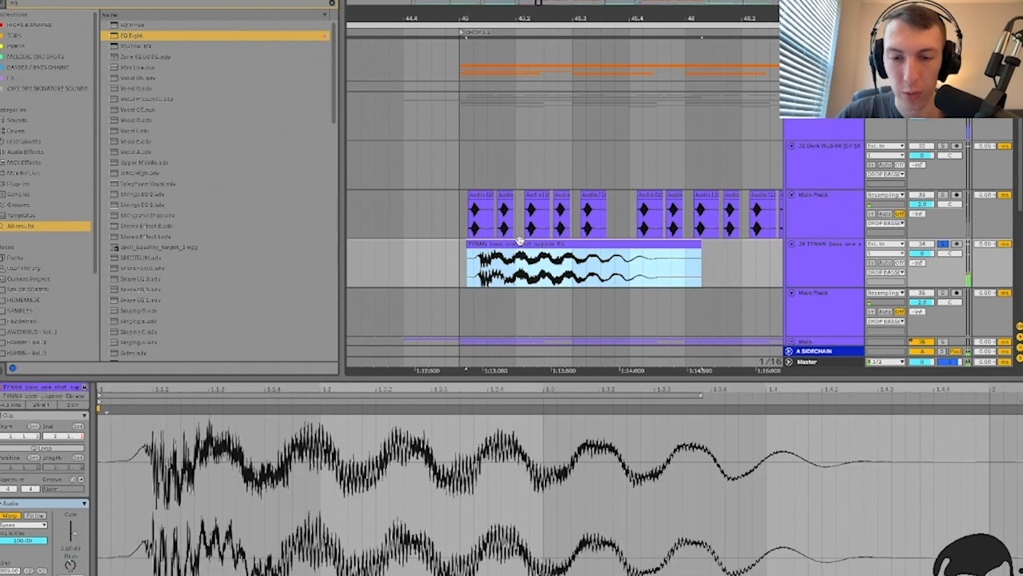
pyautogui.hotkey('ctrl', 'j')
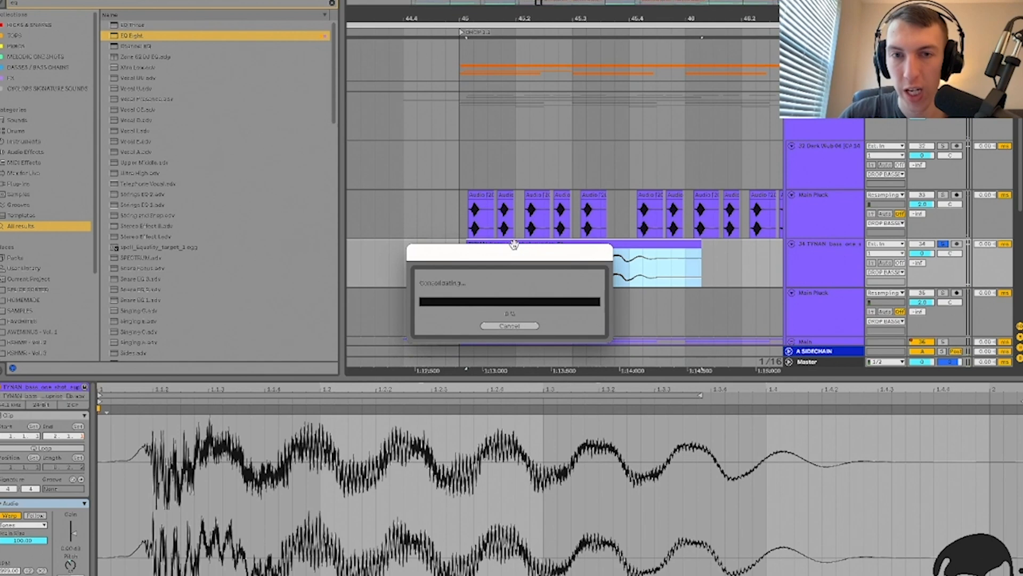
pyautogui.click(513, 282)
pyautogui.scroll(5, 512, 281)
pyautogui.scroll(-3, 510, 282)
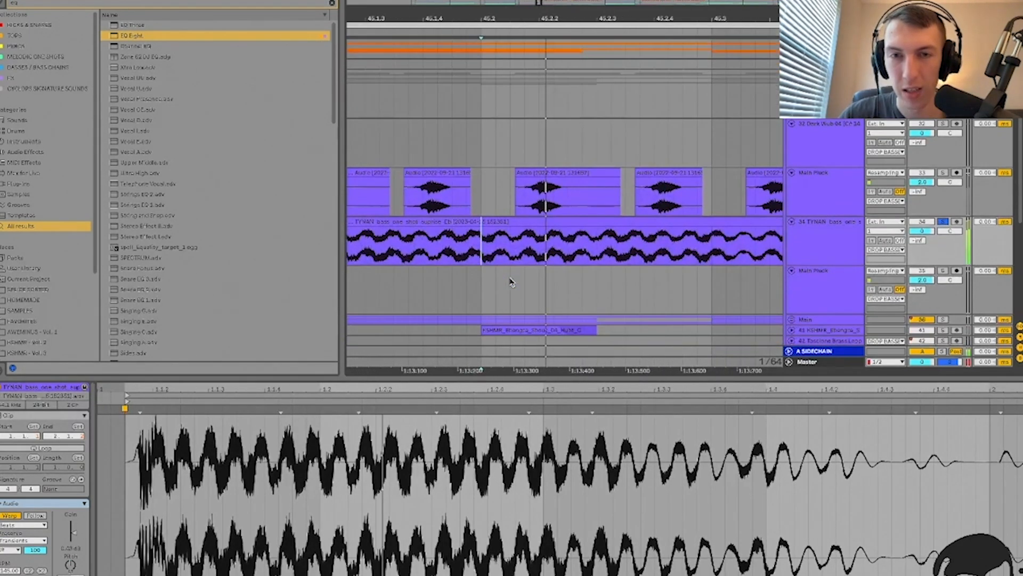
pyautogui.scroll(-3, 510, 281)
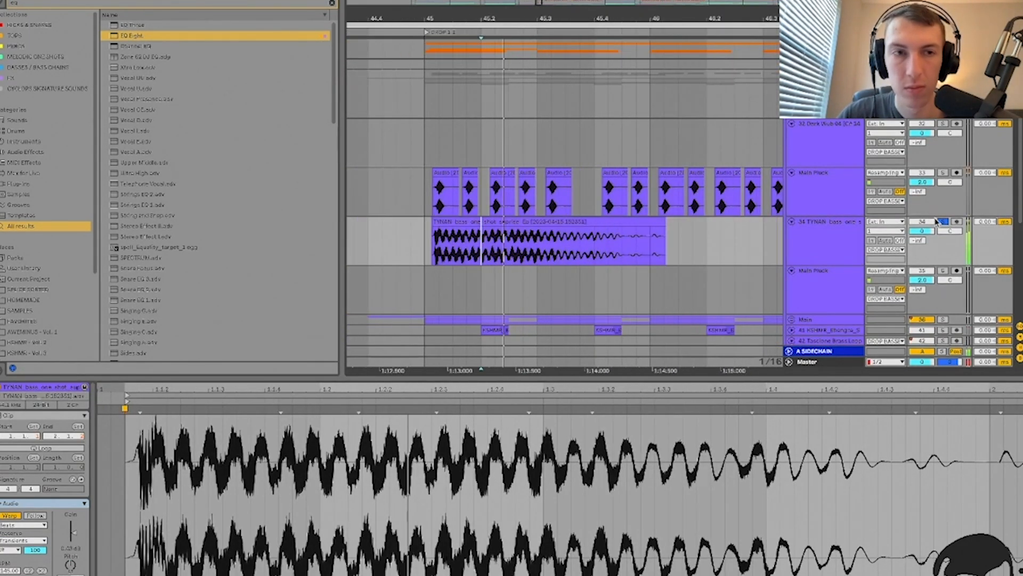
pyautogui.click(496, 247)
pyautogui.press('space')
pyautogui.press('space')
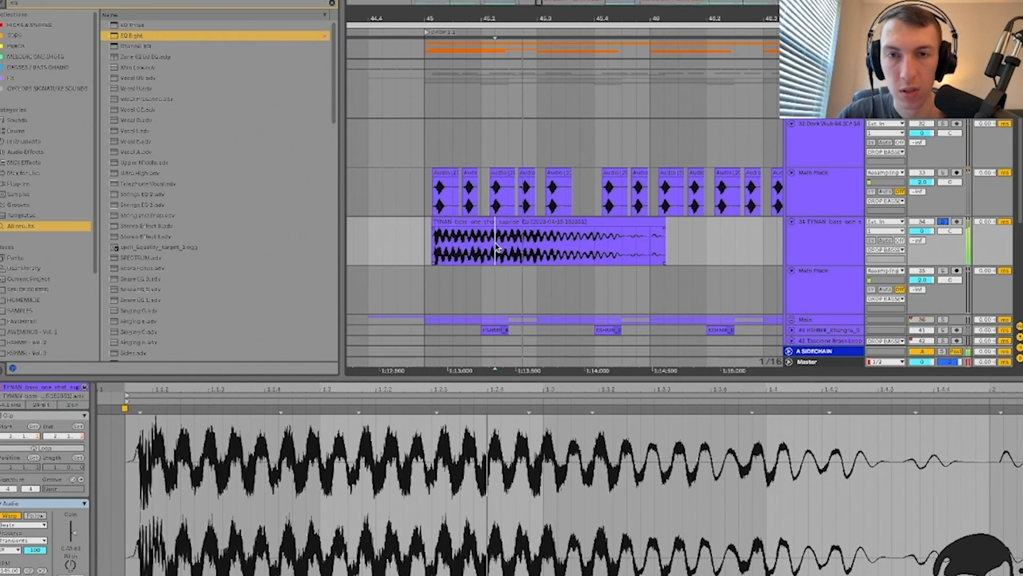
# Step: Delete the clip's opening, middle and end, leaving one short hit near 45.2
pyautogui.moveTo(506, 247); pyautogui.dragTo(402, 245)
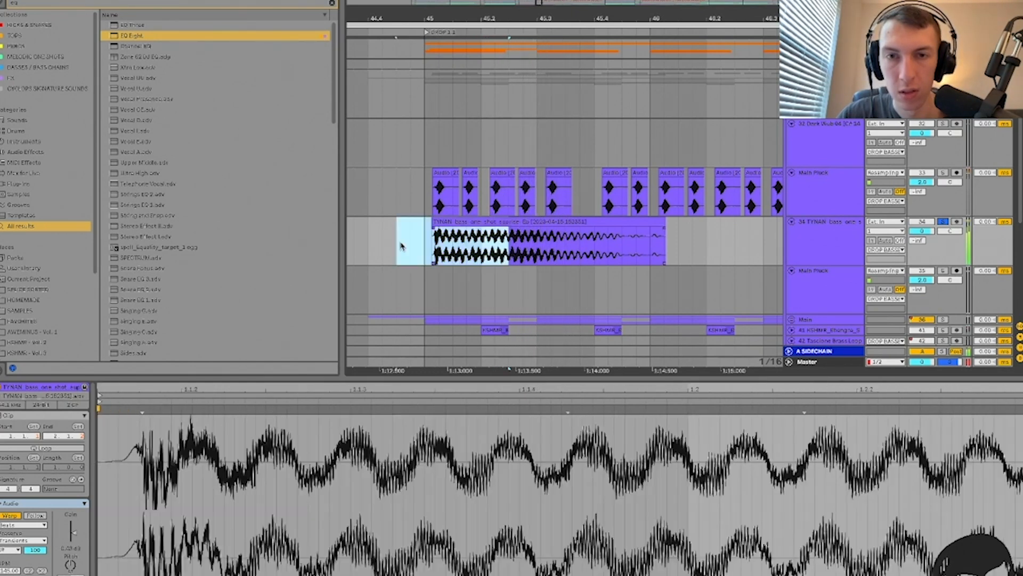
pyautogui.press('Delete')
pyautogui.click(520, 246)
pyautogui.moveTo(551, 248); pyautogui.dragTo(594, 246)
pyautogui.press('Delete')
pyautogui.click(628, 223)
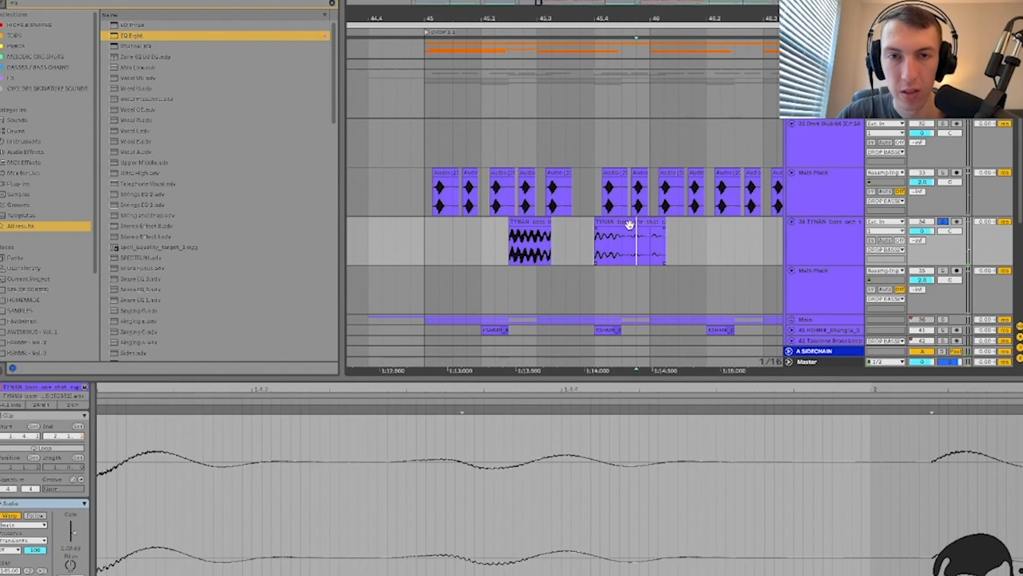
pyautogui.press('Delete')
pyautogui.click(509, 233)
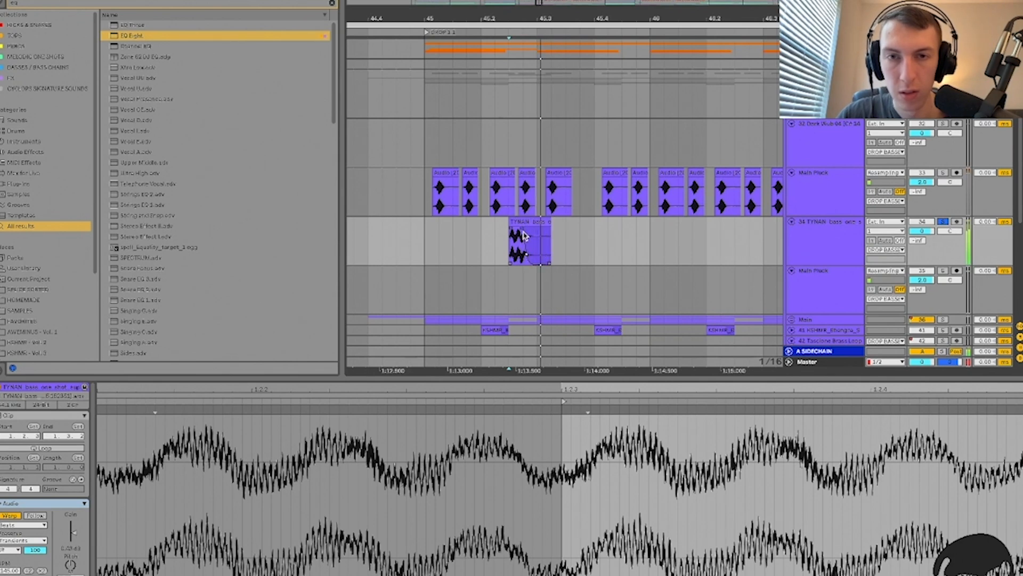
pyautogui.click(520, 245)
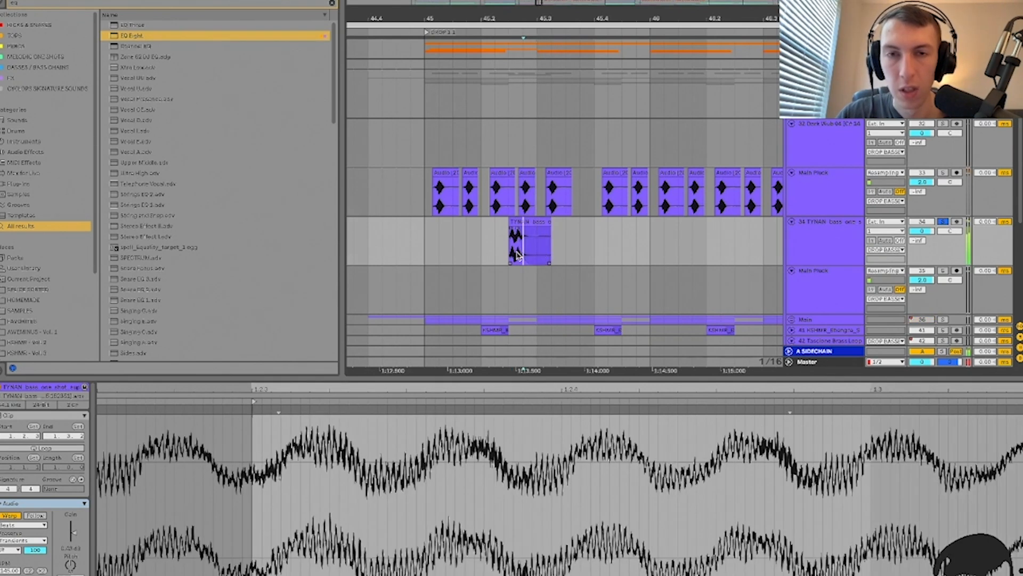
pyautogui.press('+')
pyautogui.press('+')
pyautogui.hotkey('shift', 'Tab')
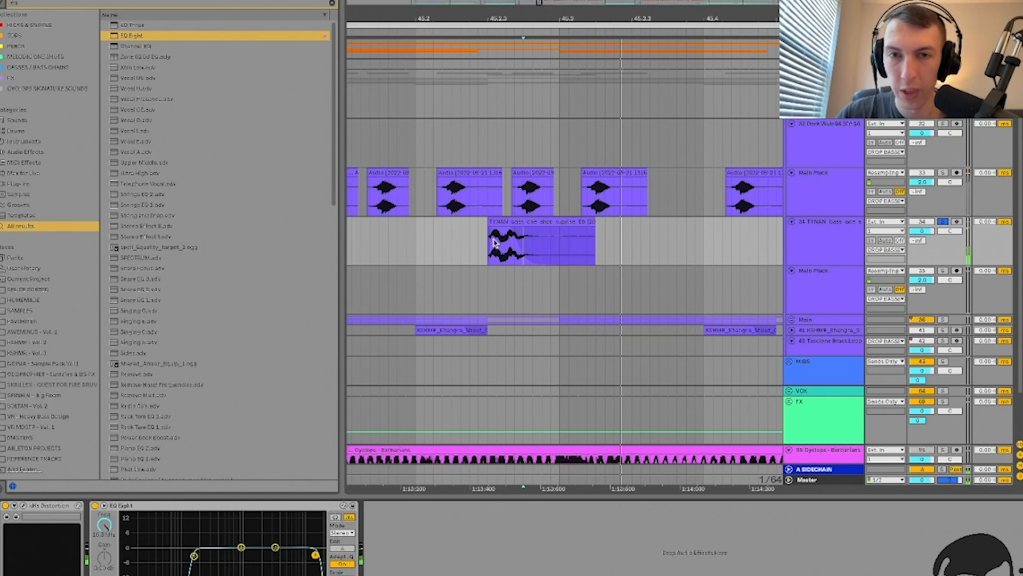
# Step: Duplicate the TYNAN bass's kHs Distortion and audition the doubled distortion
pyautogui.click(503, 219)
pyautogui.click(39, 508)
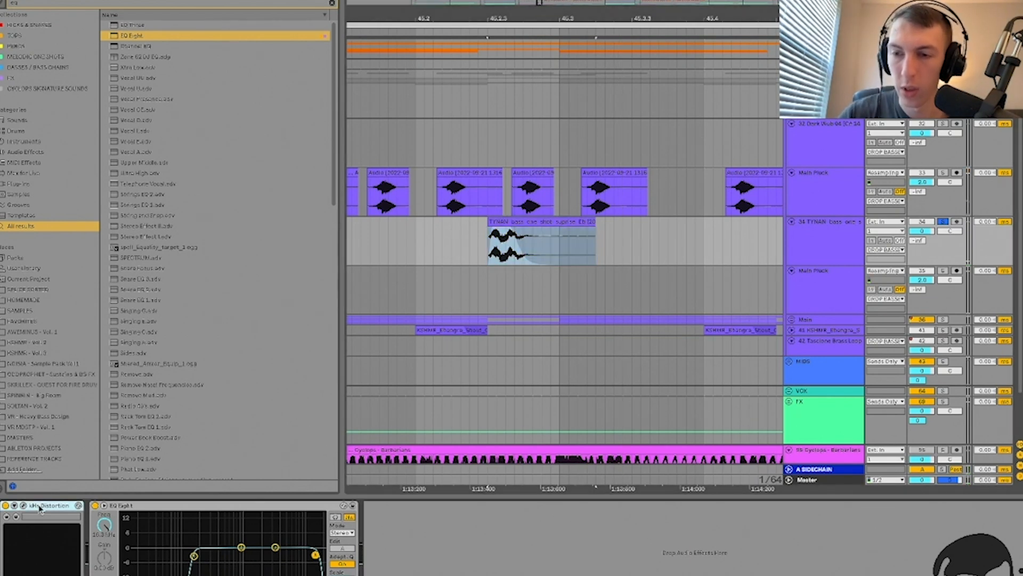
pyautogui.press('super+d')
pyautogui.press('space')
pyautogui.click(113, 505)
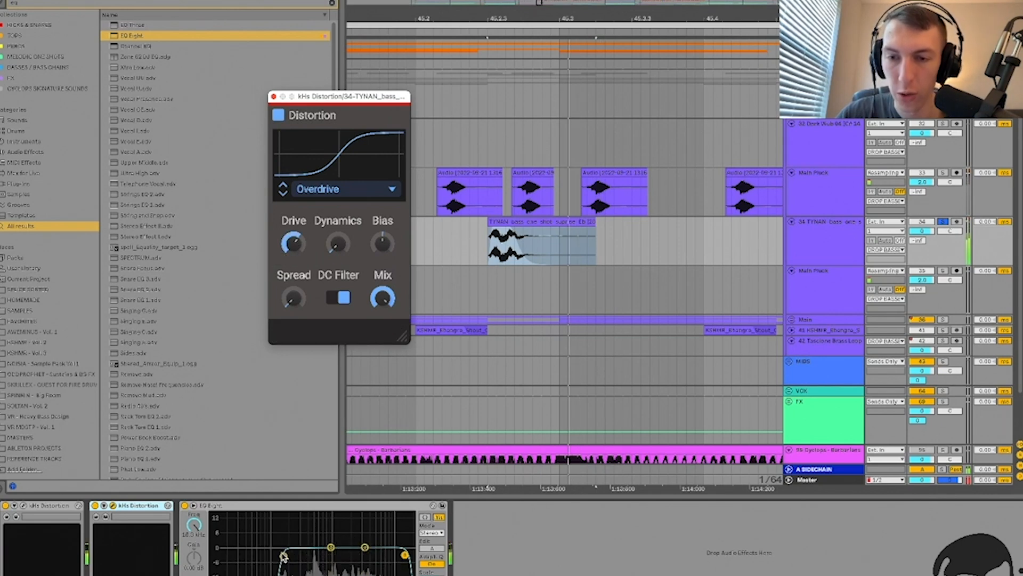
pyautogui.moveTo(294, 555); pyautogui.dragTo(291, 555)
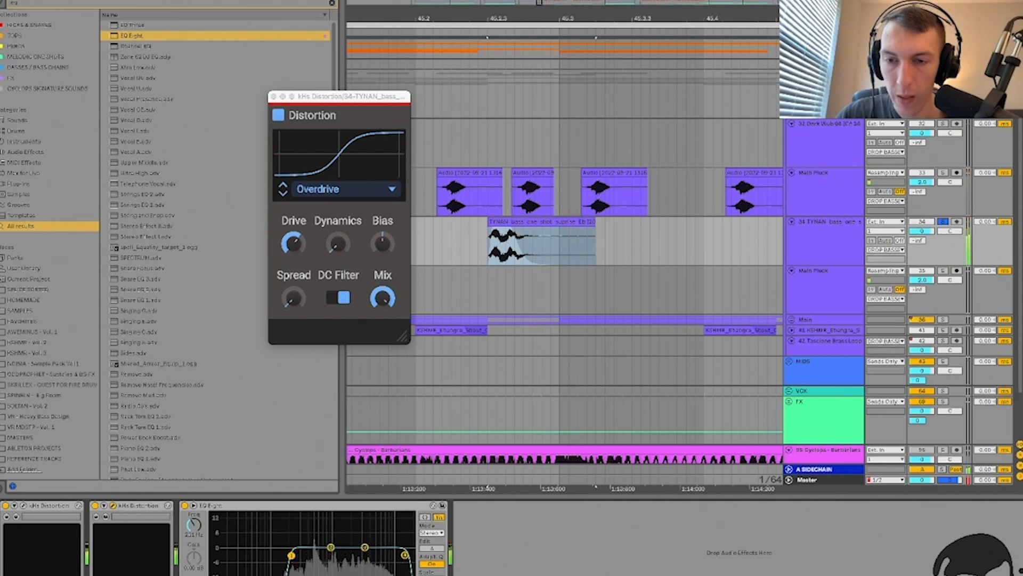
pyautogui.click(272, 96)
# Step: Load Disperser on the TYNAN bass, turning its pinch down and raising its frequency
pyautogui.hotkey('ctrl', 'f')
pyautogui.write('disperser')
pyautogui.press('Down')
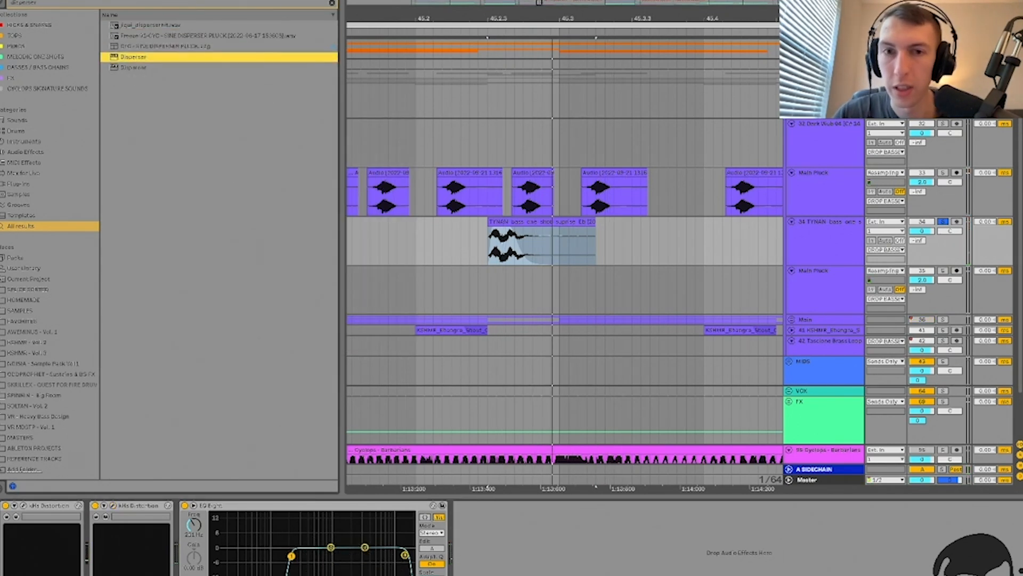
pyautogui.press('Return')
pyautogui.moveTo(603, 142); pyautogui.dragTo(603, 157)
pyautogui.moveTo(429, 145)
pyautogui.mouseDown()
pyautogui.moveTo(488, 147)
pyautogui.moveTo(433, 153)
pyautogui.mouseUp()
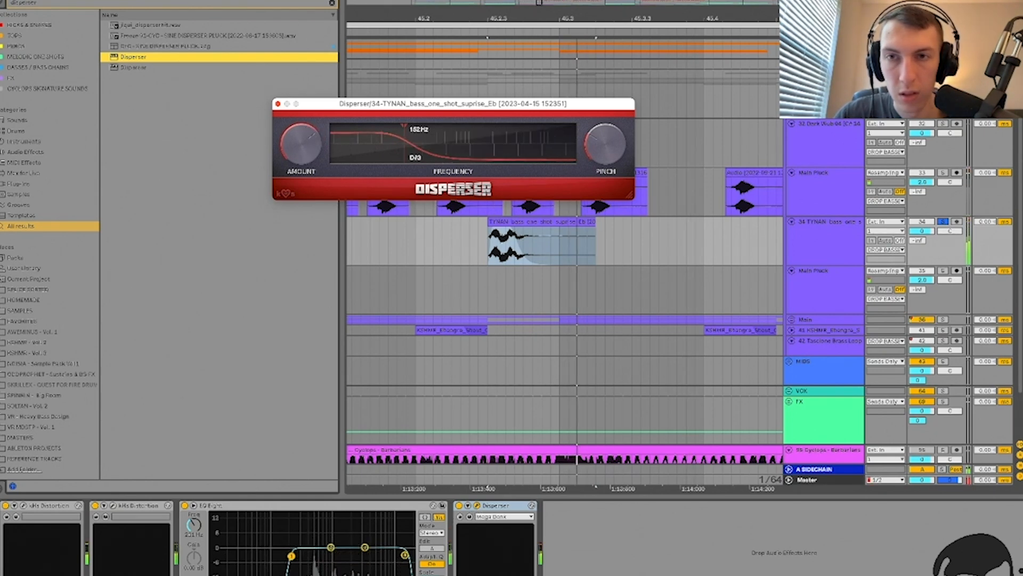
pyautogui.click(477, 505)
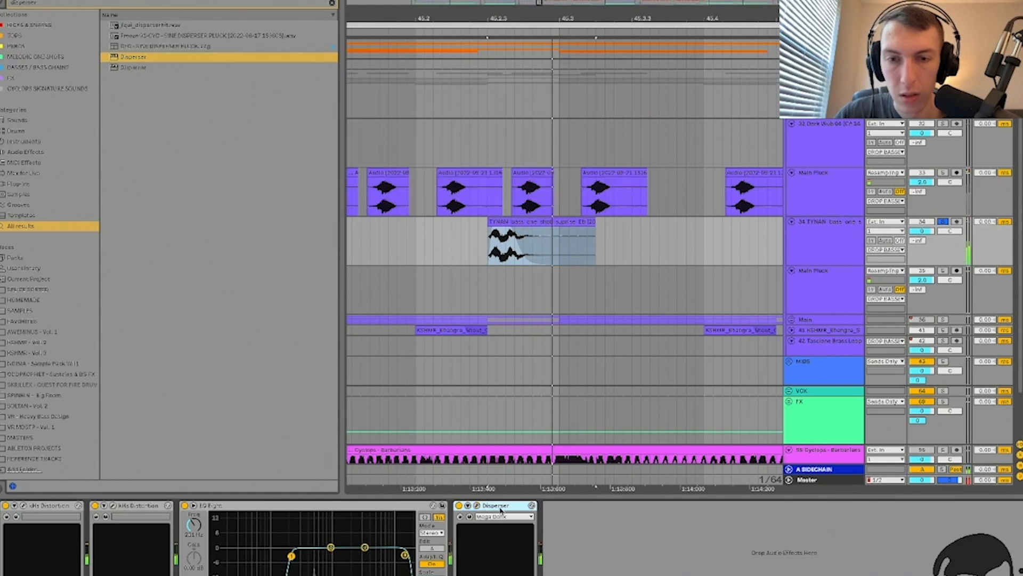
# Step: Duplicate the Disperser and fold the EQ Eight and first Disperser devices
pyautogui.press('super+d')
pyautogui.doubleClick(359, 506)
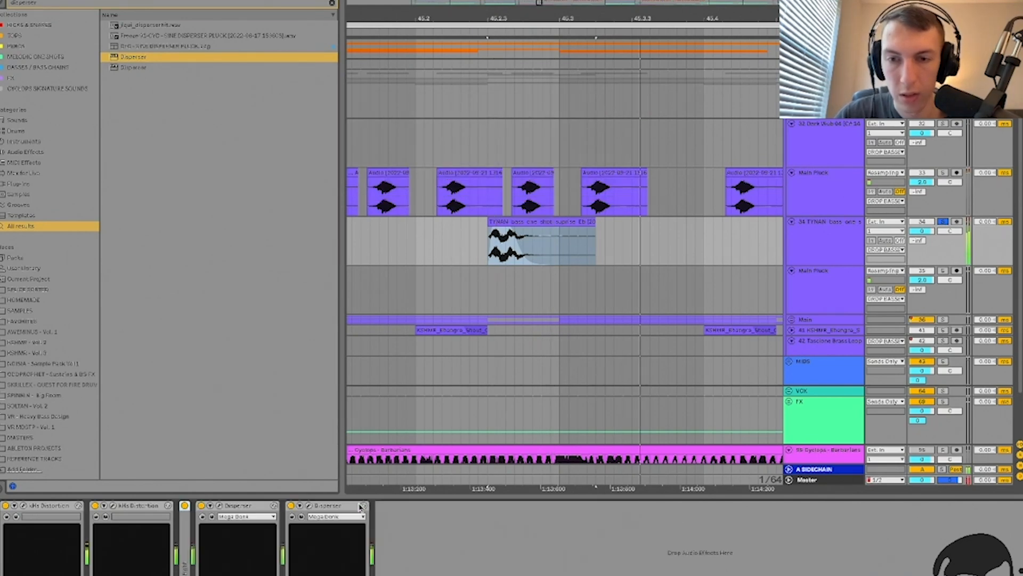
pyautogui.click(238, 506)
pyautogui.doubleClick(238, 506)
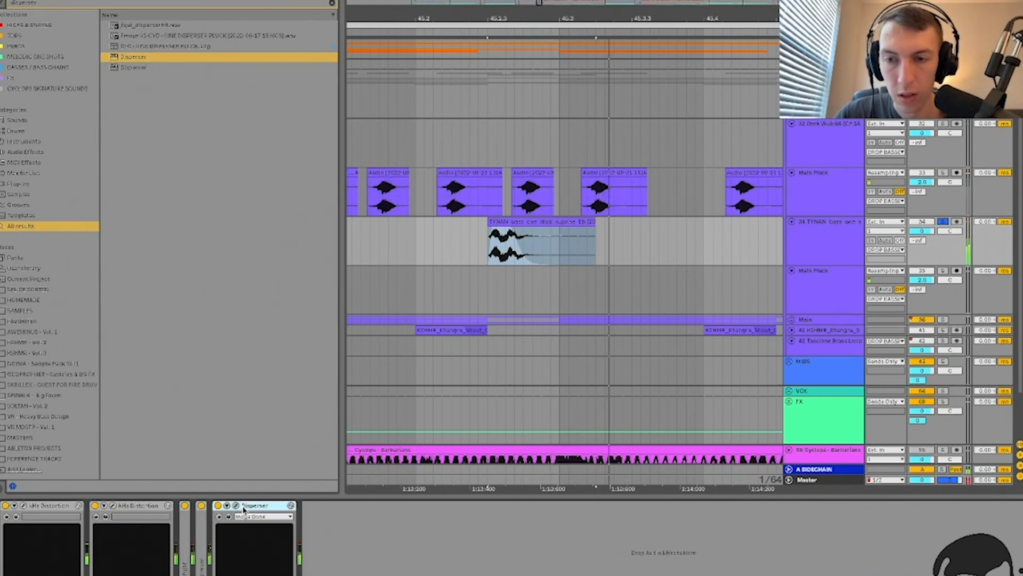
pyautogui.click(235, 505)
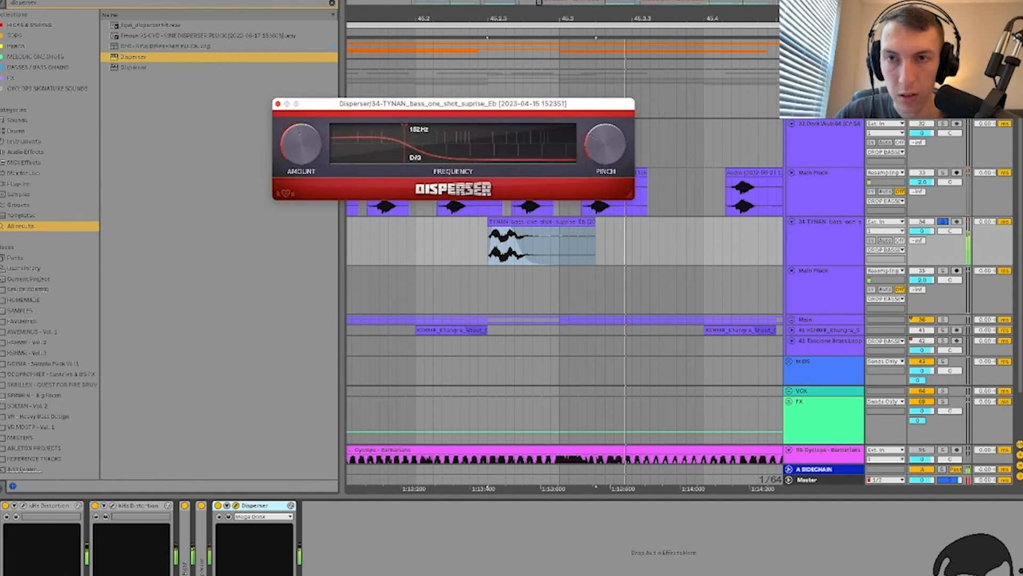
pyautogui.click(277, 103)
# Step: Search the browser for 'eq' and highlight EQ Eight in the results
pyautogui.hotkey('ctrl', 'f')
pyautogui.write('eq')
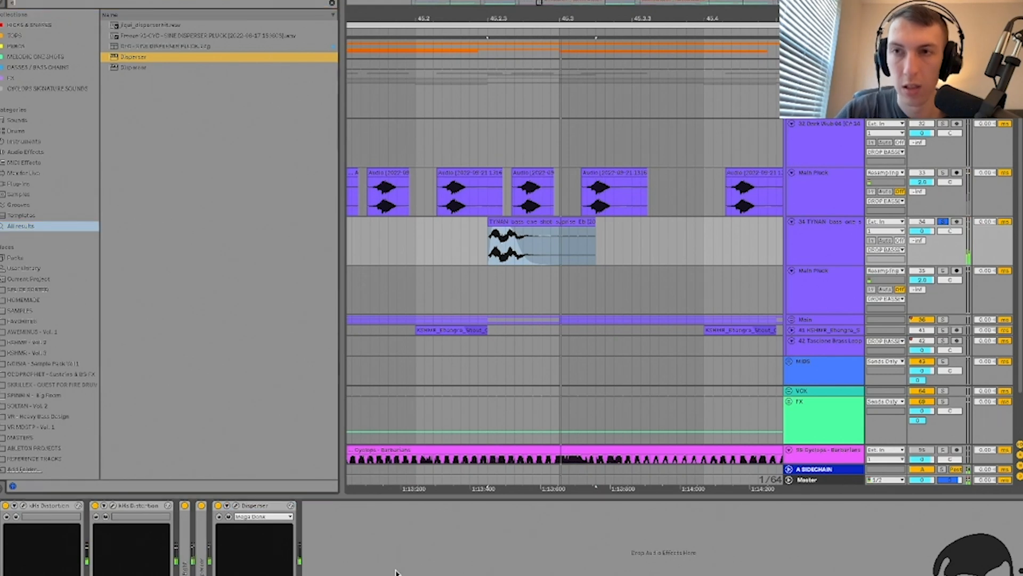
pyautogui.press('Down')
pyautogui.press('Down')
pyautogui.press('Up')
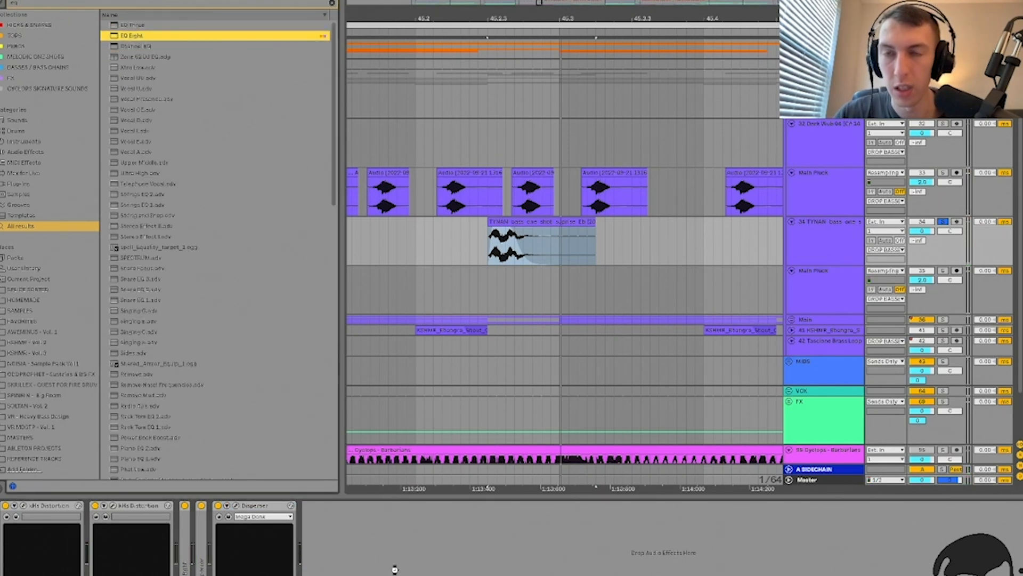
# Step: Add EQ Eight after Disperser with low cut near 235 Hz and high cut near 15 kHz
pyautogui.press('Return')
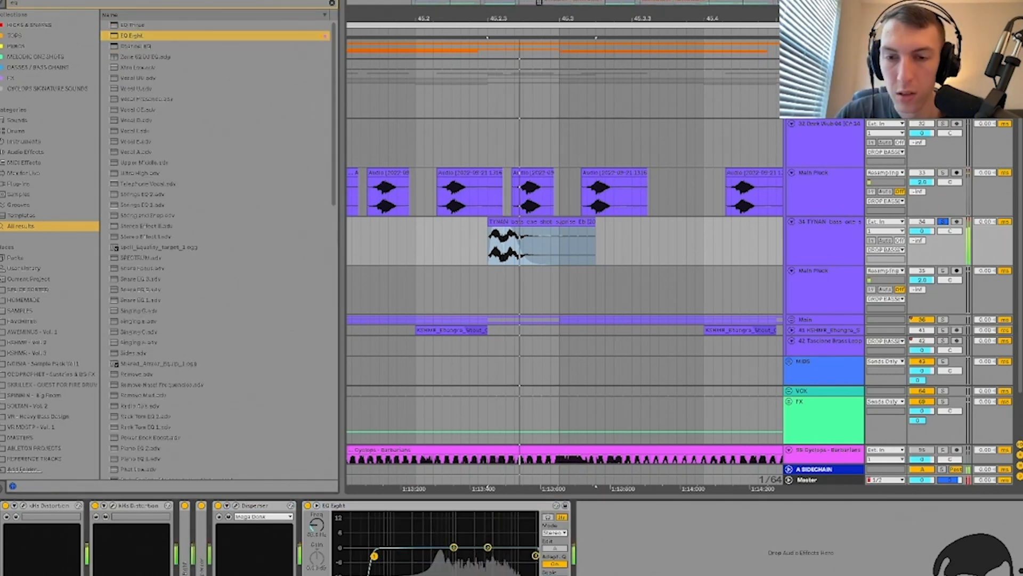
pyautogui.moveTo(421, 557); pyautogui.dragTo(421, 556)
pyautogui.moveTo(536, 555); pyautogui.dragTo(525, 556)
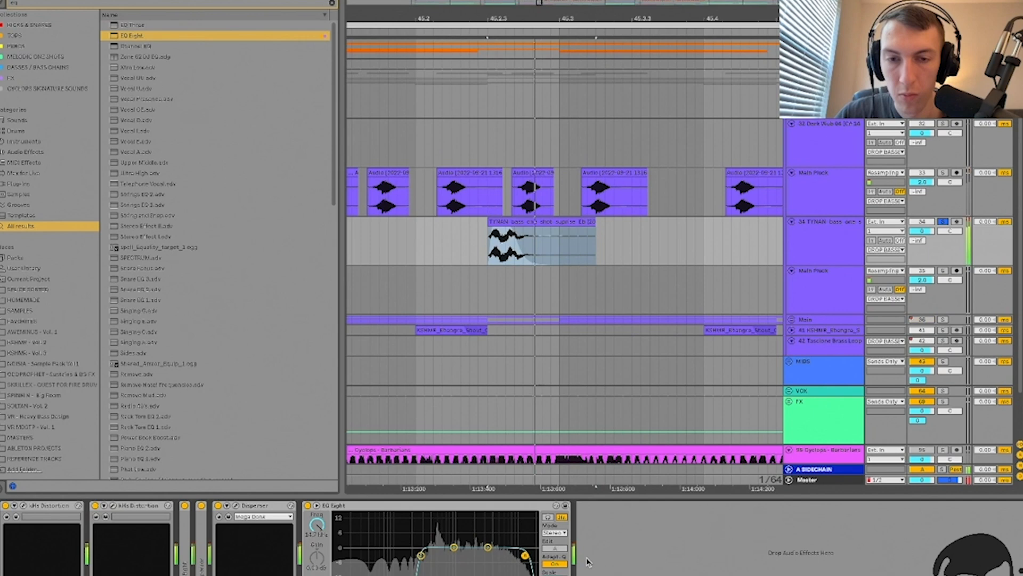
# Step: Add Frequency Shifter Legacy via a 'legacy' search, audition, and fold the EQ and shifter
pyautogui.hotkey('ctrl', 'f')
pyautogui.write('legacy')
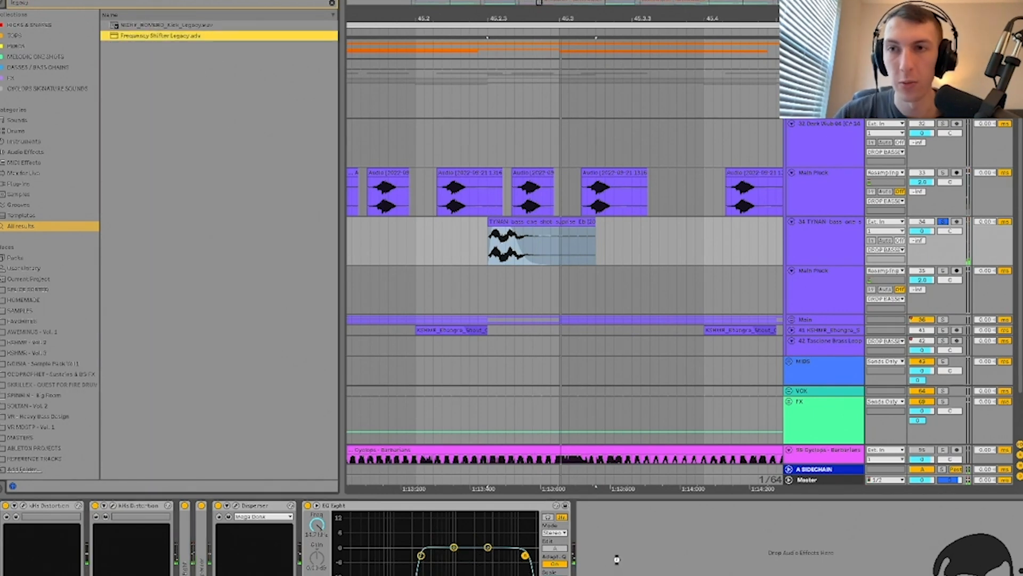
pyautogui.press('Return')
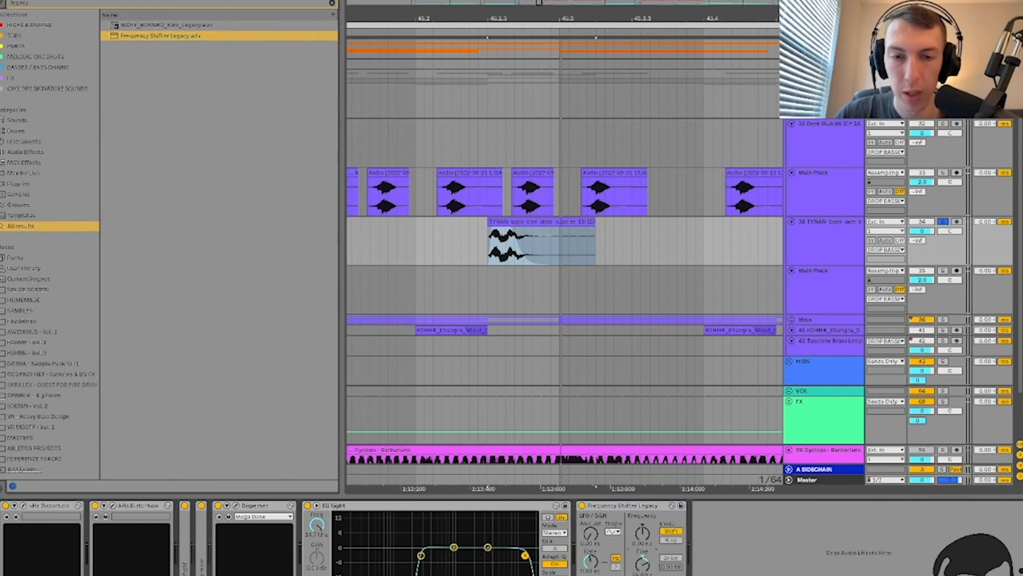
pyautogui.press('space')
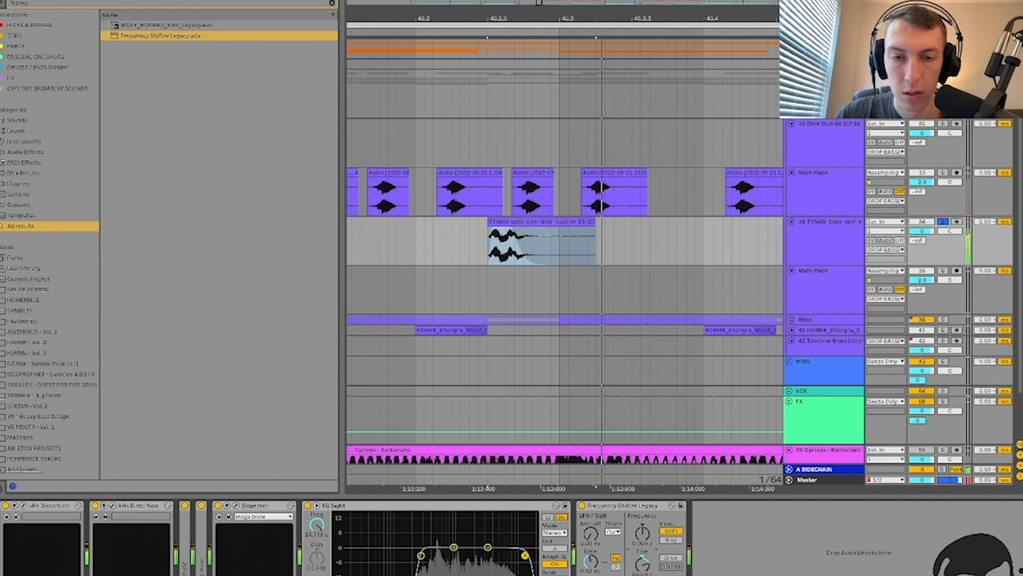
pyautogui.doubleClick(377, 506)
pyautogui.doubleClick(358, 507)
pyautogui.click(471, 246)
pyautogui.scroll(-3, 470, 246)
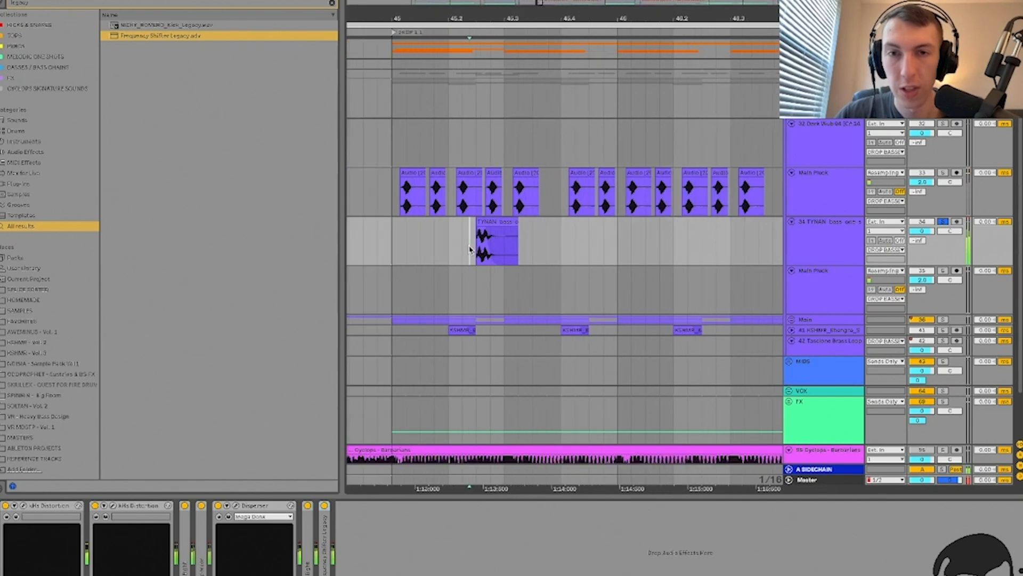
# Step: Show Main Pluck's chain, fold its RC-20 and EQ Eights, and group the Frequency Shifter
pyautogui.hscroll(-5, 470, 247)
pyautogui.click(478, 200)
pyautogui.click(478, 201)
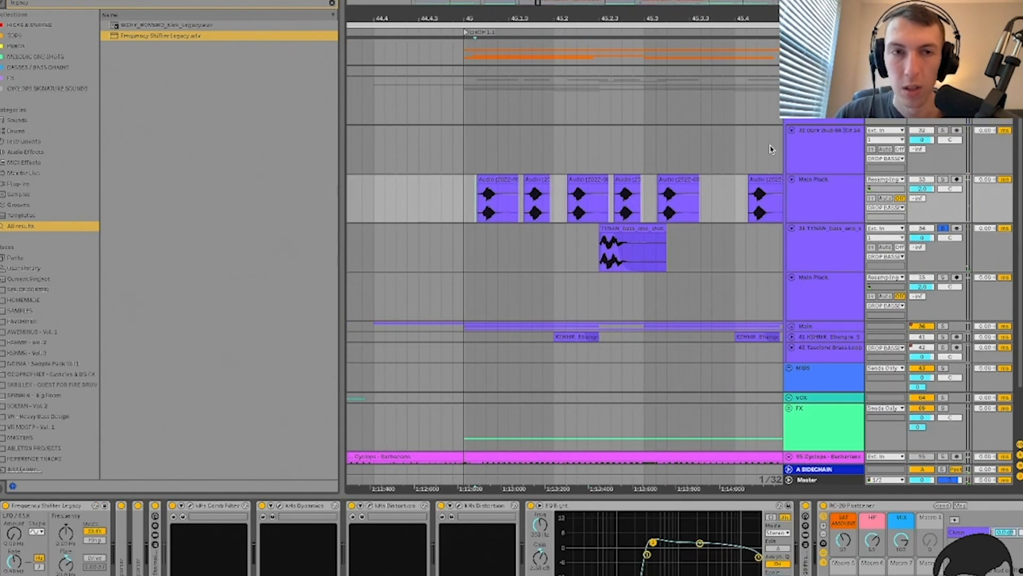
pyautogui.click(853, 196)
pyautogui.press('space')
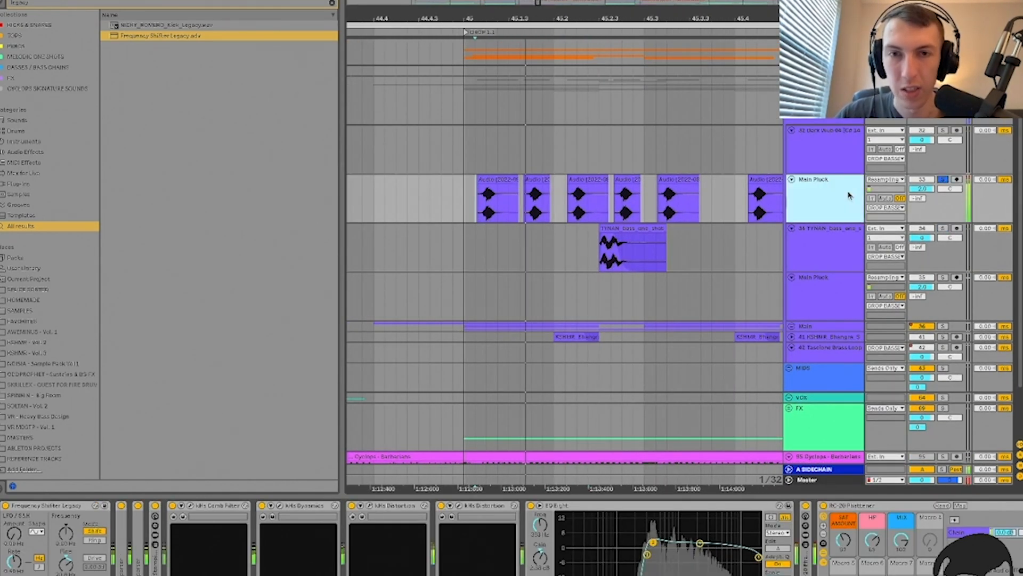
pyautogui.doubleClick(845, 504)
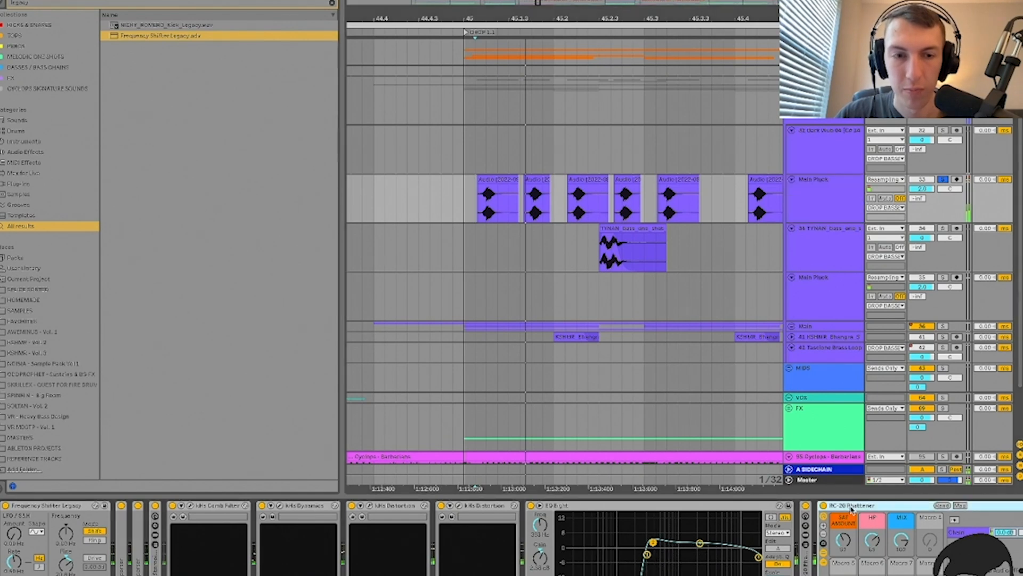
pyautogui.doubleClick(717, 505)
pyautogui.doubleClick(706, 504)
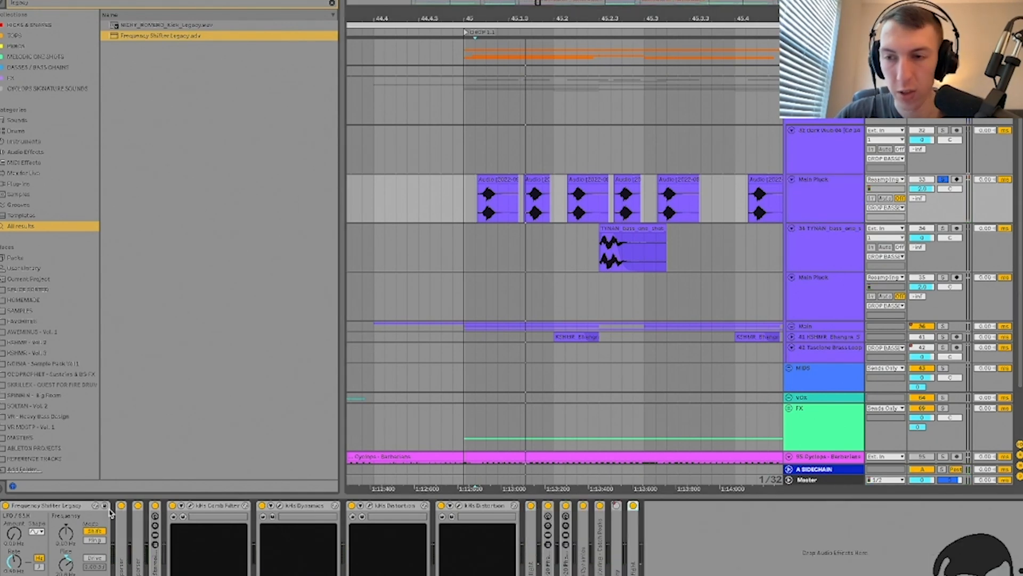
pyautogui.click(67, 507)
pyautogui.hotkey('ctrl', 'g')
# Step: Solo and play the TYNAN bass, then solo Main Pluck with its devices on to compare
pyautogui.scroll(5, 463, 206)
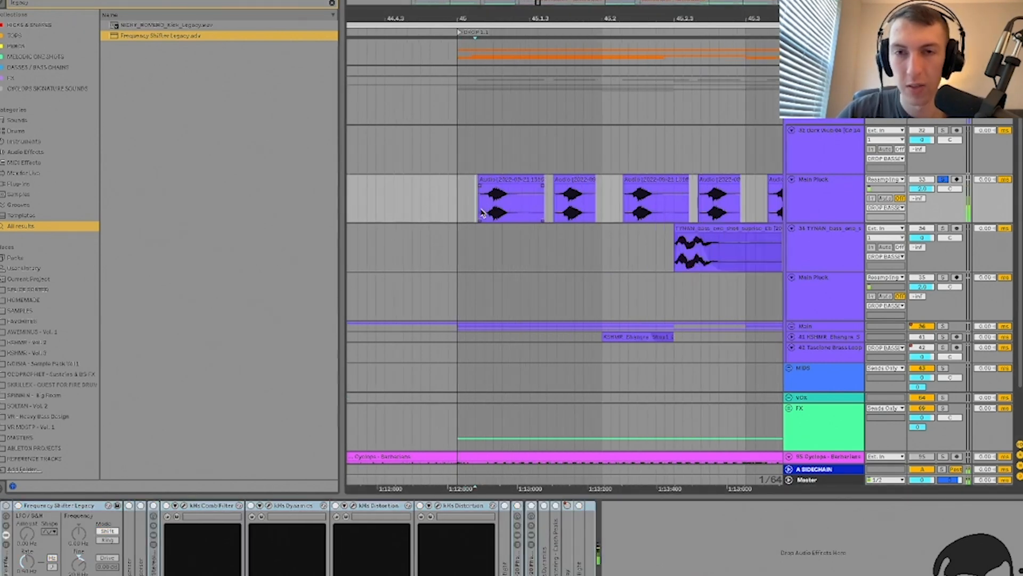
pyautogui.scroll(-5, 482, 212)
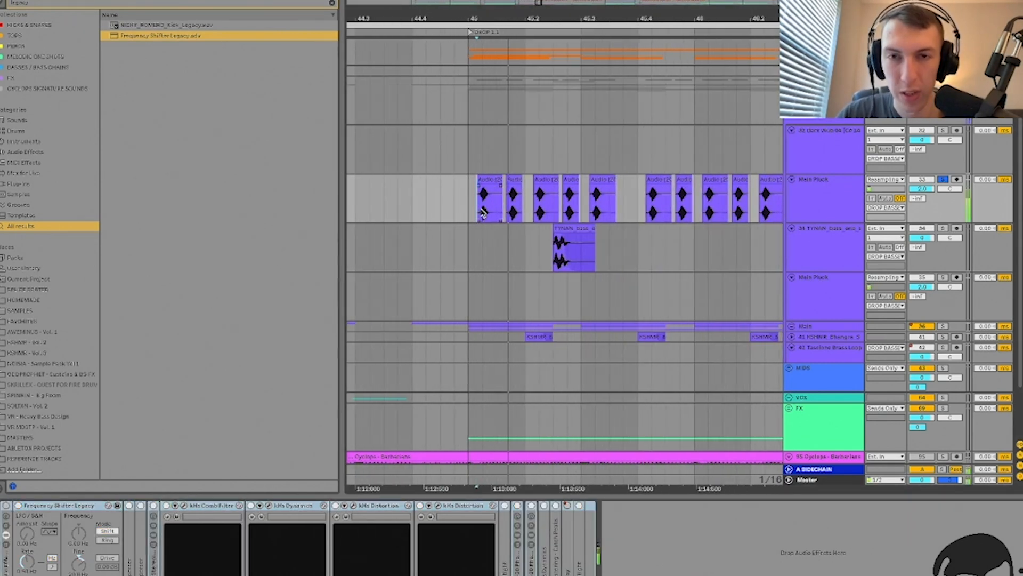
pyautogui.click(526, 258)
pyautogui.scroll(5, 527, 256)
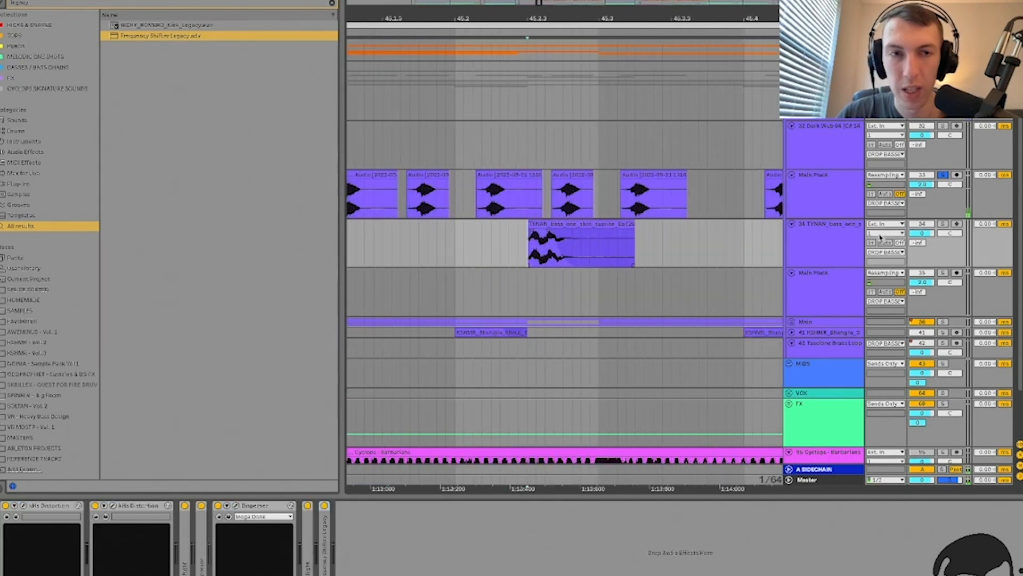
pyautogui.click(942, 224)
pyautogui.click(843, 237)
pyautogui.press('space')
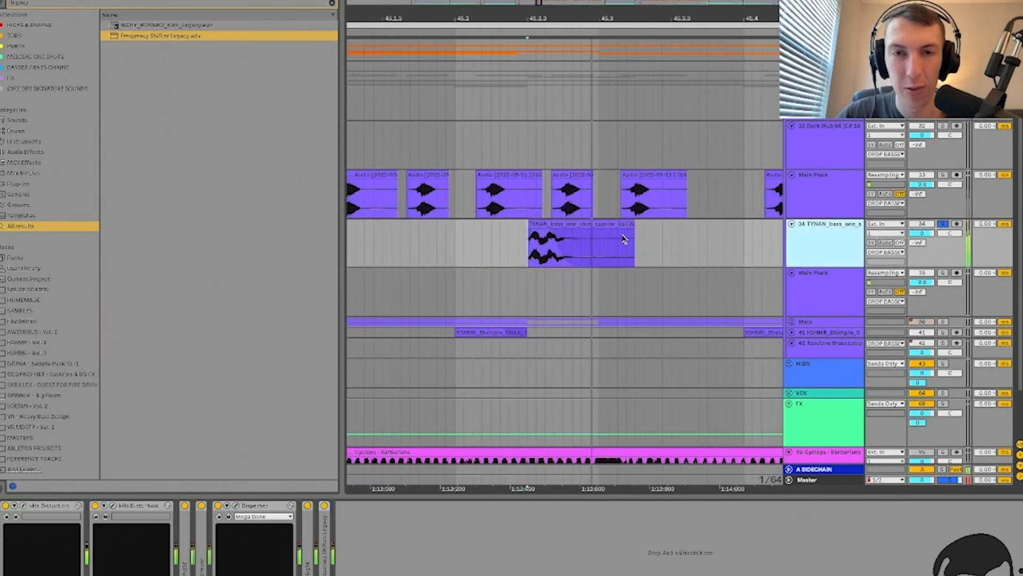
pyautogui.scroll(-5, 624, 239)
pyautogui.click(575, 205)
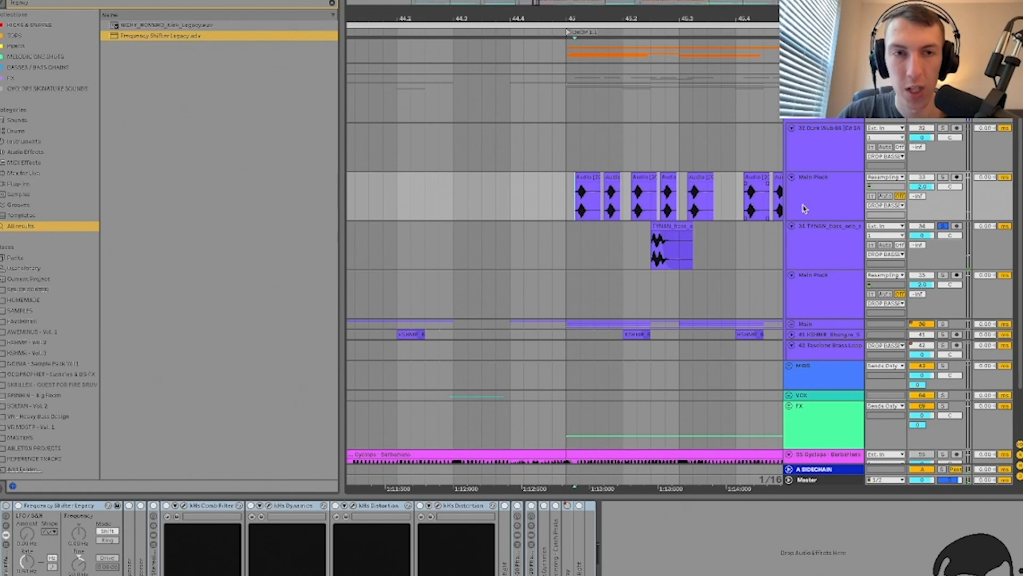
pyautogui.click(843, 194)
pyautogui.click(942, 177)
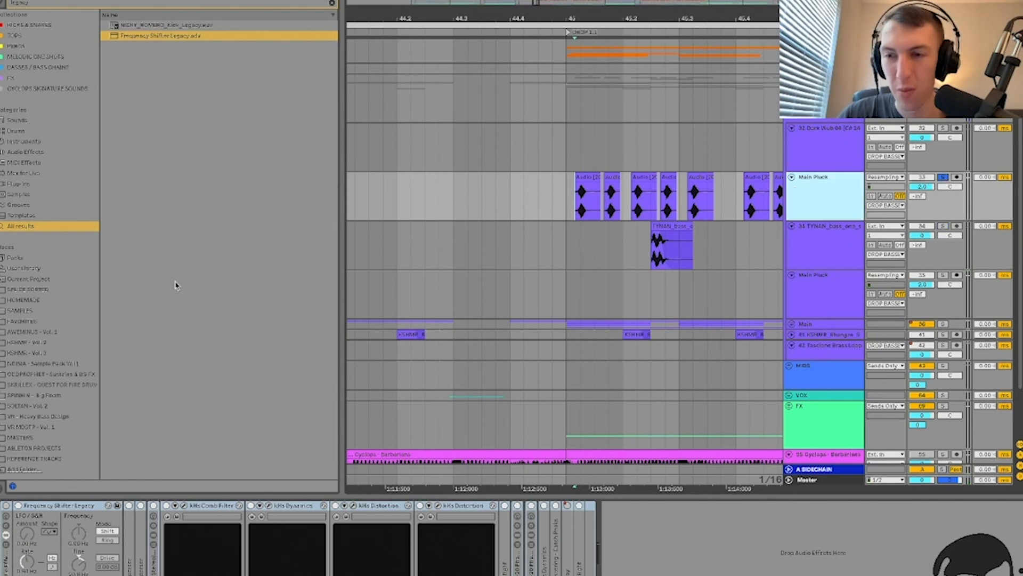
pyautogui.click(7, 506)
pyautogui.press('space')
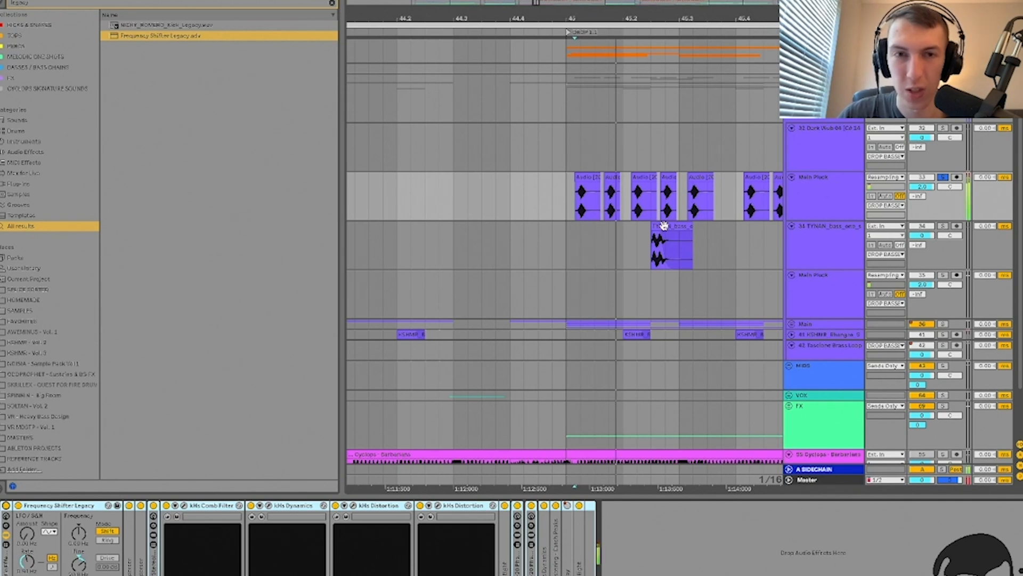
# Step: Unsolo Main Pluck, mute the TYNAN bass track, and reselect Main Pluck
pyautogui.click(659, 262)
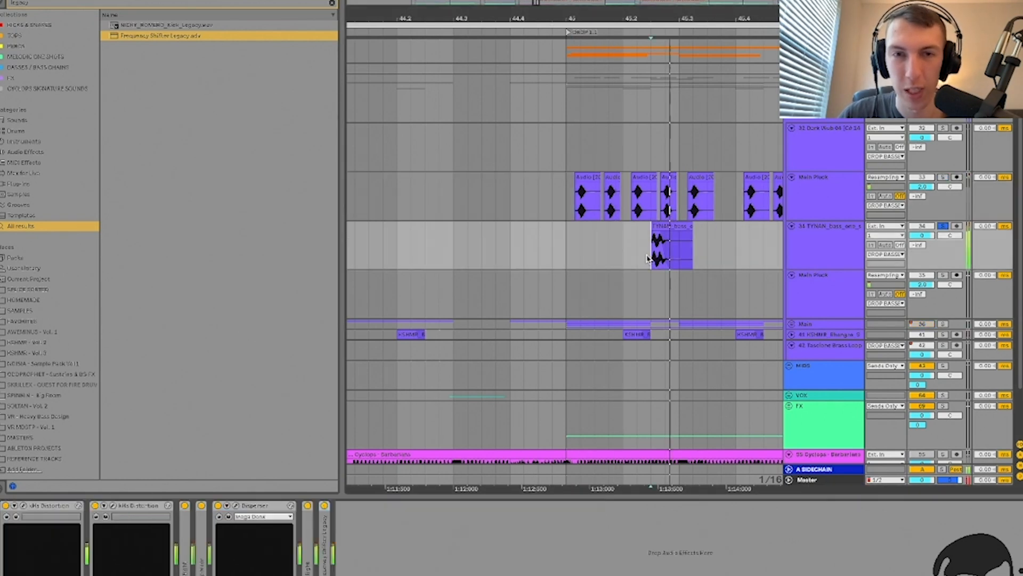
pyautogui.click(840, 182)
pyautogui.click(943, 177)
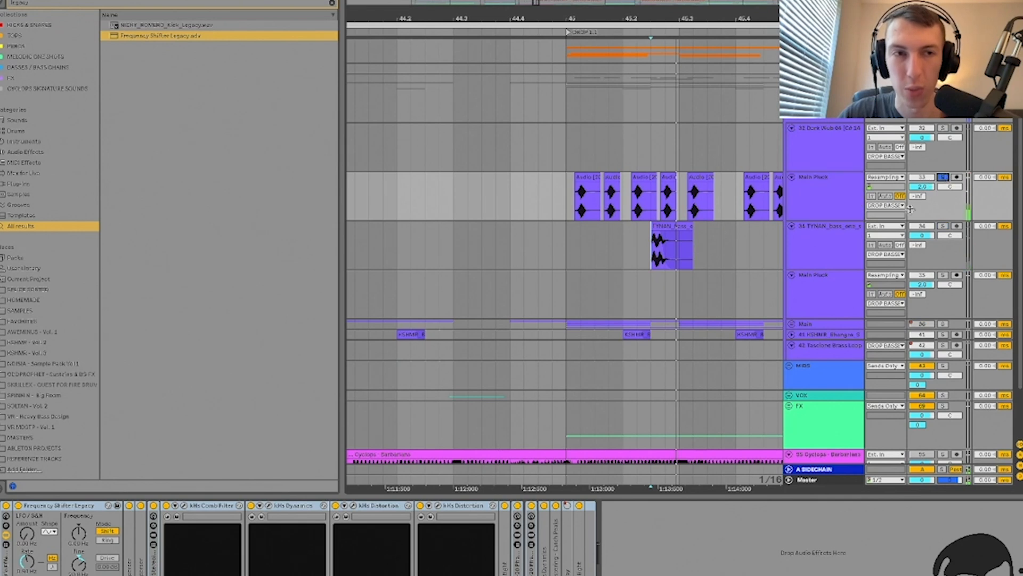
pyautogui.click(814, 198)
pyautogui.click(835, 238)
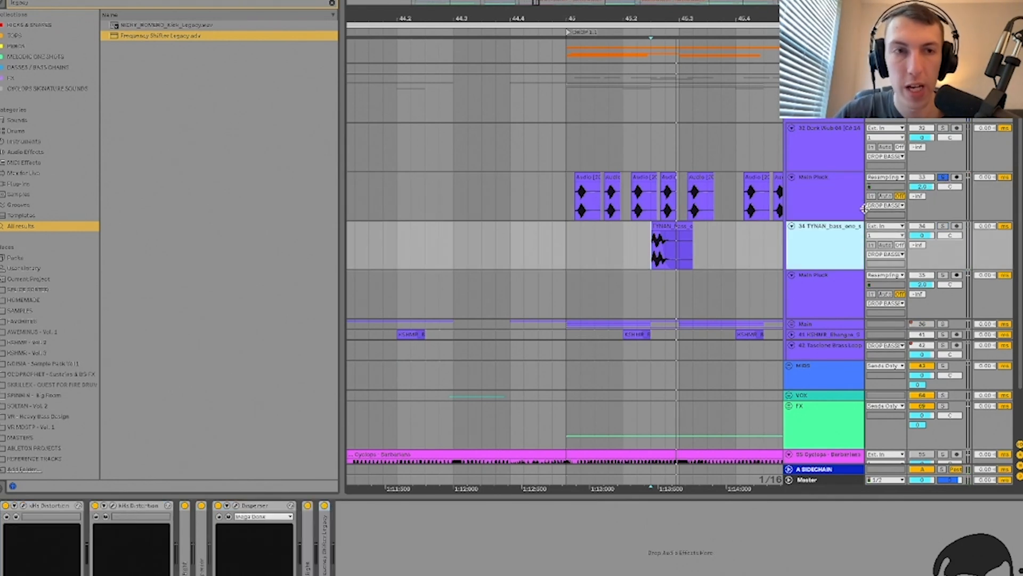
pyautogui.click(836, 202)
pyautogui.click(929, 229)
pyautogui.click(814, 189)
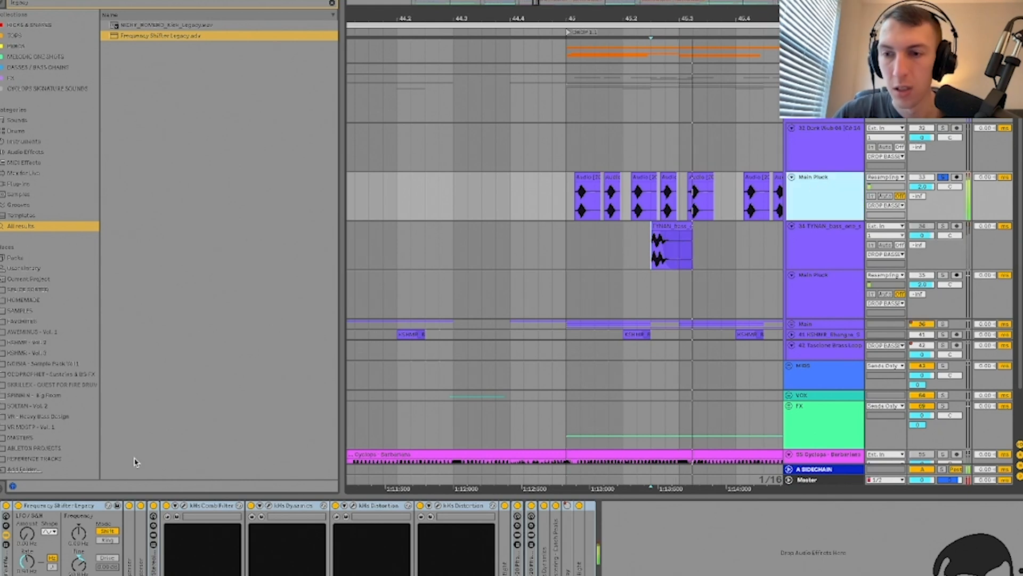
# Step: Switch off all of Main Pluck's devices from Disperser onward
pyautogui.click(586, 565)
pyautogui.click(581, 567)
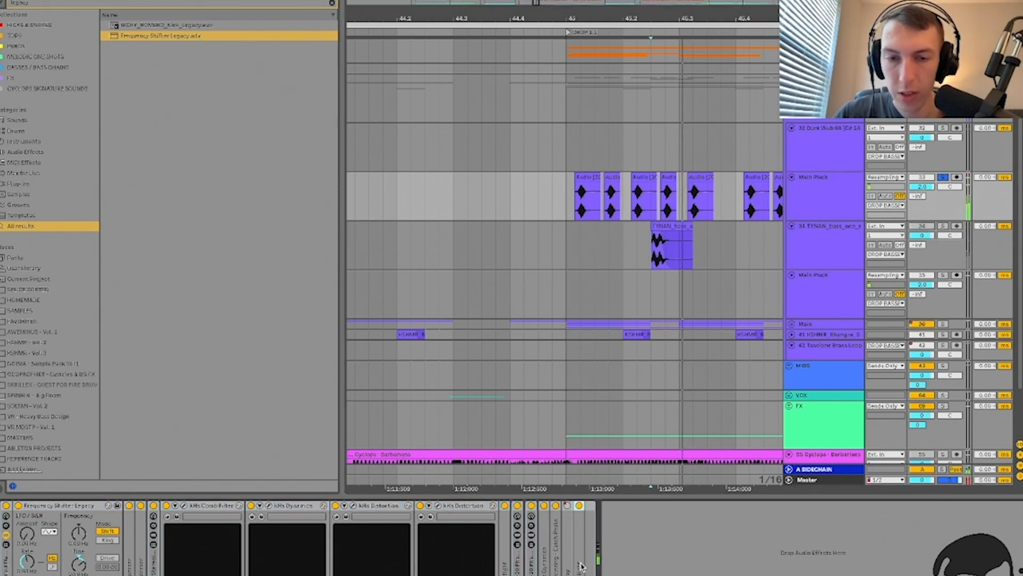
pyautogui.keyDown('shift'); pyautogui.click(129, 545); pyautogui.keyUp('shift')
pyautogui.press('0')
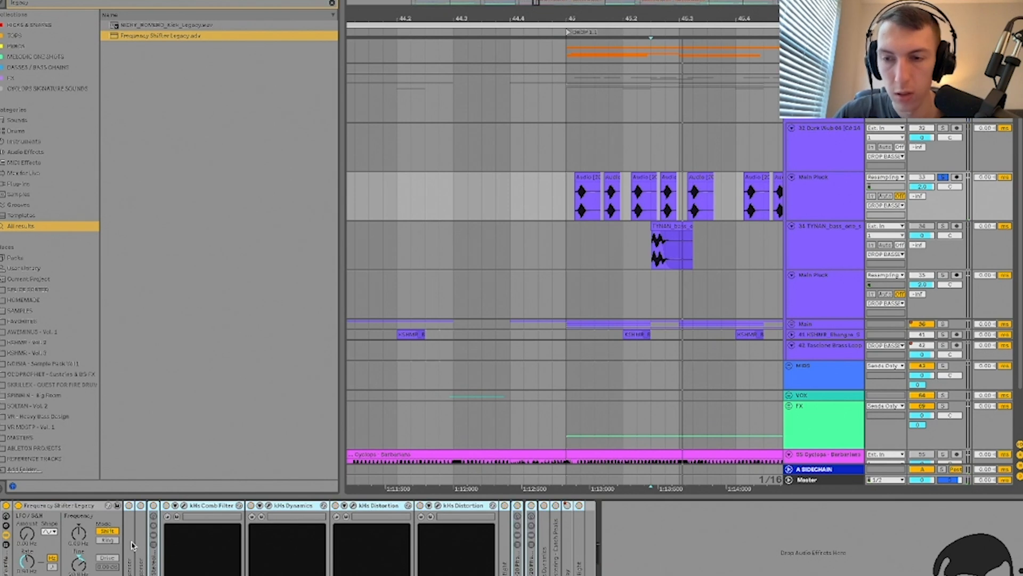
# Step: A/B the Frequency Shifter Legacy, then save its settings as a user preset
pyautogui.click(63, 509)
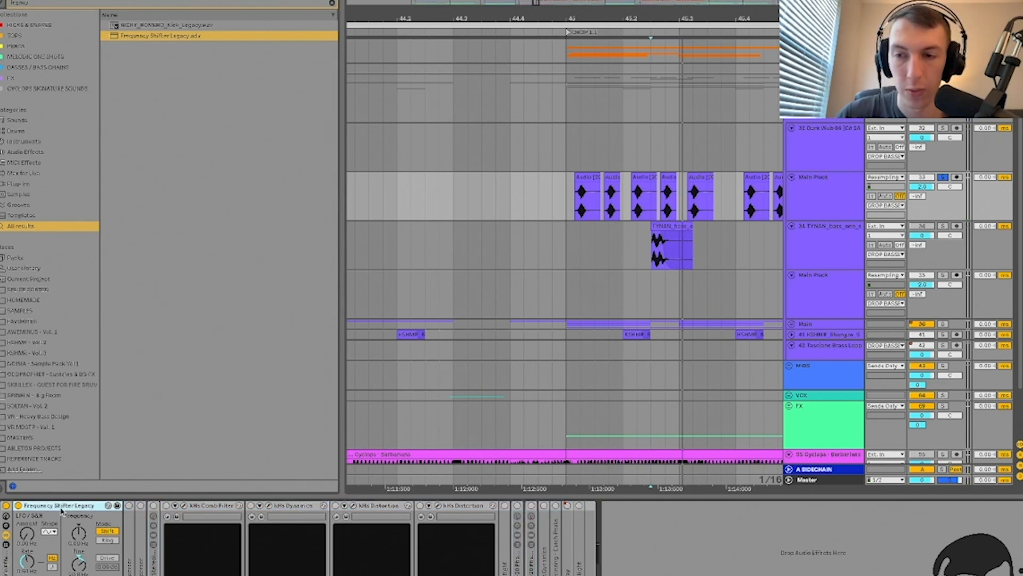
pyautogui.click(18, 506)
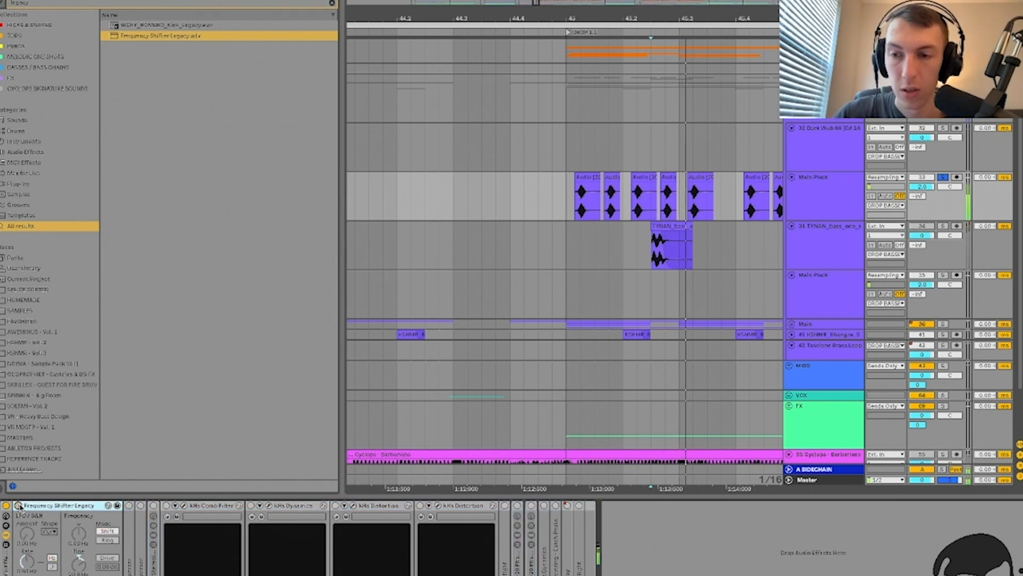
pyautogui.click(18, 506)
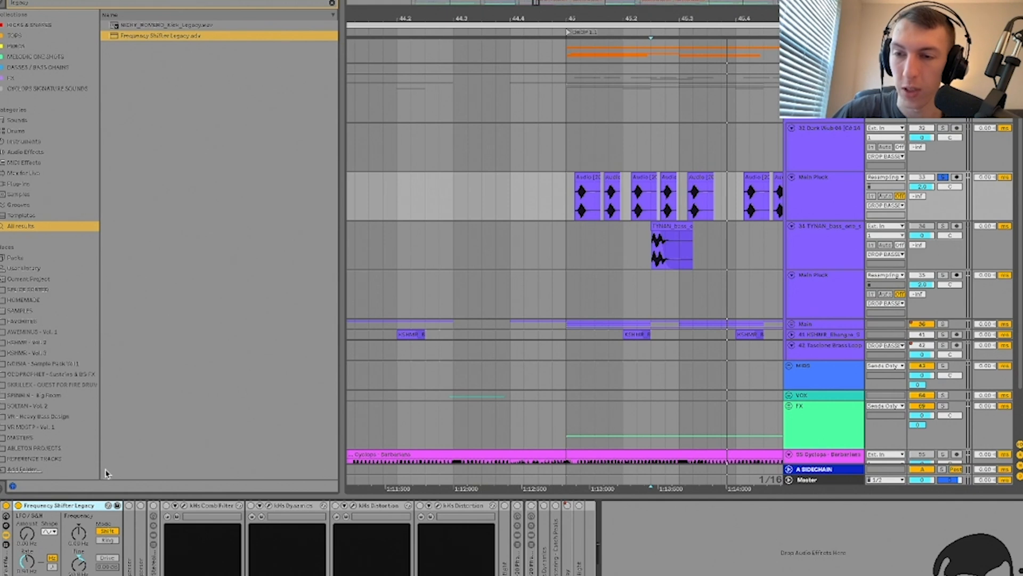
pyautogui.click(118, 506)
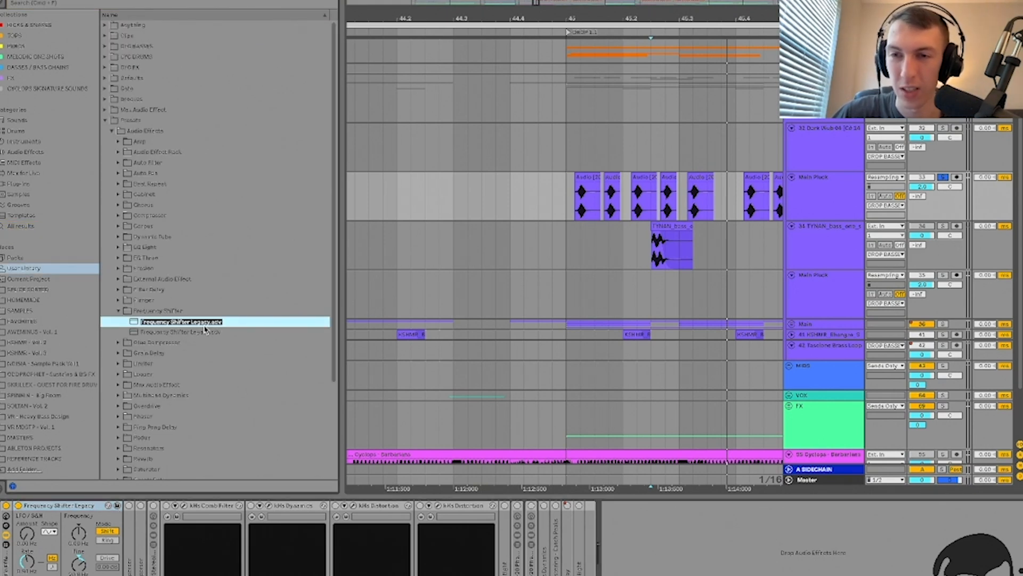
# Step: Keep the new preset name and delete the duplicate Frequency Shifter Legacy-1 preset
pyautogui.click(78, 506)
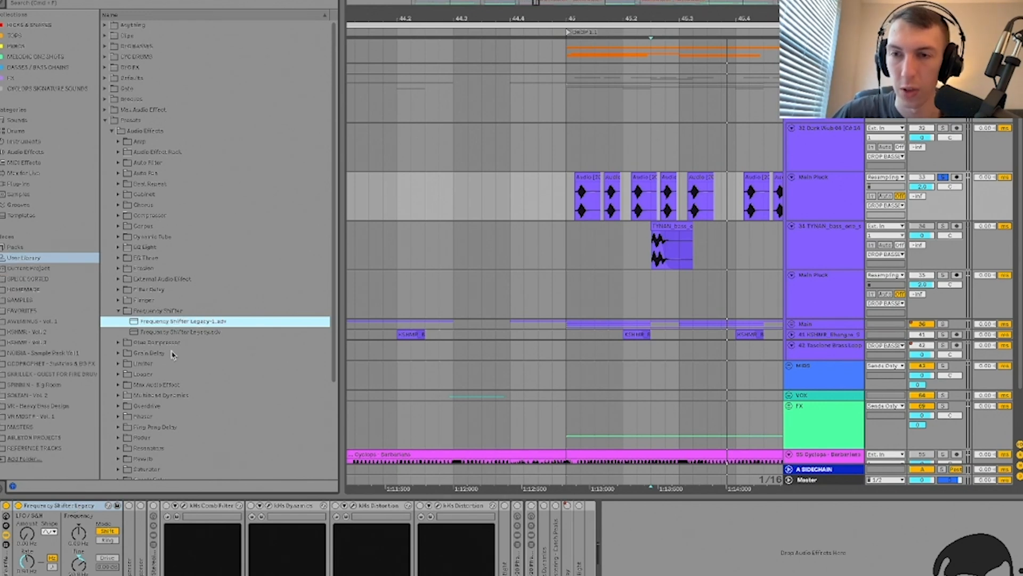
pyautogui.rightClick(180, 322)
pyautogui.click(198, 326)
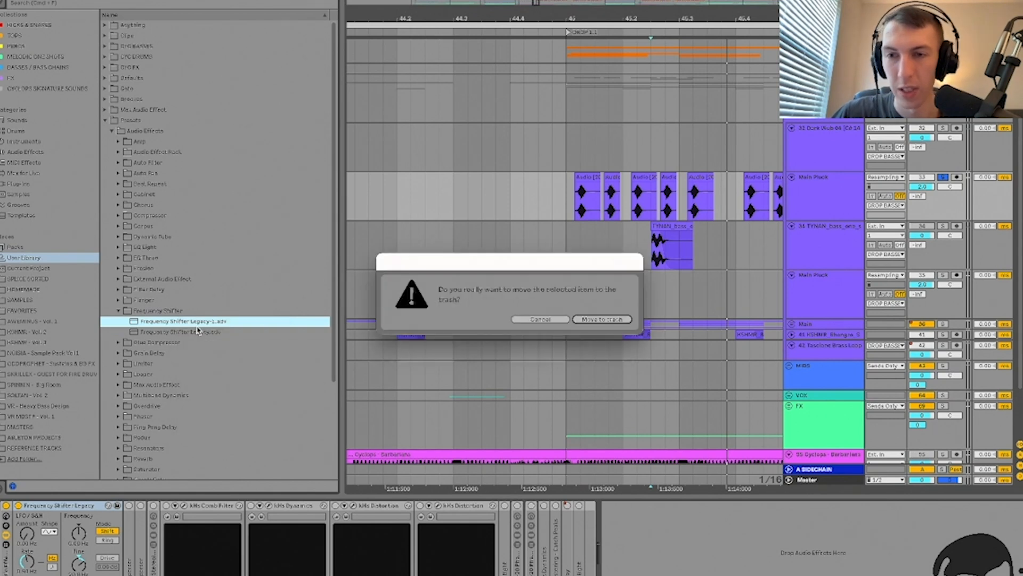
pyautogui.click(591, 319)
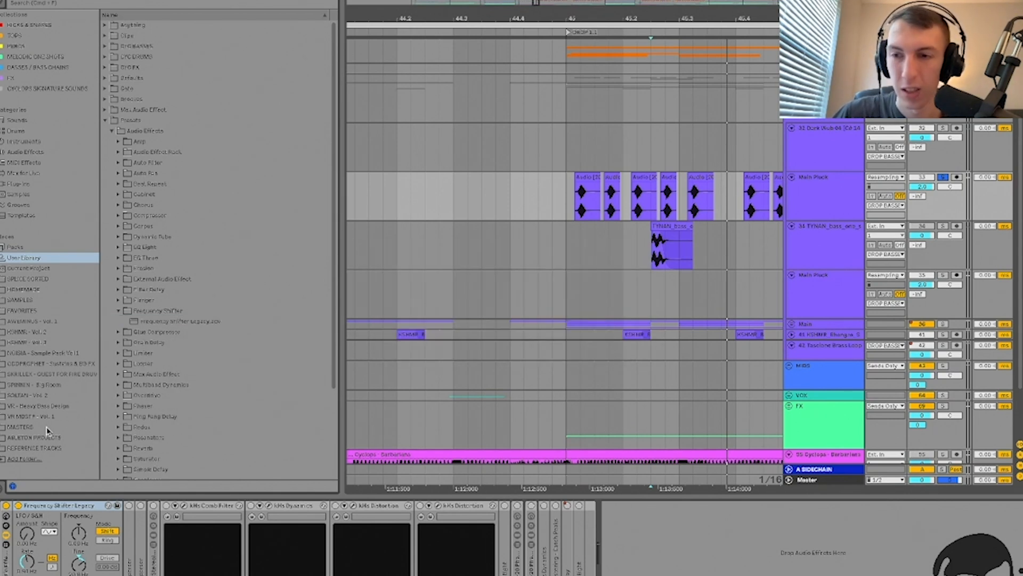
# Step: Unfold Main Pluck's first Disperser, view its plugin window, then fold it again
pyautogui.doubleClick(128, 512)
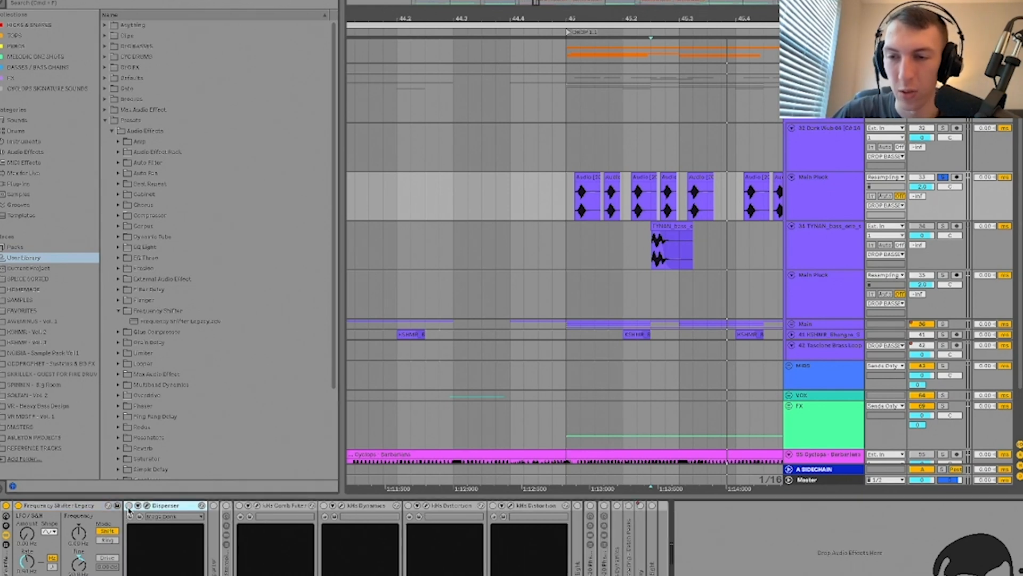
pyautogui.doubleClick(55, 505)
pyautogui.click(48, 505)
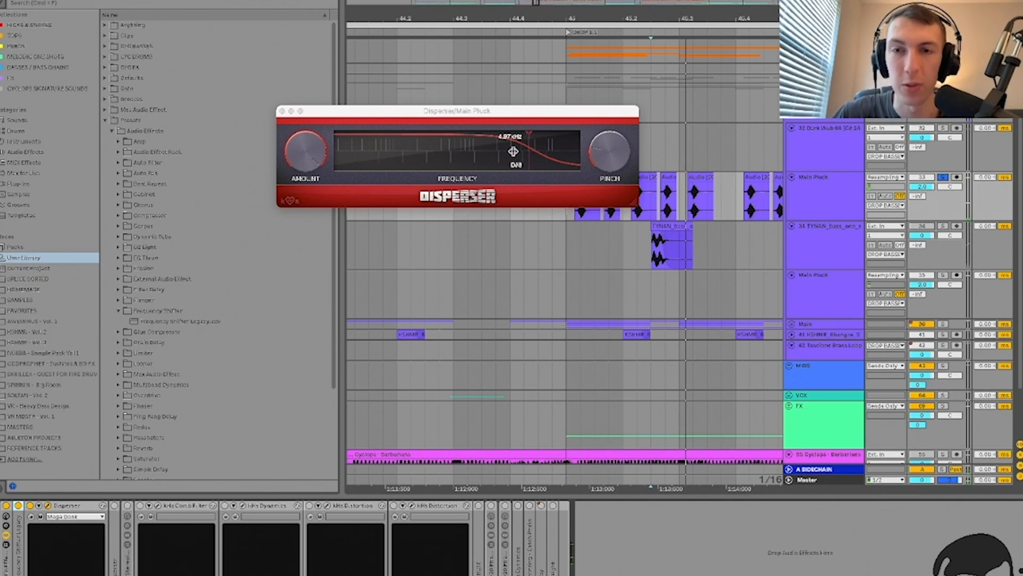
pyautogui.click(48, 506)
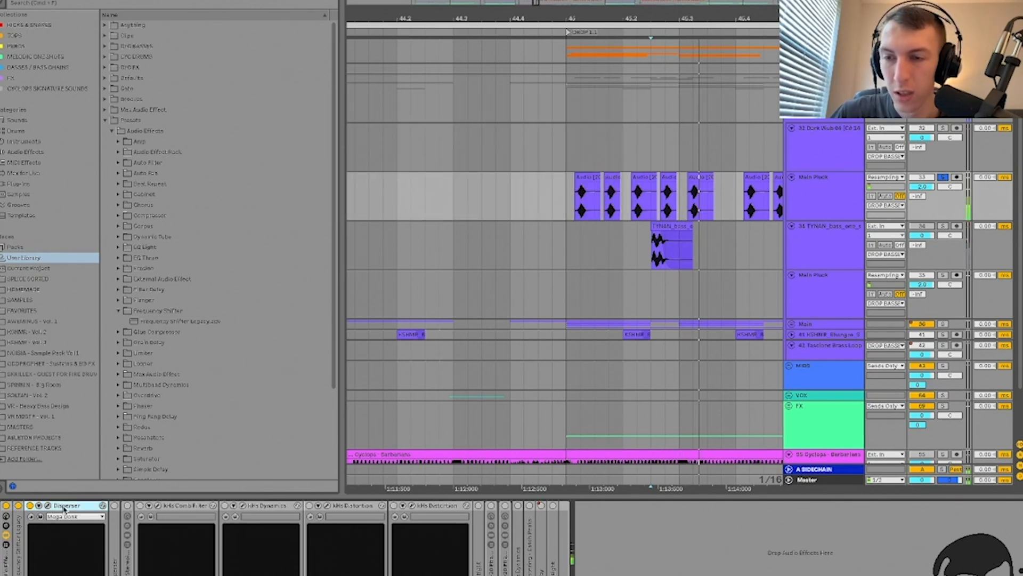
pyautogui.doubleClick(64, 506)
# Step: Open the second Disperser and A/B it, leaving it on at around 4.87 kHz
pyautogui.doubleClick(44, 542)
pyautogui.click(42, 505)
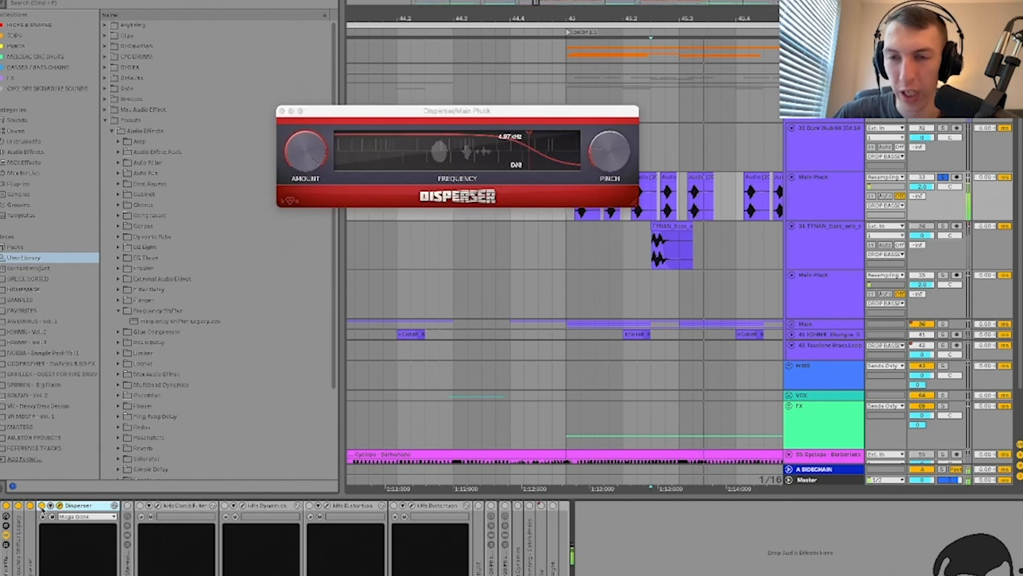
pyautogui.click(41, 506)
pyautogui.click(42, 506)
pyautogui.click(42, 506)
pyautogui.click(30, 505)
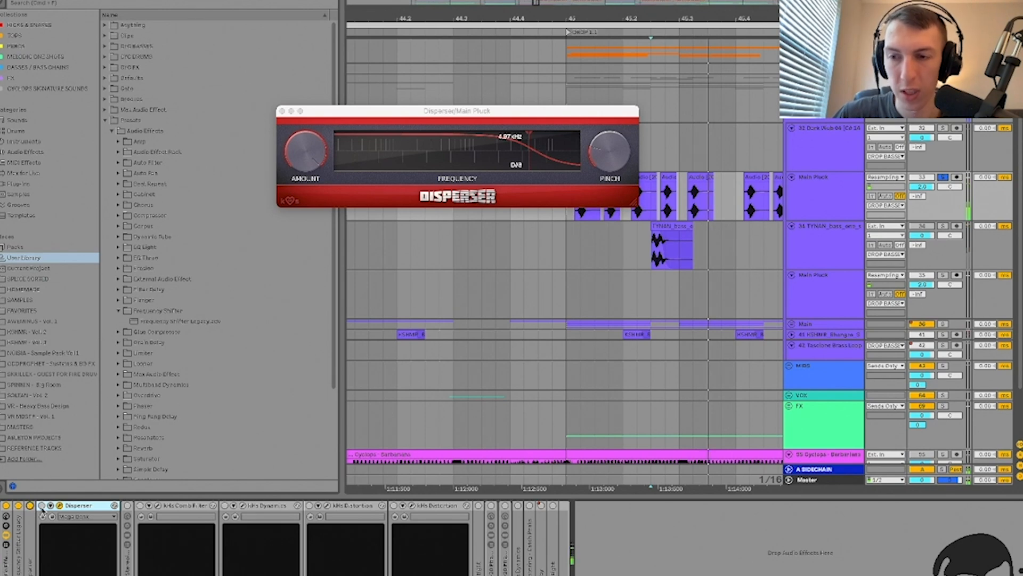
pyautogui.click(42, 507)
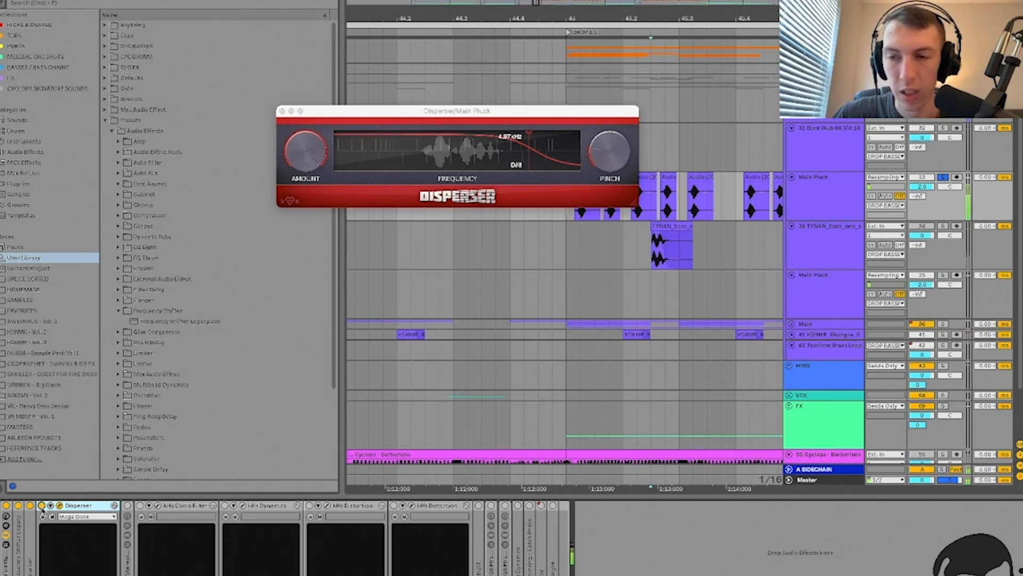
# Step: Delete the Disperser and A/B the VR Stereoizer rack during playback from the Main Pluck clips
pyautogui.click(60, 506)
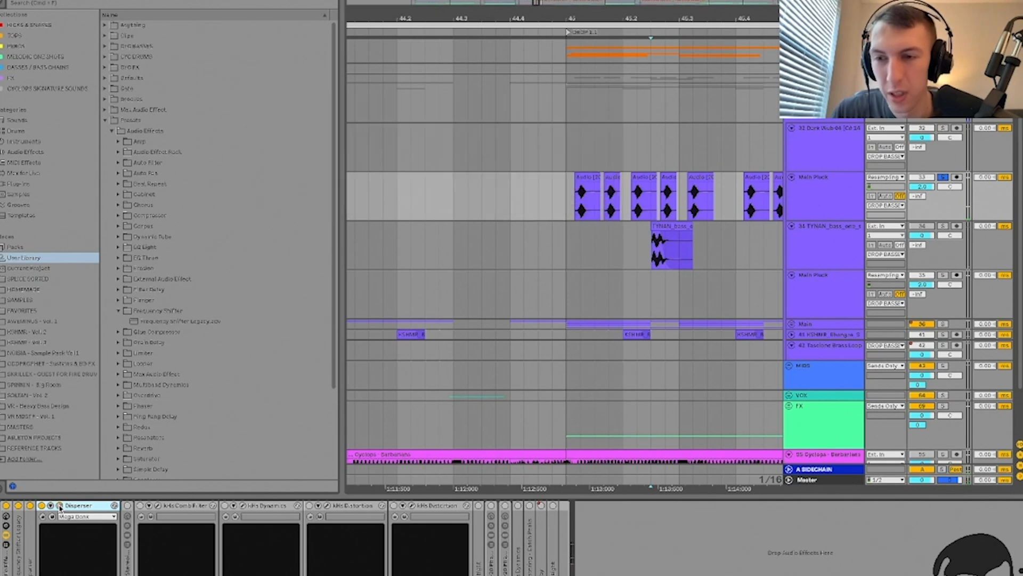
pyautogui.press('Delete')
pyautogui.doubleClick(57, 558)
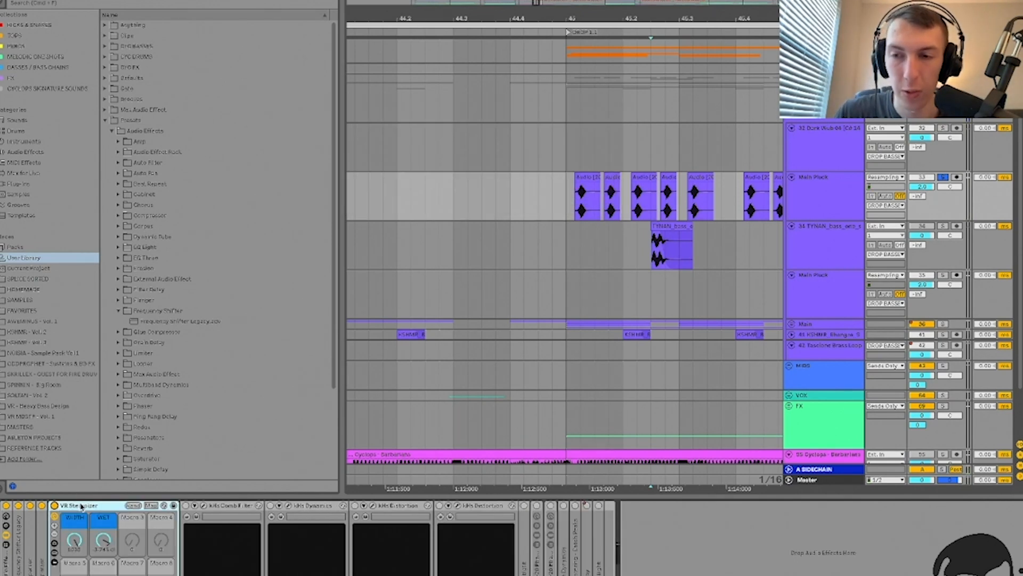
pyautogui.click(574, 199)
pyautogui.press('space')
pyautogui.press('space')
pyautogui.press('space')
pyautogui.press('space')
pyautogui.click(55, 505)
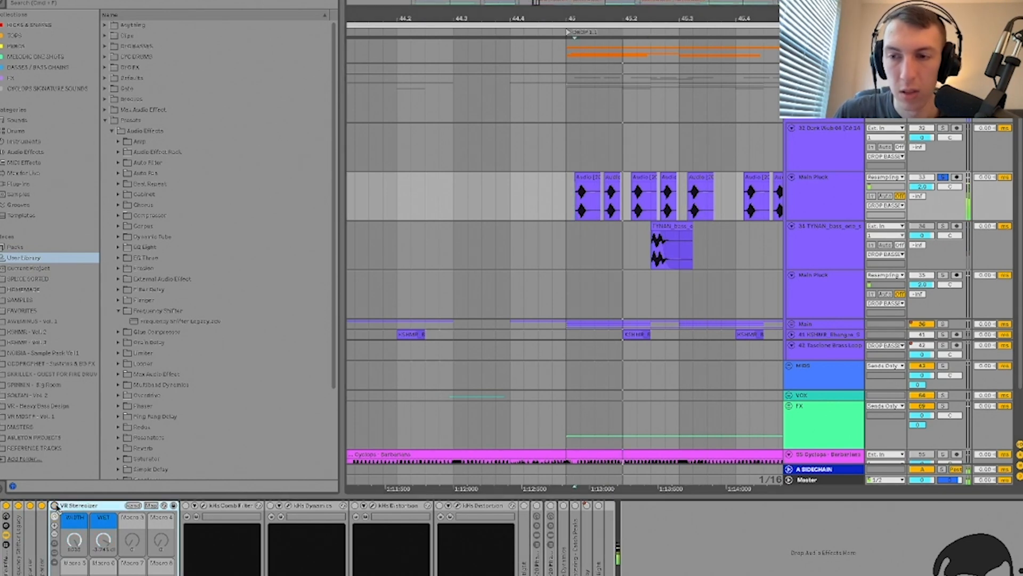
pyautogui.press('space')
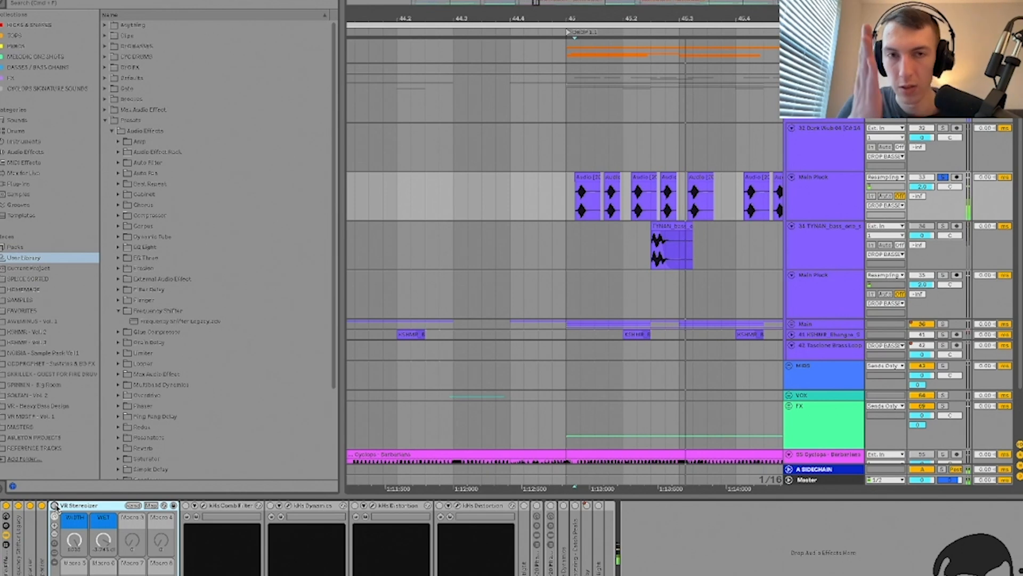
pyautogui.click(55, 506)
pyautogui.press('space')
pyautogui.press('space')
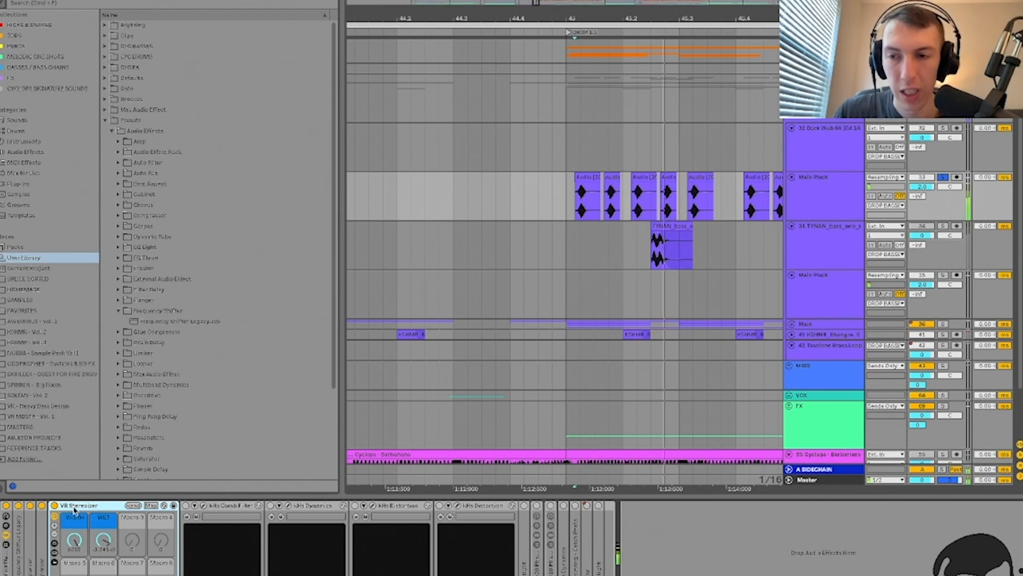
pyautogui.doubleClick(74, 507)
pyautogui.press('space')
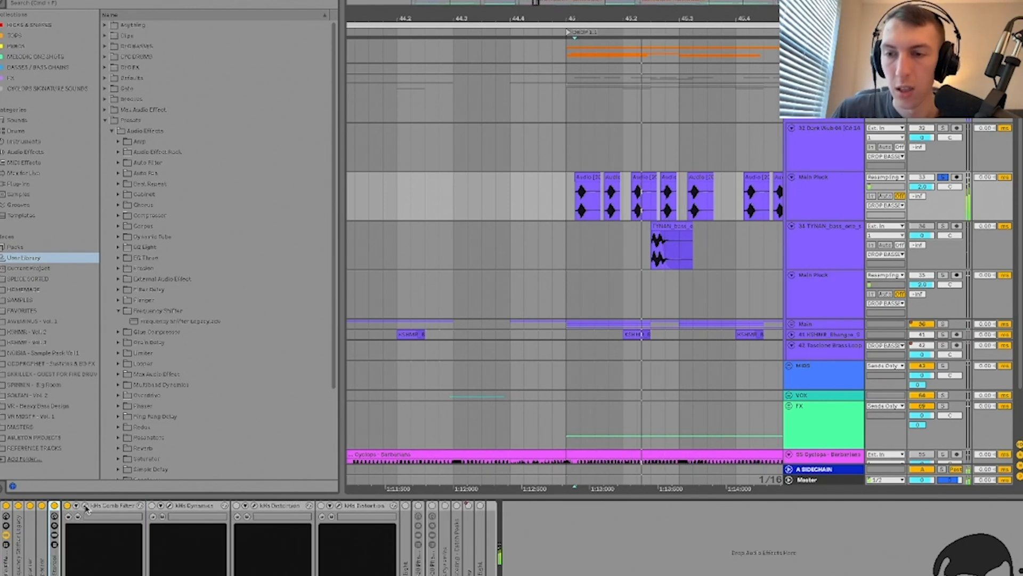
# Step: Set the kHs Comb Filter mix to 100% and its frequency to about 440 Hz
pyautogui.click(84, 505)
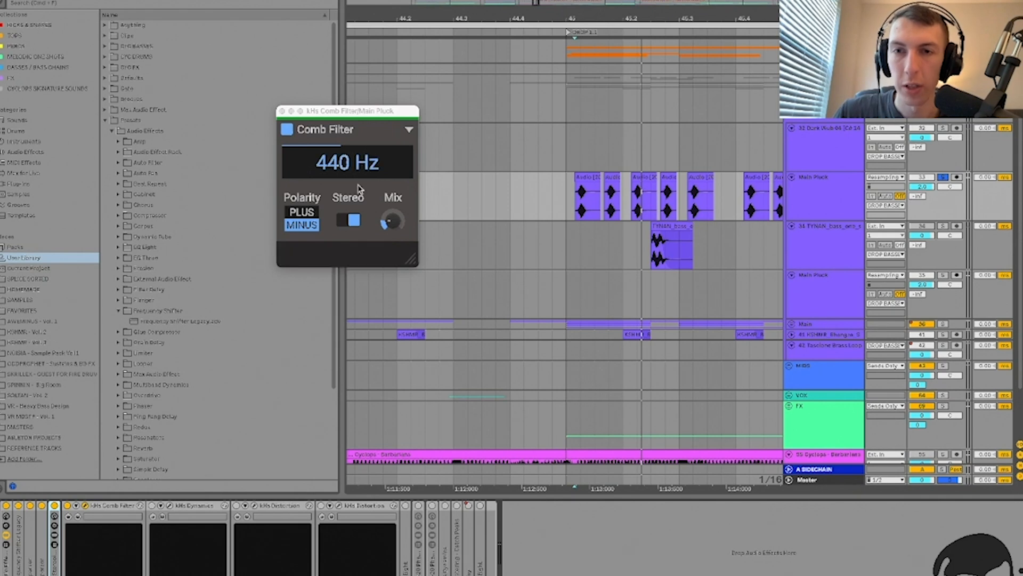
pyautogui.moveTo(390, 221); pyautogui.dragTo(397, 208)
pyautogui.press('space')
pyautogui.press('space')
pyautogui.press('space')
pyautogui.press('space')
pyautogui.press('space')
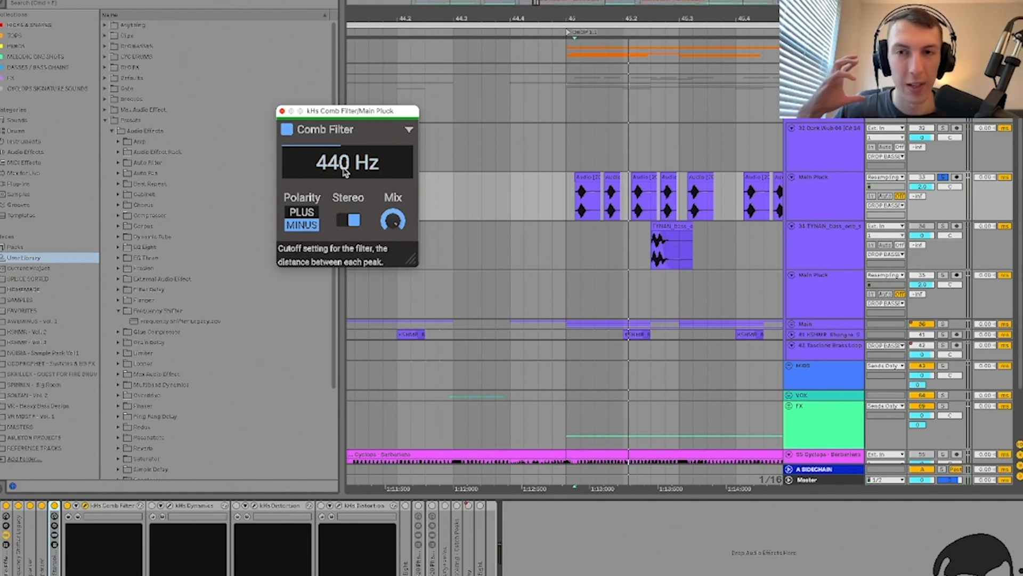
pyautogui.moveTo(345, 171)
pyautogui.mouseDown()
pyautogui.moveTo(345, 126)
pyautogui.moveTo(346, 166)
pyautogui.mouseUp()
pyautogui.moveTo(393, 220)
pyautogui.mouseDown()
pyautogui.moveTo(393, 240)
pyautogui.moveTo(393, 193)
pyautogui.moveTo(394, 233)
pyautogui.mouseUp()
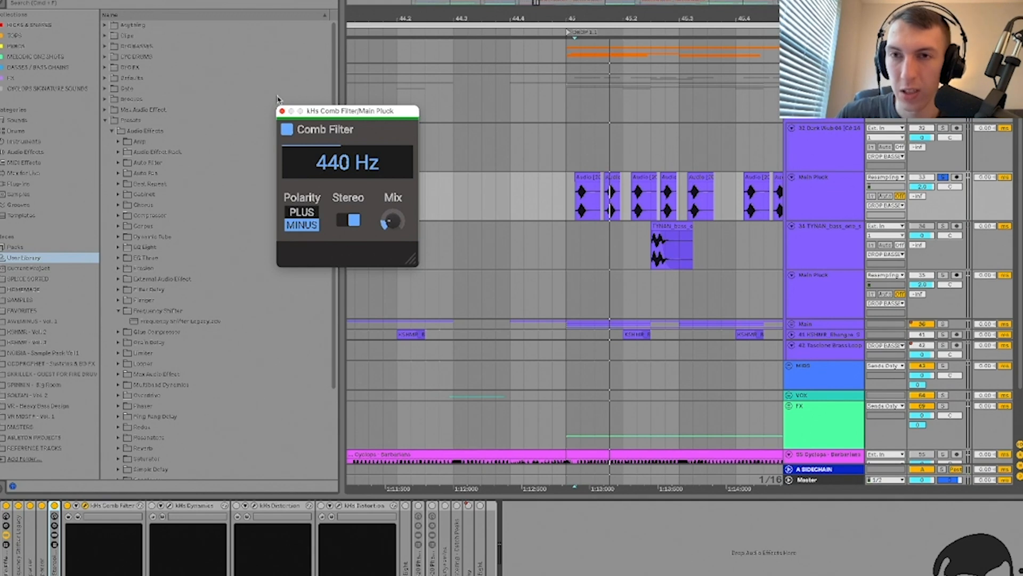
pyautogui.click(282, 111)
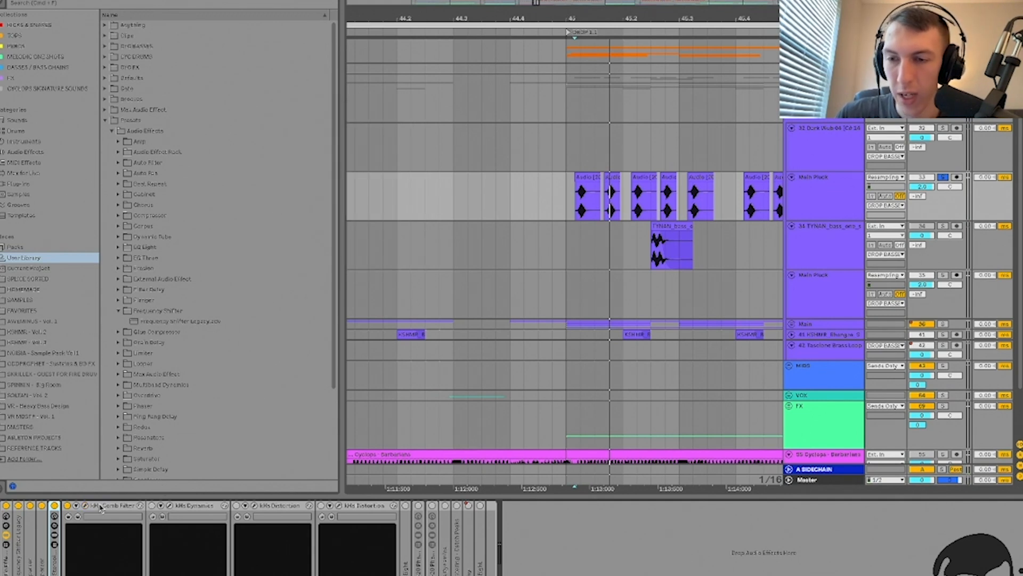
# Step: Bend Main Pluck's kHs Dynamics curve toward upward compression and play it back
pyautogui.doubleClick(123, 508)
pyautogui.click(97, 505)
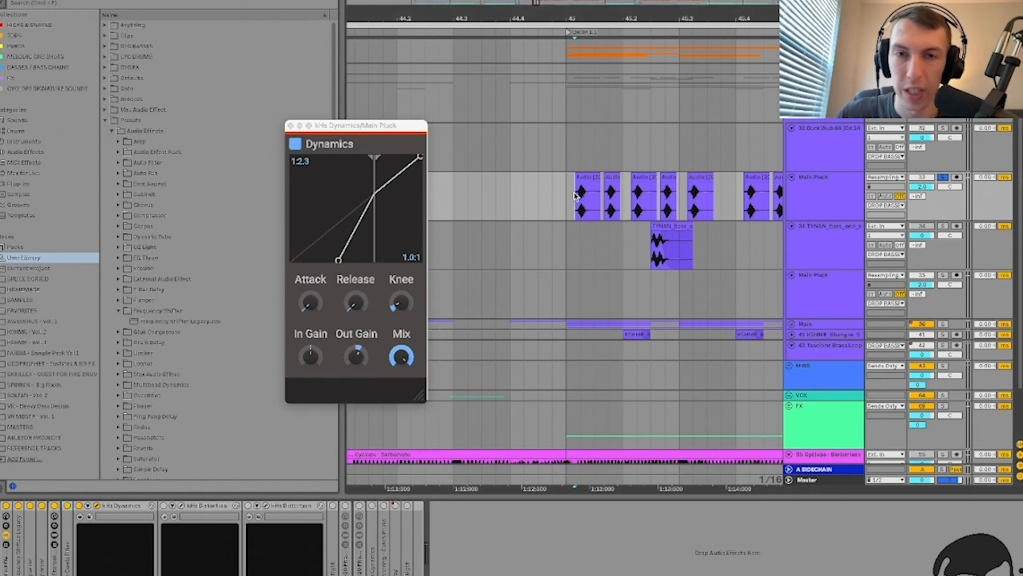
pyautogui.scroll(2, 575, 196)
pyautogui.hscroll(1, 576, 196)
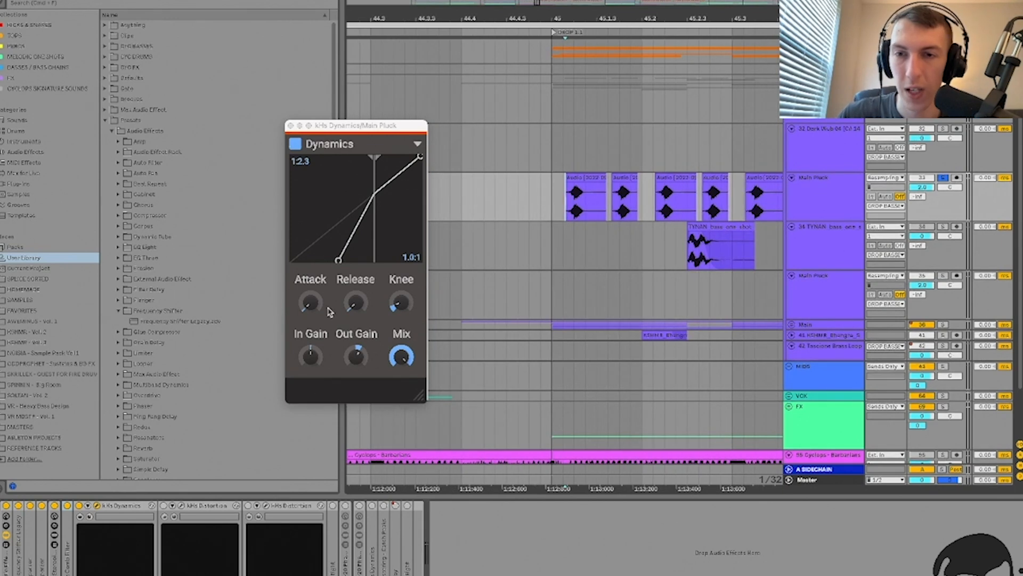
pyautogui.moveTo(339, 260); pyautogui.dragTo(338, 260)
pyautogui.hscroll(4, 544, 201)
pyautogui.scroll(-1, 544, 201)
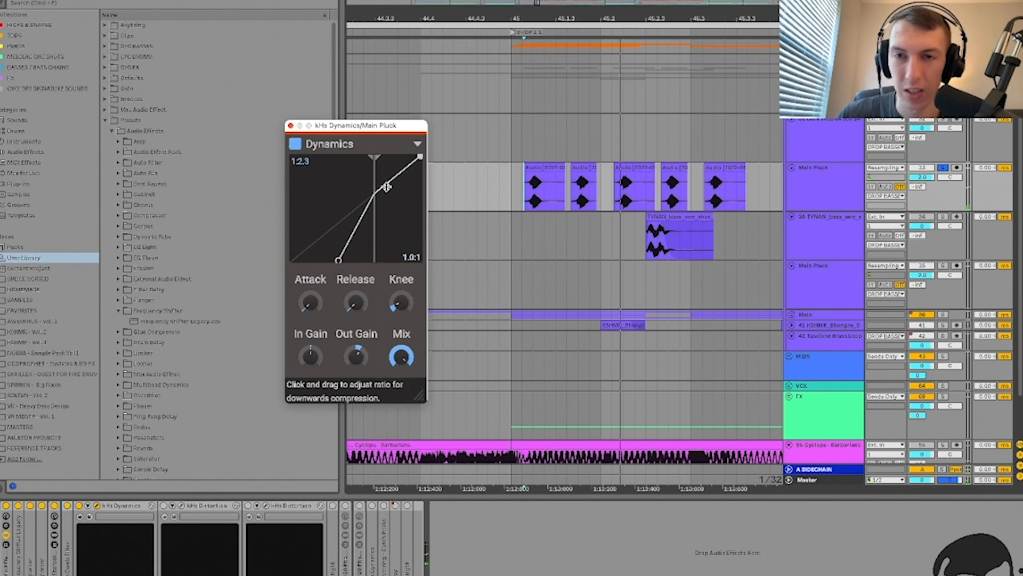
pyautogui.click(532, 201)
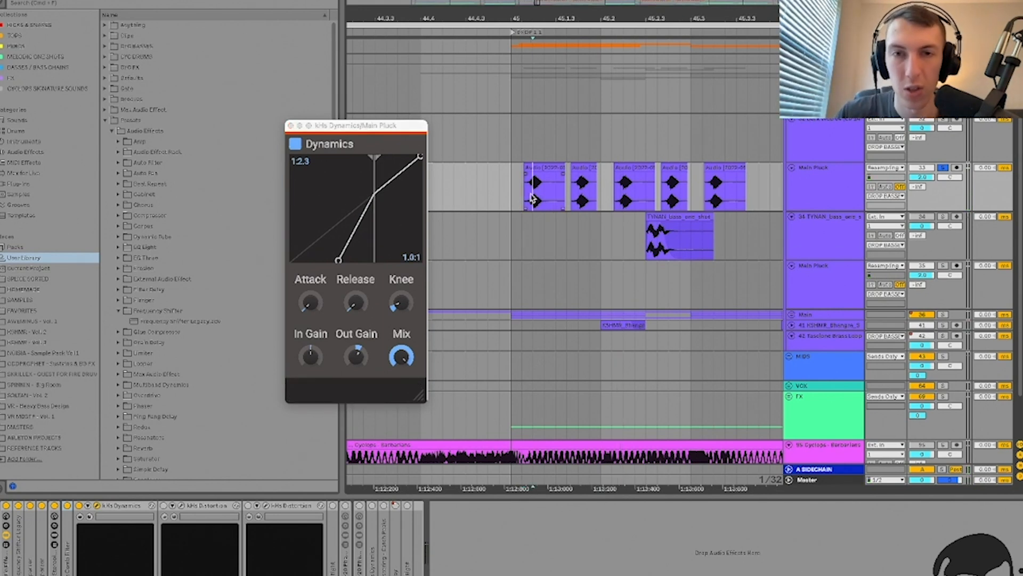
pyautogui.press('space')
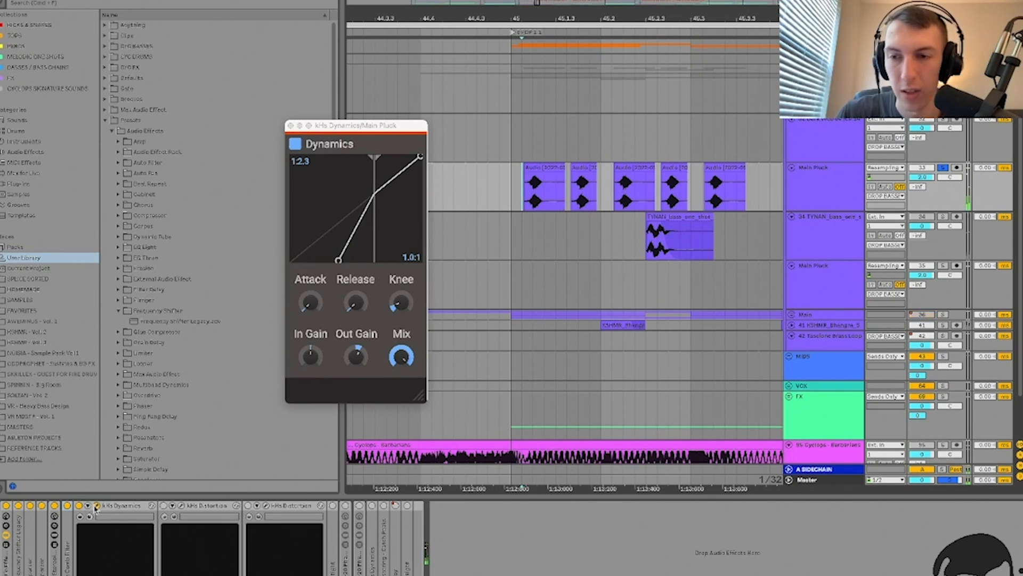
# Step: Delete the kHs Dynamics and the first kHs Distortion from Main Pluck's chain
pyautogui.click(89, 510)
pyautogui.press('Delete')
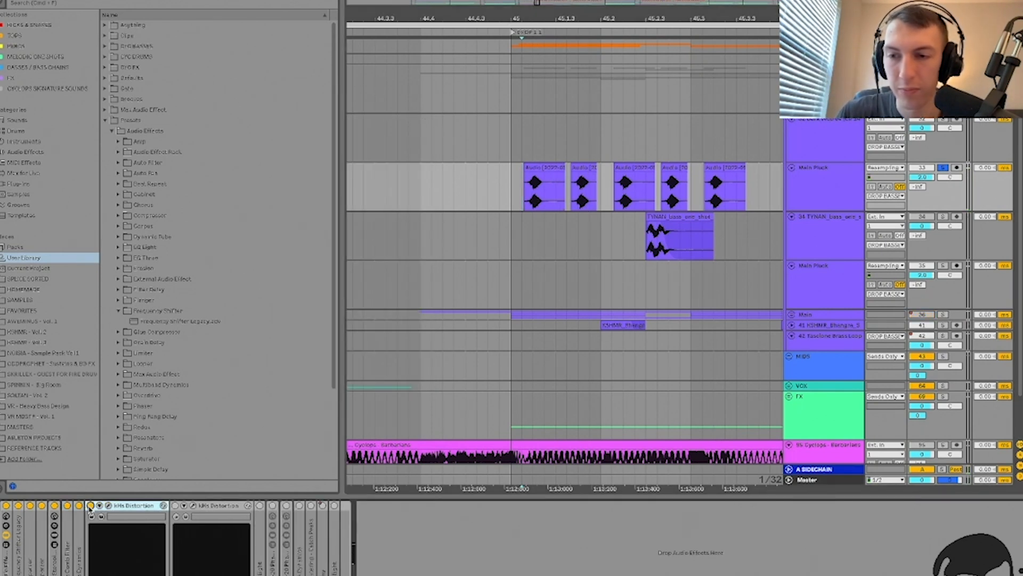
pyautogui.click(109, 505)
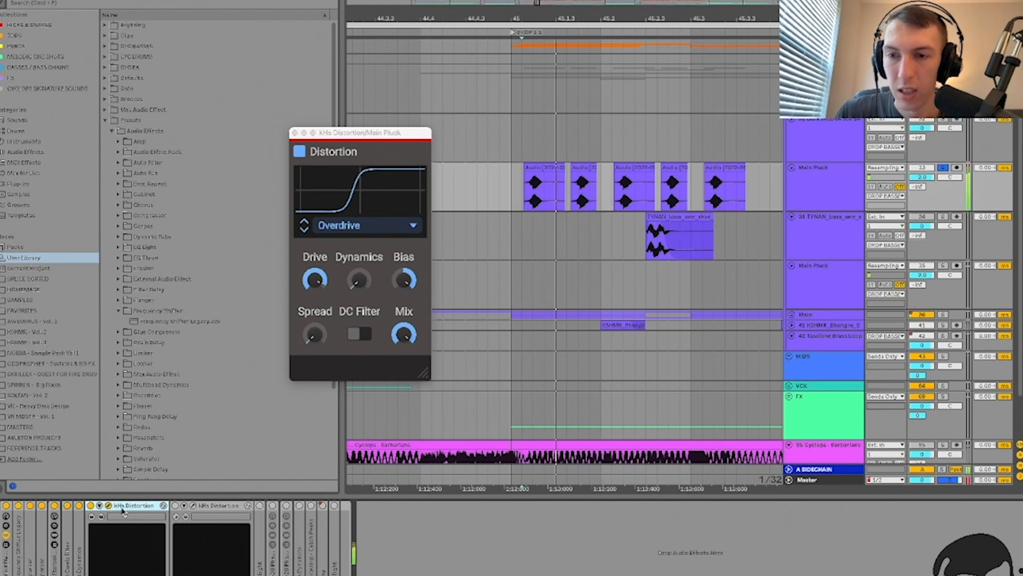
pyautogui.click(315, 279)
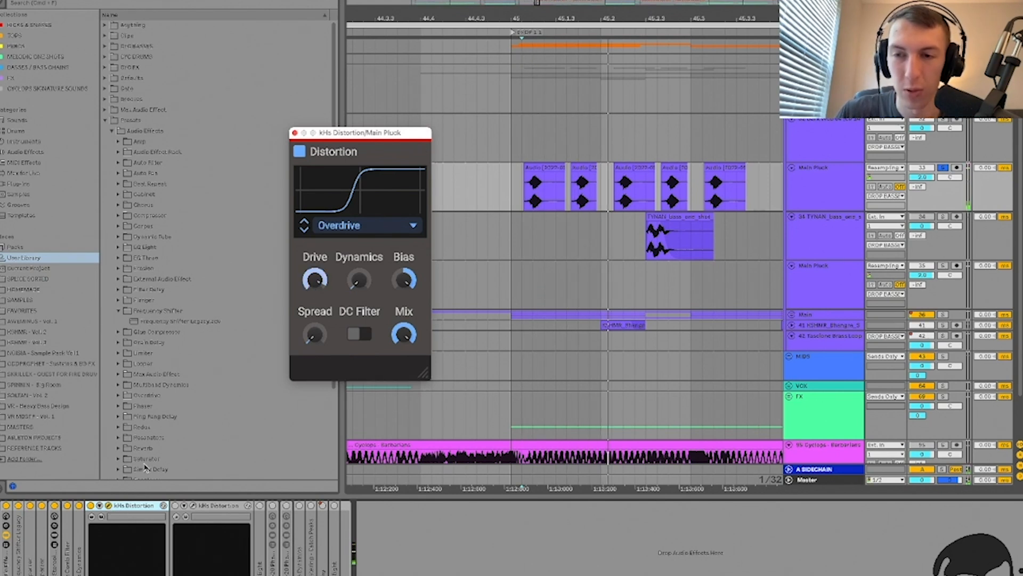
pyautogui.click(102, 510)
pyautogui.press('Delete')
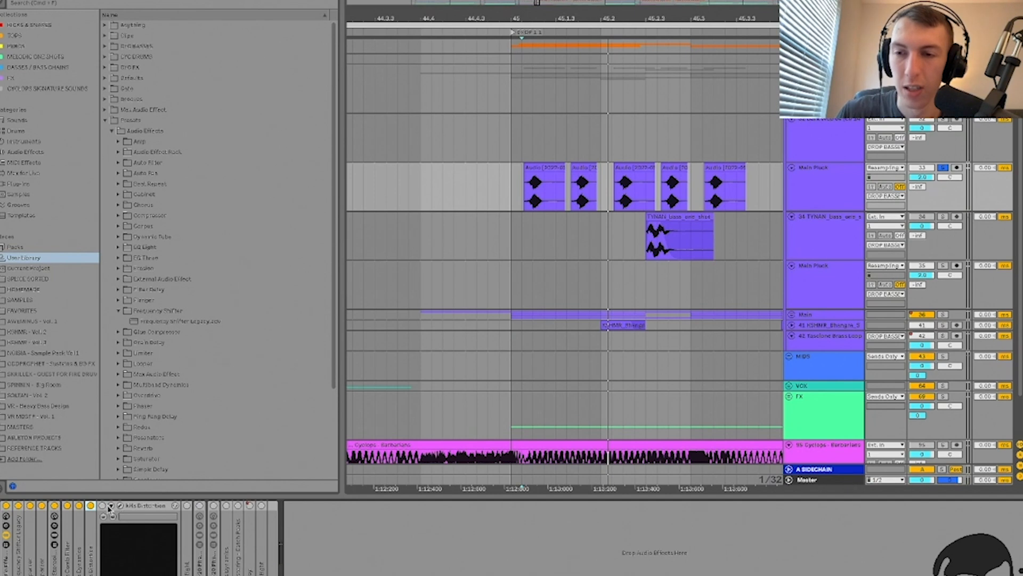
# Step: Check the remaining kHs Distortion's Drive (about +4.36 dB), fold it, and unfold EQ Eight
pyautogui.click(120, 505)
pyautogui.click(307, 290)
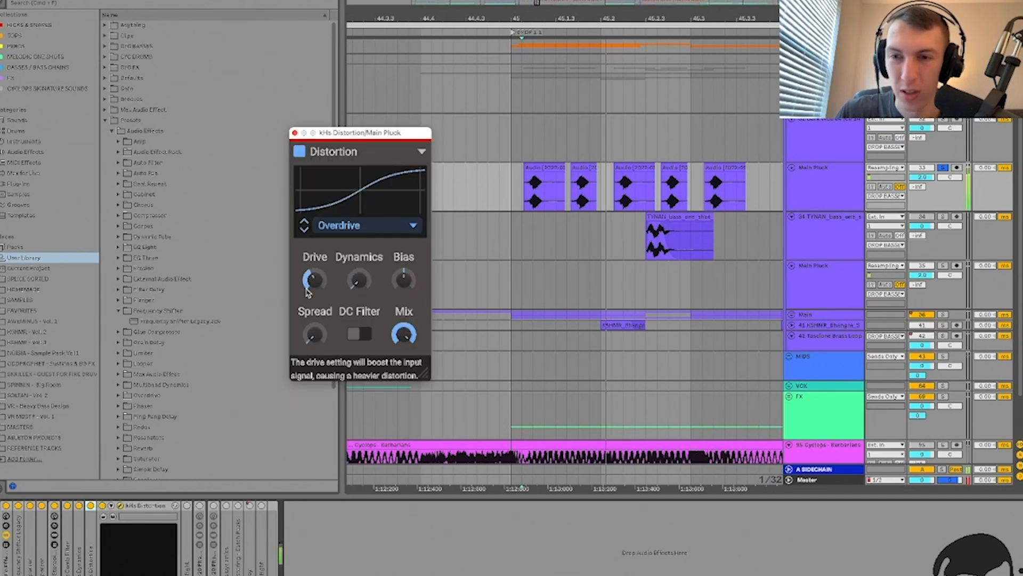
pyautogui.click(120, 506)
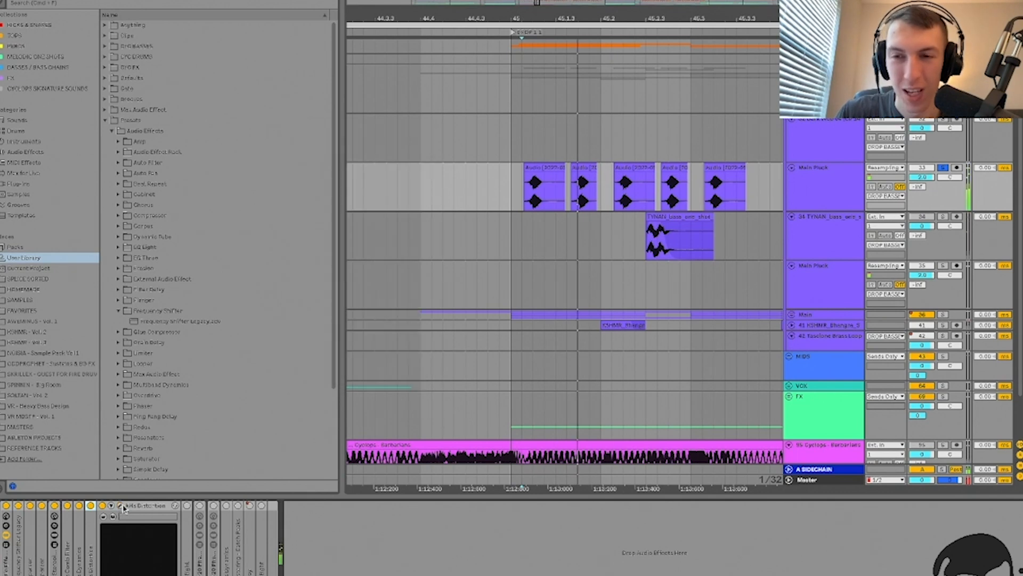
pyautogui.doubleClick(127, 506)
pyautogui.doubleClick(113, 532)
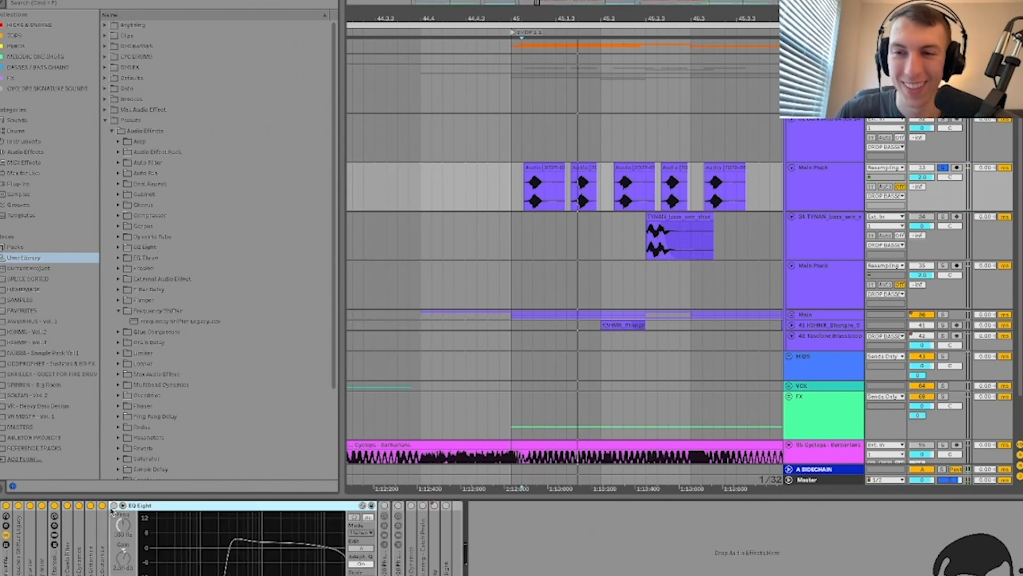
# Step: Switch on EQ Eight and audition its highest band, then fold the device
pyautogui.click(114, 505)
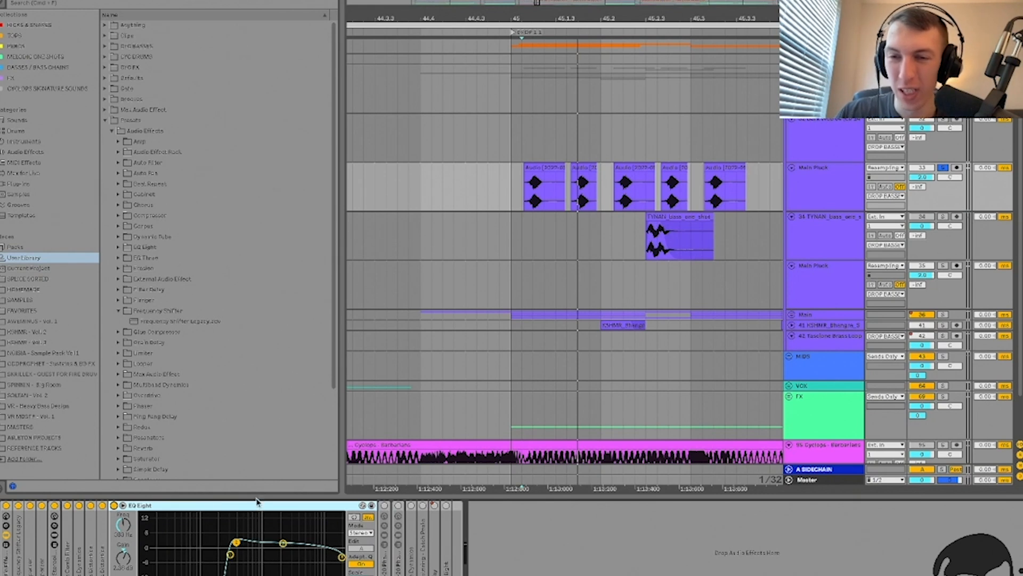
pyautogui.press('space')
pyautogui.press('space')
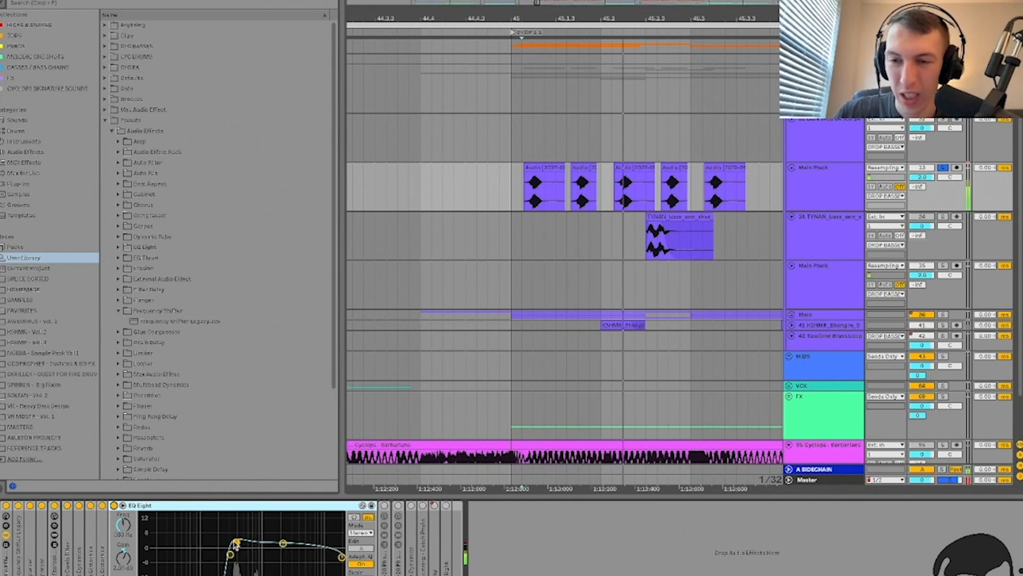
pyautogui.press('space')
pyautogui.press('space')
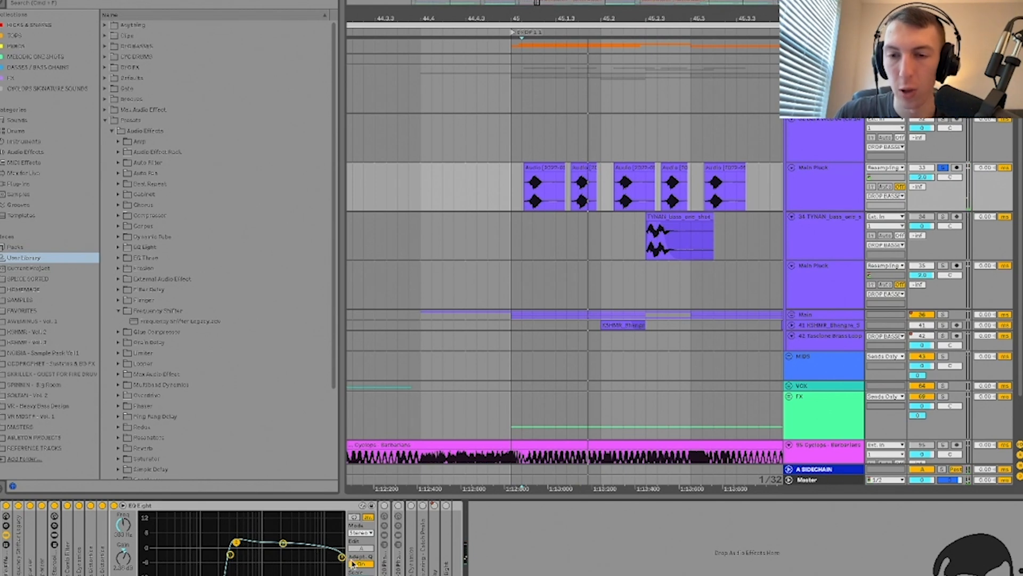
pyautogui.click(342, 557)
pyautogui.press('space')
pyautogui.press('space')
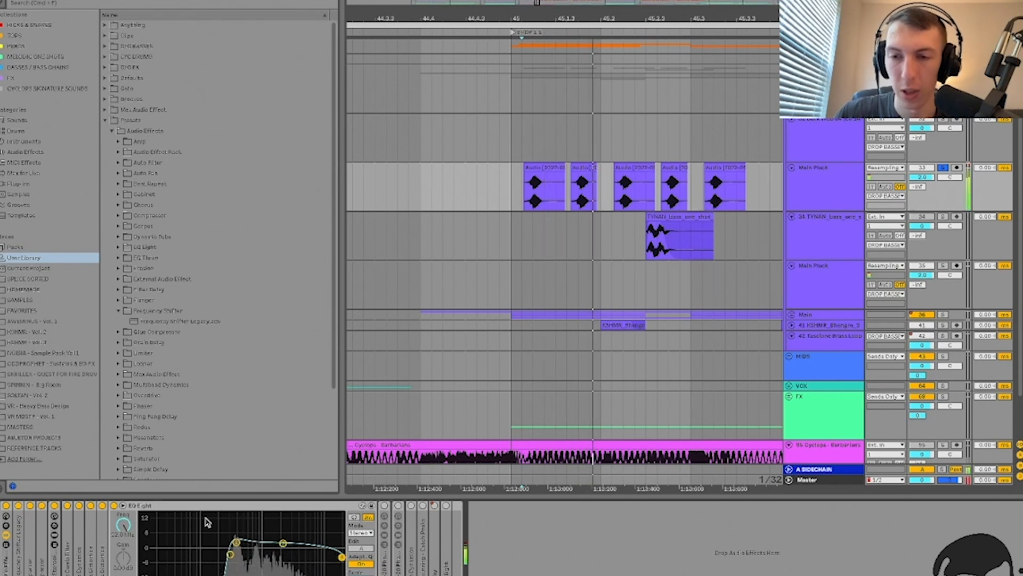
pyautogui.doubleClick(149, 507)
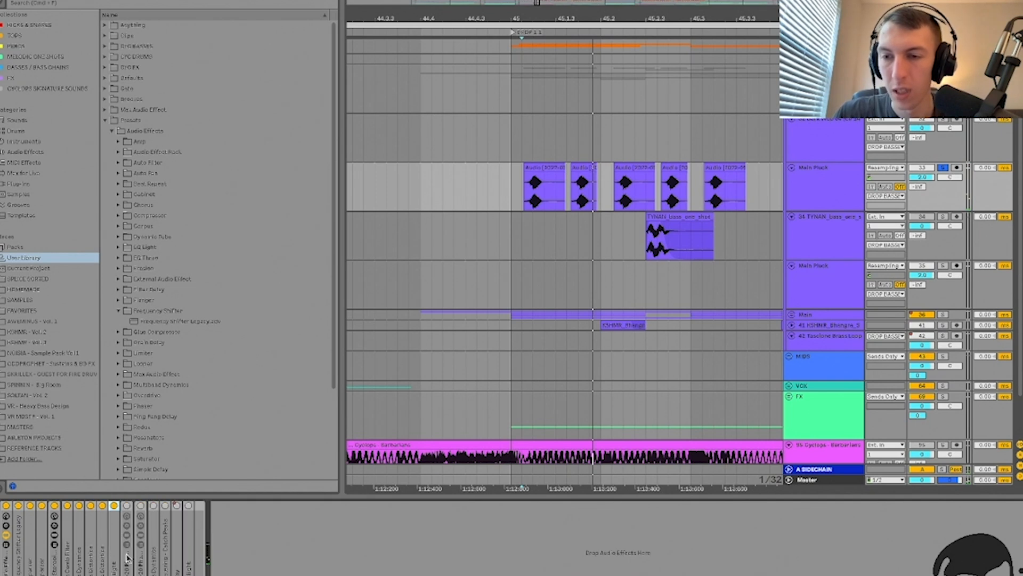
# Step: Enable both RC-20 Phattener racks while auditioning the saturation
pyautogui.doubleClick(128, 544)
pyautogui.click(128, 508)
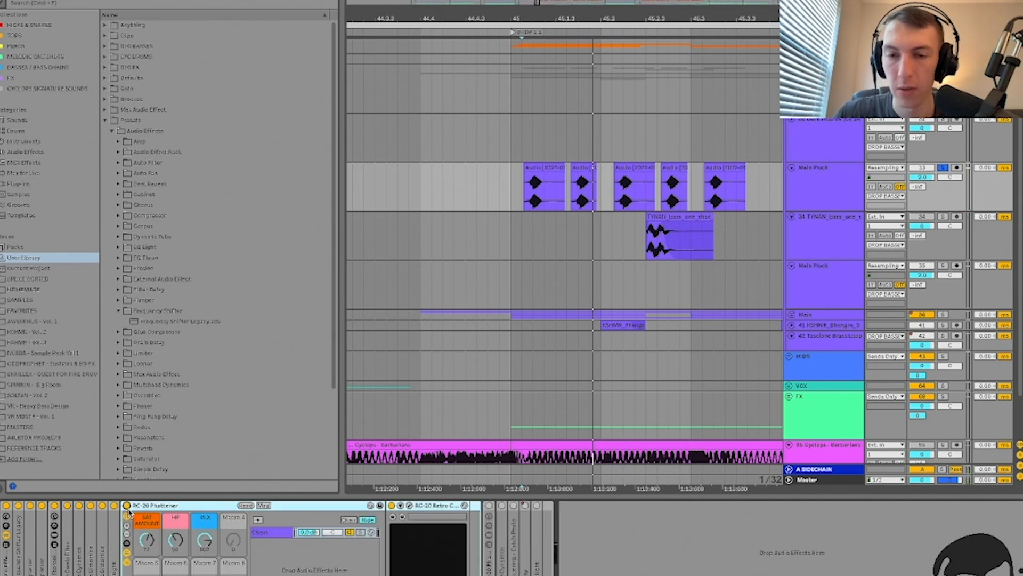
pyautogui.press('space')
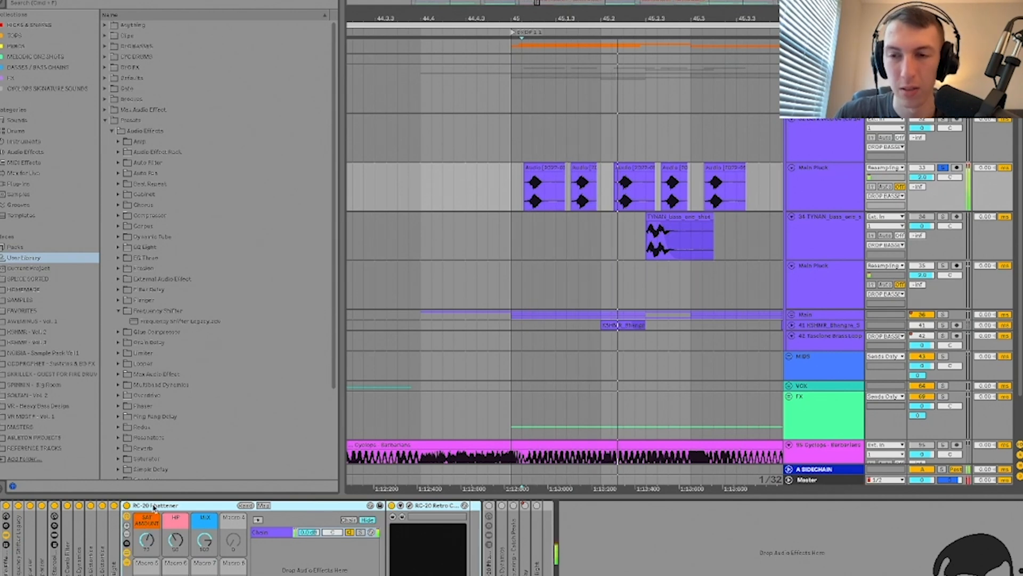
pyautogui.doubleClick(151, 506)
pyautogui.doubleClick(142, 557)
pyautogui.click(141, 505)
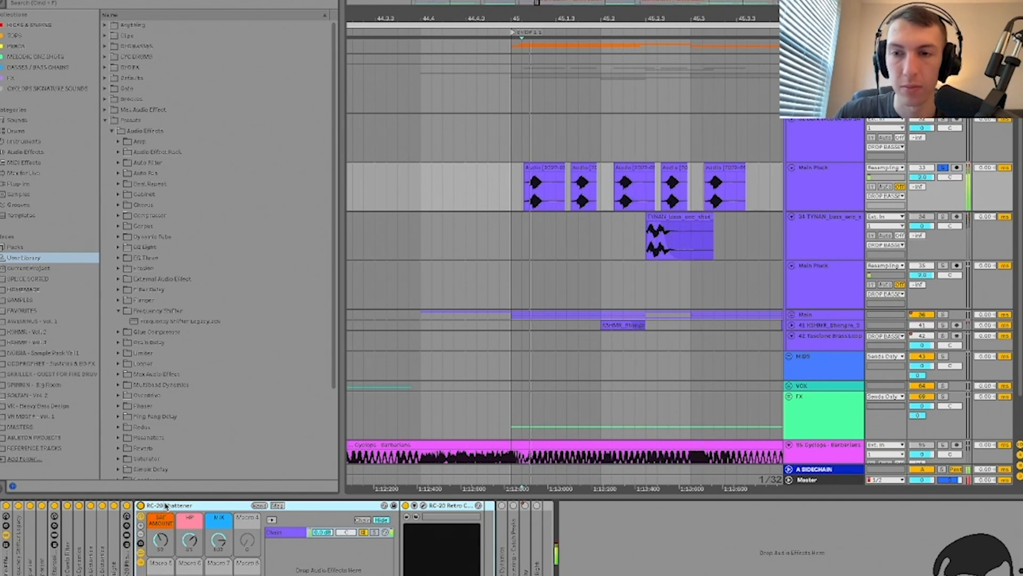
pyautogui.doubleClick(166, 505)
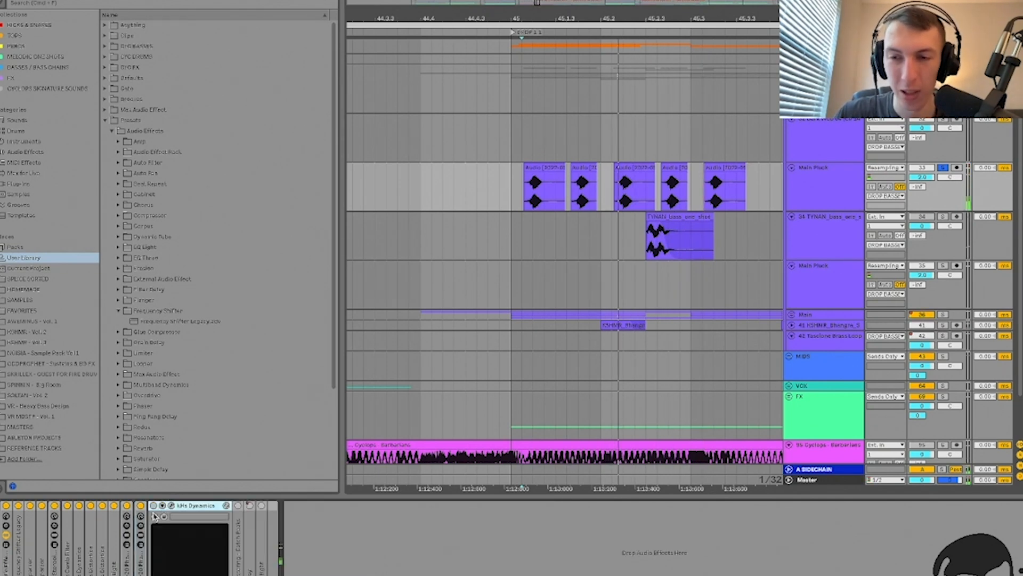
# Step: Audition and delete kHs Dynamics, then unfold the Mastering - Catch Peaks compressor
pyautogui.click(165, 506)
pyautogui.click(163, 506)
pyautogui.click(171, 505)
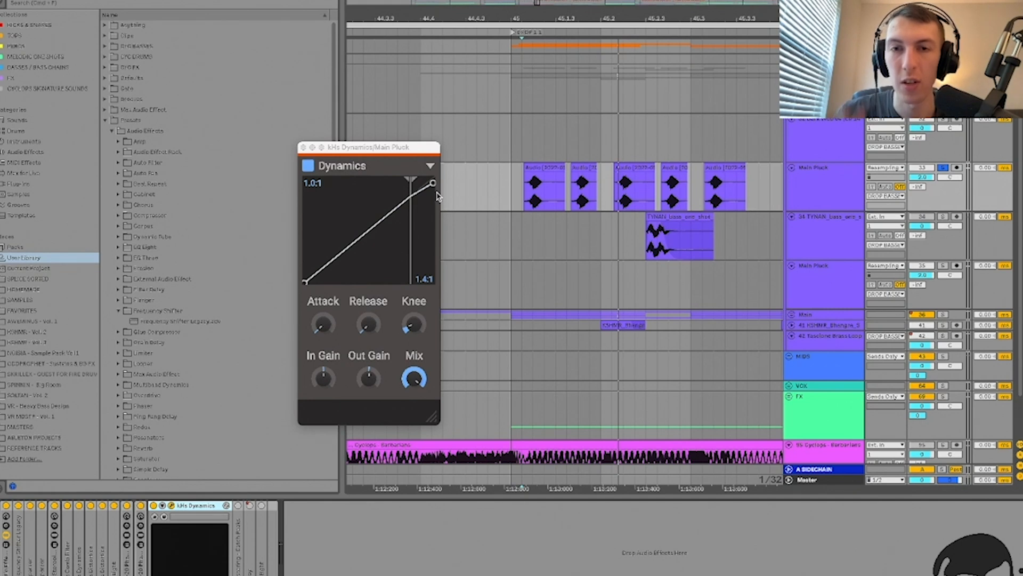
pyautogui.press('space')
pyautogui.press('BackSpace')
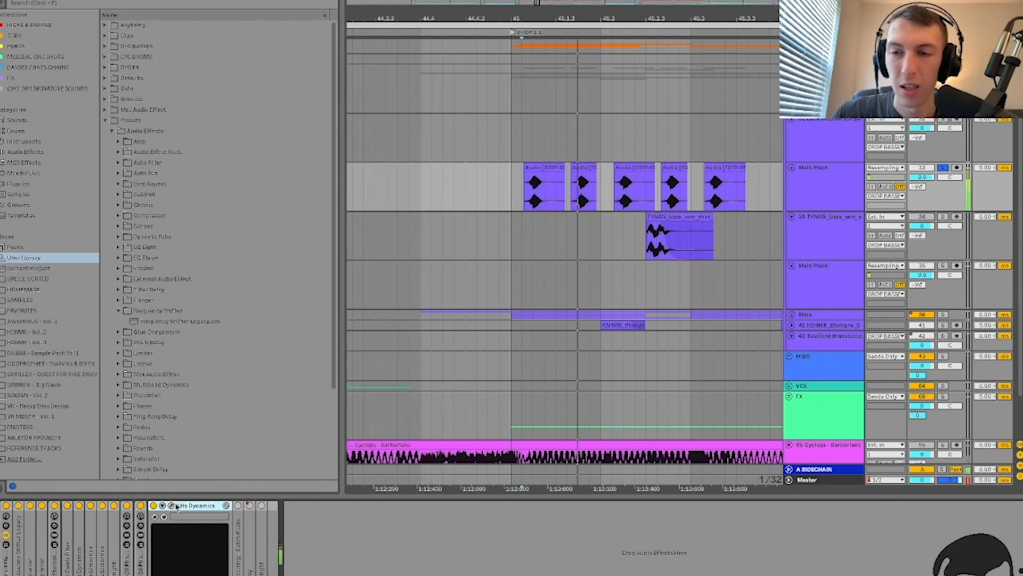
pyautogui.doubleClick(165, 546)
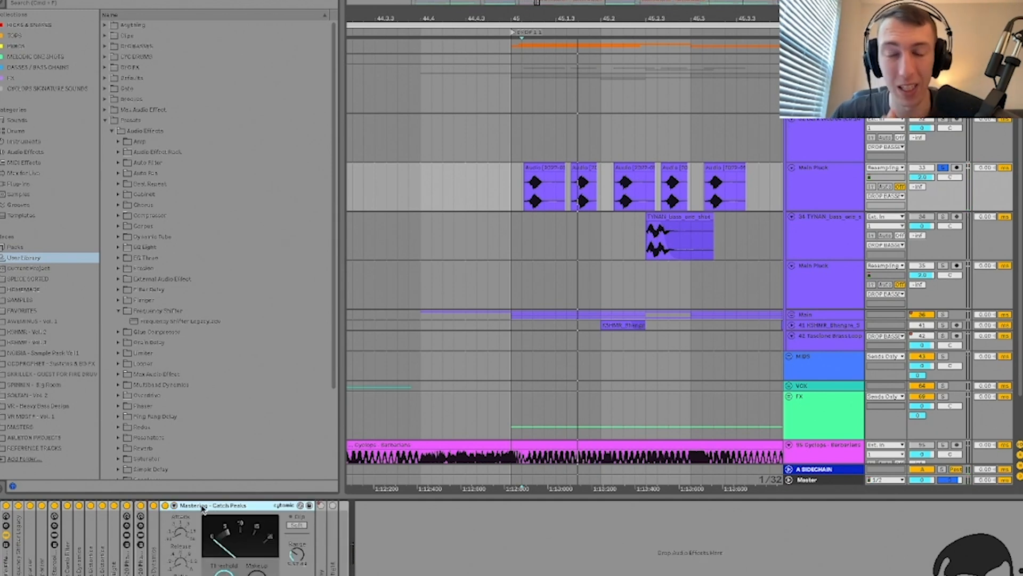
# Step: Search the browser for 'catch' and add Mastering - Catch Peaks.adv after the existing devices
pyautogui.press('super+f')
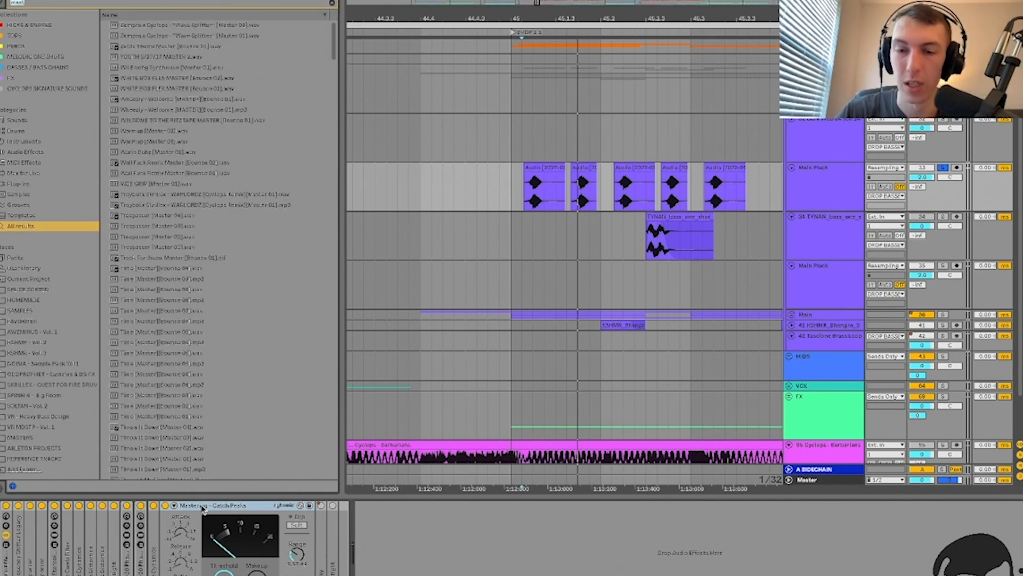
pyautogui.write('catch')
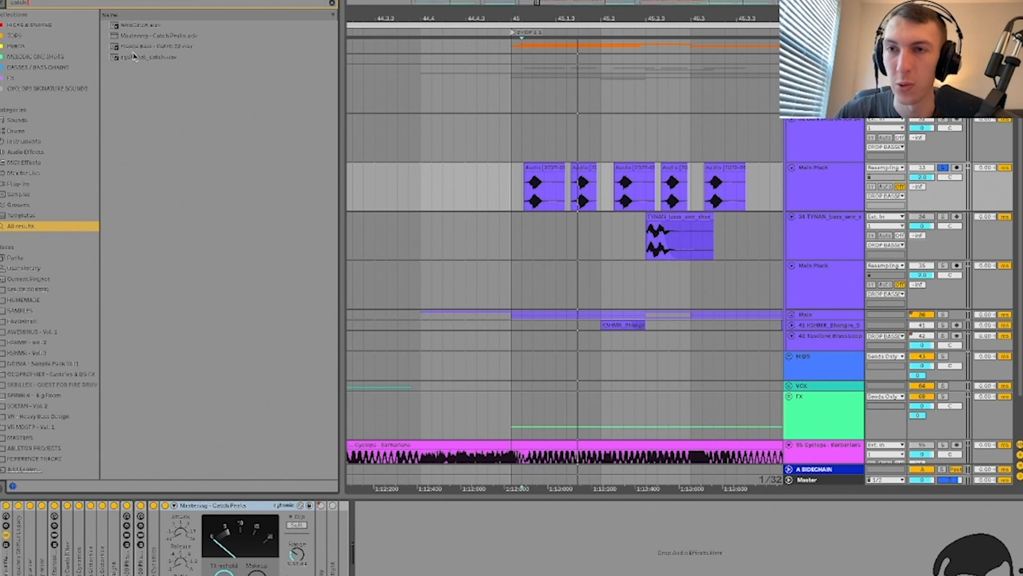
pyautogui.moveTo(158, 37); pyautogui.dragTo(168, 49)
pyautogui.moveTo(449, 541); pyautogui.dragTo(451, 544)
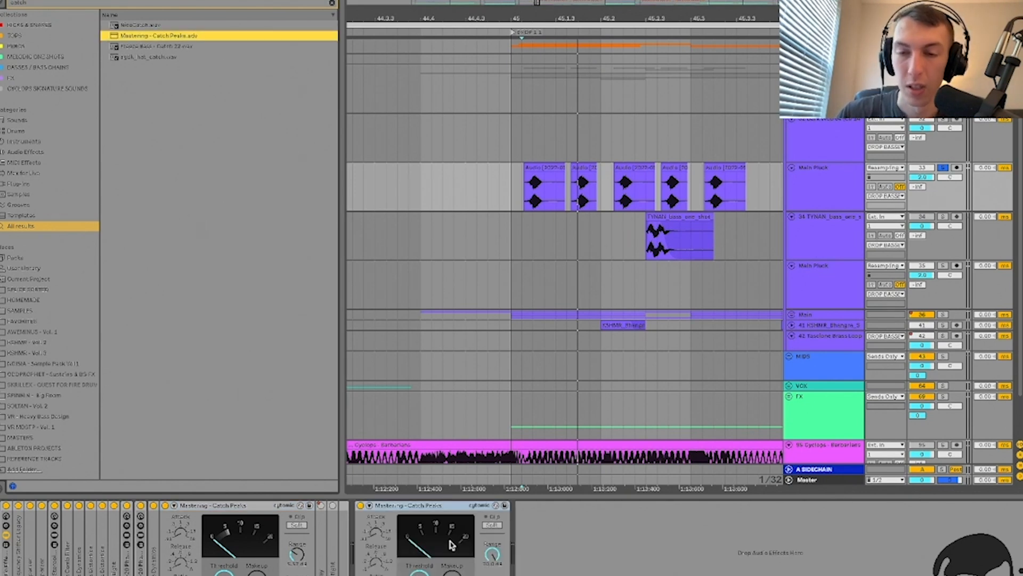
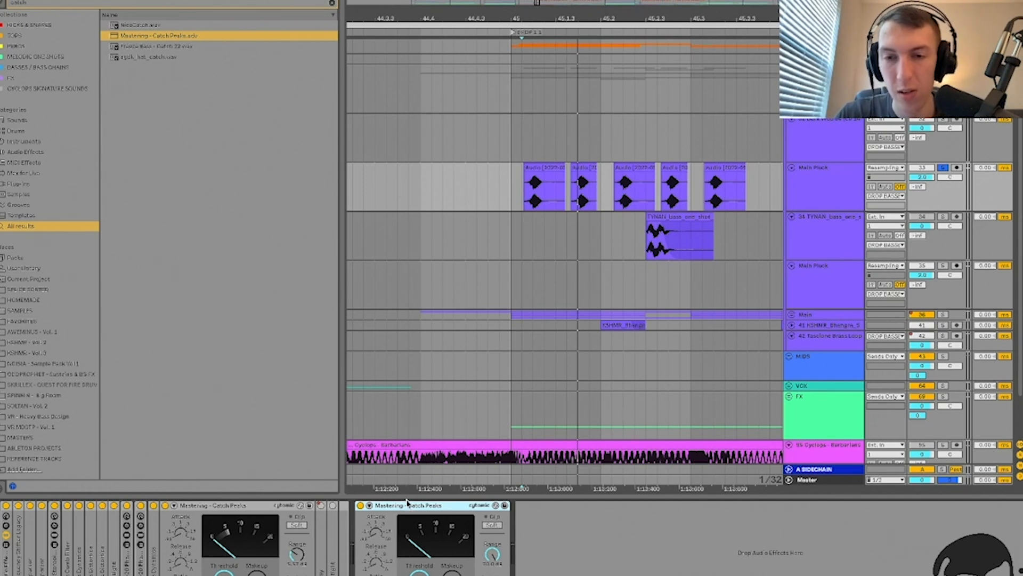
# Step: Delete the duplicate Catch Peaks compressor, then switch on EQ Eight and select its third band
pyautogui.press('Delete')
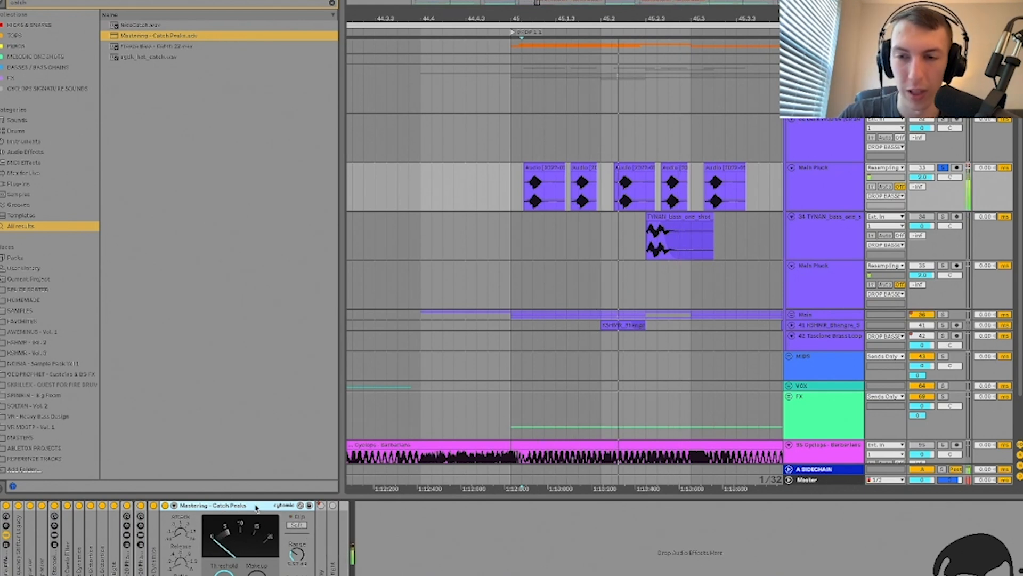
pyautogui.doubleClick(249, 507)
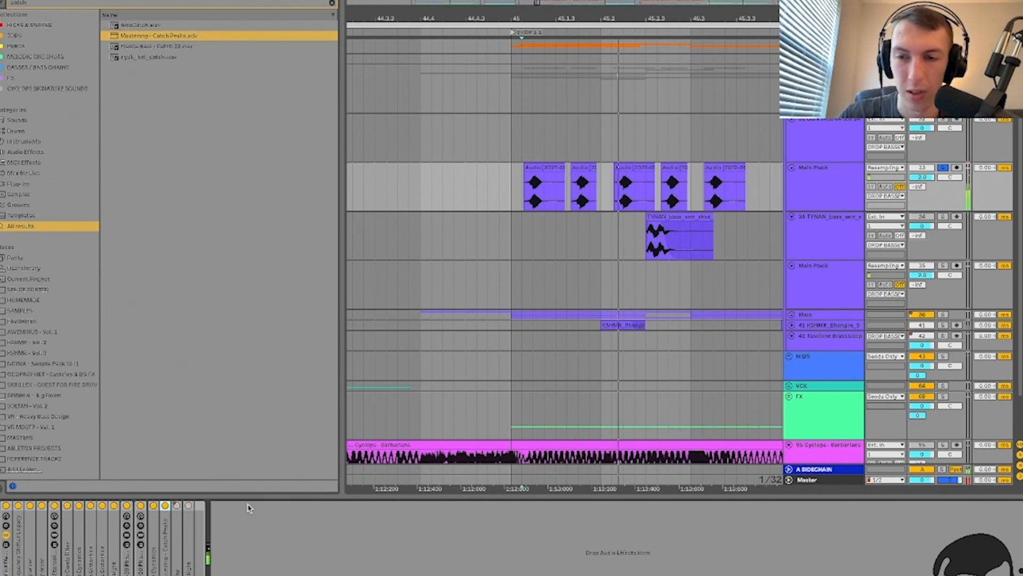
pyautogui.doubleClick(184, 546)
pyautogui.doubleClick(179, 547)
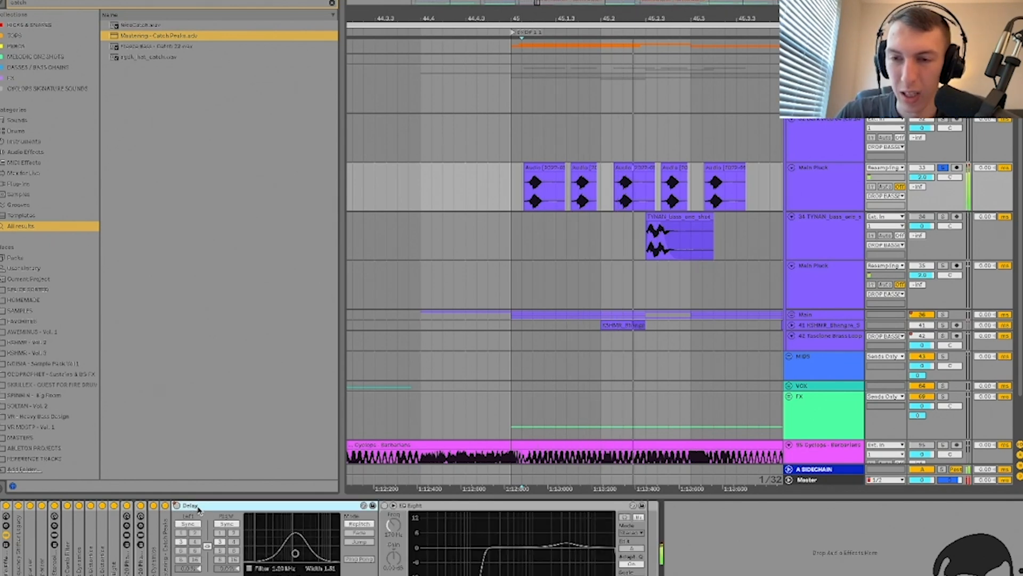
pyautogui.click(384, 506)
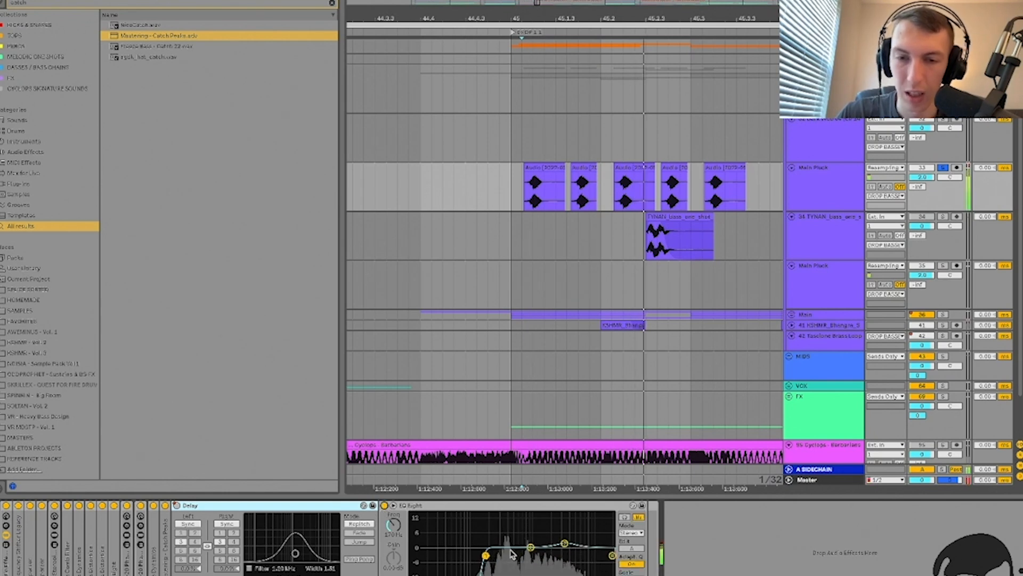
pyautogui.click(563, 544)
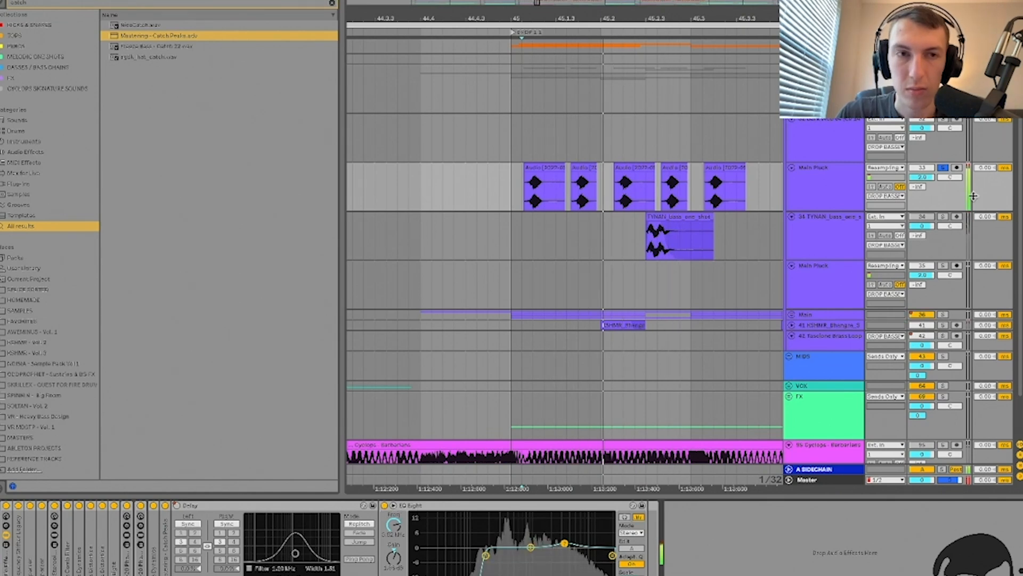
# Step: Unsolo Main Pluck and replay from bar 45 with the browser hidden
pyautogui.click(943, 167)
pyautogui.click(511, 193)
pyautogui.press('space')
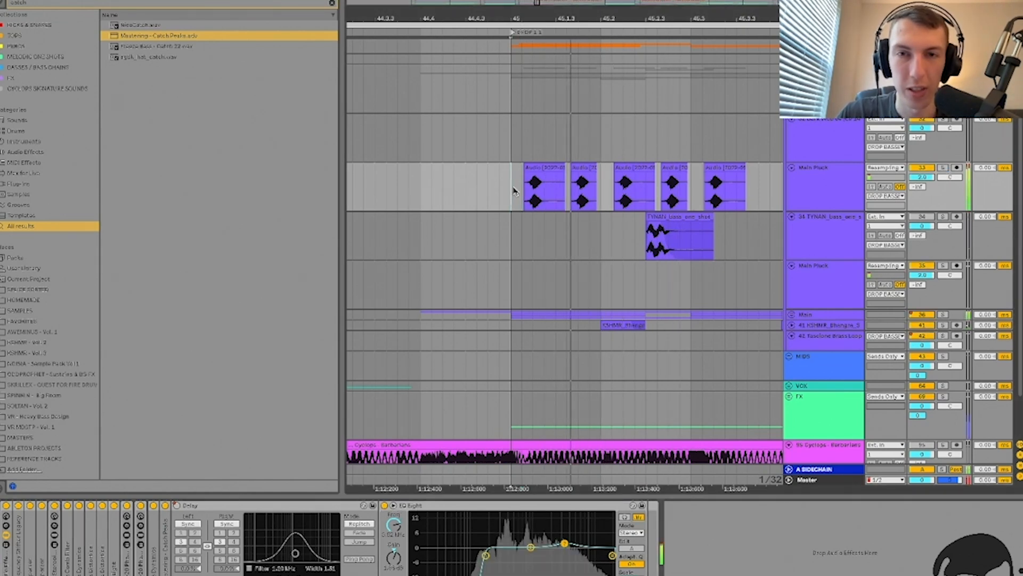
pyautogui.hscroll(2, 513, 189)
pyautogui.scroll(-1, 514, 190)
pyautogui.press('-')
pyautogui.press('-')
# Step: Hide the device panel and place the marker in track 34's lane
pyautogui.press('alt+super+l')
pyautogui.press('alt+super+b')
pyautogui.hscroll(-3, 513, 187)
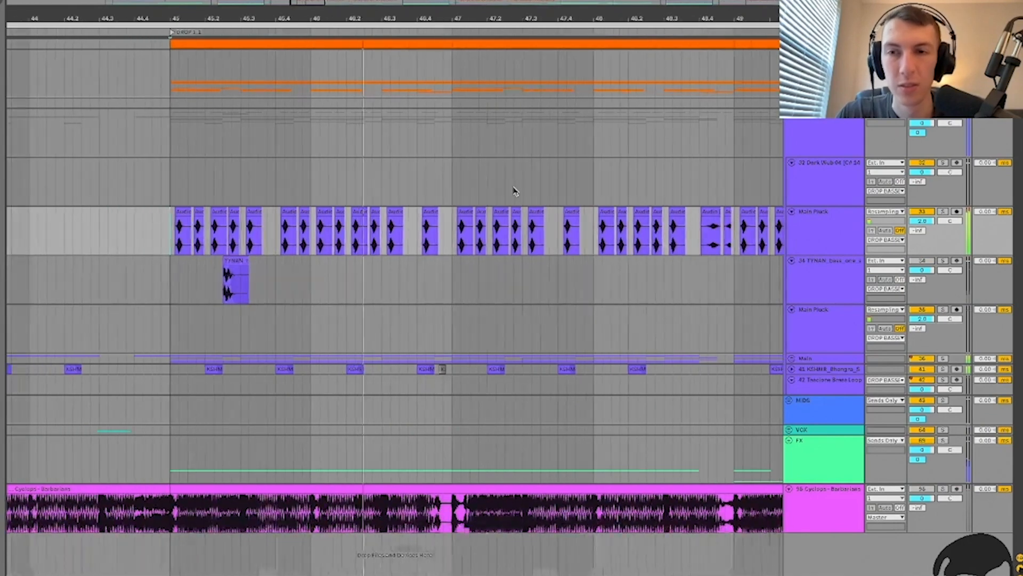
pyautogui.click(323, 279)
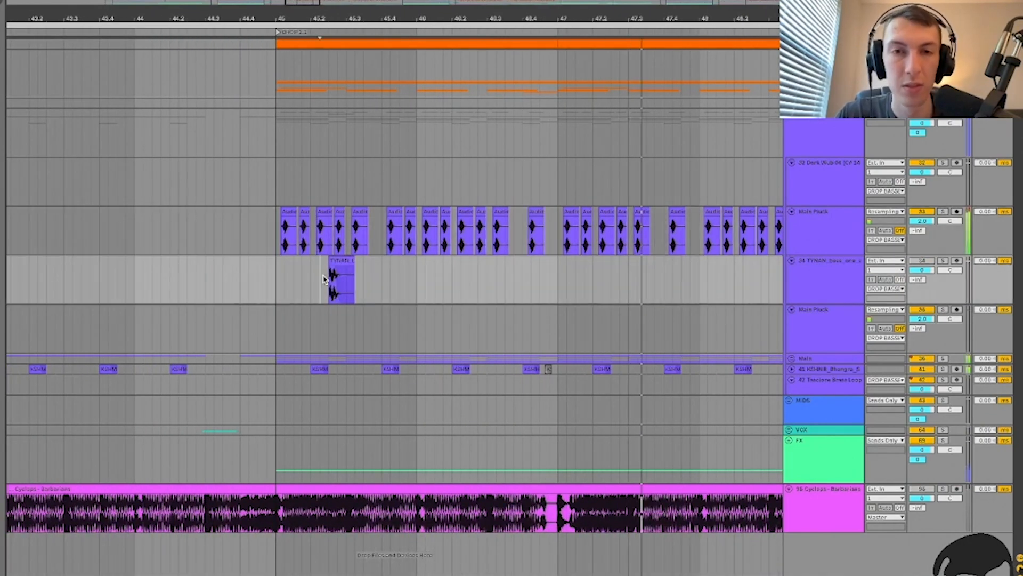
pyautogui.scroll(-5, 323, 279)
pyautogui.scroll(7, 323, 279)
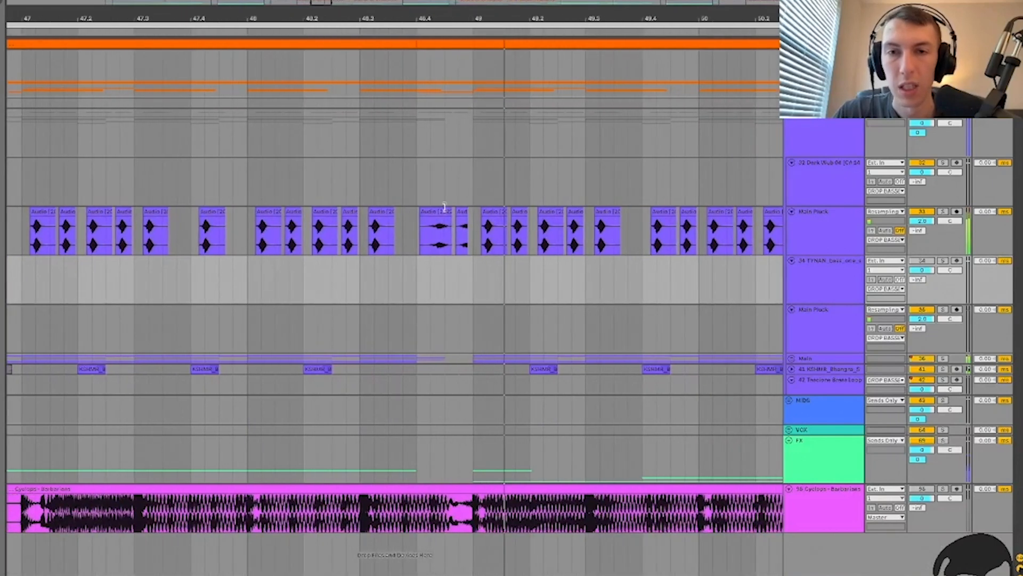
# Step: Slow a Main Pluck clip near bar 48 via Seg. BPM and compare its neighbouring clips
pyautogui.doubleClick(438, 213)
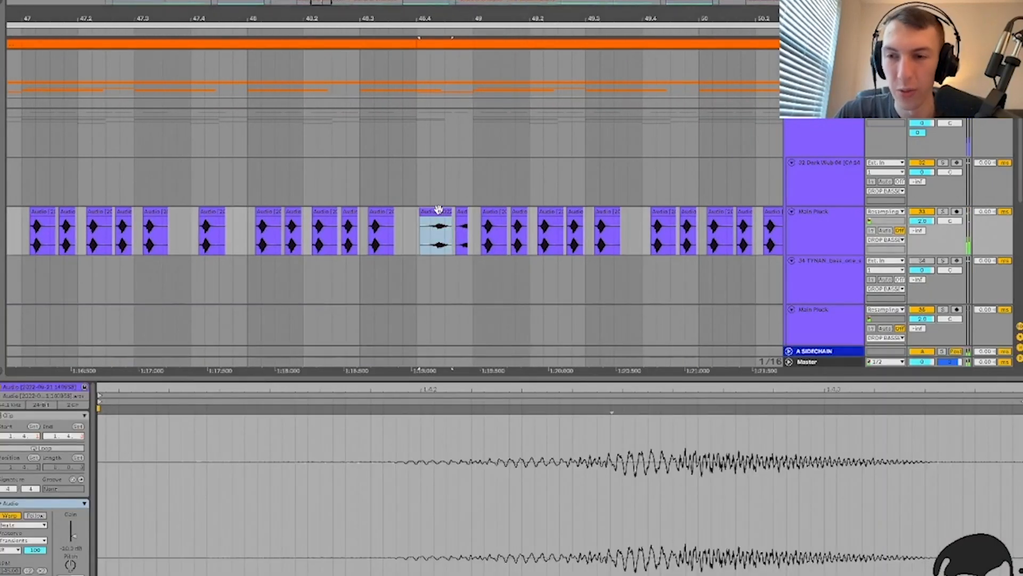
pyautogui.doubleClick(439, 210)
pyautogui.doubleClick(378, 209)
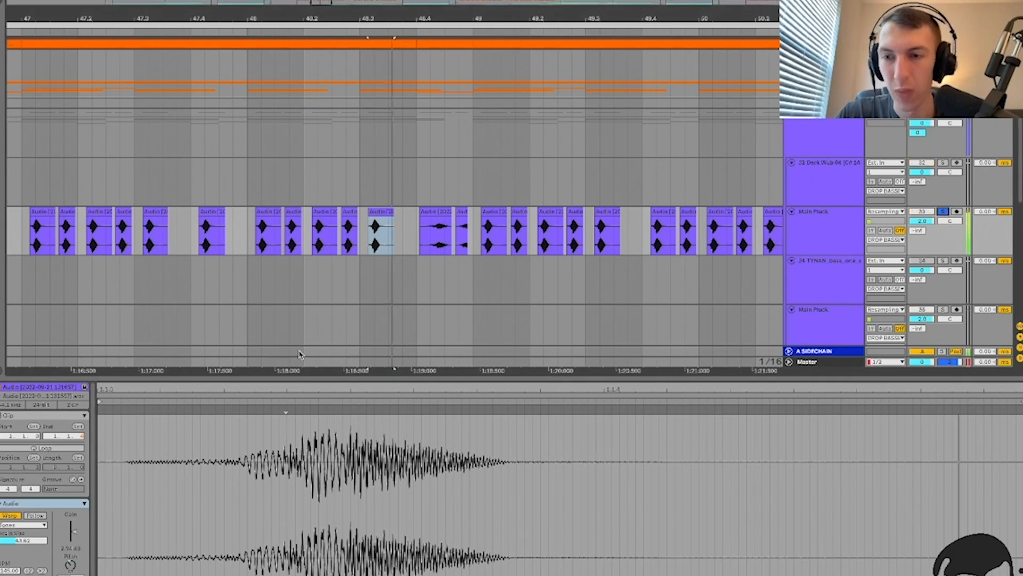
pyautogui.click(42, 571)
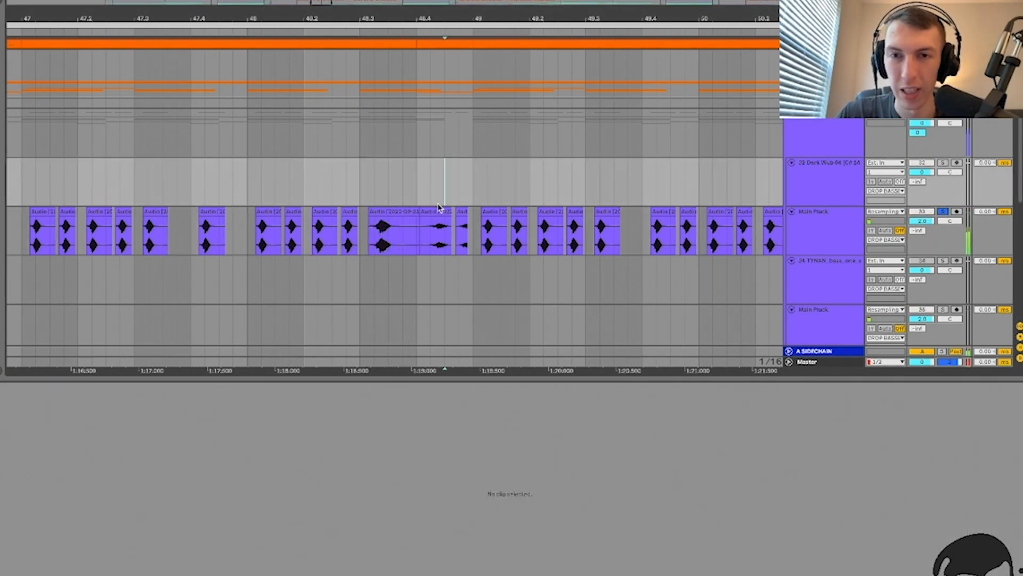
pyautogui.click(429, 212)
pyautogui.click(395, 211)
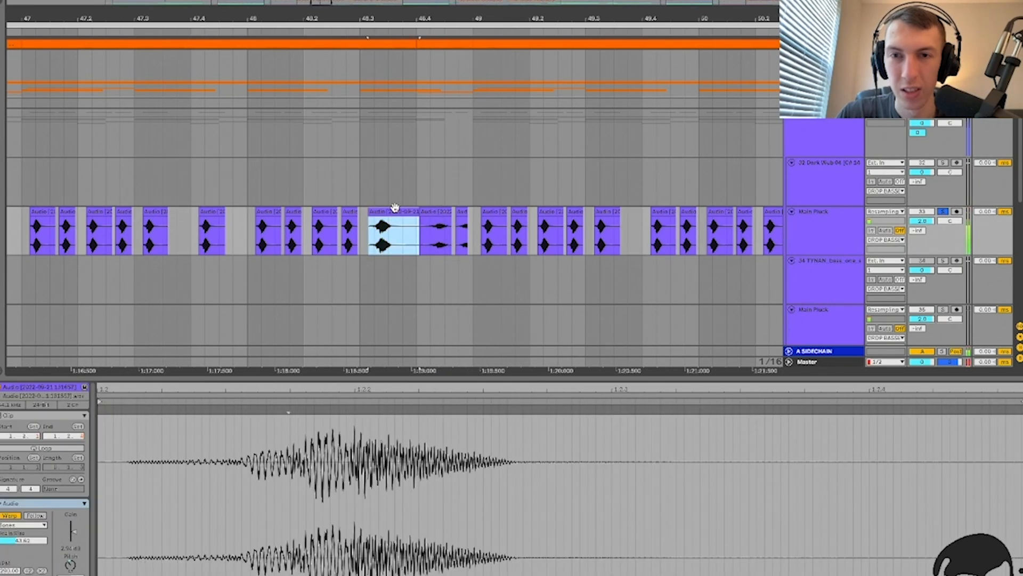
pyautogui.click(452, 215)
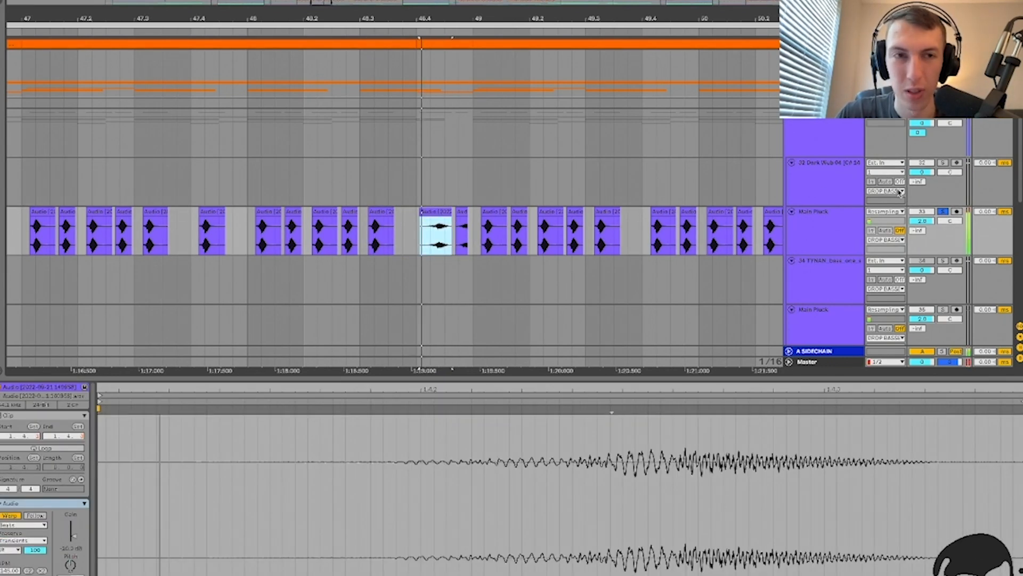
# Step: Inspect the Main Pluck clips on either side of the gap around bars 52–53
pyautogui.press('super+alt+l')
pyautogui.scroll(-3, 432, 237)
pyautogui.hscroll(4, 429, 240)
pyautogui.hscroll(5, 428, 234)
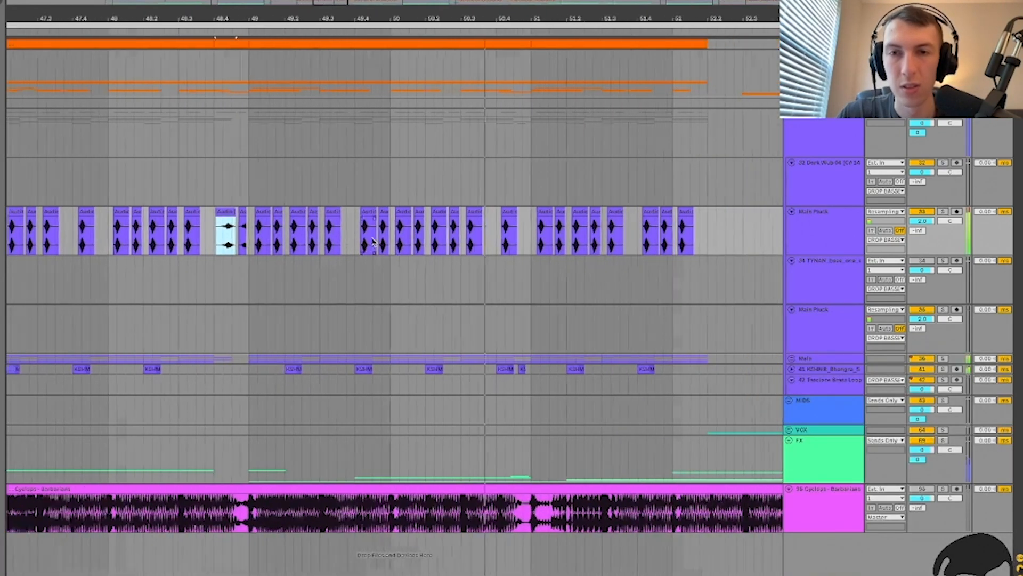
pyautogui.scroll(-5, 374, 243)
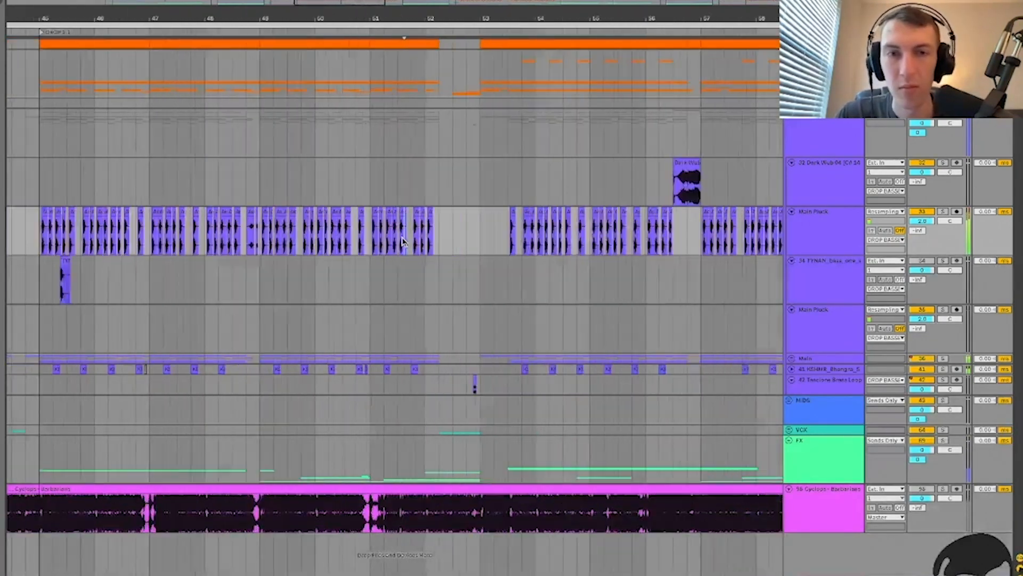
pyautogui.scroll(5, 333, 233)
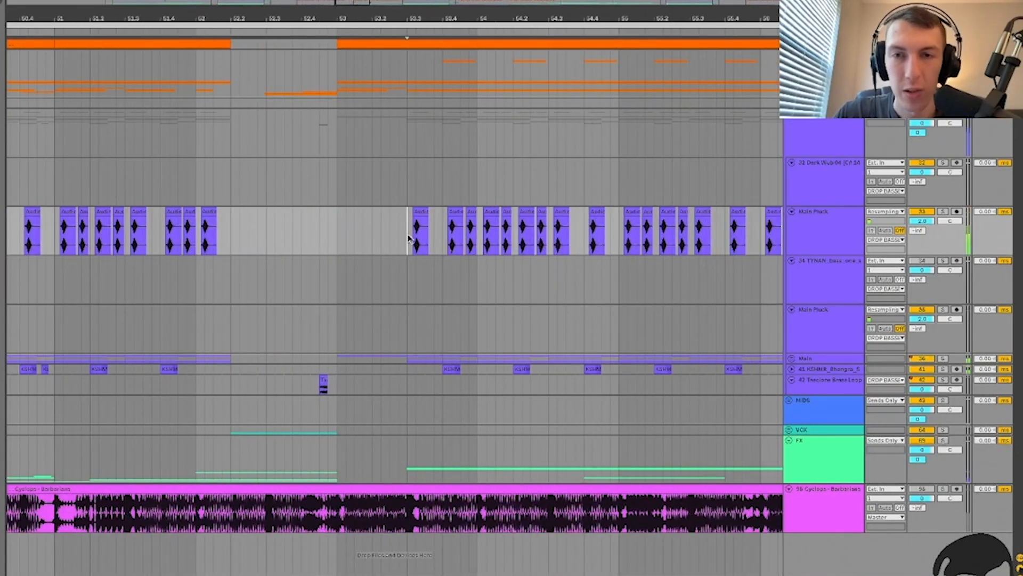
pyautogui.doubleClick(419, 212)
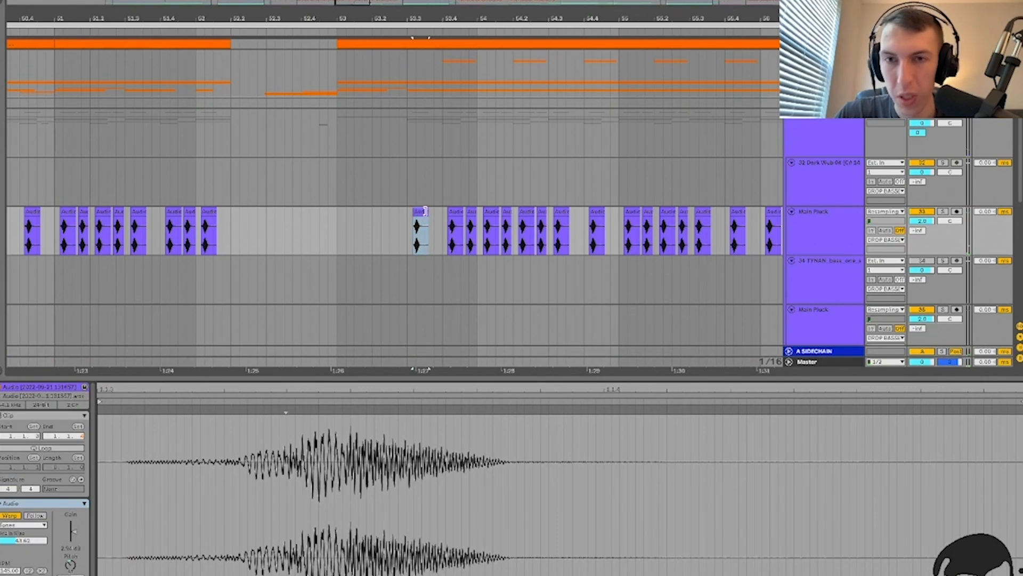
pyautogui.click(454, 212)
pyautogui.click(472, 210)
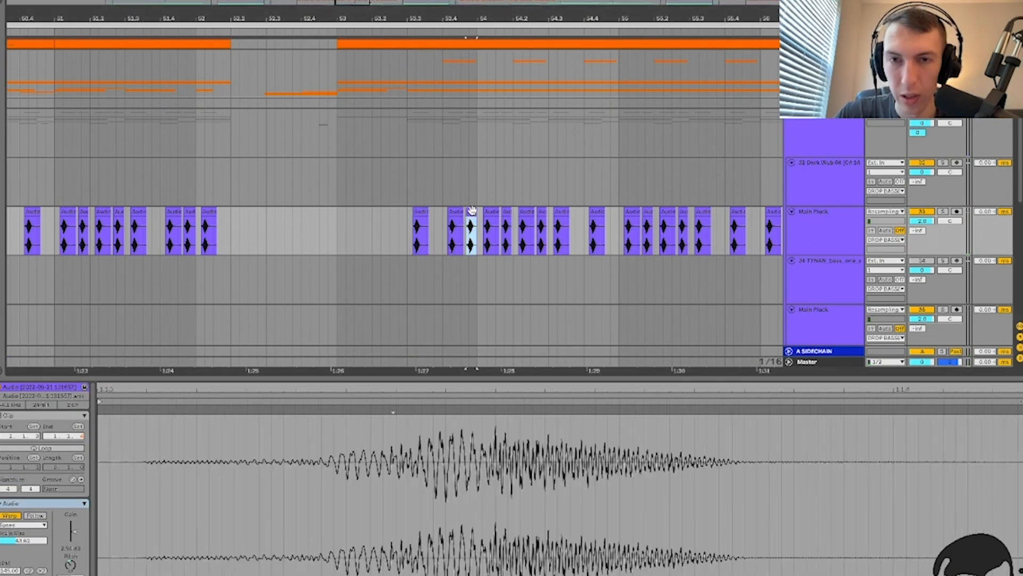
pyautogui.click(186, 208)
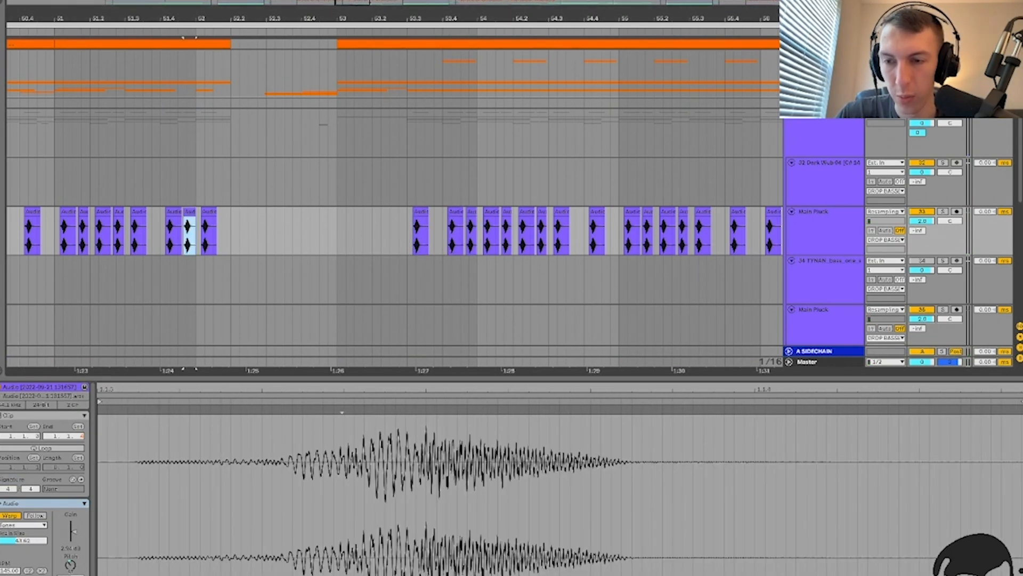
pyautogui.click(456, 211)
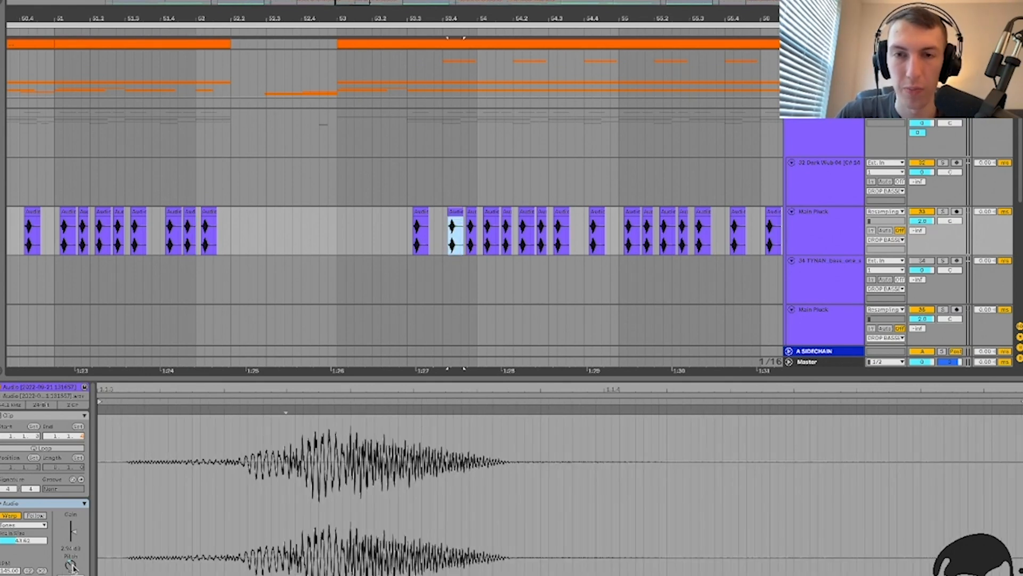
pyautogui.hotkey('ctrl', 'alt', 'l')
# Step: Play the arrangement from just before bar 53 to hear the pluck pattern across the drop
pyautogui.click(329, 227)
pyautogui.press('-')
pyautogui.press('-')
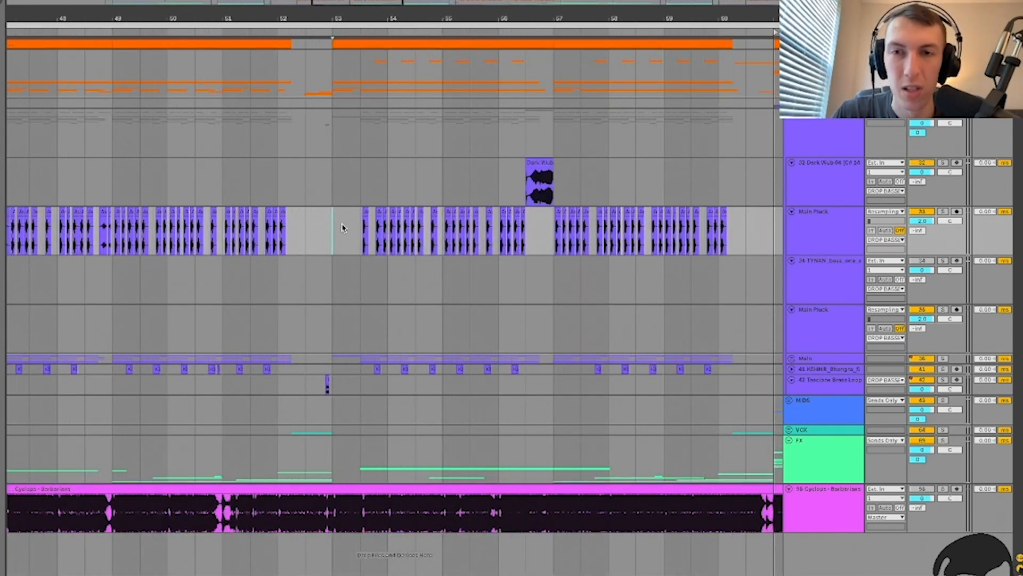
pyautogui.press('space')
pyautogui.hscroll(3, 356, 234)
pyautogui.hscroll(-2, 356, 233)
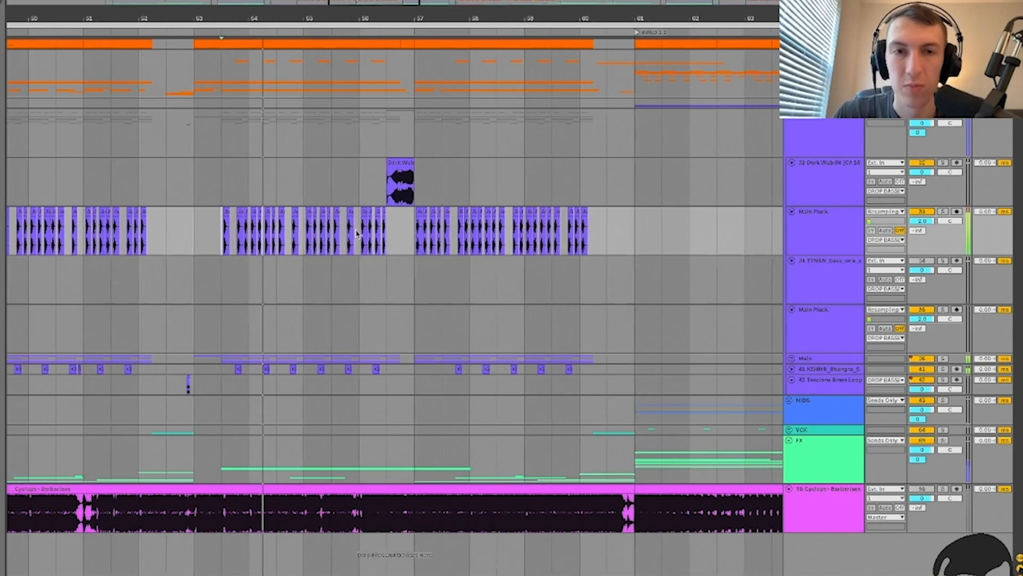
pyautogui.hscroll(-3, 318, 135)
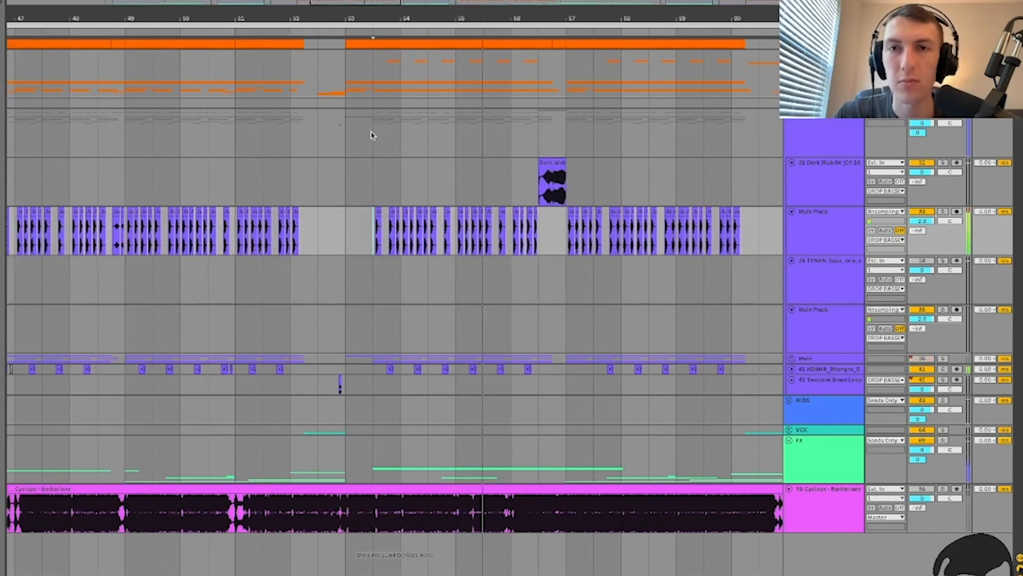
pyautogui.hscroll(4, 549, 190)
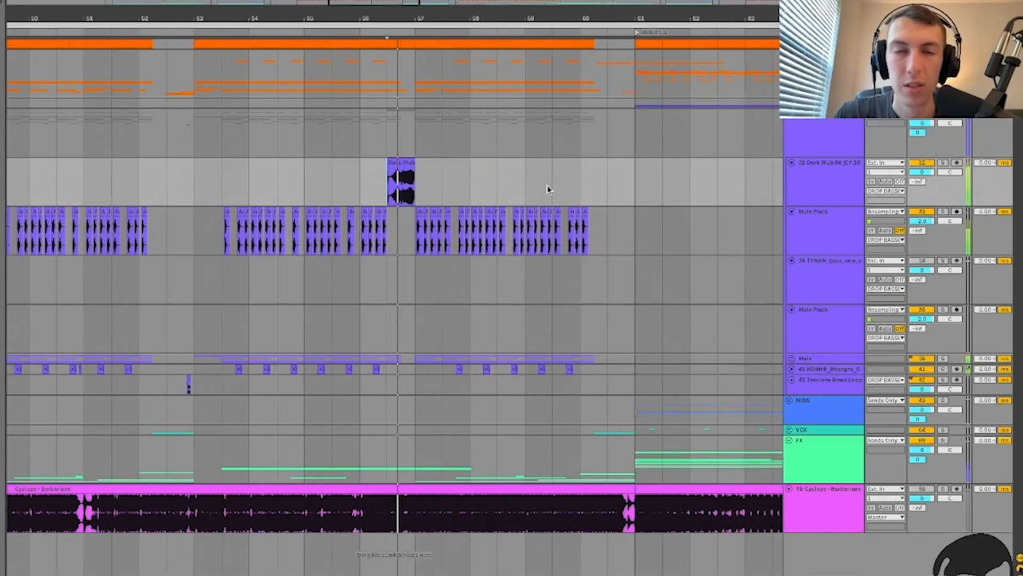
pyautogui.hscroll(-2, 549, 190)
pyautogui.scroll(5, 408, 179)
pyautogui.scroll(-7, 408, 179)
pyautogui.click(812, 169)
pyautogui.press('u')
pyautogui.click(832, 173)
pyautogui.press('u')
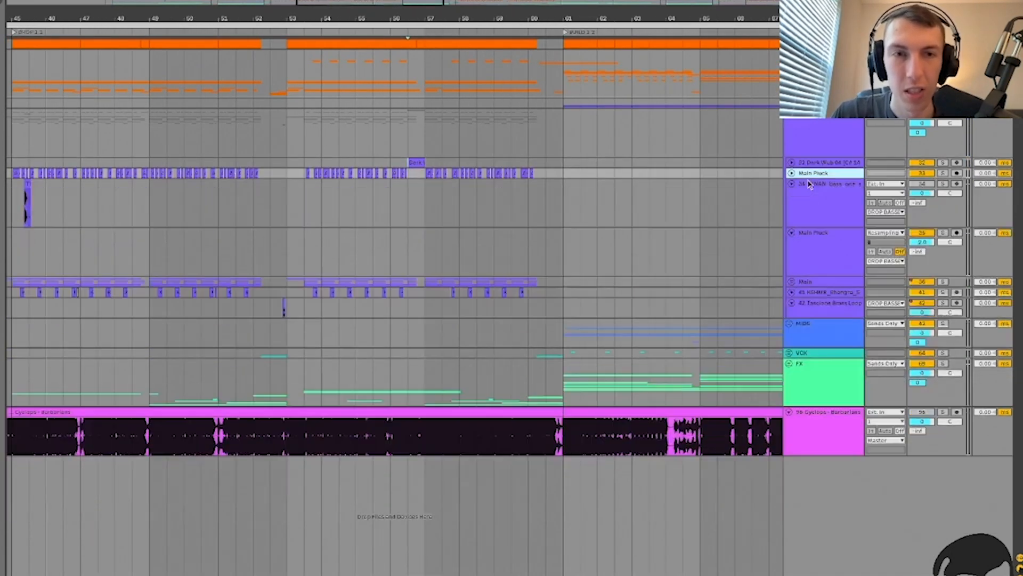
pyautogui.click(513, 150)
pyautogui.hscroll(6, 512, 150)
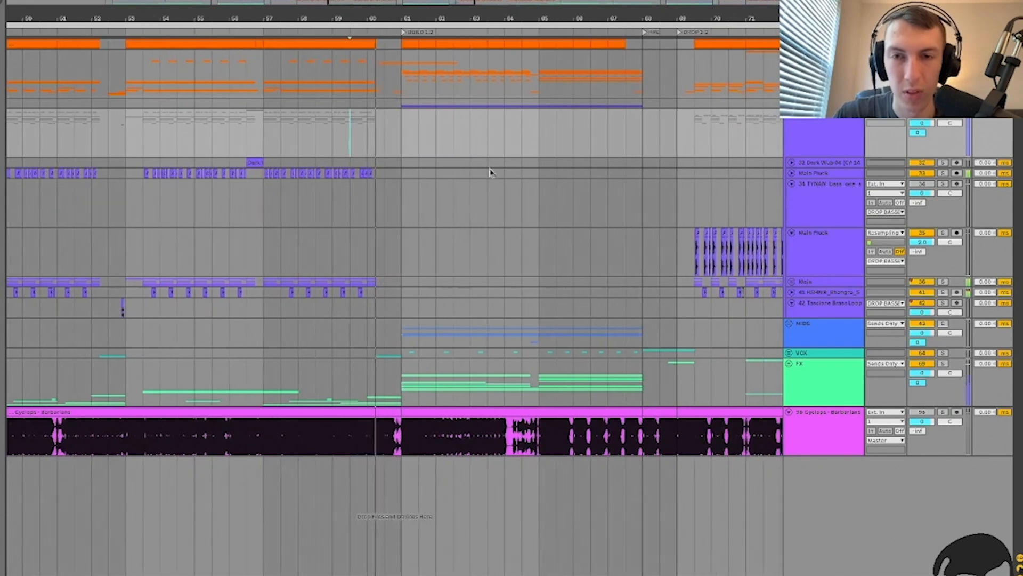
pyautogui.press('space')
pyautogui.click(369, 205)
pyautogui.click(825, 175)
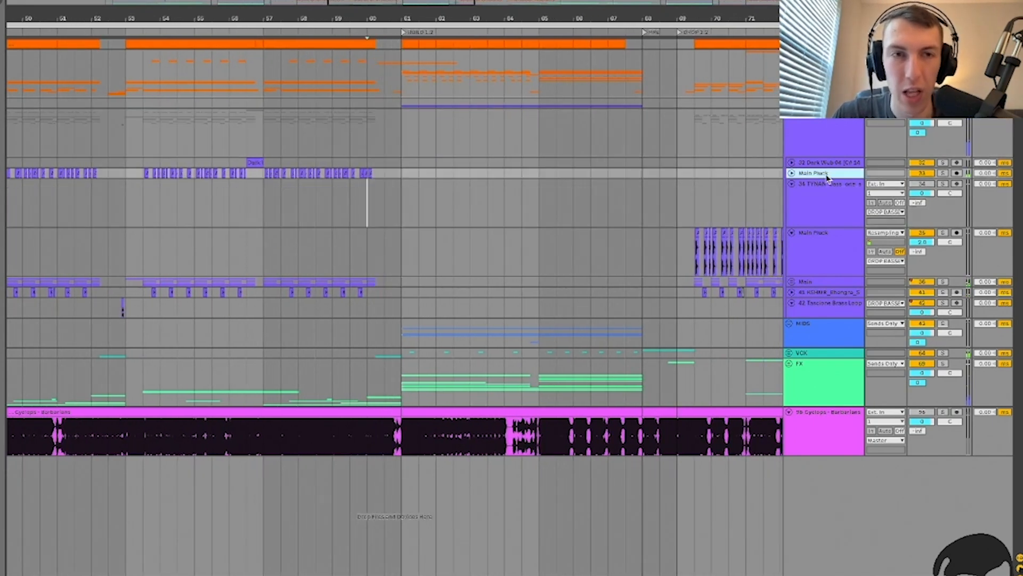
pyautogui.press('u')
pyautogui.doubleClick(827, 181)
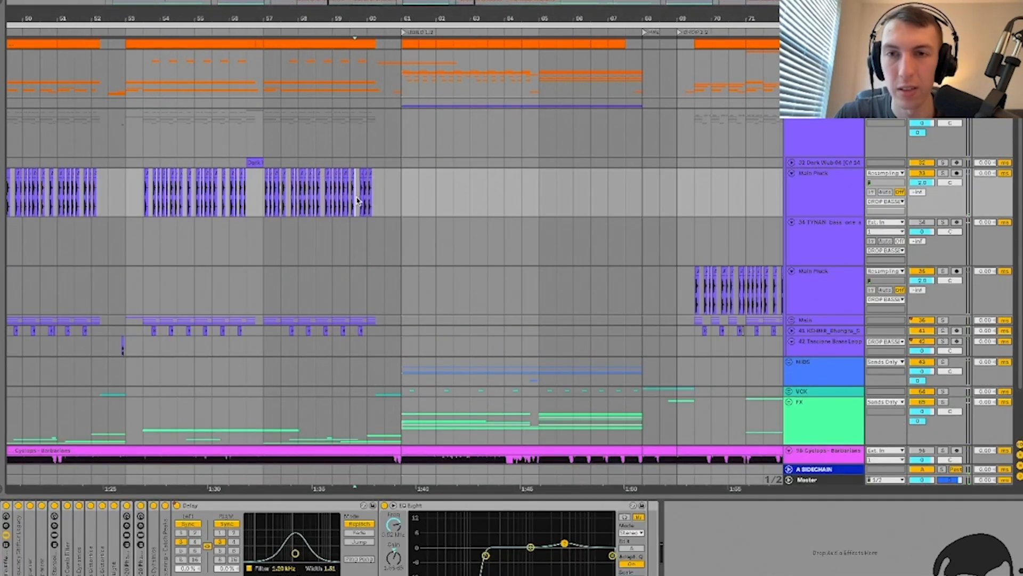
pyautogui.scroll(5, 372, 200)
pyautogui.press('space')
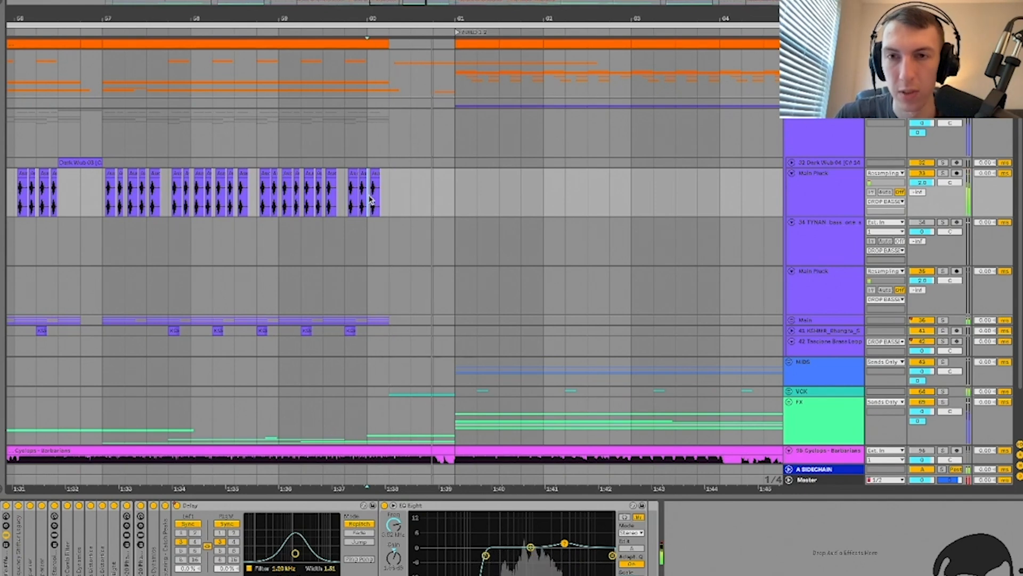
pyautogui.click(943, 173)
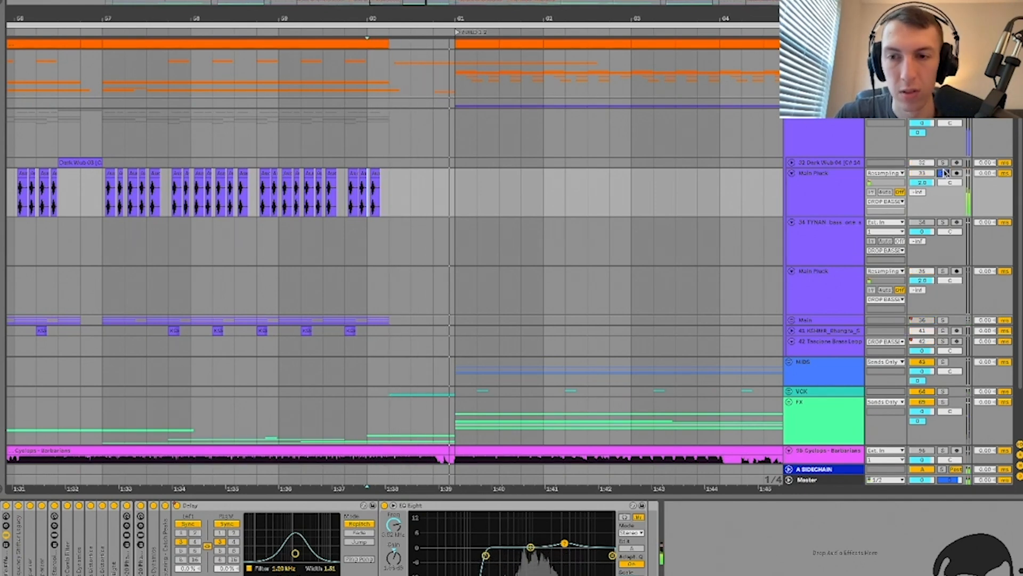
pyautogui.press('a')
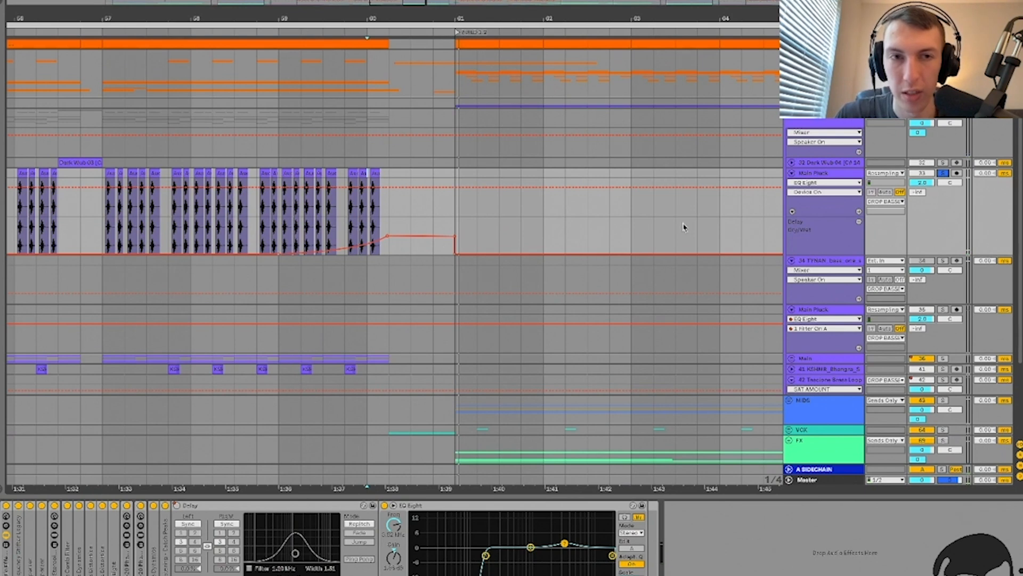
pyautogui.rightClick(828, 202)
pyautogui.click(845, 216)
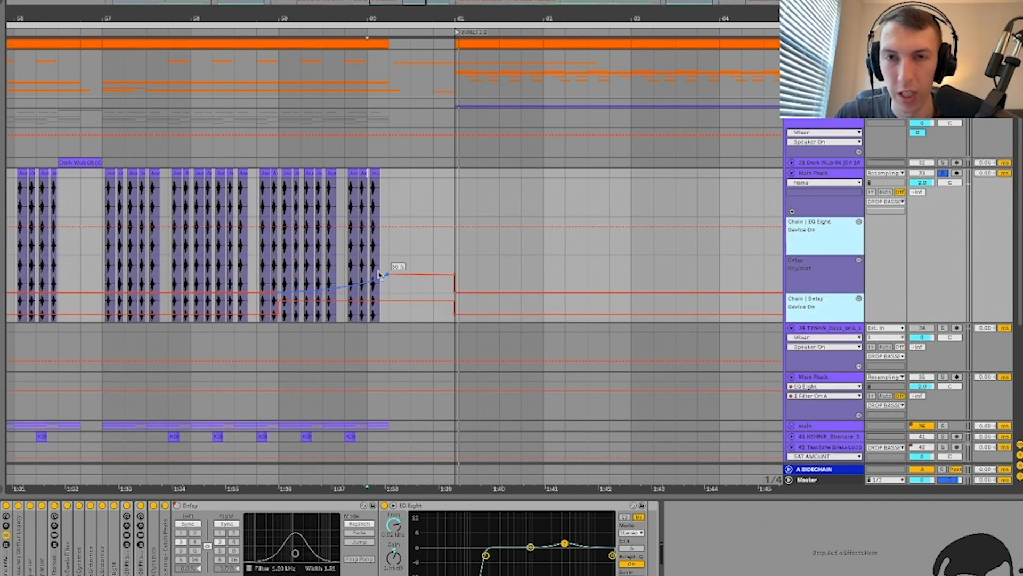
pyautogui.click(451, 262)
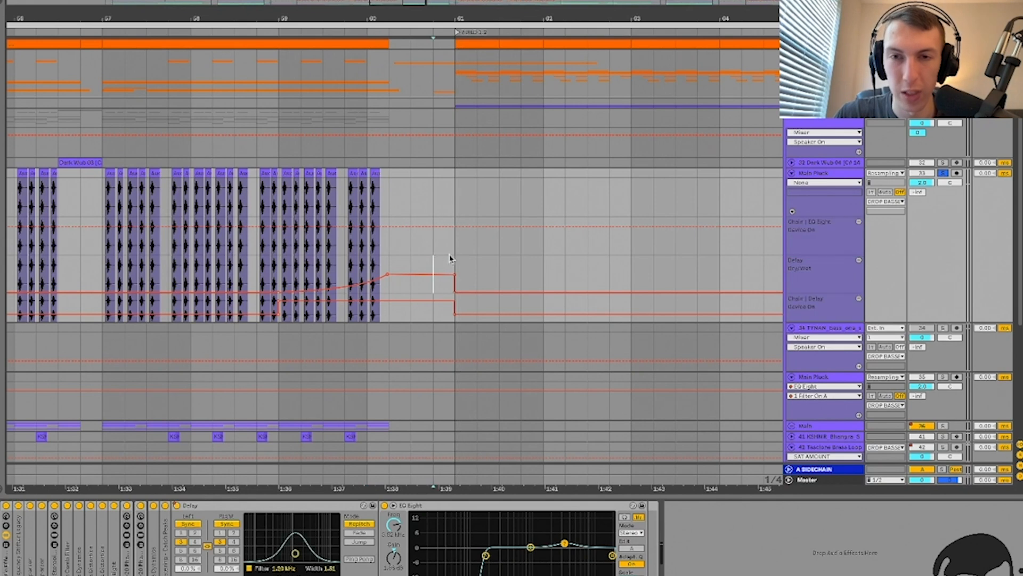
pyautogui.click(288, 275)
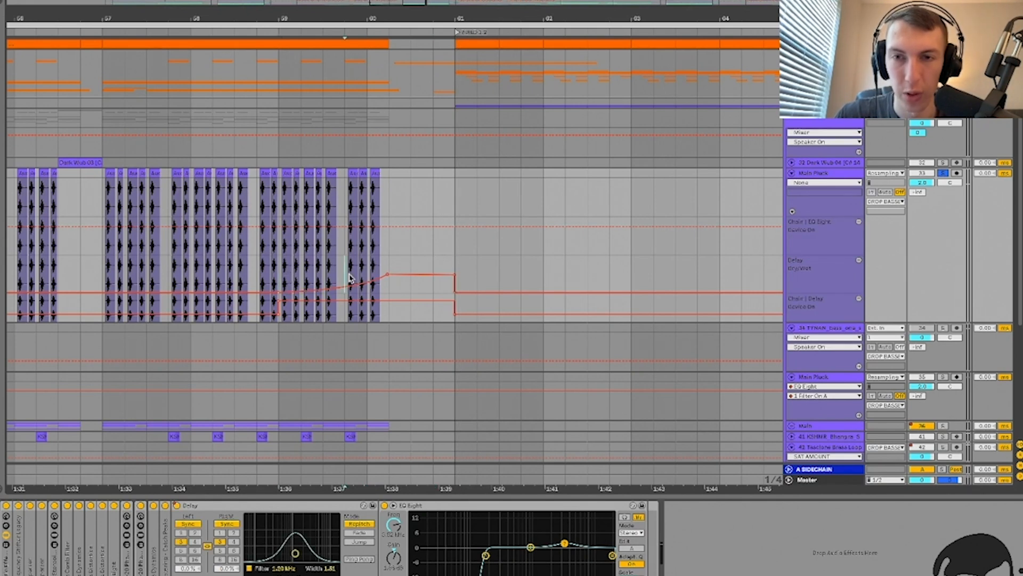
pyautogui.press('space')
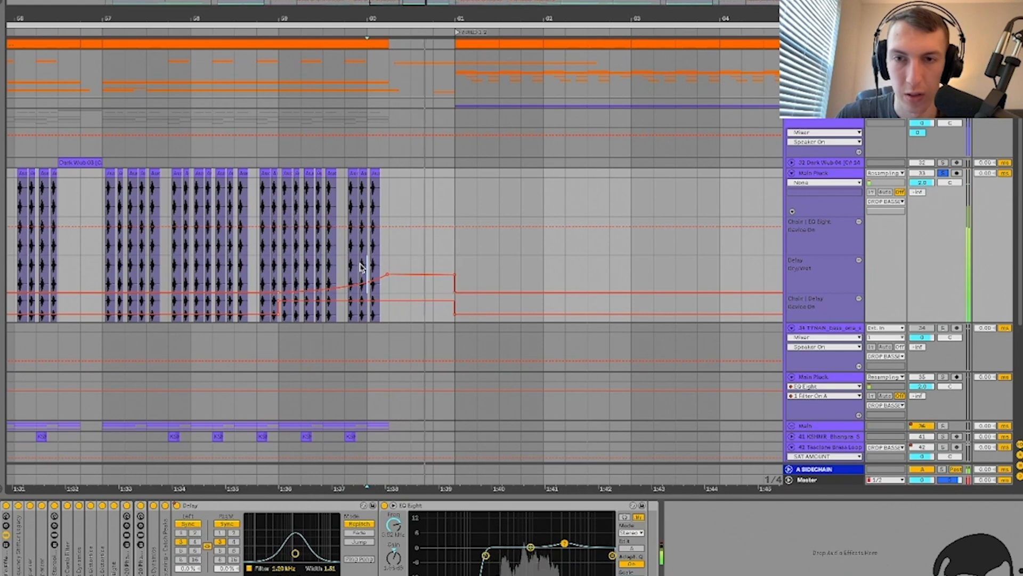
pyautogui.click(943, 172)
pyautogui.press('space')
pyautogui.press('space')
pyautogui.press('a')
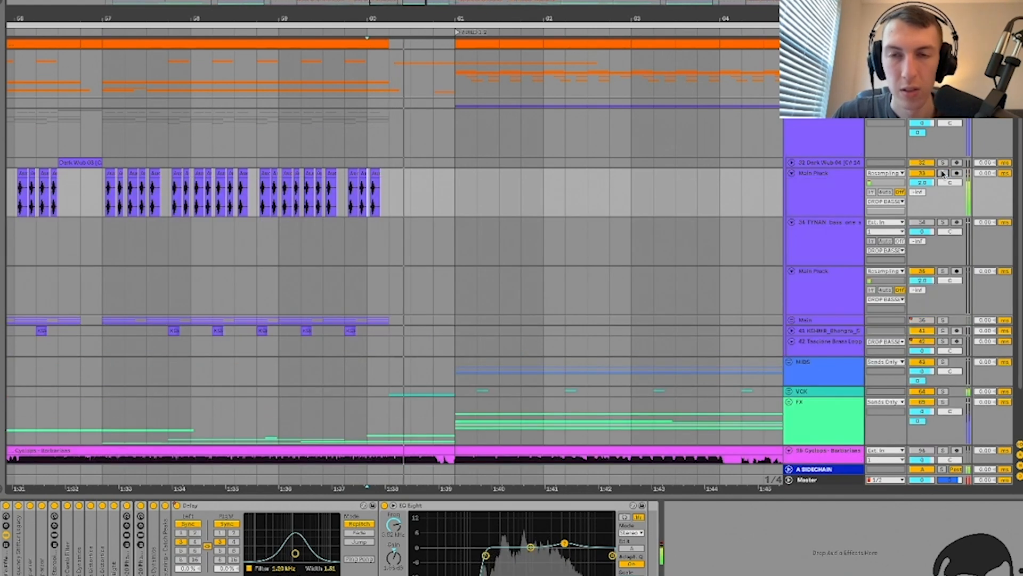
pyautogui.click(455, 192)
pyautogui.press('-')
pyautogui.press('-')
# Step: Hide the bottom panel, play the drop from bar 69.5, then set the start at bar 71
pyautogui.hscroll(5, 456, 195)
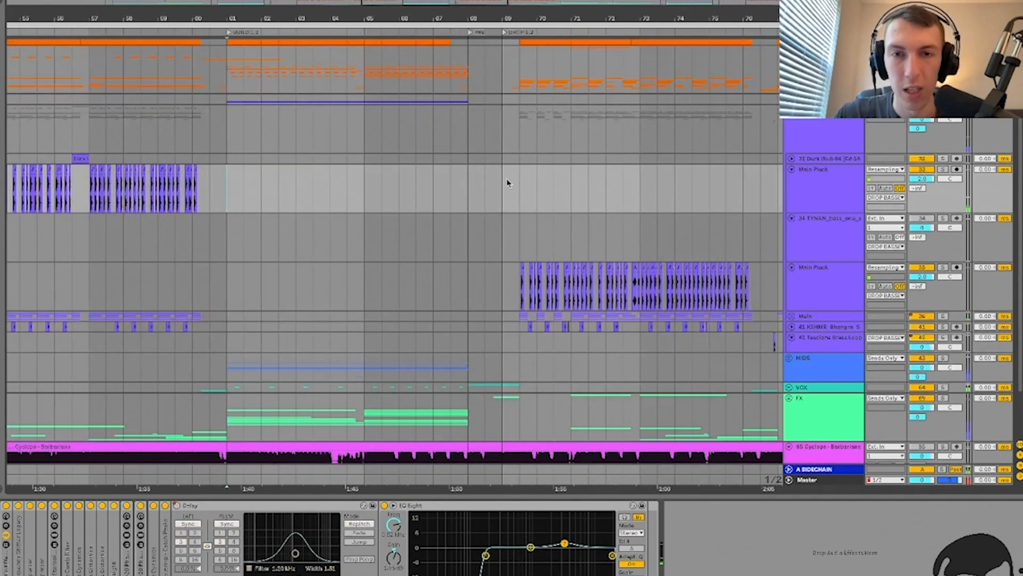
pyautogui.press('super+alt+l')
pyautogui.press('+')
pyautogui.click(530, 191)
pyautogui.hscroll(6, 530, 191)
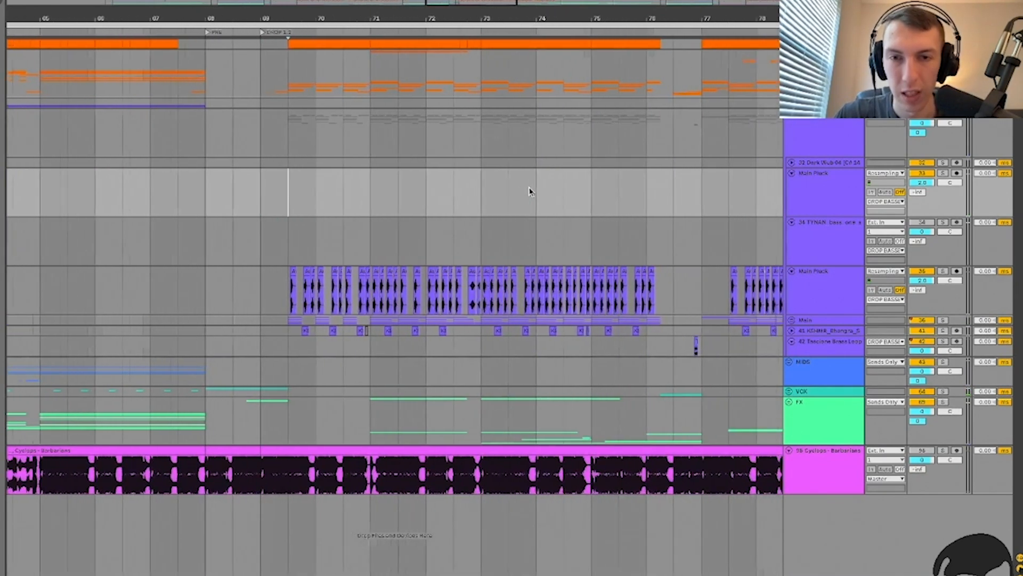
pyautogui.press('space')
pyautogui.press('space')
pyautogui.hscroll(1, 529, 192)
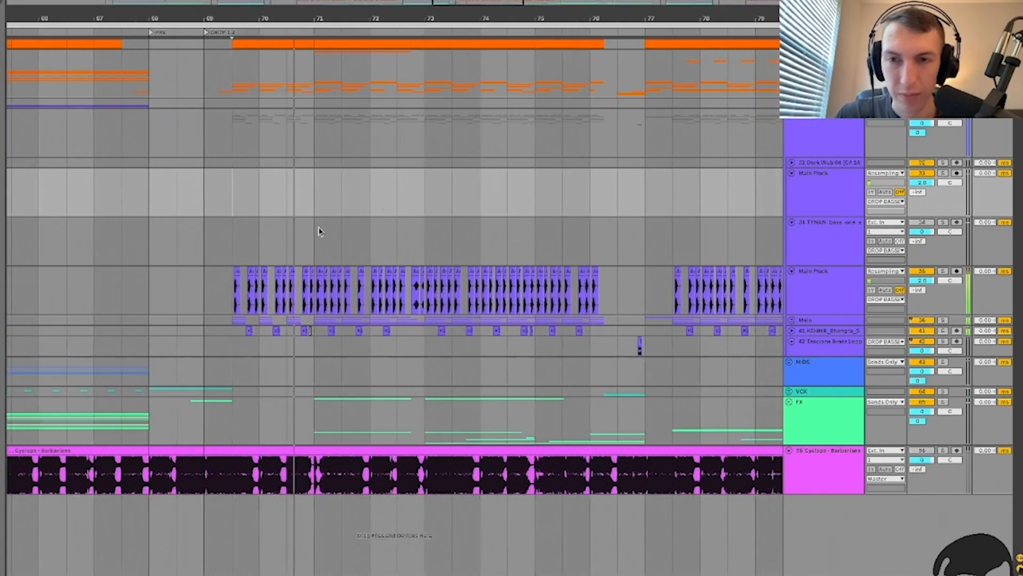
pyautogui.click(312, 234)
pyautogui.press('+')
pyautogui.press('+')
pyautogui.press('+')
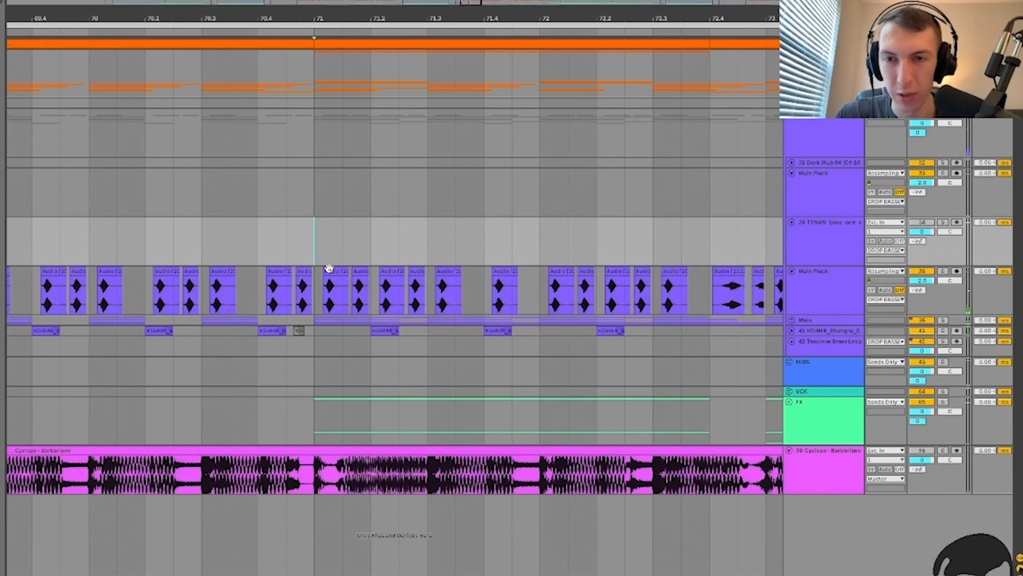
# Step: View the bar 71 clip's waveform, then switch to the track's effect chain
pyautogui.doubleClick(329, 268)
pyautogui.doubleClick(330, 268)
pyautogui.doubleClick(330, 269)
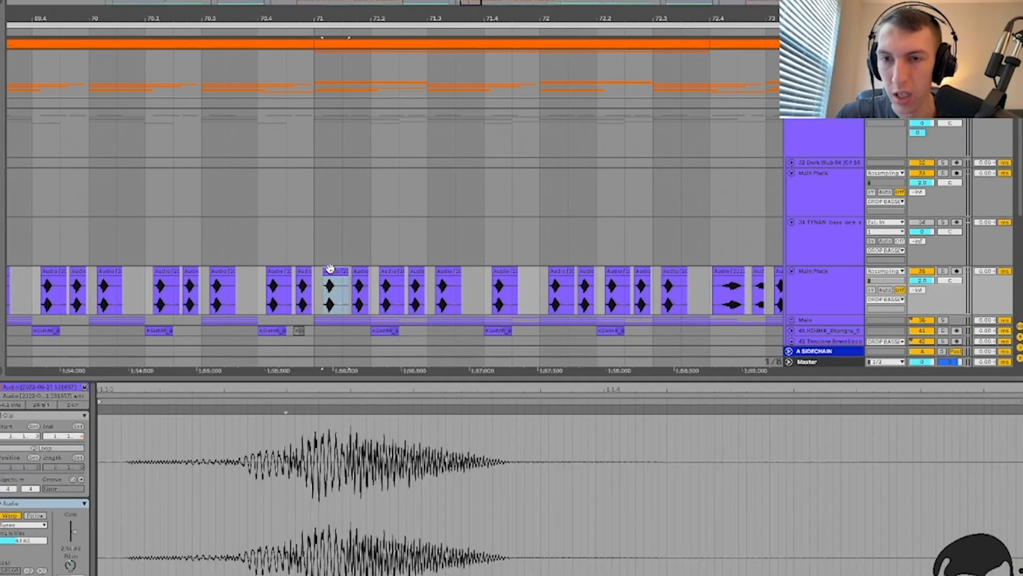
pyautogui.hotkey('shift', 'Tab')
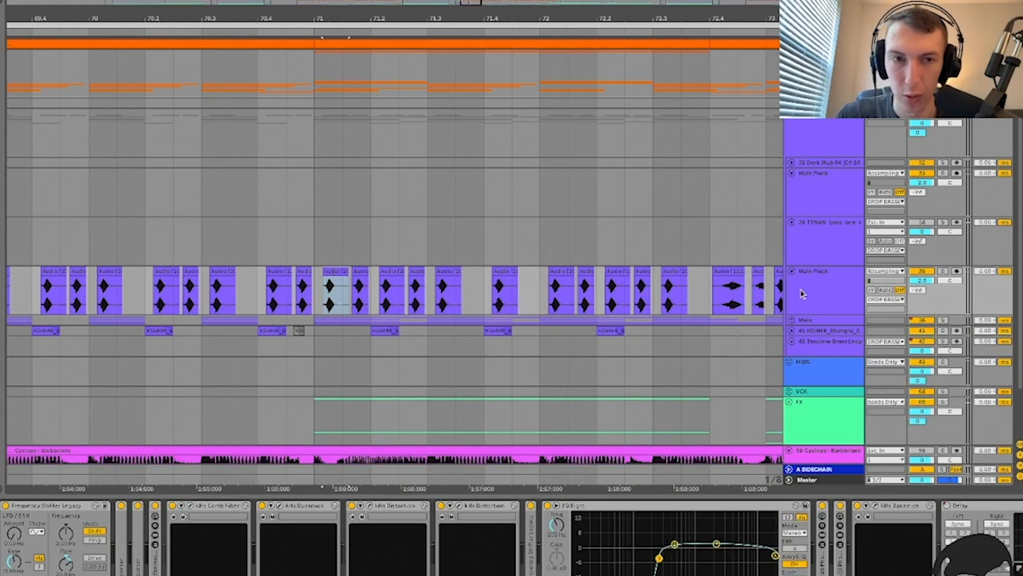
# Step: Enter Automation Mode, show a lane for each Main Pluck automated envelope, and play
pyautogui.press('a')
pyautogui.rightClick(802, 307)
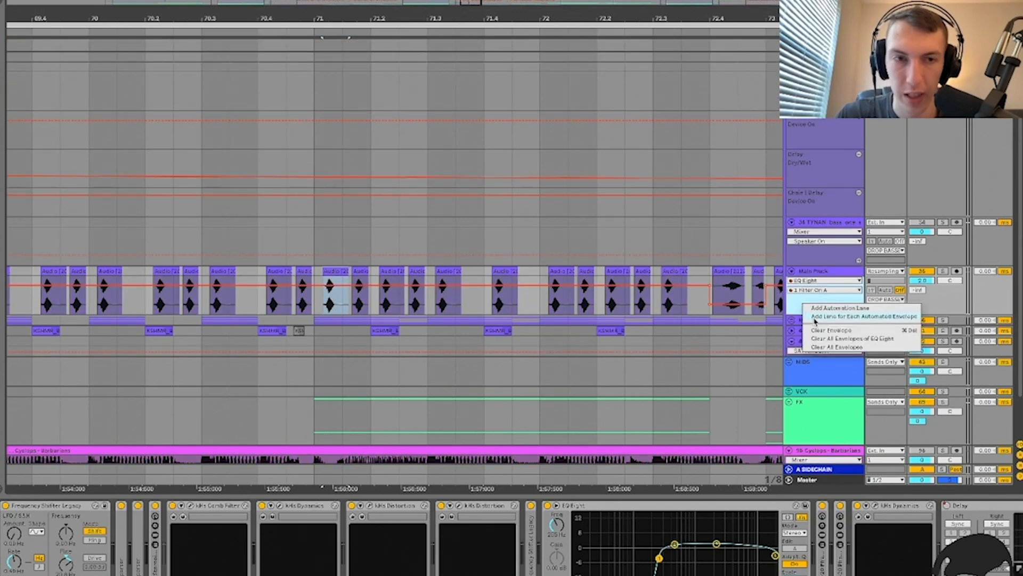
pyautogui.click(814, 319)
pyautogui.scroll(-5, 537, 298)
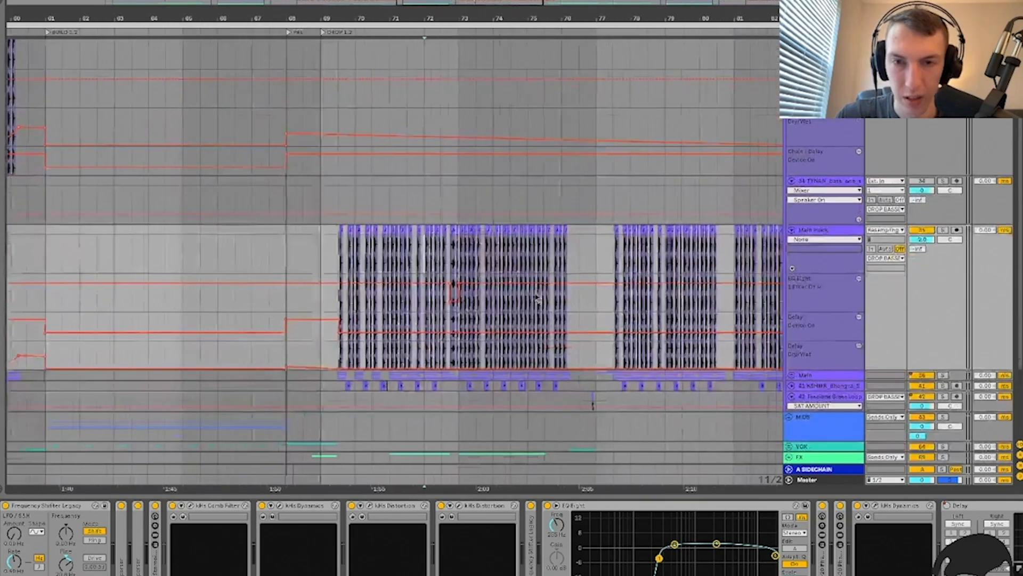
pyautogui.scroll(4, 537, 299)
pyautogui.press('space')
# Step: Reposition playback in the drop while briefly checking the effect chain
pyautogui.click(471, 264)
pyautogui.hscroll(3, 472, 264)
pyautogui.scroll(-1, 472, 263)
pyautogui.scroll(-8, 471, 264)
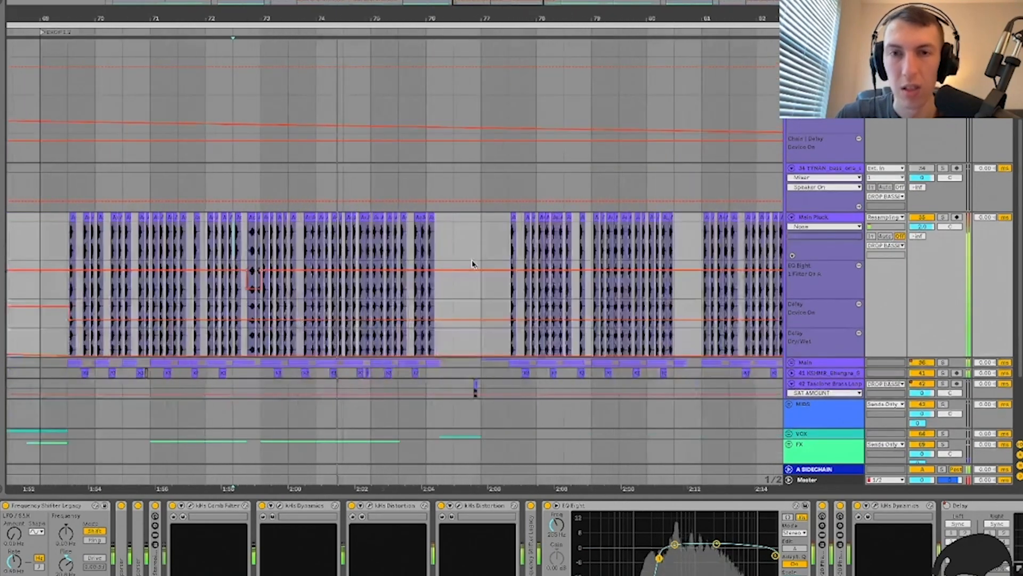
pyautogui.scroll(1, 472, 260)
pyautogui.press('alt+super+l')
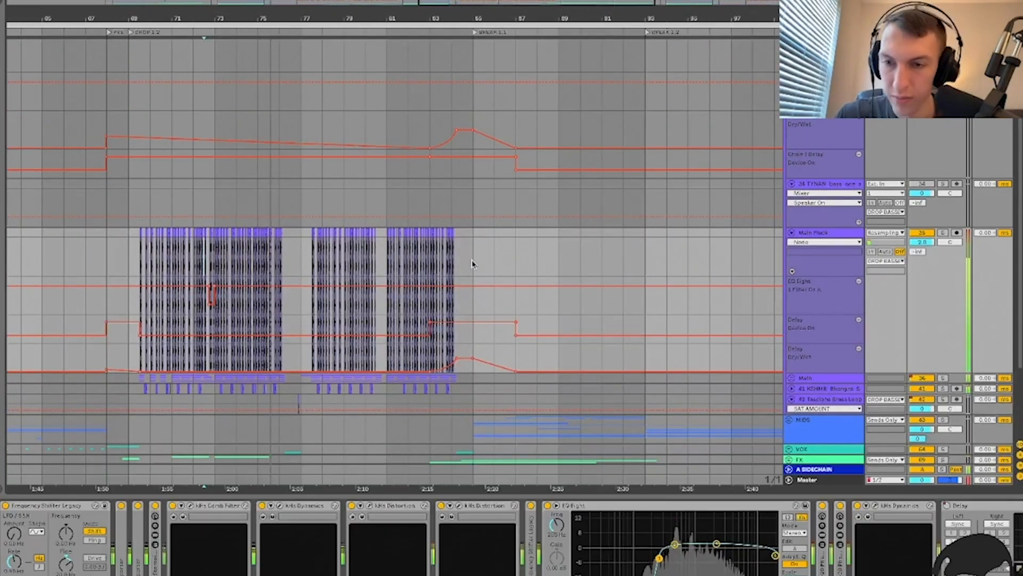
pyautogui.press('alt+super+l')
pyautogui.scroll(2, 472, 264)
pyautogui.scroll(6, 403, 251)
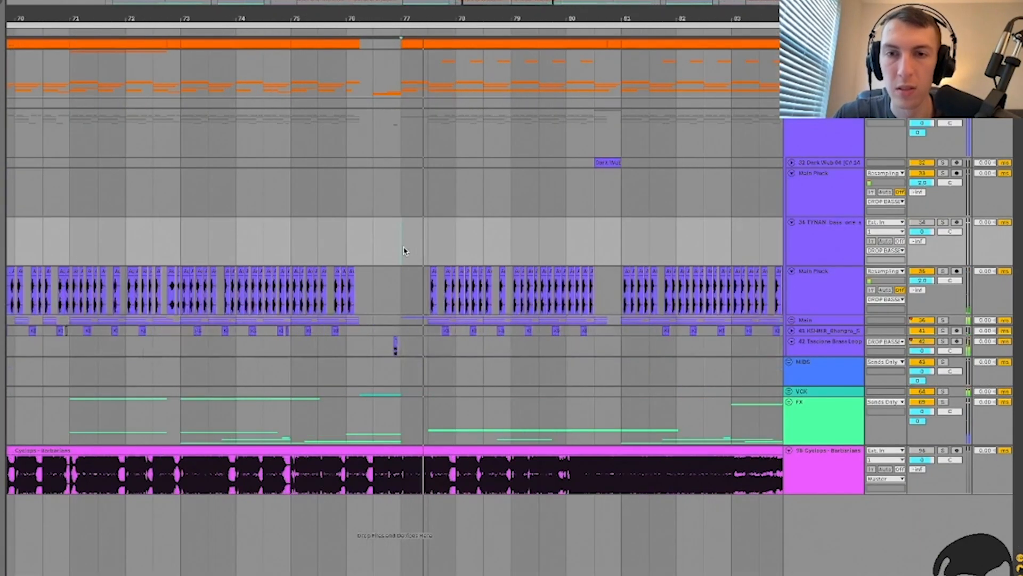
# Step: Stop playback, select a half-bar range at bar 81, then set a new start point in the drop
pyautogui.press('space')
pyautogui.click(614, 245)
pyautogui.scroll(-4, 613, 246)
pyautogui.hscroll(1, 560, 247)
pyautogui.moveTo(549, 246); pyautogui.dragTo(560, 247)
pyautogui.scroll(4, 560, 248)
pyautogui.scroll(-4, 559, 246)
pyautogui.click(334, 244)
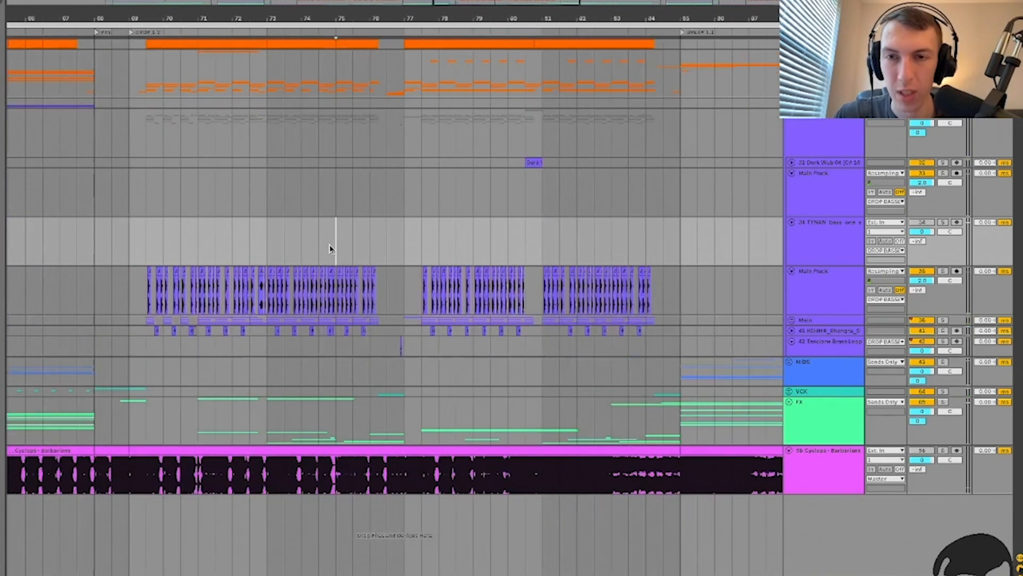
pyautogui.scroll(4, 333, 245)
pyautogui.hscroll(5, 438, 255)
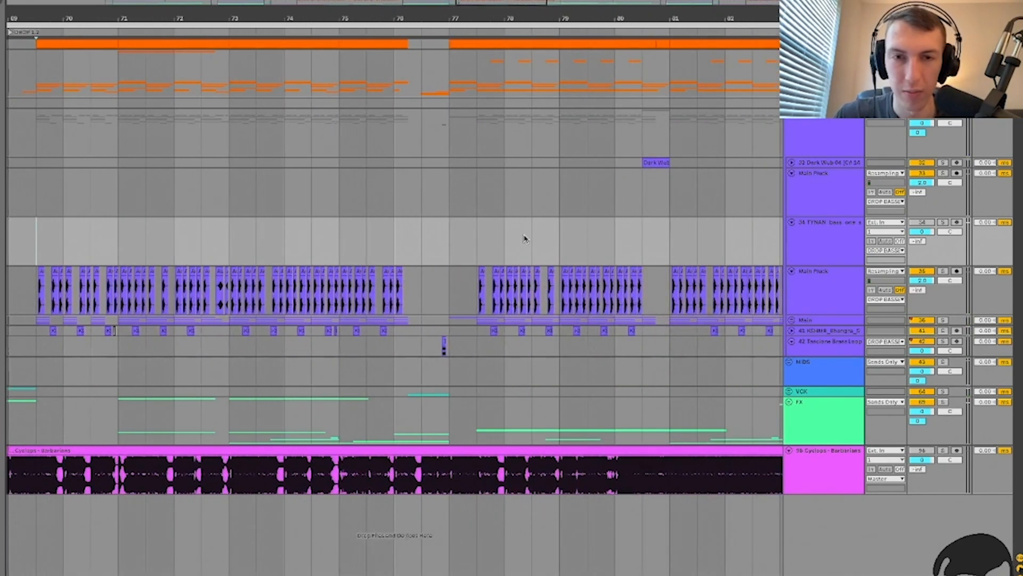
# Step: Unfold the Main group to reveal the Main Sub, Bark and IVORY noise tracks
pyautogui.click(810, 288)
pyautogui.click(821, 320)
pyautogui.press('u')
pyautogui.hscroll(-5, 394, 320)
pyautogui.click(372, 369)
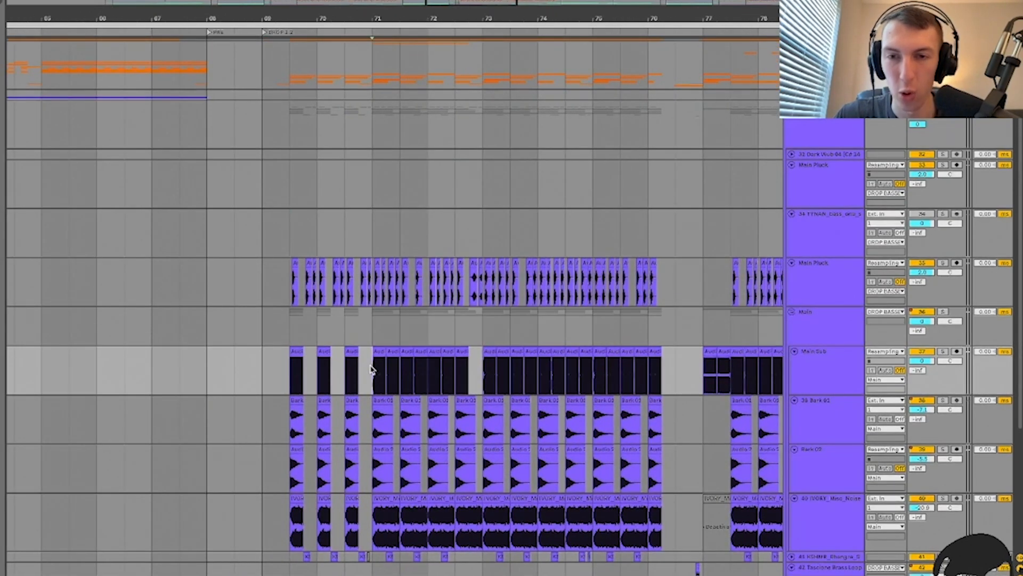
pyautogui.doubleClick(379, 352)
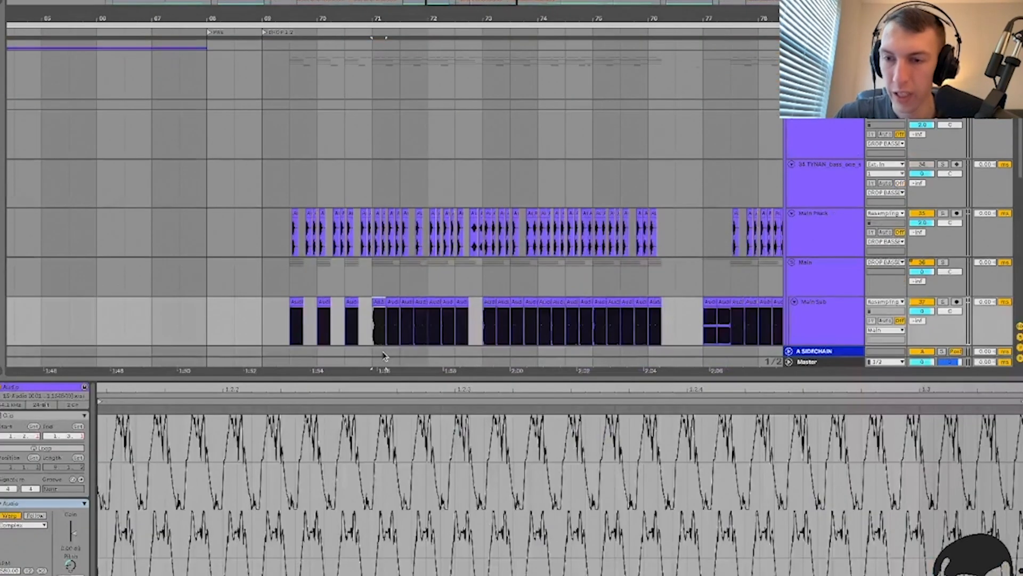
pyautogui.scroll(-1, 306, 337)
pyautogui.hscroll(-10, 307, 336)
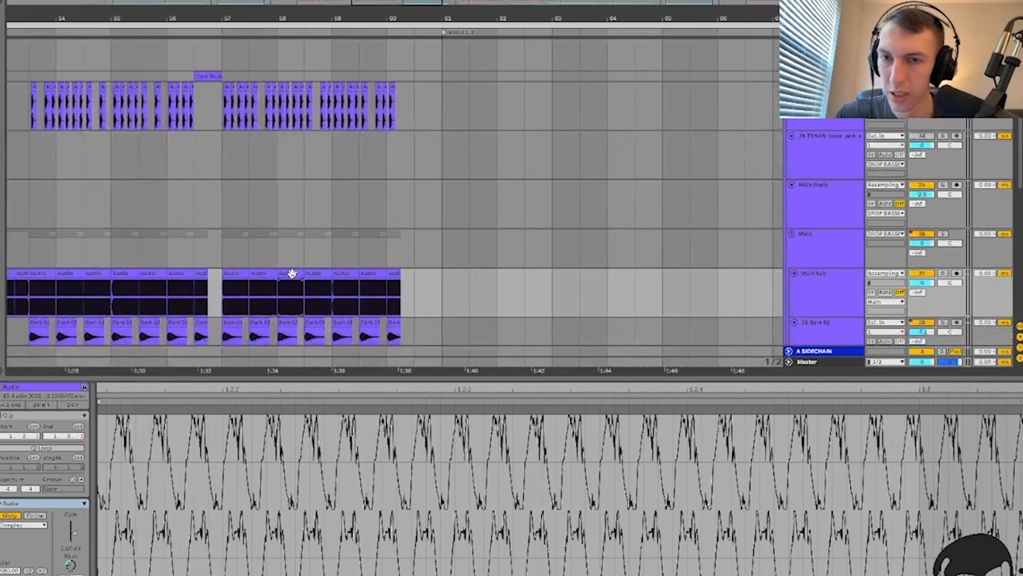
pyautogui.click(292, 272)
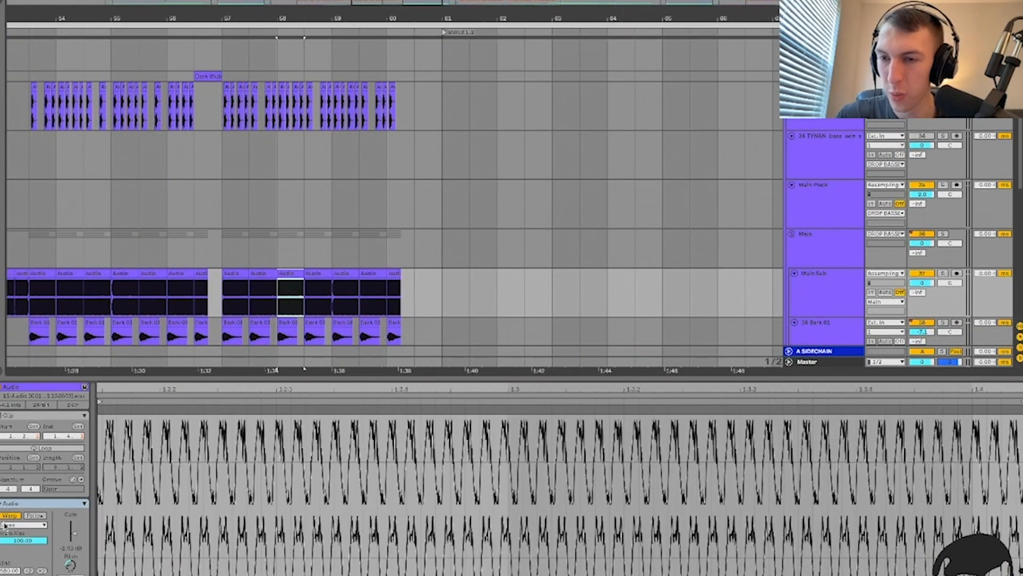
pyautogui.hscroll(10, 354, 263)
pyautogui.scroll(-1, 361, 258)
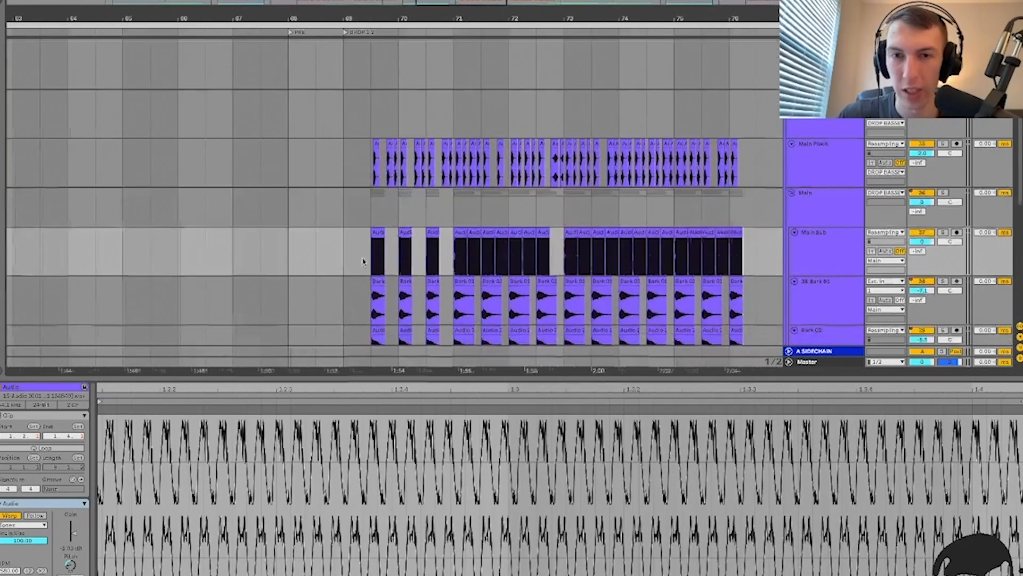
pyautogui.click(460, 232)
pyautogui.press('space')
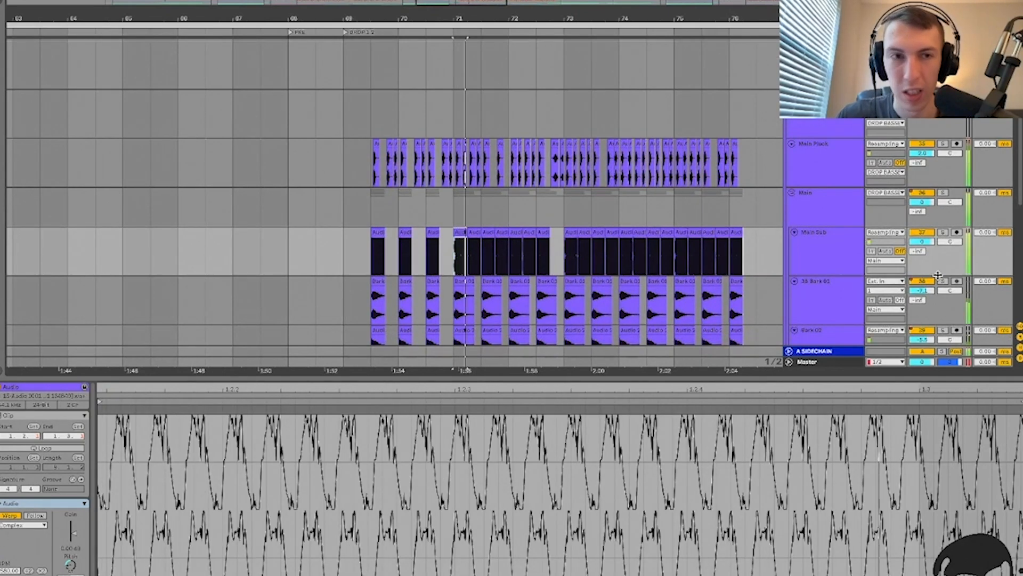
pyautogui.click(943, 233)
pyautogui.click(943, 233)
pyautogui.press('super+alt+l')
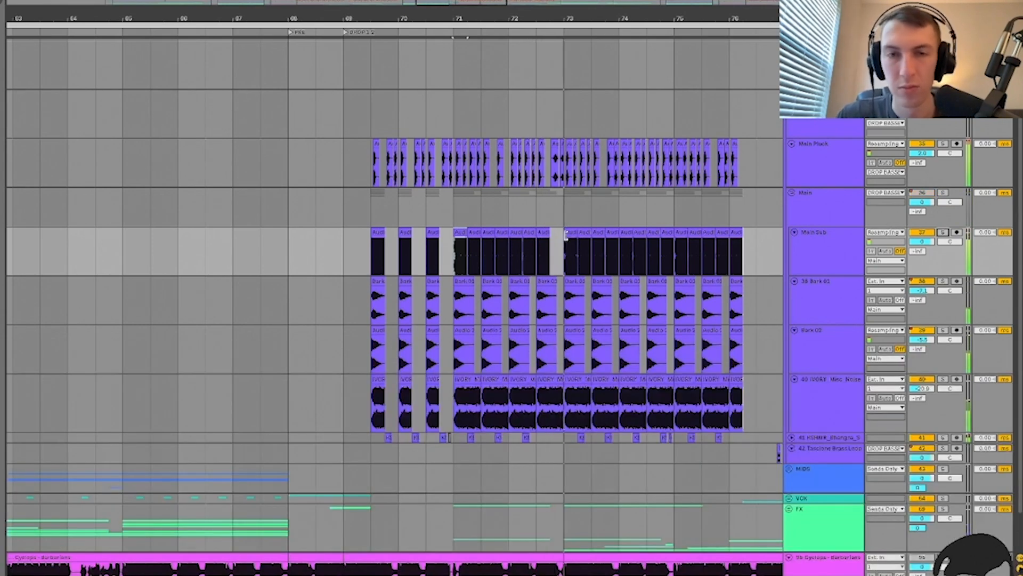
pyautogui.hscroll(5, 566, 234)
pyautogui.scroll(-1, 566, 234)
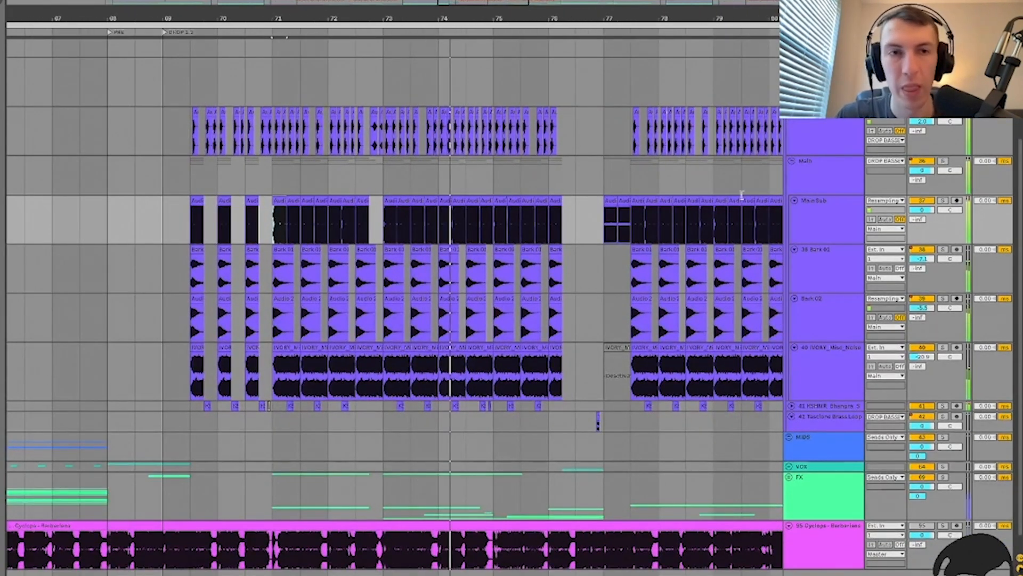
pyautogui.hscroll(6, 495, 227)
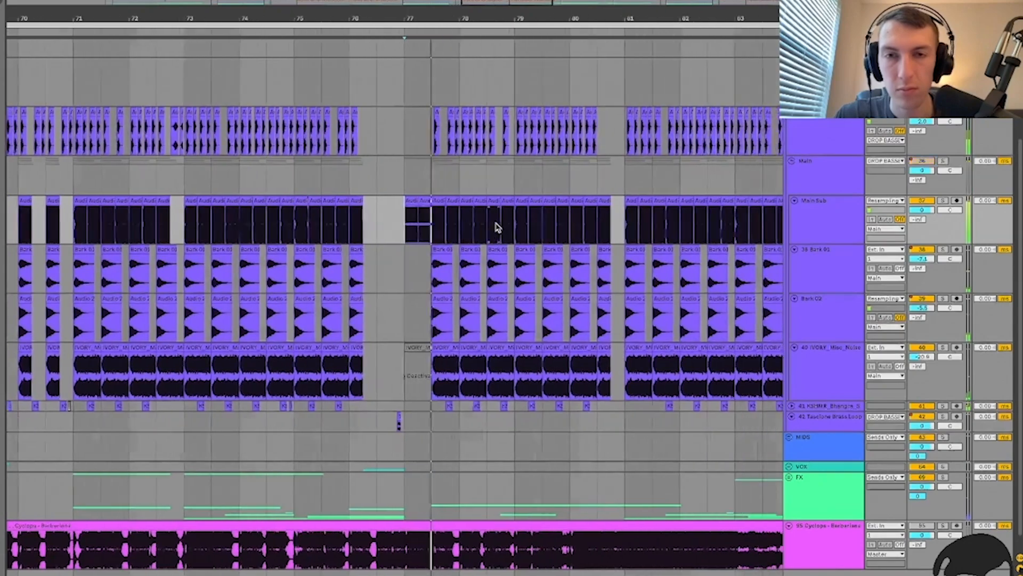
pyautogui.click(497, 227)
pyautogui.scroll(-5, 452, 233)
pyautogui.hscroll(2, 452, 233)
pyautogui.press('super+alt+l')
pyautogui.press('super+alt+l')
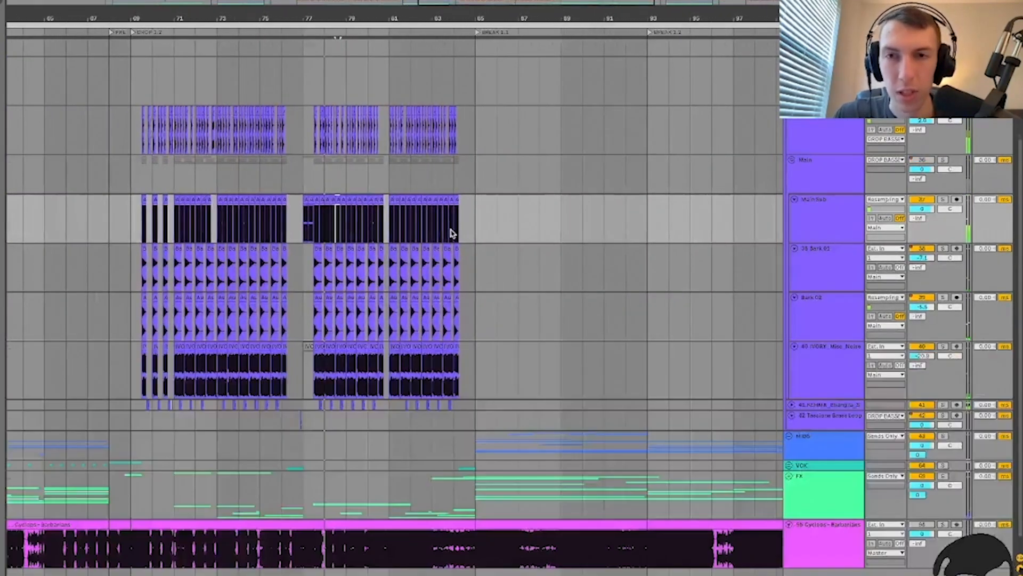
pyautogui.hscroll(15, 453, 229)
pyautogui.scroll(3, 425, 262)
# Step: Solo Main Pluck and play it from bar 113, zoomed in
pyautogui.hscroll(-2, 425, 260)
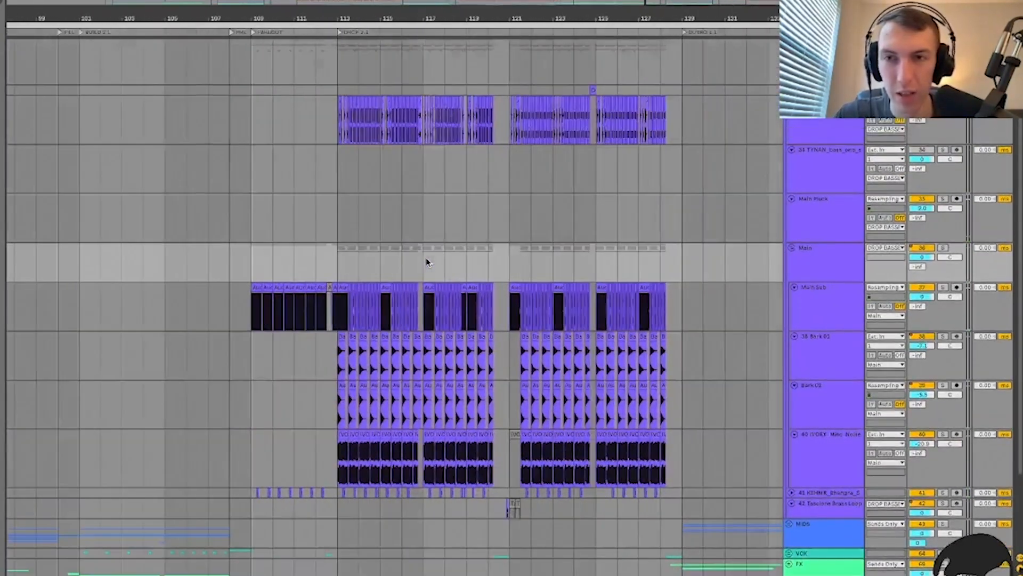
pyautogui.click(343, 245)
pyautogui.press('+')
pyautogui.scroll(3, 343, 244)
pyautogui.hscroll(-1, 343, 244)
pyautogui.press('+')
pyautogui.press('+')
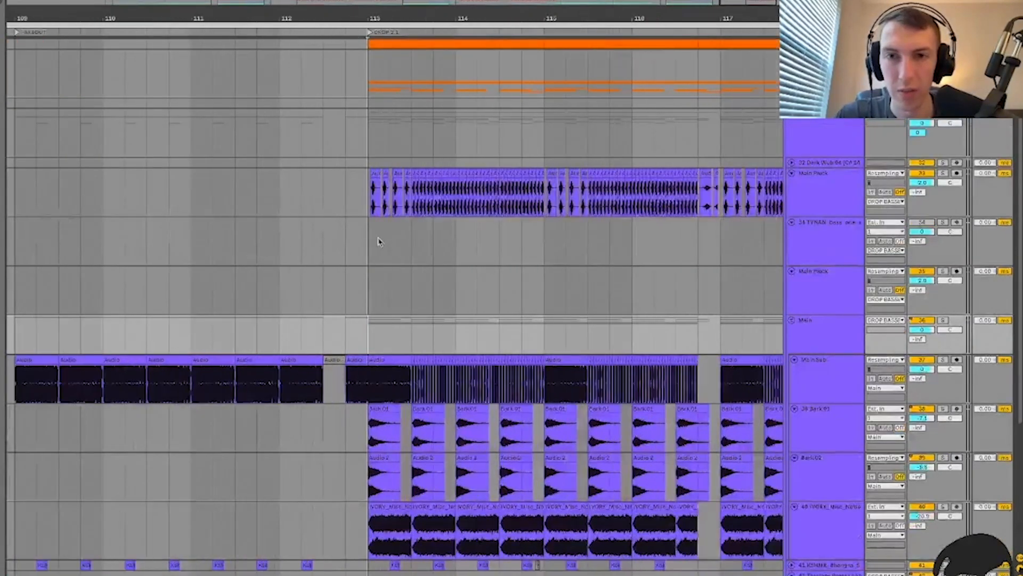
pyautogui.press('+')
pyautogui.click(369, 195)
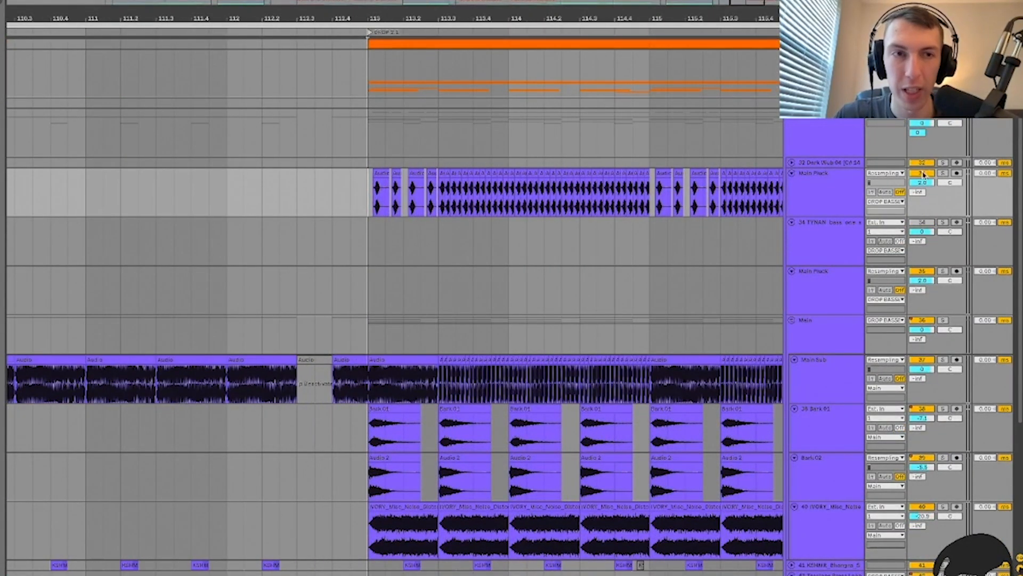
pyautogui.click(942, 173)
pyautogui.press('space')
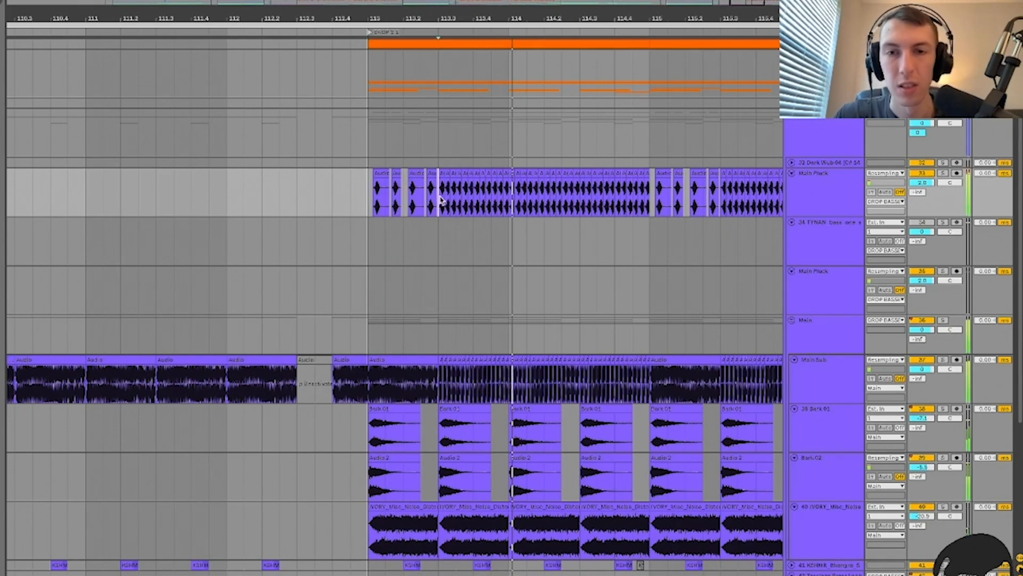
# Step: Restart playback inside the Main Pluck clips and zoom out to bars 89–123
pyautogui.press('+')
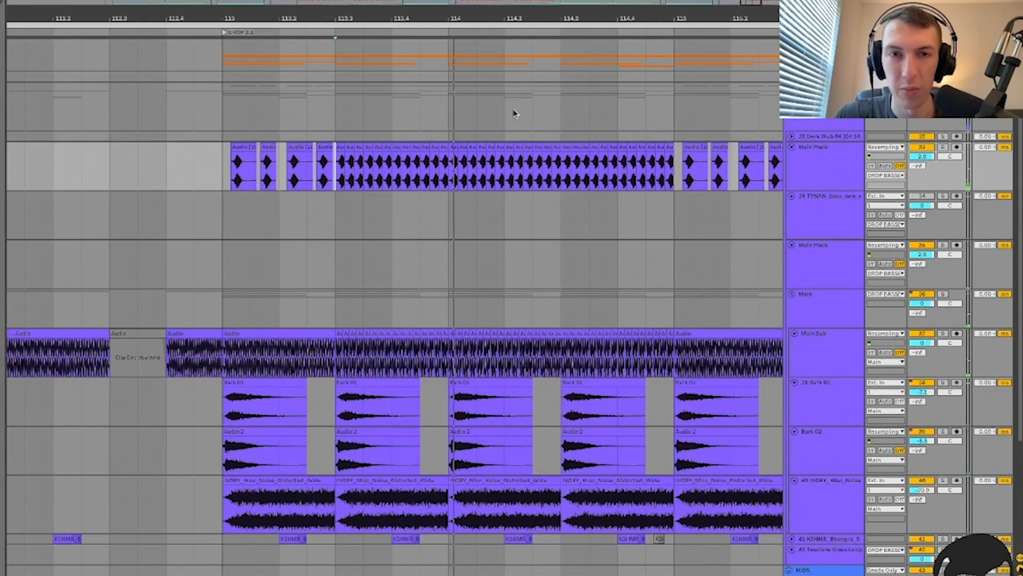
pyautogui.press('-')
pyautogui.press('-')
pyautogui.click(341, 168)
pyautogui.press('space')
pyautogui.press('+')
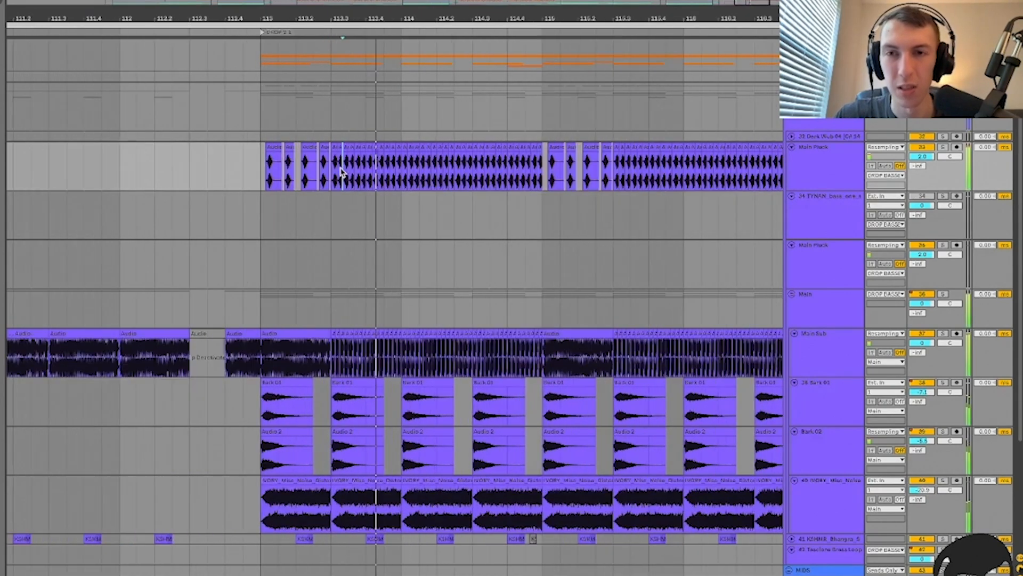
pyautogui.press('-')
pyautogui.press('-')
pyautogui.press('+')
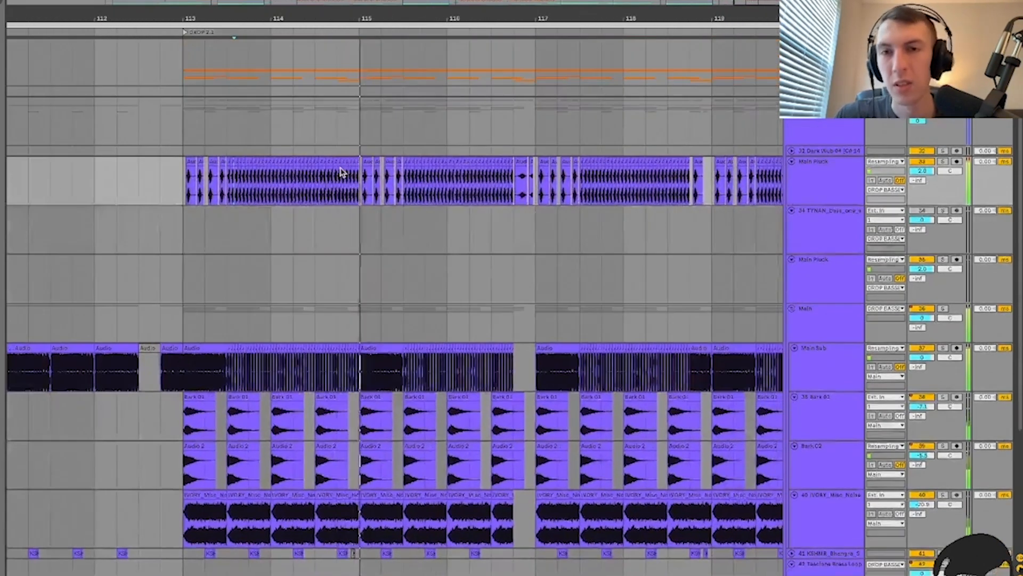
pyautogui.press('-')
pyautogui.press('-')
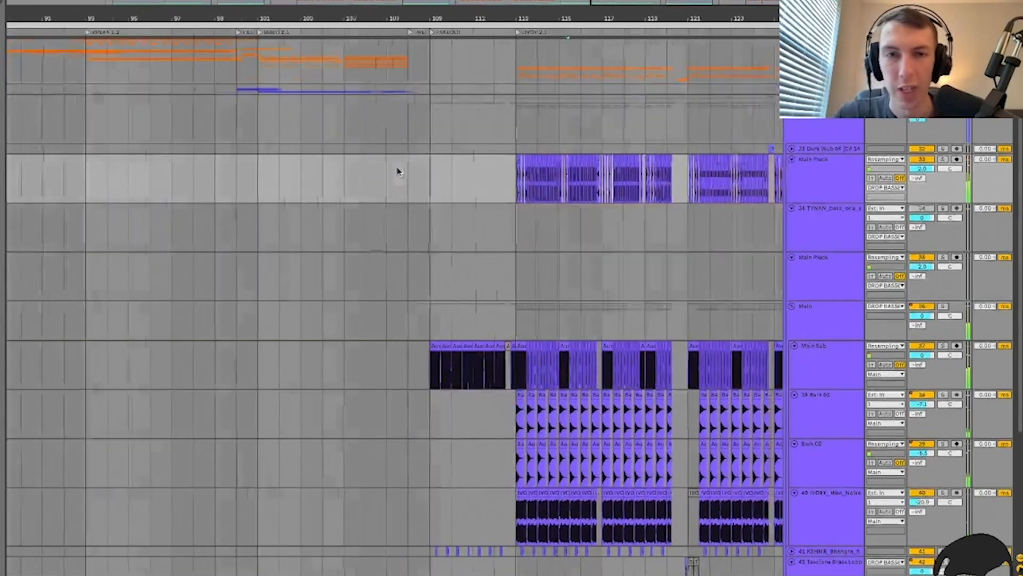
# Step: Fold up the Main Pluck tracks and zoom out to bars 33–117
pyautogui.click(834, 176)
pyautogui.press('u')
pyautogui.click(580, 235)
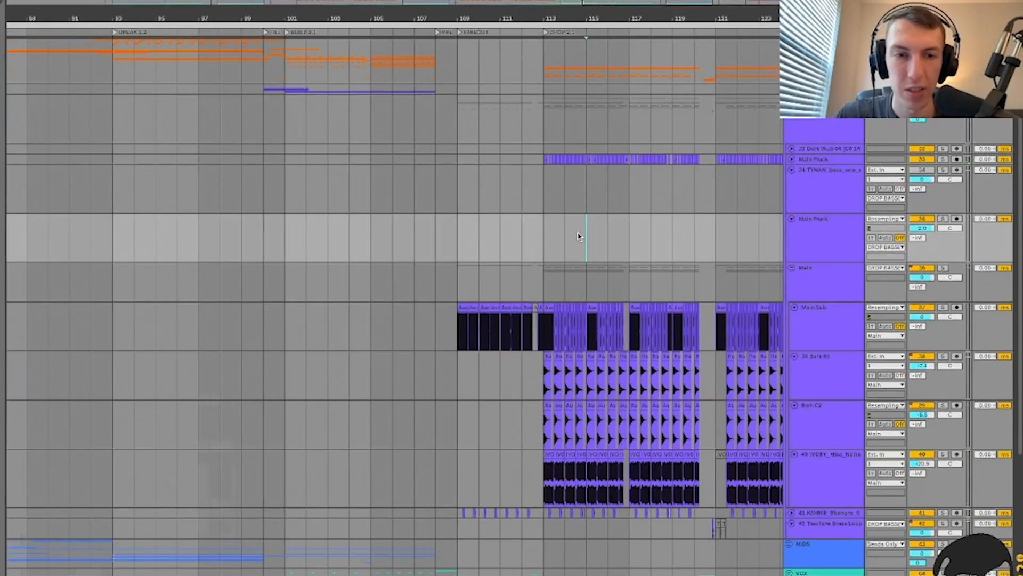
pyautogui.press('-')
pyautogui.click(810, 254)
# Step: Fold the Main group and place the start marker at 69.75 on track 41, KSHMR Bhangra
pyautogui.press('u')
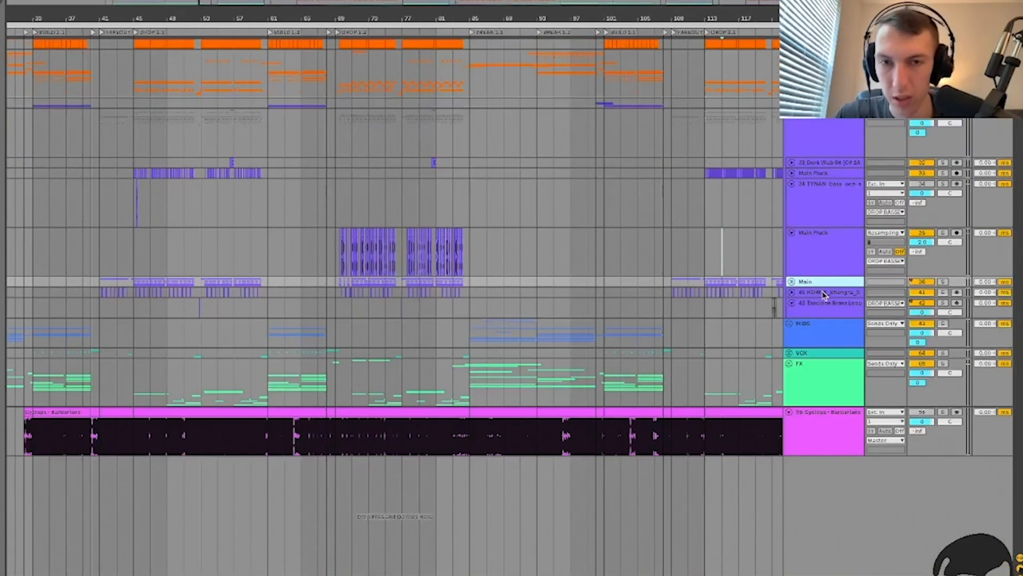
pyautogui.click(823, 294)
pyautogui.click(823, 307)
pyautogui.click(821, 294)
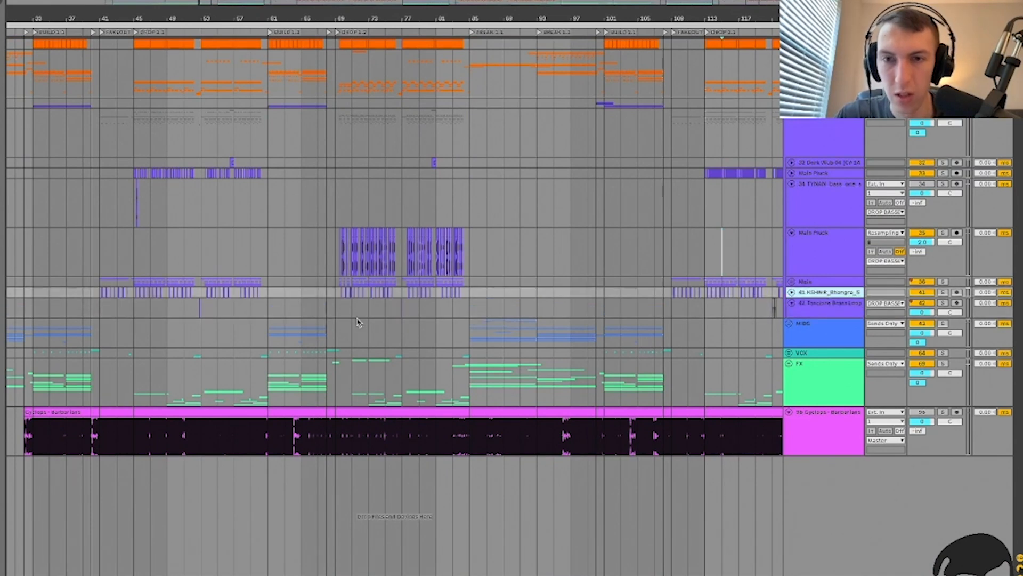
pyautogui.click(334, 292)
pyautogui.press('+')
pyautogui.press('+')
pyautogui.click(373, 294)
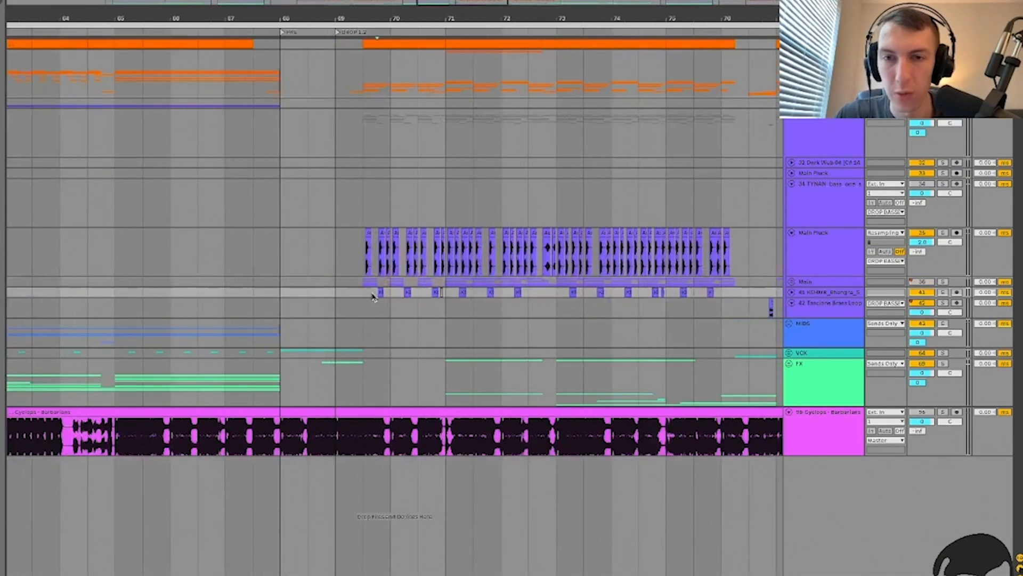
# Step: Unfold track 41 and collapse every device in its chain, from kHs Distortion to EQ Eight
pyautogui.click(830, 289)
pyautogui.press('u')
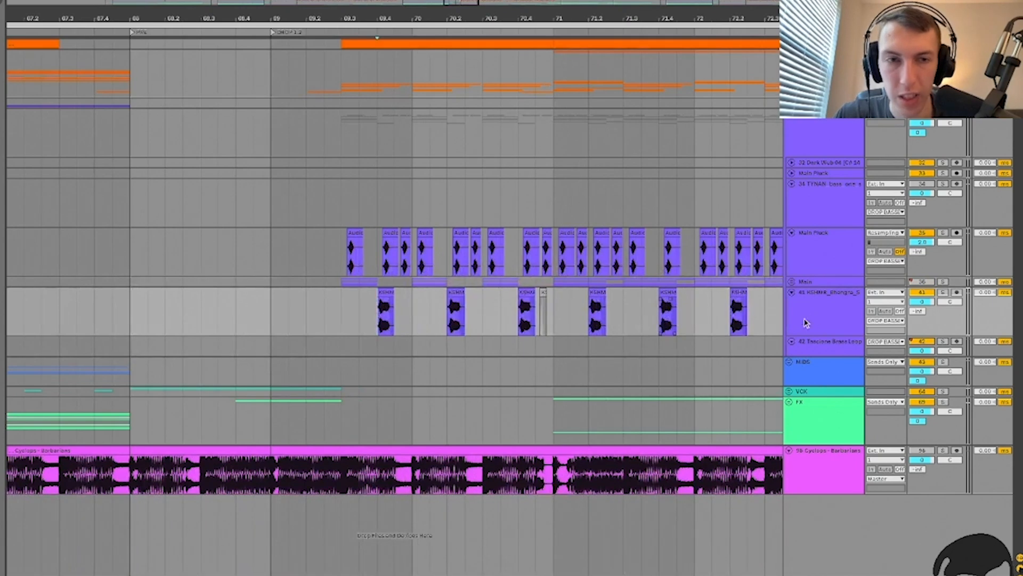
pyautogui.click(823, 318)
pyautogui.doubleClick(75, 510)
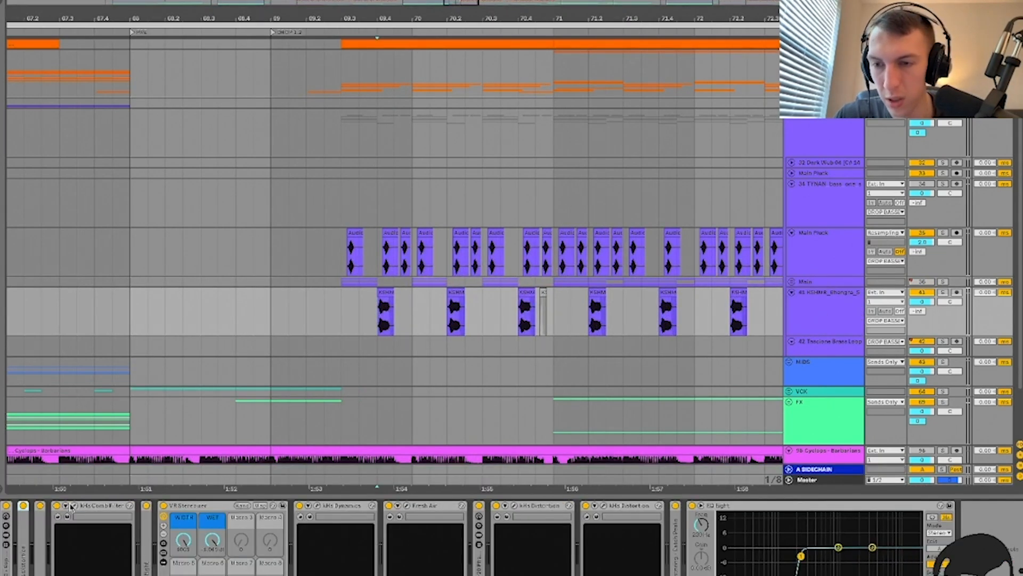
pyautogui.doubleClick(98, 507)
pyautogui.doubleClick(125, 507)
pyautogui.click(151, 509)
pyautogui.doubleClick(152, 509)
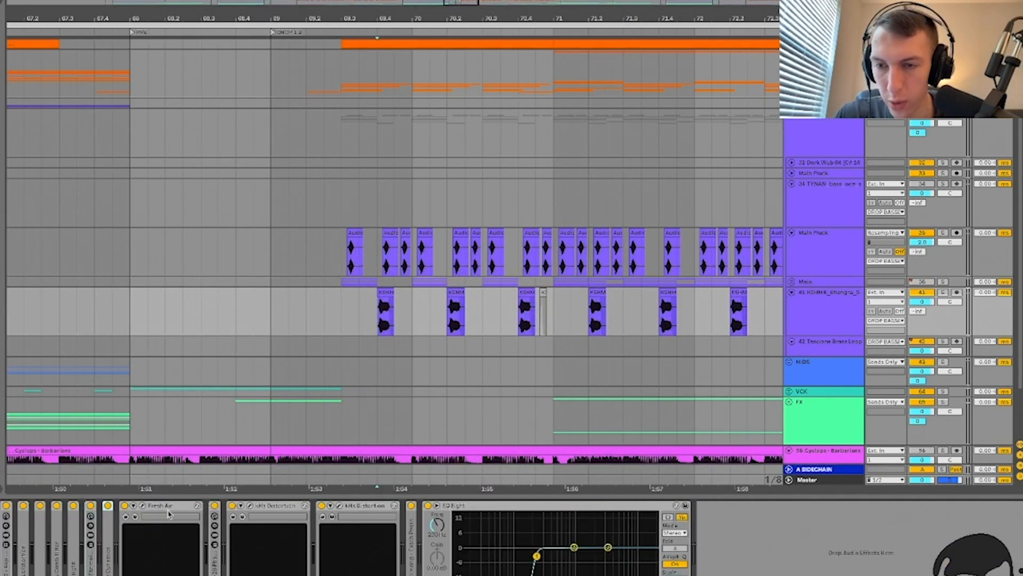
pyautogui.doubleClick(162, 505)
pyautogui.doubleClick(181, 507)
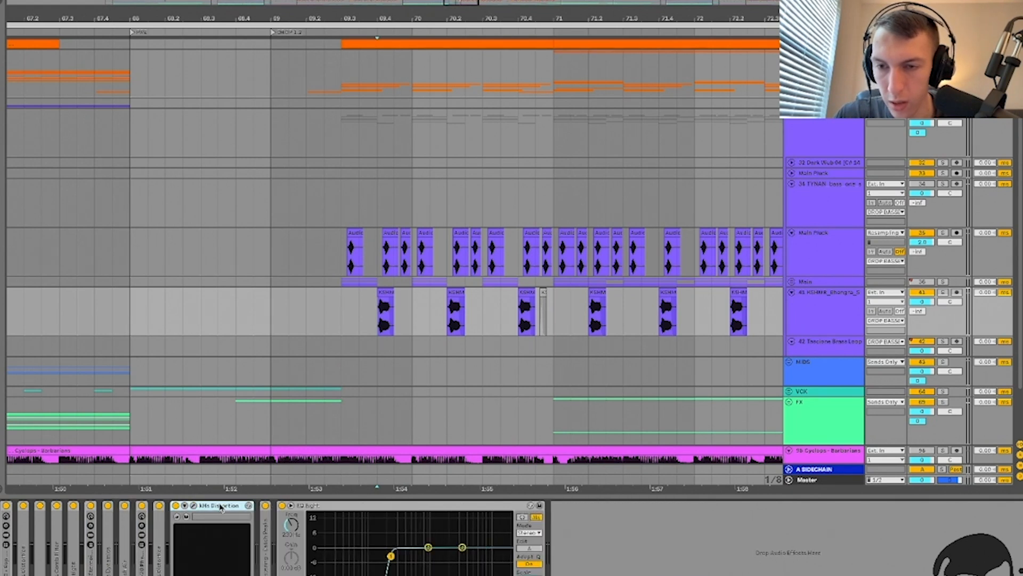
pyautogui.doubleClick(198, 506)
pyautogui.click(243, 506)
pyautogui.doubleClick(243, 507)
# Step: Deactivate all 13 devices and play the track dry
pyautogui.keyDown('shift'); pyautogui.click(6, 573); pyautogui.keyUp('shift')
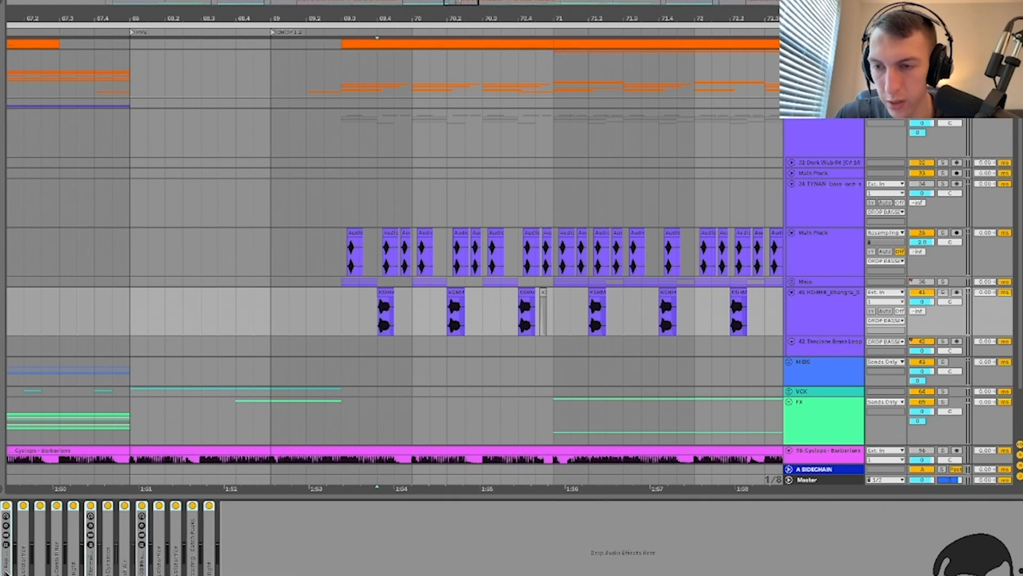
pyautogui.press('0')
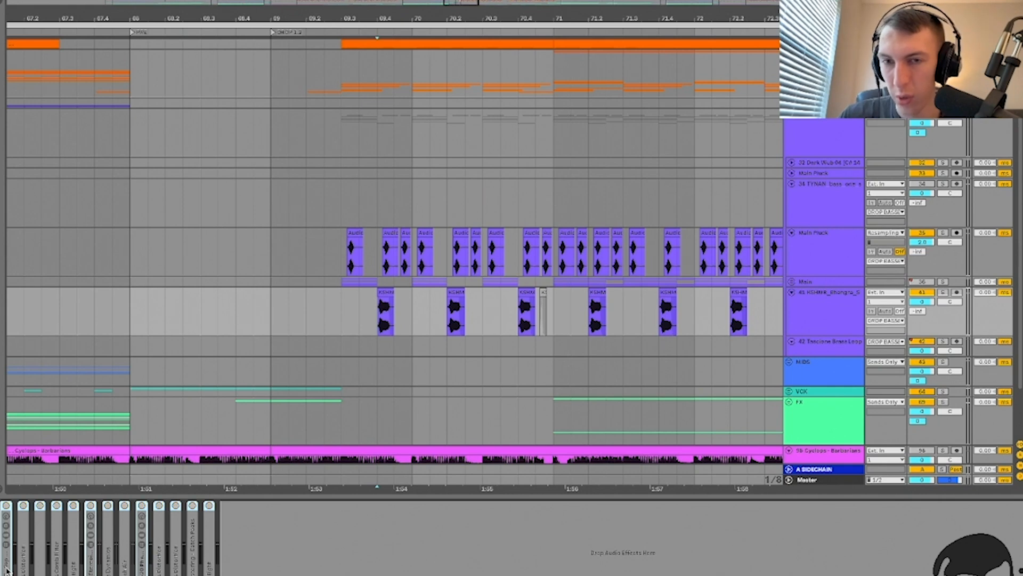
pyautogui.press('space')
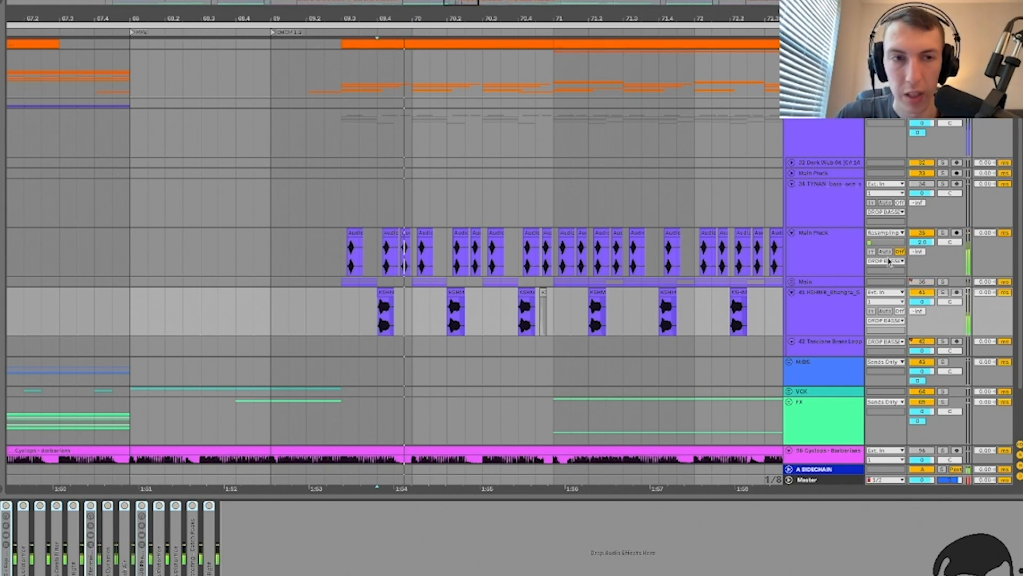
# Step: Solo track 41 and try lengthening the KSHMR_Bhangra_Shout clip, then undo it
pyautogui.click(943, 292)
pyautogui.scroll(4, 377, 327)
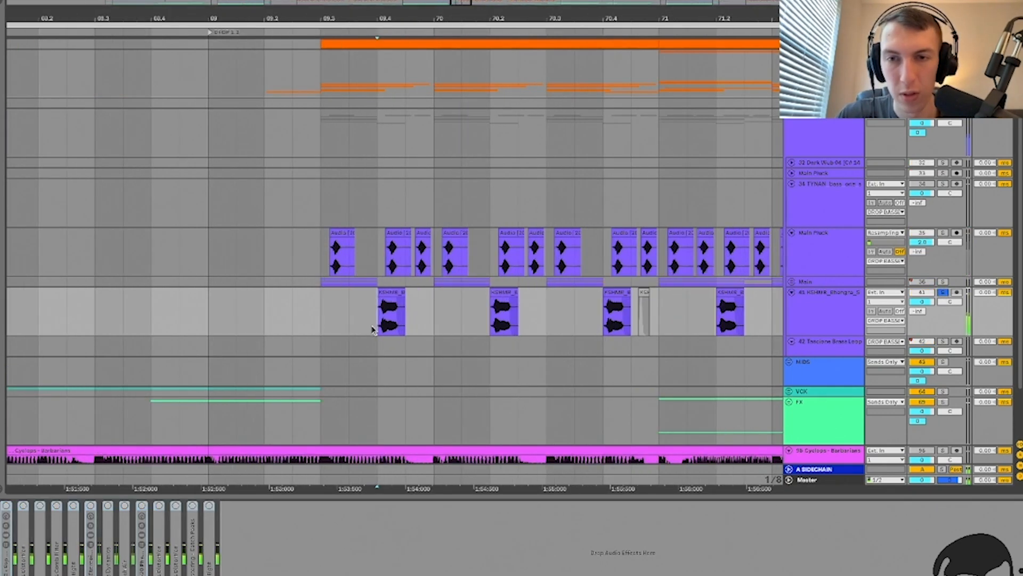
pyautogui.moveTo(442, 291); pyautogui.dragTo(594, 292)
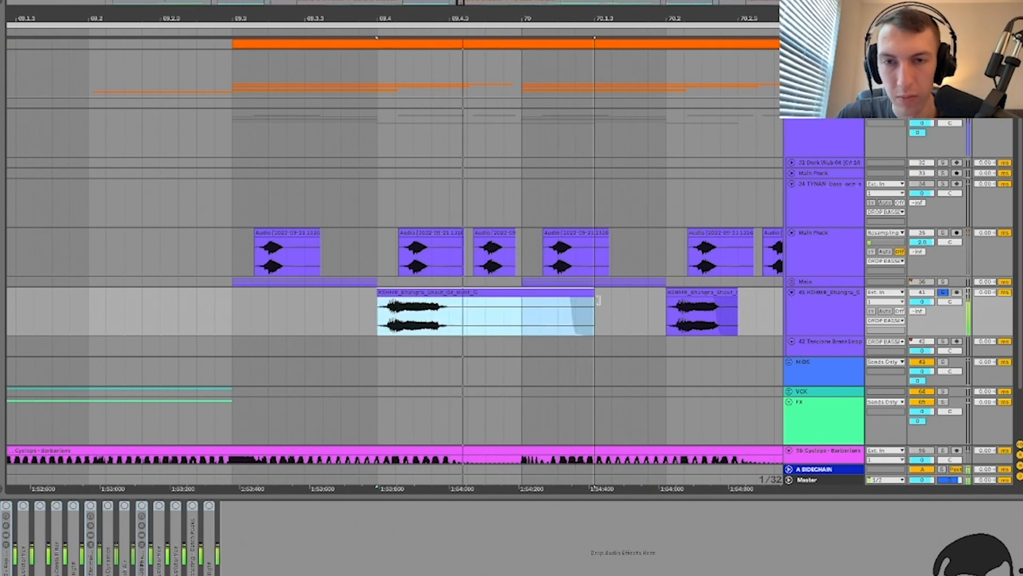
pyautogui.hotkey('ctrl', 'z')
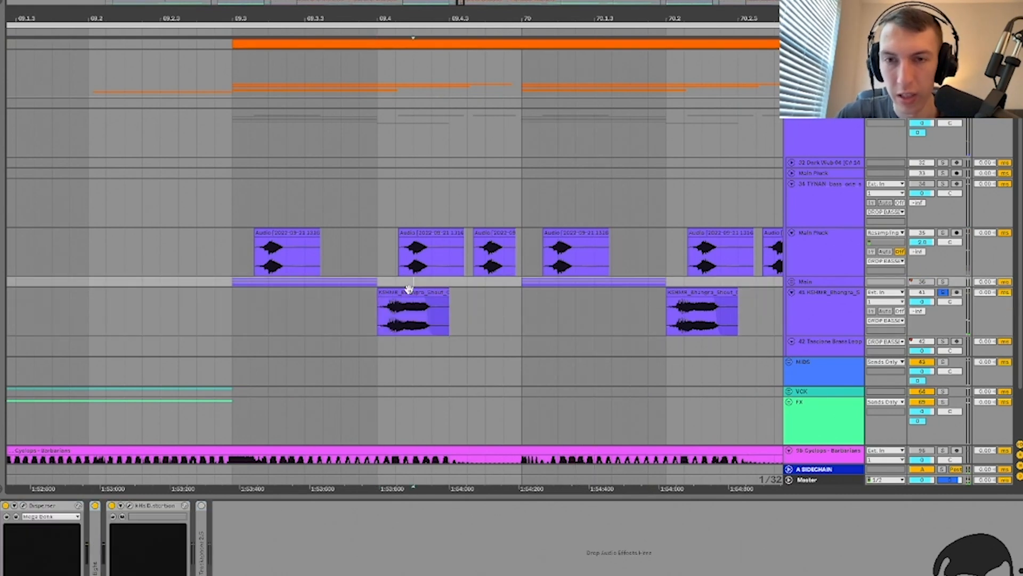
# Step: Inspect the shout clip's waveform in Clip View and play it back
pyautogui.doubleClick(405, 290)
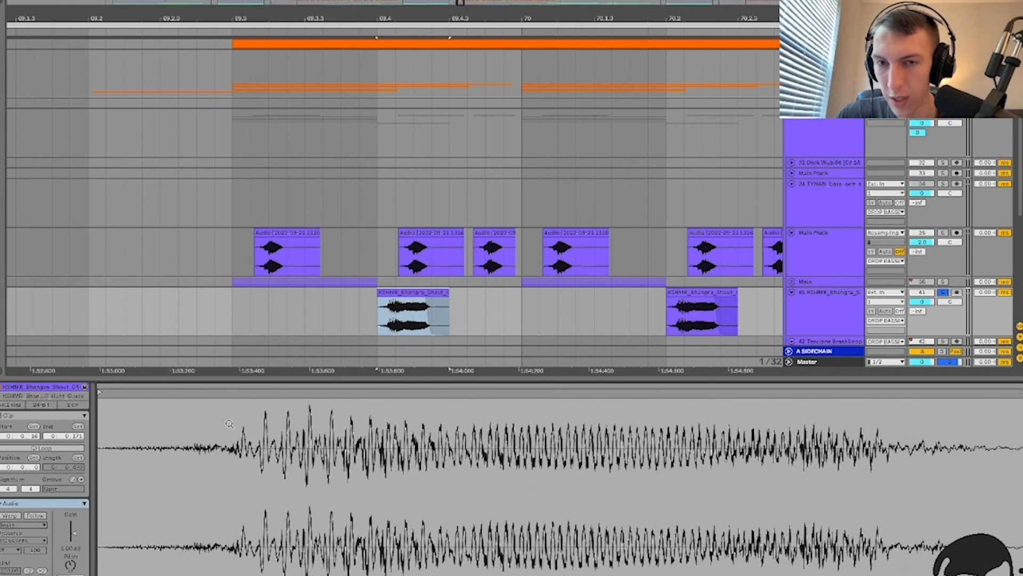
pyautogui.click(381, 315)
pyautogui.press('+')
pyautogui.press('+')
pyautogui.press('-')
pyautogui.press('-')
pyautogui.press('-')
pyautogui.press('space')
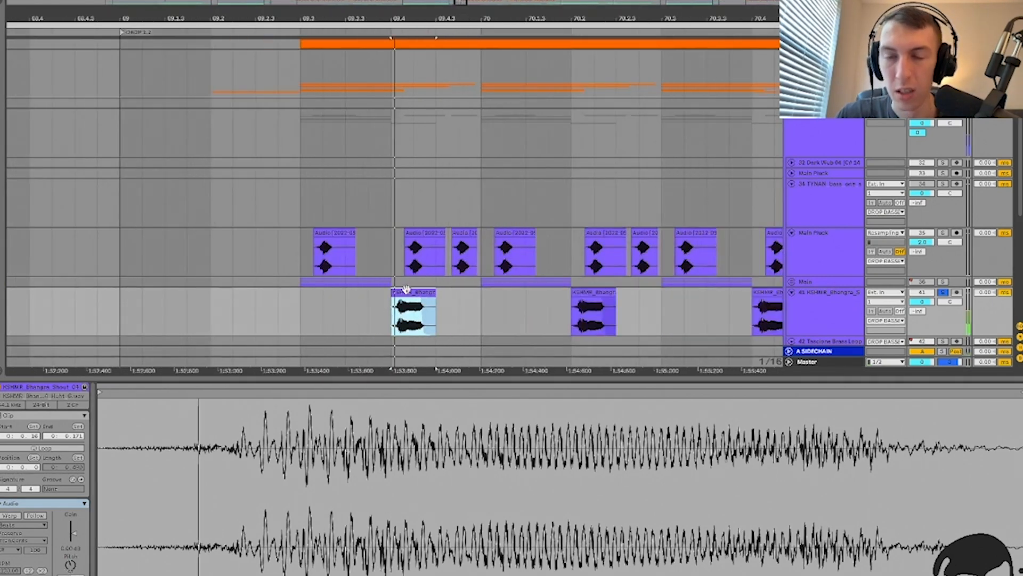
pyautogui.hotkey('shift', 'Tab')
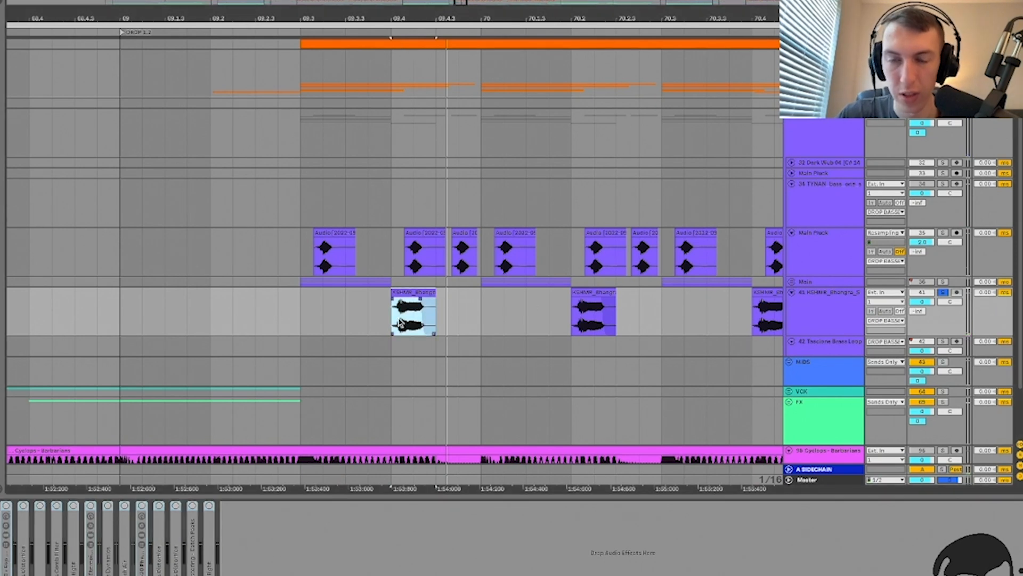
# Step: Test-stretch the shout clip's end again, undo it, and re-enable the first effect device
pyautogui.click(437, 295)
pyautogui.moveTo(437, 295); pyautogui.dragTo(553, 298)
pyautogui.hotkey('ctrl', 'z')
pyautogui.press('space')
pyautogui.click(394, 326)
pyautogui.press('-')
pyautogui.press('-')
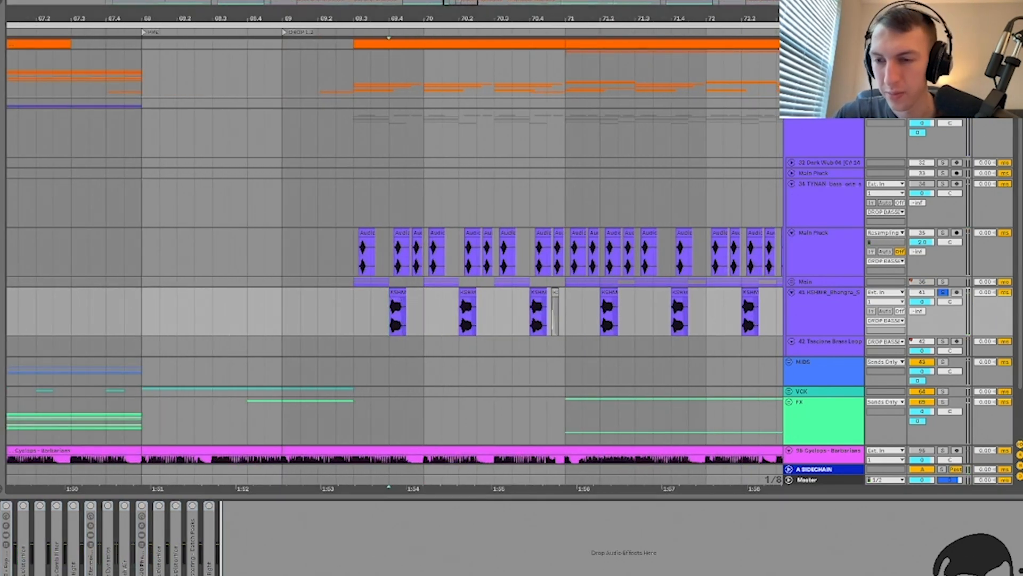
pyautogui.click(6, 505)
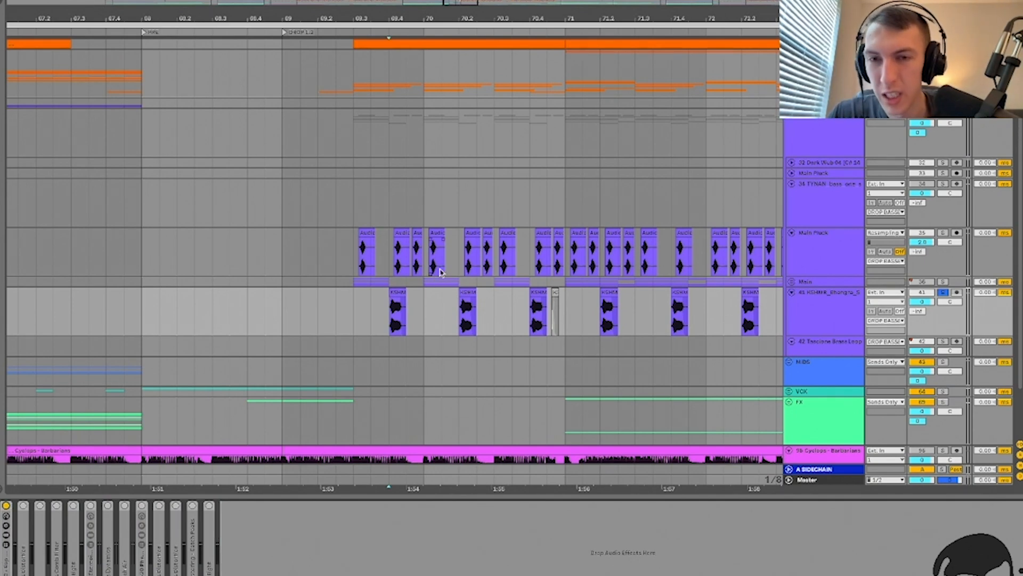
pyautogui.scroll(3, 397, 326)
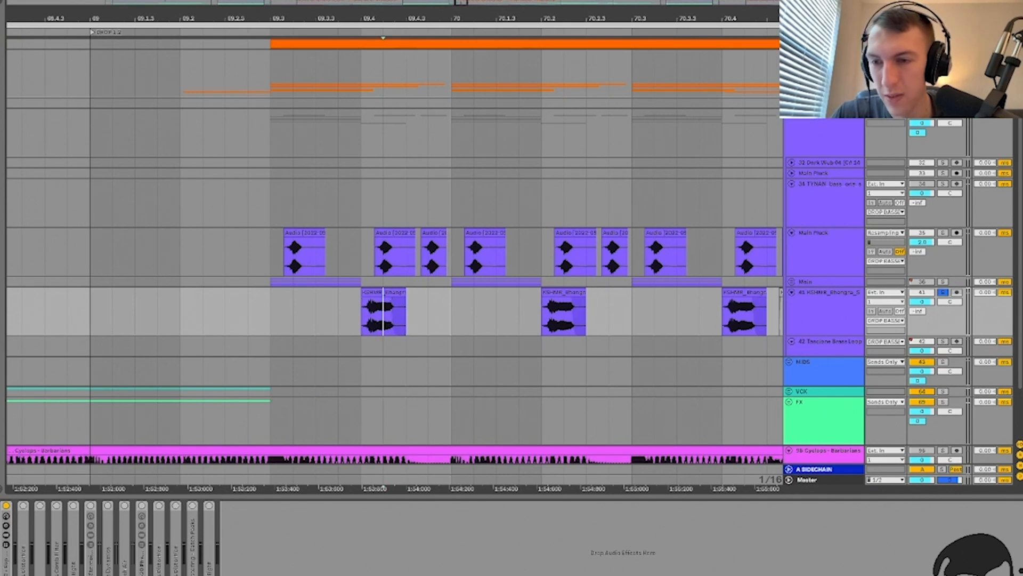
# Step: Expand the CYC - Rap Vox Rack V2, play from 69.4, and unfold Reduce Ambience
pyautogui.doubleClick(6, 559)
pyautogui.press('space')
pyautogui.press('space')
pyautogui.doubleClick(200, 506)
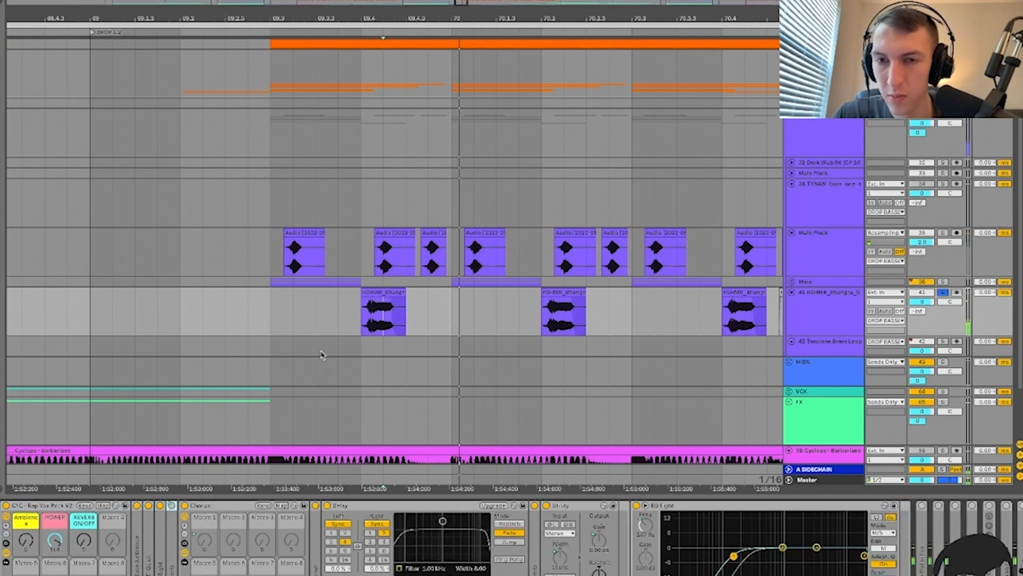
pyautogui.click(358, 316)
pyautogui.press('space')
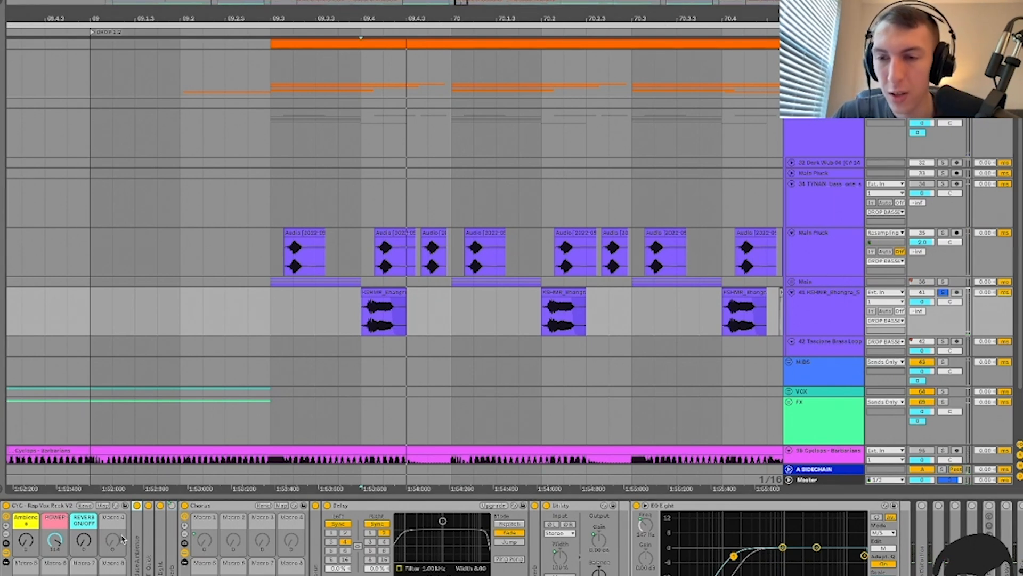
pyautogui.doubleClick(137, 546)
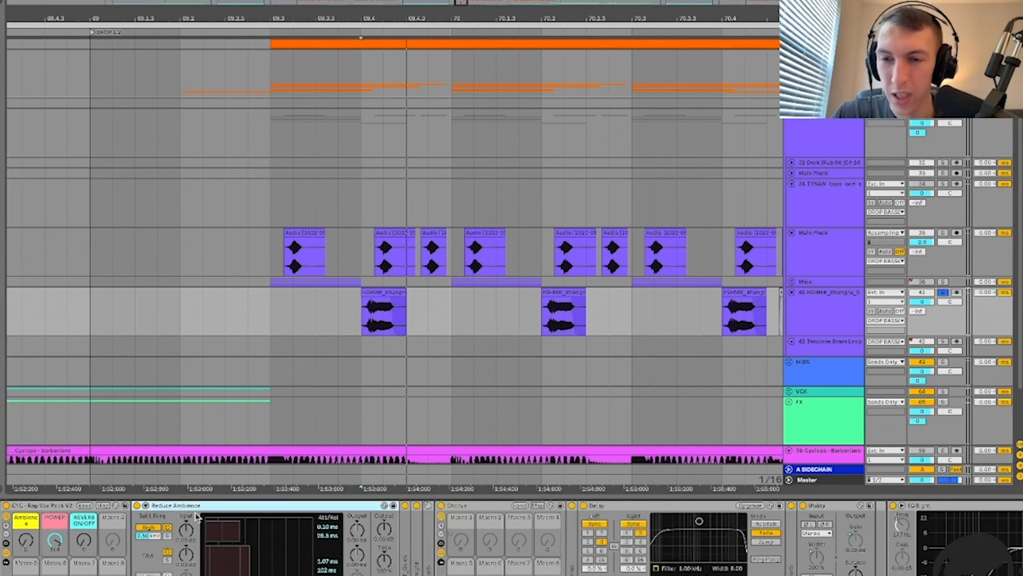
# Step: Search the browser for 'ambi' and drag the Reduce Ambience preset into the chain
pyautogui.hotkey('ctrl', 'alt', 'b')
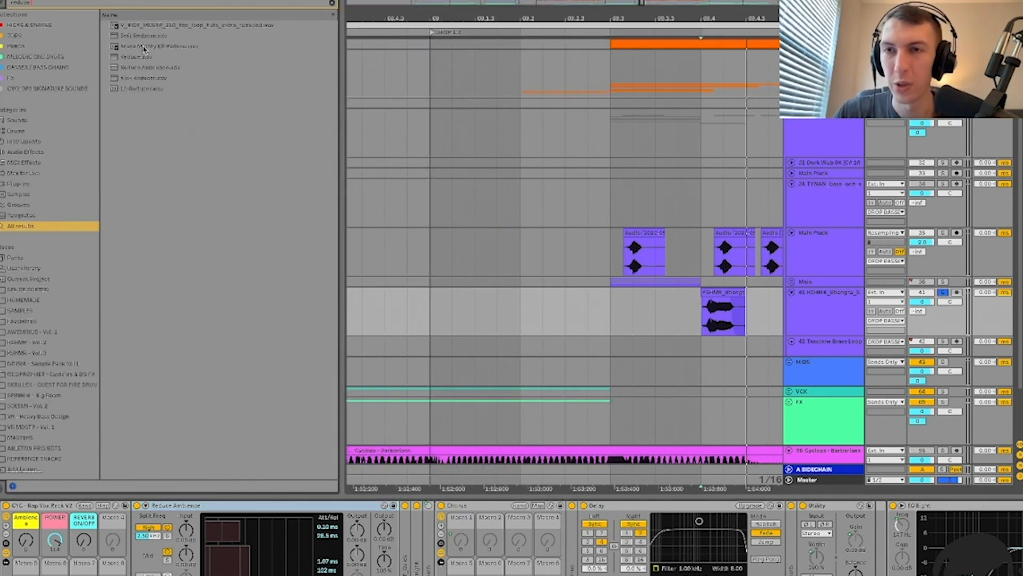
pyautogui.write('ambi')
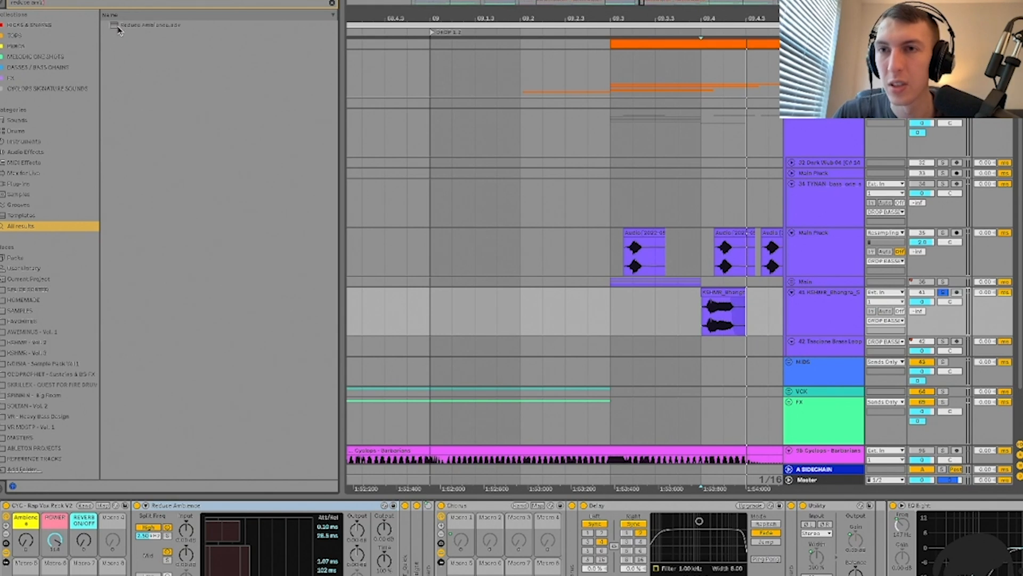
pyautogui.click(119, 27)
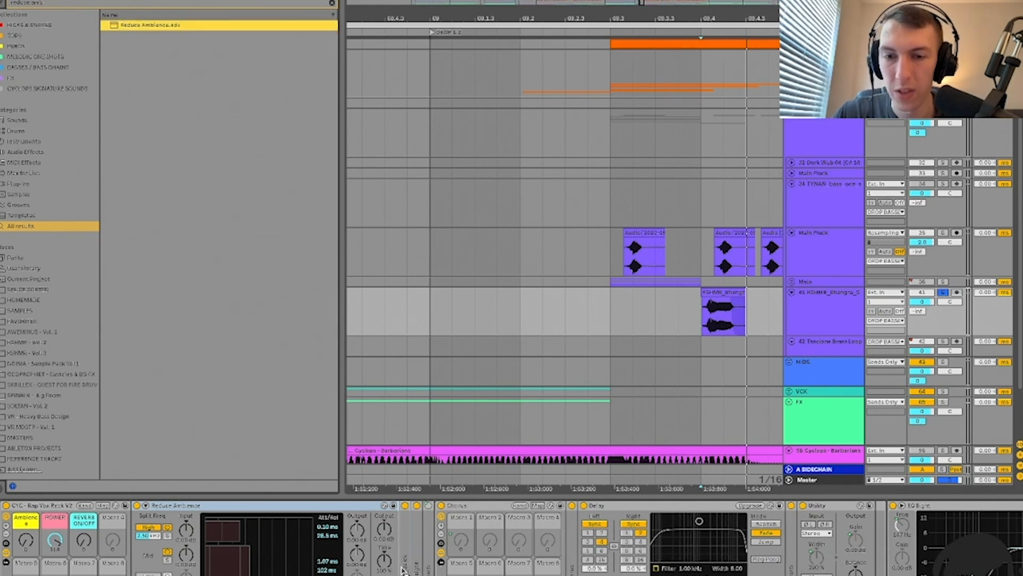
pyautogui.moveTo(404, 560); pyautogui.dragTo(445, 566)
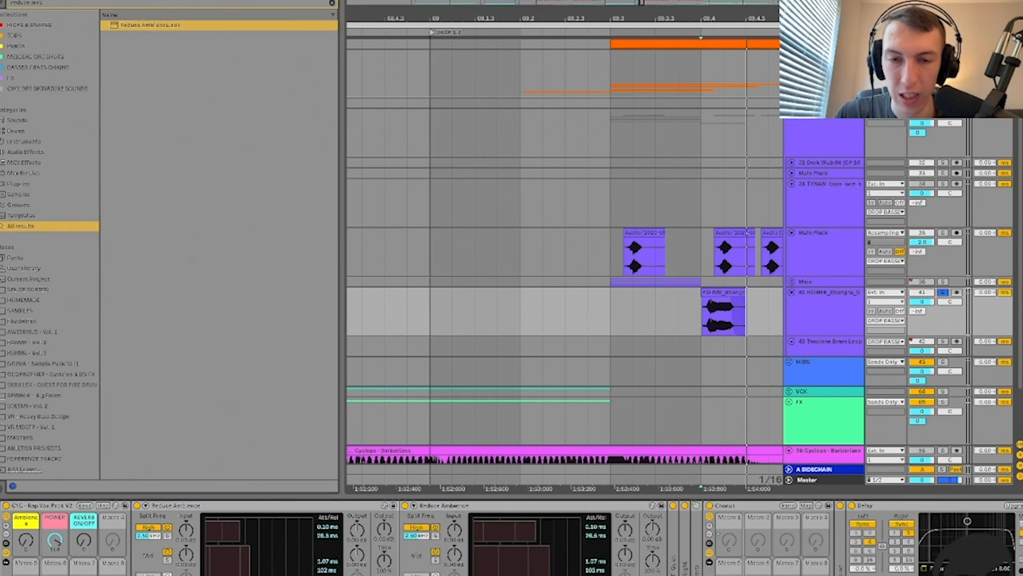
# Step: Delete the duplicate Reduce Ambience device, leaving one in the vocal rack
pyautogui.click(438, 505)
pyautogui.press('Delete')
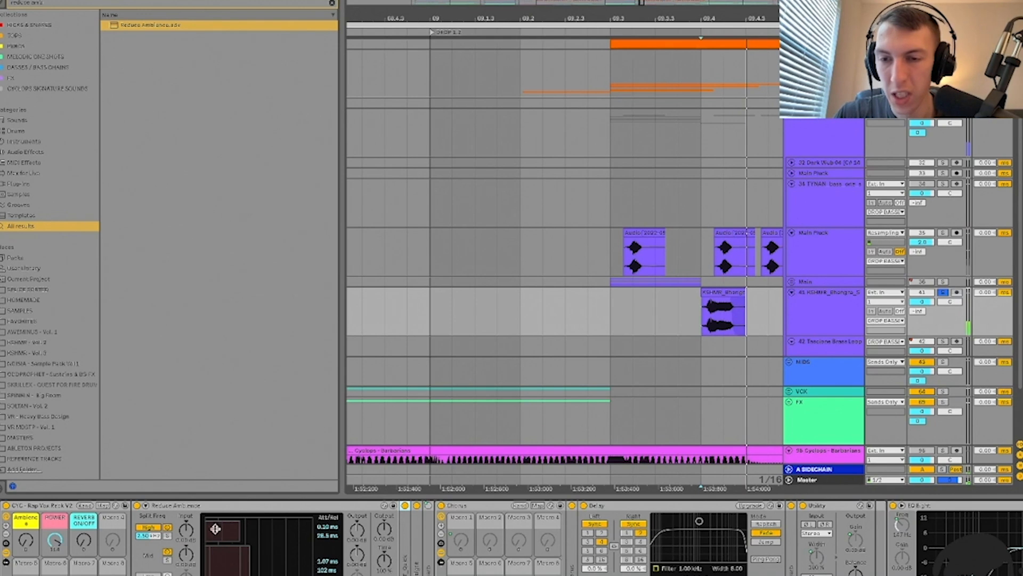
pyautogui.doubleClick(211, 503)
pyautogui.doubleClick(138, 540)
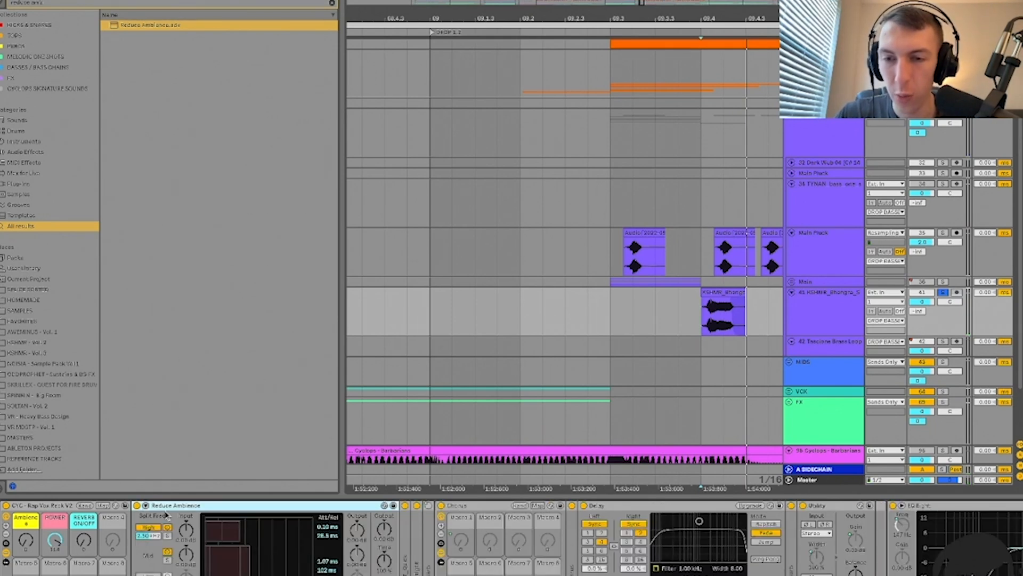
pyautogui.doubleClick(195, 504)
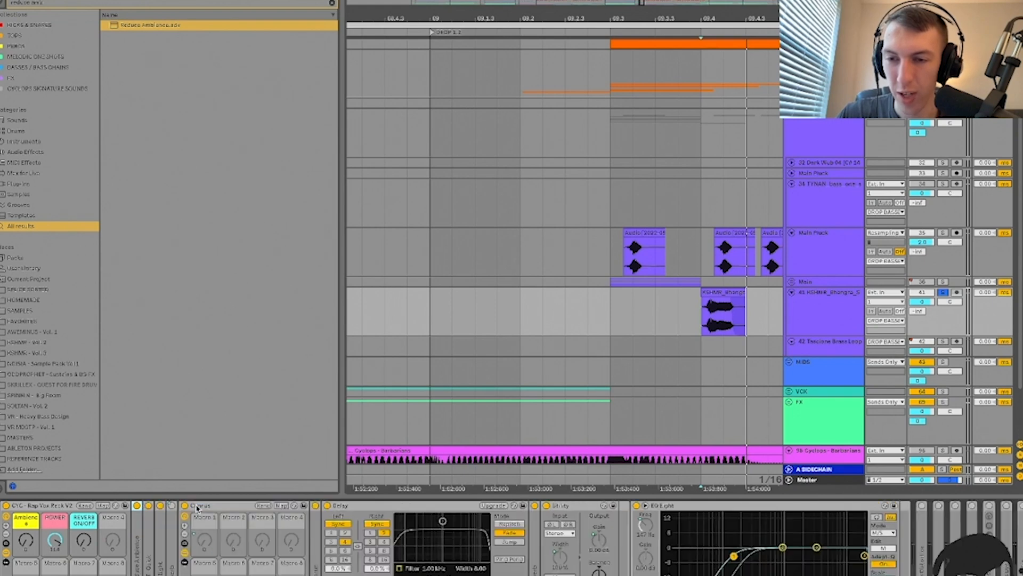
# Step: Raise the POWER macro to 127 and switch the OTT compressor on
pyautogui.doubleClick(151, 543)
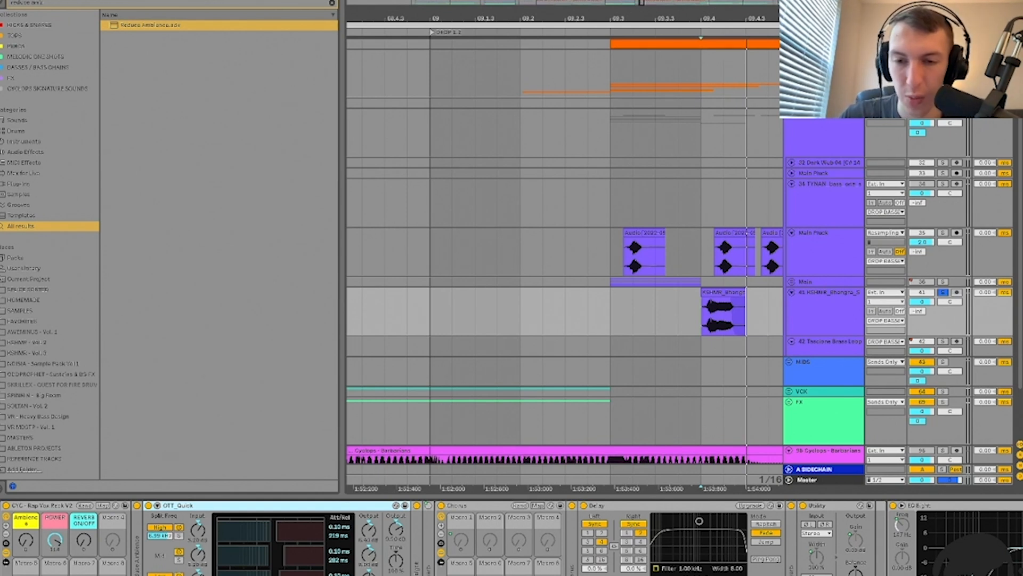
pyautogui.moveTo(57, 544); pyautogui.dragTo(57, 522)
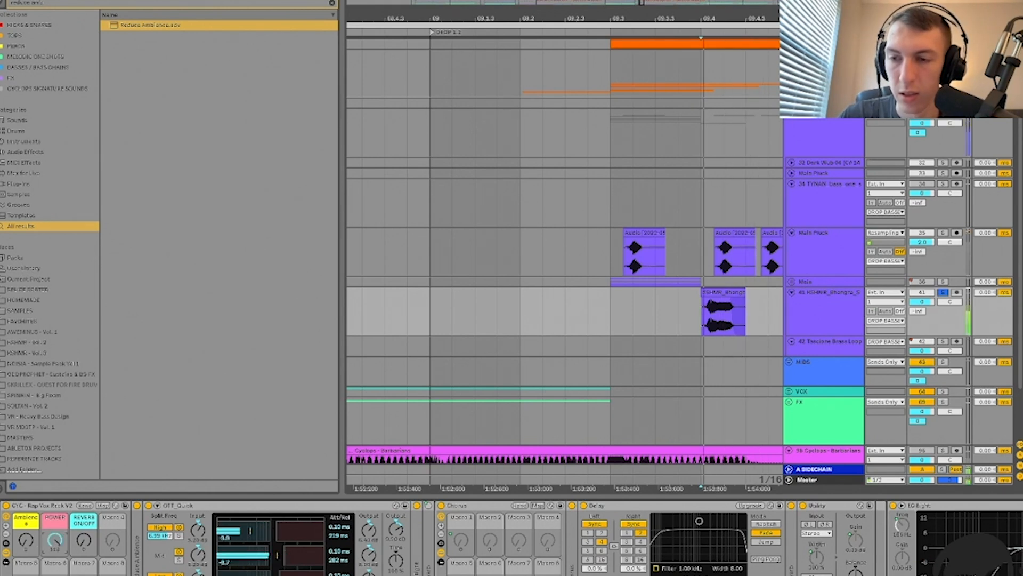
pyautogui.doubleClick(173, 506)
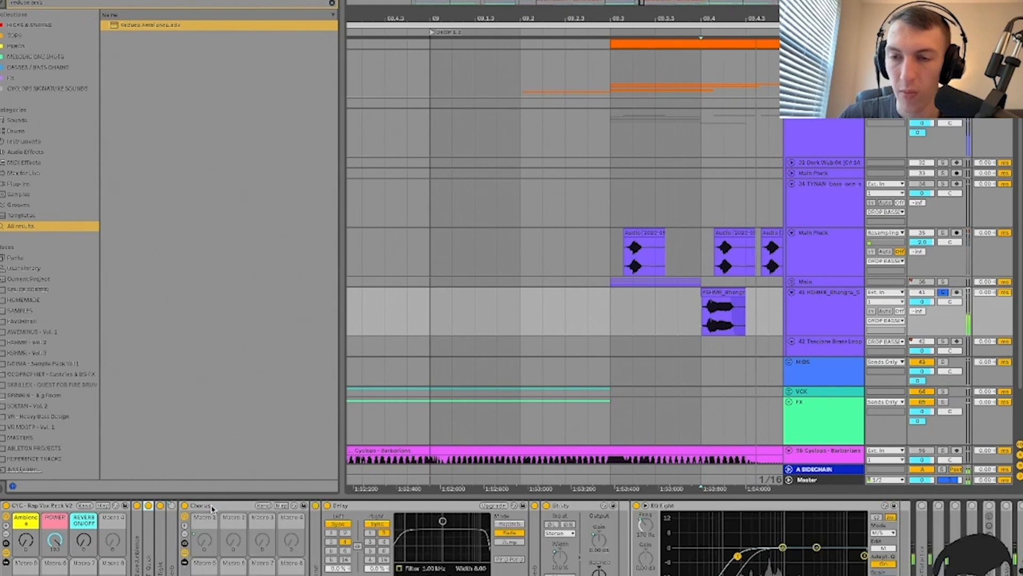
pyautogui.doubleClick(162, 542)
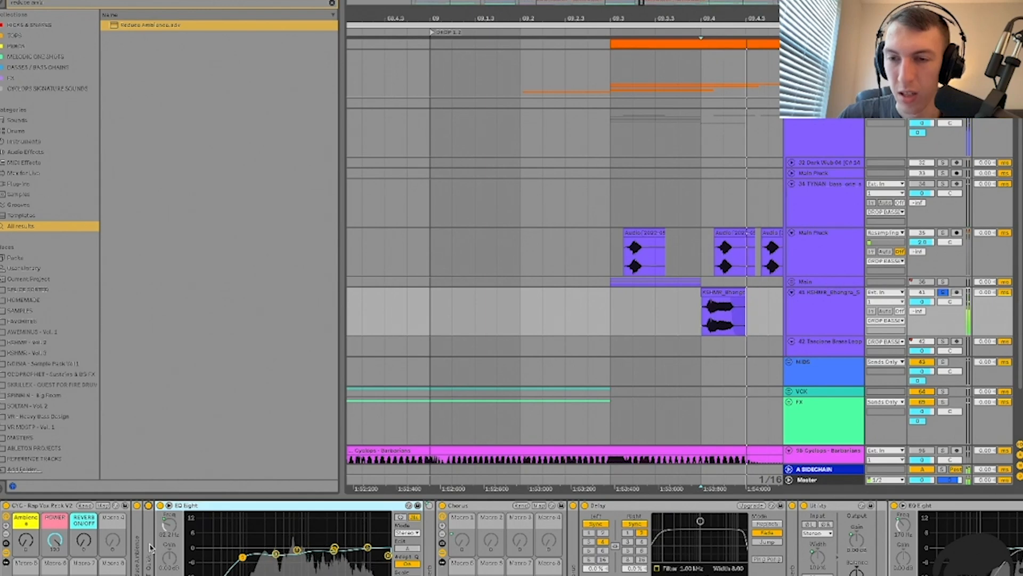
pyautogui.click(148, 505)
pyautogui.doubleClick(151, 546)
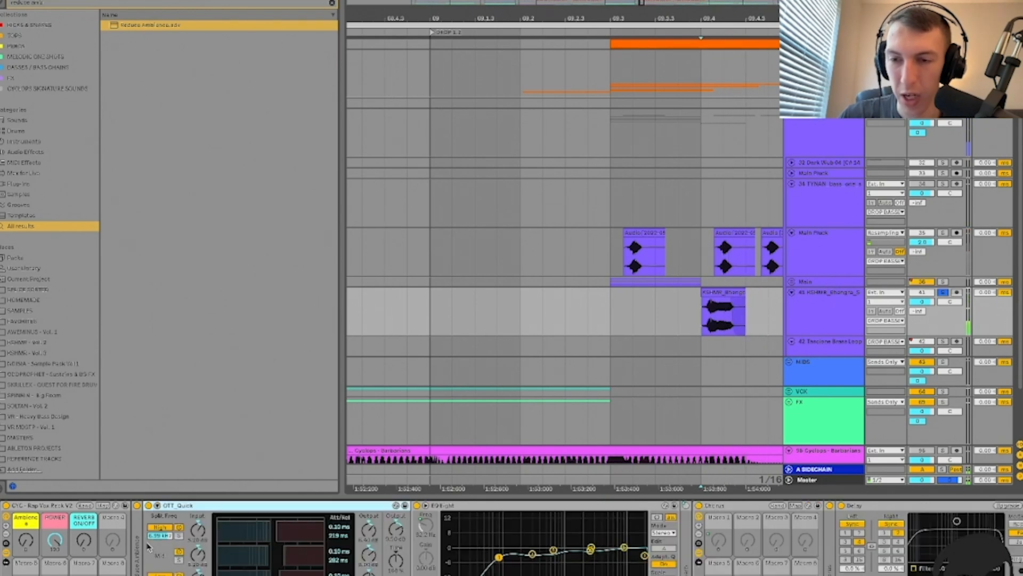
pyautogui.doubleClick(180, 505)
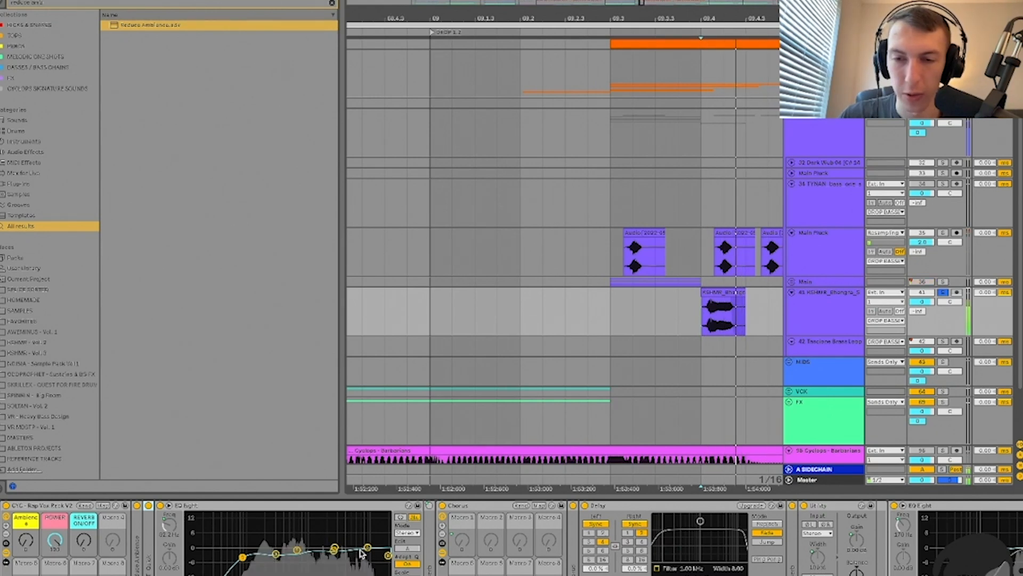
# Step: Lower POWER to about 62, then audition REVERB ON/OFF and return it to 0
pyautogui.moveTo(55, 541)
pyautogui.mouseDown()
pyautogui.moveTo(55, 571)
pyautogui.moveTo(55, 559)
pyautogui.mouseUp()
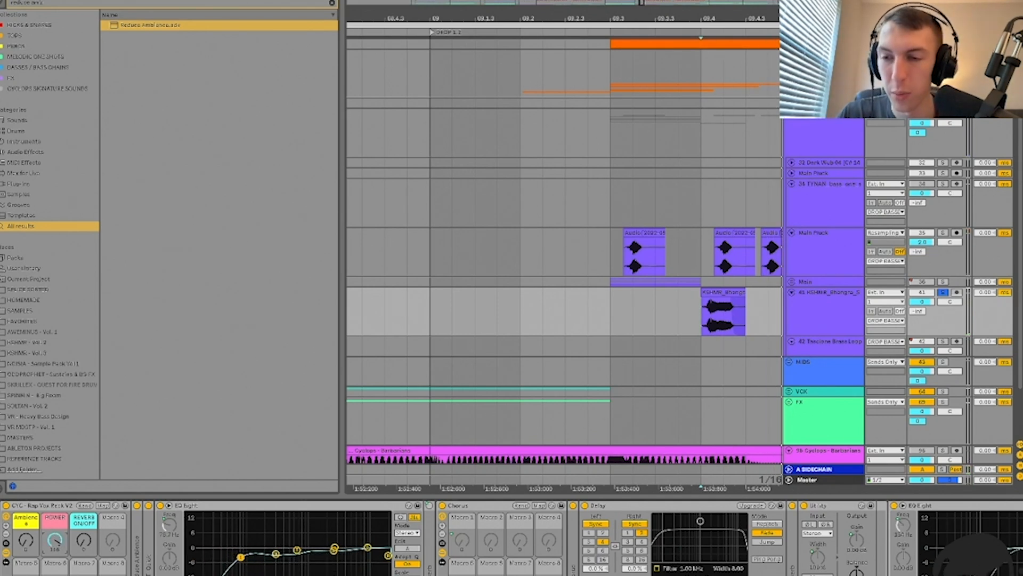
pyautogui.moveTo(55, 540)
pyautogui.mouseDown()
pyautogui.moveTo(54, 557)
pyautogui.moveTo(55, 538)
pyautogui.mouseUp()
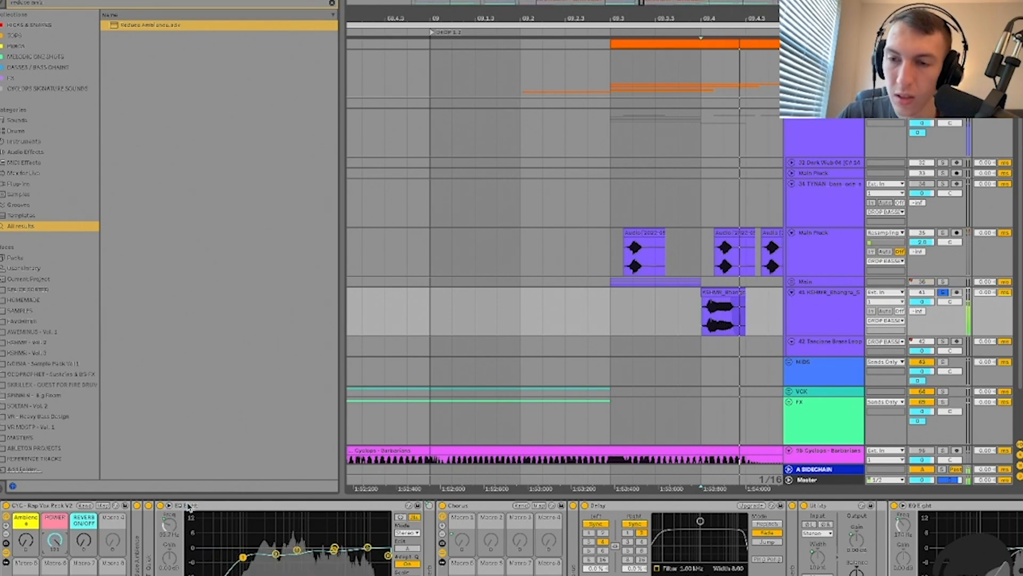
pyautogui.doubleClick(188, 504)
pyautogui.doubleClick(174, 552)
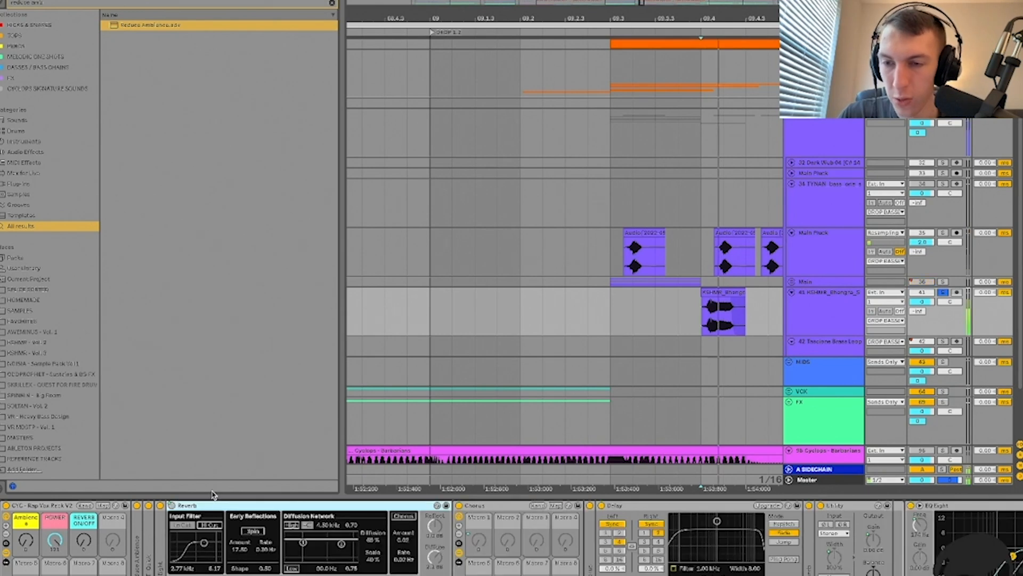
pyautogui.moveTo(83, 541); pyautogui.dragTo(84, 504)
pyautogui.moveTo(84, 541); pyautogui.dragTo(84, 574)
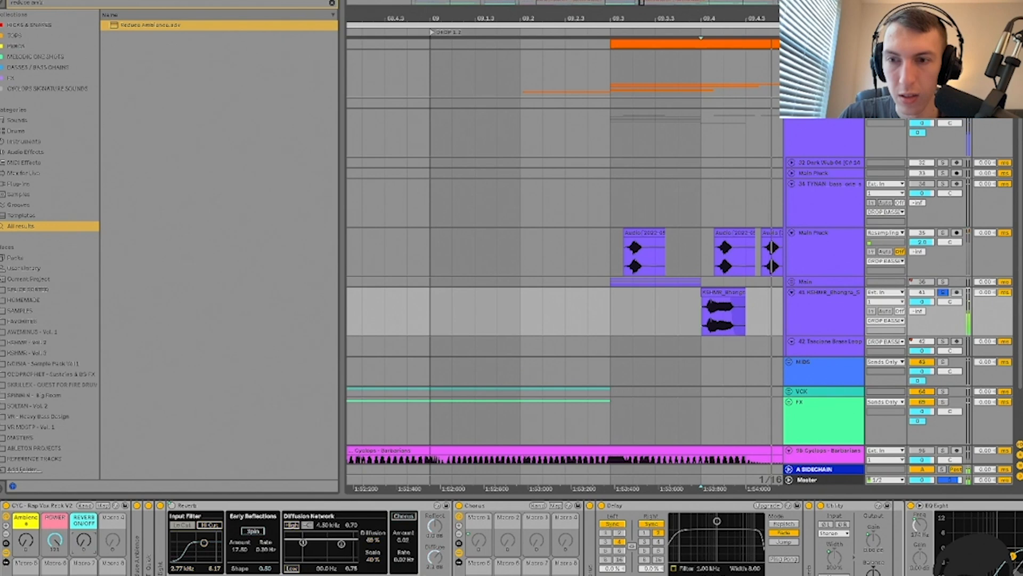
# Step: Delete the standalone Reverb device from the chain
pyautogui.click(235, 507)
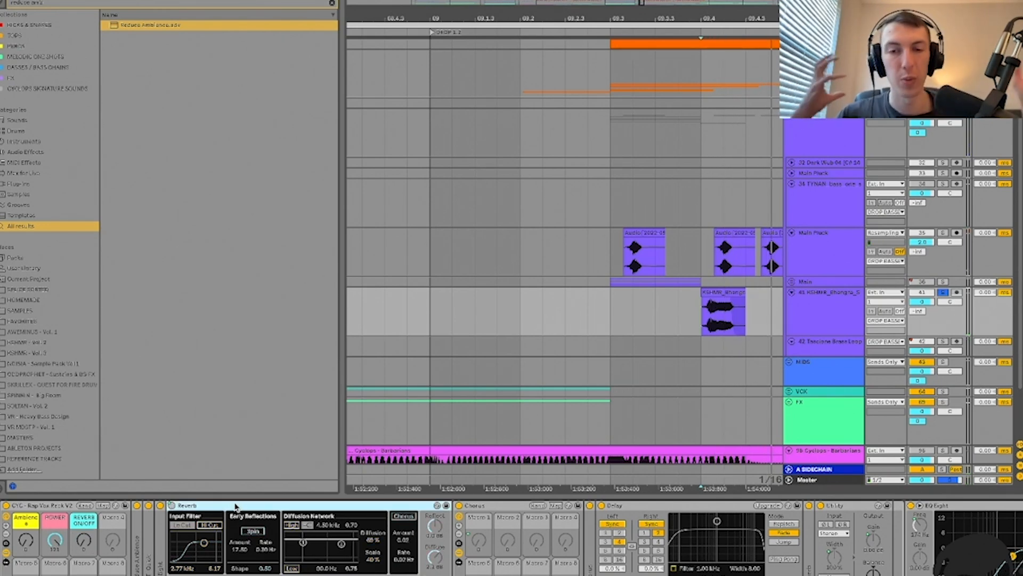
pyautogui.press('Delete')
pyautogui.click(238, 505)
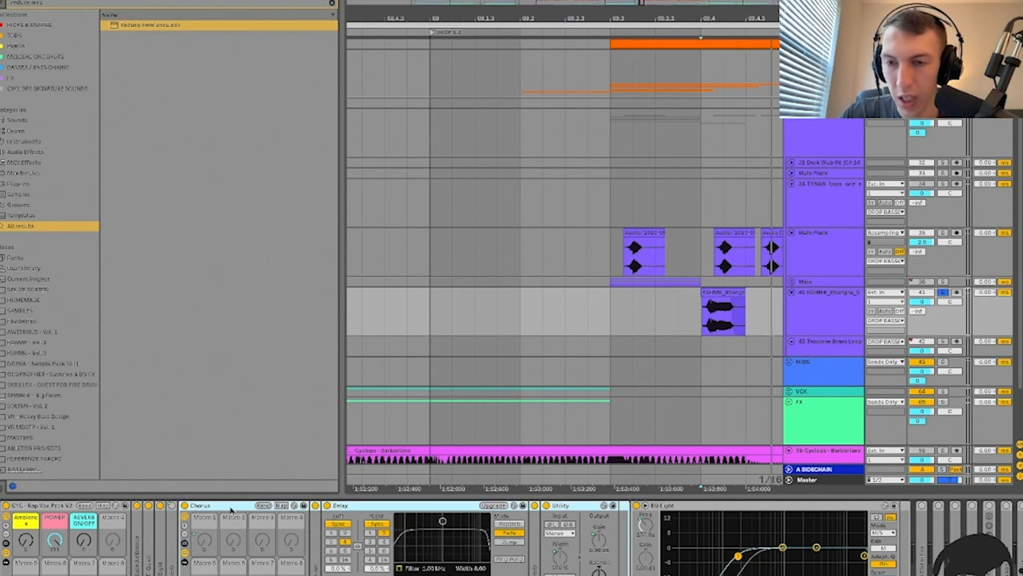
# Step: Raise the Ambience macro to 127 and audition it with the Chorus device unfolded
pyautogui.moveTo(27, 540)
pyautogui.mouseDown()
pyautogui.moveTo(27, 506)
pyautogui.moveTo(26, 524)
pyautogui.mouseUp()
pyautogui.press('space')
pyautogui.press('space')
pyautogui.press('space')
pyautogui.press('space')
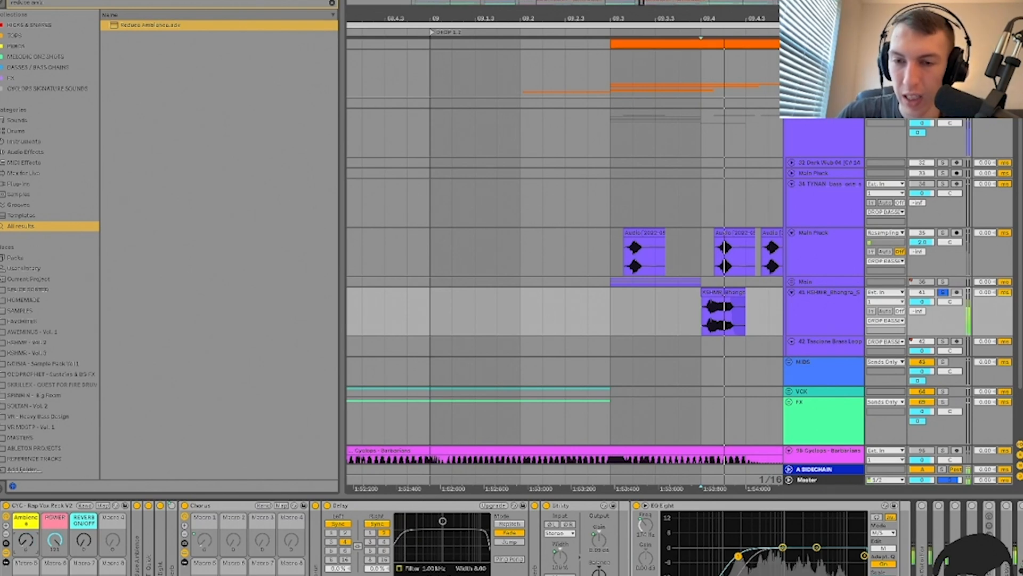
pyautogui.press('space')
pyautogui.doubleClick(315, 534)
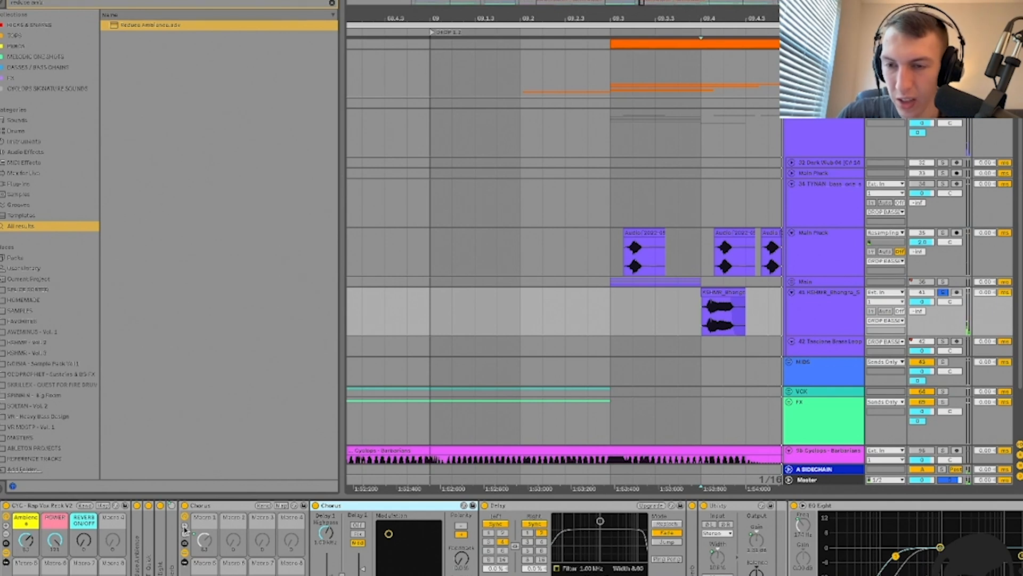
pyautogui.click(185, 563)
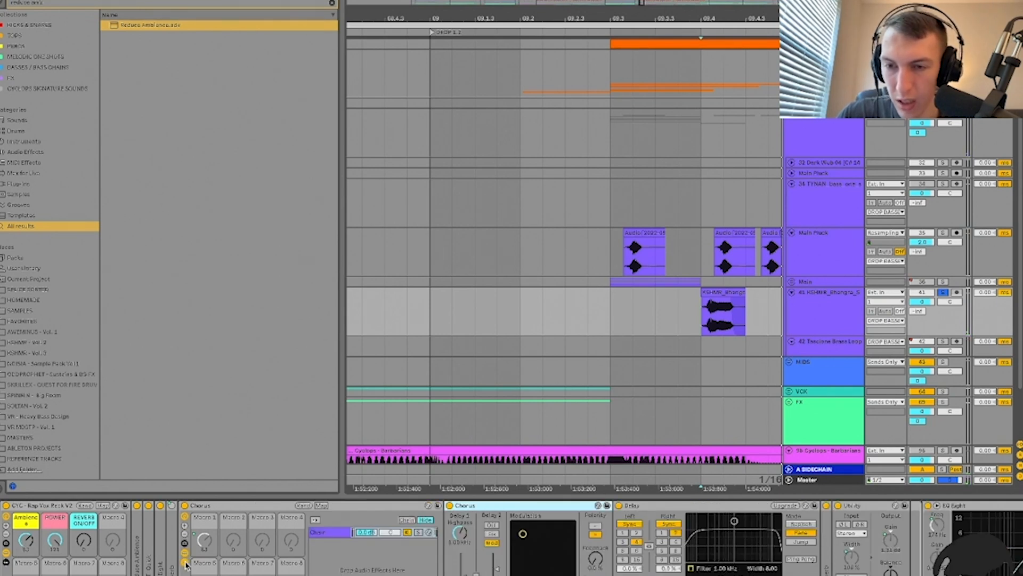
pyautogui.click(185, 563)
pyautogui.press('space')
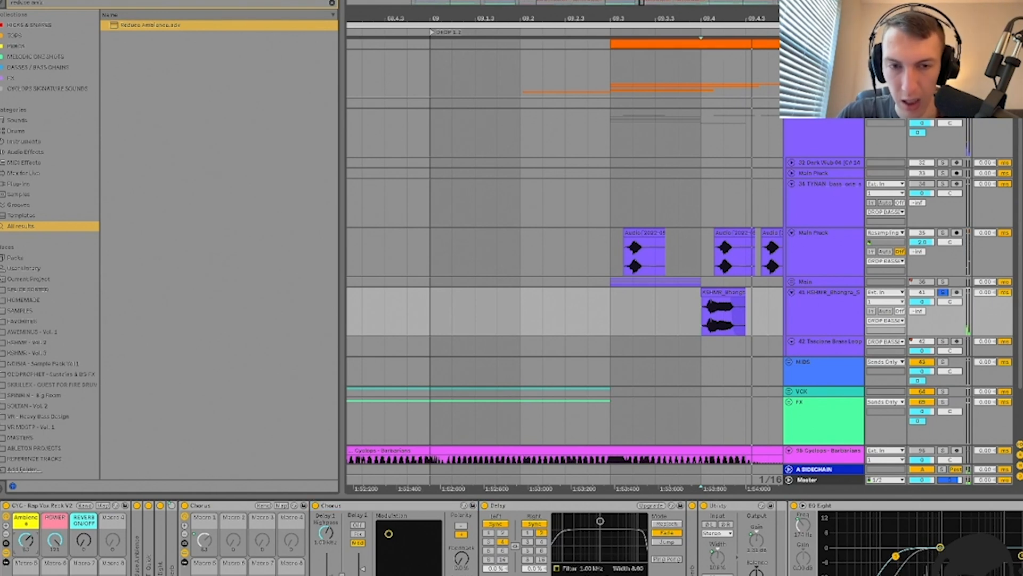
# Step: Inspect the Reverb, return Ambience to 0, and fold the Chorus rack and EQ Eight
pyautogui.doubleClick(693, 545)
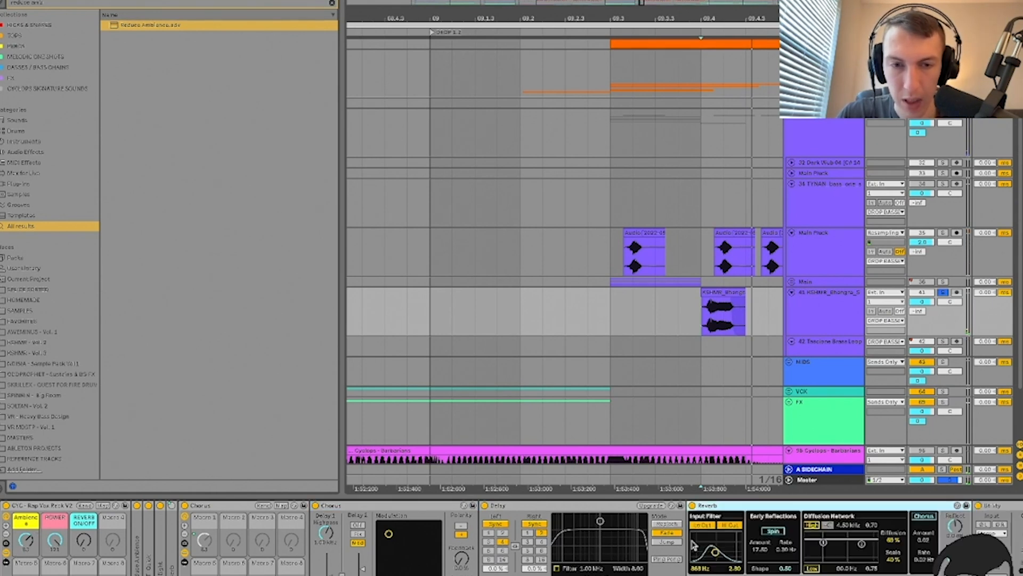
pyautogui.doubleClick(571, 504)
pyautogui.doubleClick(573, 505)
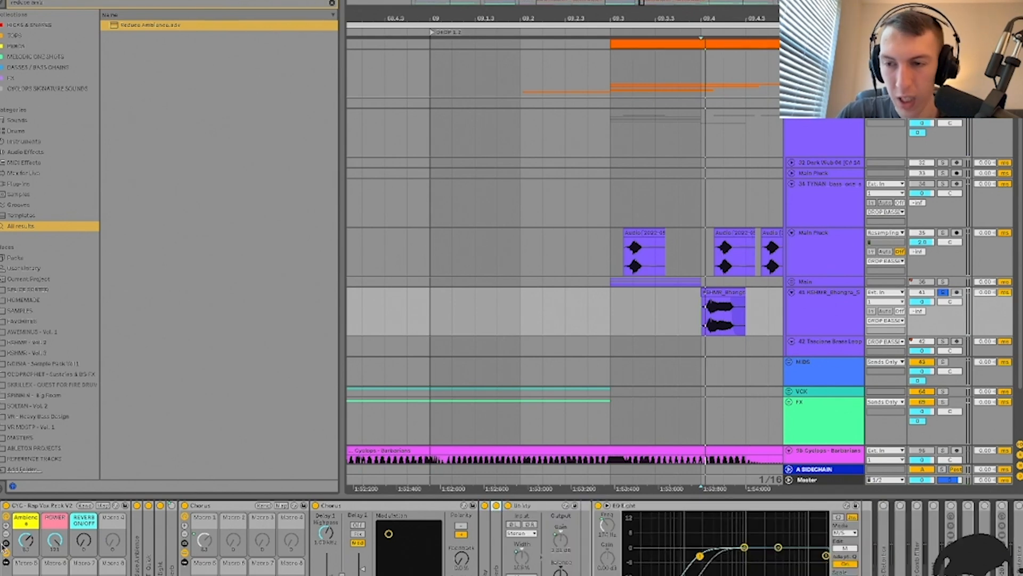
pyautogui.moveTo(27, 540); pyautogui.dragTo(28, 541)
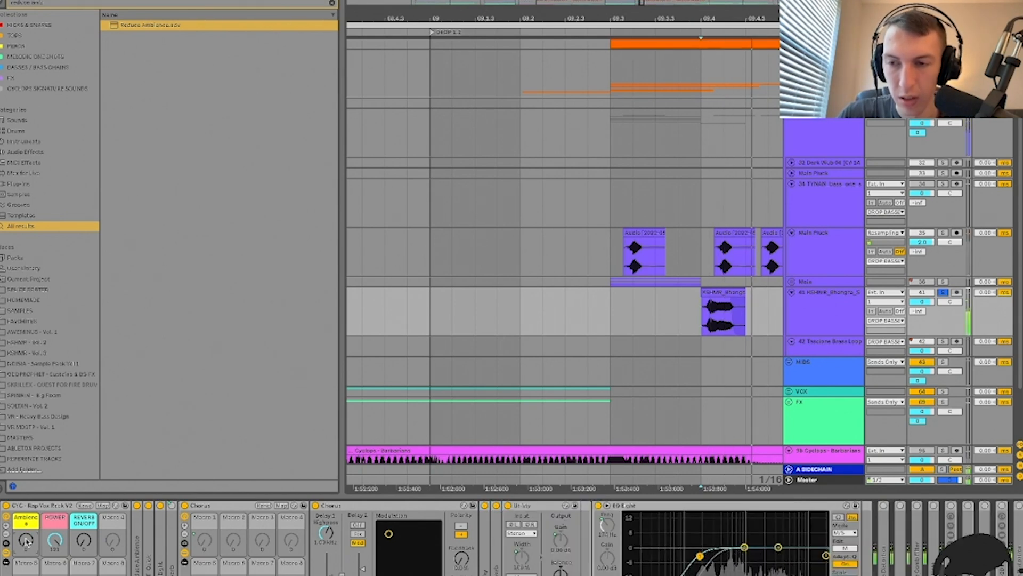
pyautogui.doubleClick(205, 506)
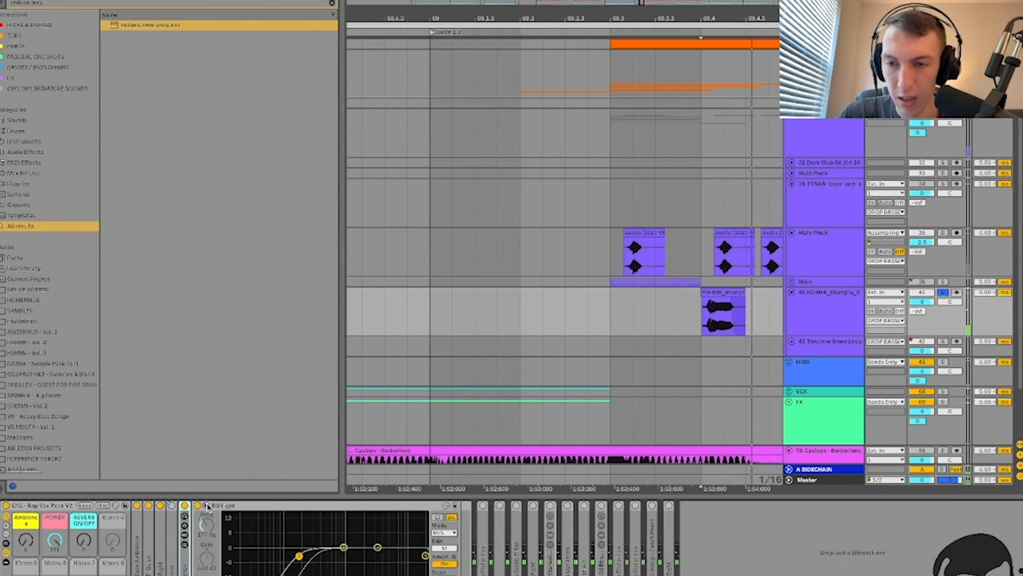
pyautogui.click(238, 512)
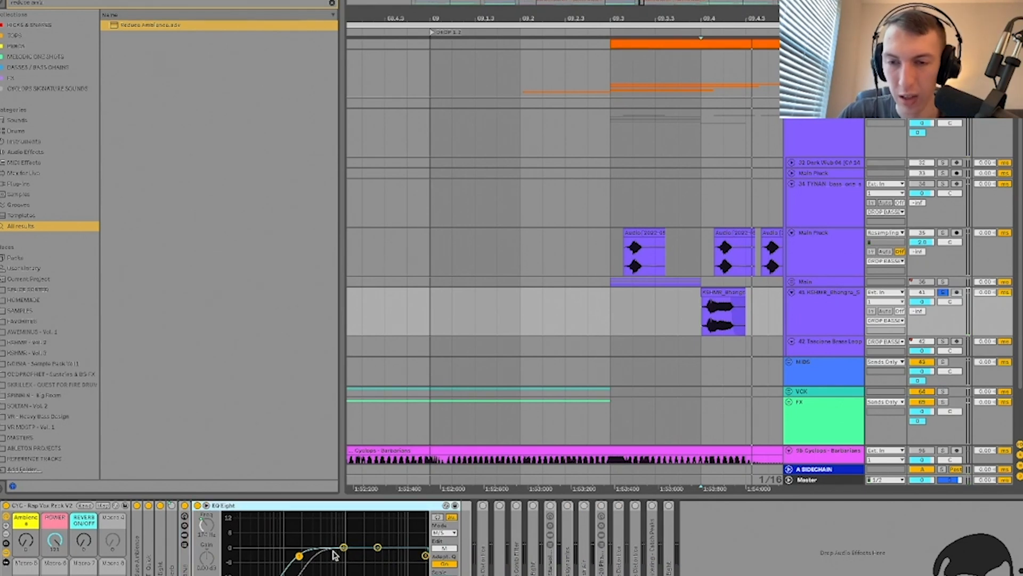
pyautogui.doubleClick(219, 505)
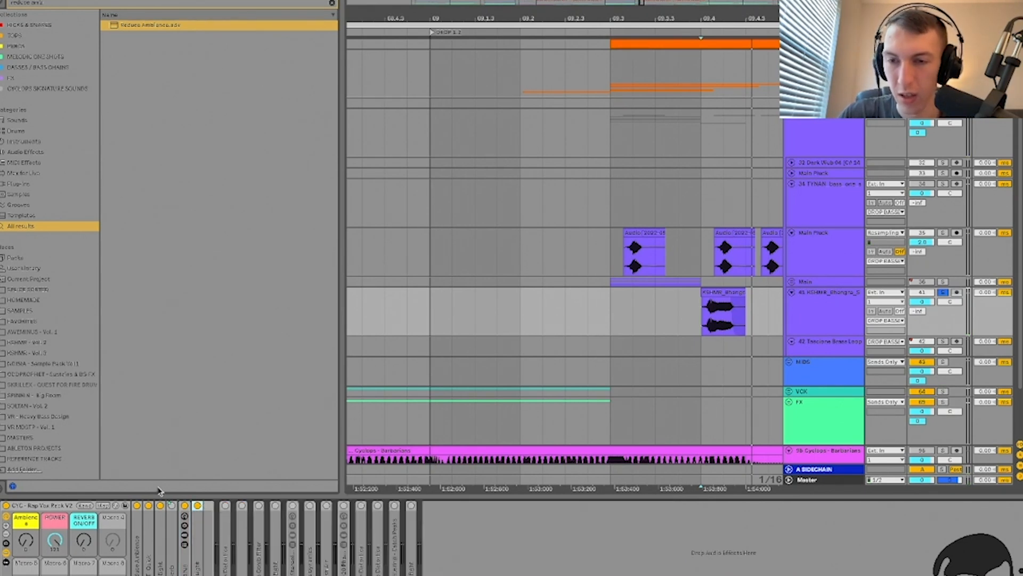
# Step: Play the vocal and inspect the kHs Distortion settings window
pyautogui.press('space')
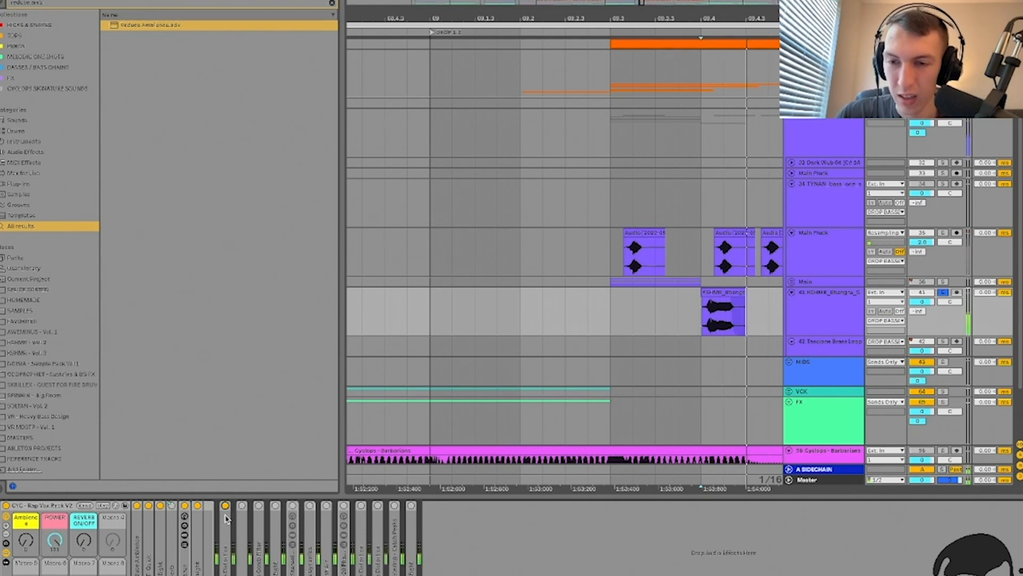
pyautogui.doubleClick(226, 533)
pyautogui.click(244, 506)
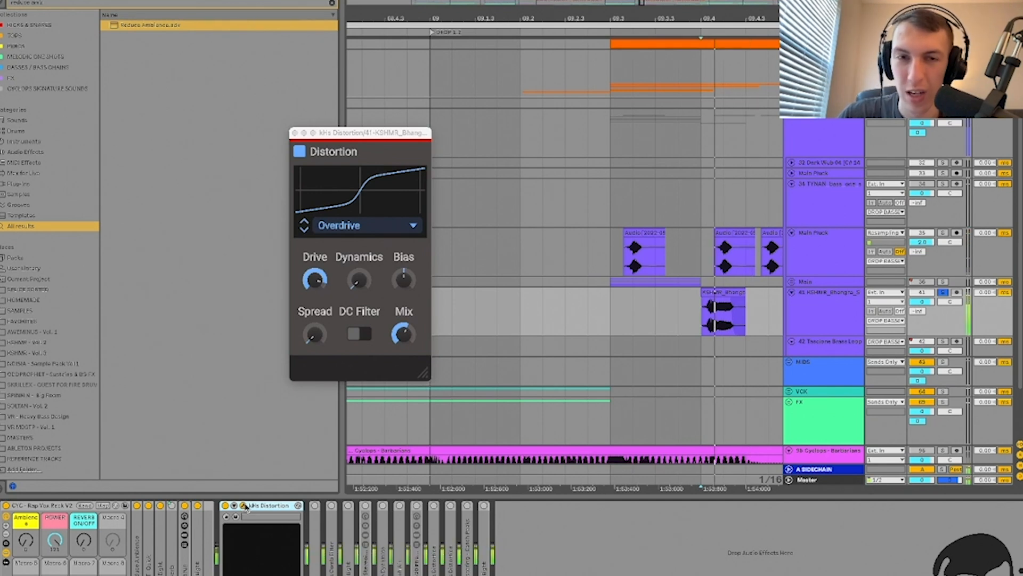
pyautogui.click(244, 506)
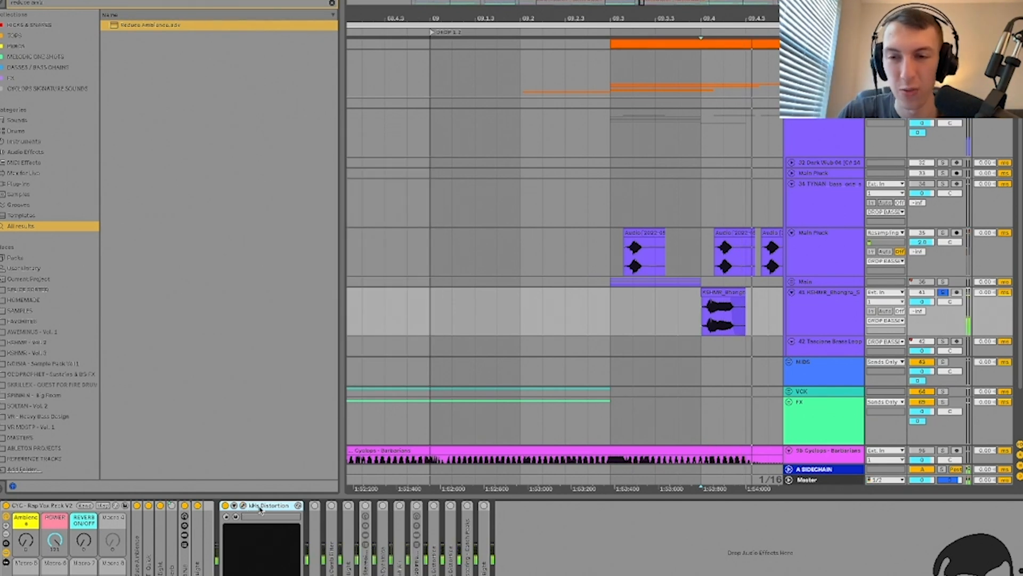
pyautogui.doubleClick(260, 506)
# Step: Switch on the ZZ multiband dynamics device
pyautogui.doubleClick(242, 552)
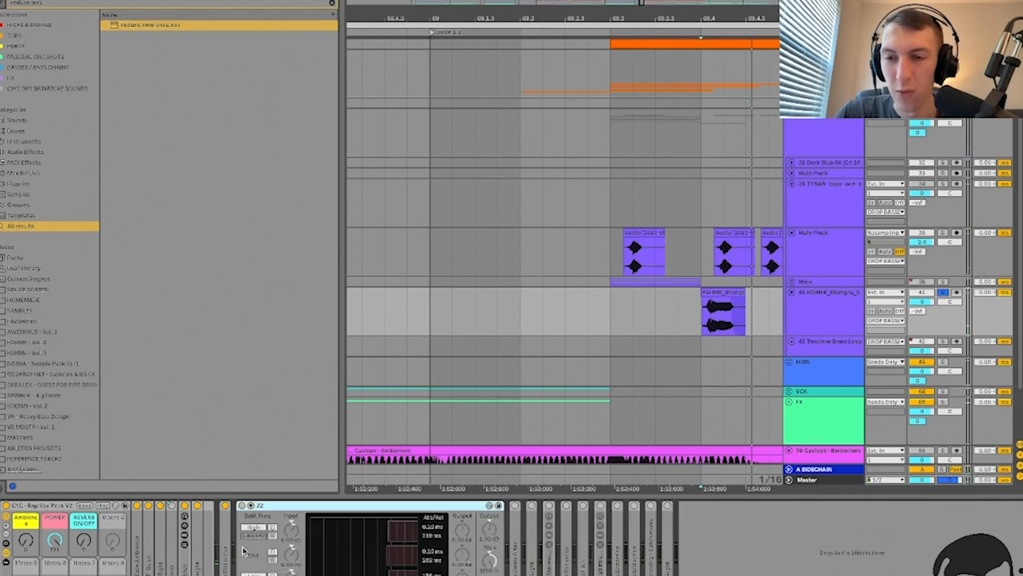
pyautogui.click(241, 506)
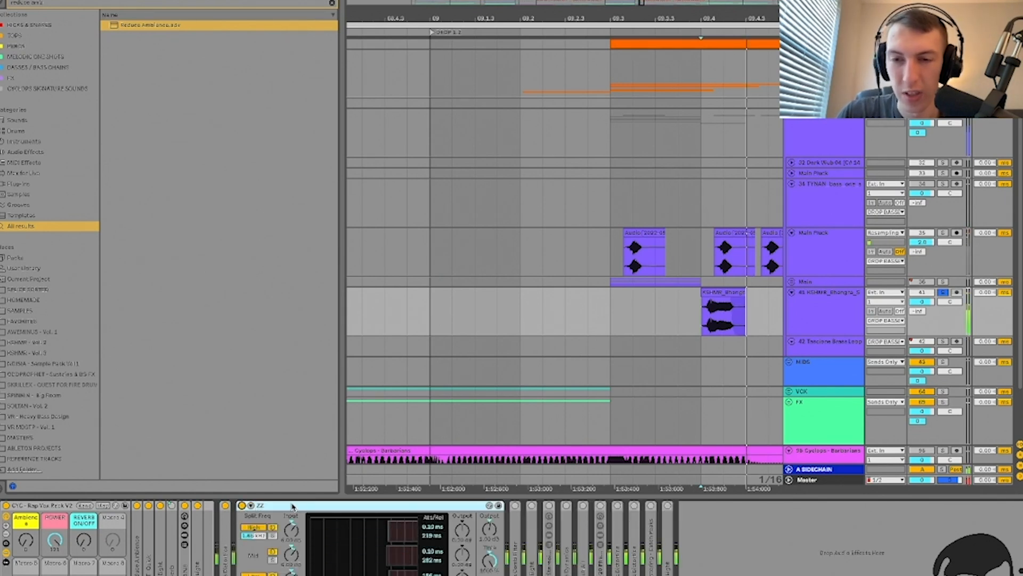
pyautogui.doubleClick(352, 507)
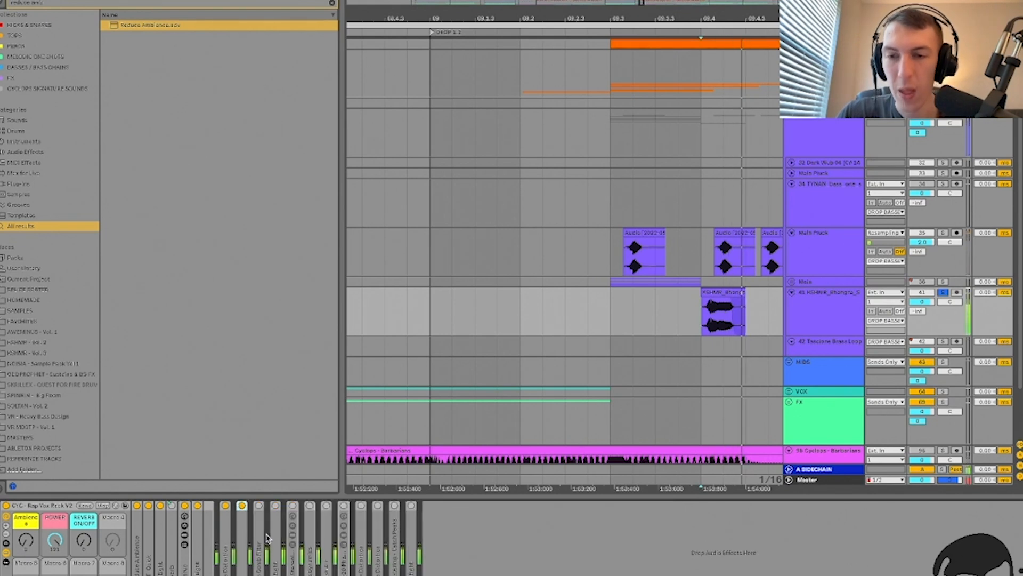
# Step: Inspect the kHs Comb Filter, EQ Eight spectrum and VR Stereoizer macros
pyautogui.doubleClick(260, 535)
pyautogui.click(276, 506)
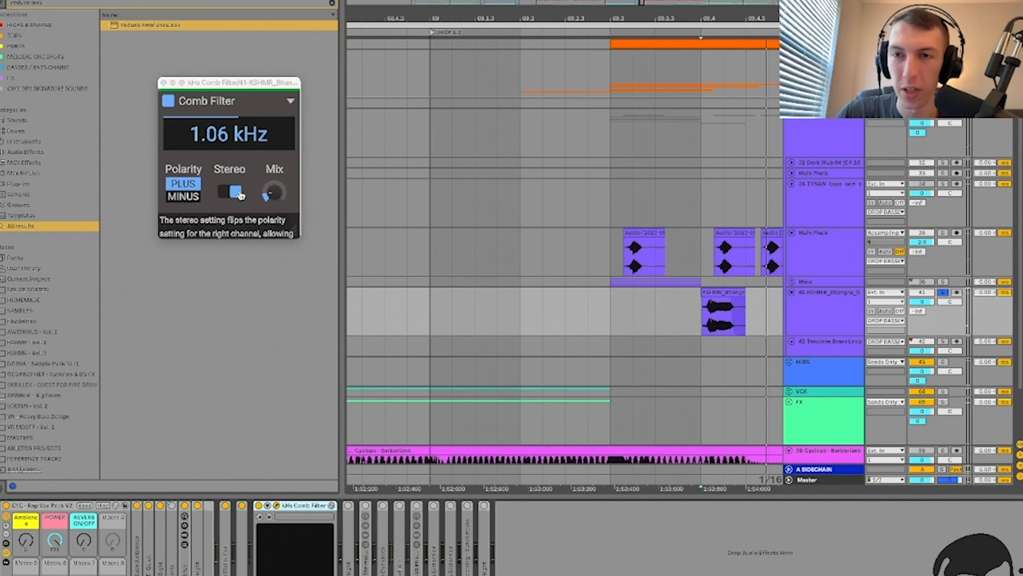
pyautogui.click(269, 516)
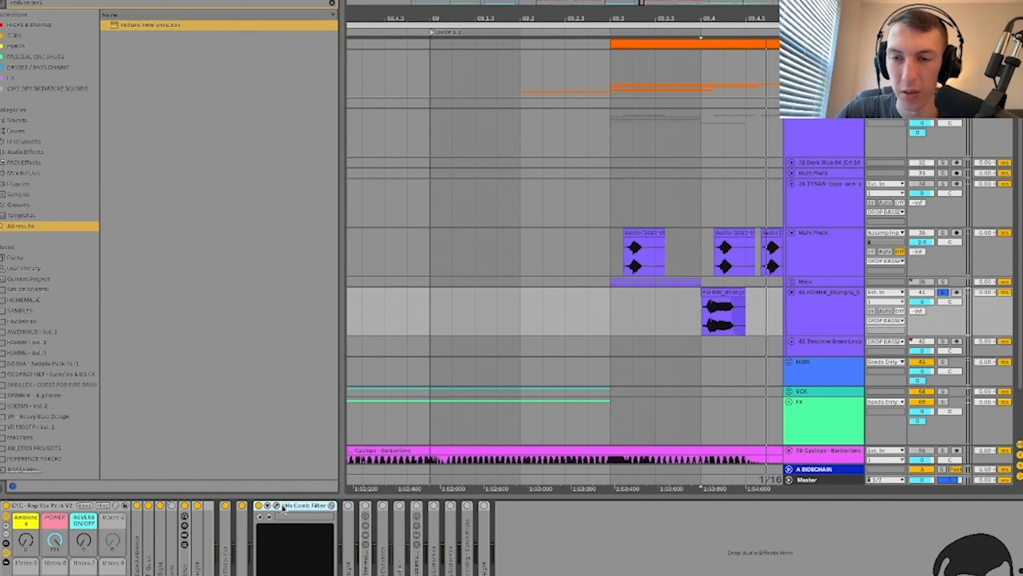
pyautogui.doubleClick(287, 505)
pyautogui.doubleClick(282, 505)
pyautogui.press('space')
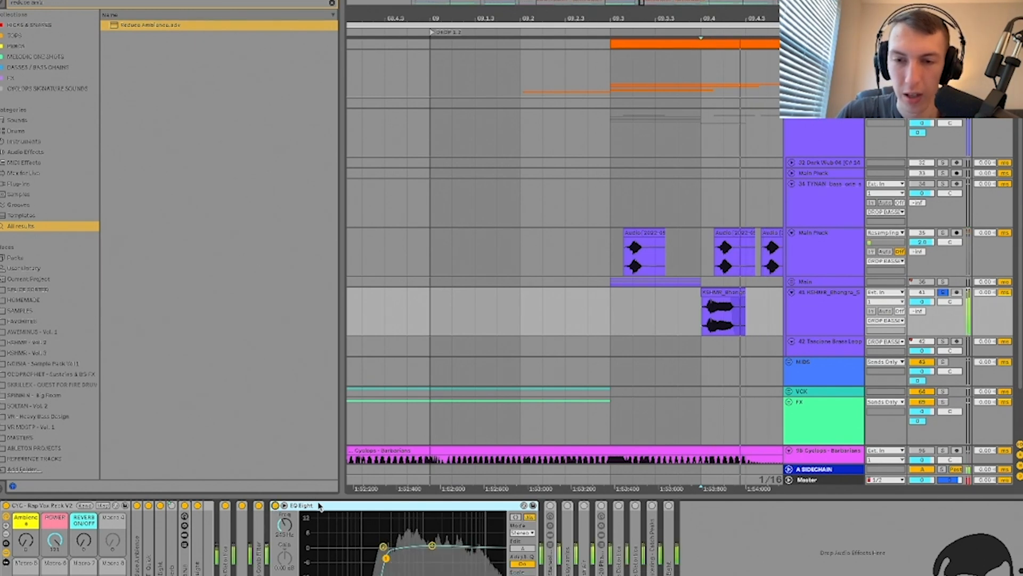
pyautogui.doubleClick(299, 505)
pyautogui.doubleClick(291, 517)
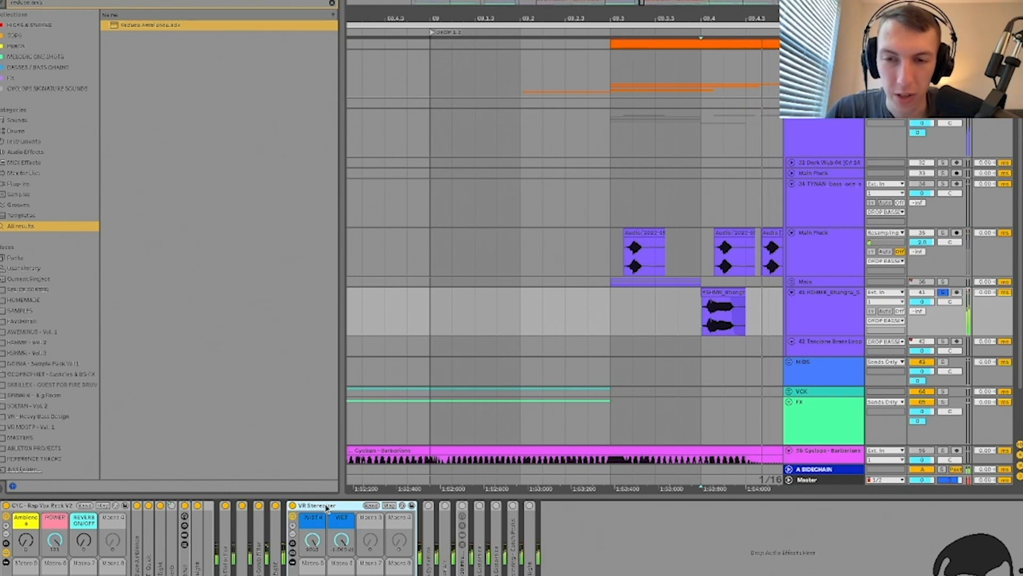
pyautogui.doubleClick(293, 507)
# Step: Delete kHs Dynamics from the chain and open Fresh Air's settings window
pyautogui.doubleClick(310, 546)
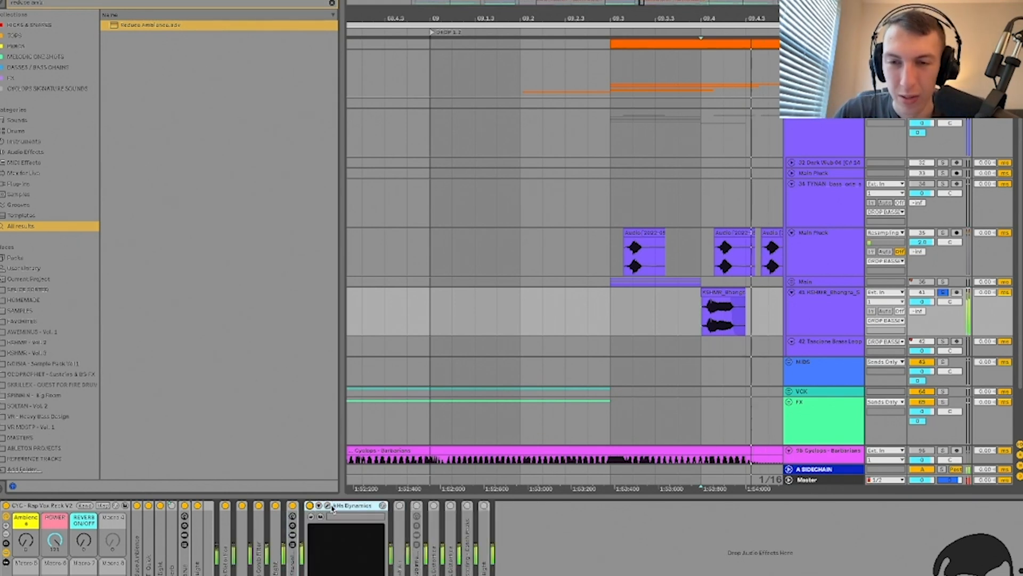
pyautogui.click(311, 506)
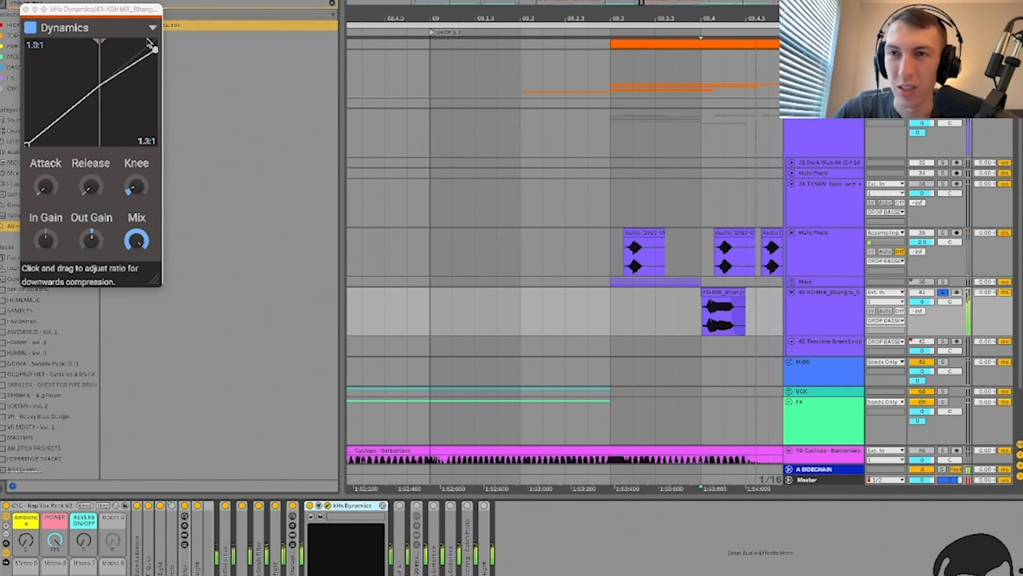
pyautogui.click(39, 193)
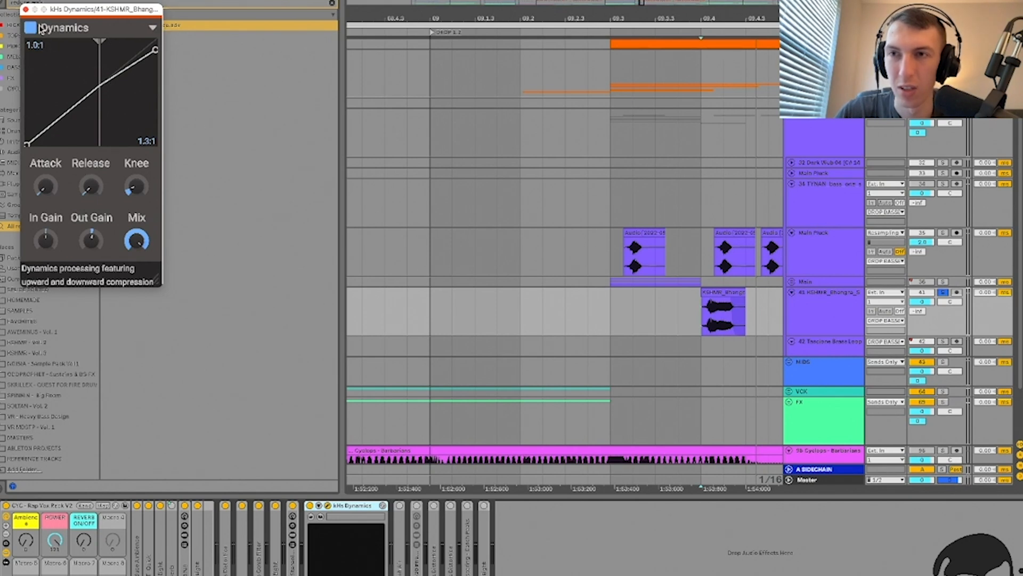
pyautogui.click(25, 9)
pyautogui.press('Delete')
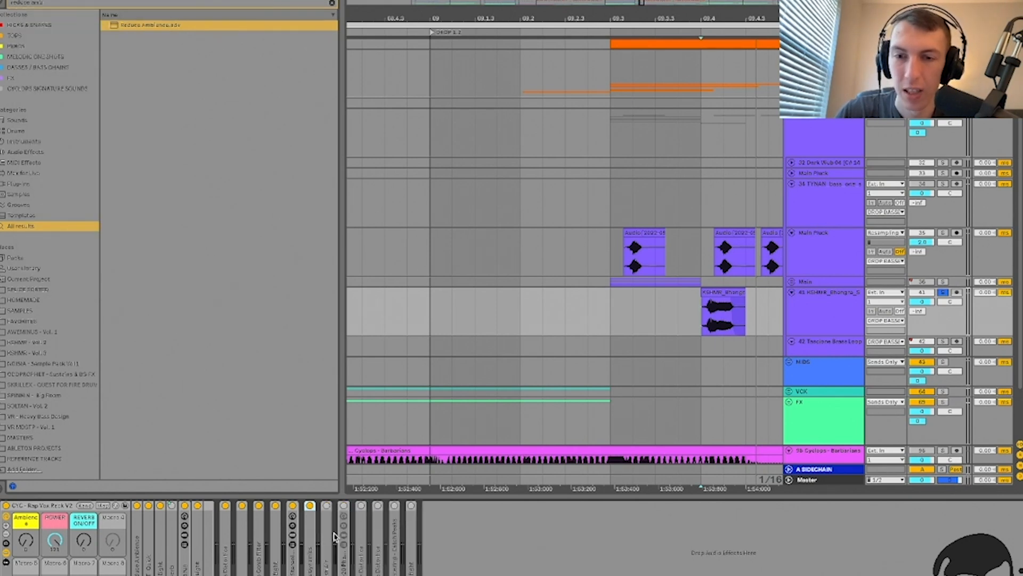
pyautogui.click(328, 511)
pyautogui.click(345, 505)
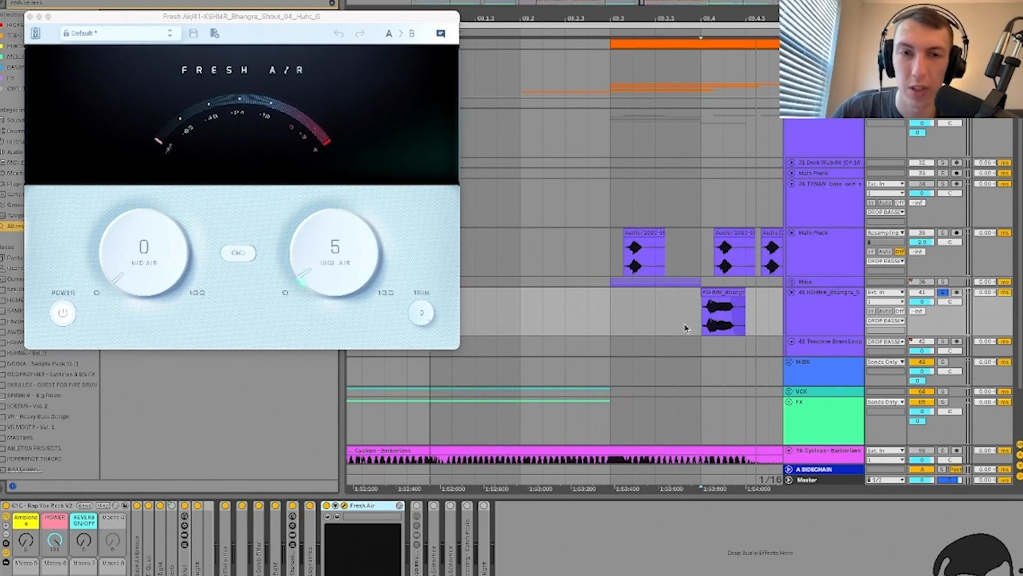
pyautogui.hscroll(3, 686, 336)
pyautogui.scroll(-1, 687, 336)
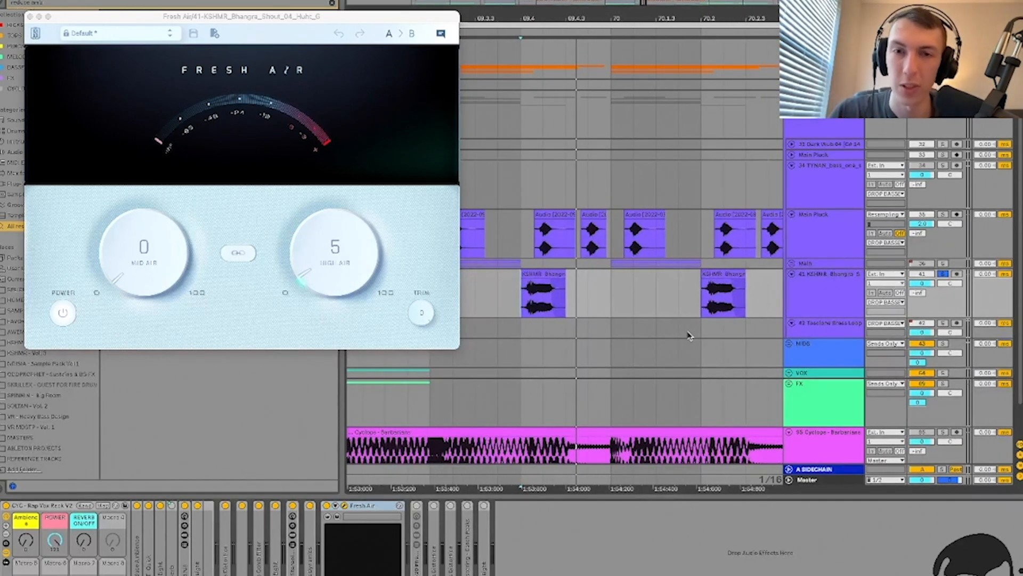
pyautogui.click(530, 303)
pyautogui.moveTo(319, 274); pyautogui.dragTo(305, 428)
pyautogui.press('space')
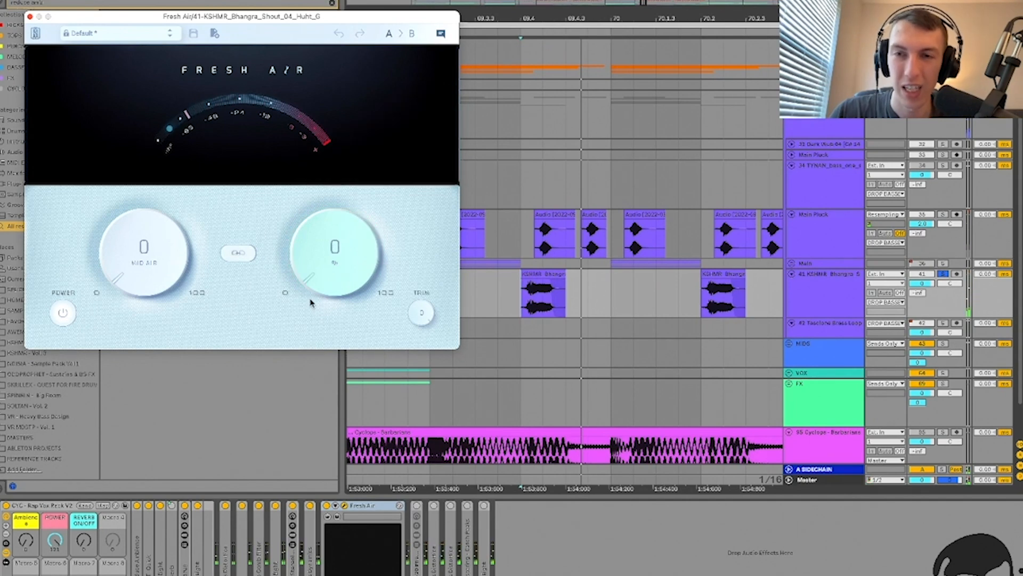
pyautogui.moveTo(309, 276); pyautogui.dragTo(308, 263)
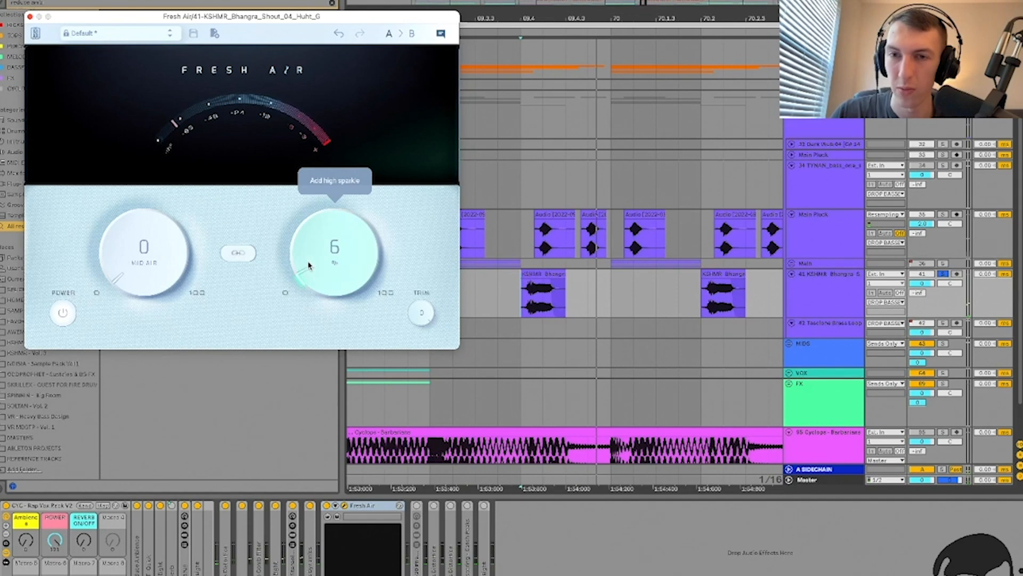
pyautogui.moveTo(309, 268)
pyautogui.mouseDown()
pyautogui.moveTo(309, 247)
pyautogui.moveTo(313, 269)
pyautogui.mouseUp()
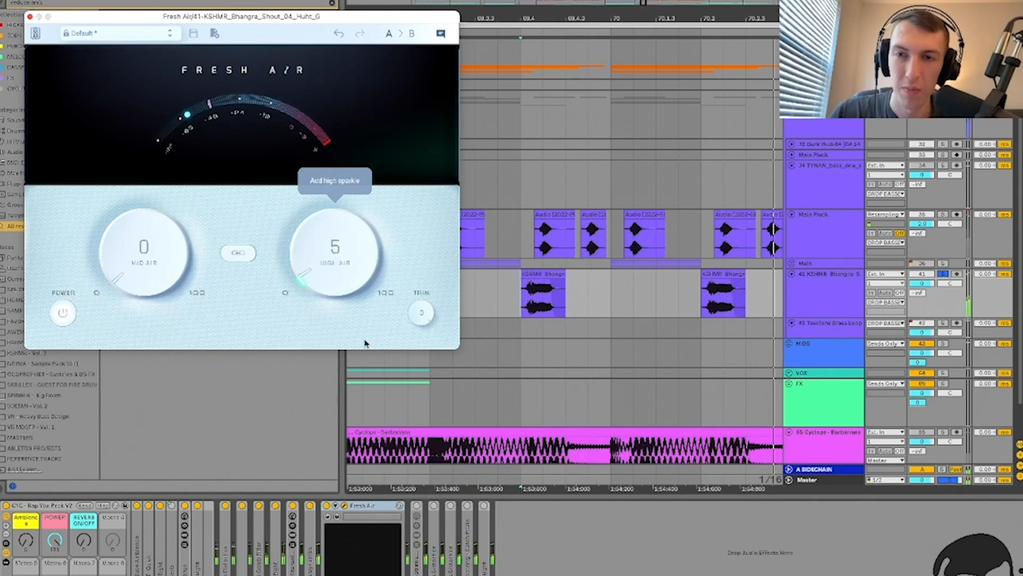
# Step: Close and fold Fresh Air, then check the RC-20 Phattener rack
pyautogui.click(344, 506)
pyautogui.doubleClick(360, 506)
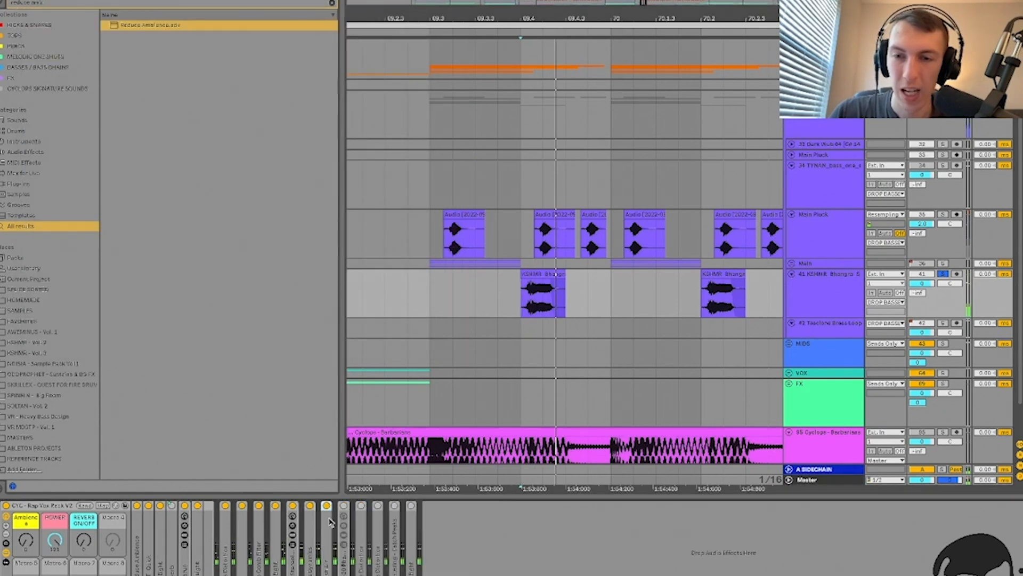
pyautogui.doubleClick(344, 510)
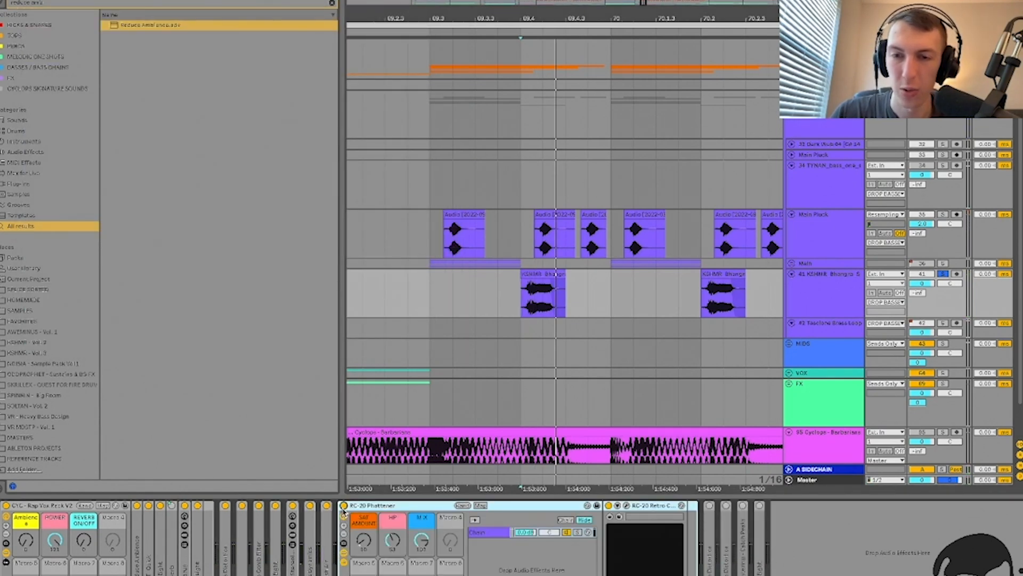
pyautogui.doubleClick(344, 511)
# Step: Inspect the kHs Distortion settings window
pyautogui.doubleClick(361, 512)
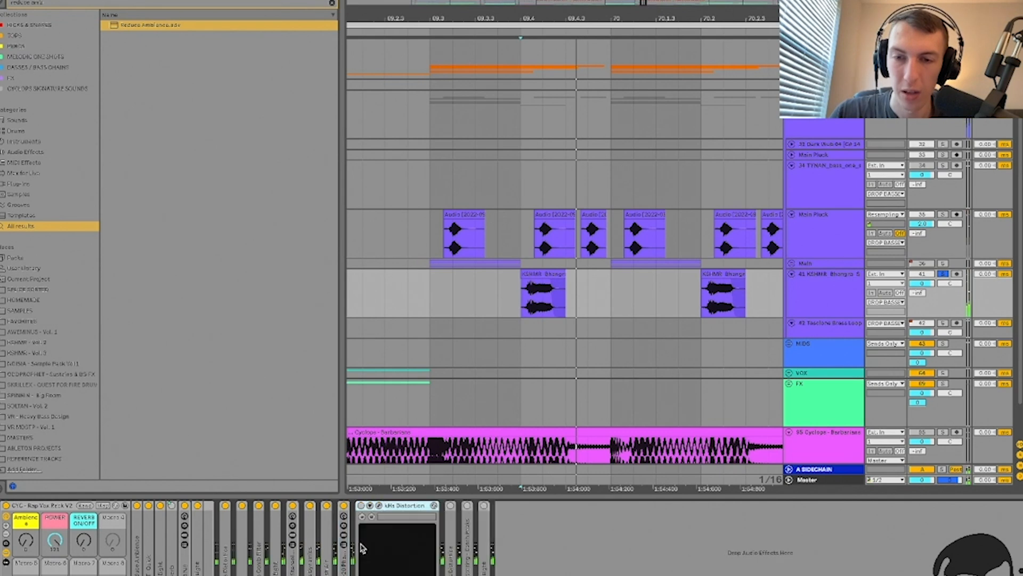
pyautogui.click(378, 507)
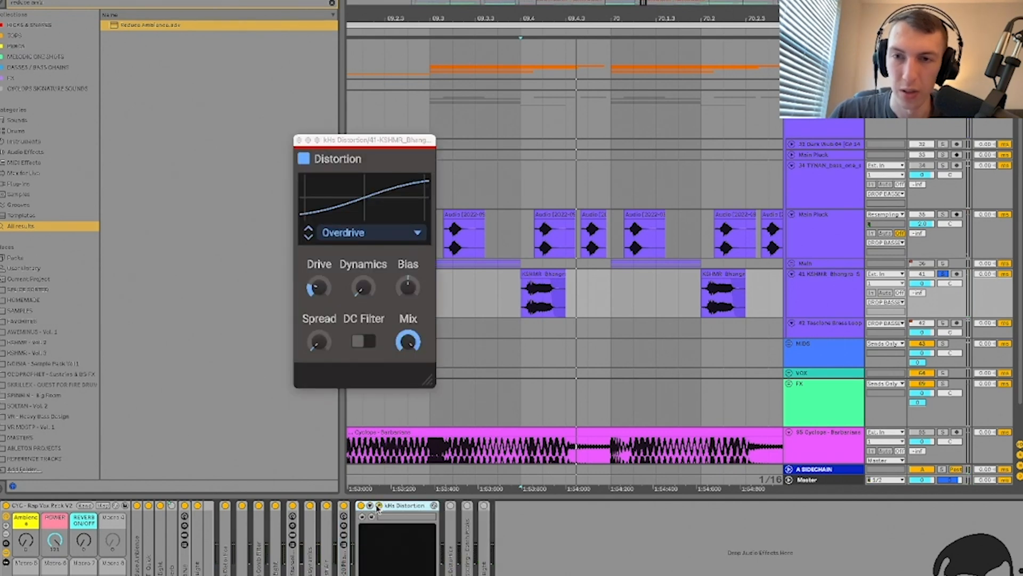
pyautogui.click(320, 295)
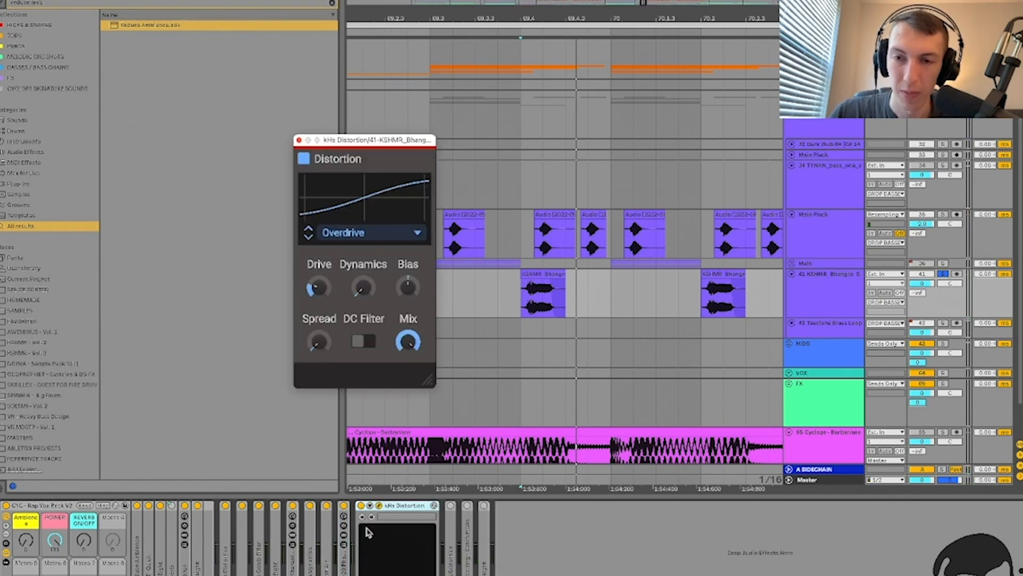
pyautogui.click(378, 506)
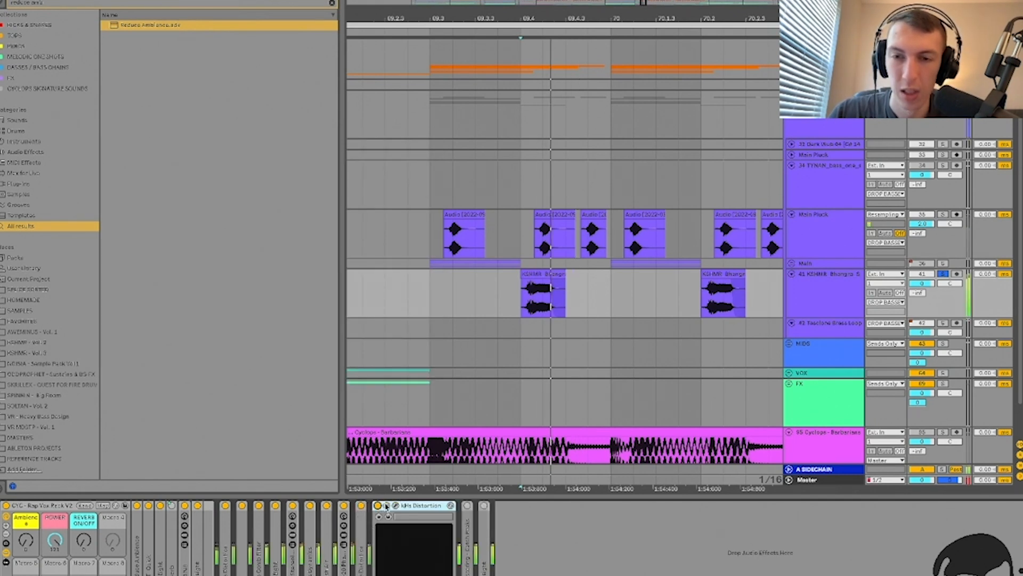
pyautogui.click(395, 507)
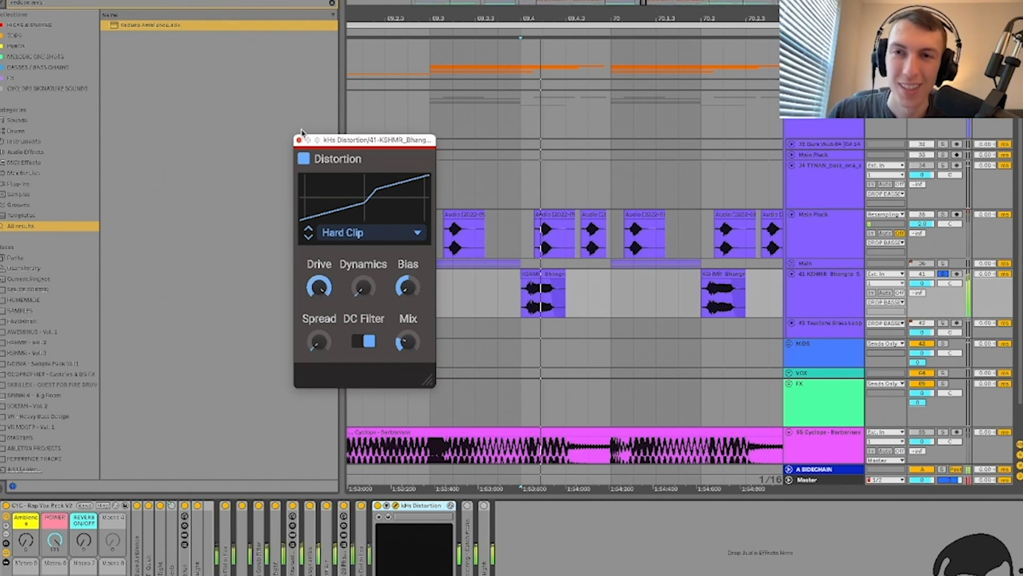
pyautogui.click(299, 140)
pyautogui.doubleClick(413, 508)
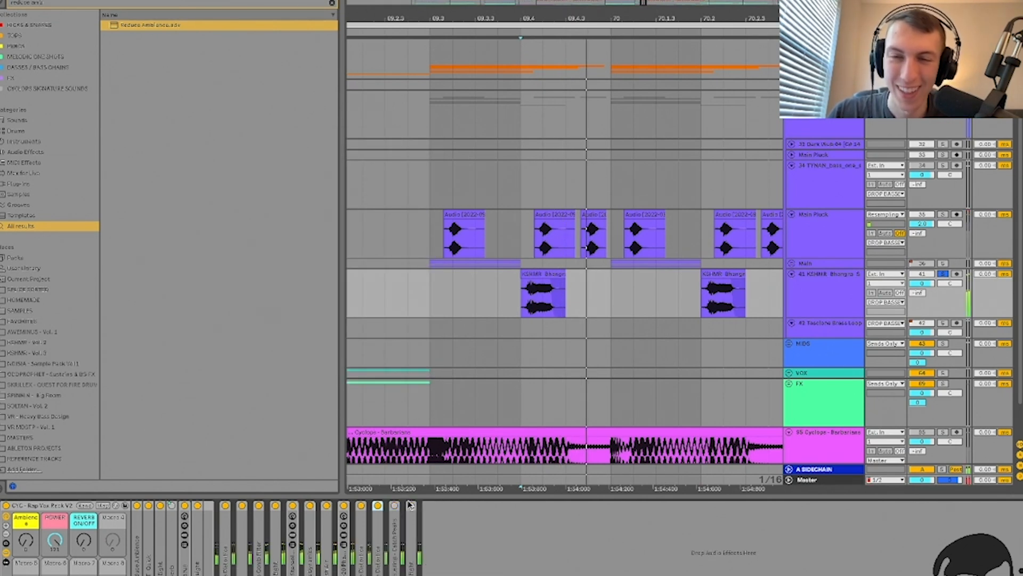
# Step: Reset the kHs Distortion Mix to its default while the loop plays
pyautogui.doubleClick(377, 544)
pyautogui.click(396, 505)
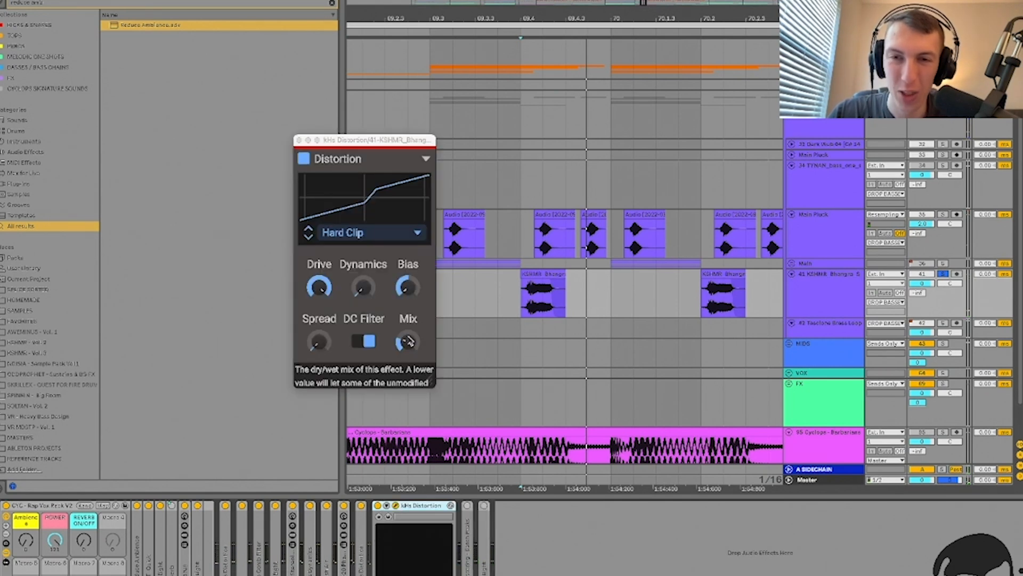
pyautogui.doubleClick(410, 348)
pyautogui.press('space')
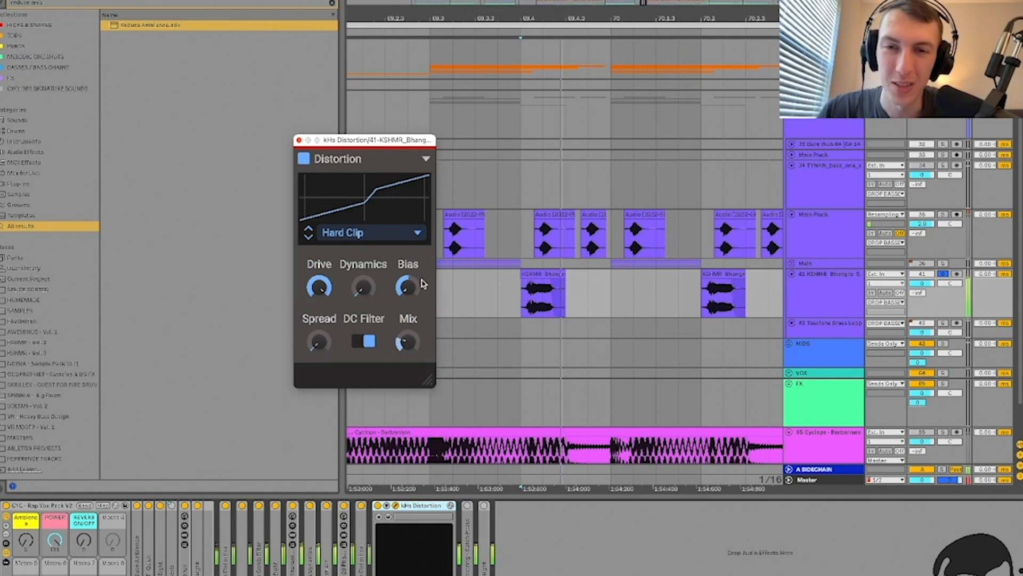
pyautogui.click(299, 140)
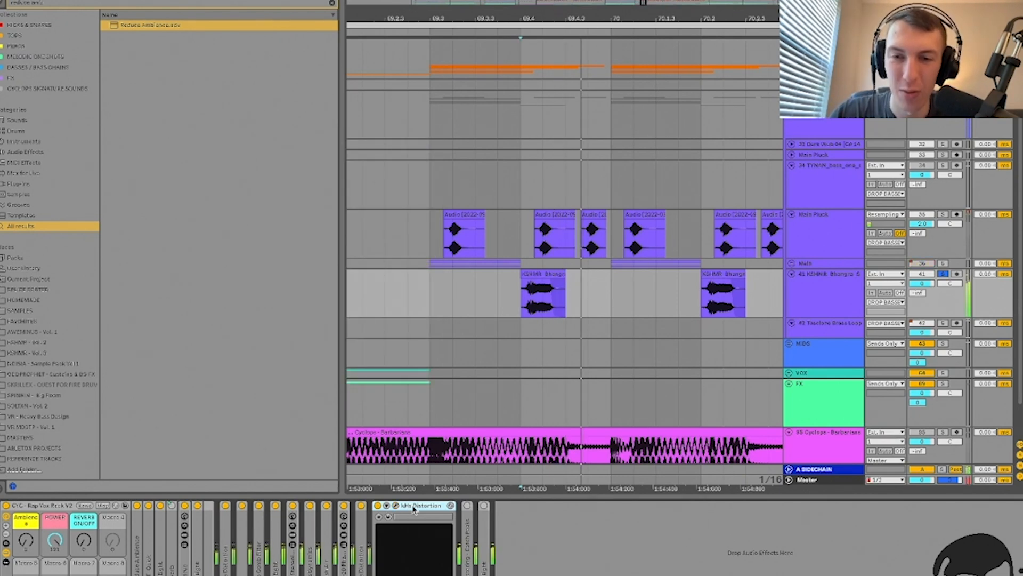
pyautogui.doubleClick(411, 506)
# Step: Show the Catch Peaks settings during playback, then EQ Eight's curve
pyautogui.doubleClick(394, 508)
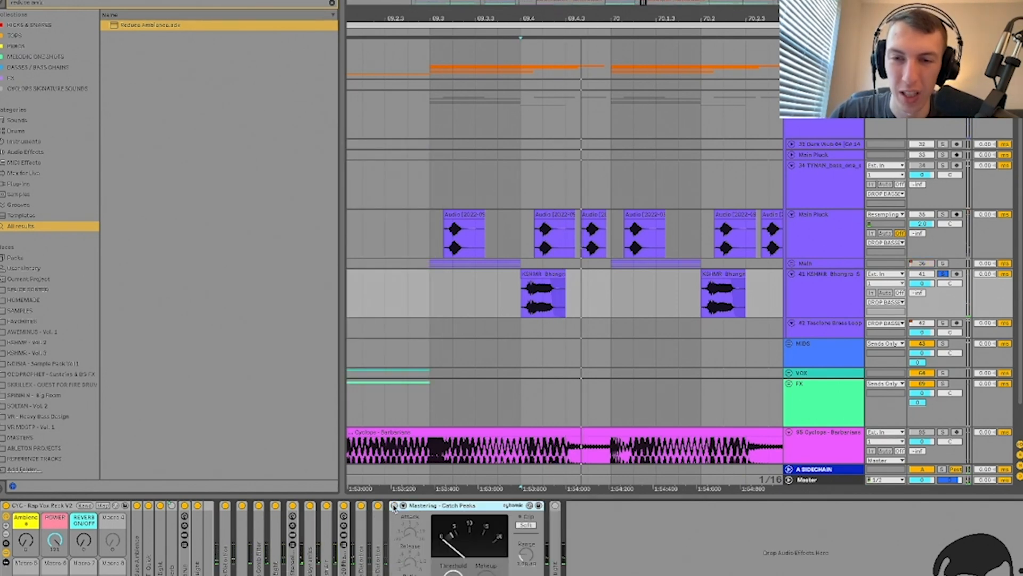
pyautogui.press('space')
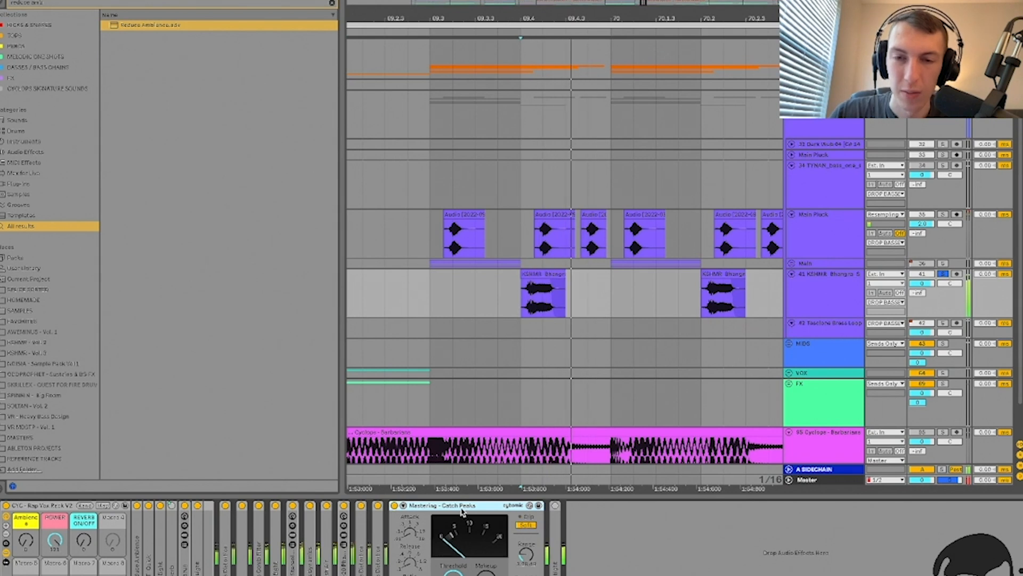
pyautogui.doubleClick(497, 511)
pyautogui.doubleClick(413, 533)
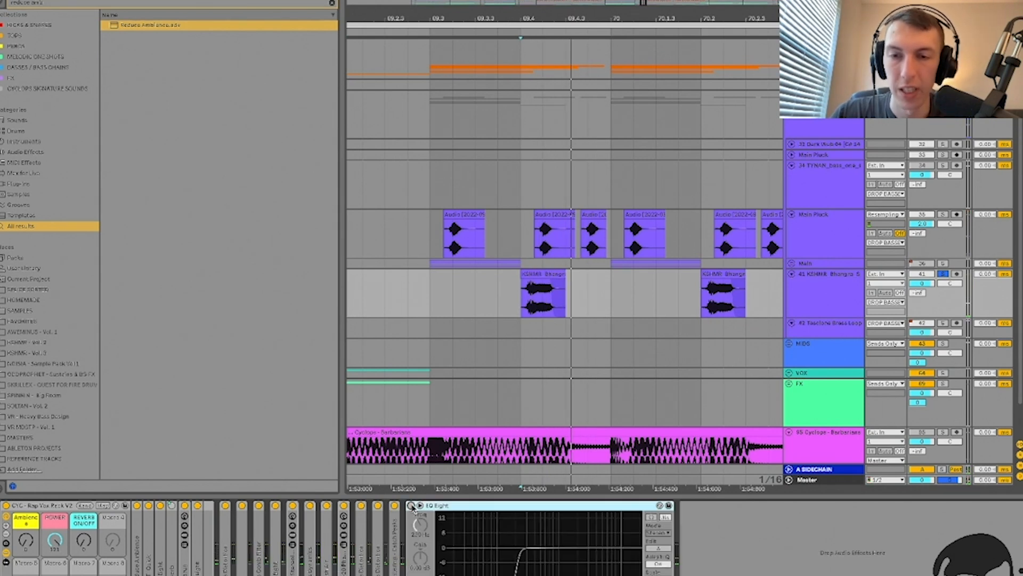
pyautogui.doubleClick(438, 506)
# Step: Hide the Detail View and browser, then unsolo track 41 so all tracks play
pyautogui.hotkey('ctrl', 'alt', 'l')
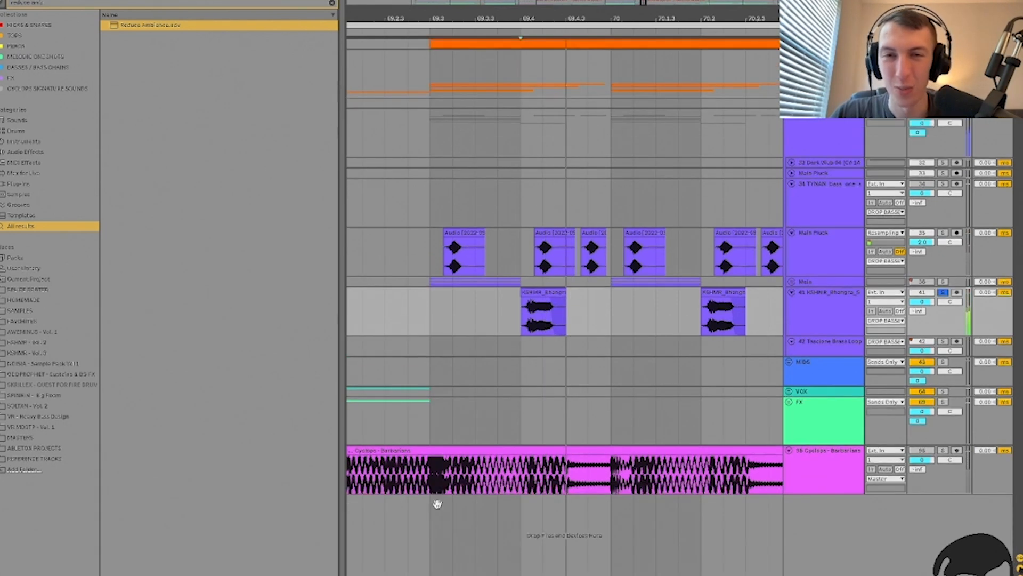
pyautogui.hotkey('ctrl', 'alt', 'b')
pyautogui.press('-')
pyautogui.press('-')
pyautogui.press('space')
pyautogui.press('space')
pyautogui.press('space')
pyautogui.click(943, 293)
pyautogui.press('space')
pyautogui.press('space')
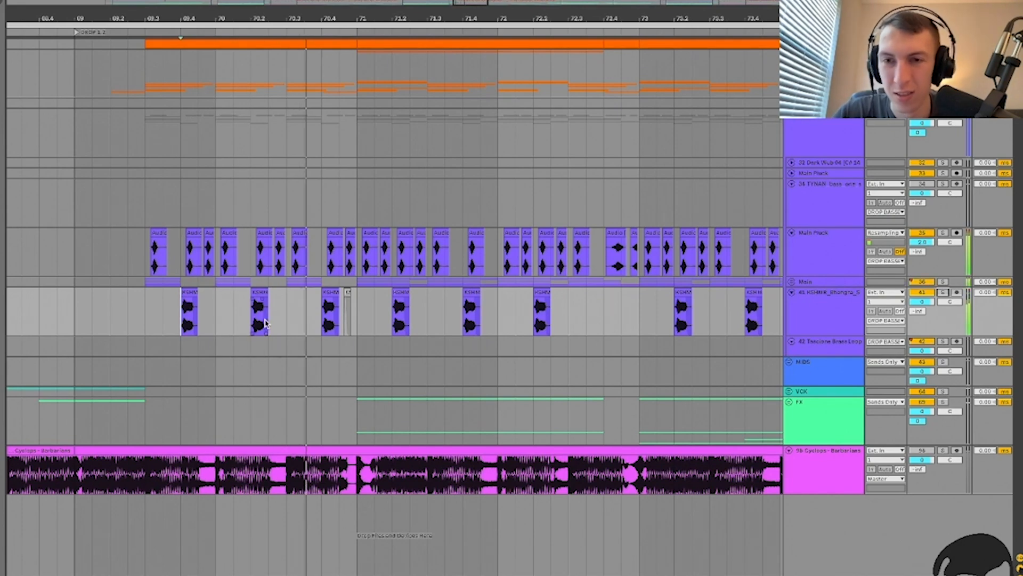
# Step: Move the insert point from bar 71.2 to the KSHMR track, framing bars 69 to 82
pyautogui.hscroll(-2, 197, 339)
pyautogui.click(463, 311)
pyautogui.press('-')
pyautogui.press('-')
pyautogui.press('-')
pyautogui.press('-')
pyautogui.hscroll(2, 464, 320)
pyautogui.moveTo(525, 368); pyautogui.dragTo(522, 368)
pyautogui.press('+')
pyautogui.press('+')
pyautogui.press('+')
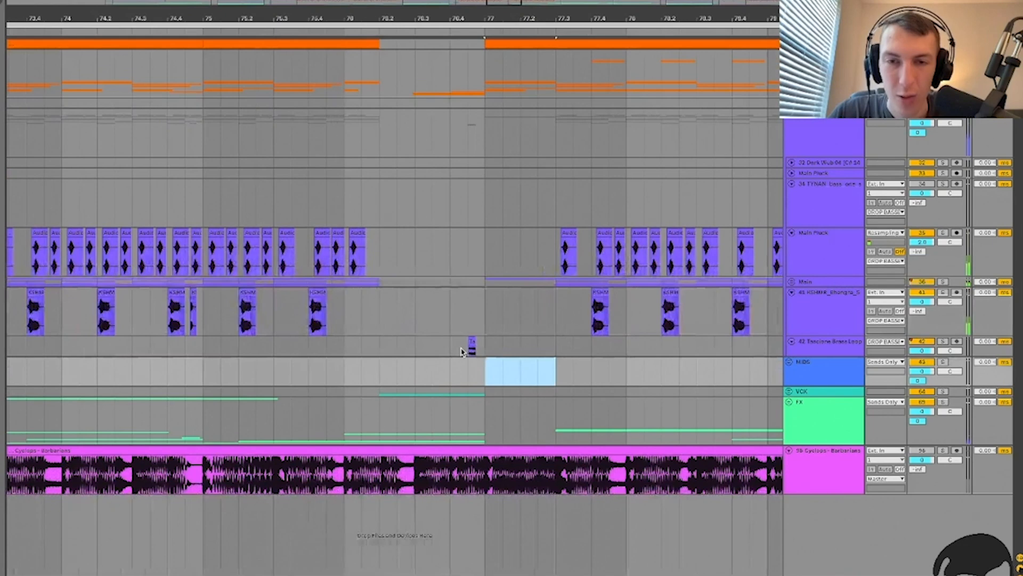
pyautogui.click(467, 346)
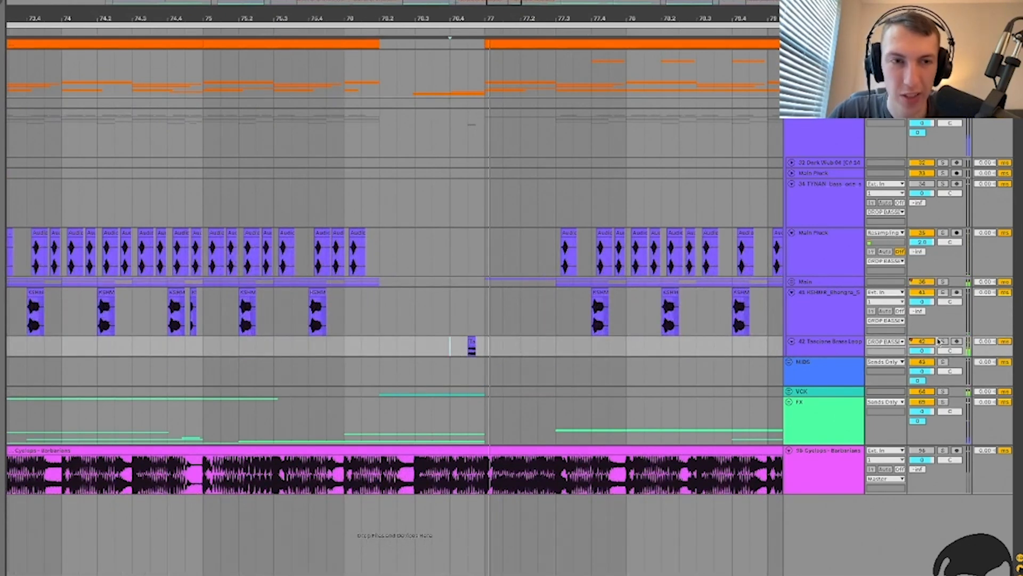
pyautogui.click(474, 318)
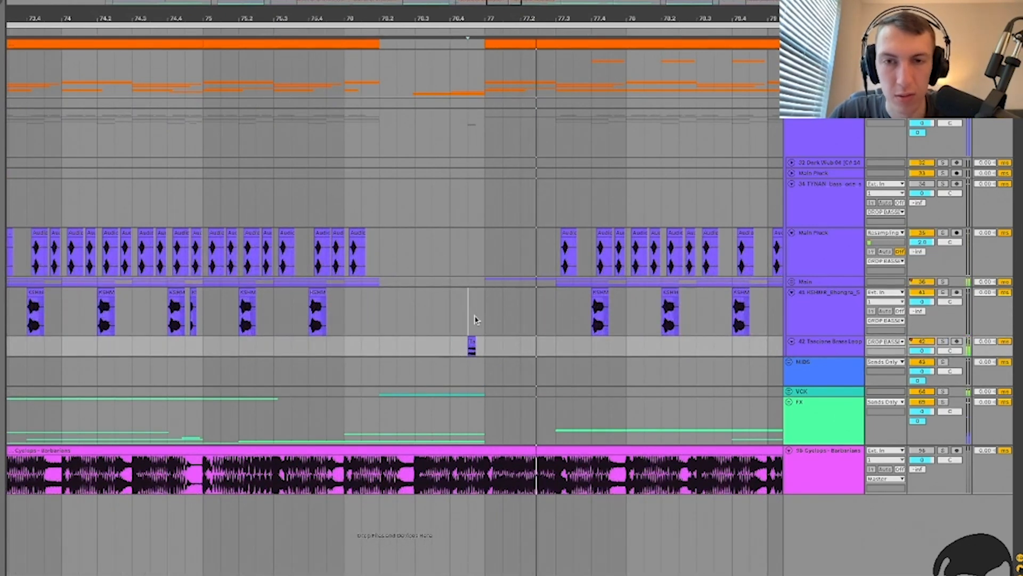
pyautogui.press('-')
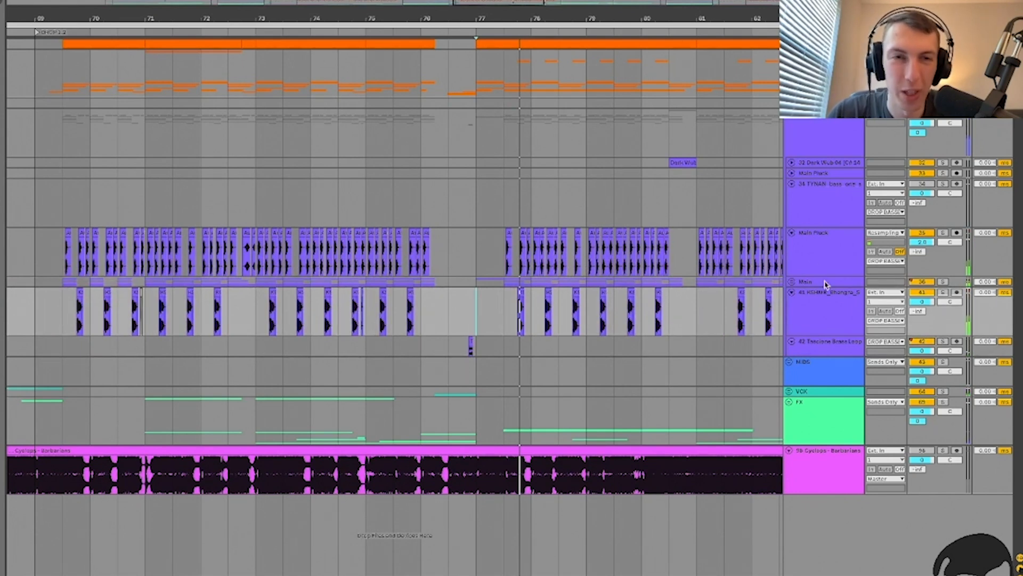
# Step: Fold track 42, KSHMR, Main Pluck and TYNAN, and unfold the Dark Wub track
pyautogui.press('u')
pyautogui.click(826, 307)
pyautogui.press('u')
pyautogui.click(826, 267)
pyautogui.press('u')
pyautogui.click(820, 197)
pyautogui.press('u')
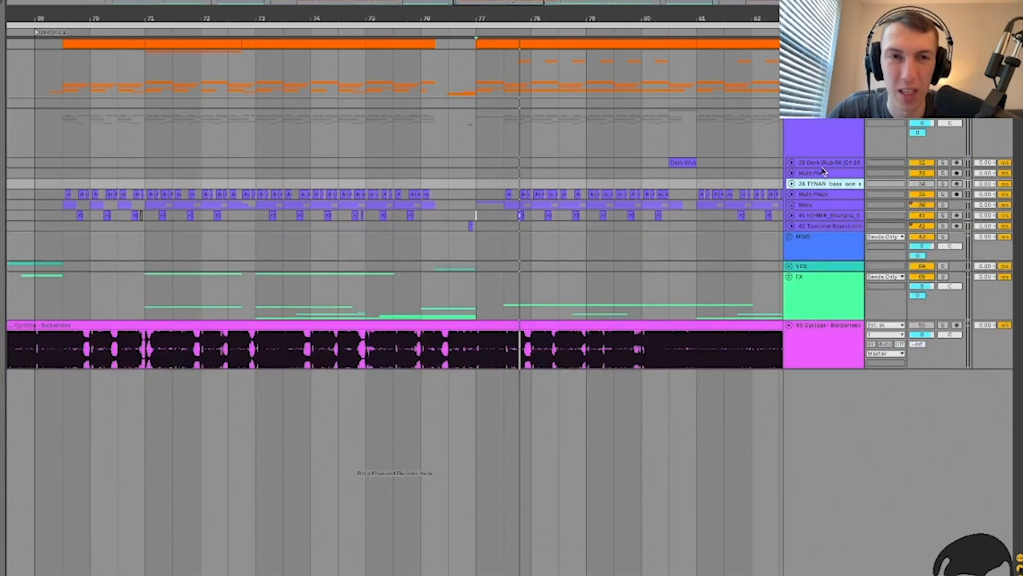
pyautogui.click(823, 163)
pyautogui.press('u')
# Step: Play from the Dark Wub clip's start with the Dark Wub track soloed
pyautogui.click(383, 198)
pyautogui.press('+')
pyautogui.press('+')
pyautogui.press('space')
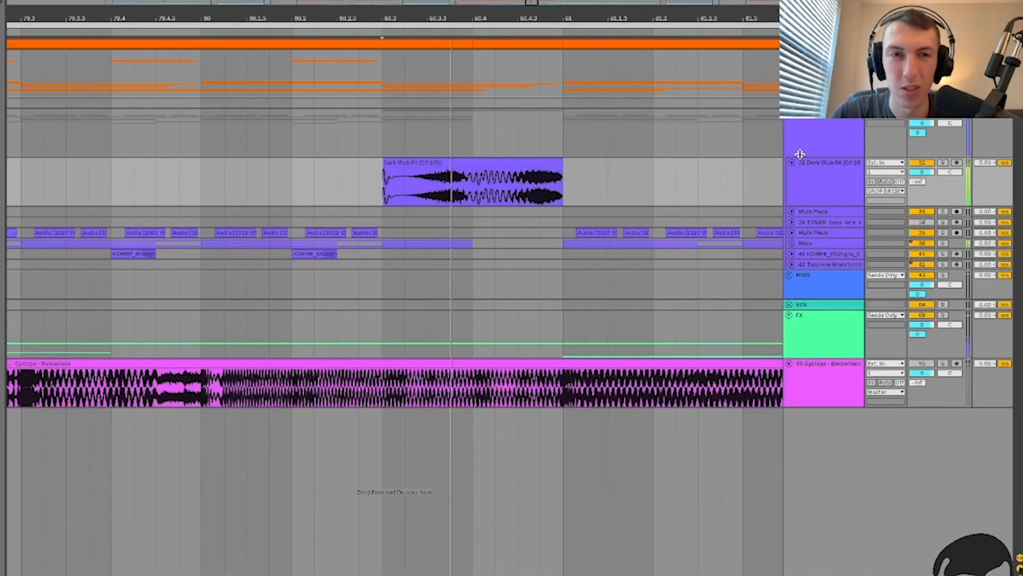
pyautogui.click(942, 163)
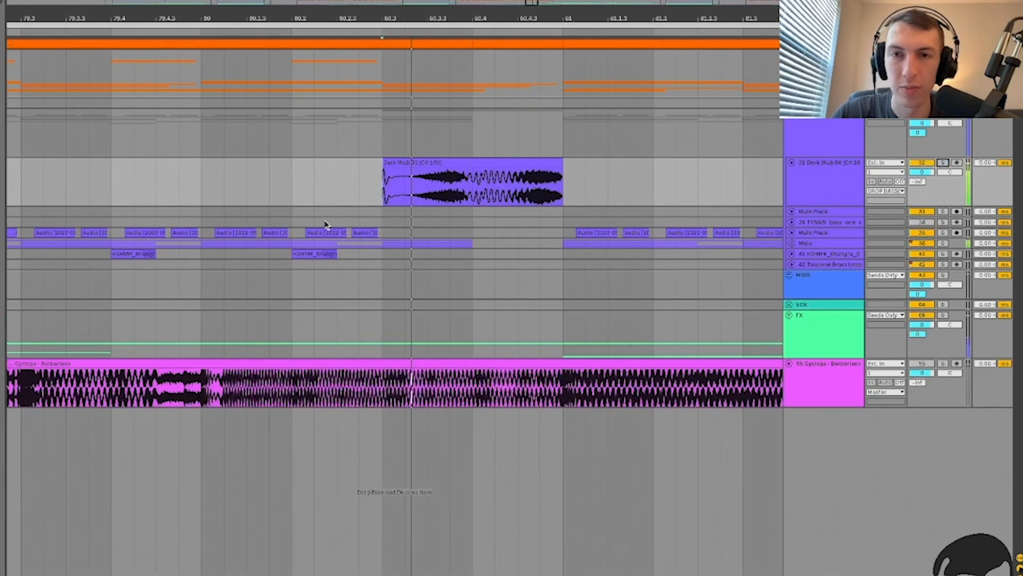
pyautogui.press('-')
pyautogui.press('-')
# Step: Search the browser for 'dark wub' and preview Dark Wub 13, 10, 05, 04 and 03
pyautogui.hotkey('ctrl', 'alt', 'b')
pyautogui.write('dark')
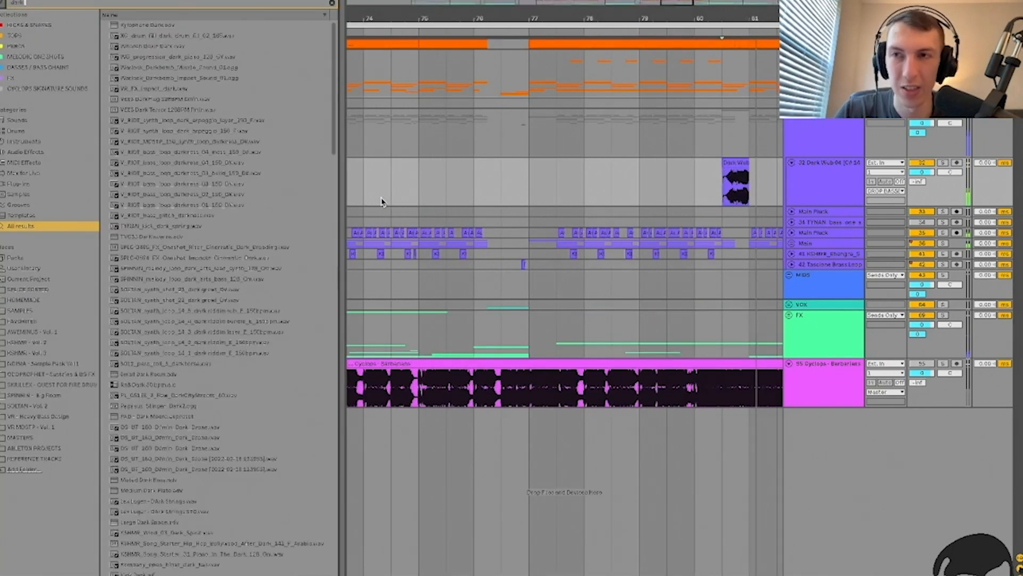
pyautogui.write(' wub')
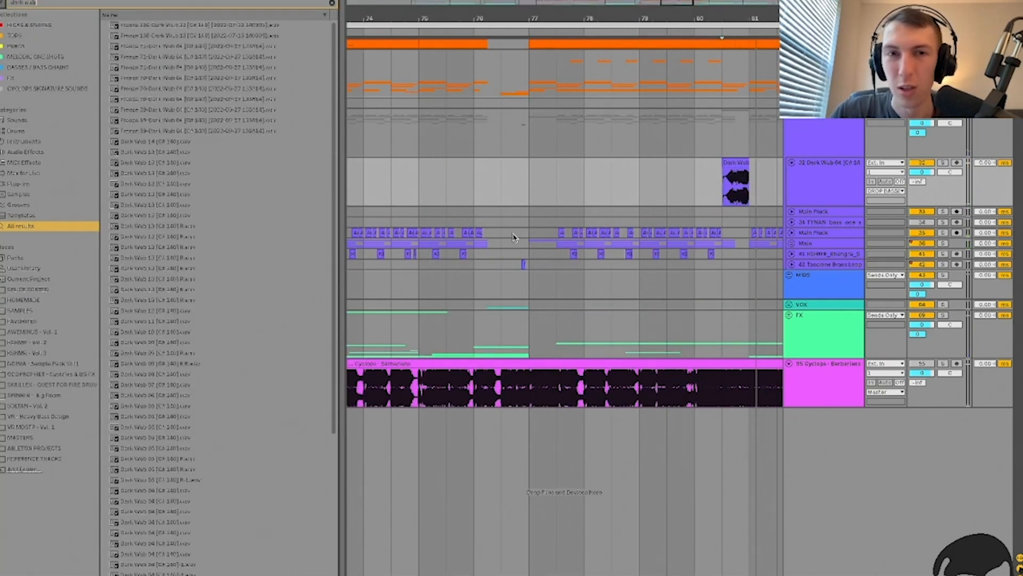
pyautogui.click(191, 184)
pyautogui.press('Down')
pyautogui.press('Down')
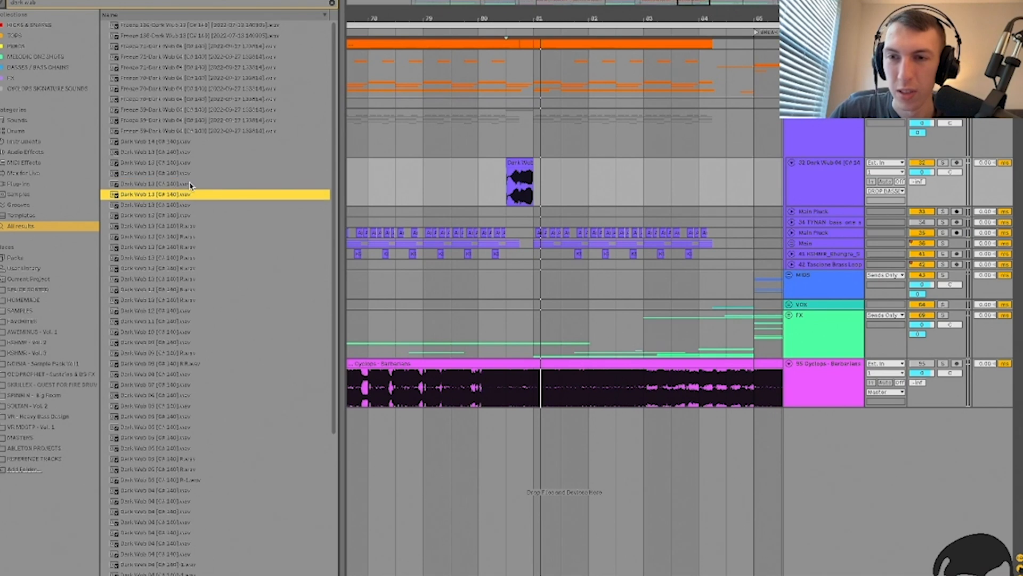
pyautogui.click(183, 332)
pyautogui.click(172, 428)
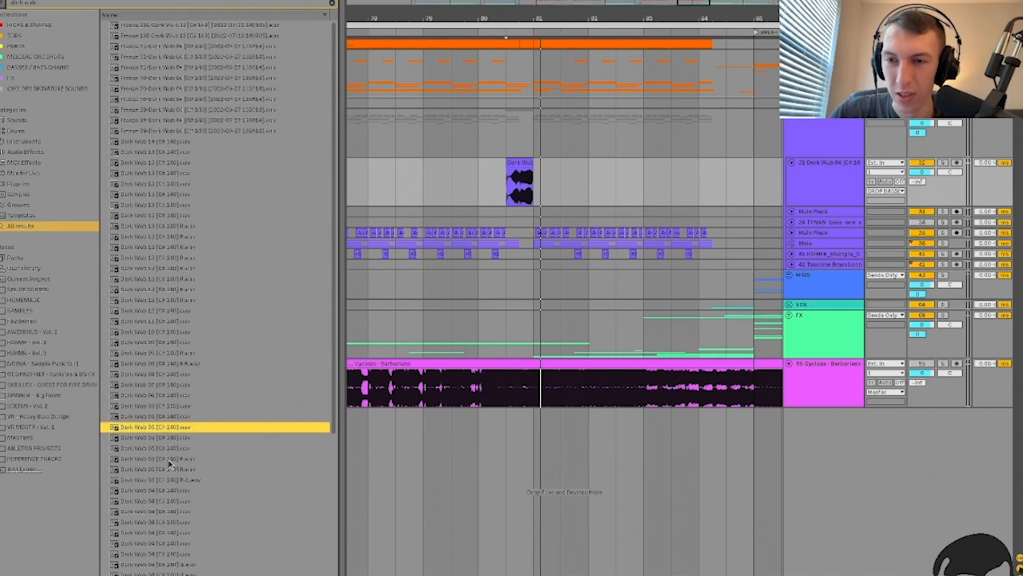
pyautogui.click(173, 512)
pyautogui.scroll(-7, 173, 480)
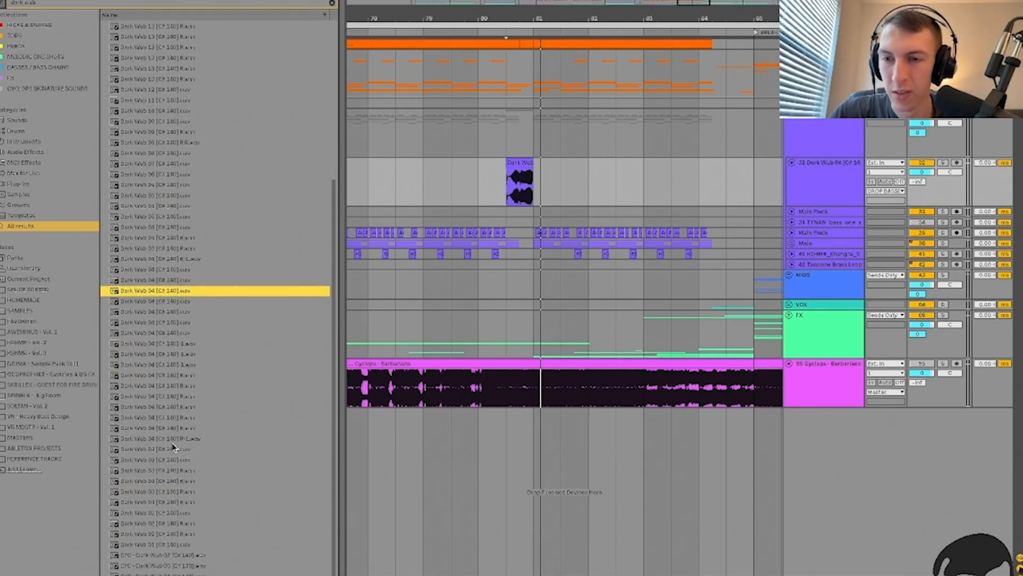
pyautogui.click(165, 410)
pyautogui.click(170, 461)
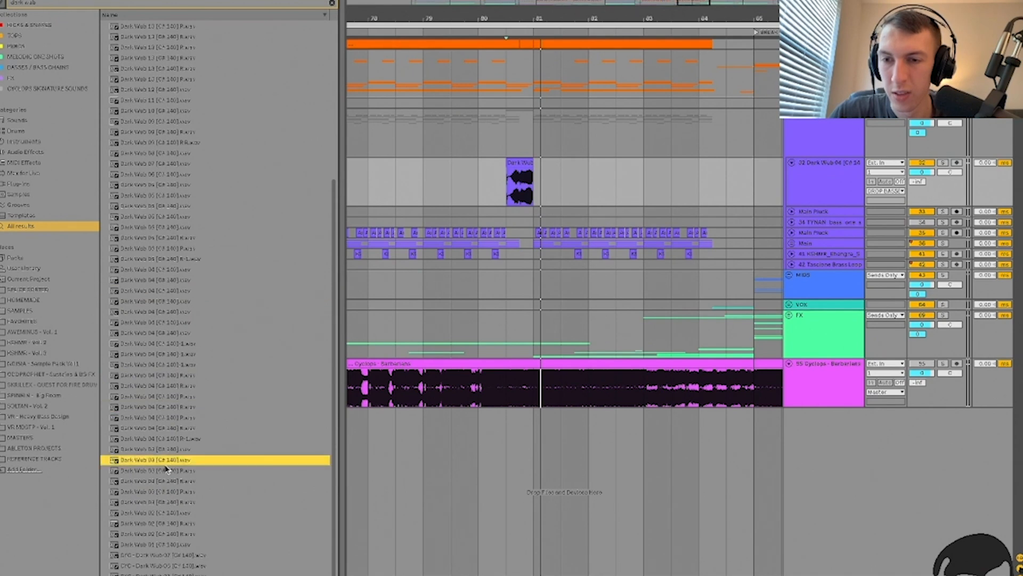
pyautogui.click(166, 449)
pyautogui.click(167, 386)
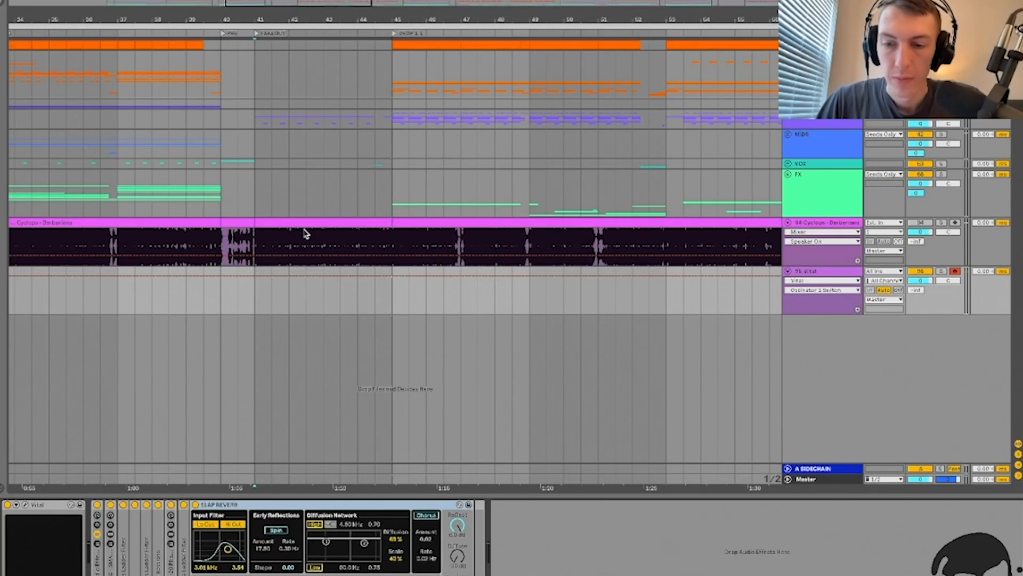
# Step: Bypass the Vital track's Audio Effect Rack and open the Vital synth window
pyautogui.click(551, 546)
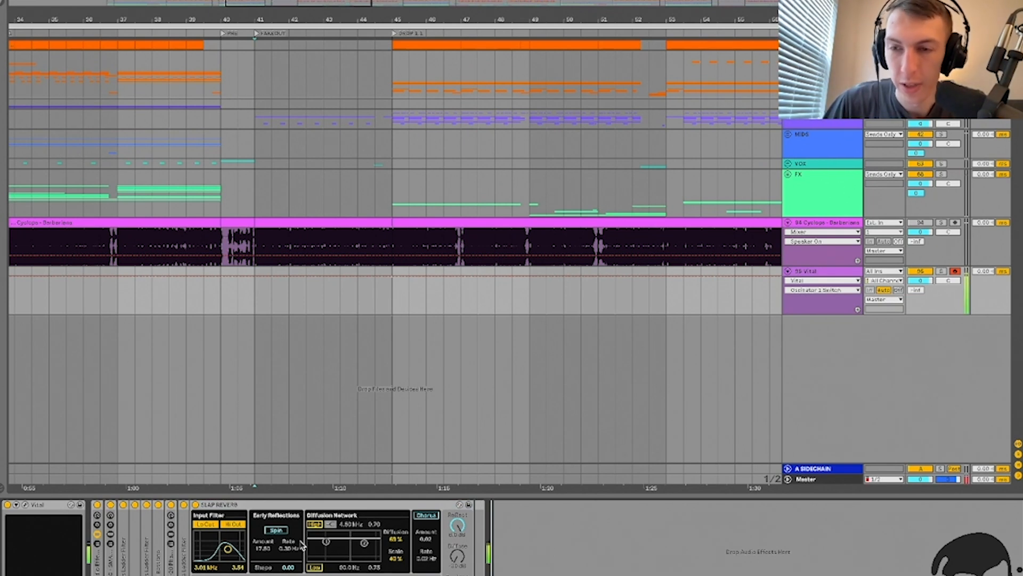
pyautogui.click(97, 504)
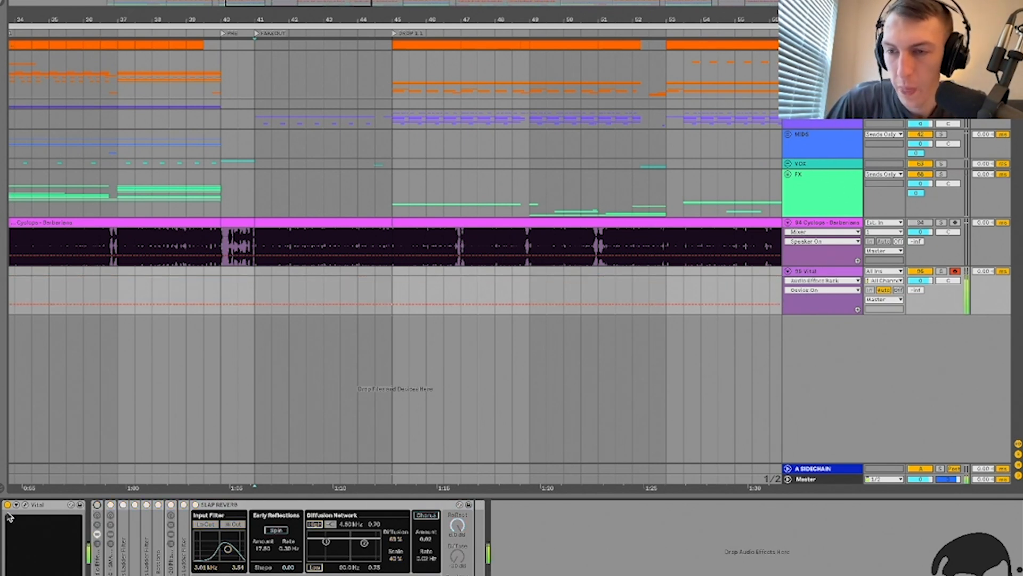
pyautogui.click(24, 505)
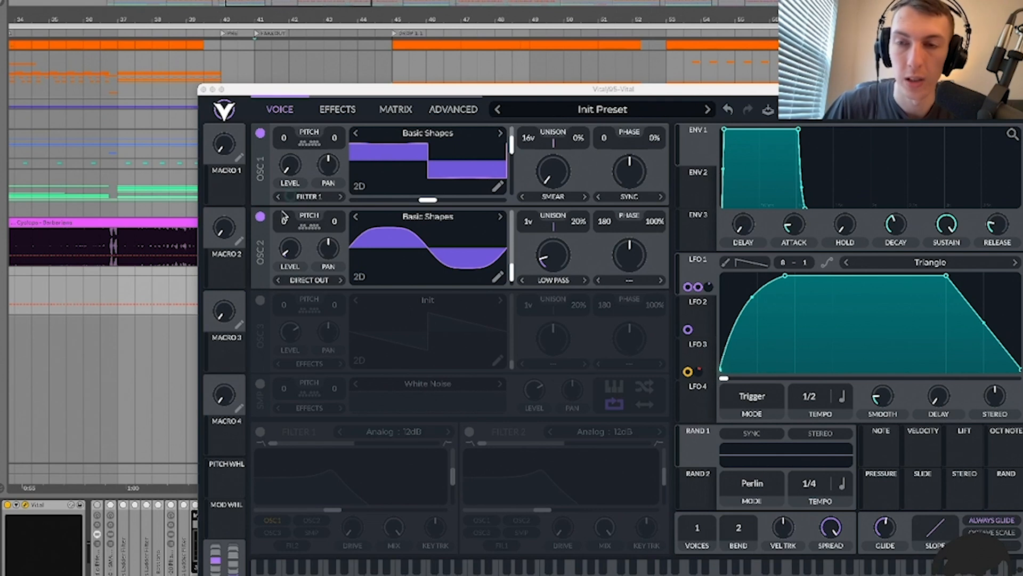
# Step: Audition oscillators 1 and 2 separately, sweep oscillator 2's Low Pass spectral morph, and view LFO 2
pyautogui.click(260, 217)
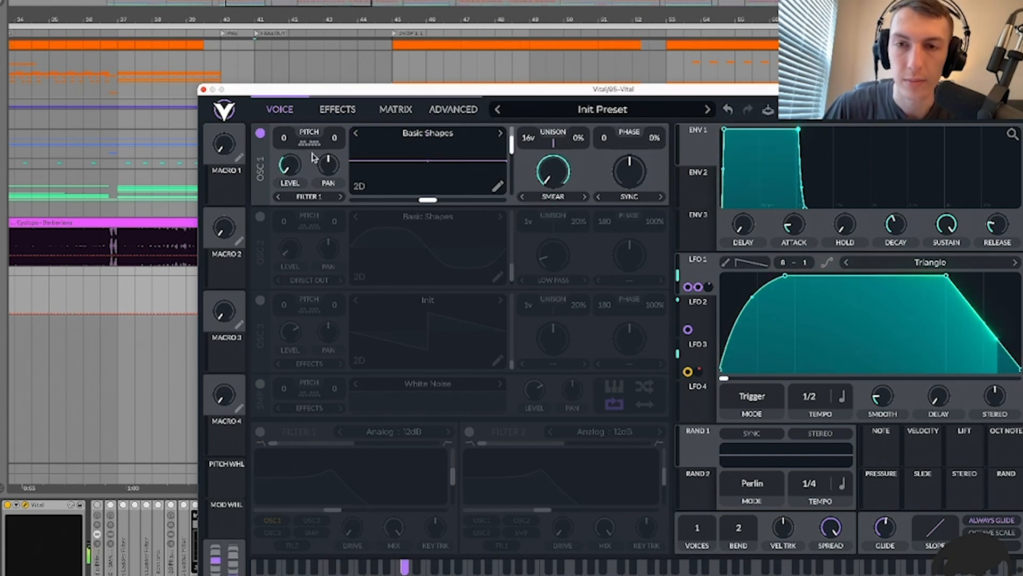
pyautogui.click(260, 133)
pyautogui.click(261, 217)
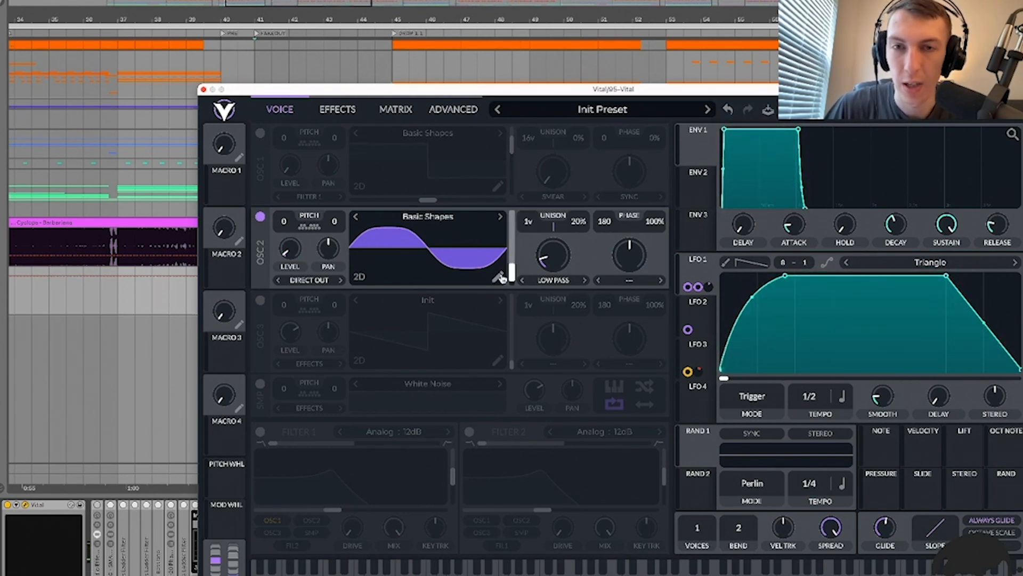
pyautogui.moveTo(557, 255)
pyautogui.mouseDown()
pyautogui.moveTo(568, 171)
pyautogui.moveTo(568, 248)
pyautogui.mouseUp()
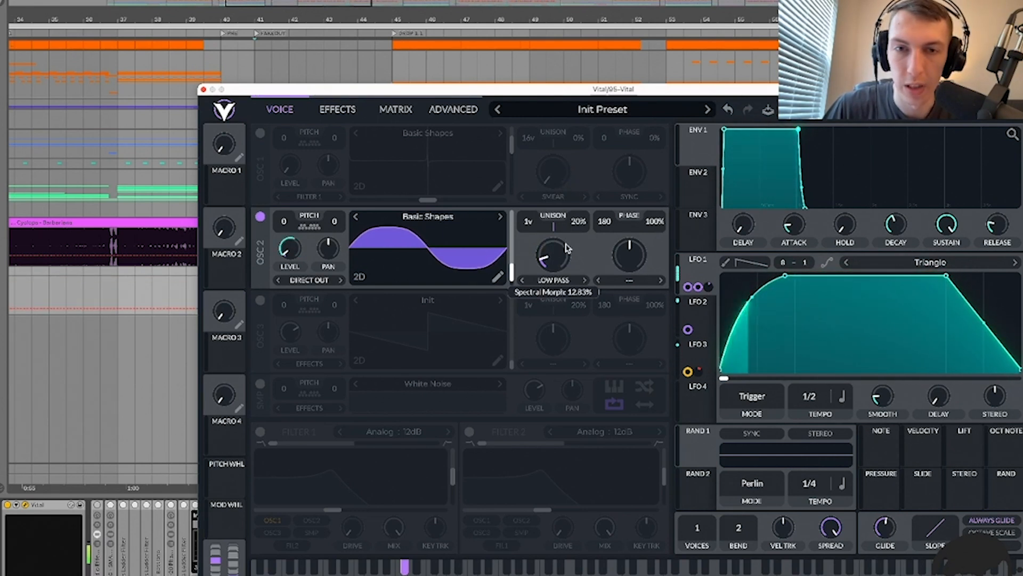
pyautogui.click(555, 281)
pyautogui.click(556, 282)
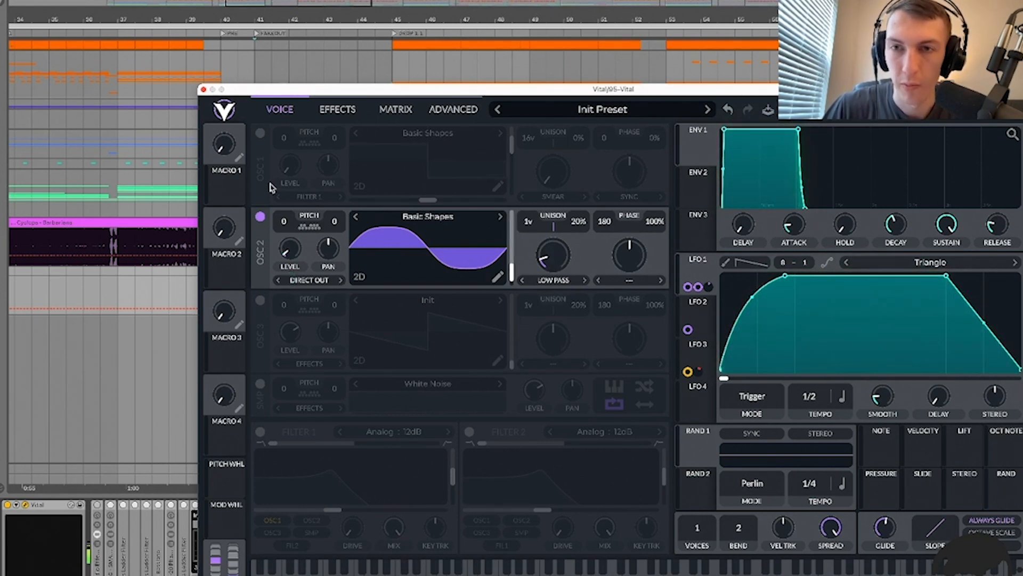
pyautogui.click(259, 132)
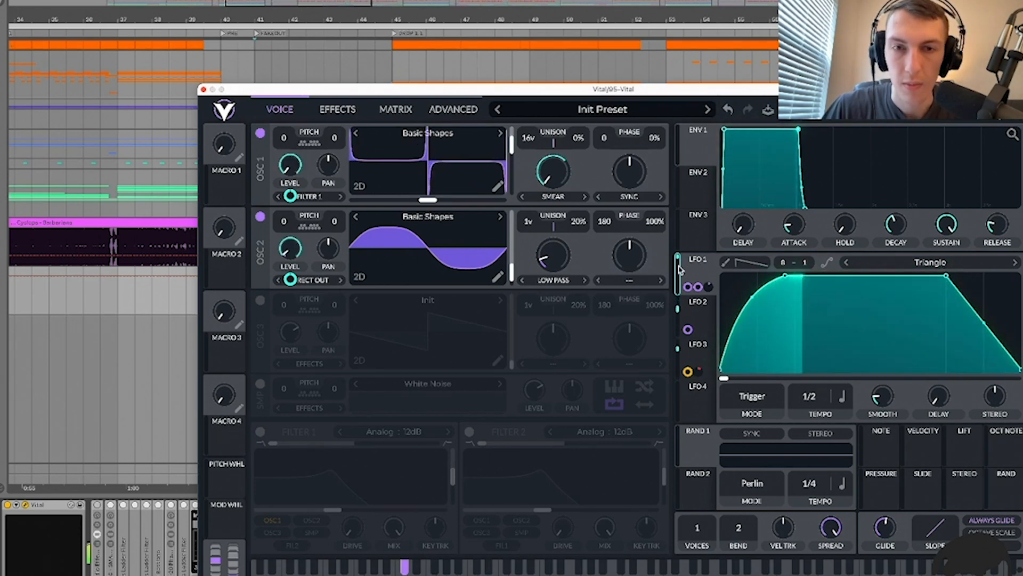
pyautogui.click(694, 302)
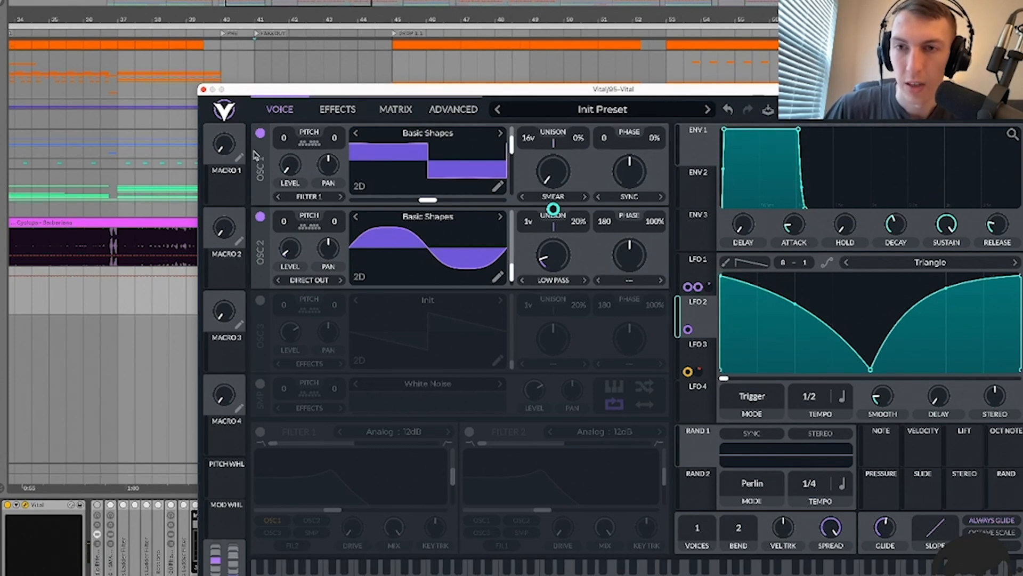
pyautogui.click(338, 109)
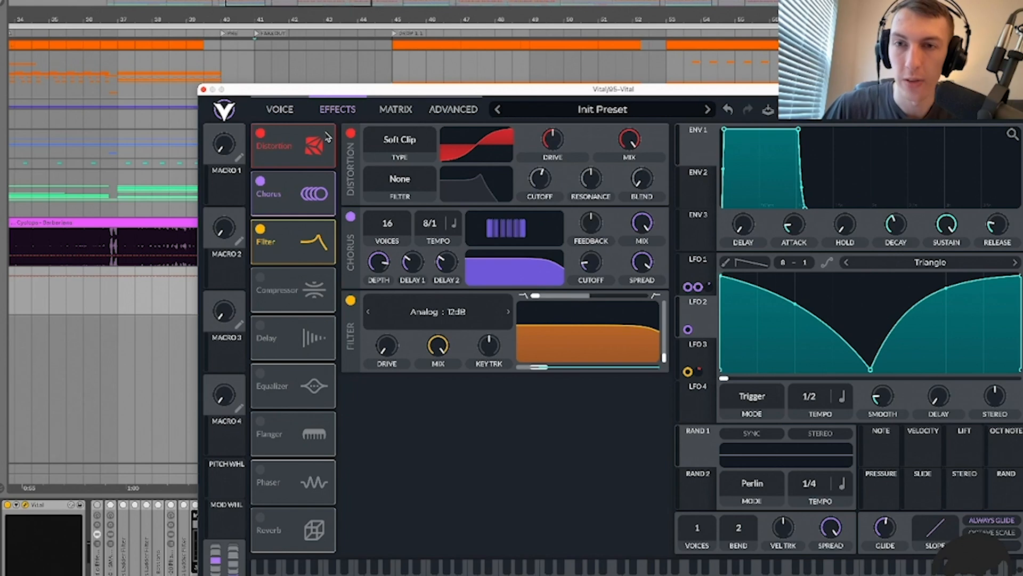
# Step: Turn on Soft Clip Distortion, Chorus and the Analog 12dB Filter, checking LFO 1 and 3, then return to Voice
pyautogui.click(260, 229)
pyautogui.click(261, 182)
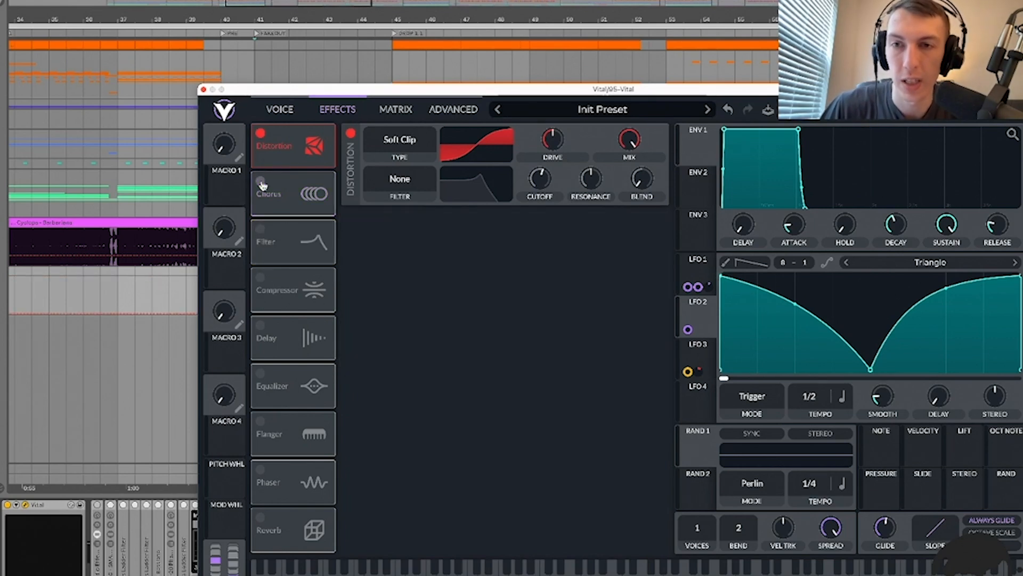
pyautogui.click(261, 133)
pyautogui.click(260, 133)
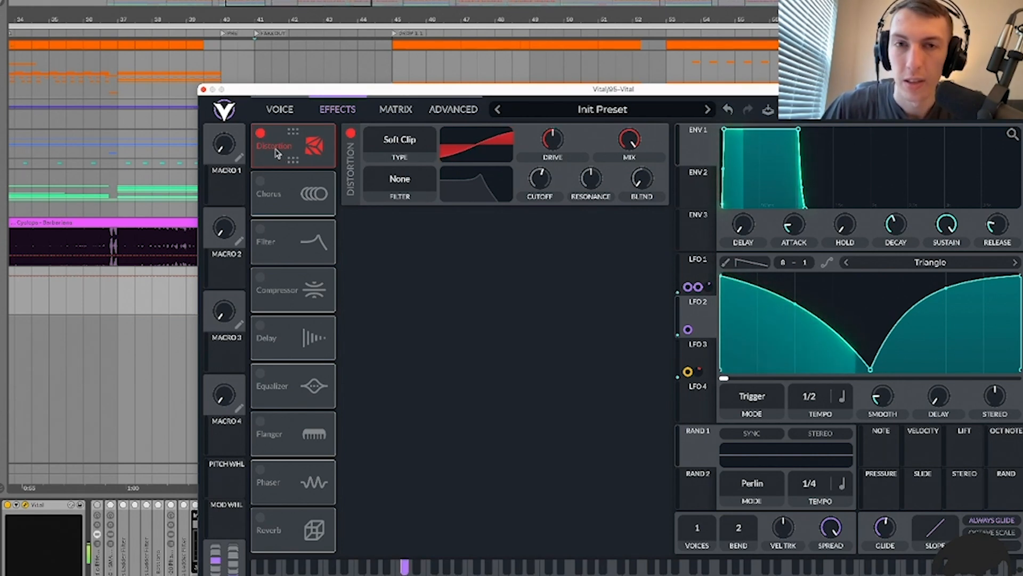
pyautogui.click(264, 184)
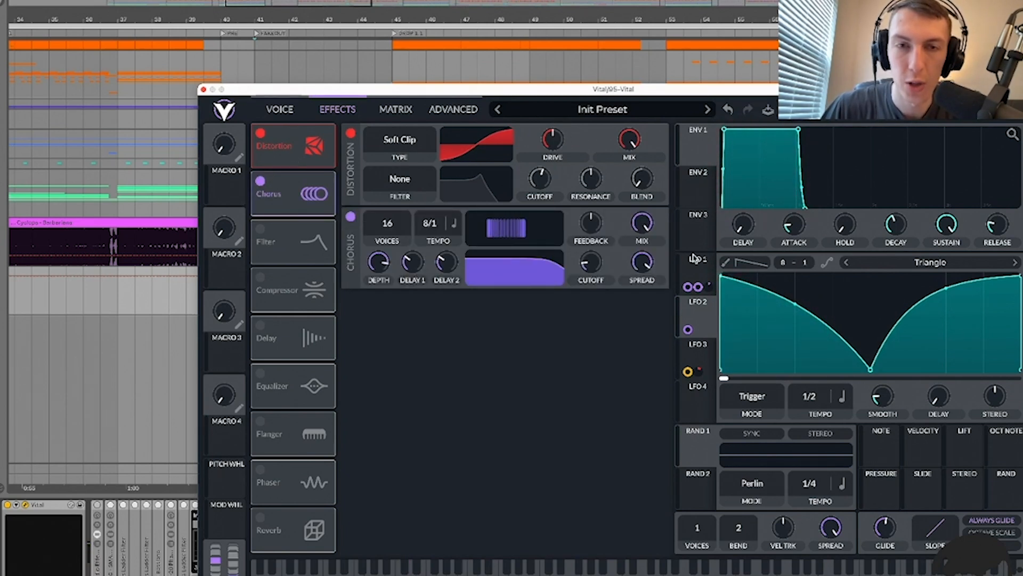
pyautogui.click(699, 291)
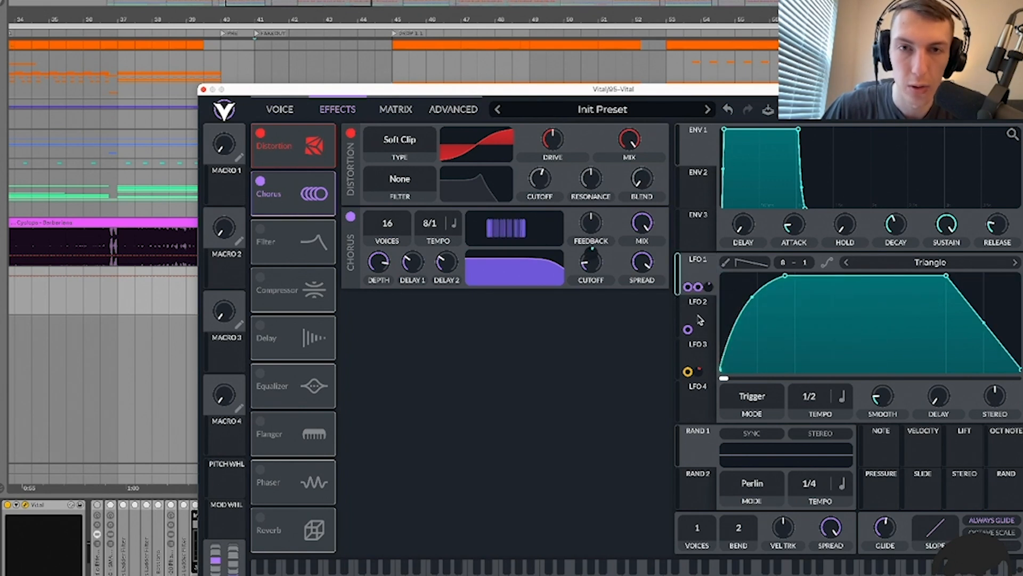
pyautogui.click(260, 181)
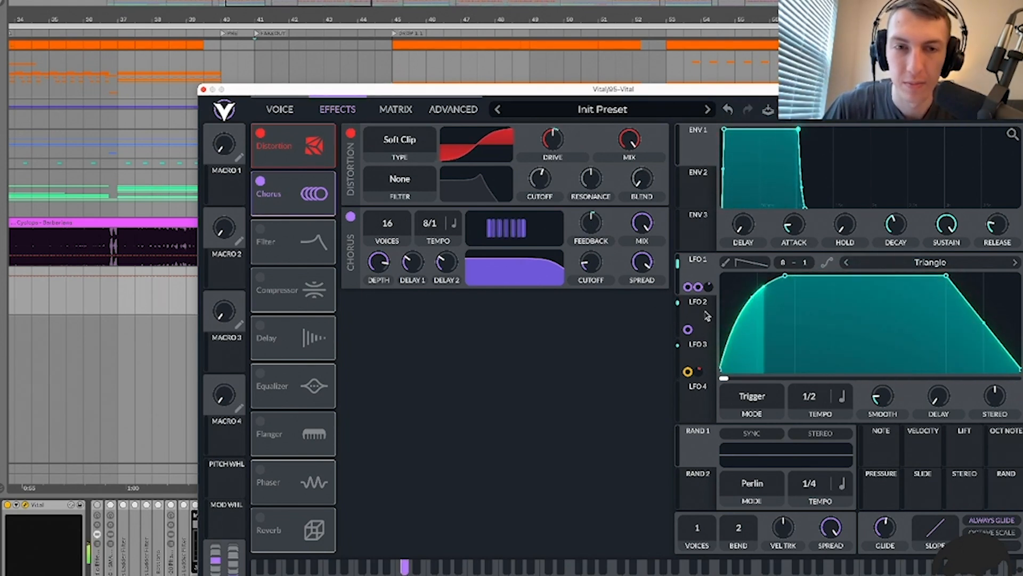
pyautogui.click(260, 229)
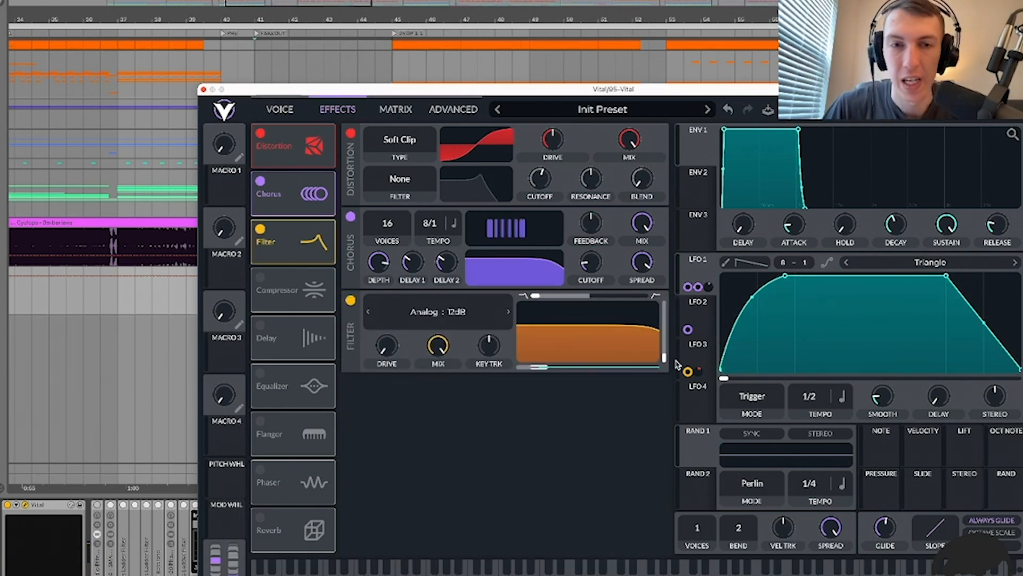
pyautogui.click(700, 346)
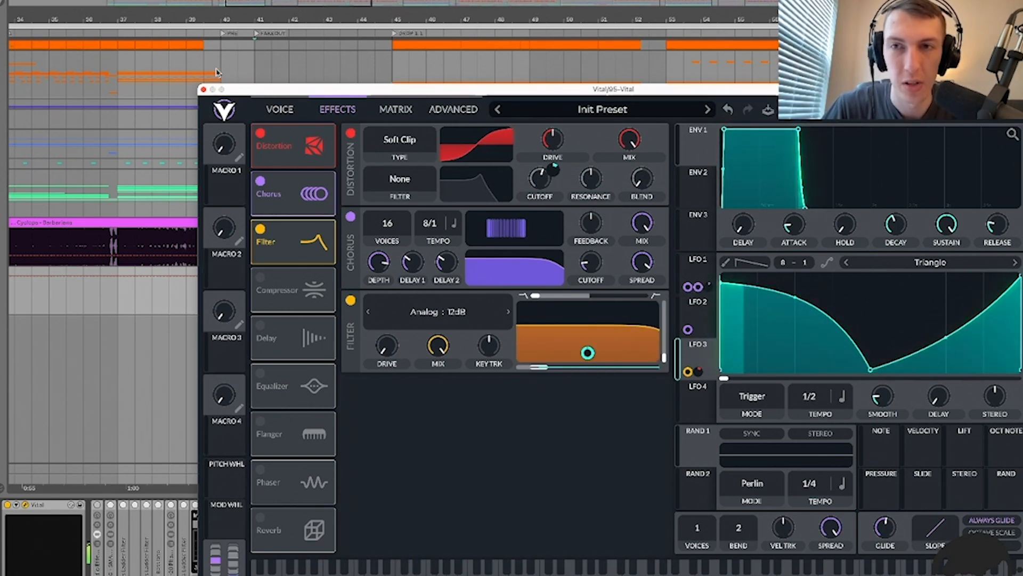
pyautogui.click(282, 109)
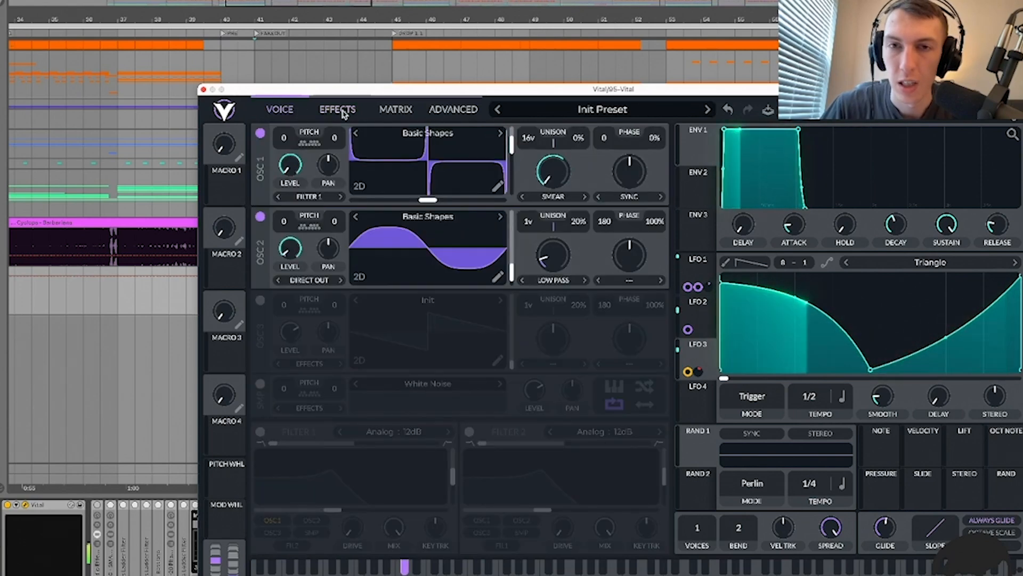
# Step: Sweep oscillator 1's wavetable position and try Sync and Pulse morphing at various amounts
pyautogui.moveTo(510, 146); pyautogui.dragTo(510, 181)
pyautogui.moveTo(631, 181); pyautogui.dragTo(631, 173)
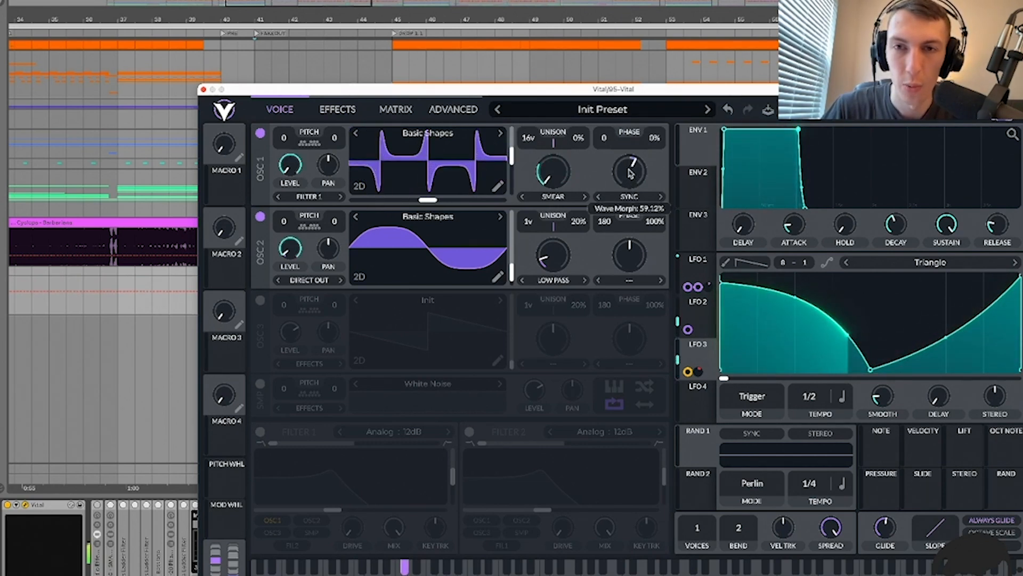
pyautogui.moveTo(632, 177); pyautogui.dragTo(636, 170)
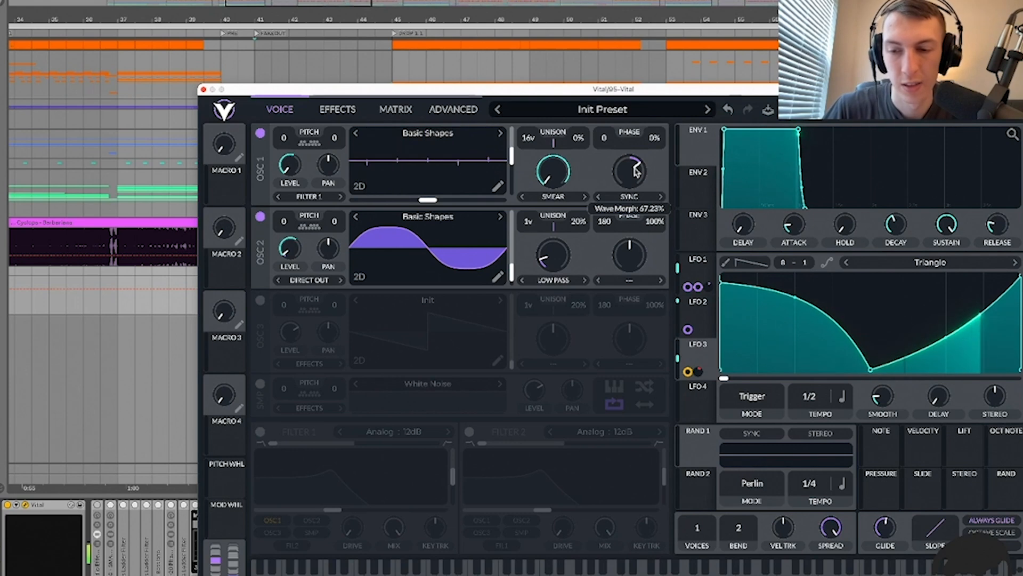
pyautogui.moveTo(636, 170); pyautogui.dragTo(636, 183)
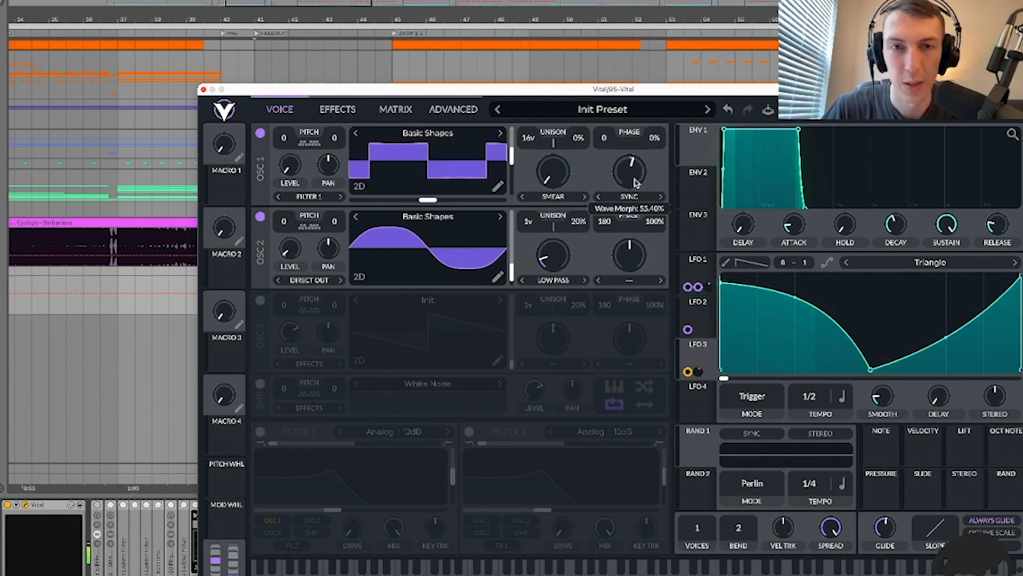
pyautogui.click(630, 196)
pyautogui.click(635, 299)
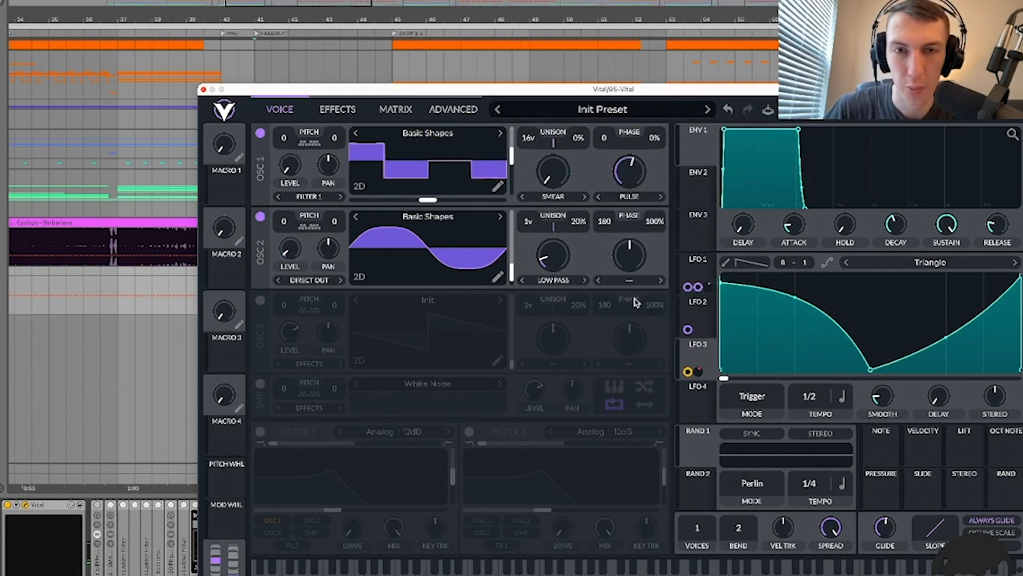
pyautogui.moveTo(630, 170); pyautogui.dragTo(644, 265)
# Step: Set oscillator 1's wave morph to None and close the Vital window
pyautogui.click(629, 197)
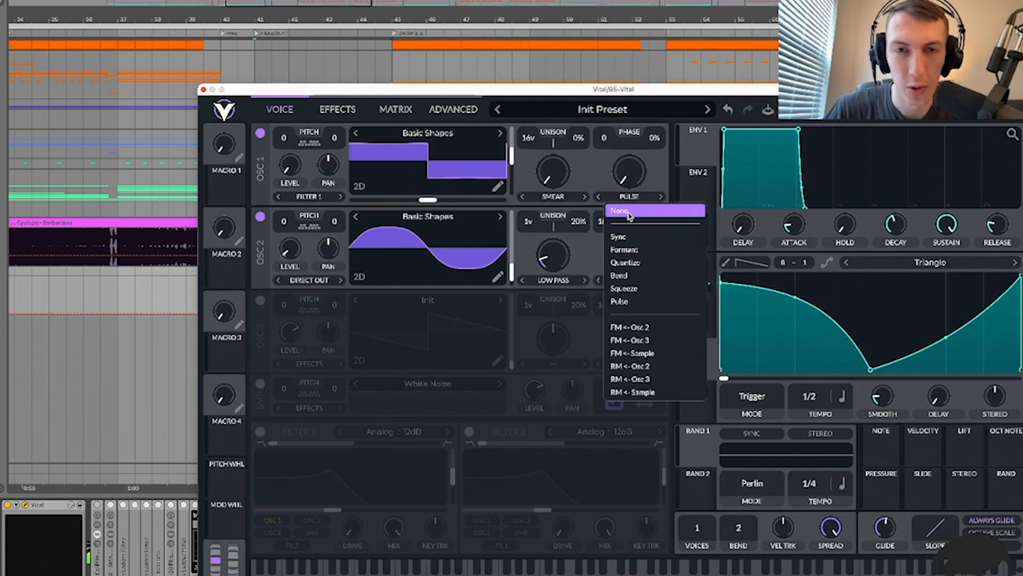
pyautogui.click(630, 215)
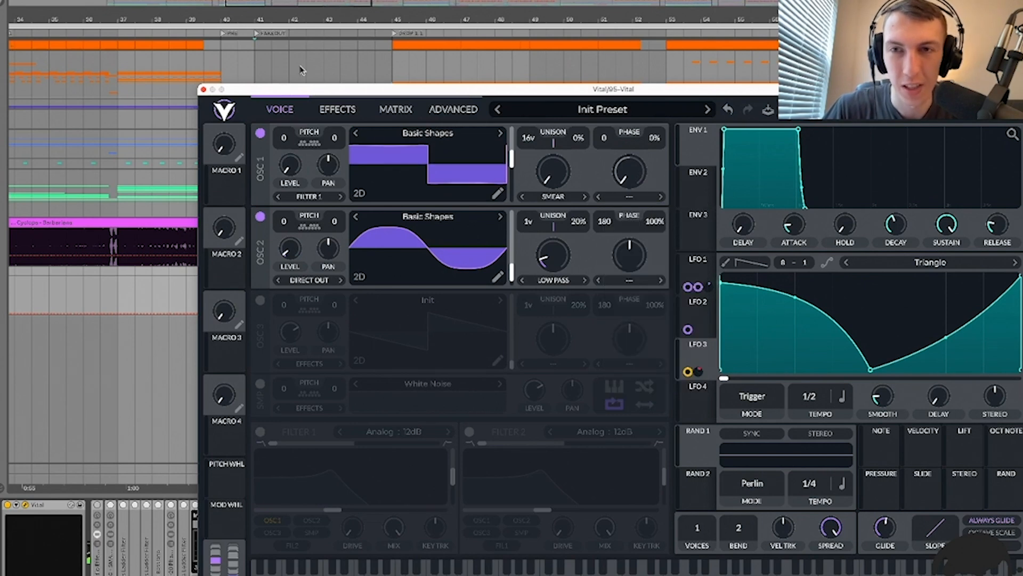
pyautogui.click(203, 90)
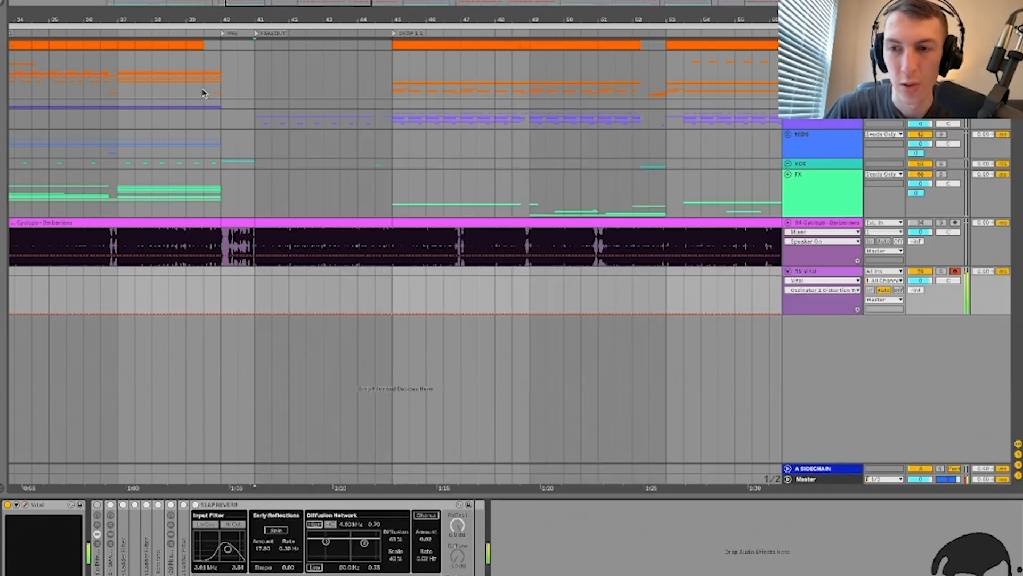
# Step: Switch on the CYC - SMACK RACK V1 rack and inspect its Saturator, Overdrive and EQ Eight
pyautogui.click(97, 505)
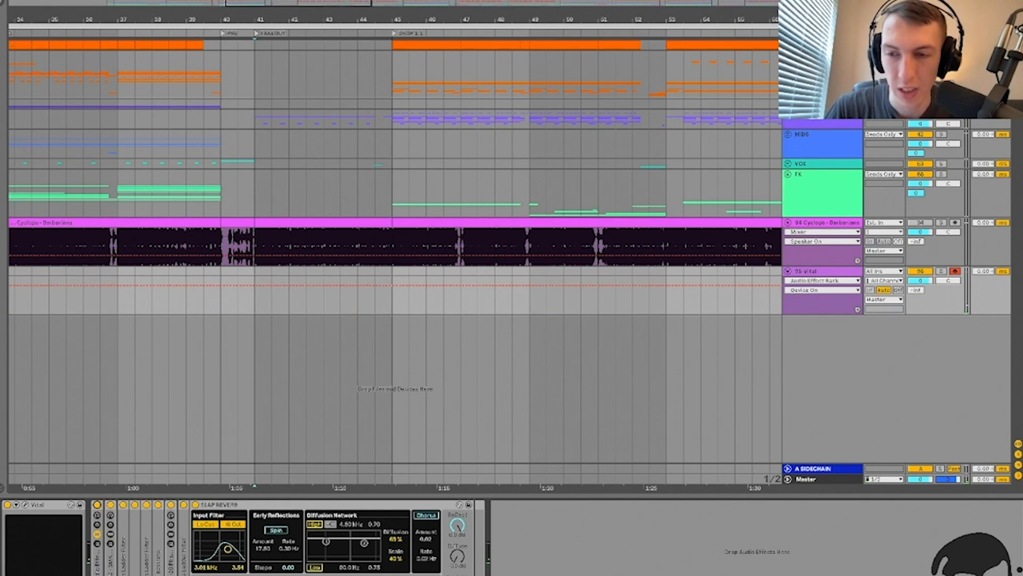
pyautogui.click(231, 508)
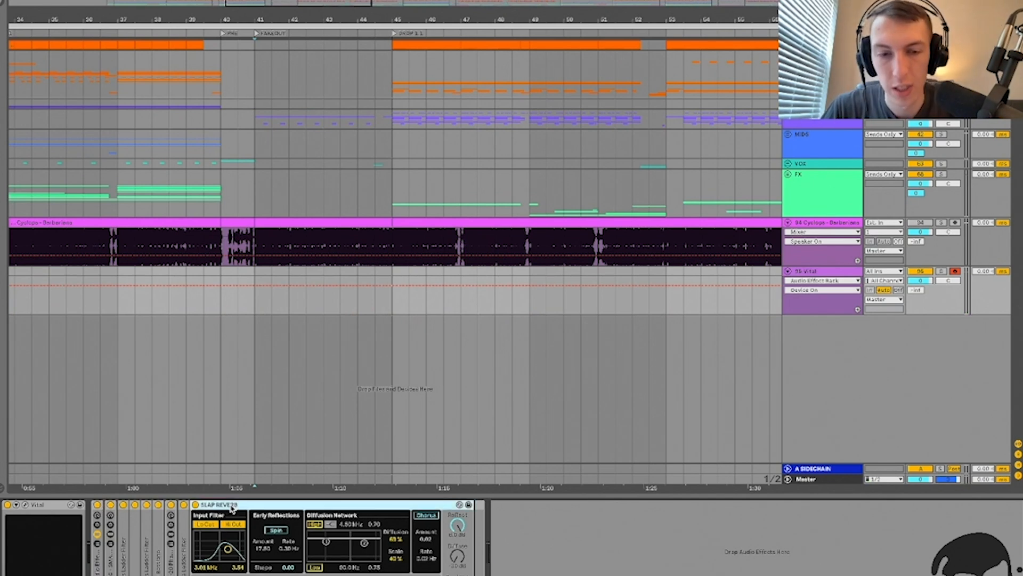
pyautogui.click(125, 557)
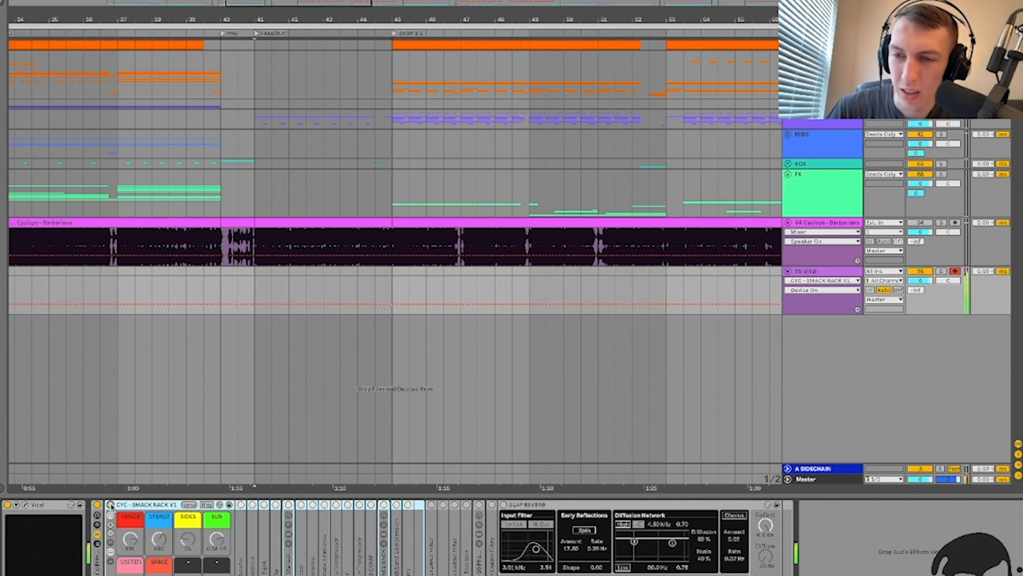
pyautogui.doubleClick(241, 548)
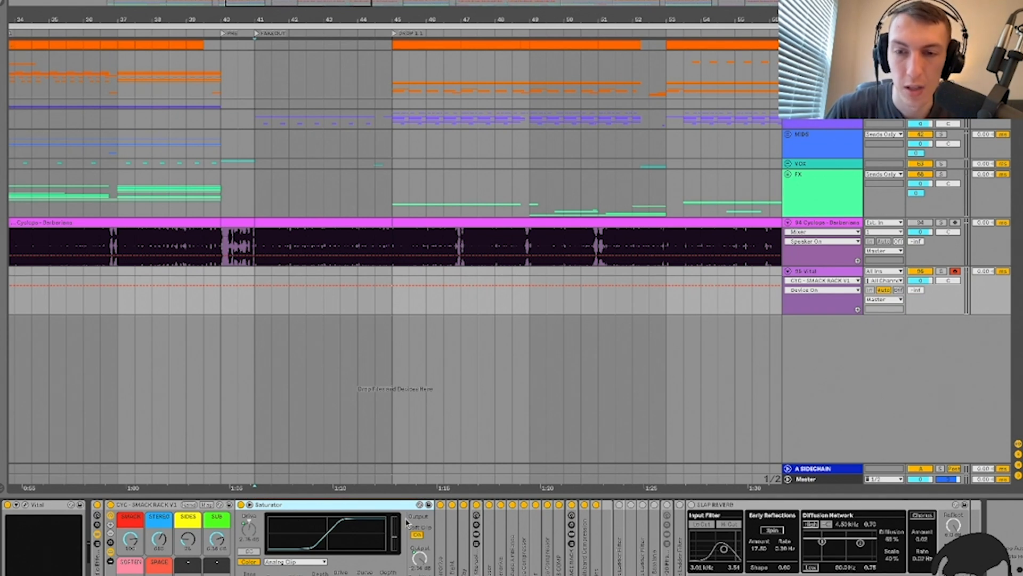
pyautogui.doubleClick(341, 506)
pyautogui.doubleClick(243, 540)
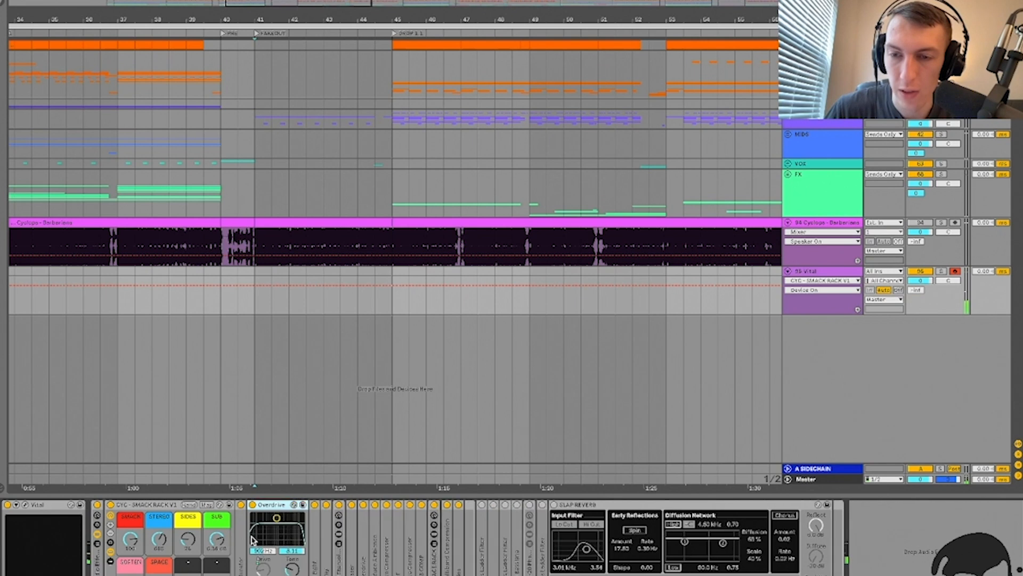
pyautogui.doubleClick(273, 505)
pyautogui.doubleClick(261, 562)
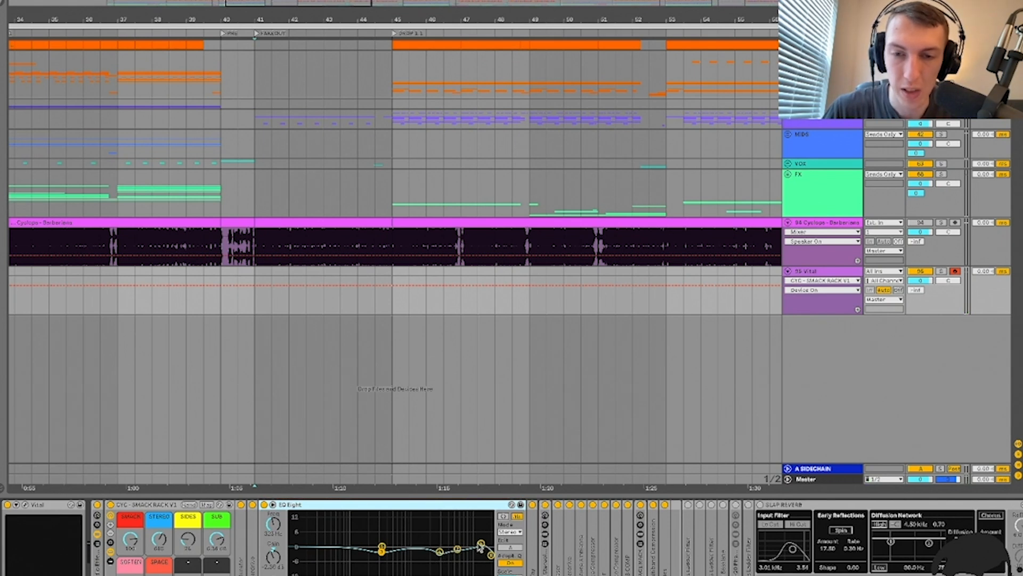
pyautogui.doubleClick(410, 504)
# Step: Expand the Delay device, then delete it from the rack chain
pyautogui.doubleClick(278, 550)
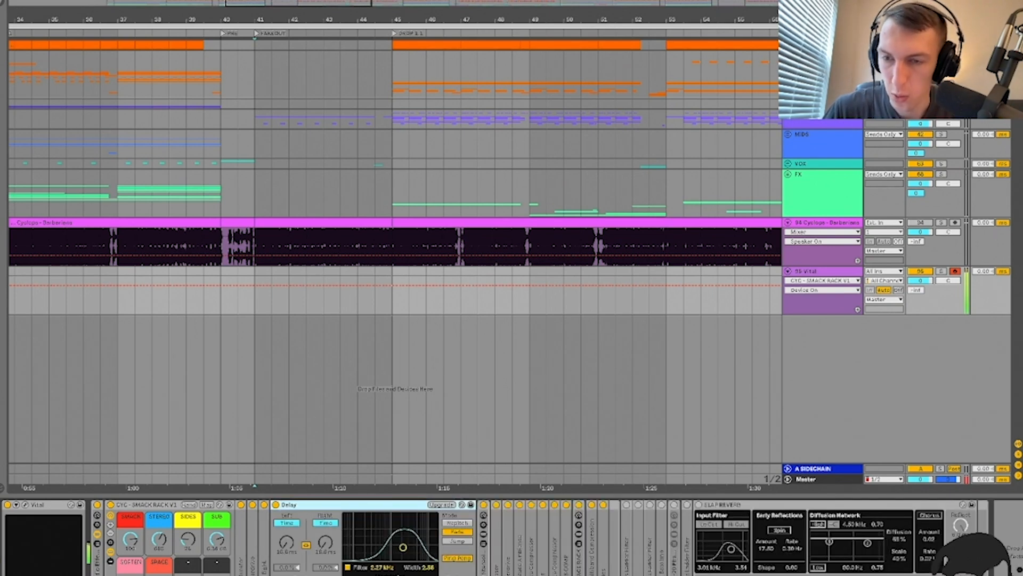
pyautogui.click(159, 571)
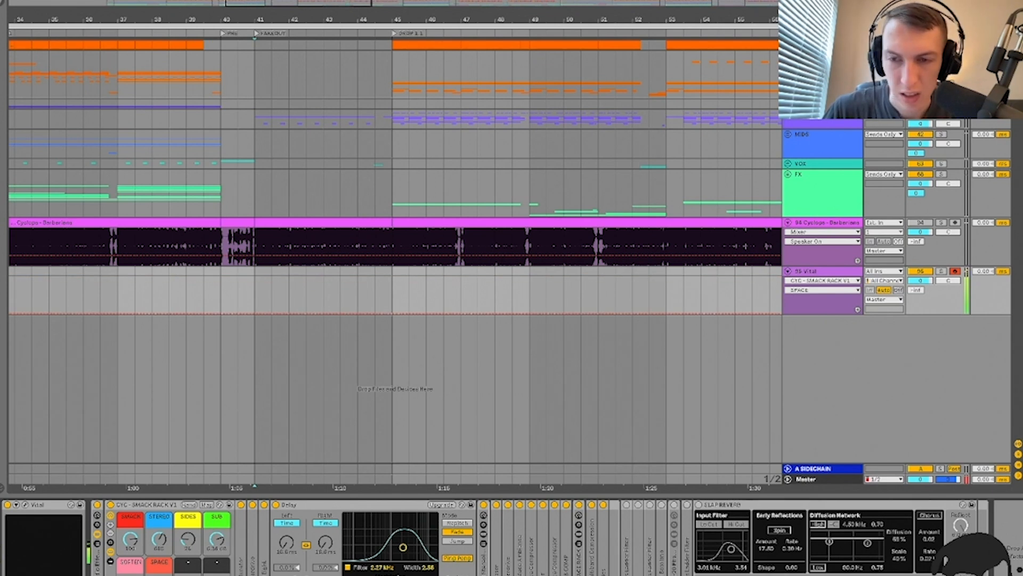
pyautogui.moveTo(131, 573)
pyautogui.mouseDown()
pyautogui.moveTo(131, 557)
pyautogui.moveTo(130, 574)
pyautogui.mouseUp()
pyautogui.click(301, 505)
pyautogui.press('Delete')
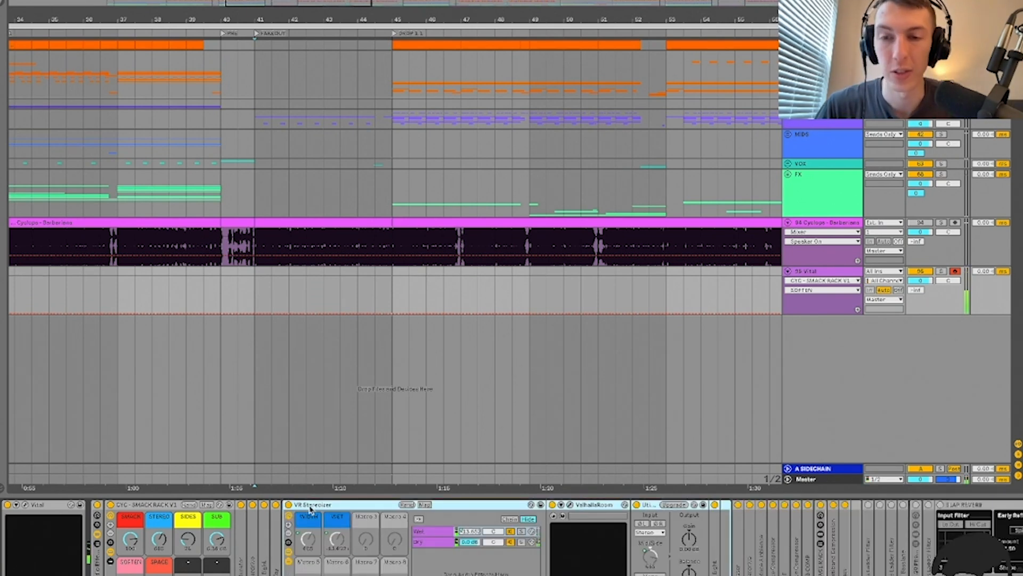
# Step: Unfold and refold the Phaser, Overdrive, Re-Enhance Ambience and Glue Compressor devices
pyautogui.doubleClick(310, 505)
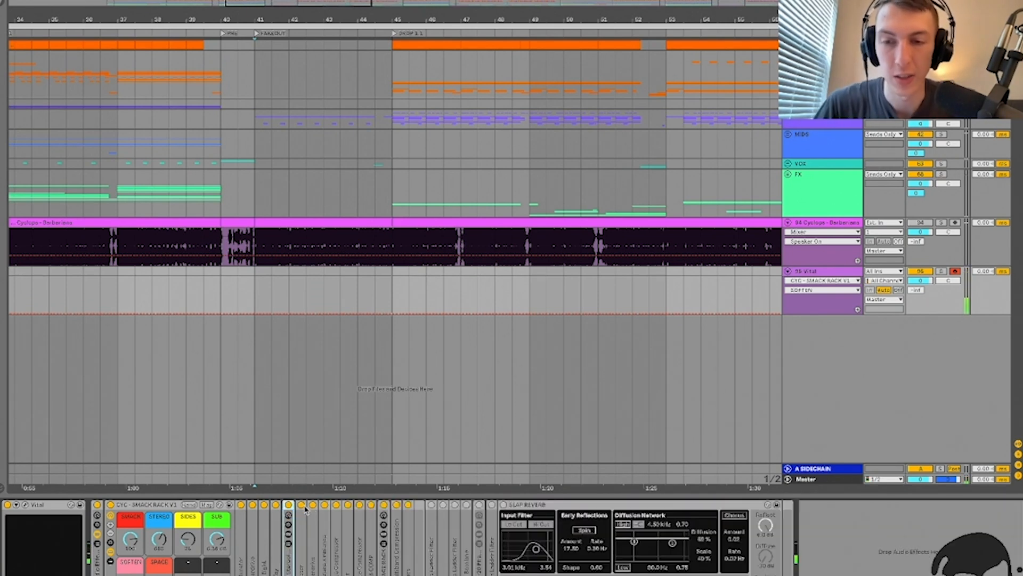
pyautogui.doubleClick(300, 560)
pyautogui.doubleClick(328, 505)
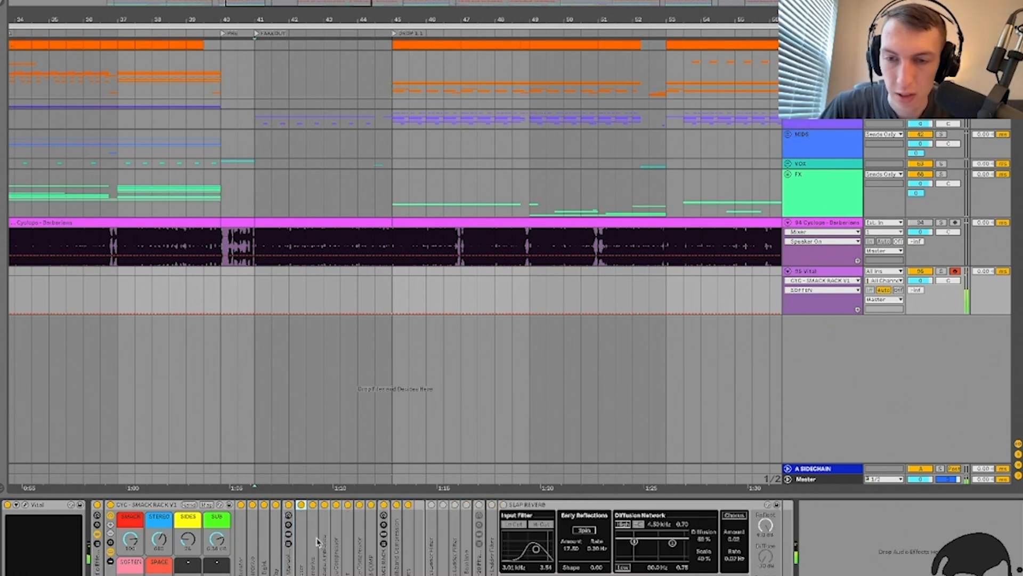
pyautogui.doubleClick(318, 541)
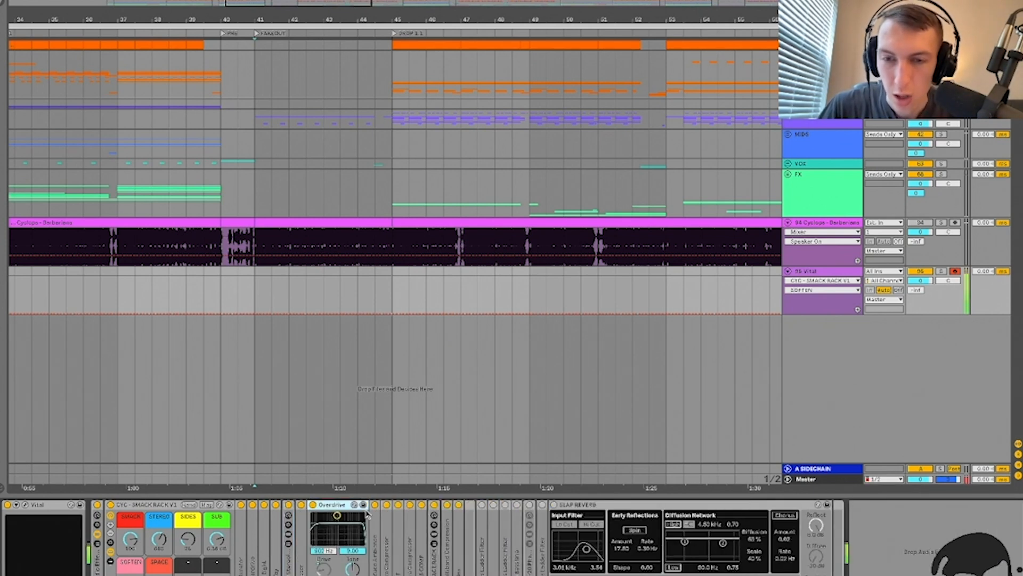
pyautogui.doubleClick(378, 543)
pyautogui.doubleClick(334, 506)
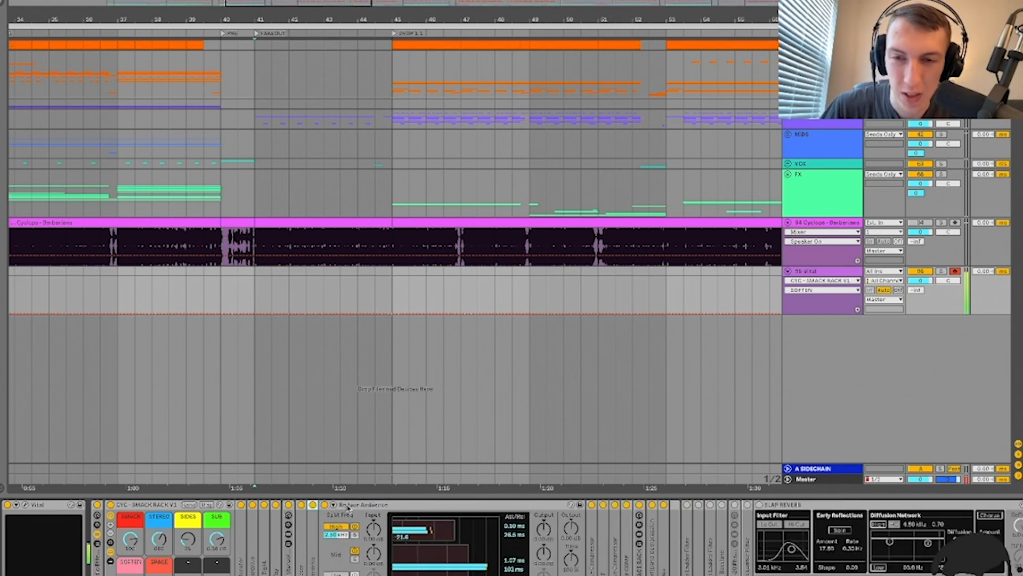
pyautogui.doubleClick(381, 505)
pyautogui.doubleClick(335, 506)
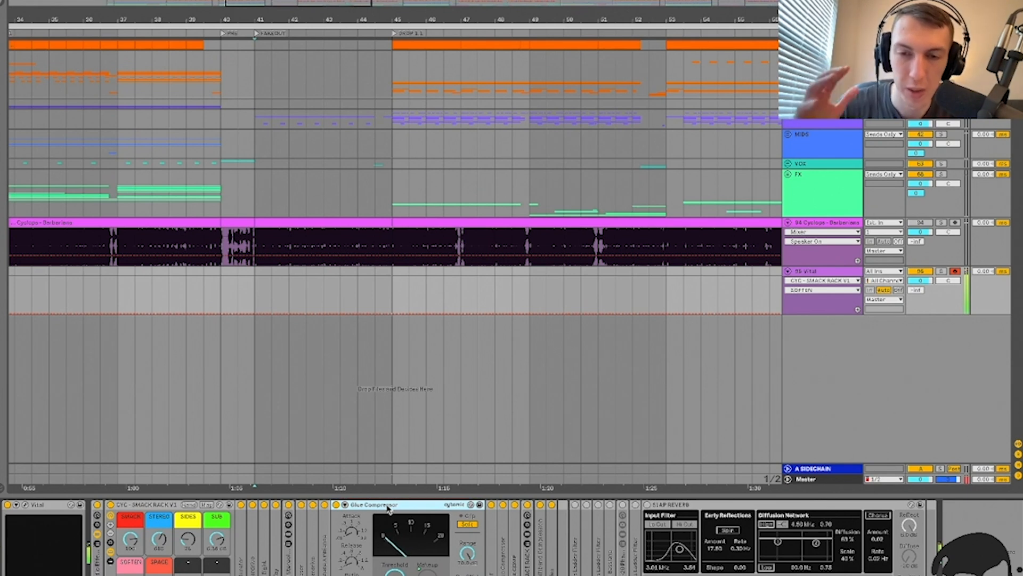
pyautogui.doubleClick(388, 506)
pyautogui.doubleClick(337, 535)
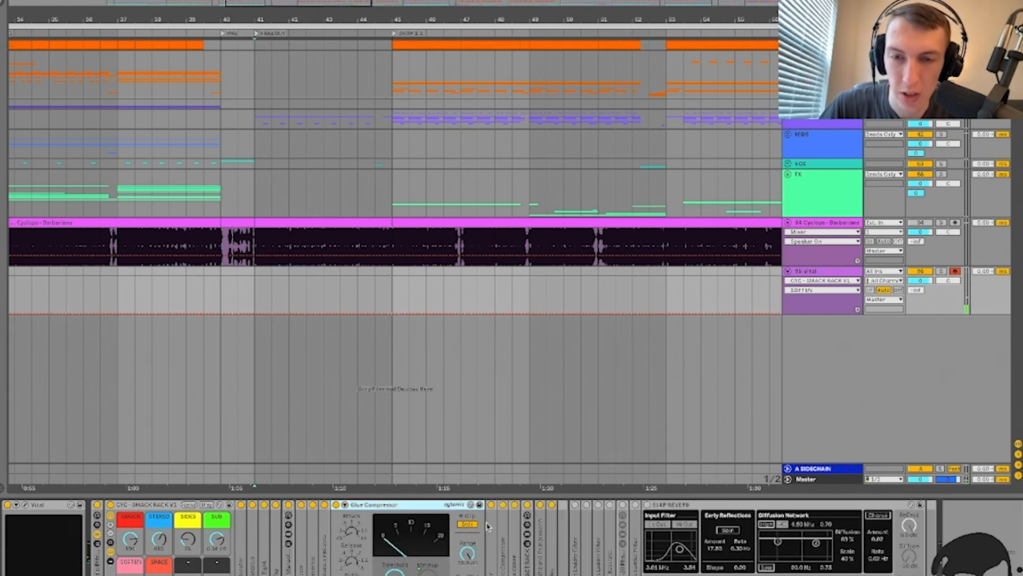
pyautogui.doubleClick(364, 506)
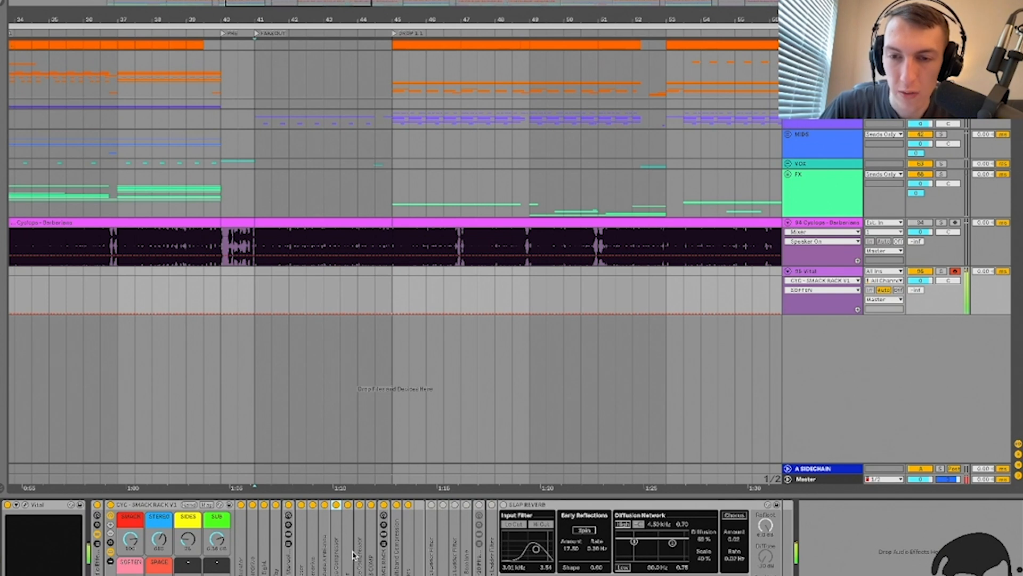
# Step: Inspect the OTT, Glue Compressor and SUB COMP devices, folding each back up
pyautogui.doubleClick(348, 504)
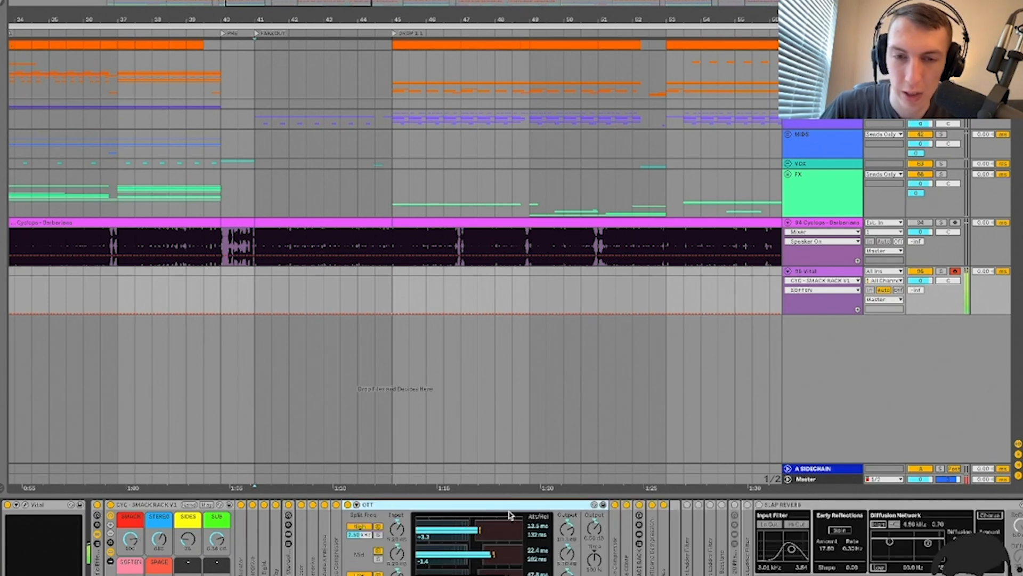
pyautogui.doubleClick(368, 505)
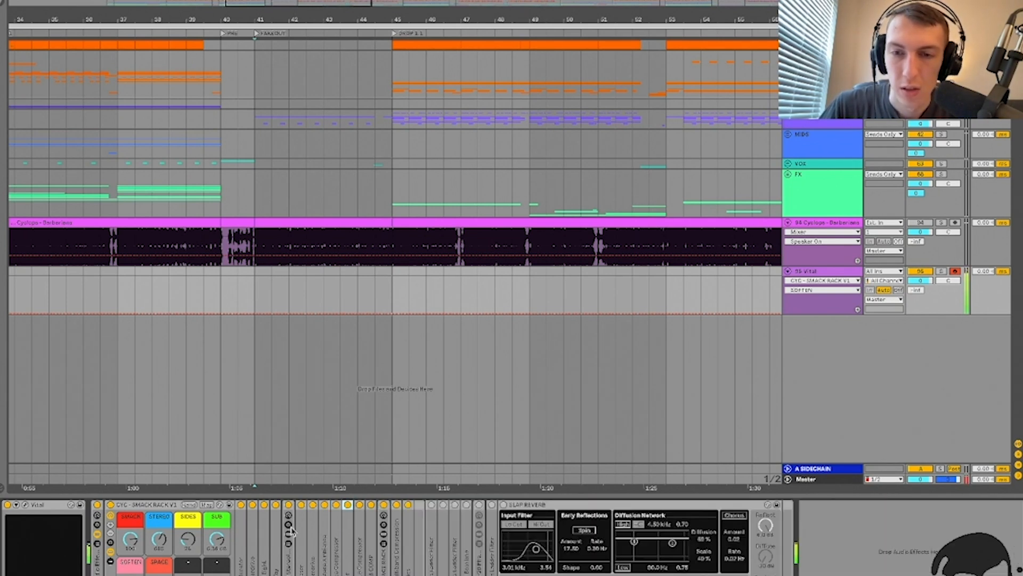
pyautogui.doubleClick(363, 538)
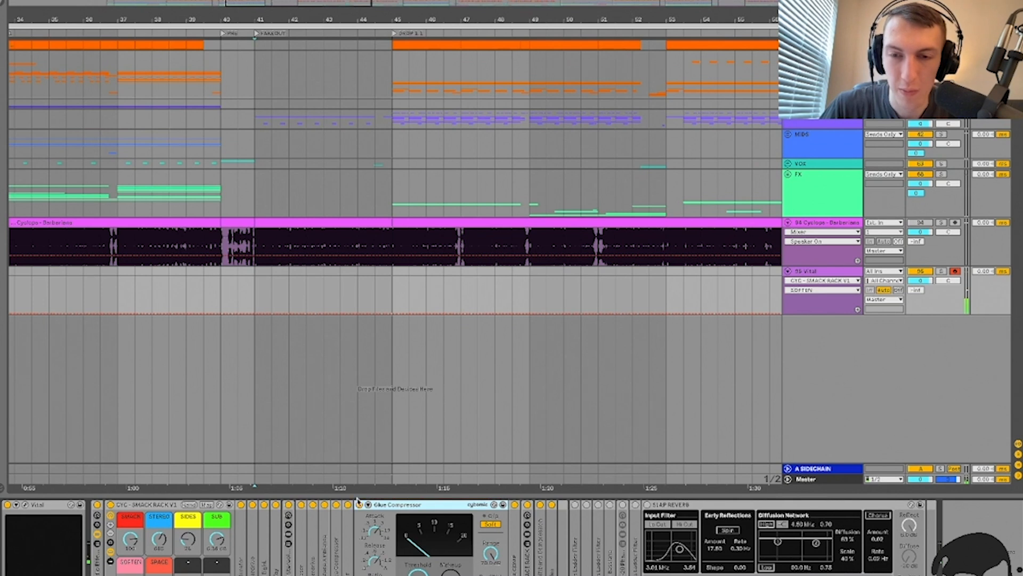
pyautogui.doubleClick(418, 505)
pyautogui.doubleClick(372, 536)
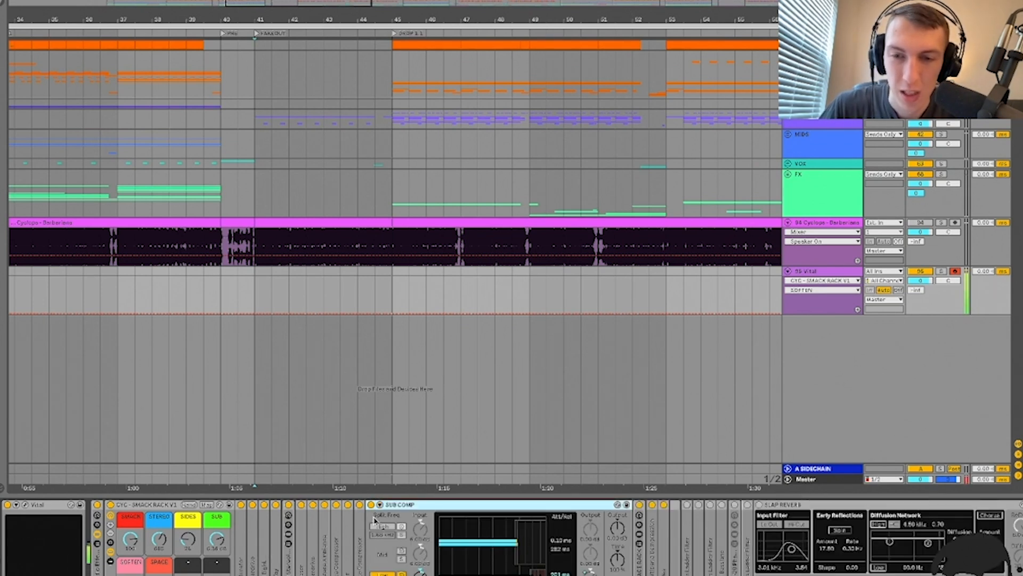
pyautogui.doubleClick(427, 504)
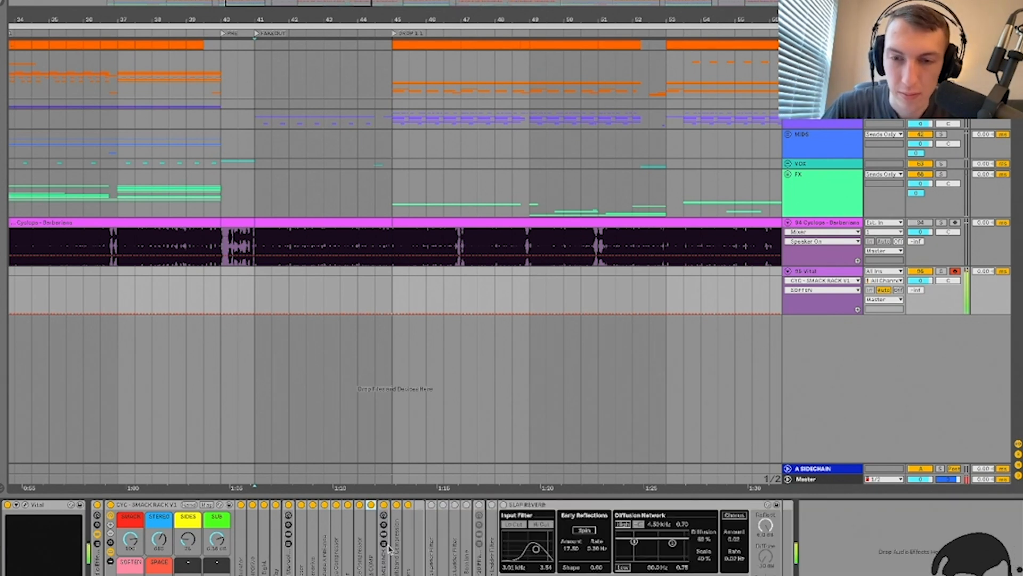
# Step: Sweep the SPACE RACK's SPACE macro up and back off, check Multiband Compression, and expand the Sides EQ
pyautogui.doubleClick(383, 504)
pyautogui.moveTo(159, 575); pyautogui.dragTo(159, 474)
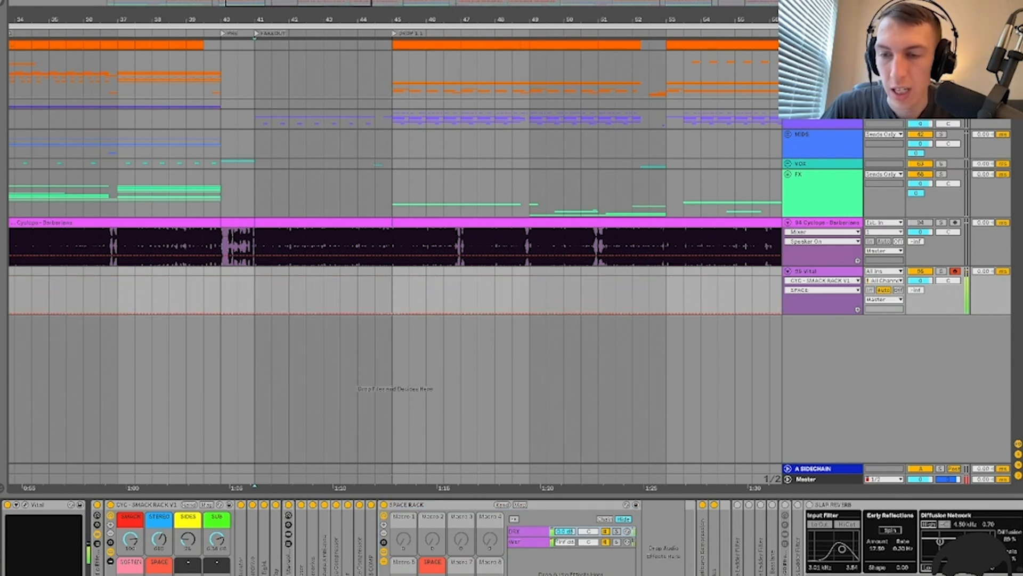
pyautogui.moveTo(159, 474); pyautogui.dragTo(159, 575)
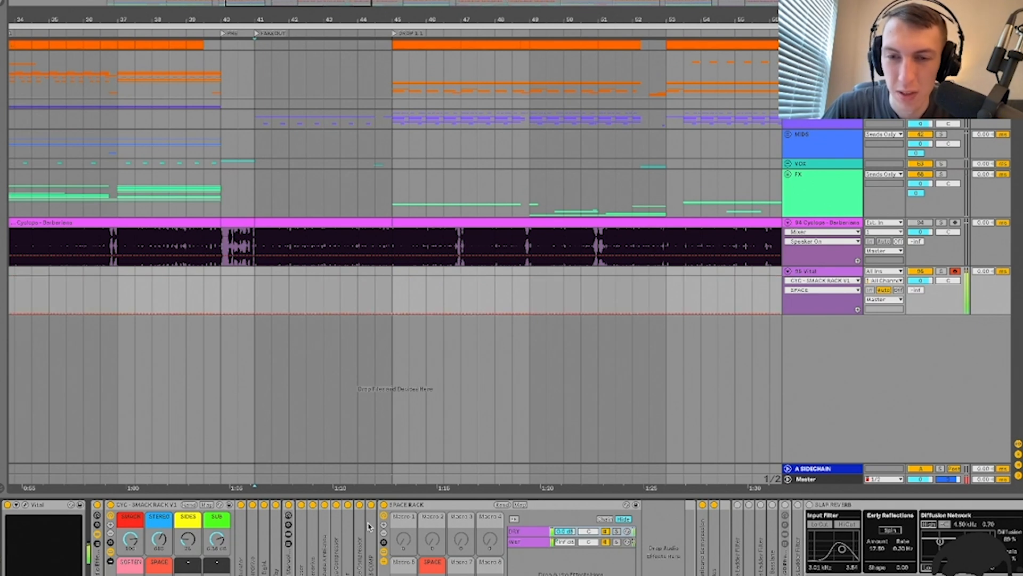
pyautogui.doubleClick(409, 505)
pyautogui.doubleClick(399, 564)
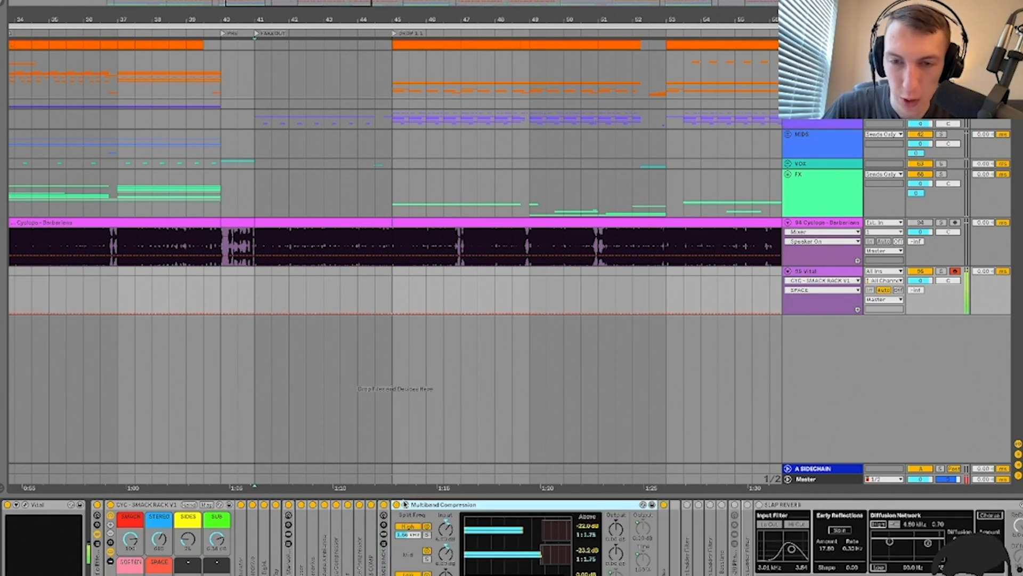
pyautogui.doubleClick(433, 505)
pyautogui.doubleClick(408, 568)
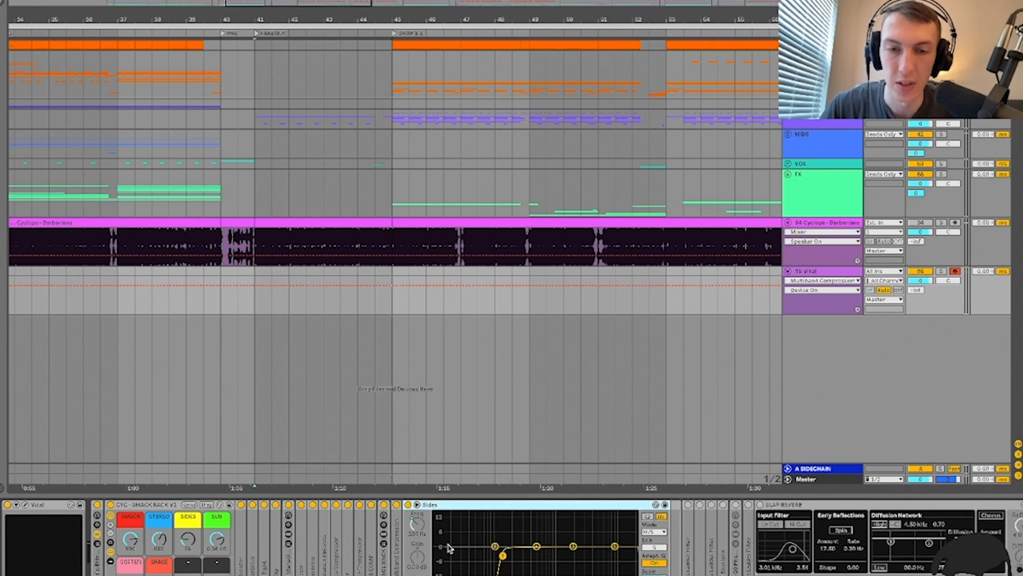
# Step: Fold the SMACK rack and inspect the existing kHs Ladder Filter's plugin controls
pyautogui.doubleClick(450, 505)
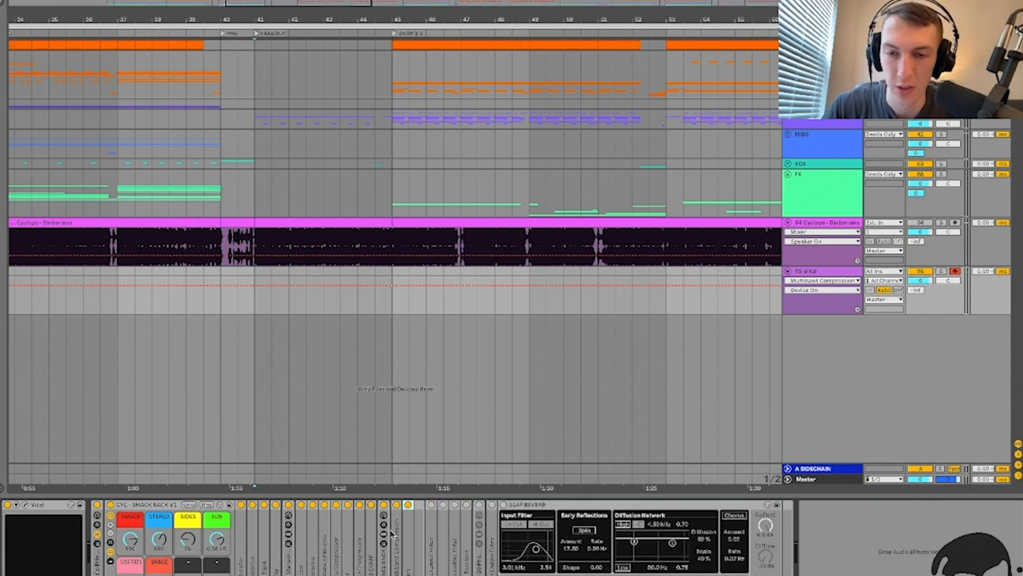
pyautogui.click(112, 512)
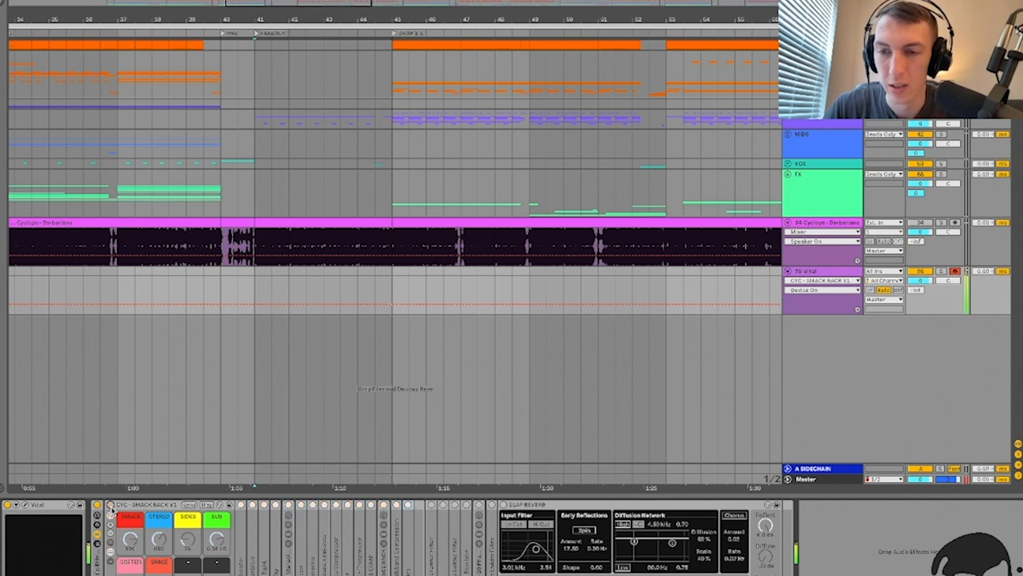
pyautogui.doubleClick(138, 505)
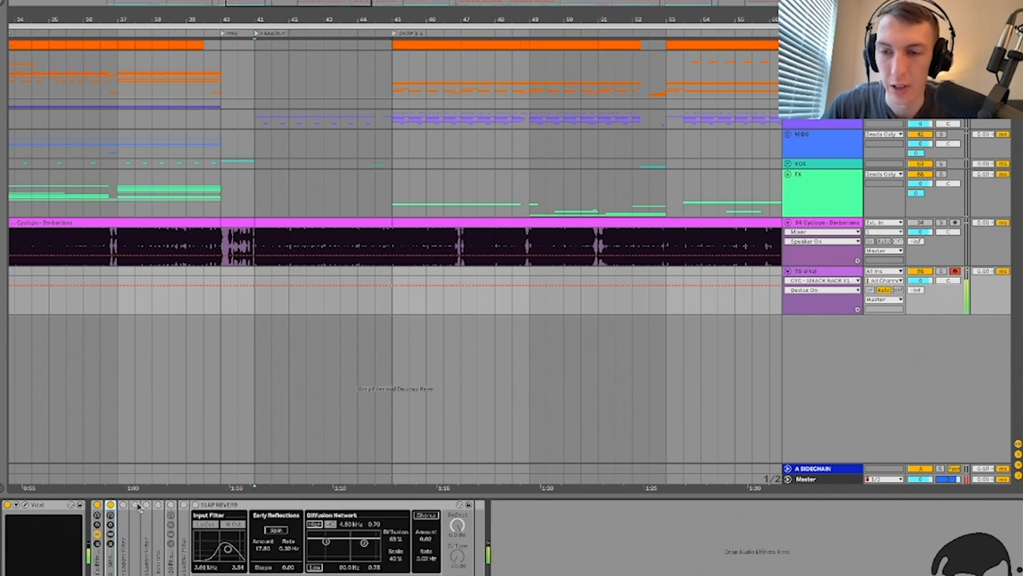
pyautogui.doubleClick(124, 549)
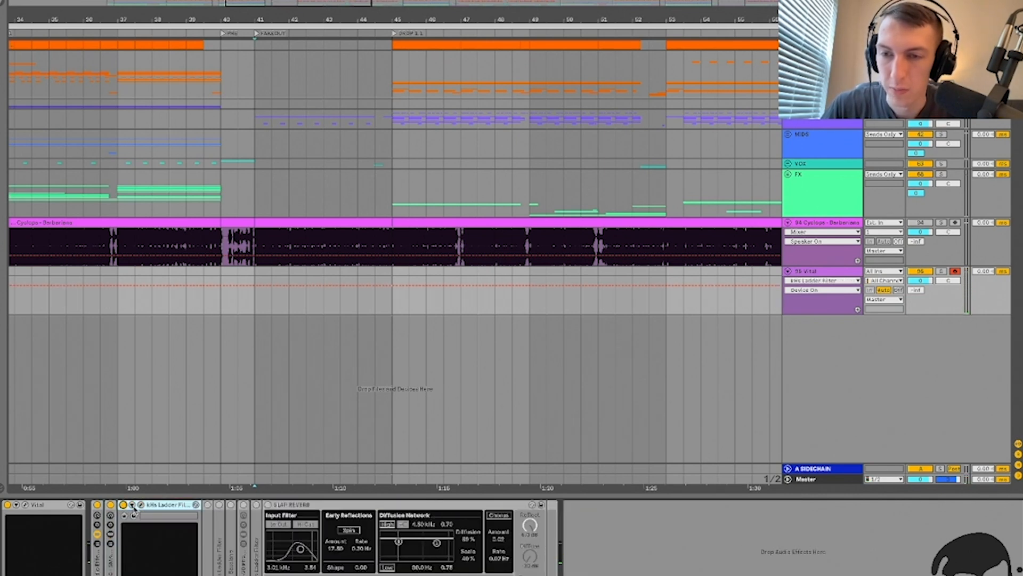
pyautogui.click(132, 504)
pyautogui.click(239, 161)
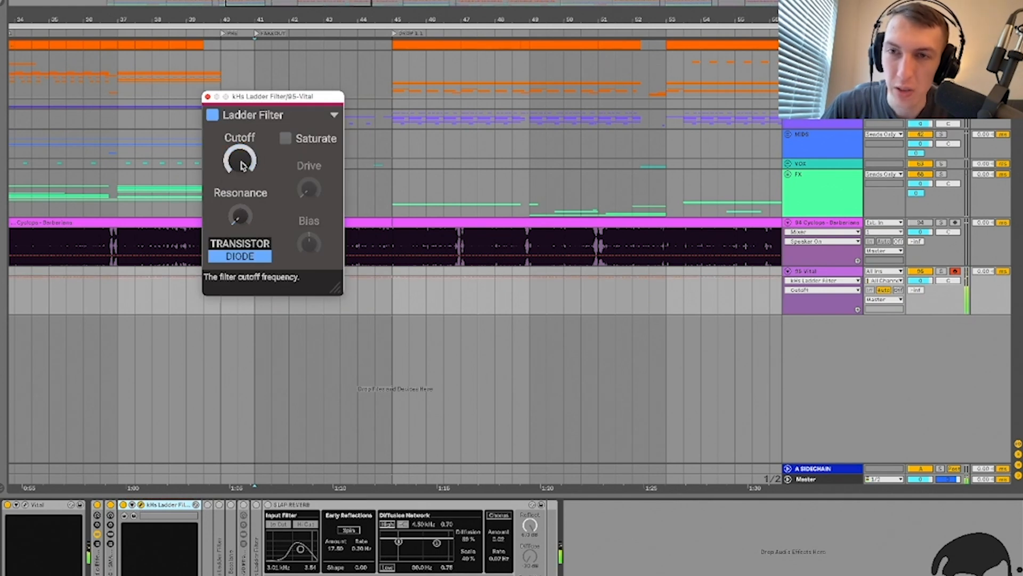
pyautogui.click(208, 97)
# Step: Search the browser for 'ladder' and add a kHs Ladder Filter to the chain
pyautogui.click(141, 504)
pyautogui.click(142, 504)
pyautogui.hotkey('ctrl', 'f')
pyautogui.write('lad')
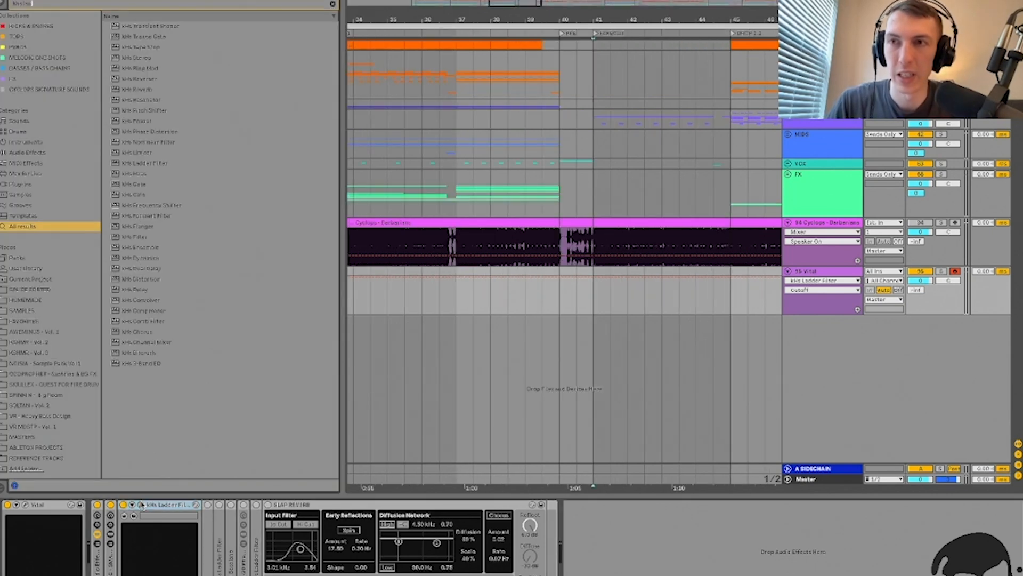
pyautogui.write('der')
pyautogui.press('Return')
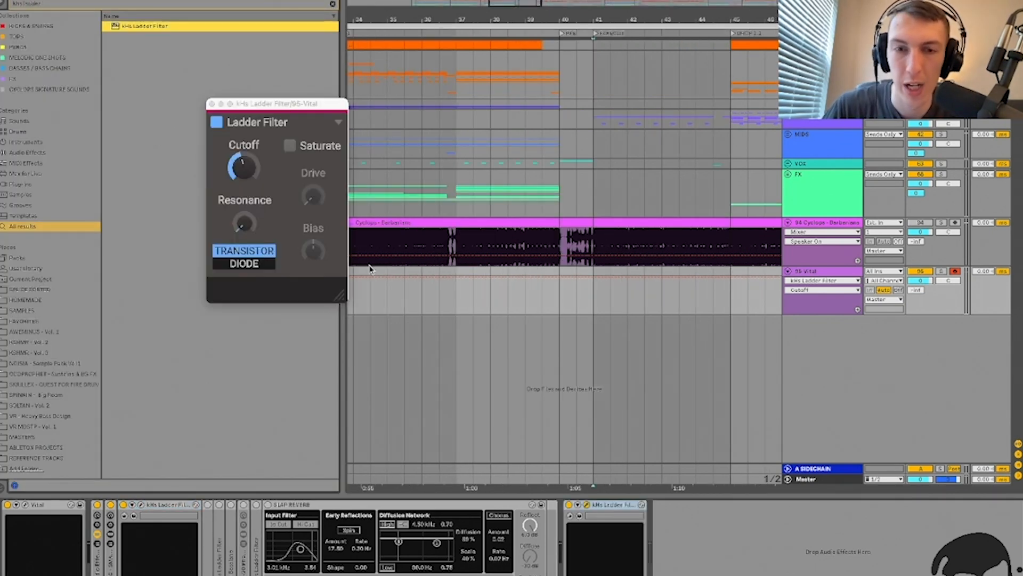
# Step: Raise the added filter's cutoff to about 19.2 kHz in DIODE mode, then delete it
pyautogui.moveTo(255, 179); pyautogui.dragTo(255, 144)
pyautogui.moveTo(255, 179); pyautogui.dragTo(254, 153)
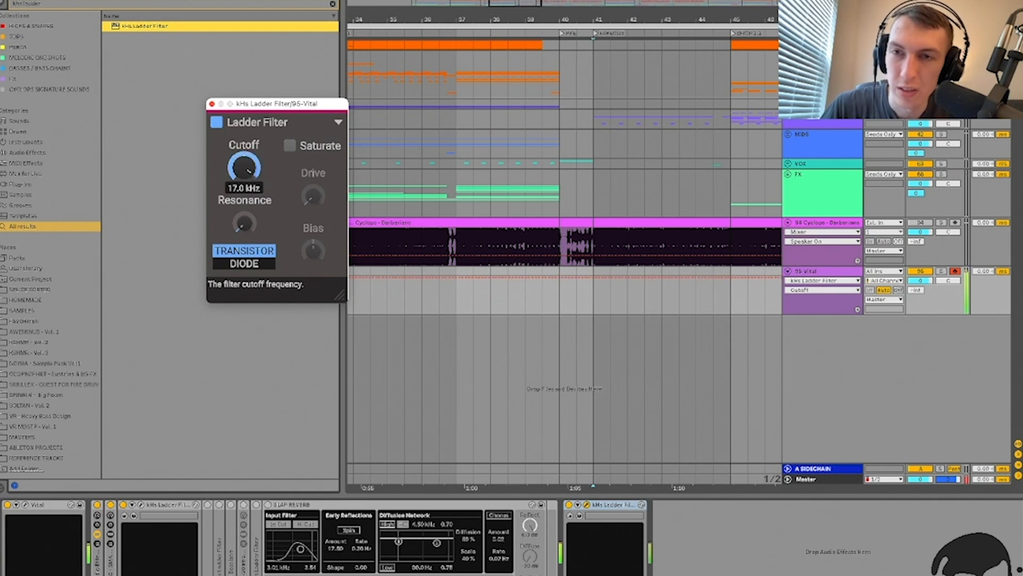
pyautogui.click(256, 179)
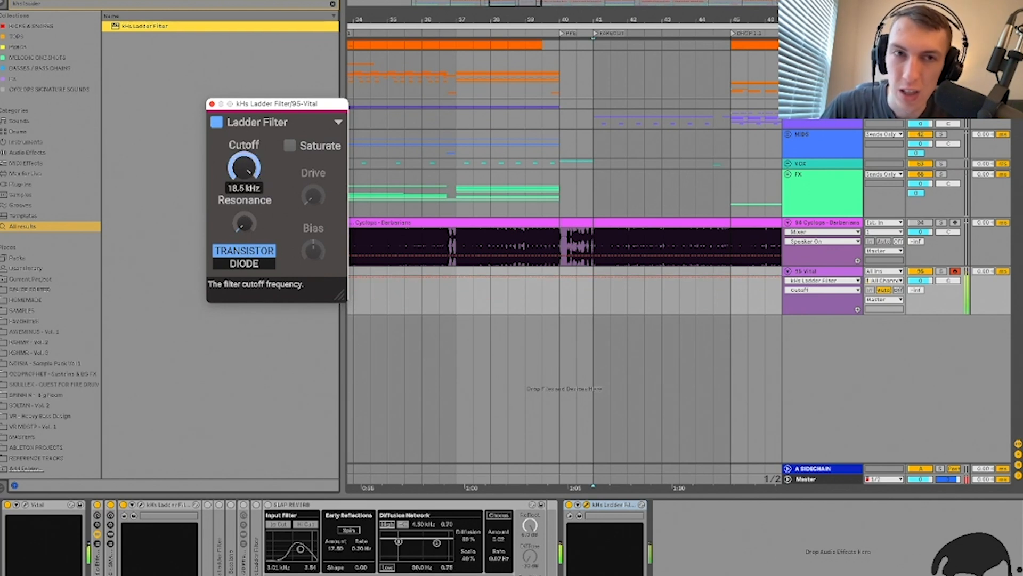
pyautogui.moveTo(254, 178); pyautogui.dragTo(255, 167)
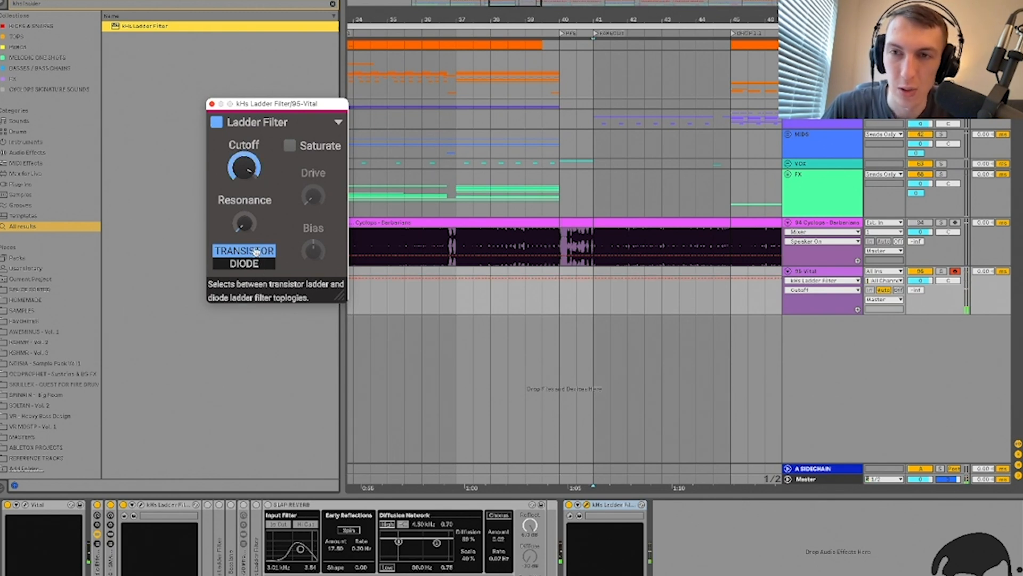
pyautogui.click(256, 265)
pyautogui.moveTo(244, 167); pyautogui.dragTo(244, 161)
pyautogui.click(613, 504)
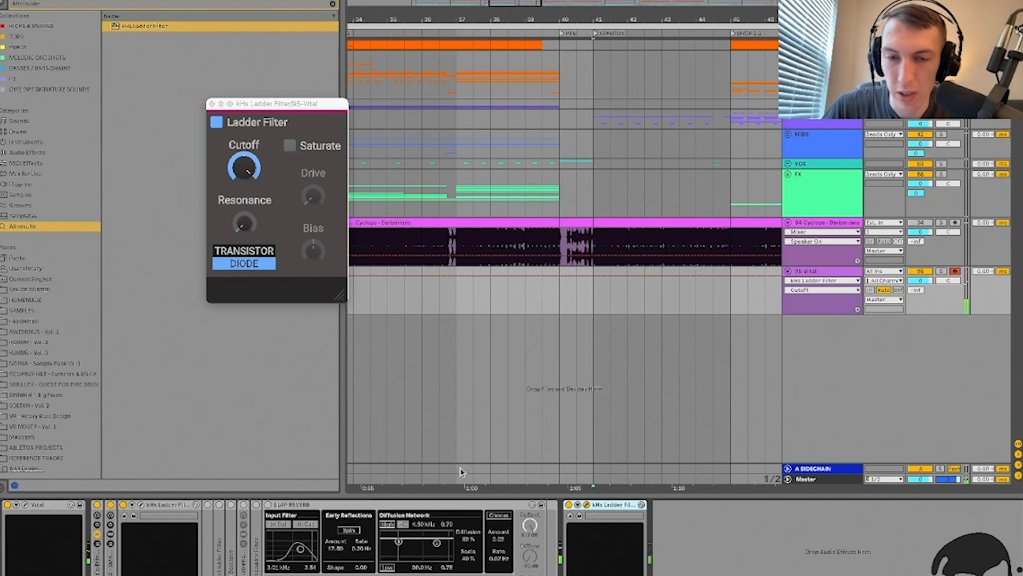
pyautogui.press('Delete')
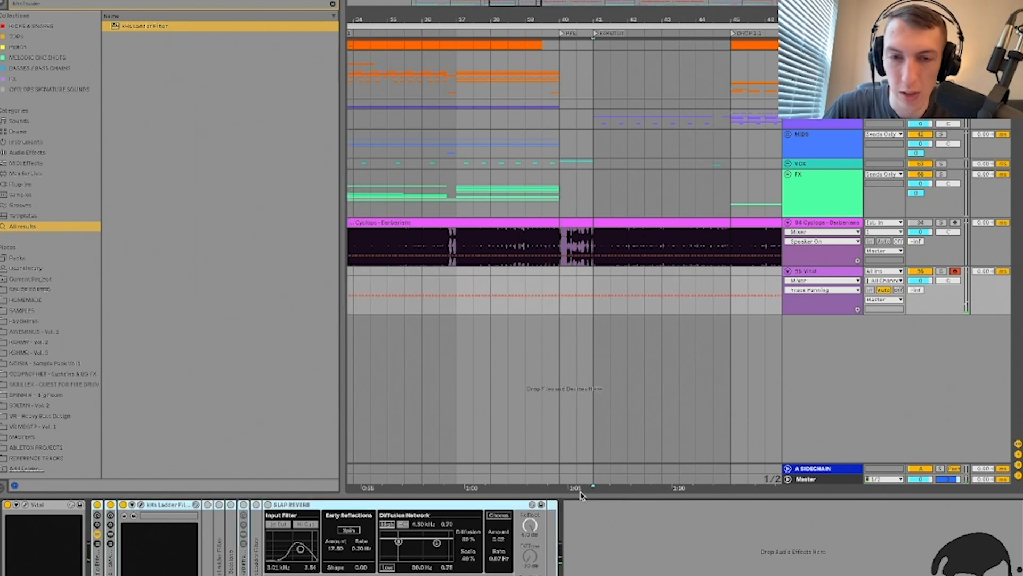
# Step: Expand and fold the ZZ dynamics device twice to inspect it
pyautogui.doubleClick(209, 547)
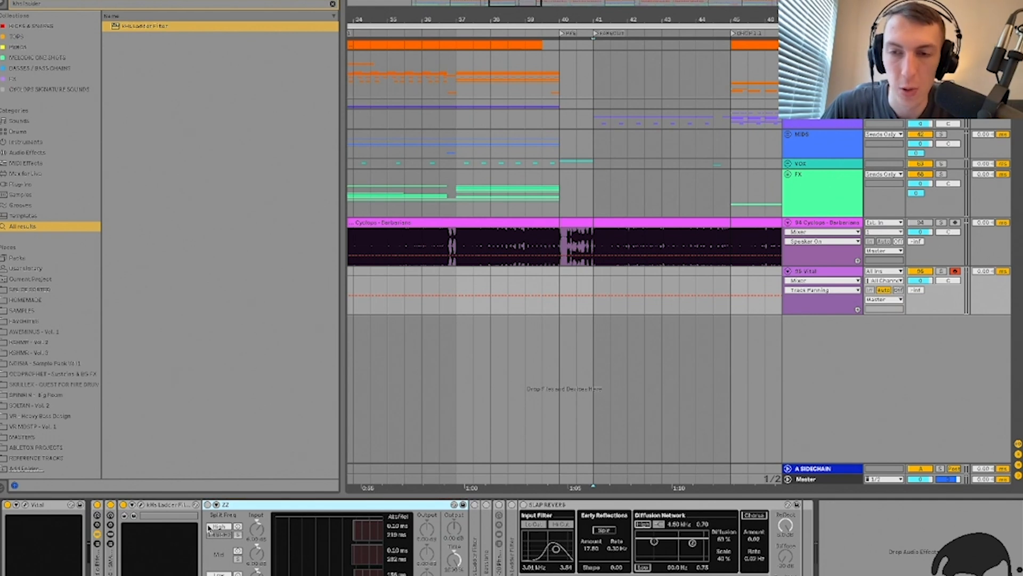
pyautogui.doubleClick(239, 505)
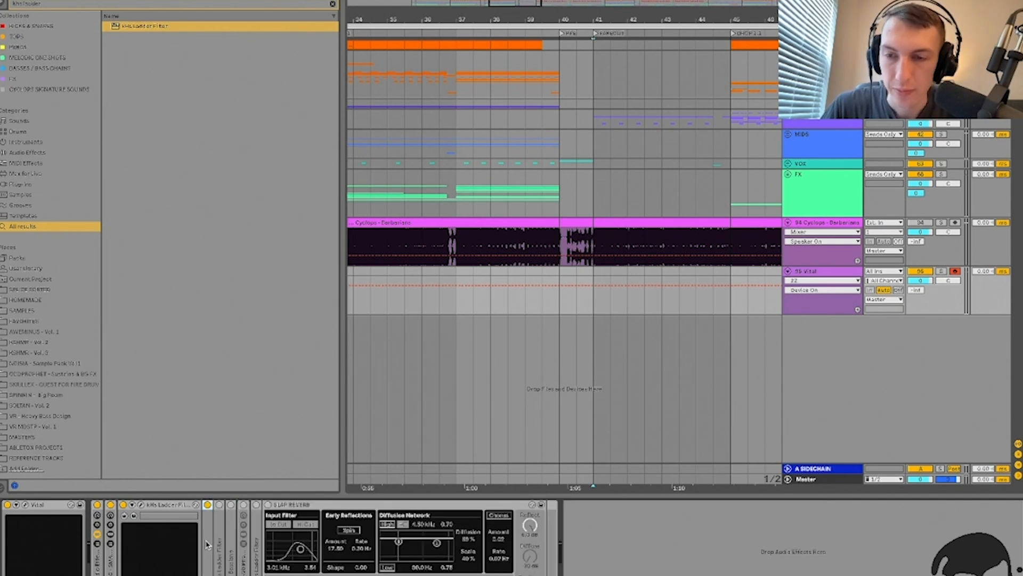
pyautogui.doubleClick(208, 544)
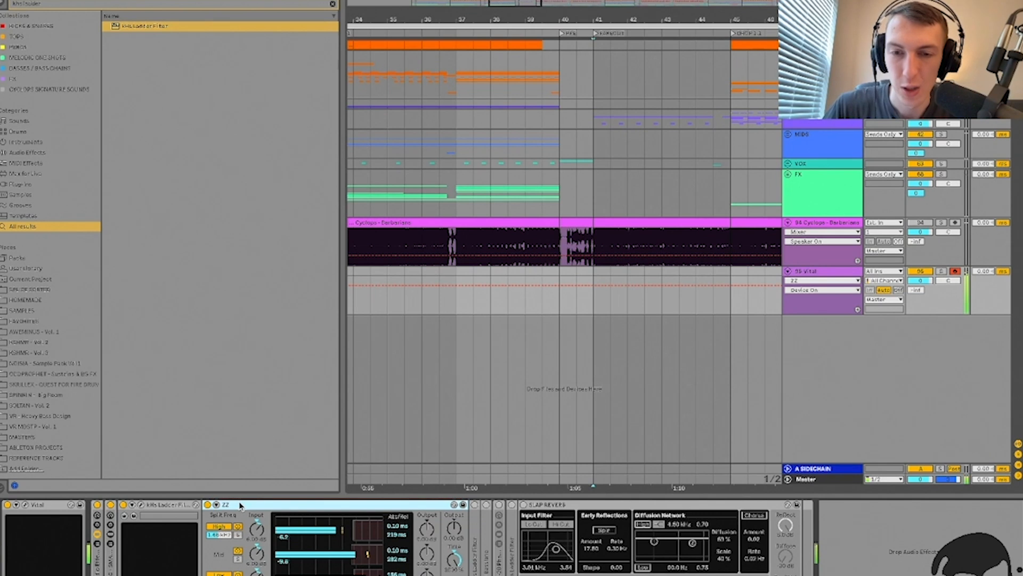
pyautogui.doubleClick(240, 505)
# Step: Inspect the kHs Ladder Filter's plugin window, then fold the device
pyautogui.doubleClick(221, 535)
pyautogui.click(237, 505)
pyautogui.click(239, 159)
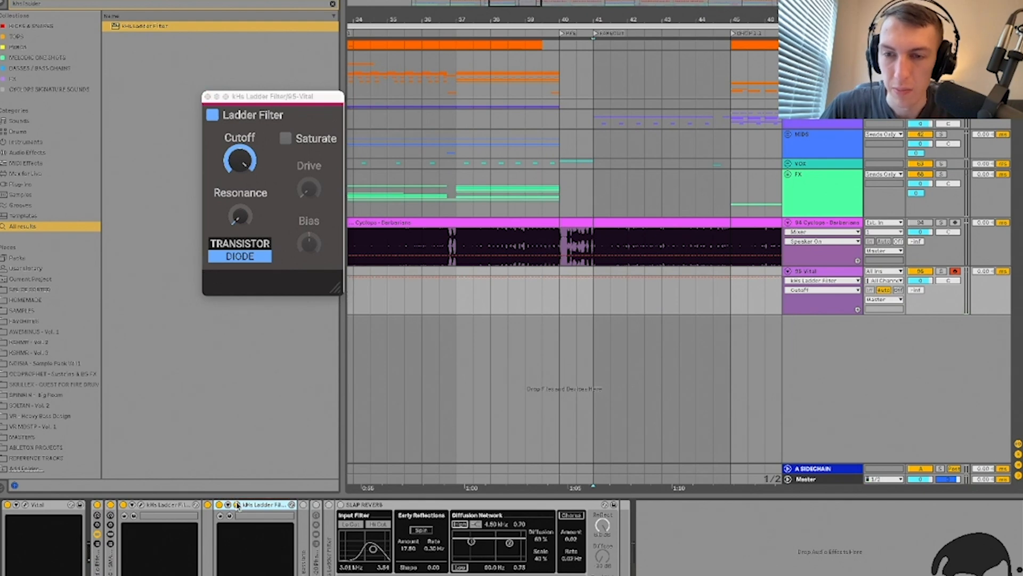
pyautogui.click(237, 505)
pyautogui.doubleClick(246, 505)
# Step: Inspect the Basslane plugin, then switch on the RC-20 Phattener rack
pyautogui.doubleClick(229, 534)
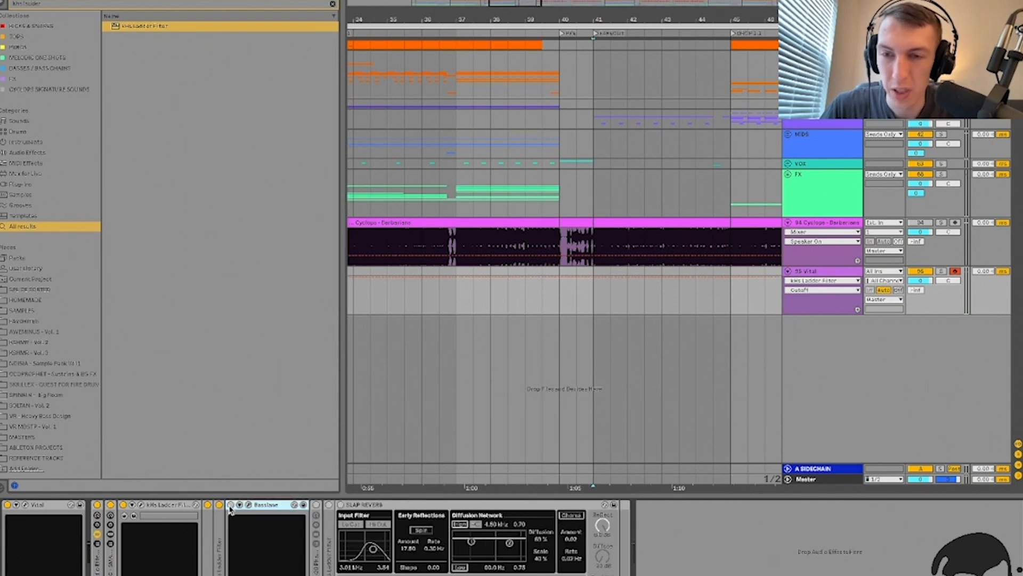
pyautogui.click(248, 505)
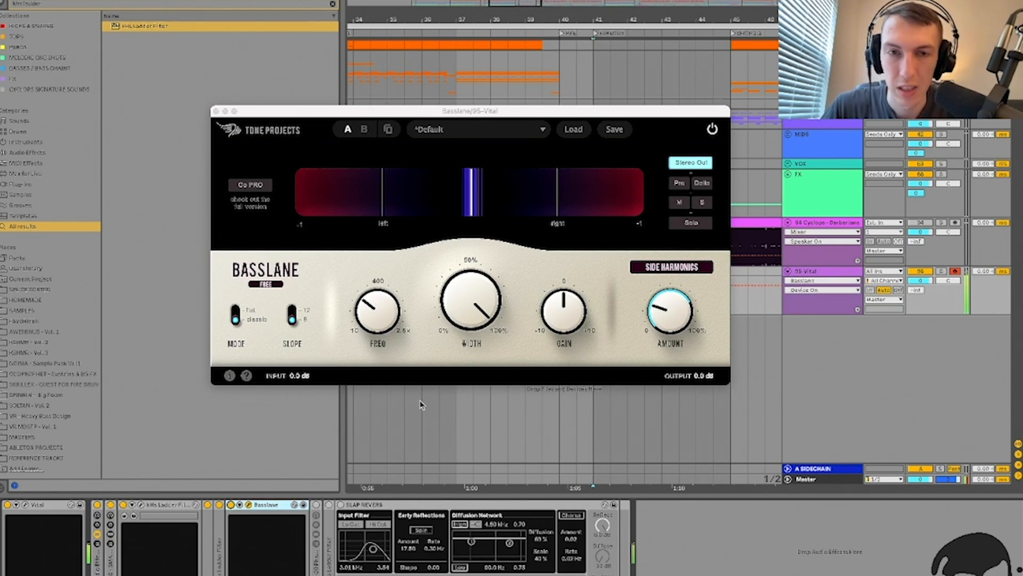
pyautogui.click(249, 504)
pyautogui.doubleClick(253, 506)
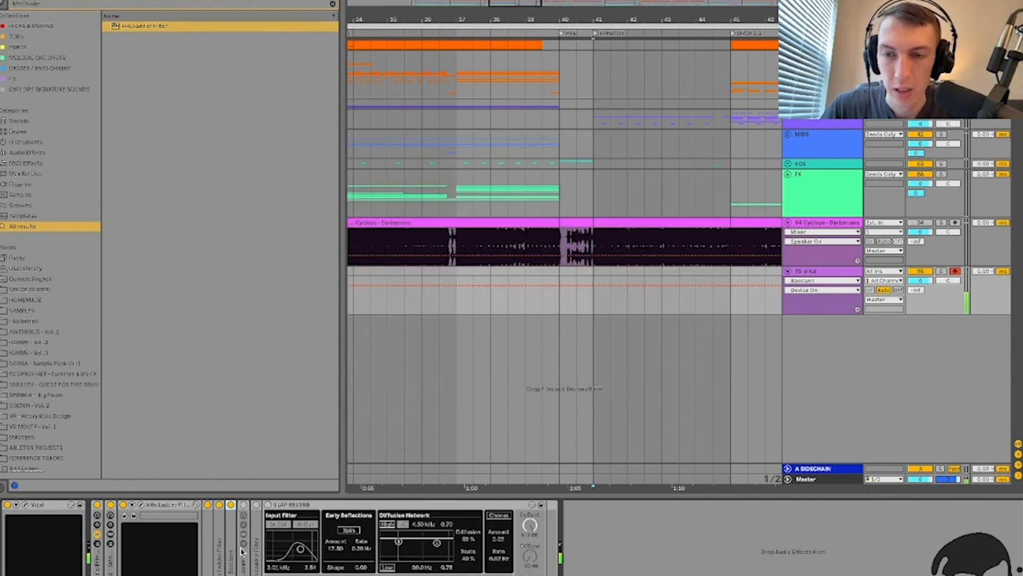
pyautogui.doubleClick(244, 551)
pyautogui.click(244, 504)
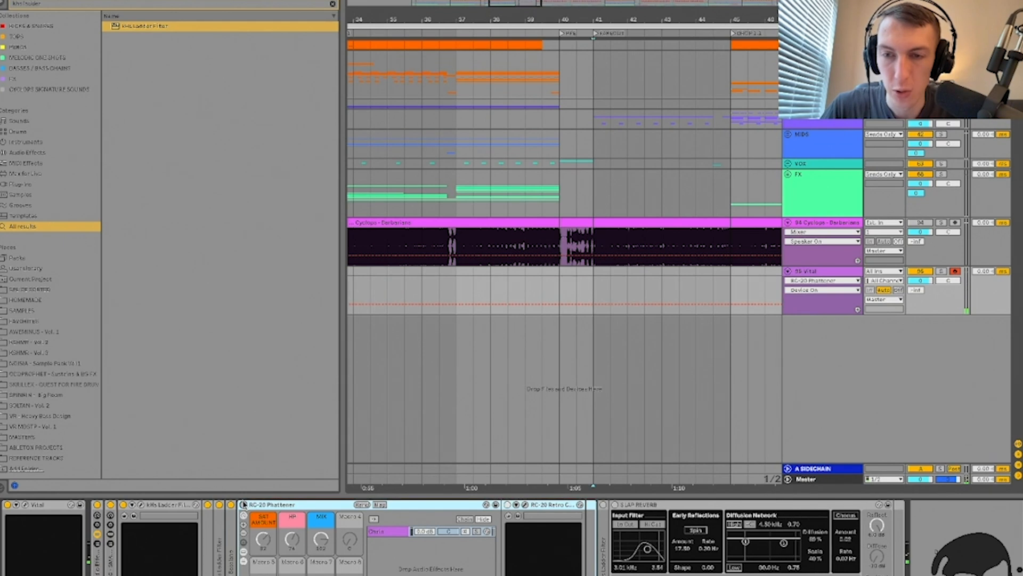
pyautogui.doubleClick(272, 508)
# Step: Check the second kHs Ladder Filter's plugin window and fold it
pyautogui.doubleClick(260, 535)
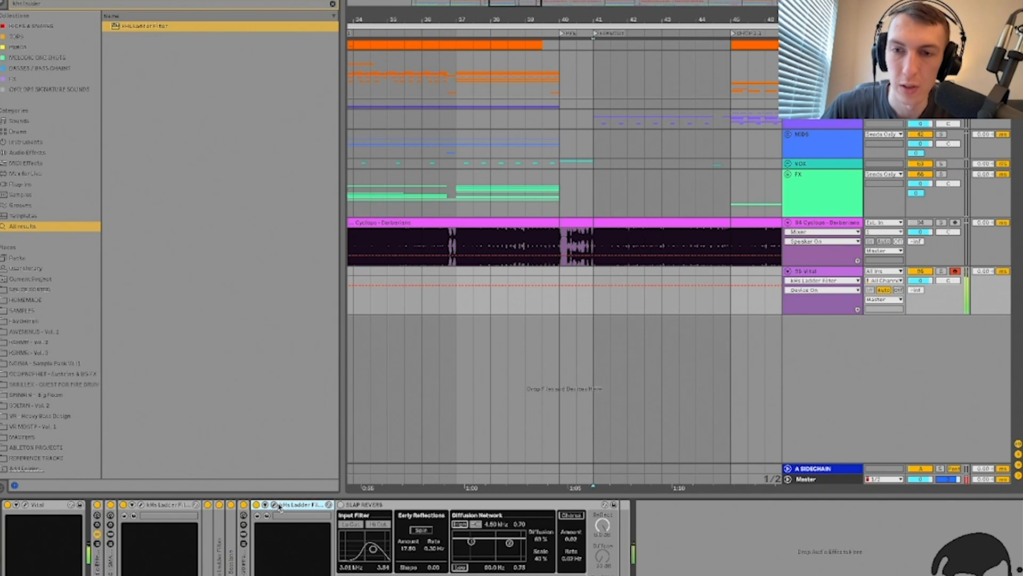
pyautogui.click(275, 505)
pyautogui.click(275, 505)
pyautogui.doubleClick(289, 505)
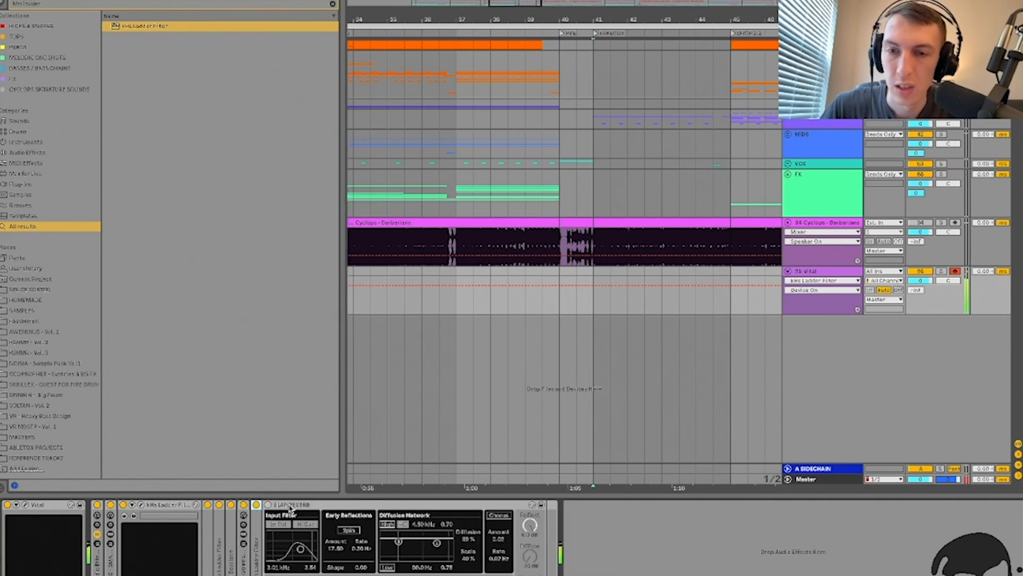
# Step: Enable the Slap Reverb and show the Vital track's Dry/Wet automation
pyautogui.click(268, 505)
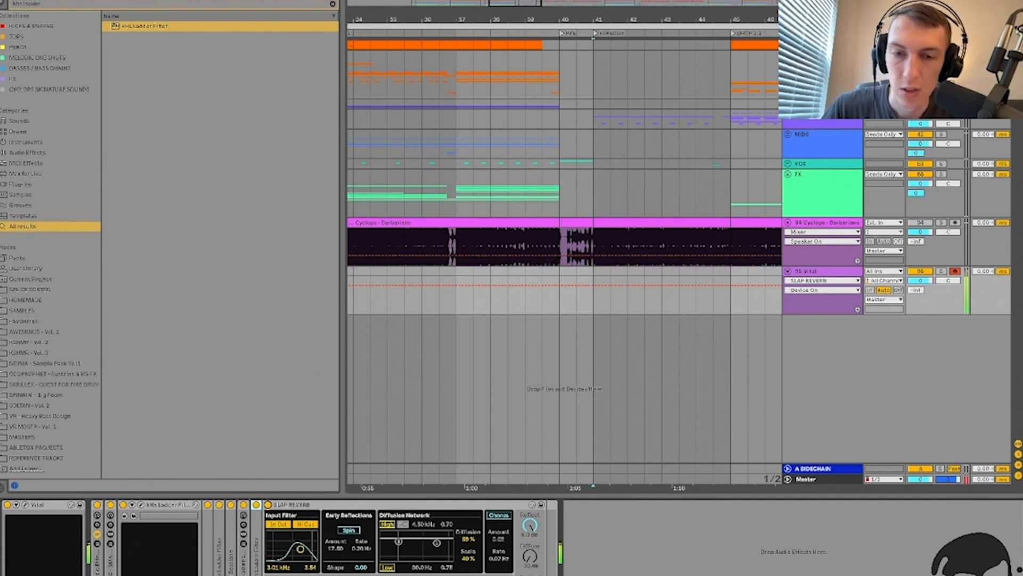
pyautogui.moveTo(530, 575)
pyautogui.mouseDown()
pyautogui.moveTo(529, 562)
pyautogui.moveTo(529, 572)
pyautogui.mouseUp()
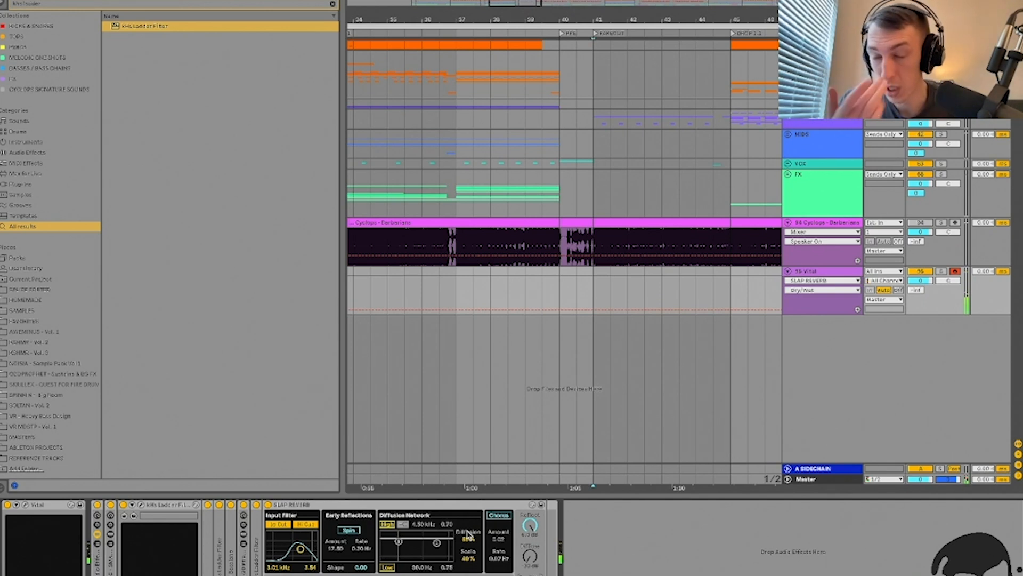
pyautogui.doubleClick(302, 505)
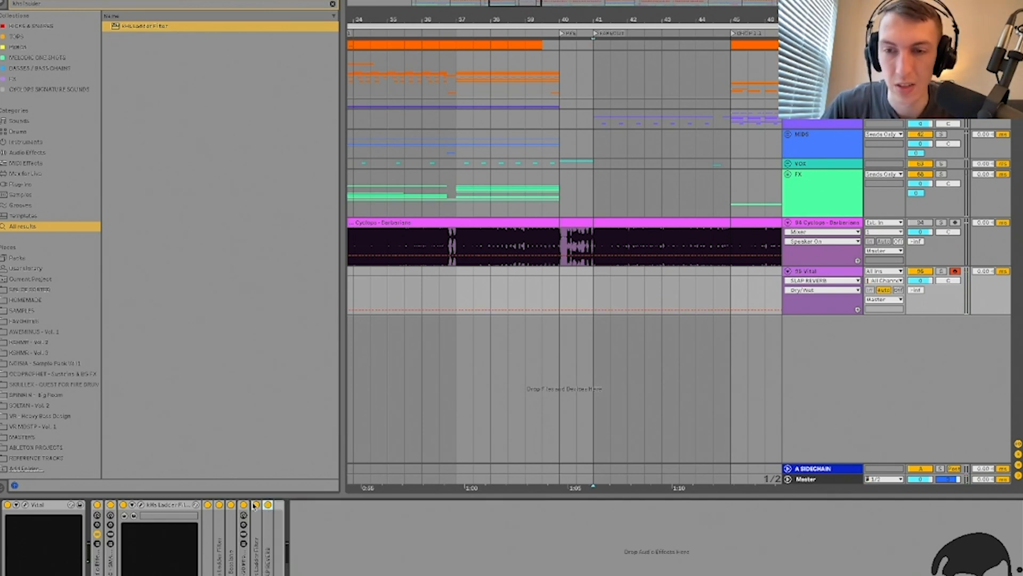
# Step: Hide the browser and device view and zoom out to the whole arrangement
pyautogui.doubleClick(165, 510)
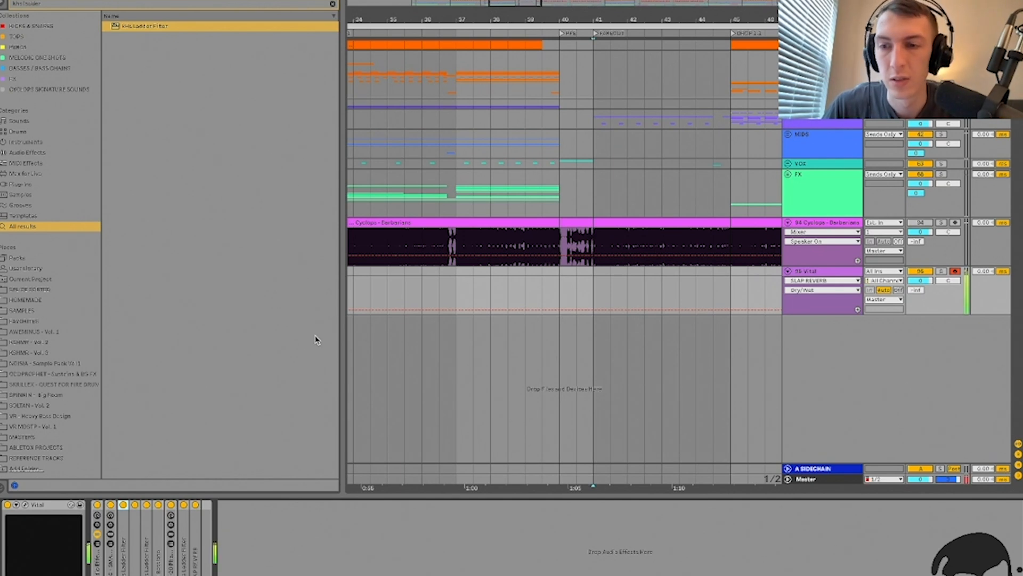
pyautogui.click(568, 307)
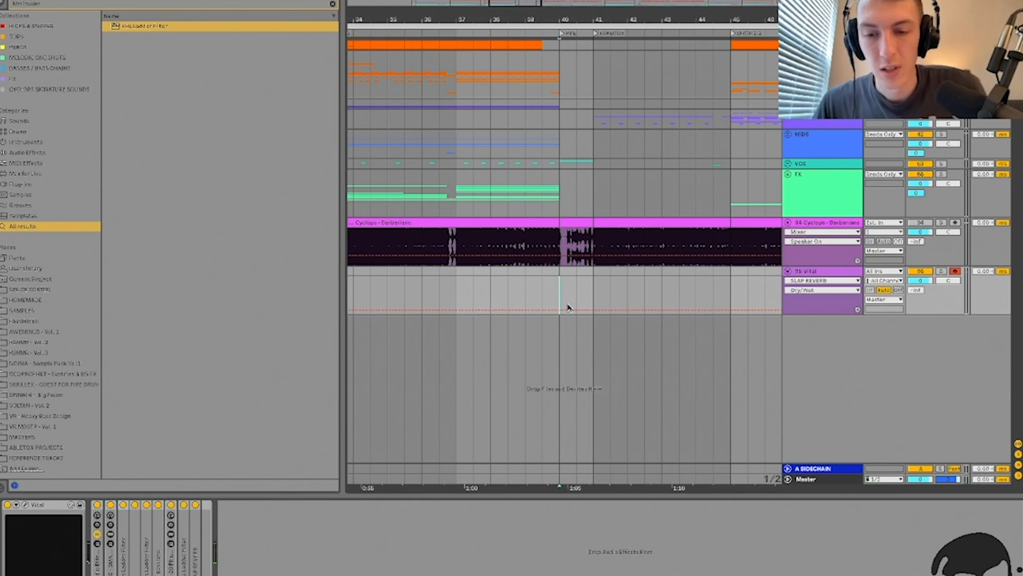
pyautogui.press('super+alt+l')
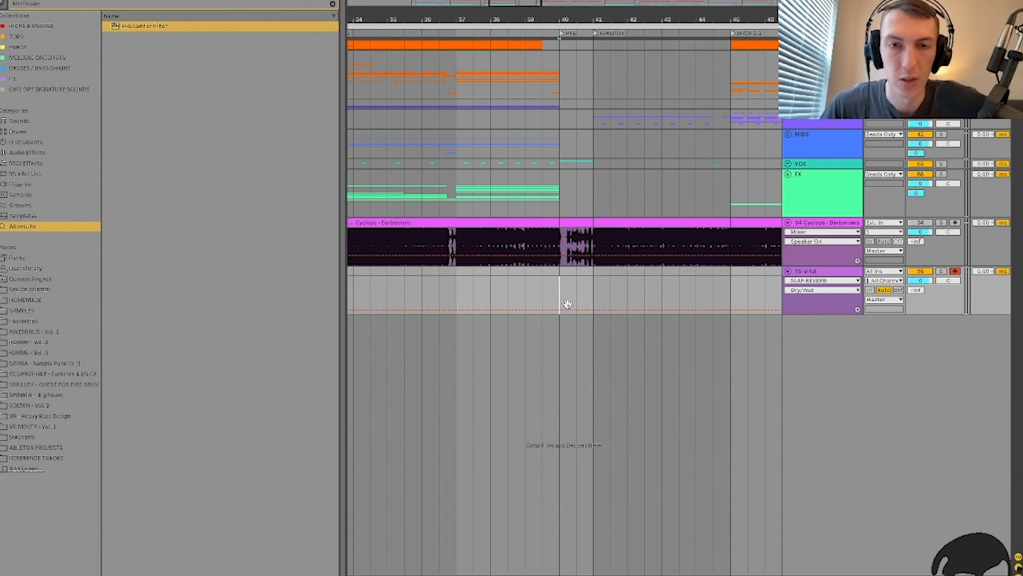
pyautogui.press('super+alt+b')
pyautogui.click(568, 307)
pyautogui.press('-')
pyautogui.press('-')
pyautogui.press('-')
pyautogui.press('-')
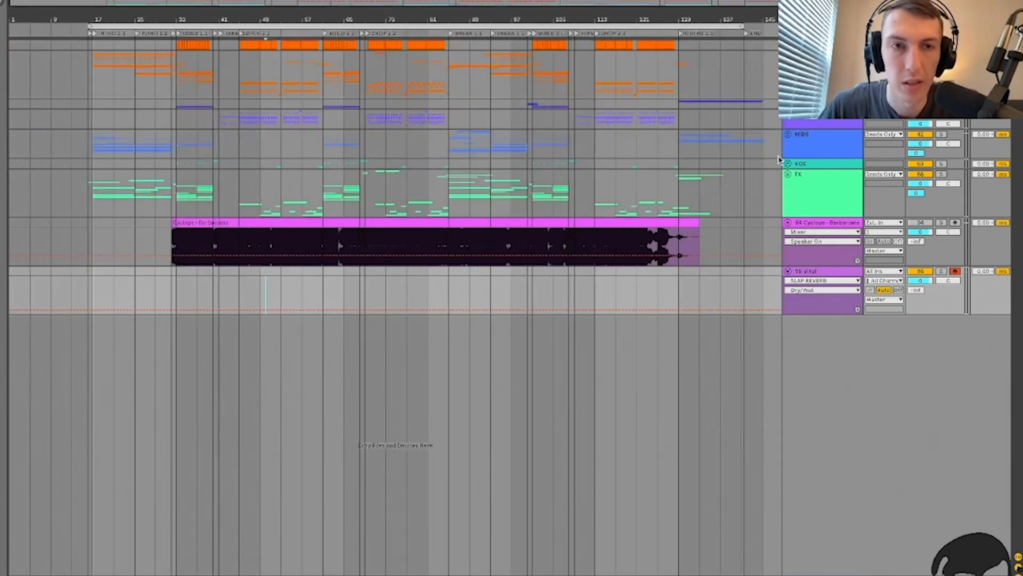
# Step: Fold the Cyclops and Vital tracks, unfold the BASS group, and hide automation lanes
pyautogui.click(822, 223)
pyautogui.press('u')
pyautogui.click(824, 234)
pyautogui.press('u')
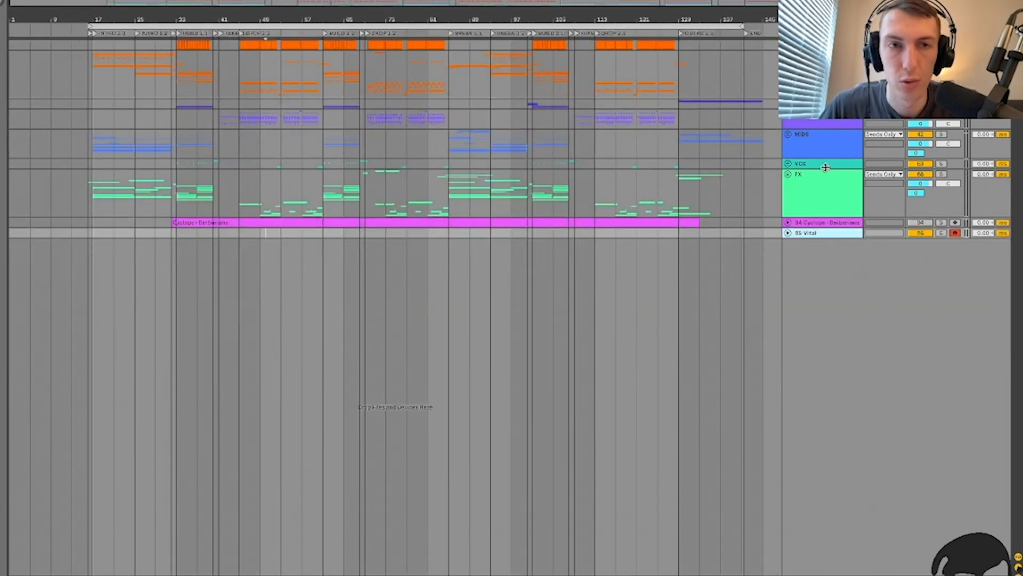
pyautogui.press('super+alt+u')
pyautogui.press('u')
pyautogui.press('u')
pyautogui.press('u')
pyautogui.click(830, 105)
pyautogui.press('u')
pyautogui.hscroll(1, 490, 130)
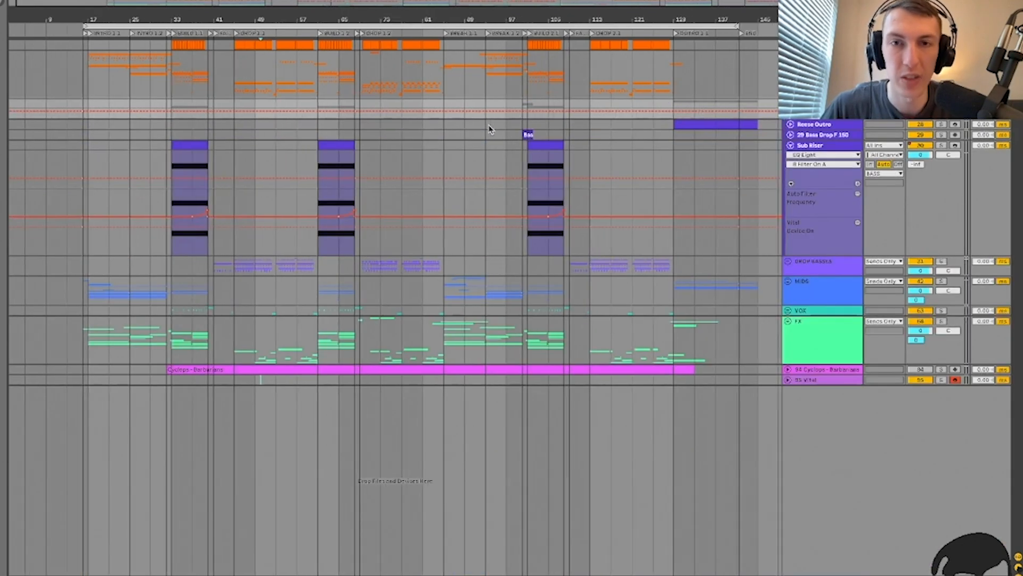
pyautogui.press('a')
# Step: Zoom in on the Sub Riser clip, play from bar 101, and open its device chain
pyautogui.click(539, 170)
pyautogui.press('+')
pyautogui.press('+')
pyautogui.press('+')
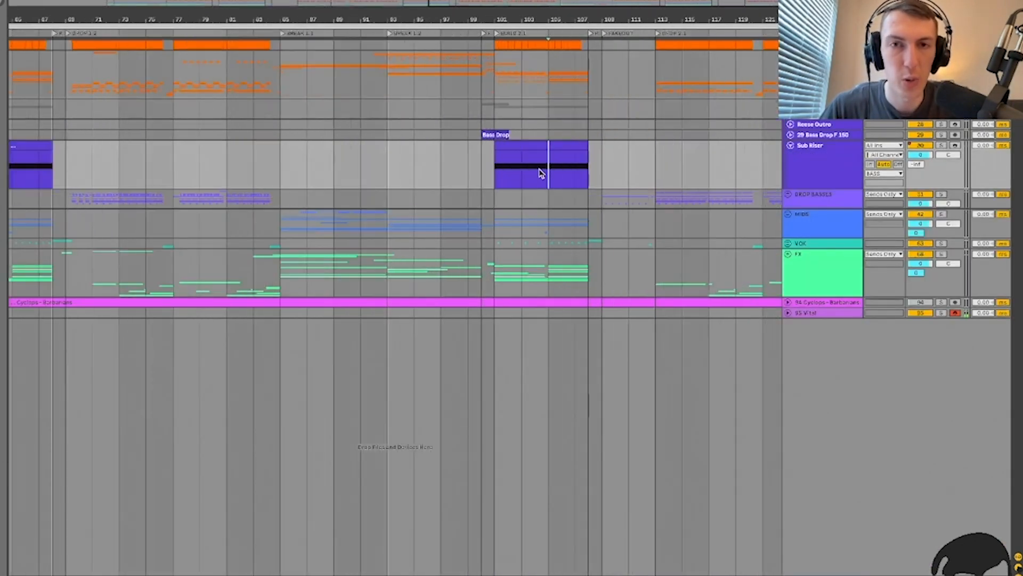
pyautogui.hscroll(3, 540, 170)
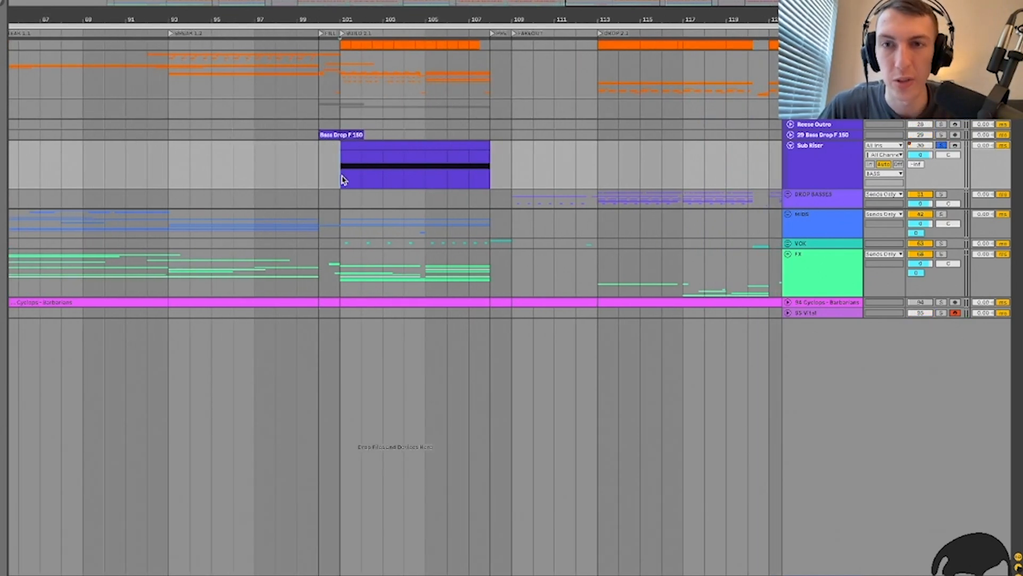
pyautogui.press('space')
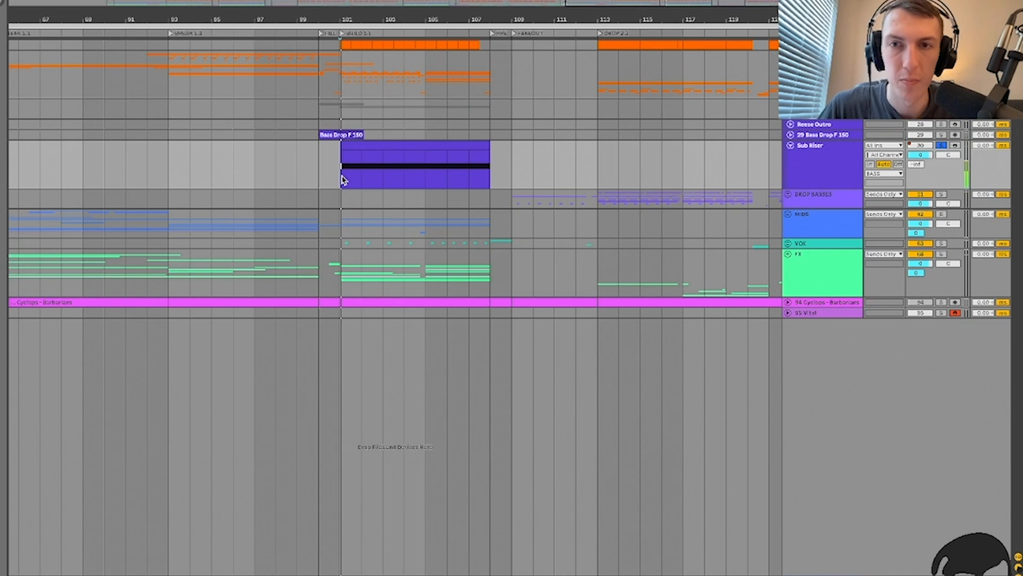
pyautogui.doubleClick(813, 161)
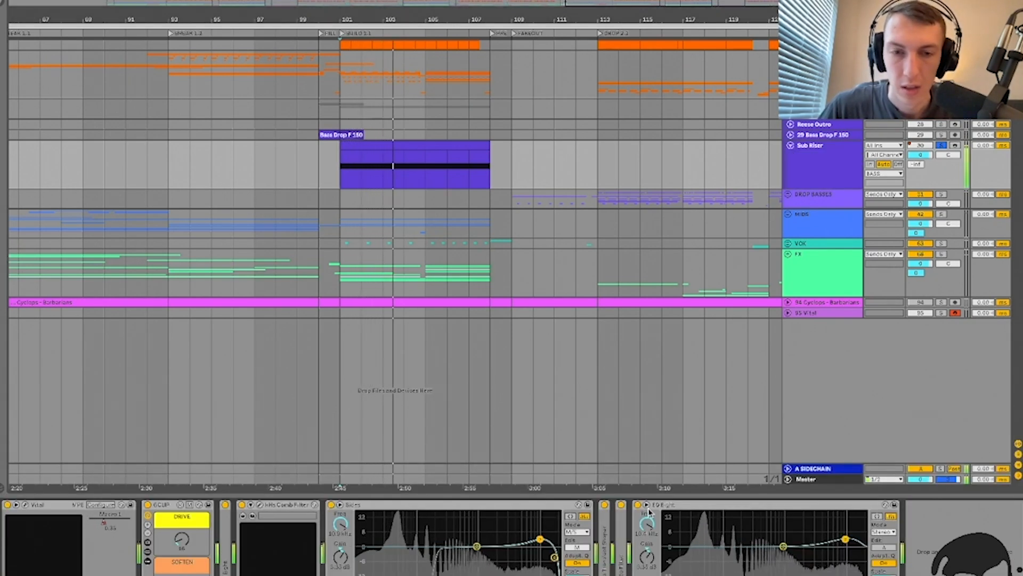
# Step: Group the devices from GCLIP through EQ Eight into one rack
pyautogui.click(809, 552)
pyautogui.press('space')
pyautogui.keyDown('shift'); pyautogui.click(162, 506); pyautogui.keyUp('shift')
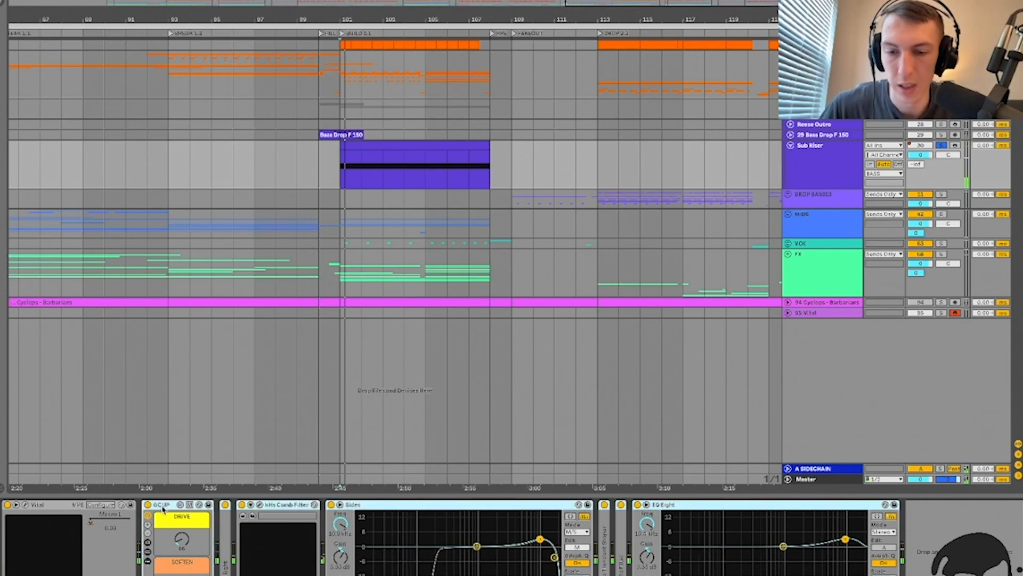
pyautogui.hotkey('ctrl', 'g')
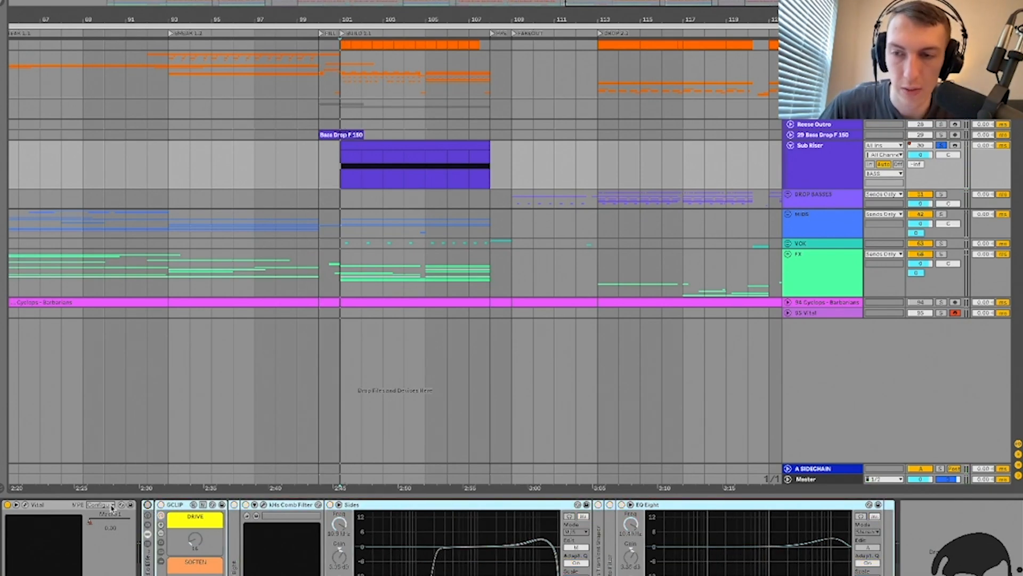
# Step: Open the Sub Riser's Vital window, set OSC 1 spectral morph to 100%, and view LFO 1
pyautogui.click(16, 505)
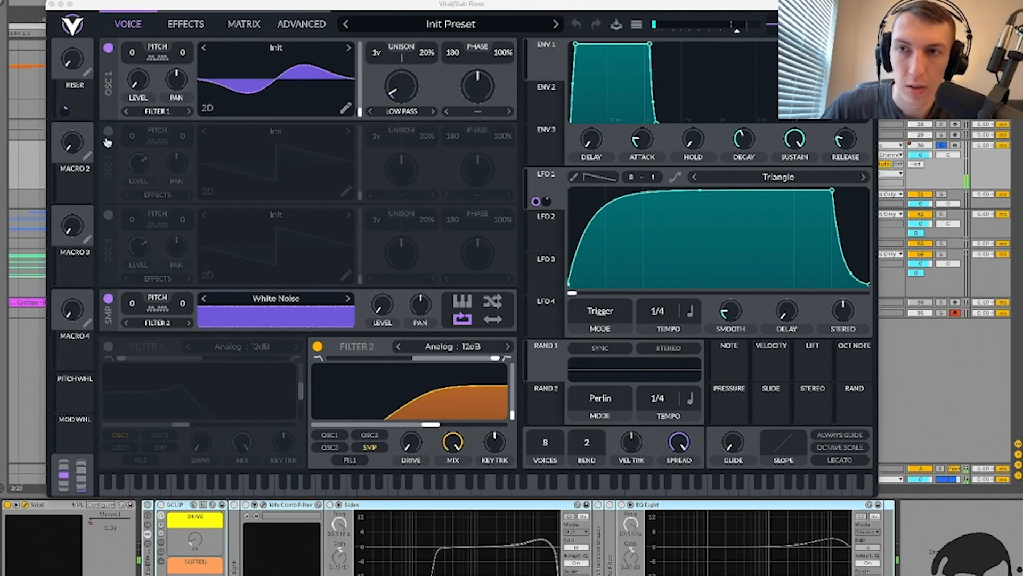
pyautogui.moveTo(401, 86)
pyautogui.mouseDown()
pyautogui.moveTo(401, 59)
pyautogui.moveTo(415, 94)
pyautogui.mouseUp()
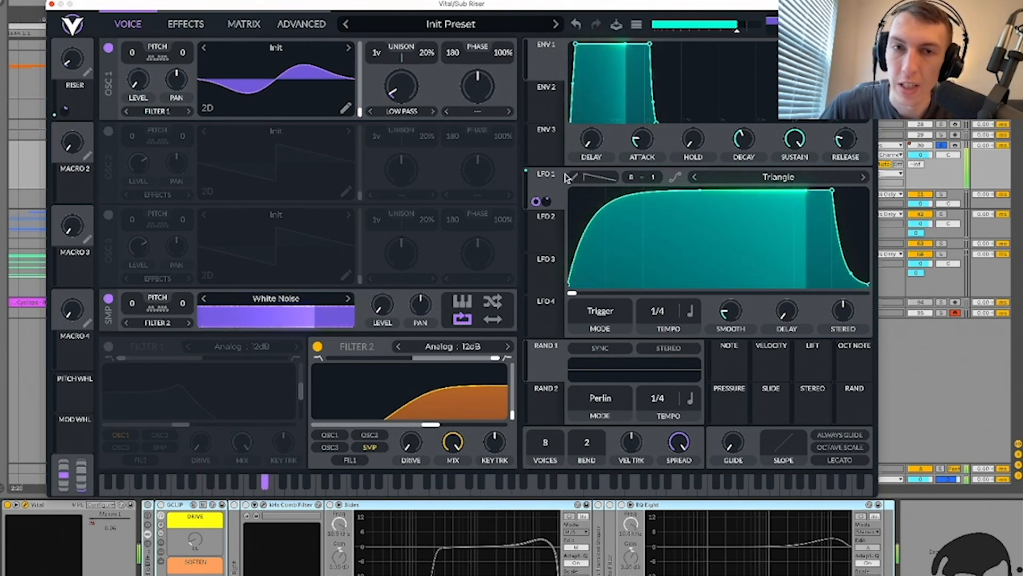
pyautogui.press('space')
pyautogui.click(540, 186)
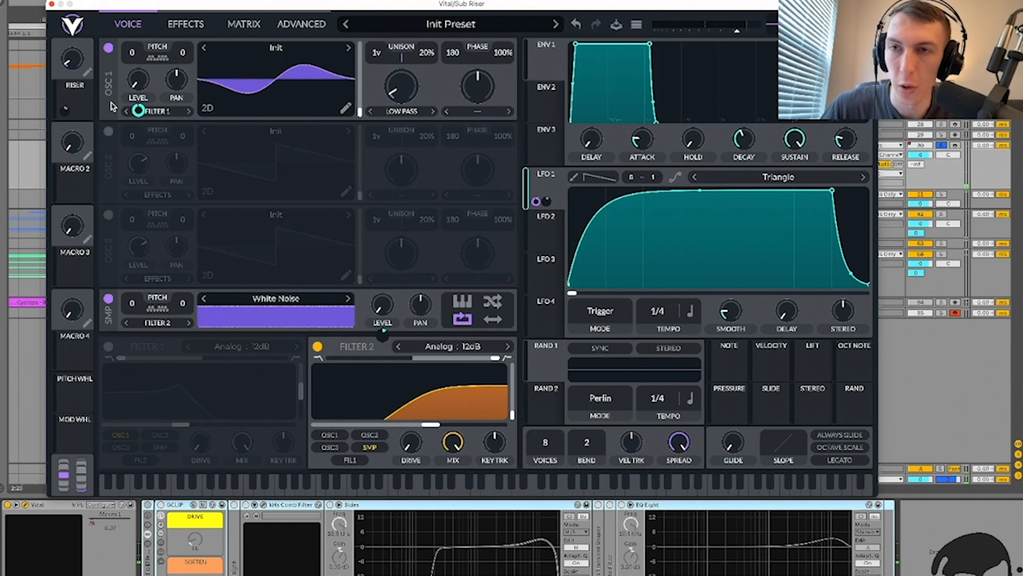
pyautogui.press('space')
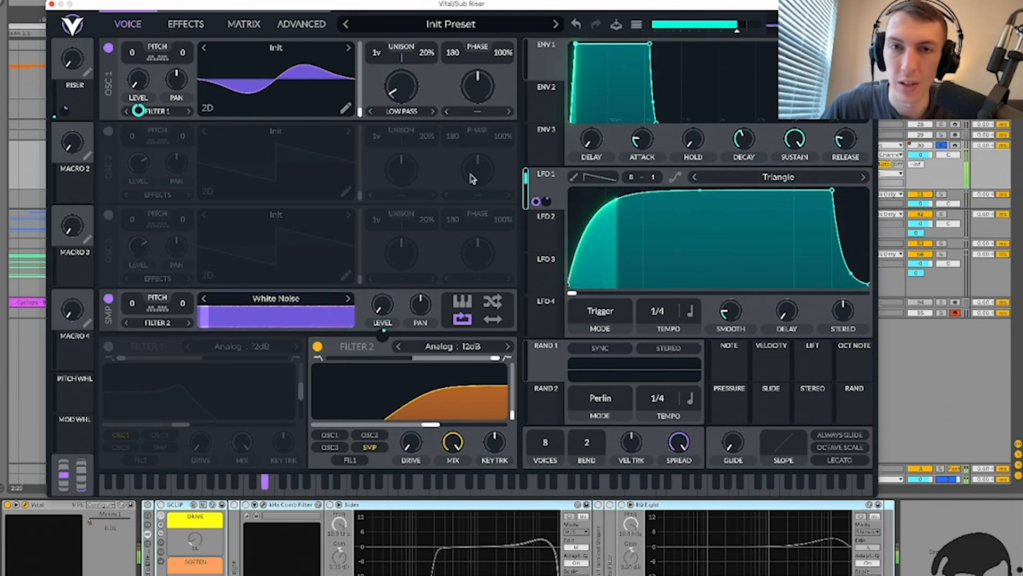
# Step: Compare LFO 2 with LFO 1, check the built-in effects, then return to Voice
pyautogui.click(552, 232)
pyautogui.click(545, 176)
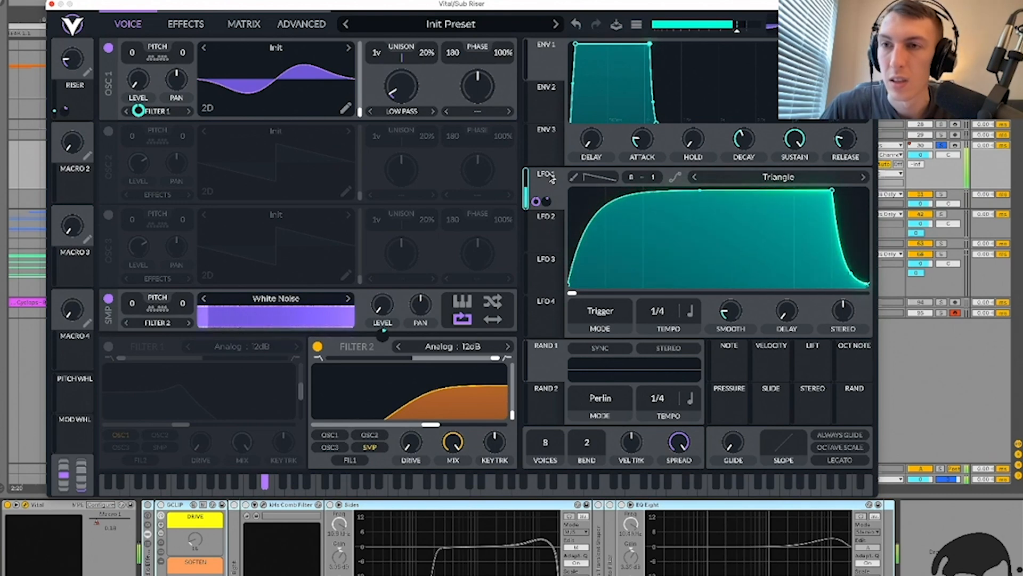
pyautogui.click(186, 25)
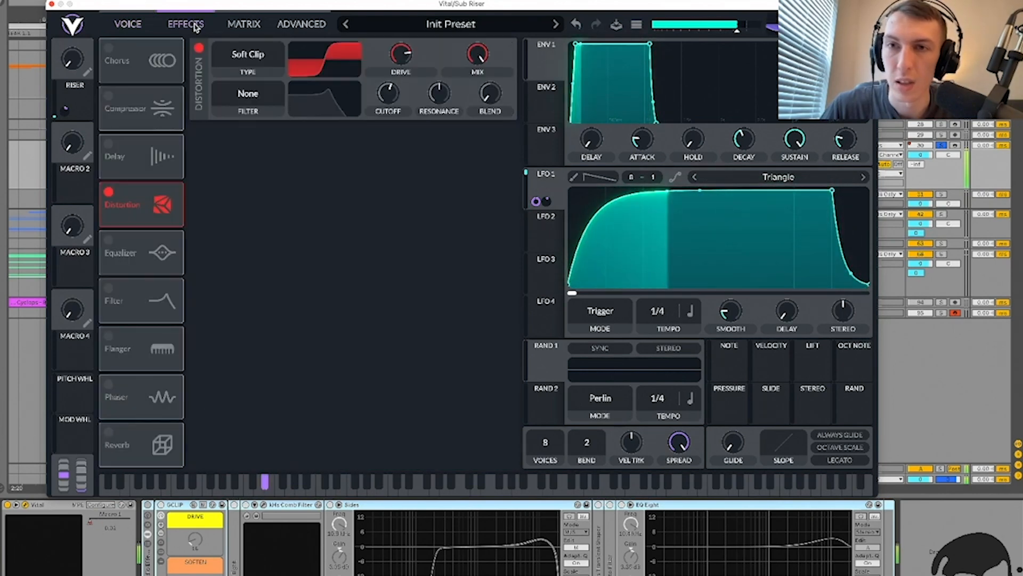
pyautogui.click(128, 24)
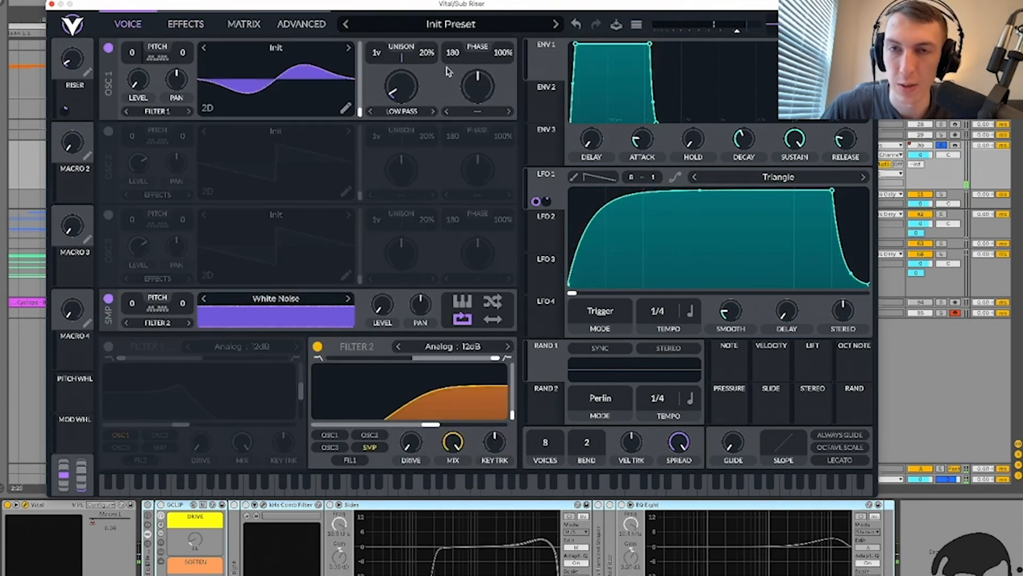
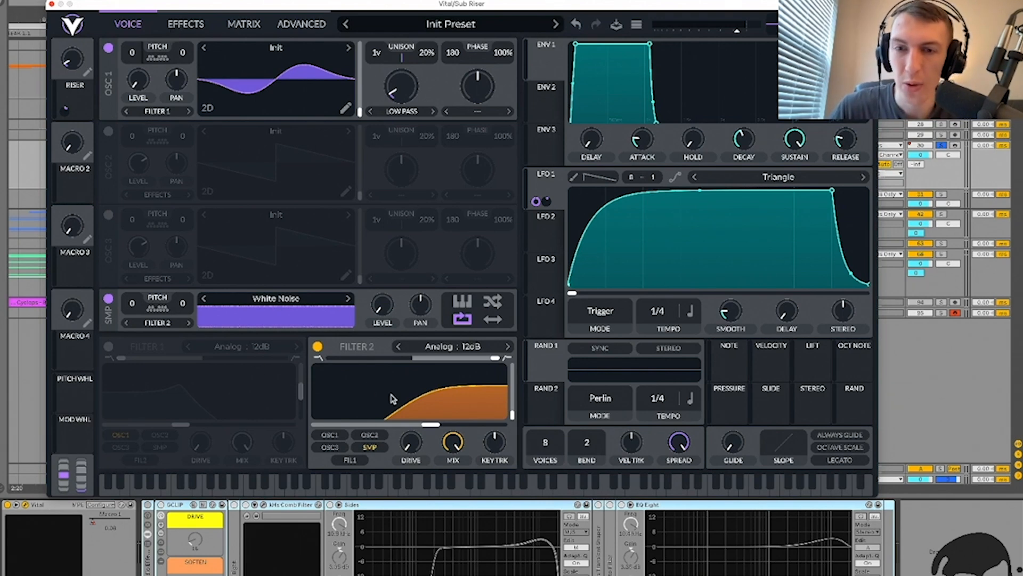
# Step: Check Vital's effects page, raise the Sub Riser's RISER macro, and close the Vital window
pyautogui.click(187, 19)
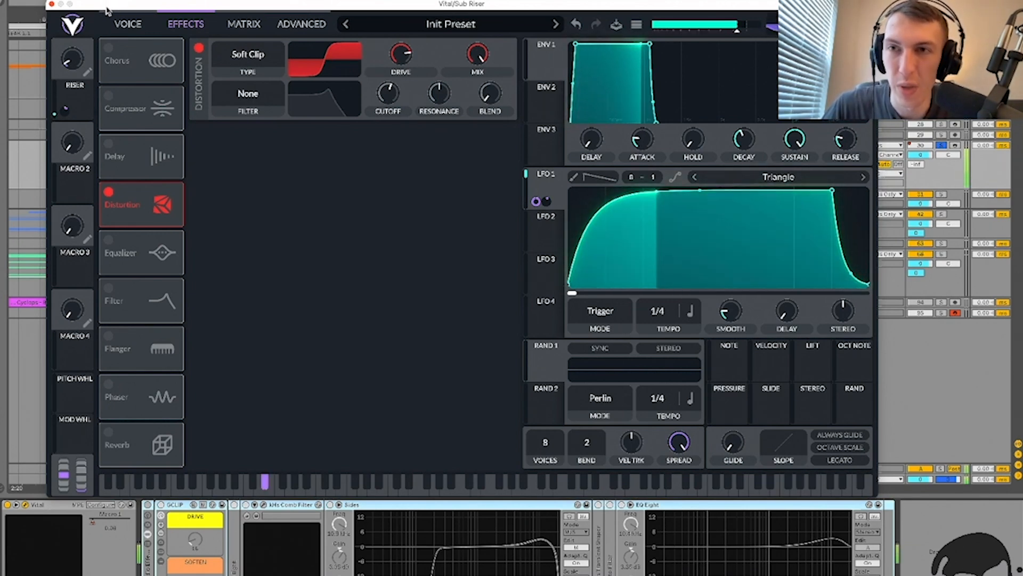
pyautogui.click(128, 21)
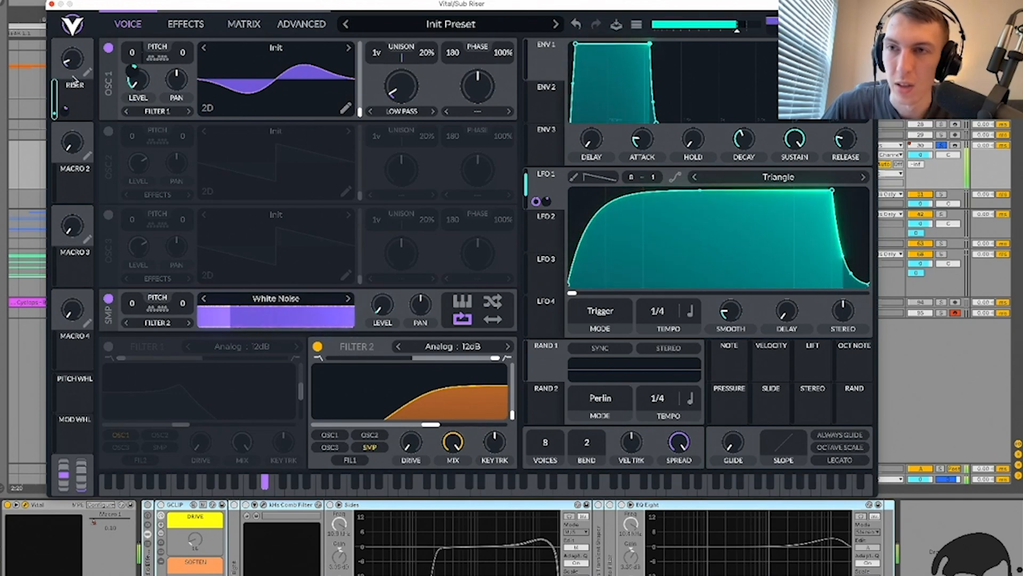
pyautogui.moveTo(73, 63); pyautogui.dragTo(82, 57)
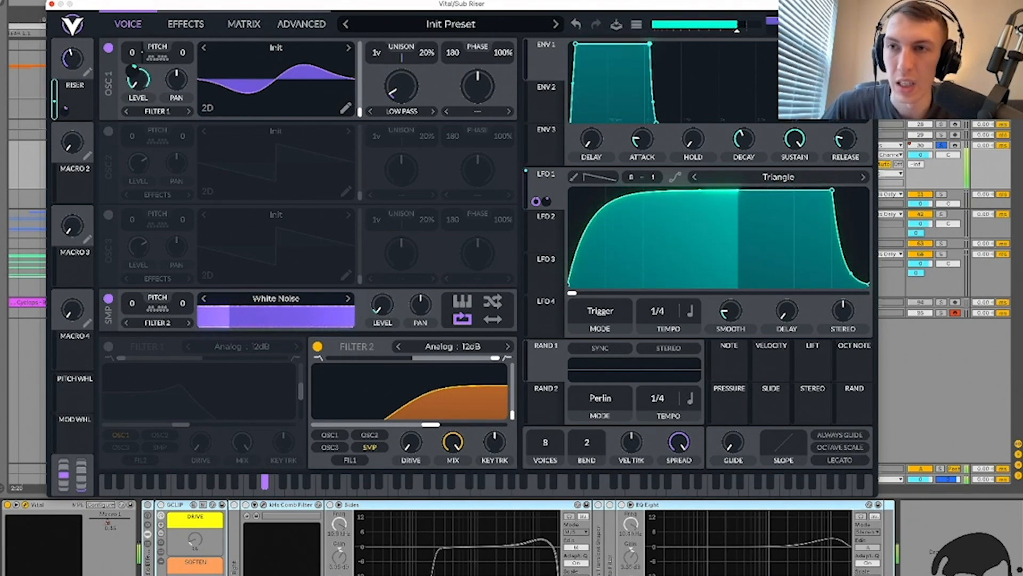
pyautogui.click(52, 5)
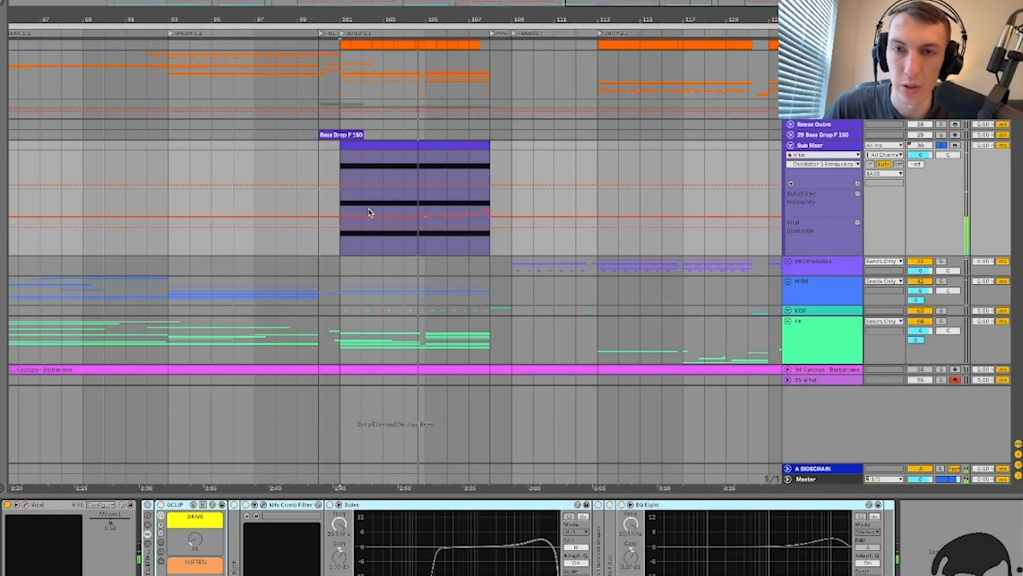
# Step: Zoom in and show each of Sub Riser's automated envelopes in its own lane
pyautogui.click(426, 200)
pyautogui.press('+')
pyautogui.rightClick(811, 187)
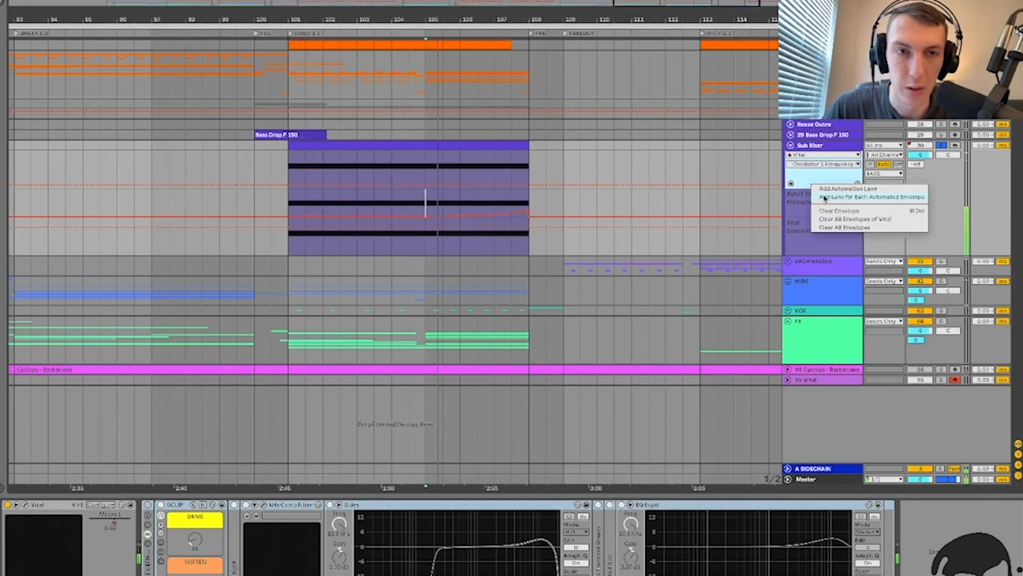
pyautogui.click(824, 197)
pyautogui.click(836, 235)
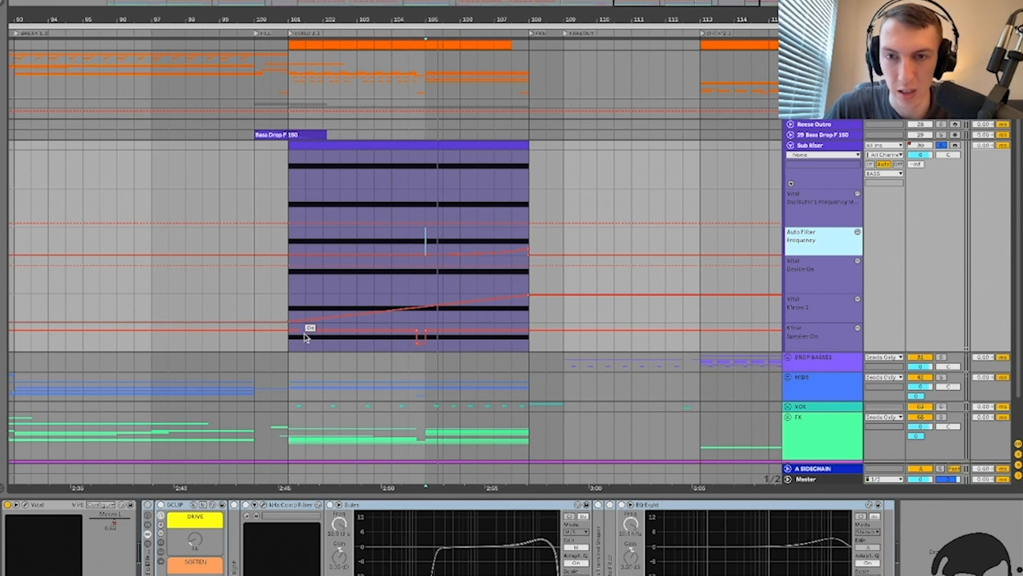
# Step: Play from bar 107 while inspecting the Auto Filter Frequency, Macro 1 and Speaker On lanes
pyautogui.click(512, 308)
pyautogui.press('space')
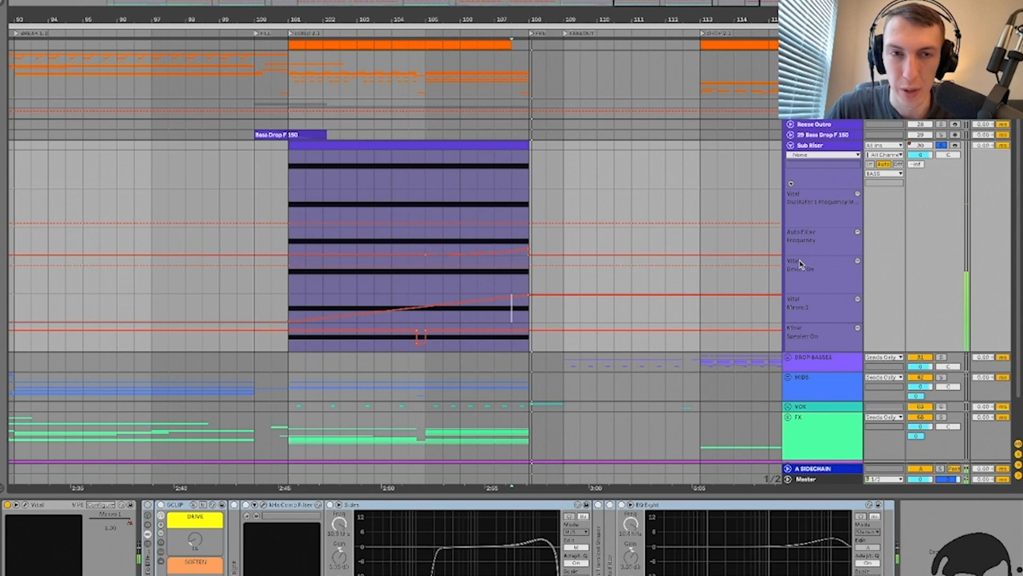
pyautogui.click(825, 308)
pyautogui.click(810, 345)
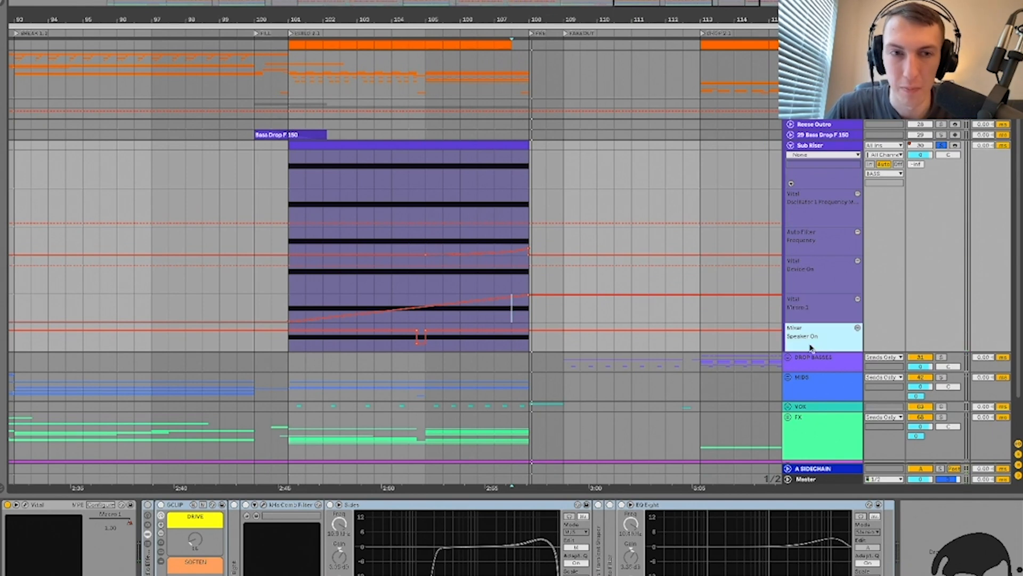
pyautogui.click(398, 286)
pyautogui.click(489, 236)
pyautogui.press('+')
pyautogui.press('+')
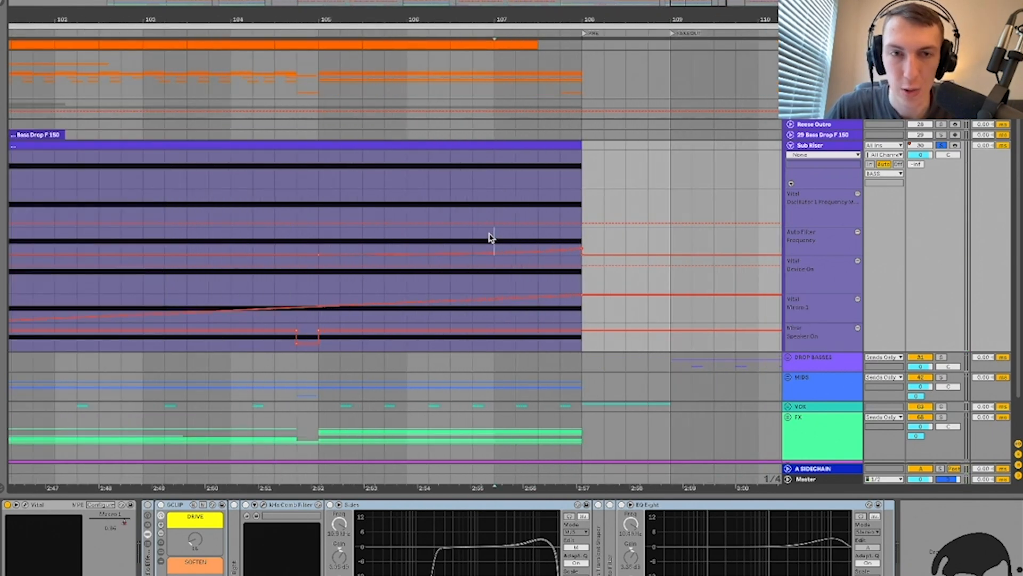
pyautogui.click(799, 247)
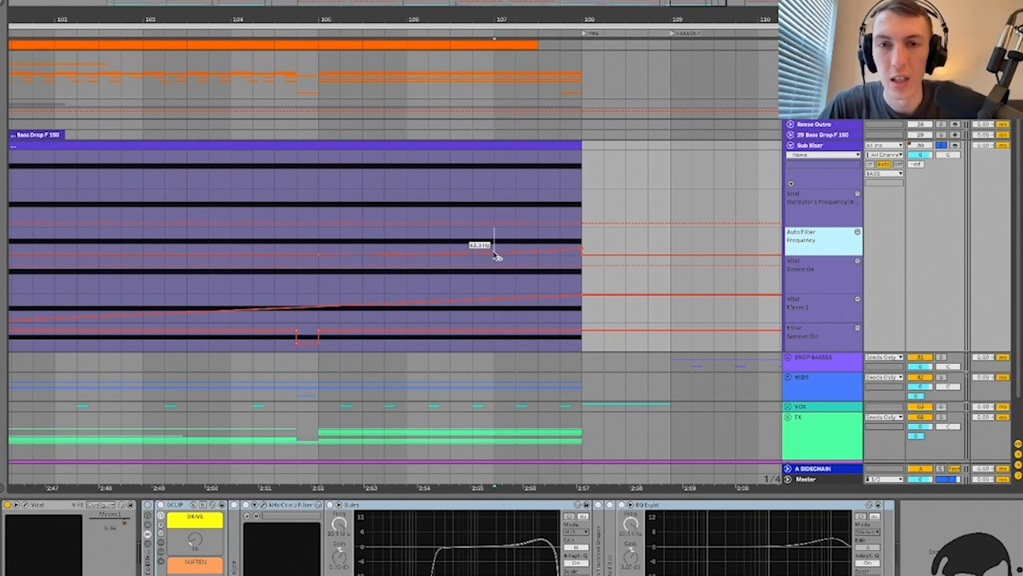
pyautogui.scroll(-5, 496, 237)
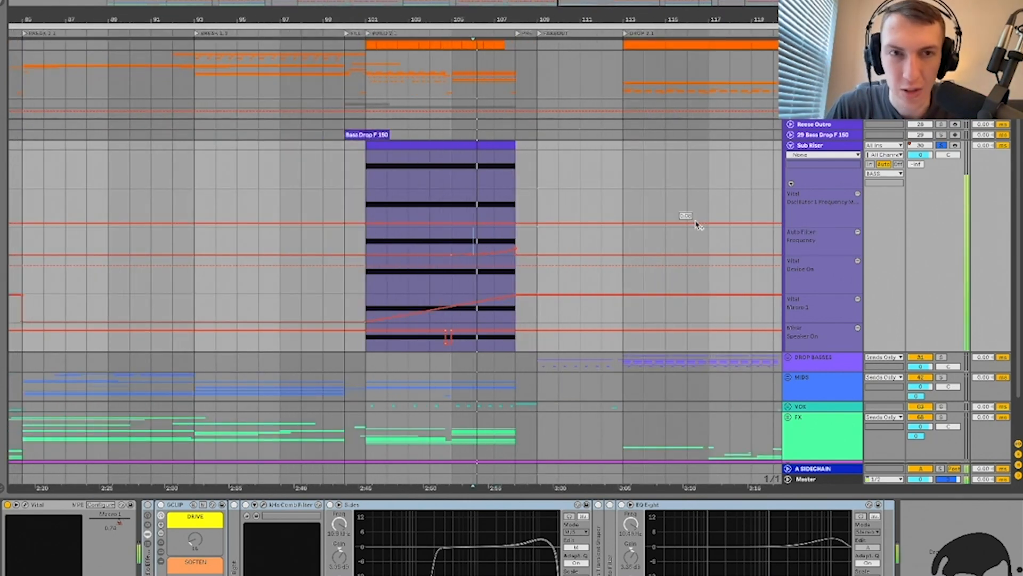
pyautogui.scroll(2, 486, 180)
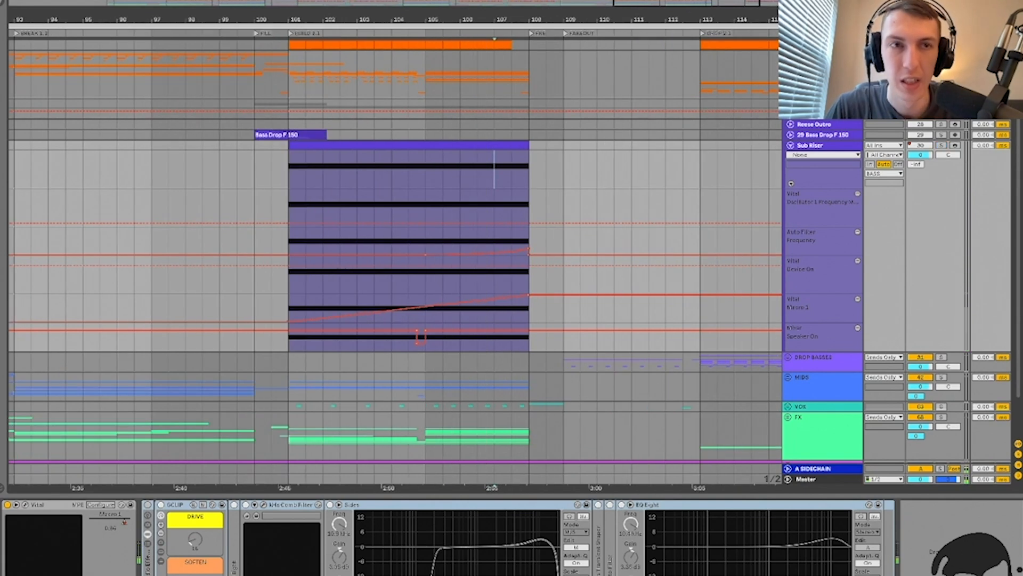
# Step: Audition the orange track from bar 105, stop, then reselect the Sub Riser track
pyautogui.click(443, 72)
pyautogui.press('space')
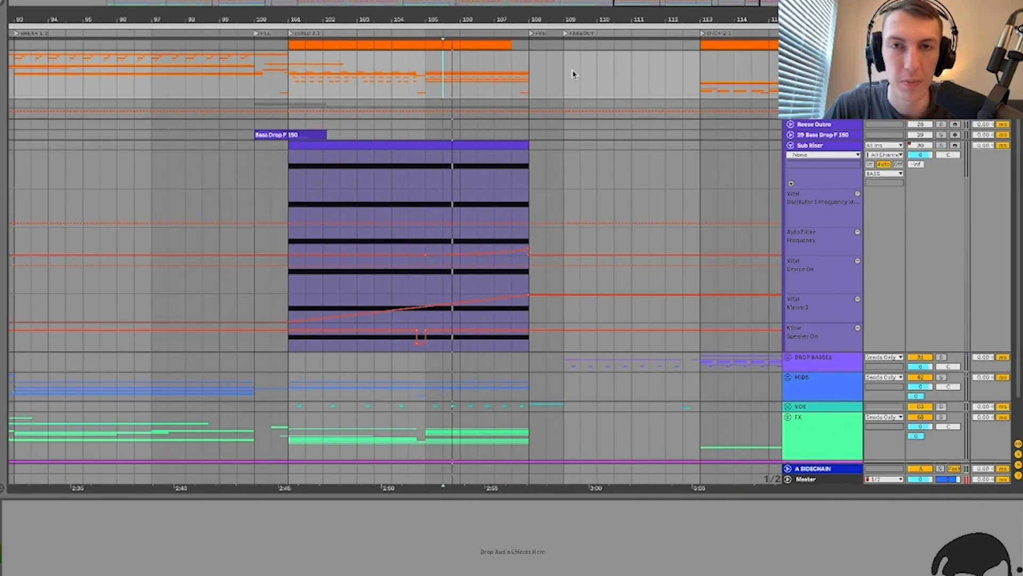
pyautogui.click(495, 81)
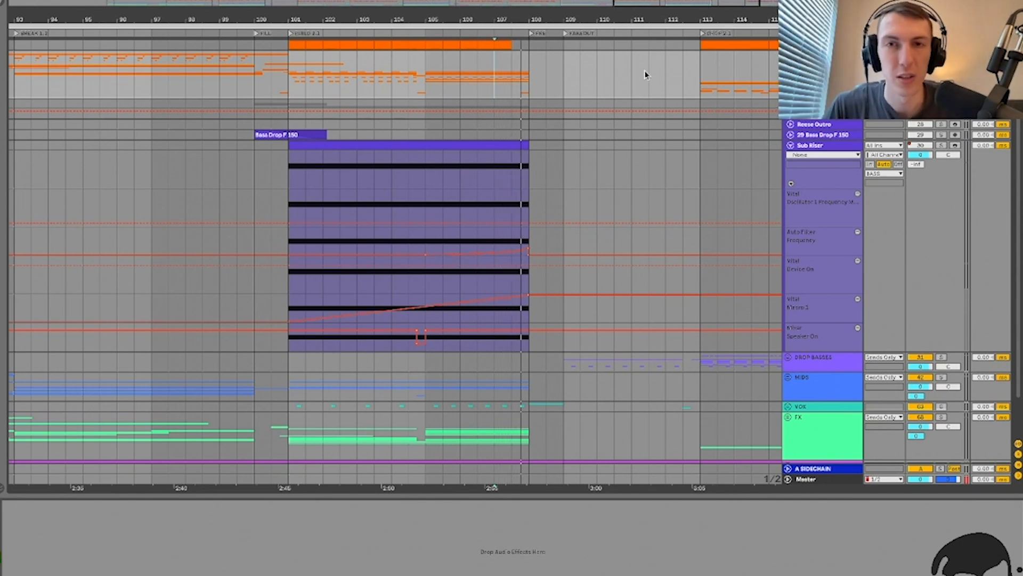
pyautogui.press('space')
pyautogui.click(419, 80)
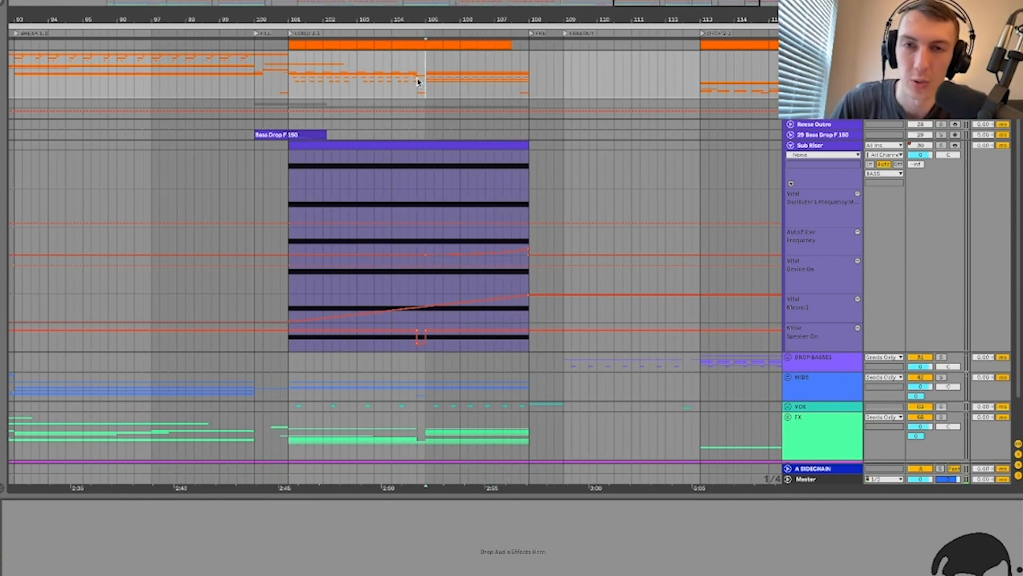
pyautogui.click(425, 163)
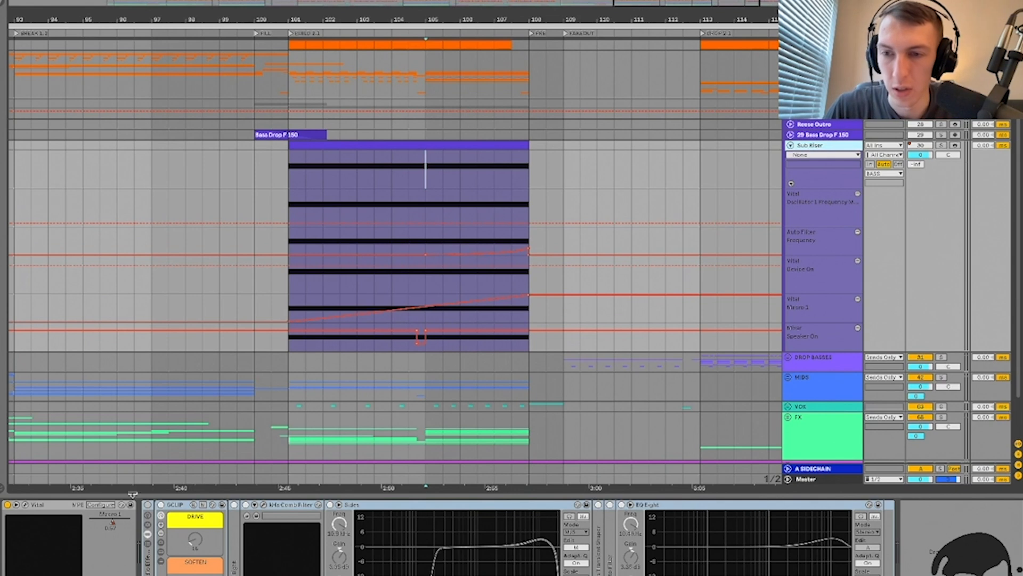
# Step: Select the GCLIP rack and unfold its inner devices
pyautogui.click(170, 509)
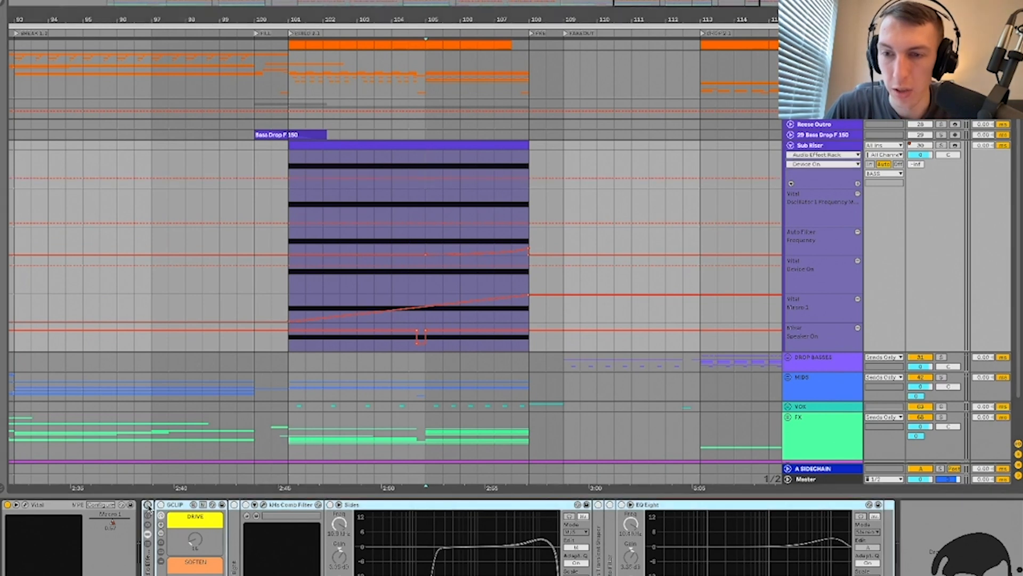
pyautogui.click(681, 506)
pyautogui.keyDown('shift'); pyautogui.click(233, 545); pyautogui.keyUp('shift')
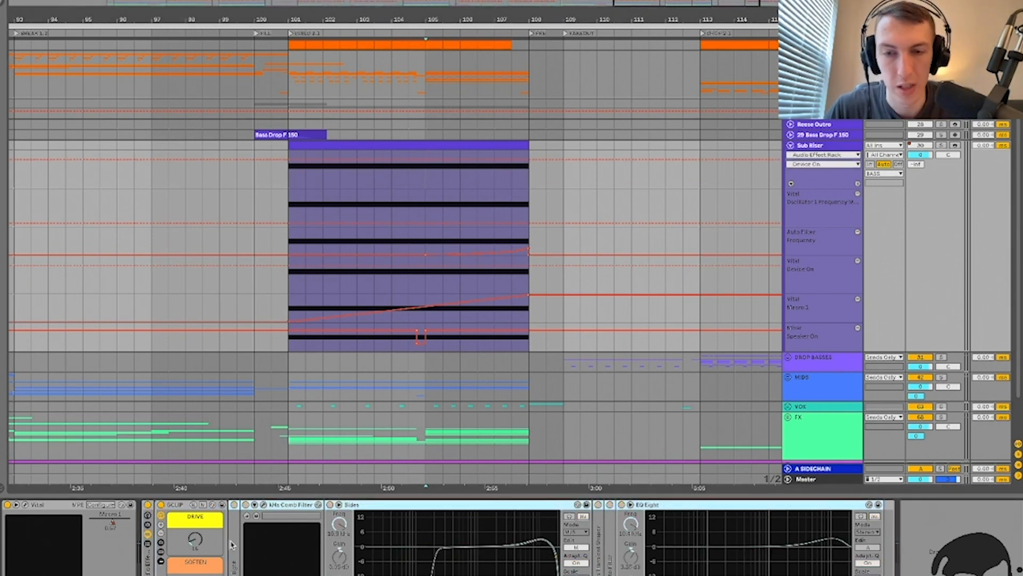
pyautogui.click(180, 506)
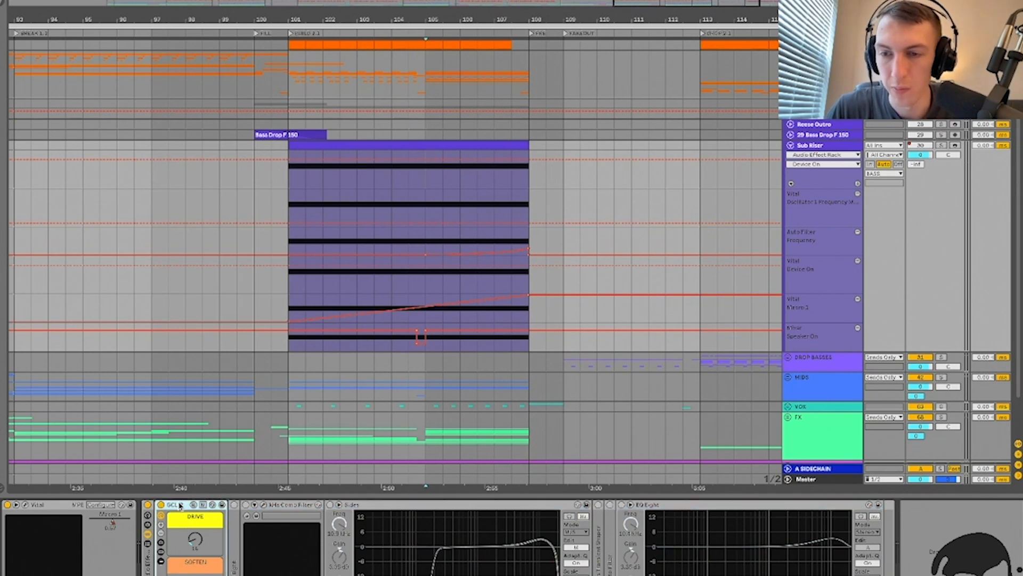
pyautogui.click(160, 554)
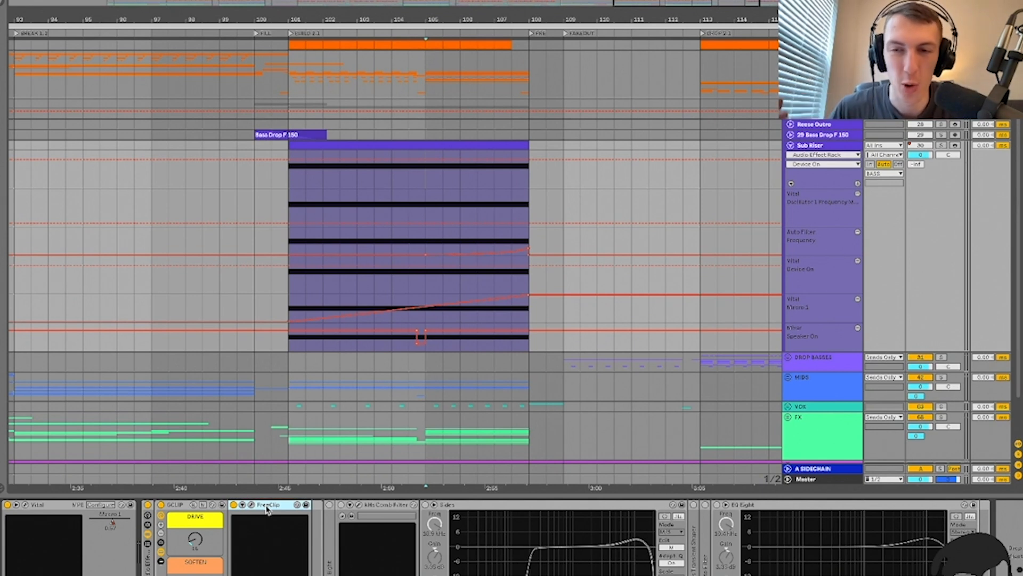
# Step: Open FreeClip's window, test how the DRIVE macro pushes its gain during playback, then close it
pyautogui.click(252, 505)
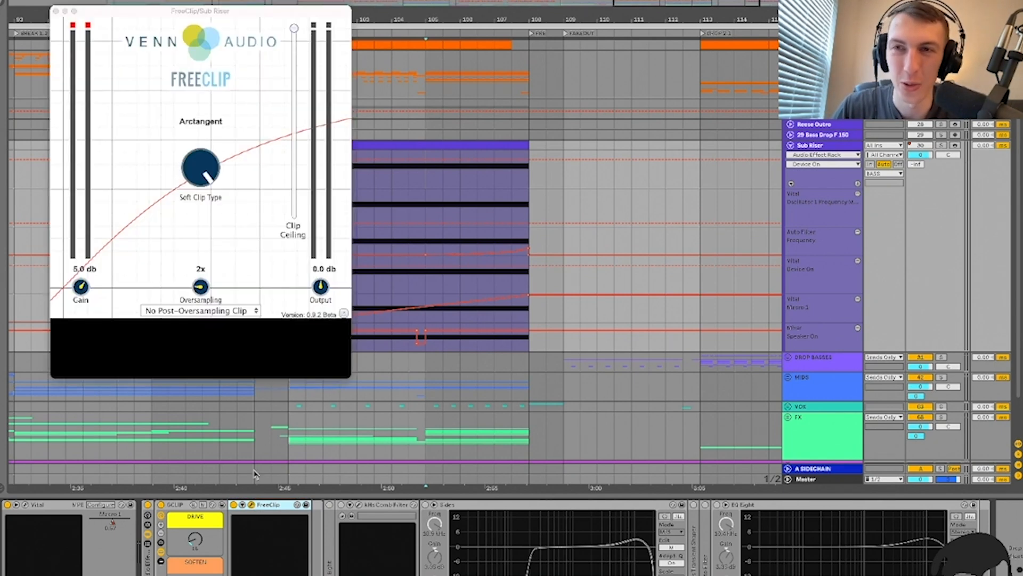
pyautogui.moveTo(206, 10); pyautogui.dragTo(245, 8)
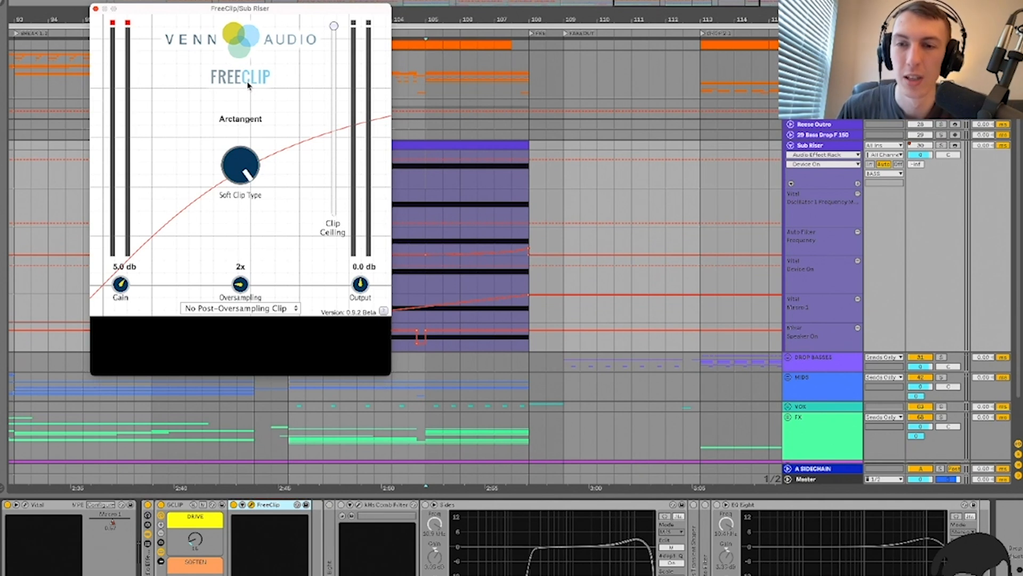
pyautogui.click(194, 540)
pyautogui.press('space')
pyautogui.press('space')
pyautogui.moveTo(195, 540)
pyautogui.mouseDown()
pyautogui.moveTo(195, 521)
pyautogui.moveTo(195, 539)
pyautogui.mouseUp()
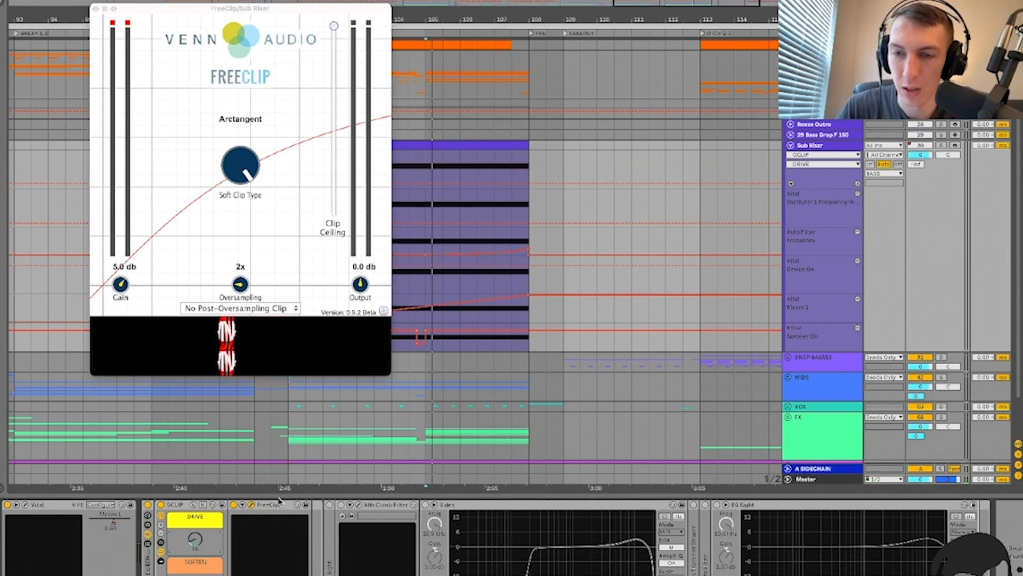
pyautogui.click(252, 505)
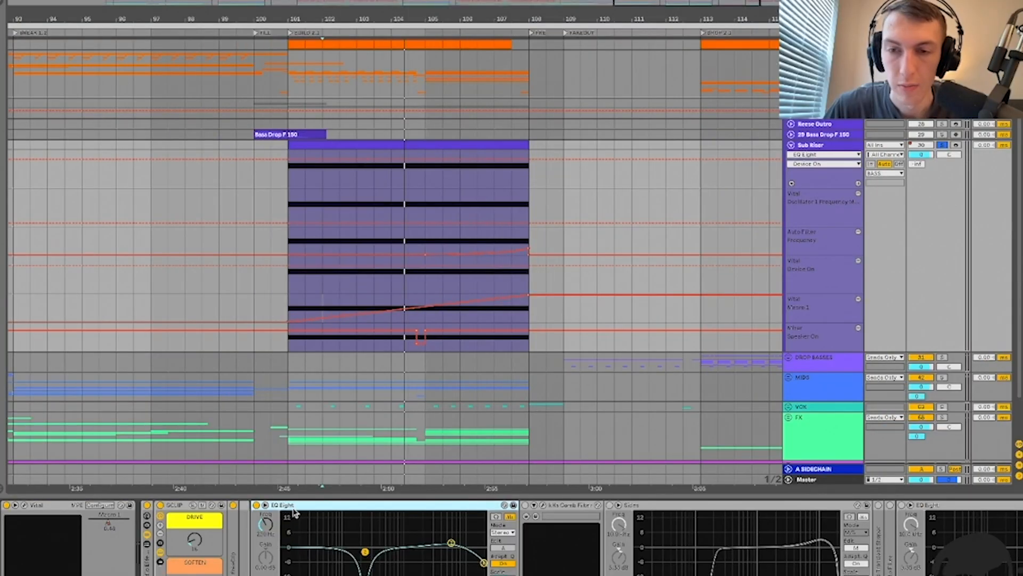
# Step: Audition the riser, checking EQ Eight's 6.25 kHz band, the comb filter and the Sides EQ switched on
pyautogui.press('space')
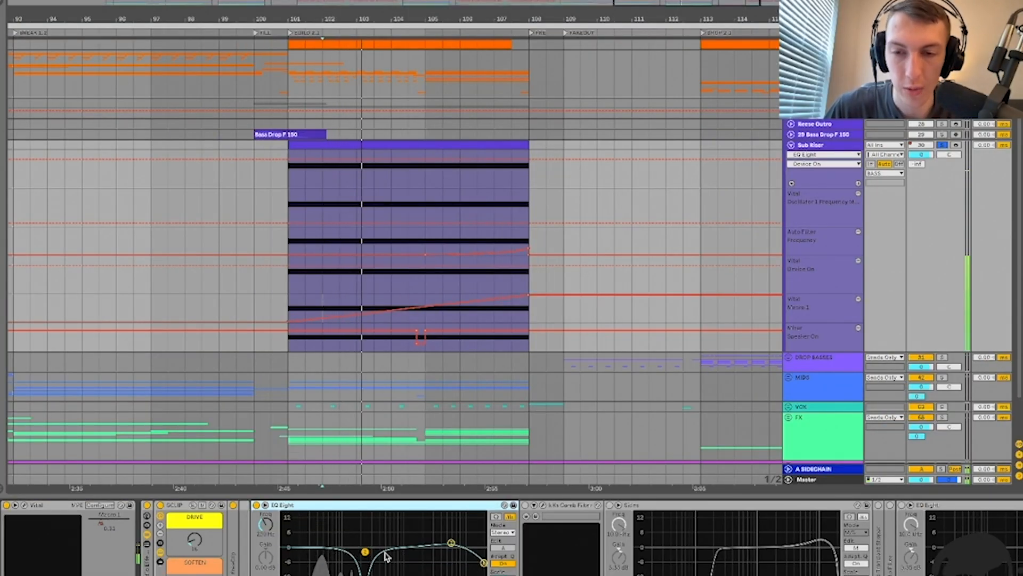
pyautogui.press('space')
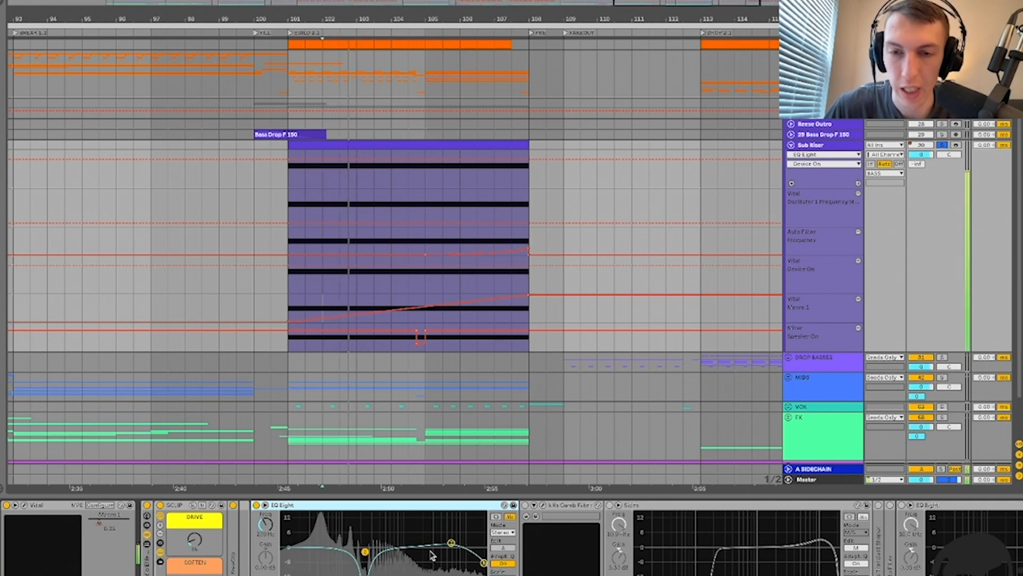
pyautogui.click(451, 543)
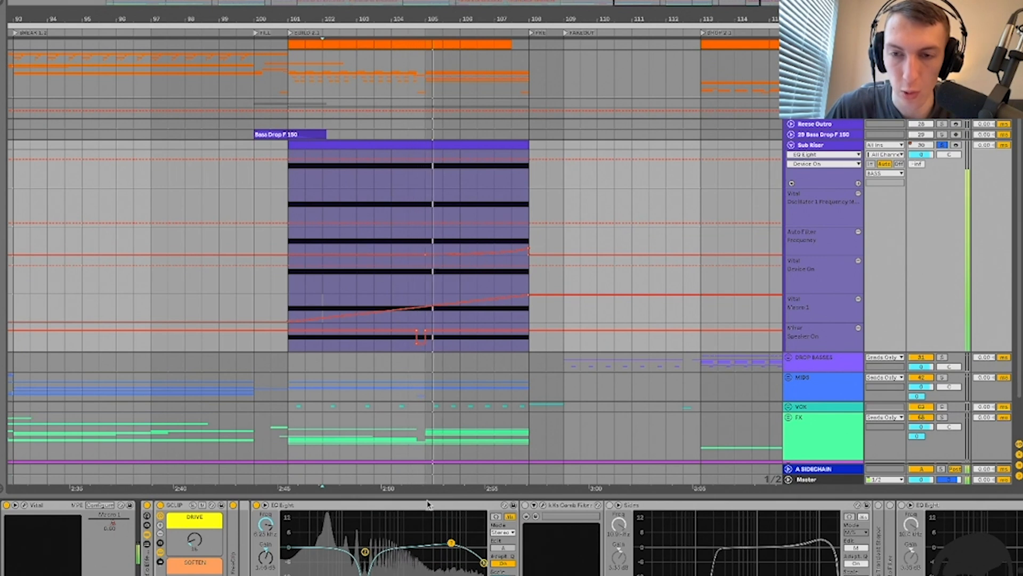
pyautogui.click(265, 505)
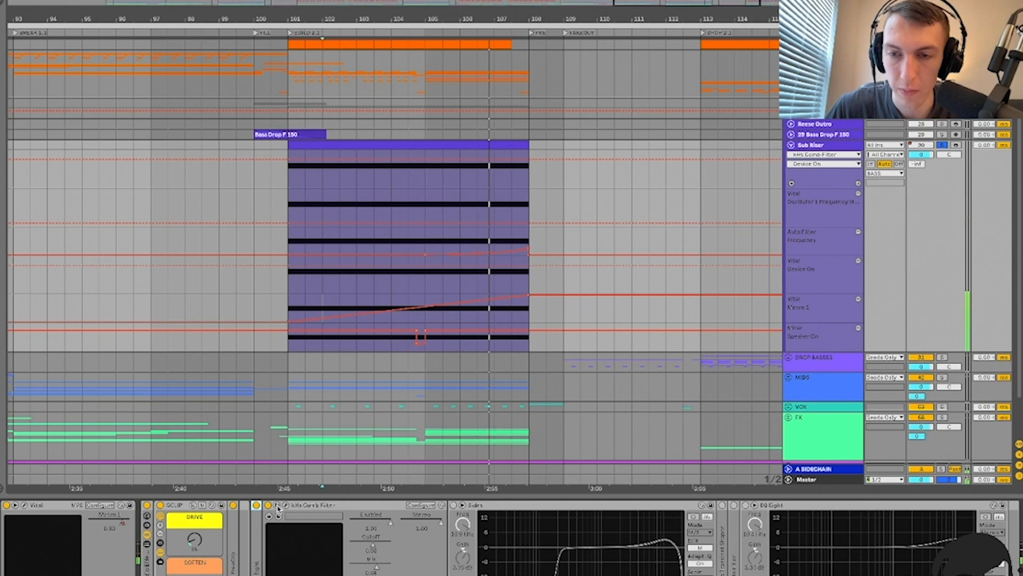
pyautogui.click(286, 504)
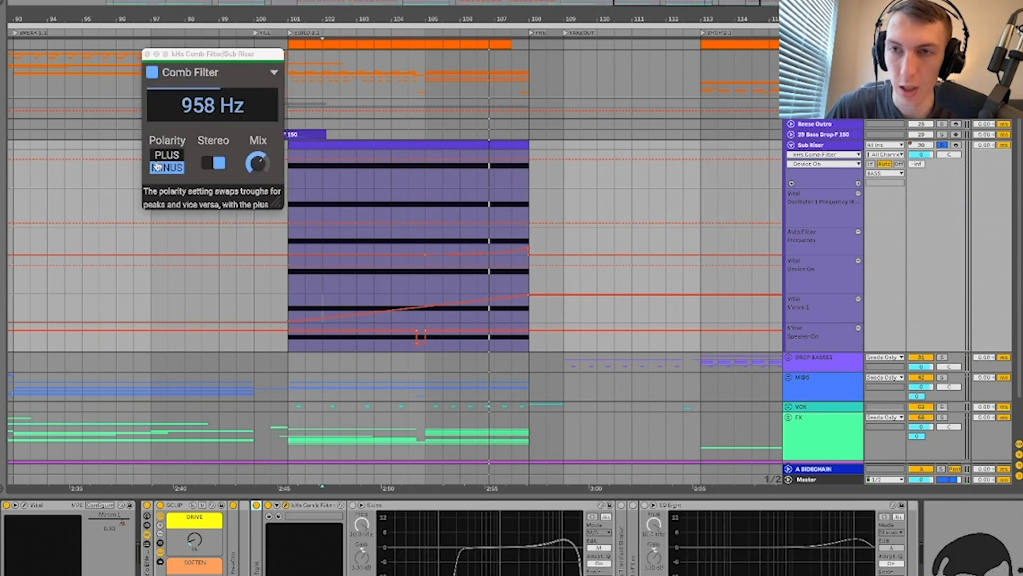
pyautogui.press('space')
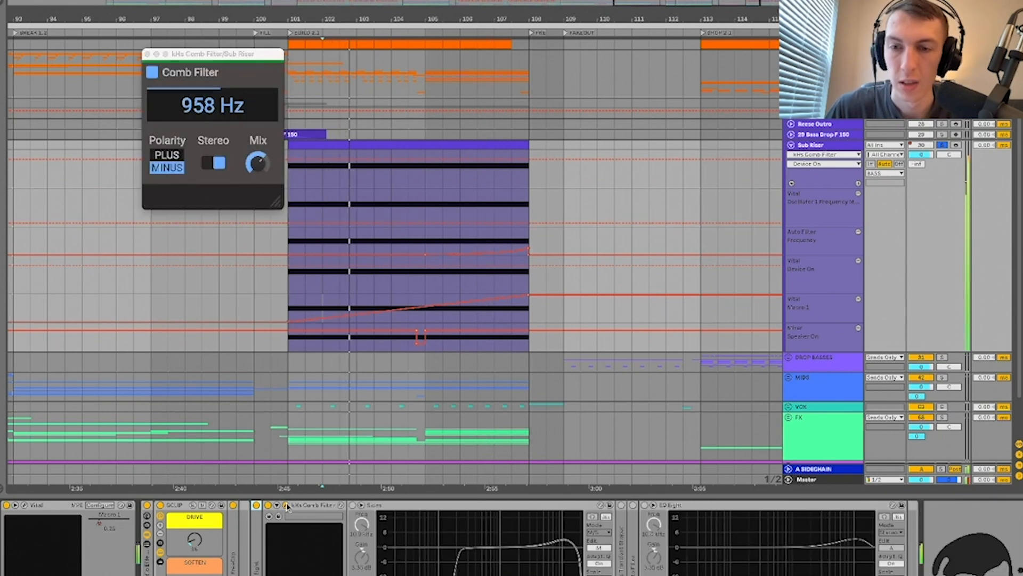
pyautogui.click(353, 505)
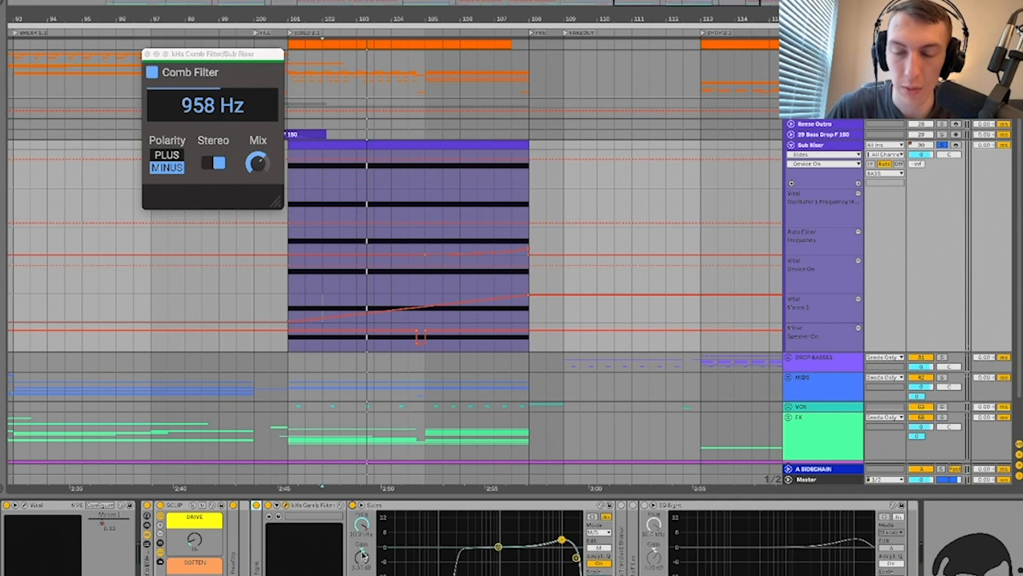
pyautogui.press('space')
pyautogui.press('space')
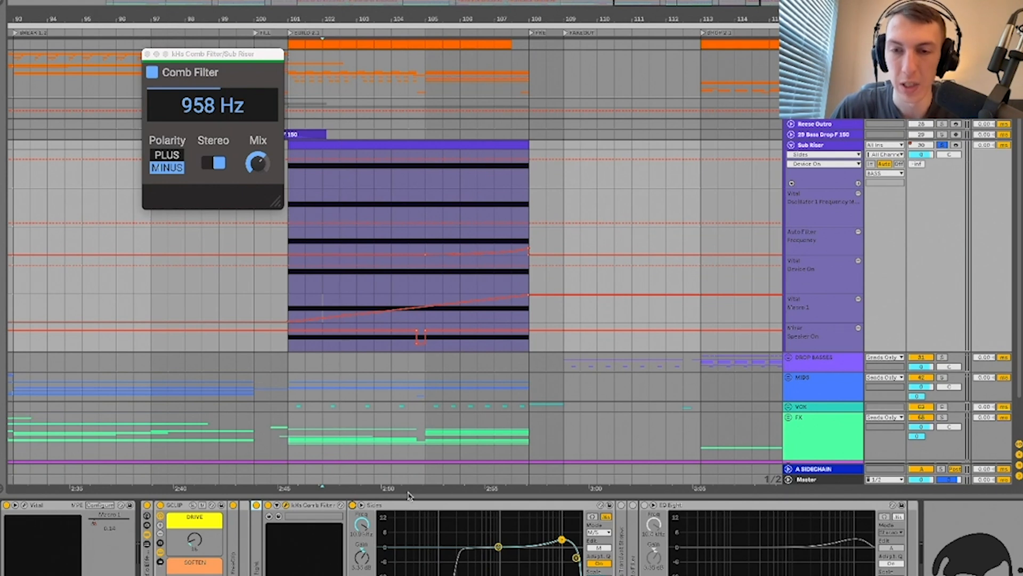
pyautogui.press('space')
# Step: Delete the kHs Comb Filter and the Sides EQ, undoing once to recheck Sides before removing it
pyautogui.click(315, 505)
pyautogui.press('Delete')
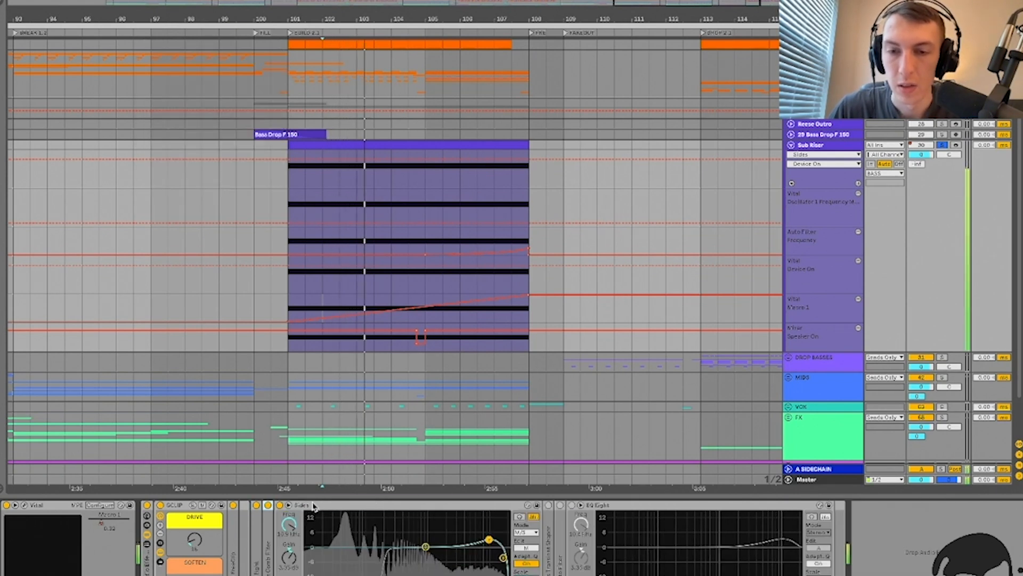
pyautogui.press('Delete')
pyautogui.hotkey('ctrl', 'z')
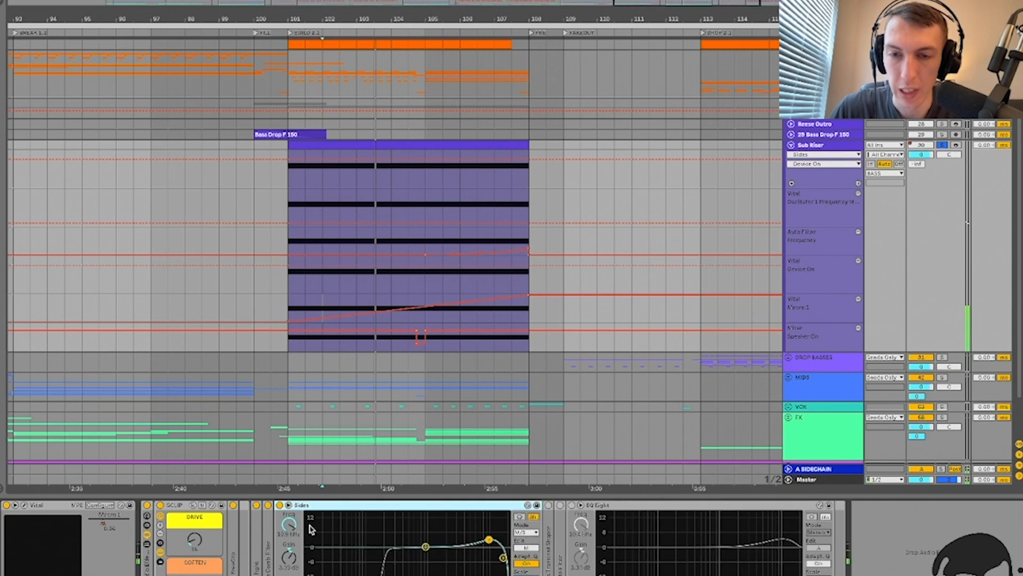
pyautogui.click(526, 548)
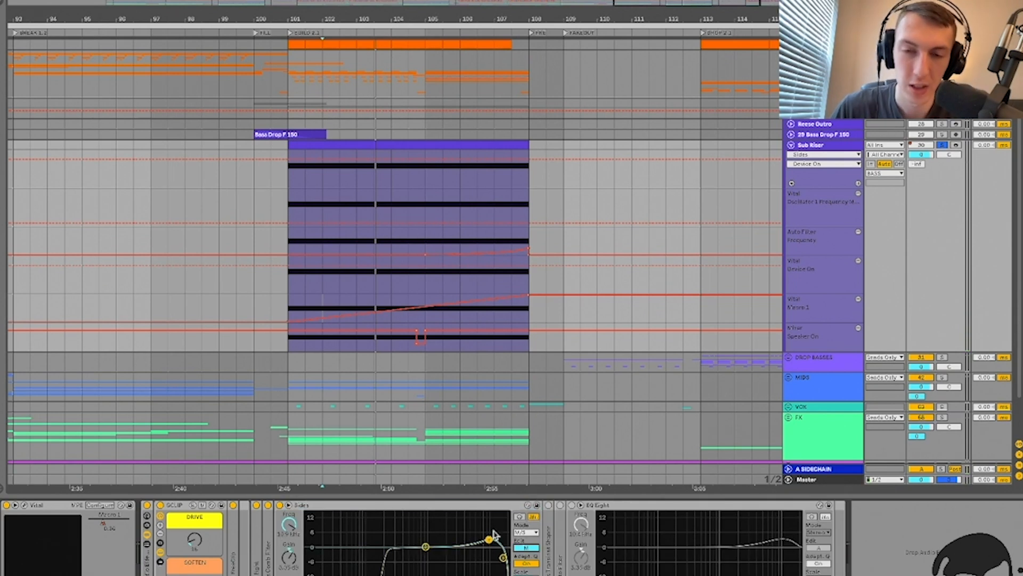
pyautogui.press('Delete')
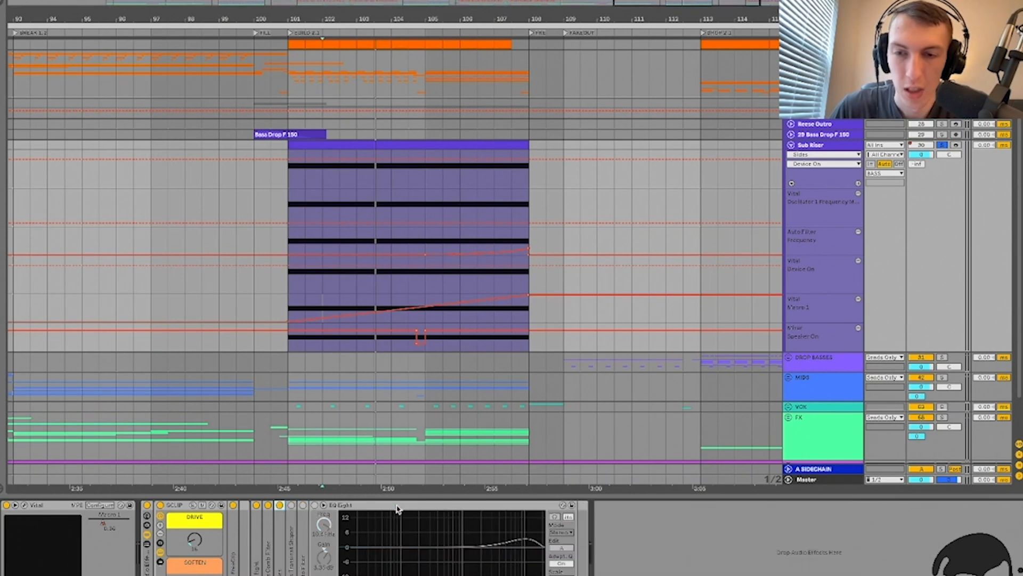
# Step: Expand the kHs Transient Shaper and sidechain it from 13-TISOKI Kick 02 on INPUT 3+4
pyautogui.doubleClick(289, 535)
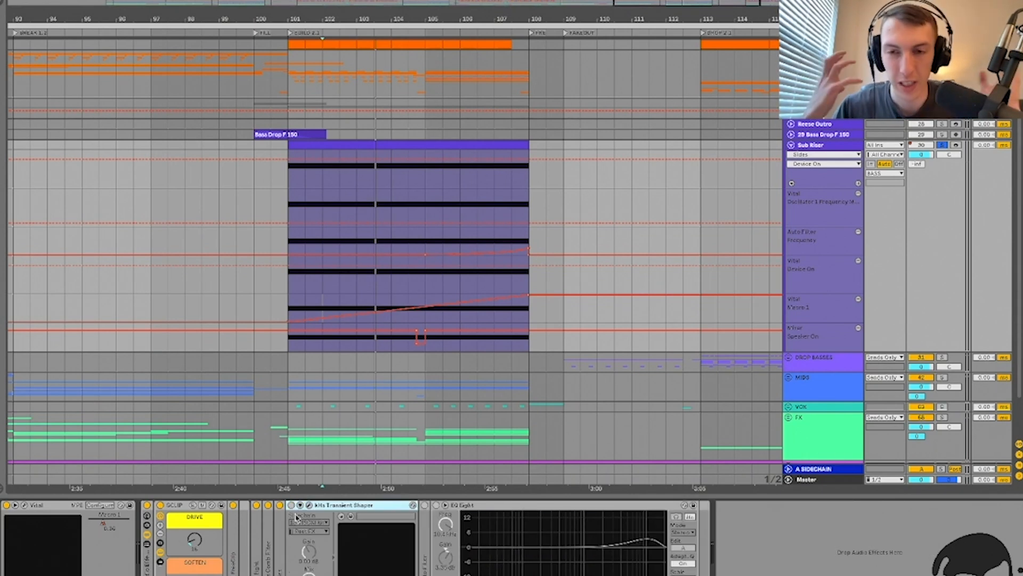
pyautogui.click(294, 515)
pyautogui.press('space')
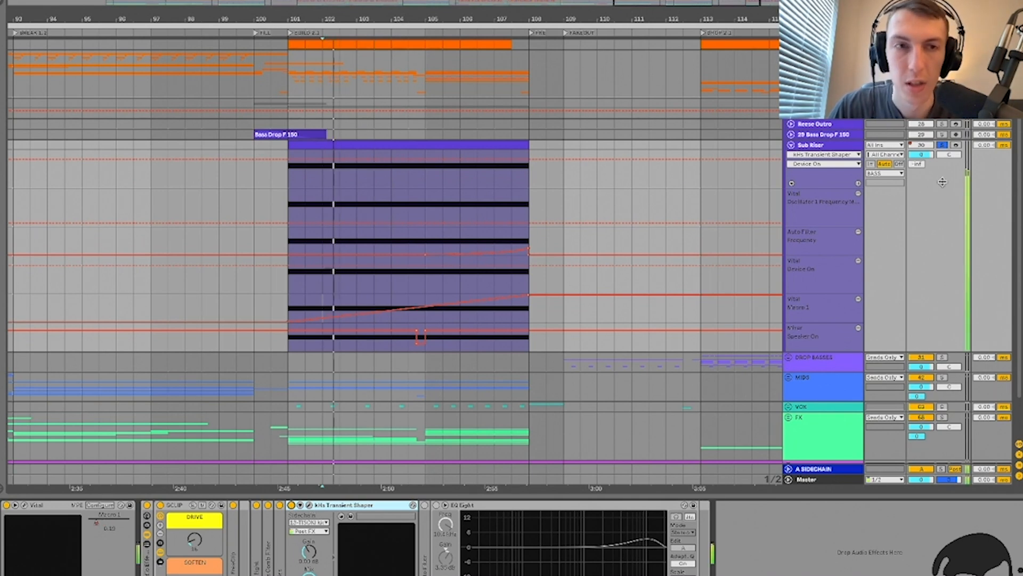
pyautogui.click(309, 505)
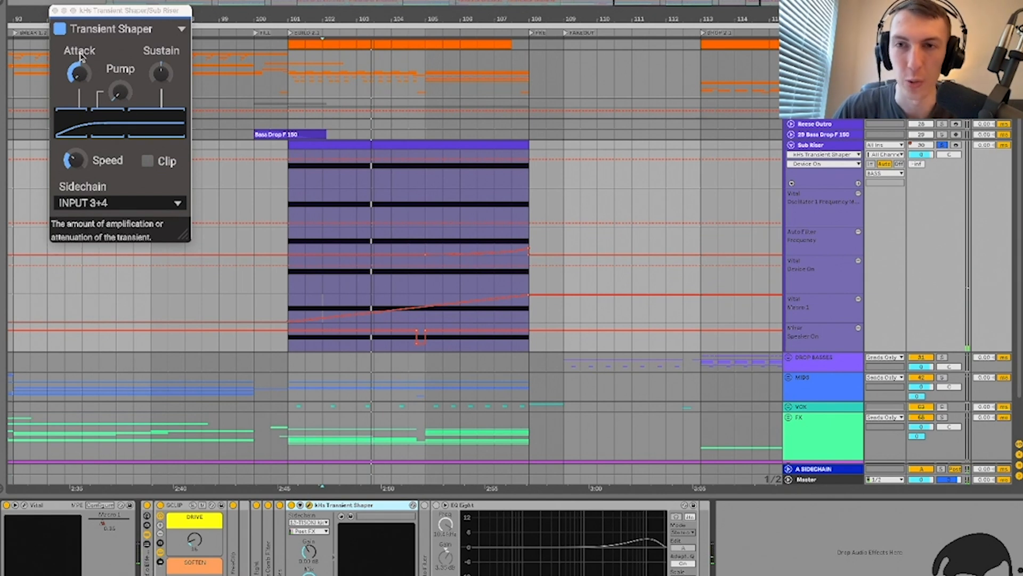
pyautogui.click(74, 66)
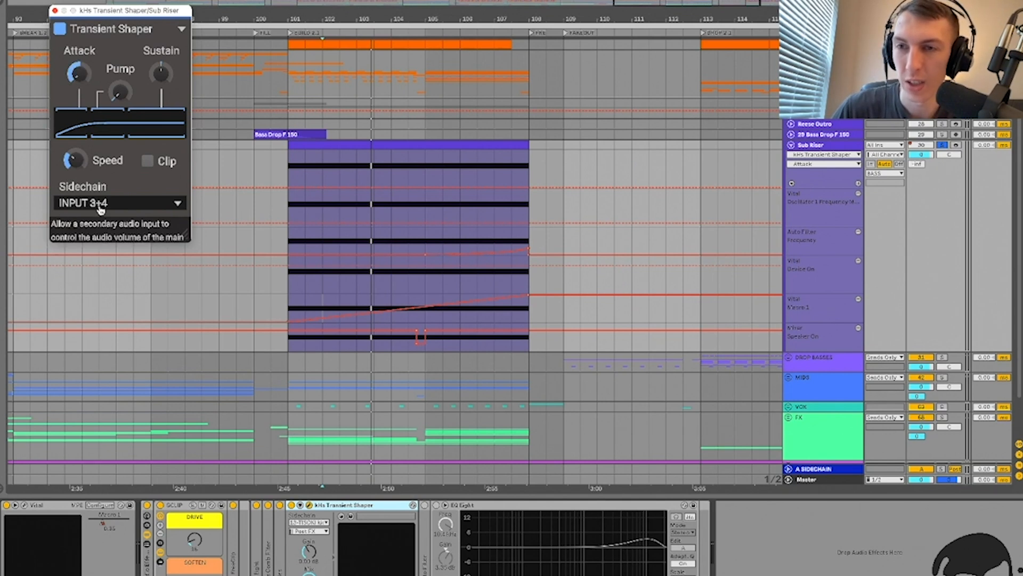
pyautogui.click(156, 209)
pyautogui.click(117, 225)
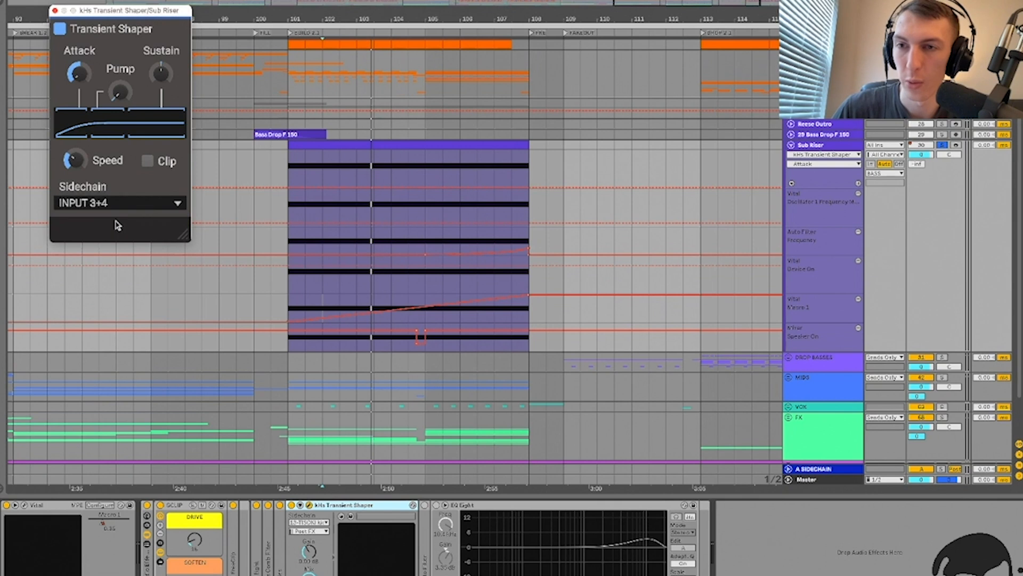
pyautogui.click(312, 523)
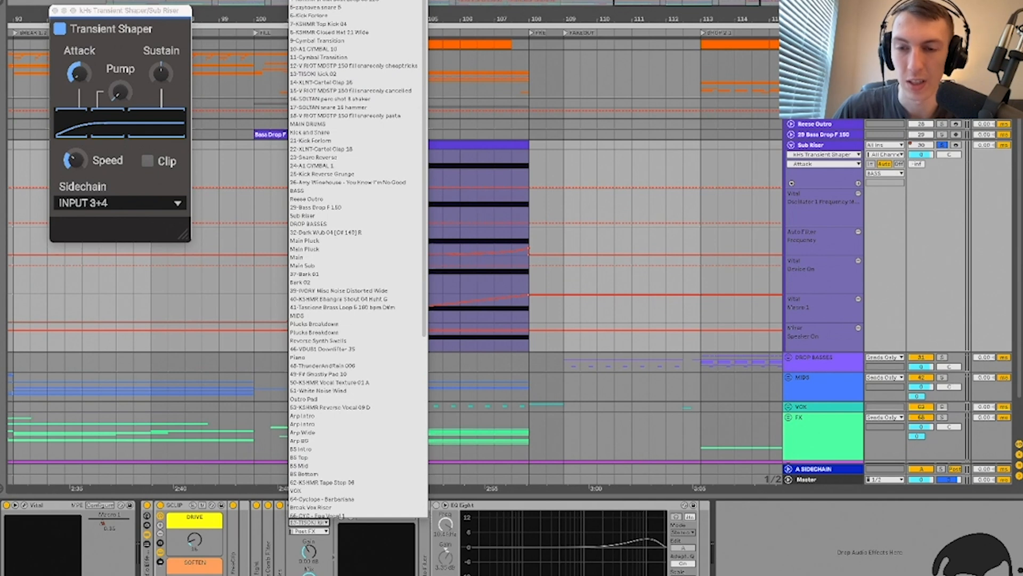
pyautogui.click(326, 571)
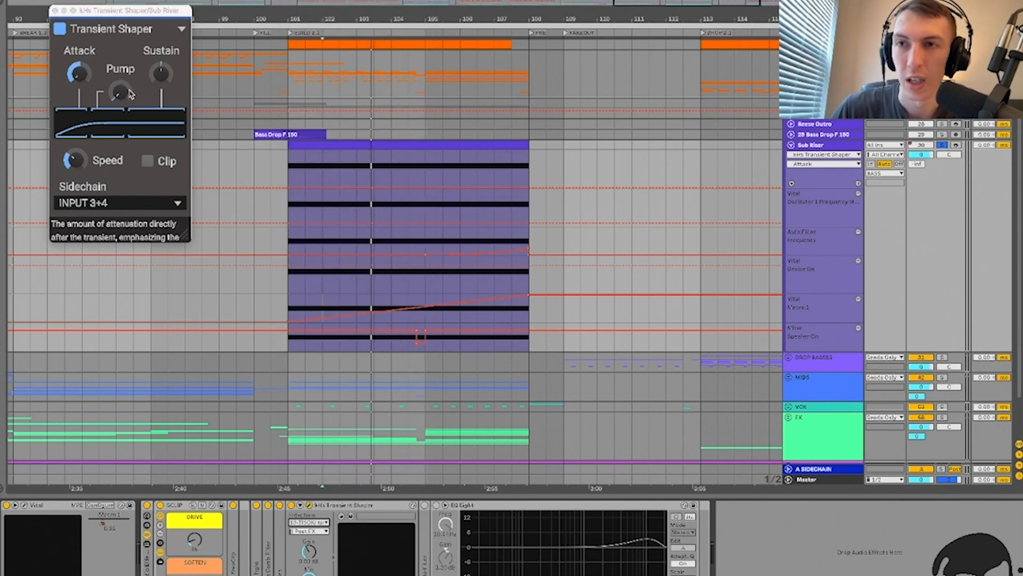
pyautogui.click(55, 11)
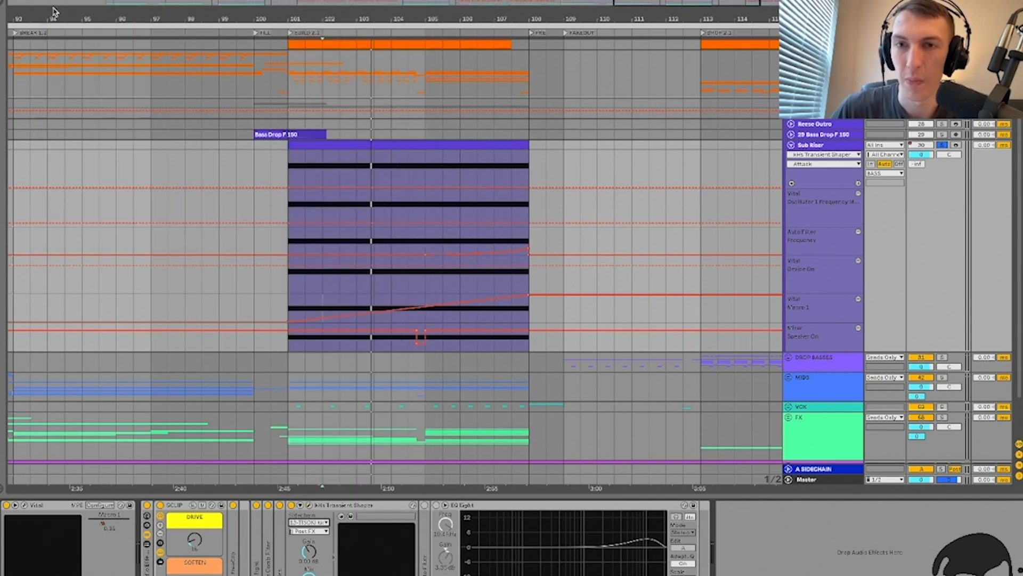
# Step: Raise the Transient Shaper's Speed to 120% and audition it, then delete the device
pyautogui.click(425, 174)
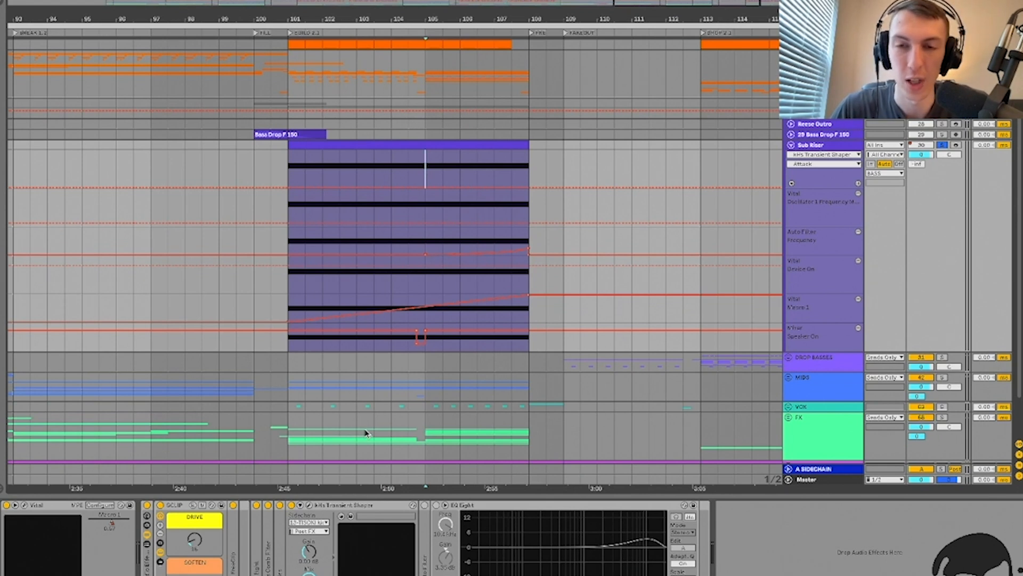
pyautogui.click(310, 506)
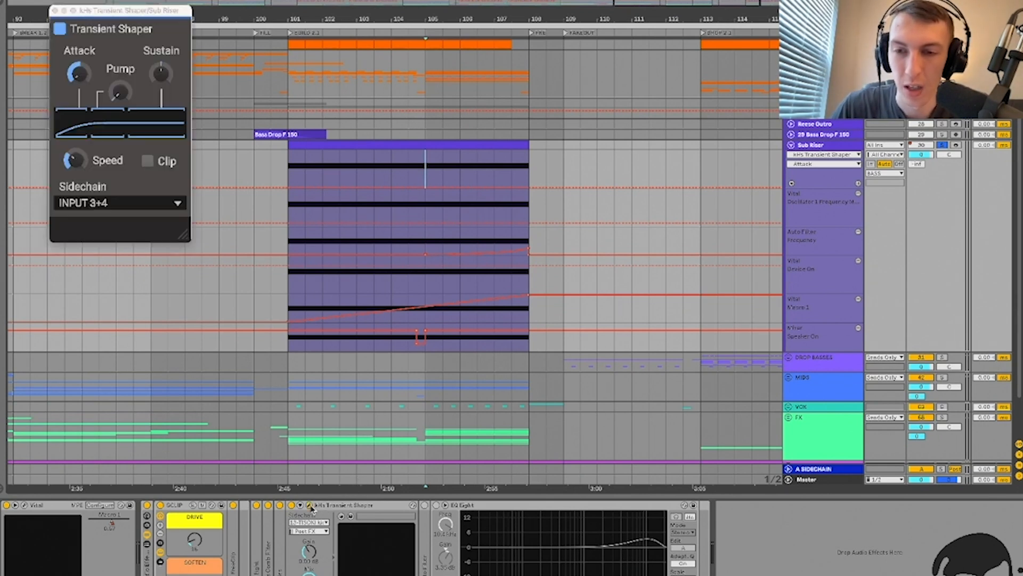
pyautogui.click(68, 159)
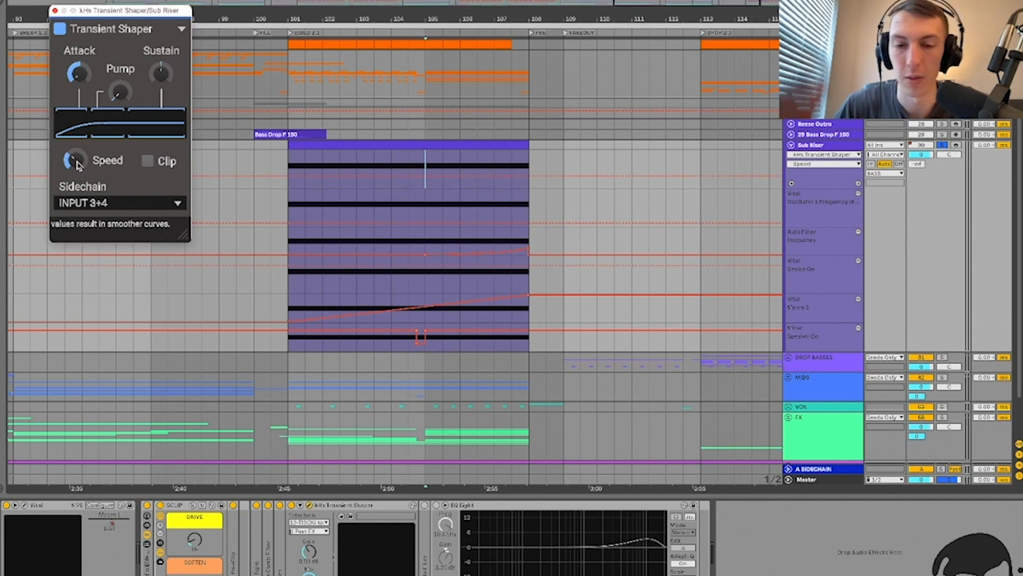
pyautogui.press('space')
pyautogui.moveTo(76, 160); pyautogui.dragTo(75, 117)
pyautogui.press('space')
pyautogui.press('space')
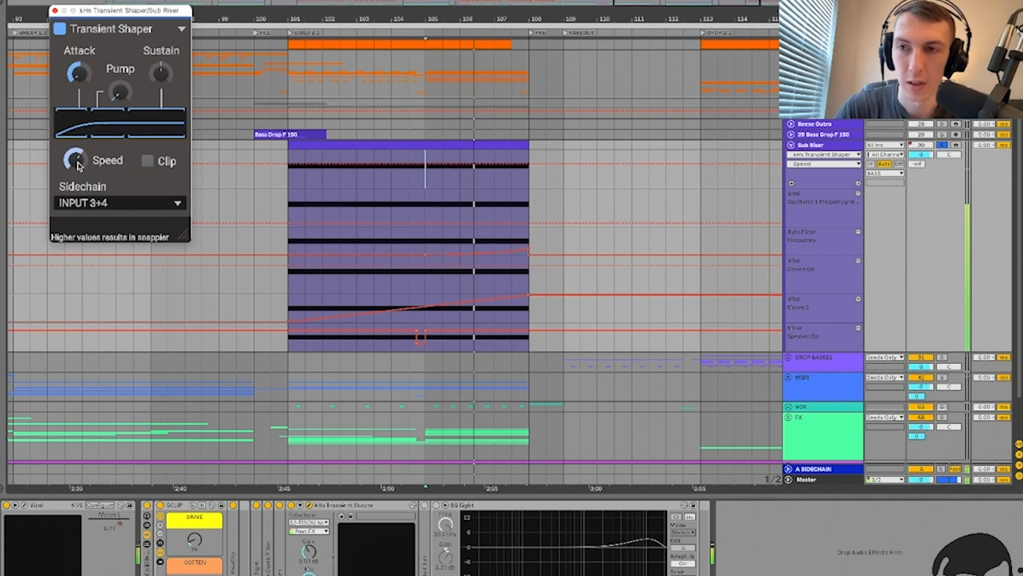
pyautogui.click(56, 11)
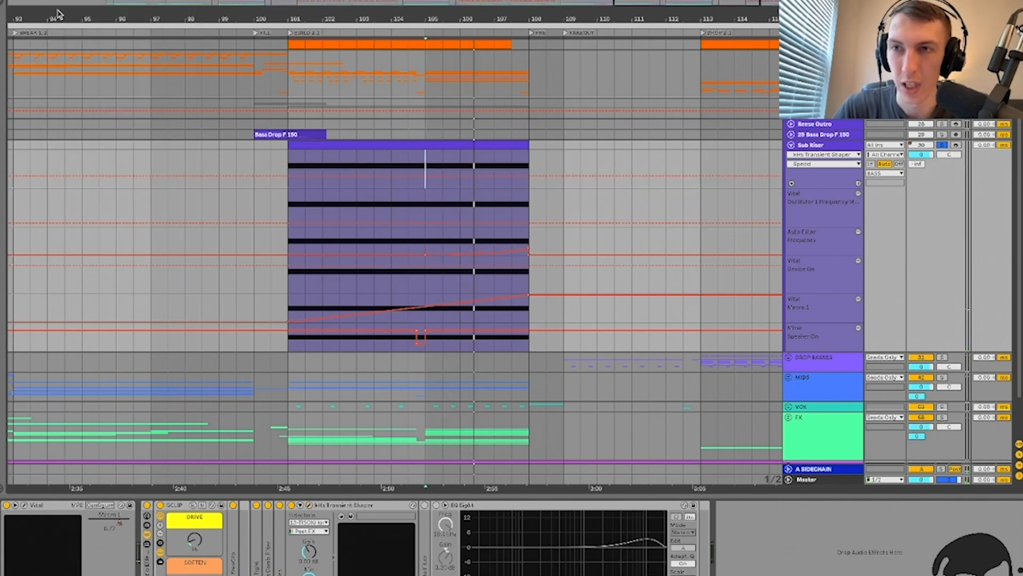
pyautogui.click(322, 505)
pyautogui.press('Delete')
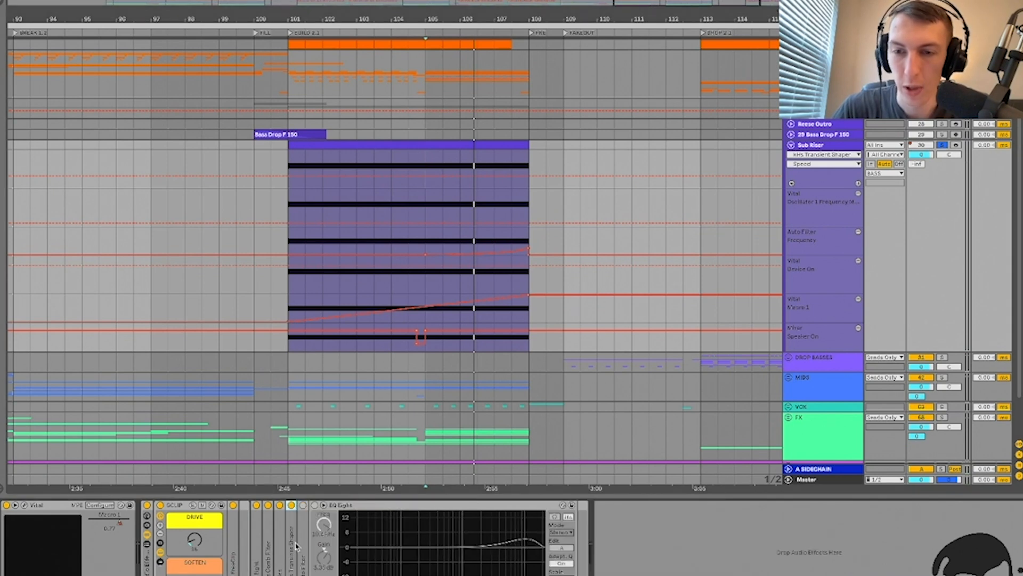
# Step: Delete the Sub Riser's Auto Filter, play the section, and hide the Detail View
pyautogui.doubleClick(301, 505)
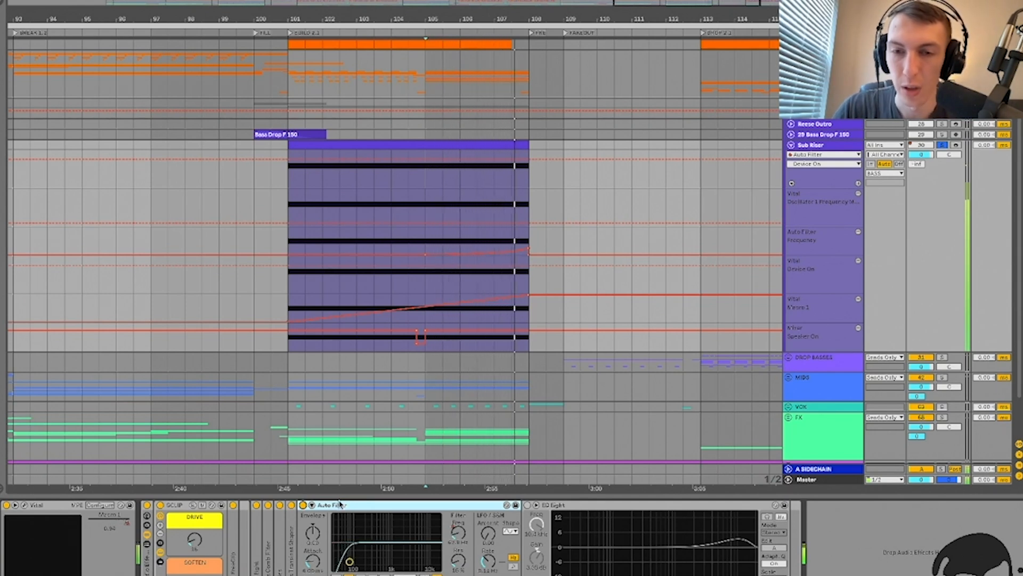
pyautogui.press('Delete')
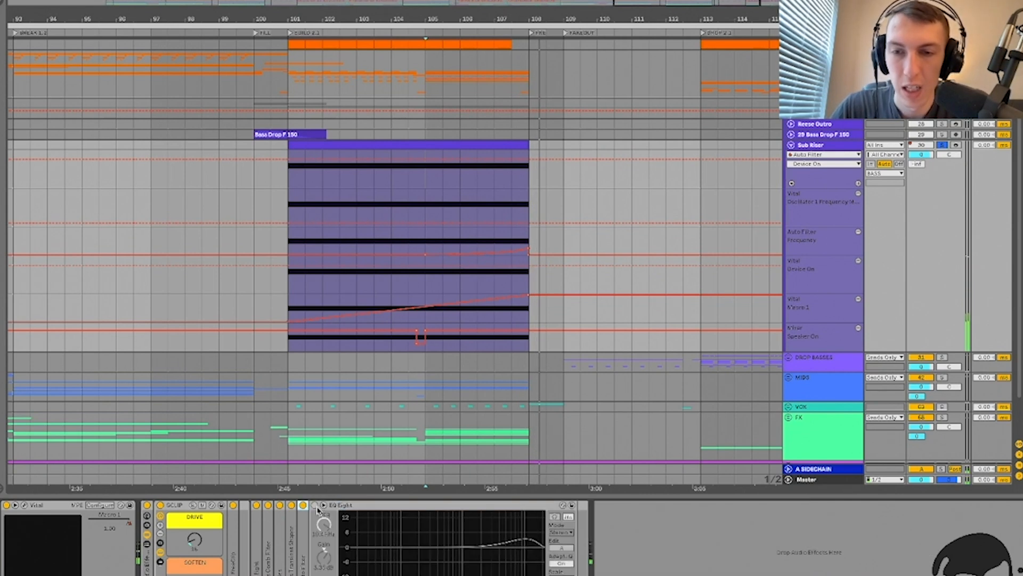
pyautogui.click(317, 511)
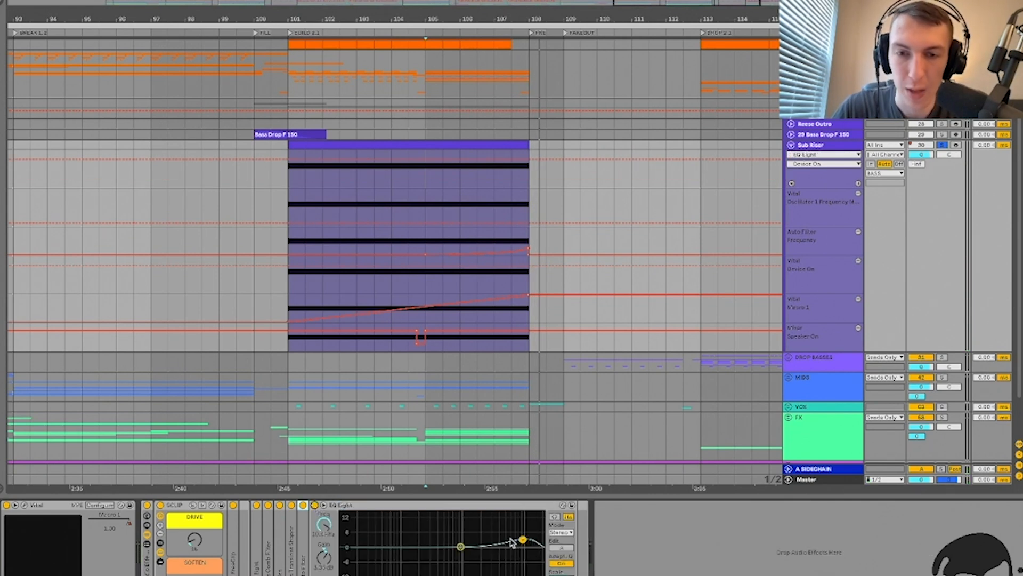
pyautogui.press('space')
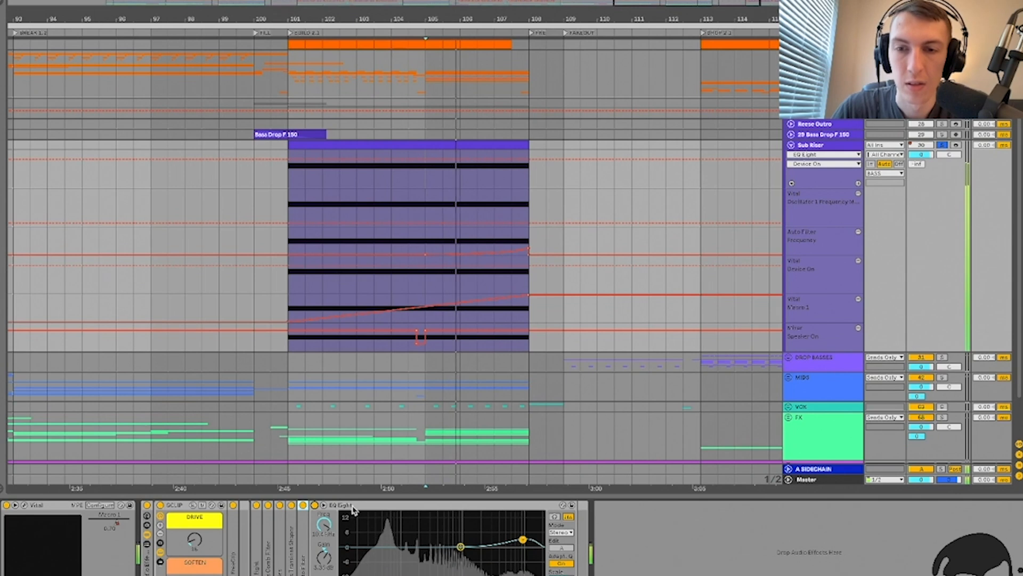
pyautogui.hotkey('shift', 'Tab')
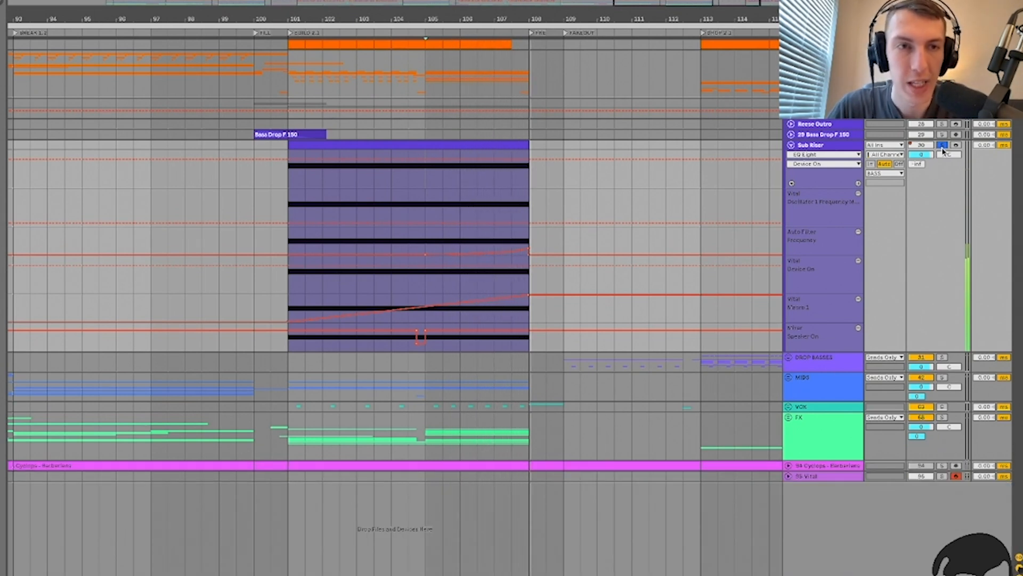
# Step: Fold Sub Riser, unfold Bass Drop, hide automation, and solo Bass Drop playing from bar 100
pyautogui.press('space')
pyautogui.click(829, 144)
pyautogui.press('u')
pyautogui.click(439, 155)
pyautogui.scroll(-5, 439, 156)
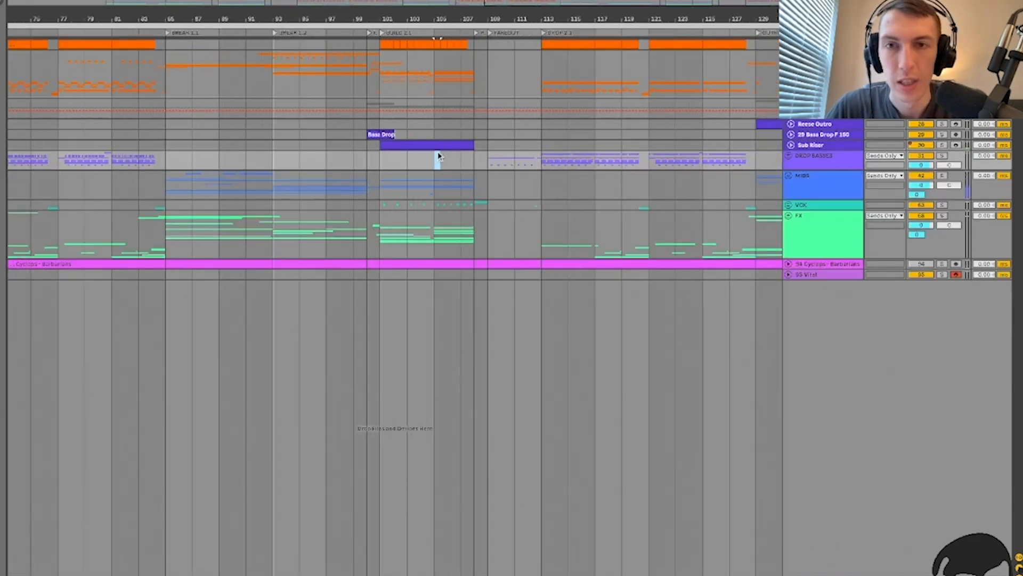
pyautogui.click(813, 134)
pyautogui.press('u')
pyautogui.click(367, 142)
pyautogui.scroll(5, 368, 142)
pyautogui.press('space')
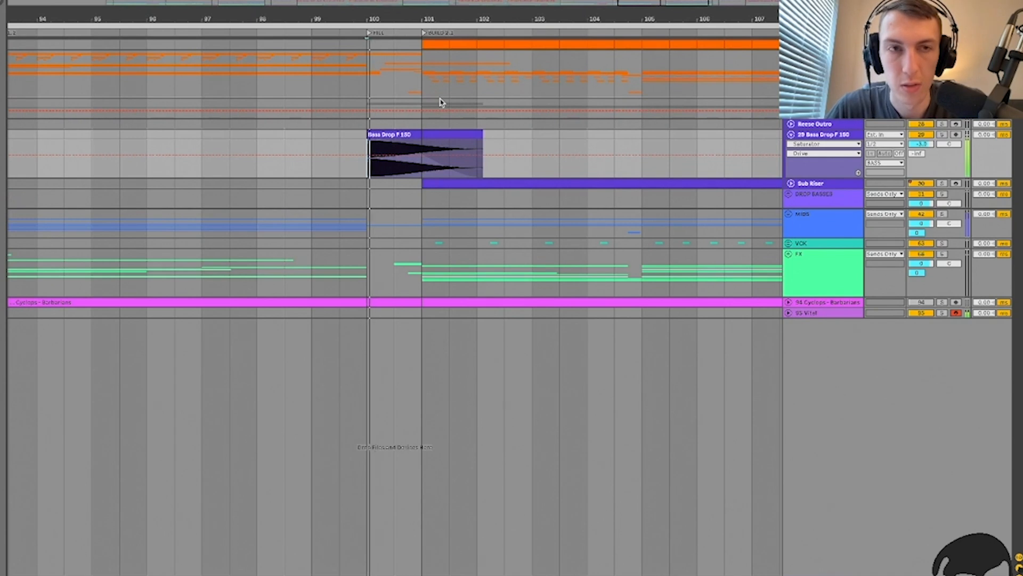
pyautogui.press('a')
pyautogui.click(942, 137)
pyautogui.press('space')
pyautogui.press('space')
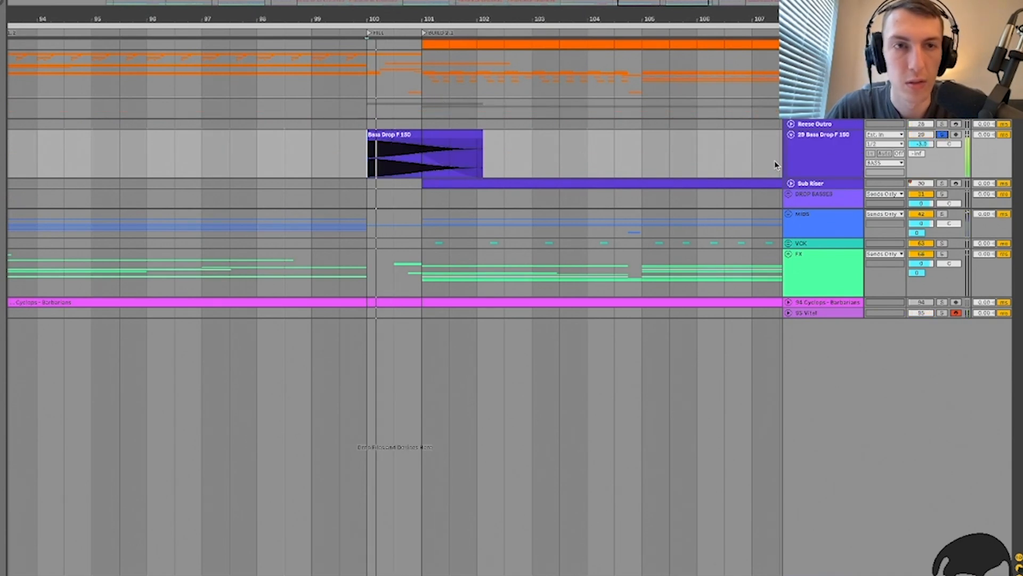
# Step: Compare the Bass Drop with the Wide Noise Rack and Saturator toggled off and back on
pyautogui.doubleClick(824, 164)
pyautogui.press('space')
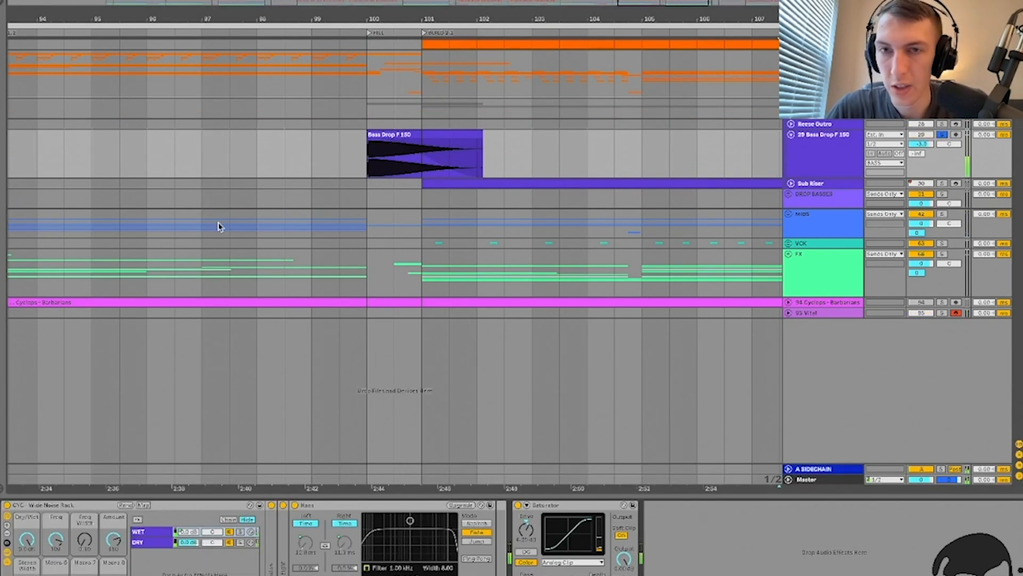
pyautogui.press('space')
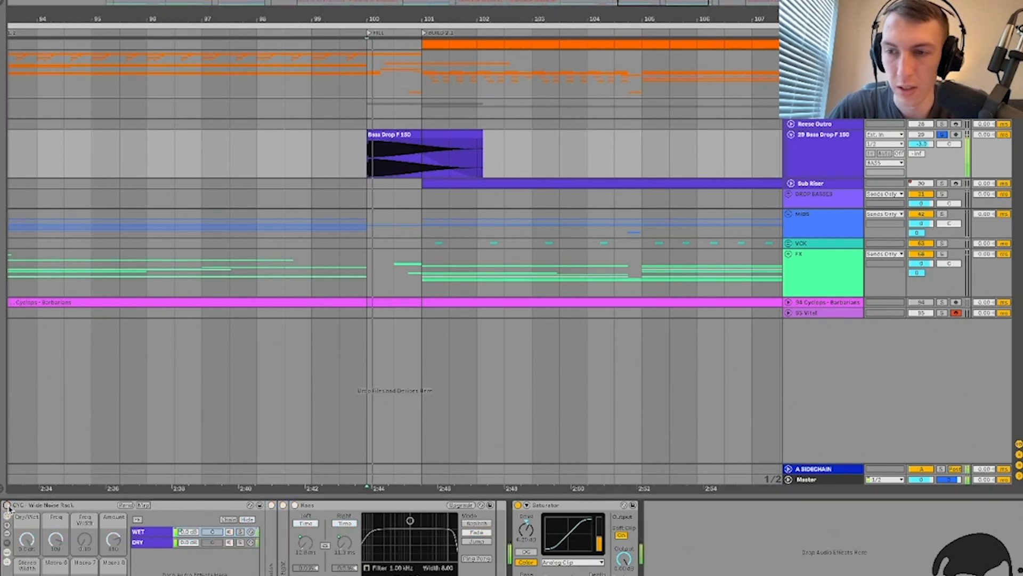
pyautogui.click(6, 505)
pyautogui.click(6, 505)
pyautogui.press('space')
pyautogui.press('space')
pyautogui.press('space')
pyautogui.press('space')
pyautogui.click(517, 506)
pyautogui.press('space')
pyautogui.click(517, 505)
pyautogui.press('space')
pyautogui.press('space')
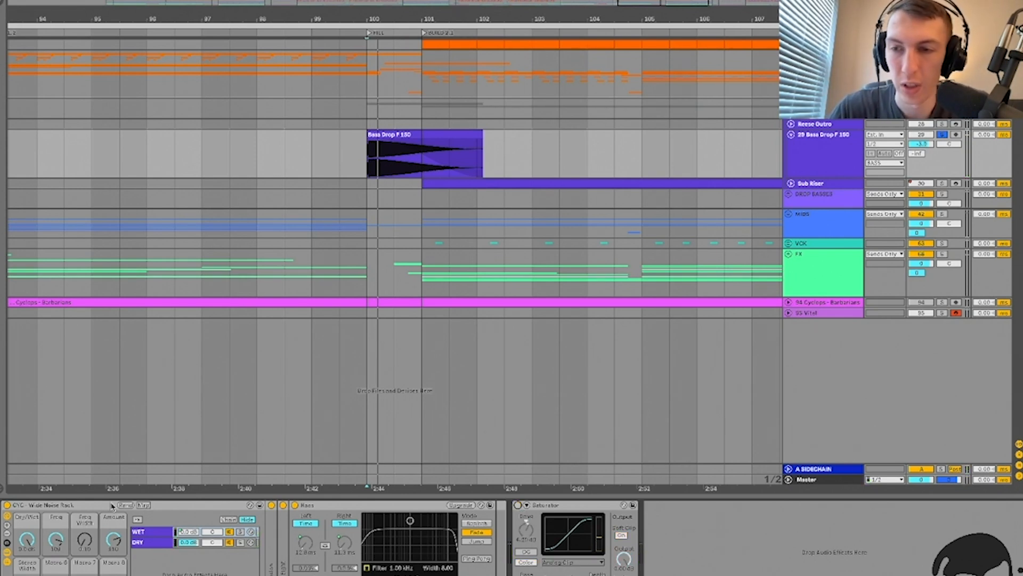
pyautogui.click(7, 506)
pyautogui.press('space')
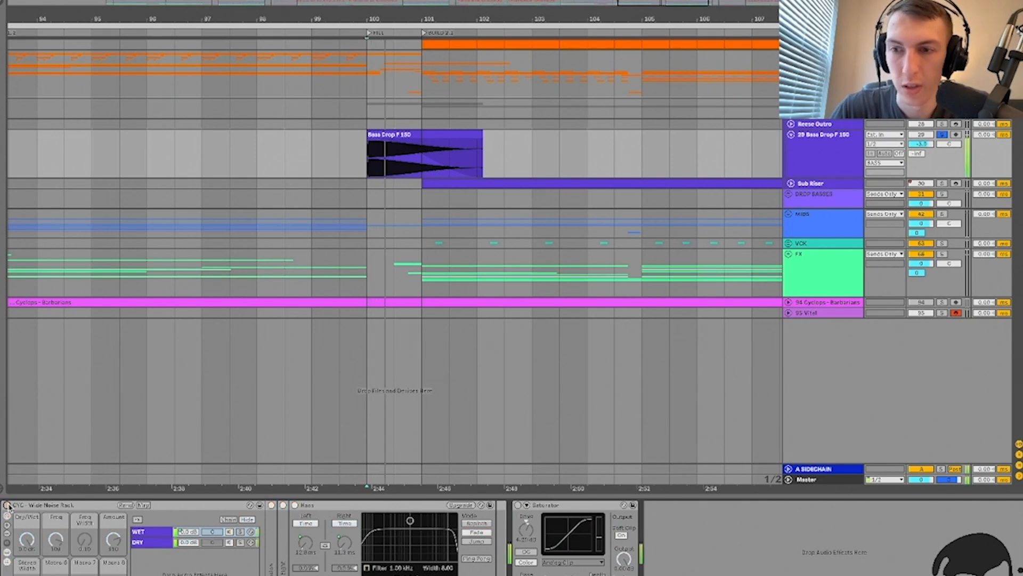
pyautogui.press('space')
pyautogui.click(7, 506)
pyautogui.press('space')
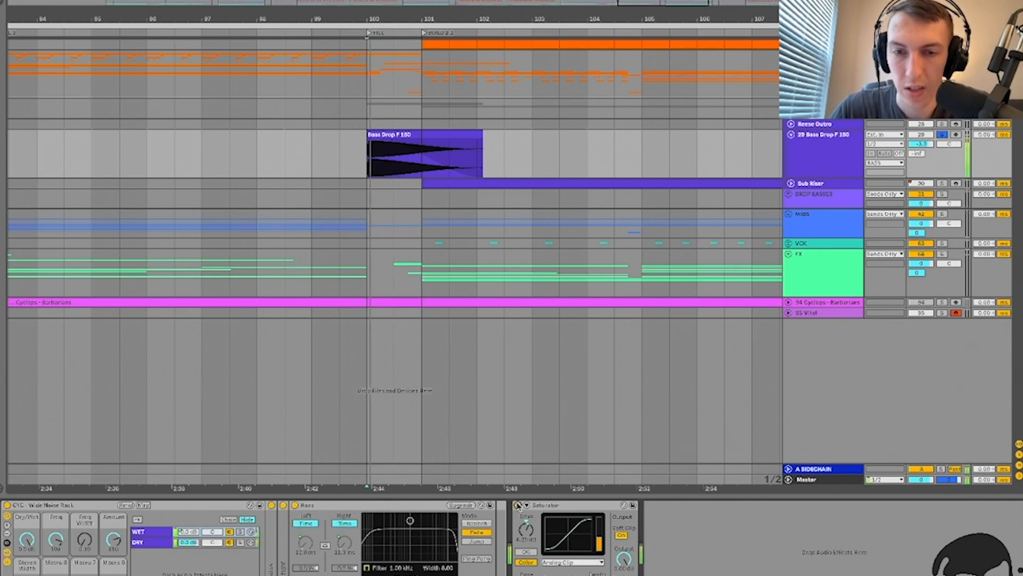
# Step: Hide the device view, unfold the Reese Outro track, and set the play position at bar 129
pyautogui.click(946, 135)
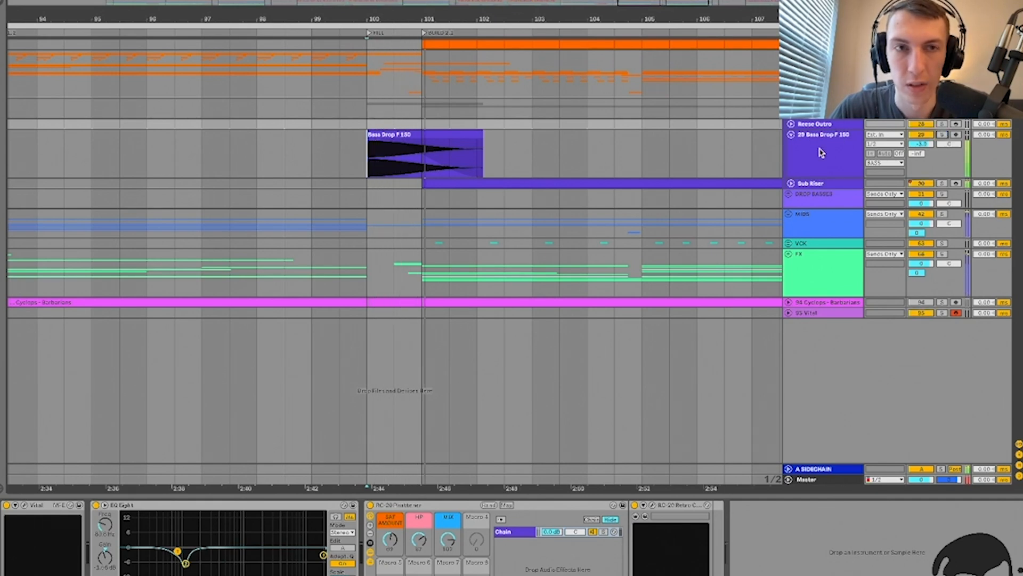
pyautogui.press('super+alt+l')
pyautogui.click(535, 152)
pyautogui.scroll(-5, 535, 152)
pyautogui.hscroll(8, 536, 153)
pyautogui.click(790, 124)
pyautogui.click(502, 143)
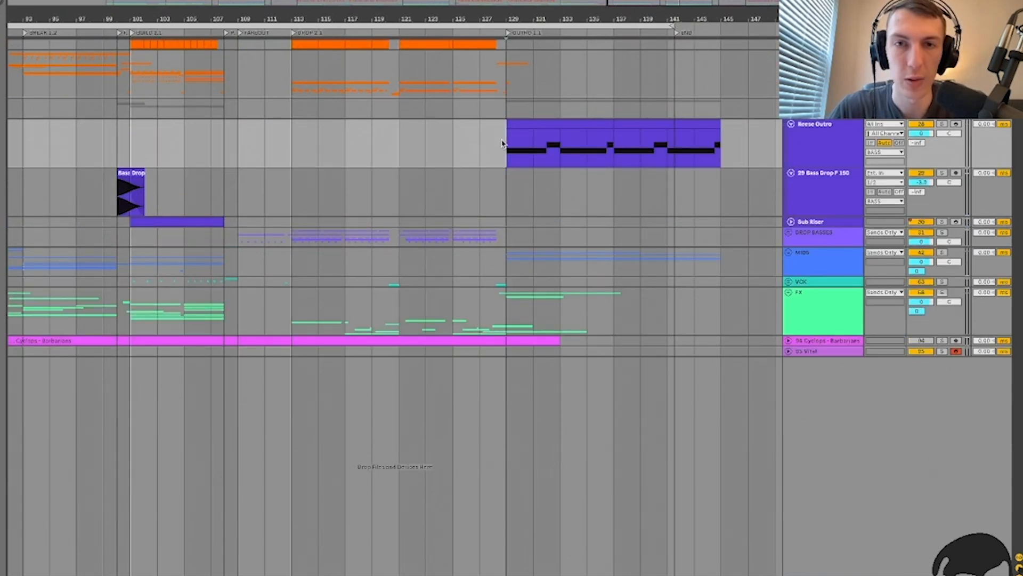
# Step: Solo Reese Outro, play from bar 129, and open its Vital synth editor
pyautogui.scroll(5, 503, 143)
pyautogui.hscroll(4, 503, 143)
pyautogui.press('space')
pyautogui.press('space')
pyautogui.press('space')
pyautogui.click(942, 124)
pyautogui.press('space')
pyautogui.press('space')
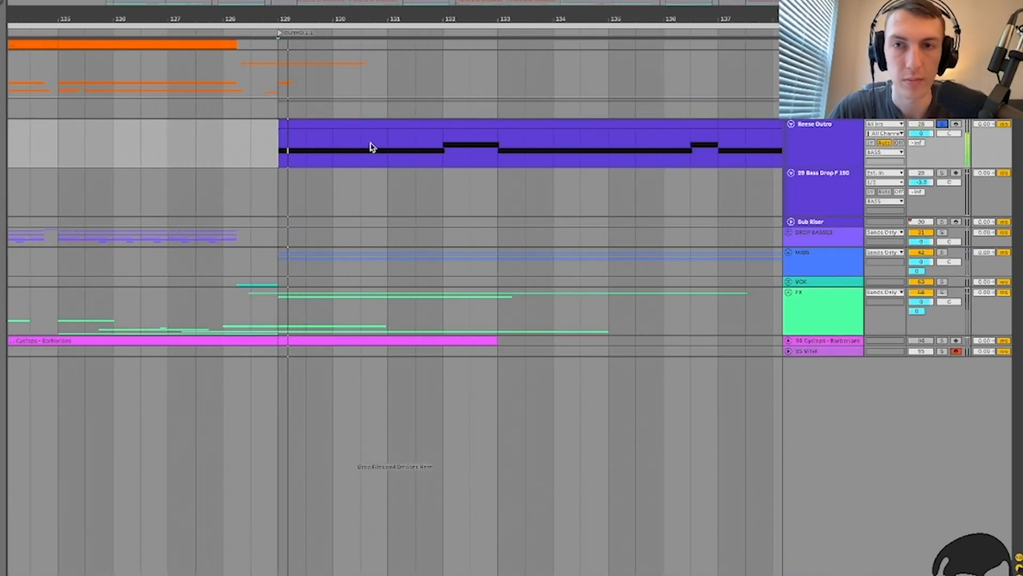
pyautogui.doubleClick(818, 153)
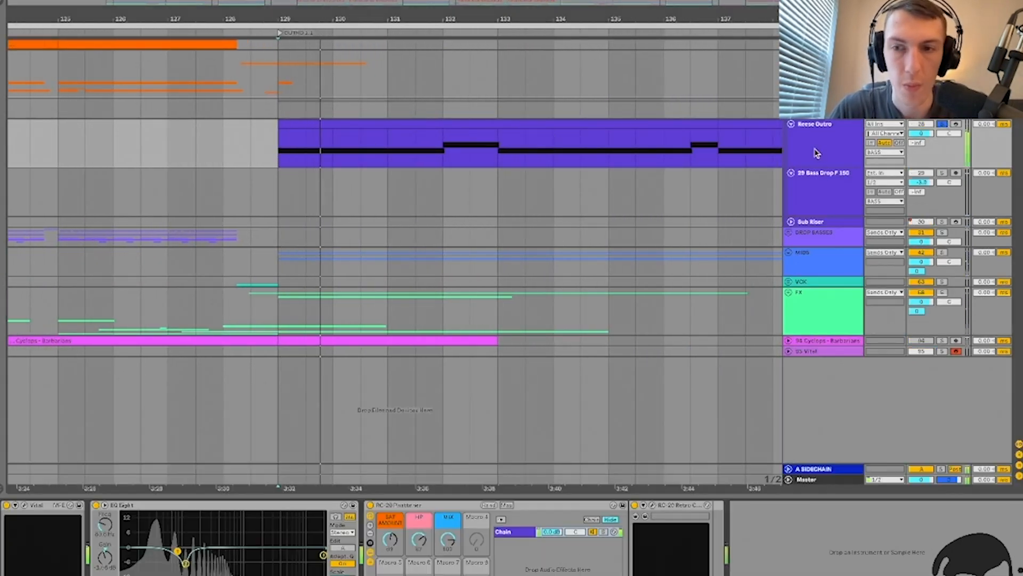
pyautogui.click(368, 505)
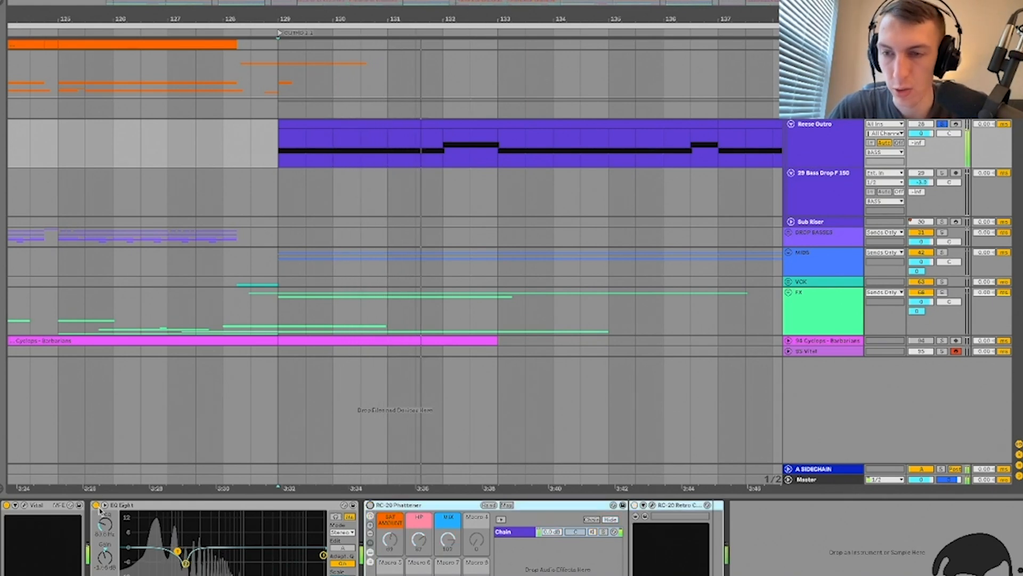
pyautogui.click(24, 505)
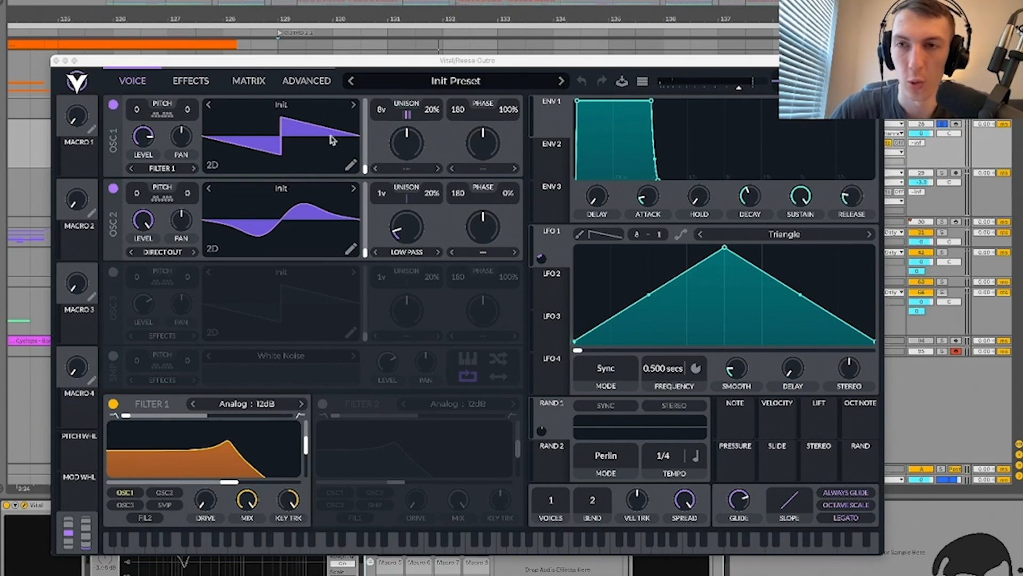
# Step: Compare the oscillators, lower OSC 2 spectral morph to about 1.35%, and leave OSC 2 muted
pyautogui.click(112, 191)
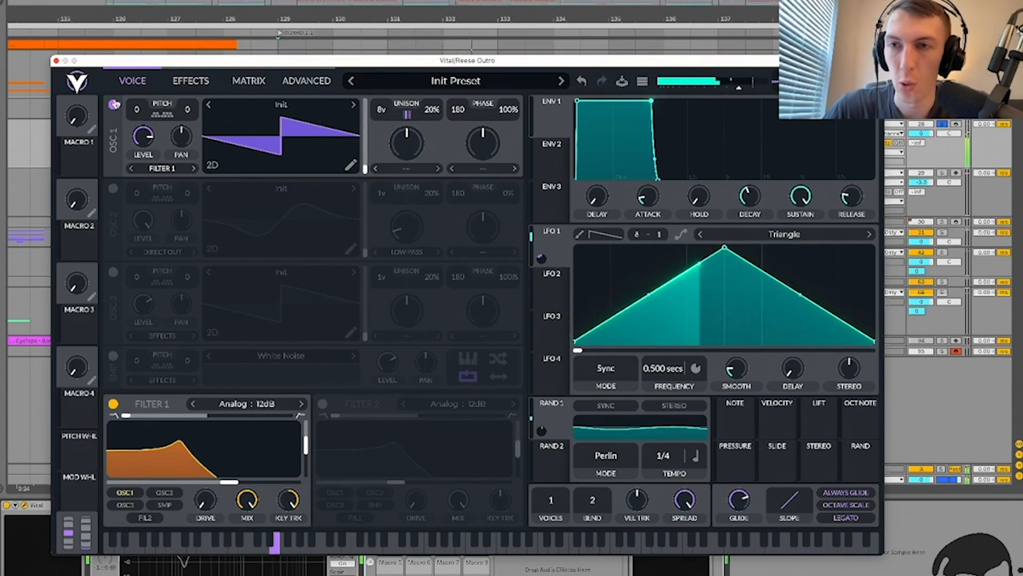
pyautogui.click(113, 104)
pyautogui.click(113, 189)
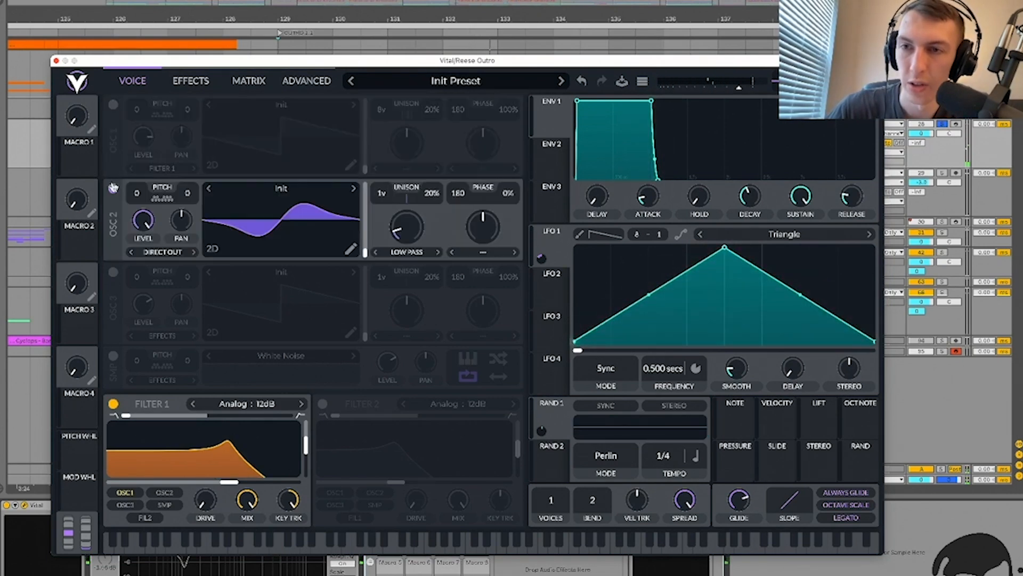
pyautogui.moveTo(397, 233); pyautogui.dragTo(406, 310)
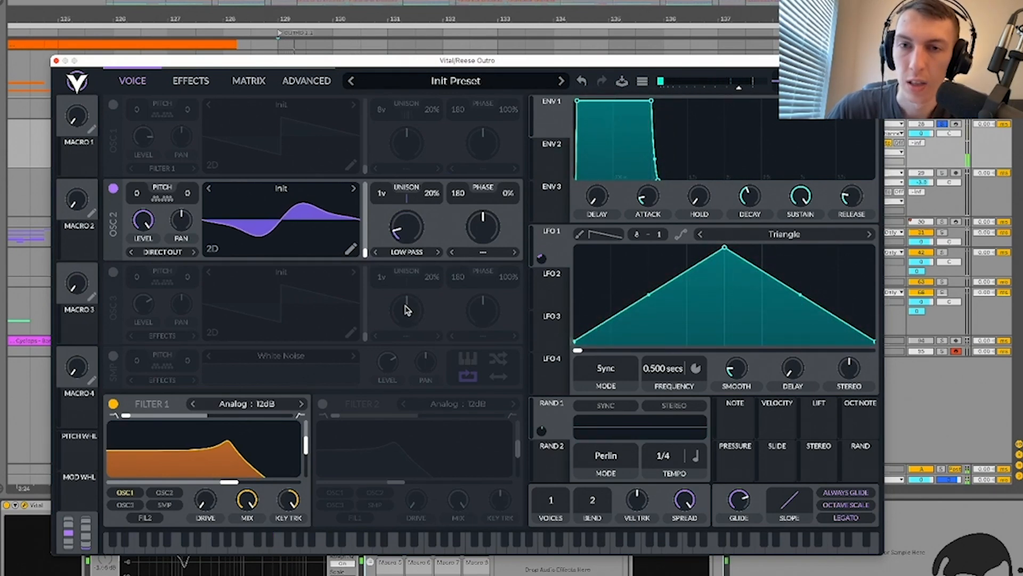
pyautogui.click(114, 105)
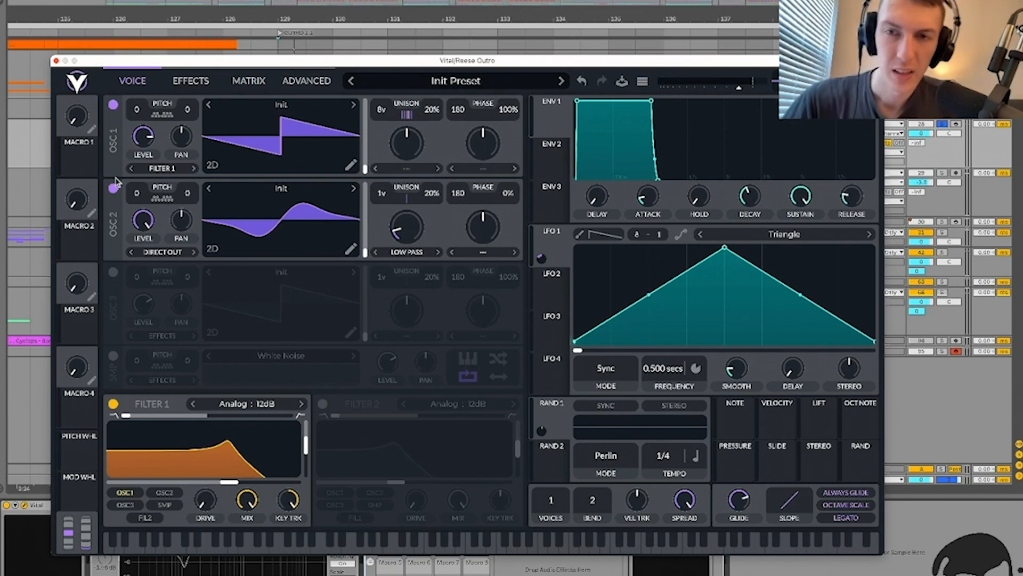
pyautogui.click(113, 189)
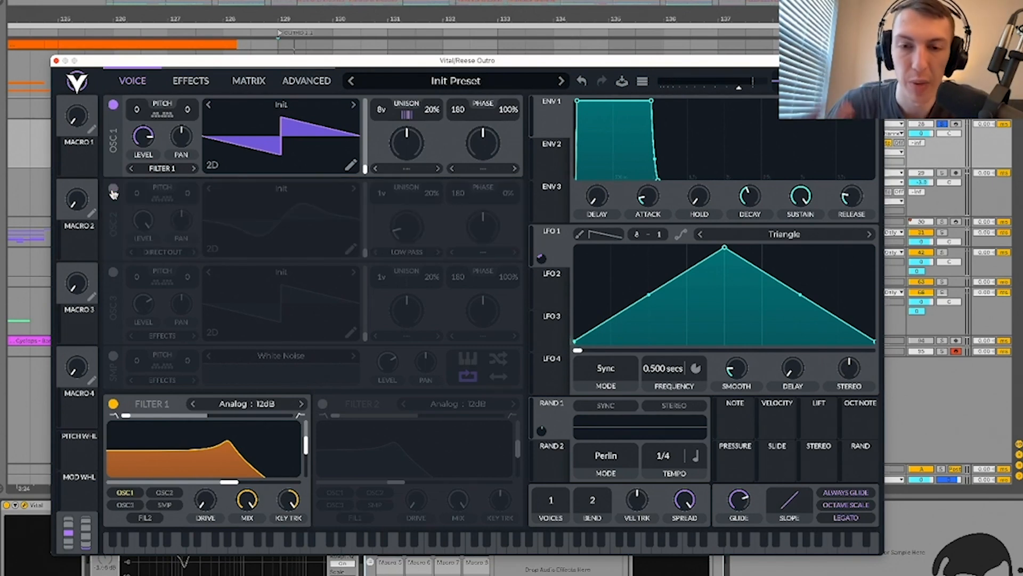
# Step: Disable Vital's Equalizer effect during playback, then close the Vital editor
pyautogui.moveTo(135, 57); pyautogui.dragTo(127, 20)
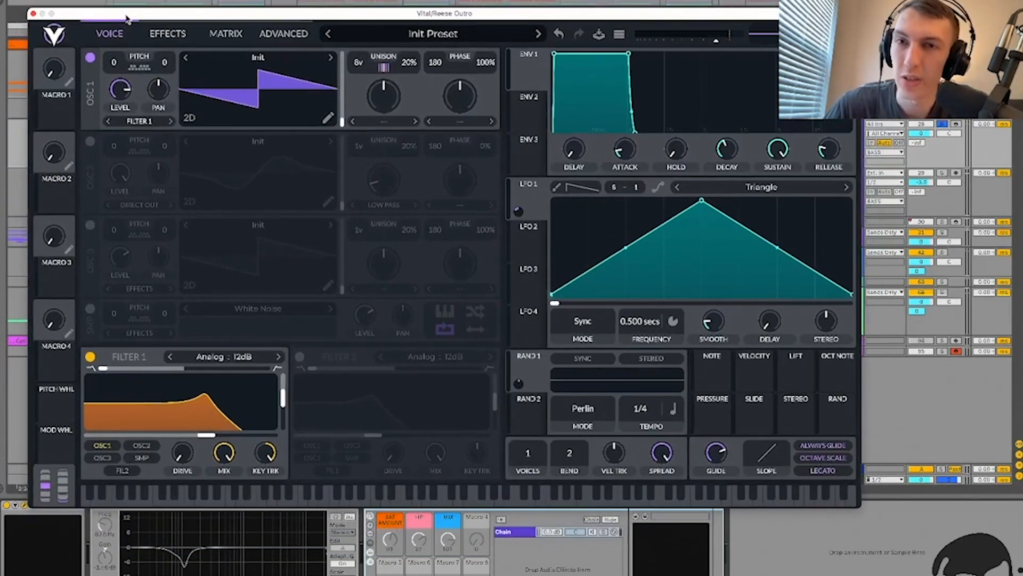
pyautogui.press('space')
pyautogui.moveTo(602, 13); pyautogui.dragTo(627, 40)
pyautogui.click(187, 57)
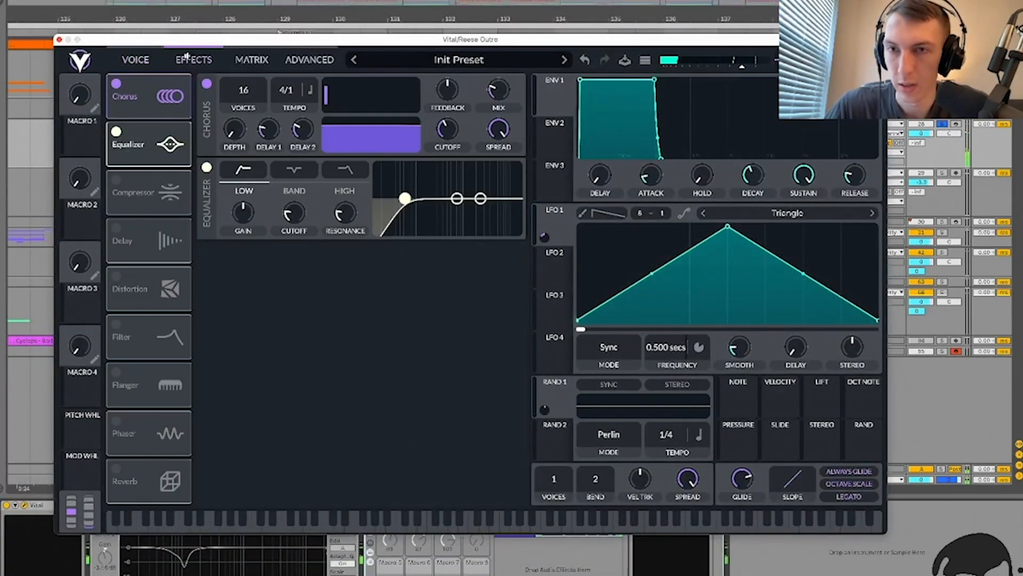
pyautogui.click(115, 132)
pyautogui.click(135, 59)
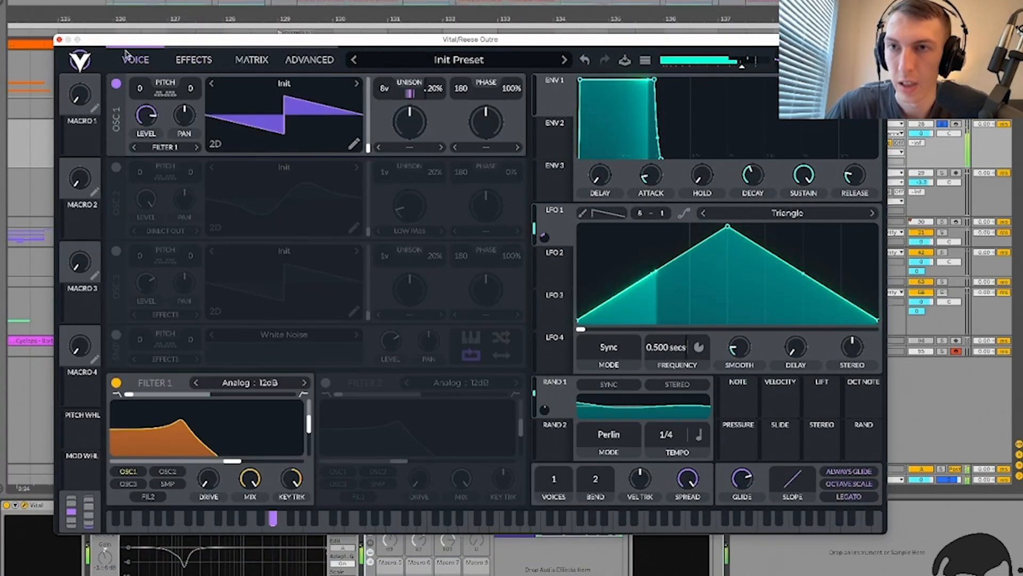
pyautogui.click(59, 40)
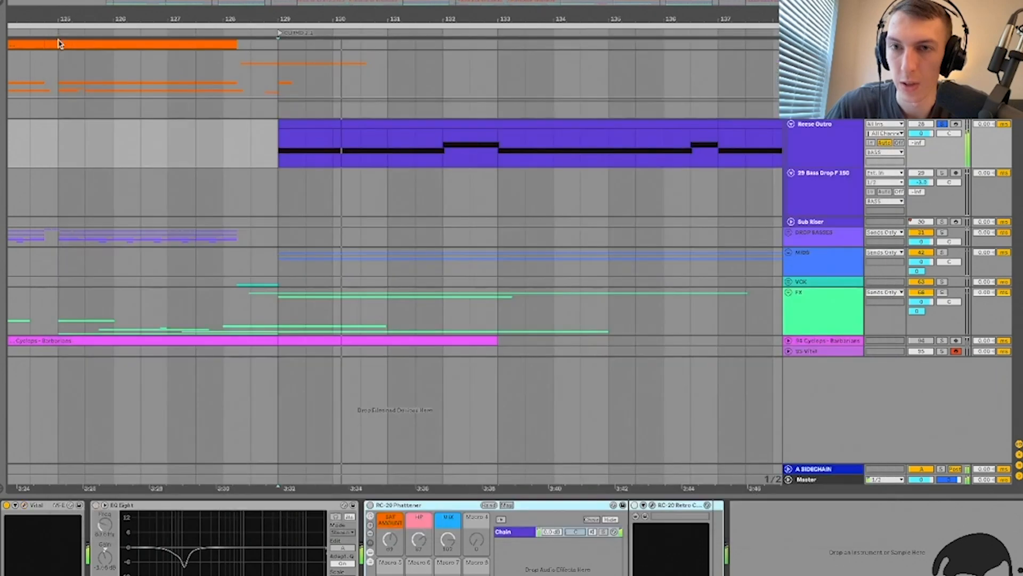
# Step: Open the Reese Outro track's Vital editor and toggle oscillator 2 on, then mute it
pyautogui.click(825, 480)
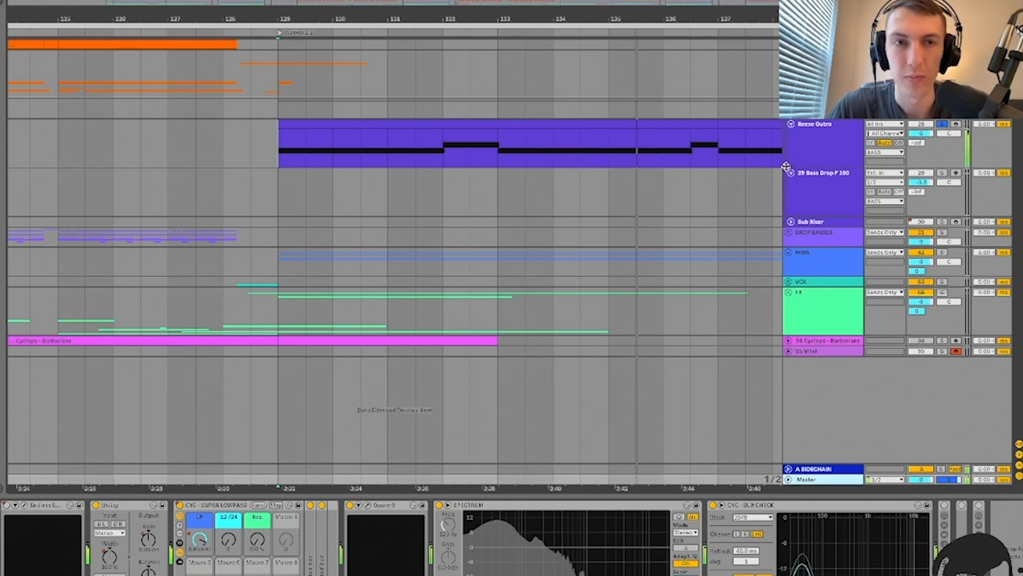
pyautogui.click(772, 122)
pyautogui.click(25, 505)
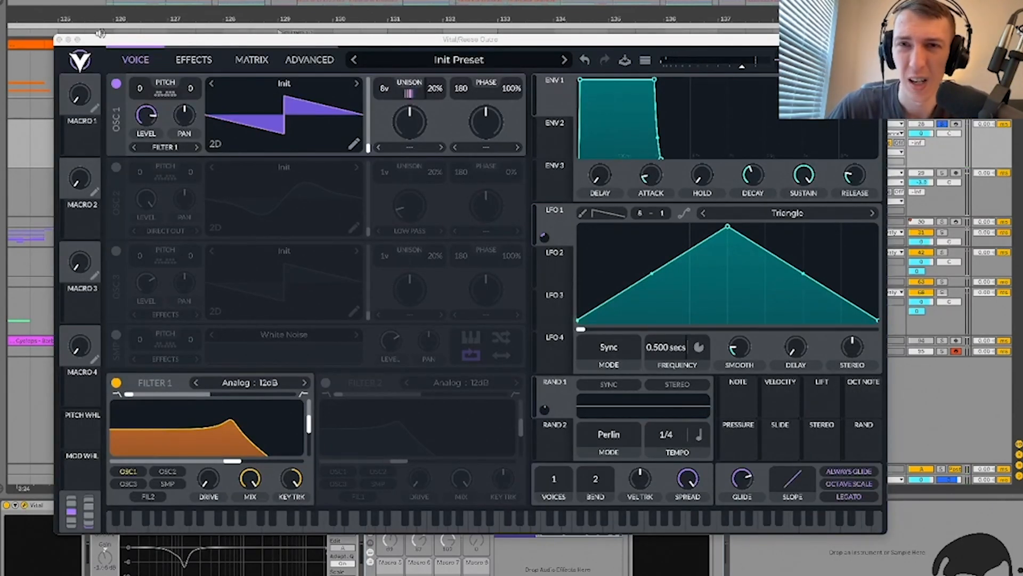
pyautogui.click(116, 168)
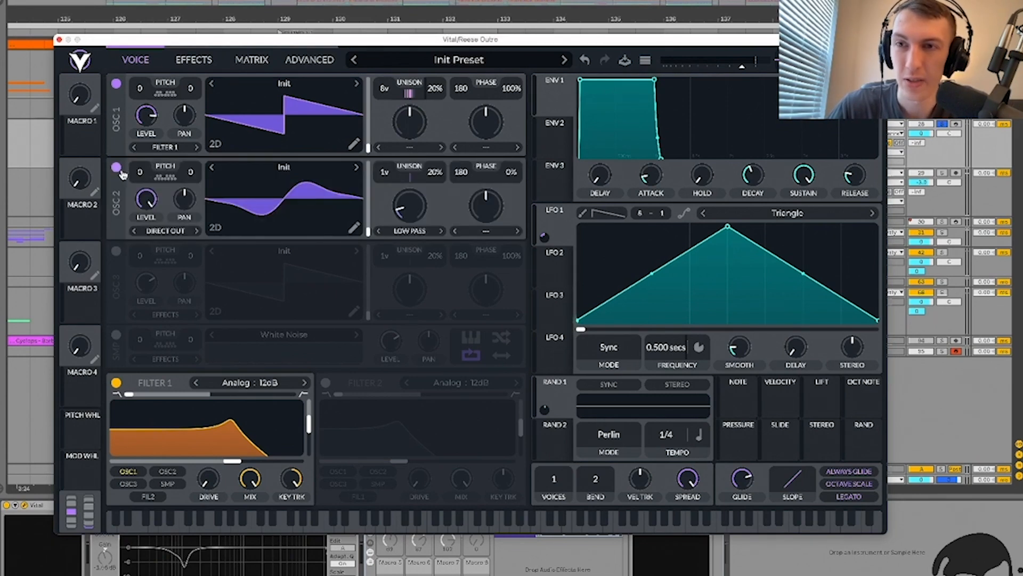
pyautogui.click(117, 169)
# Step: Switch on Vital's Equalizer effect, re-enable oscillator 2, and play the outro
pyautogui.click(184, 59)
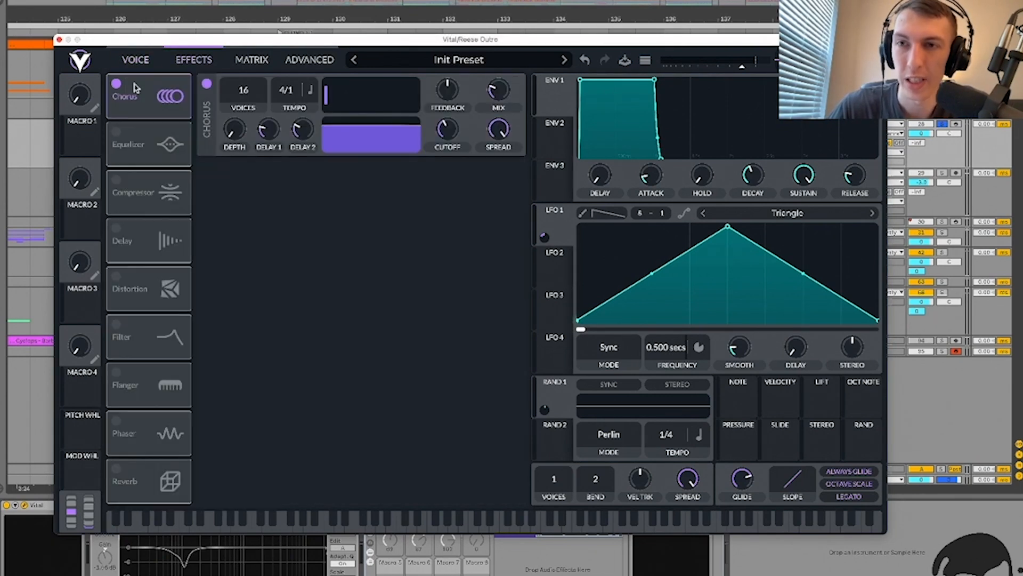
pyautogui.click(114, 132)
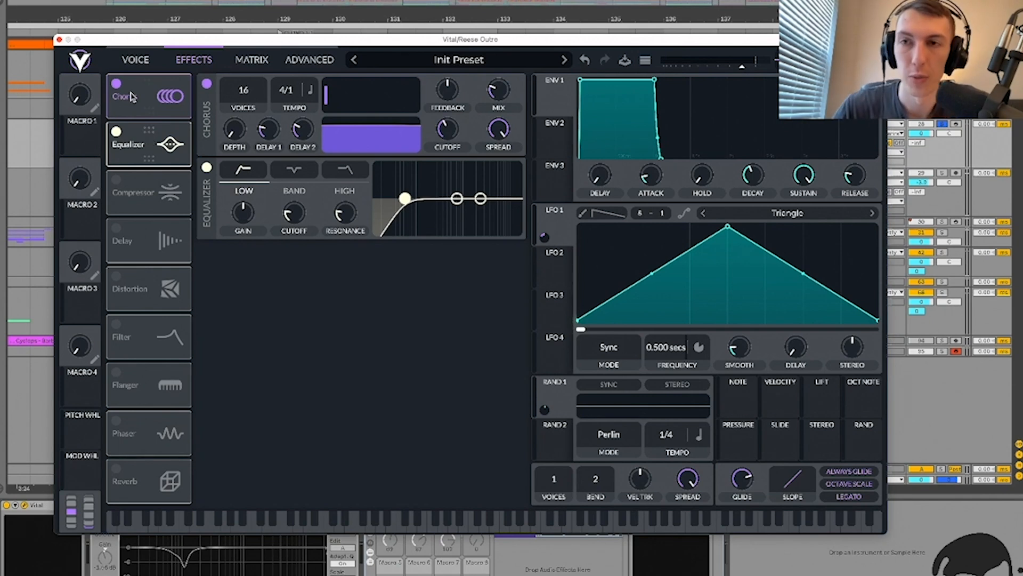
pyautogui.click(136, 57)
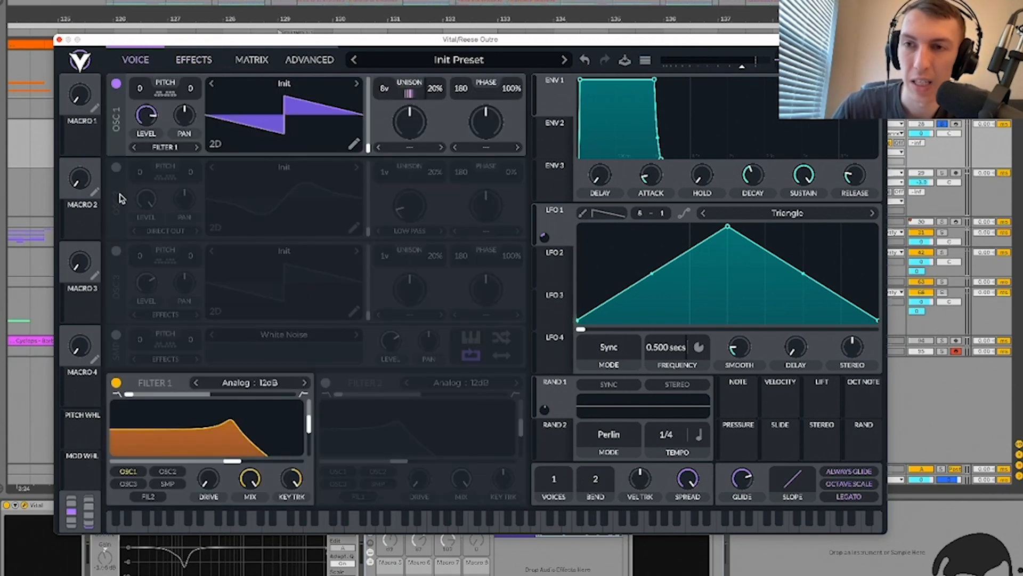
pyautogui.click(115, 167)
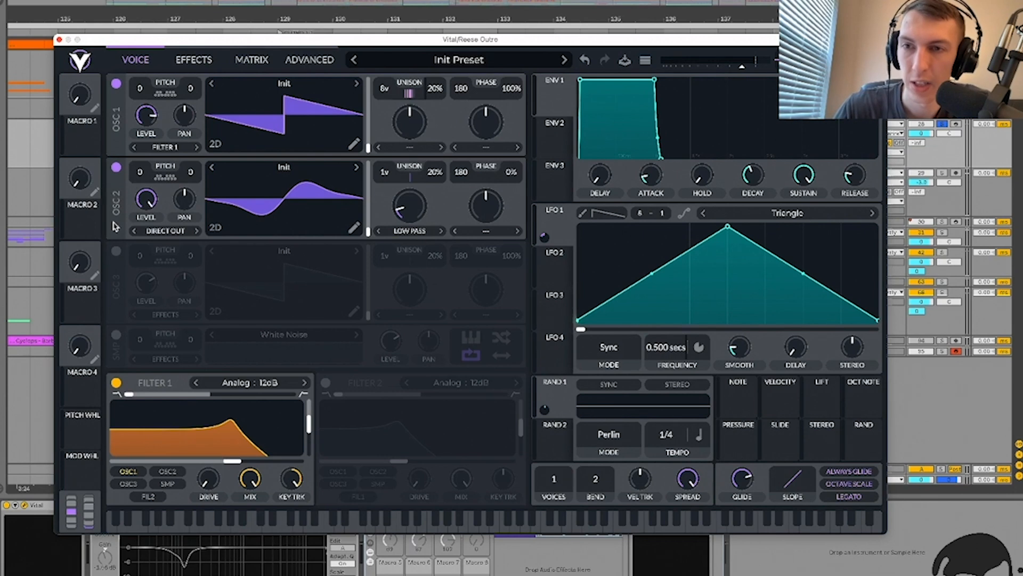
pyautogui.press('space')
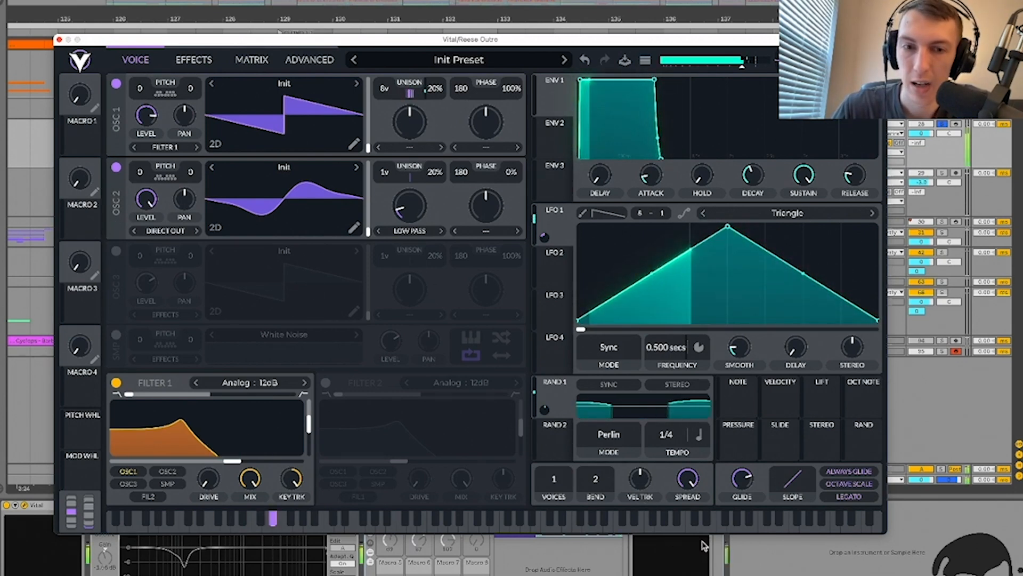
pyautogui.moveTo(642, 41); pyautogui.dragTo(518, 23)
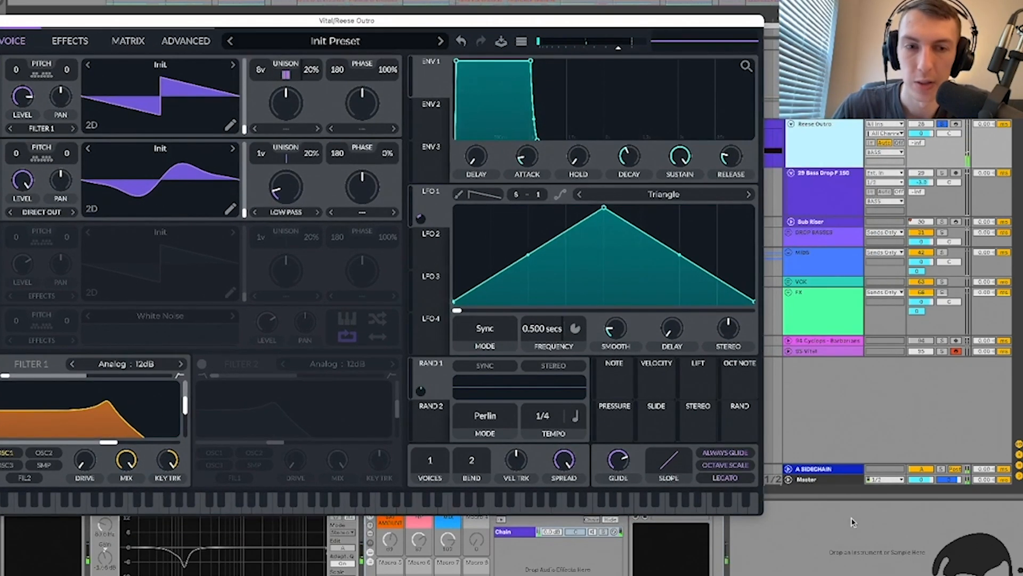
pyautogui.press('space')
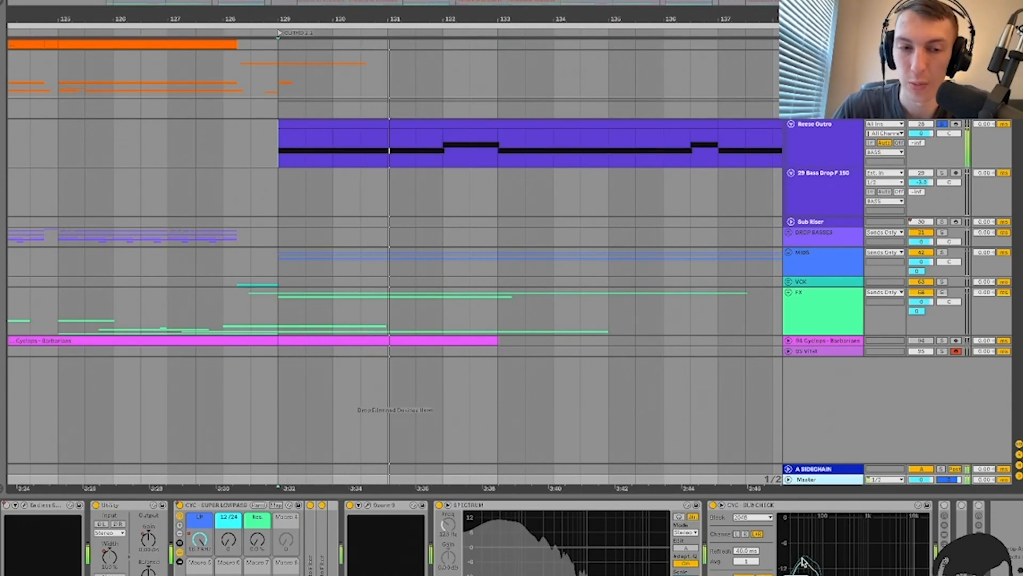
# Step: Reopen Reese Outro's Vital, keep oscillator 2 on Direct Out, and show its effects chain
pyautogui.click(815, 139)
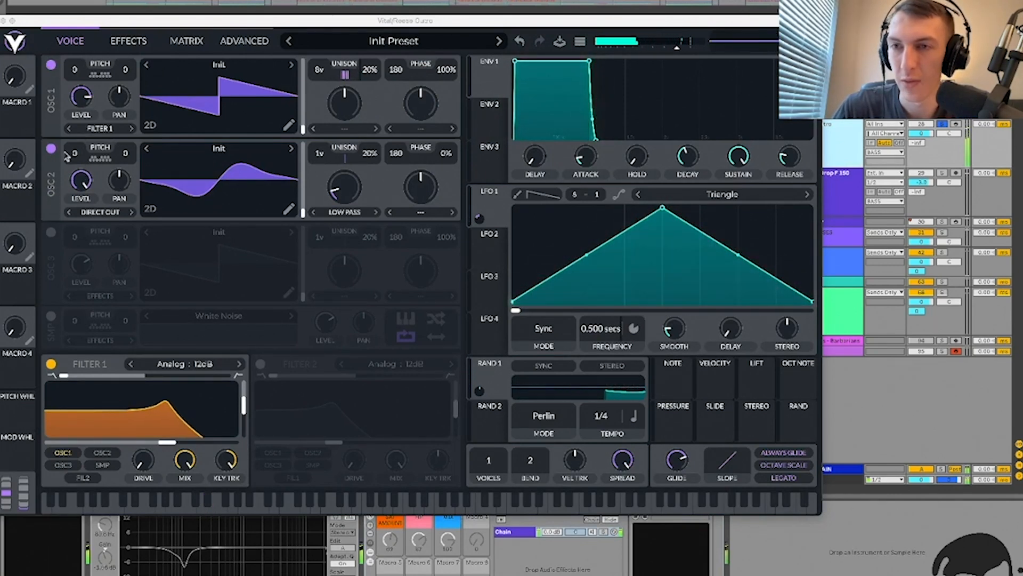
pyautogui.click(106, 213)
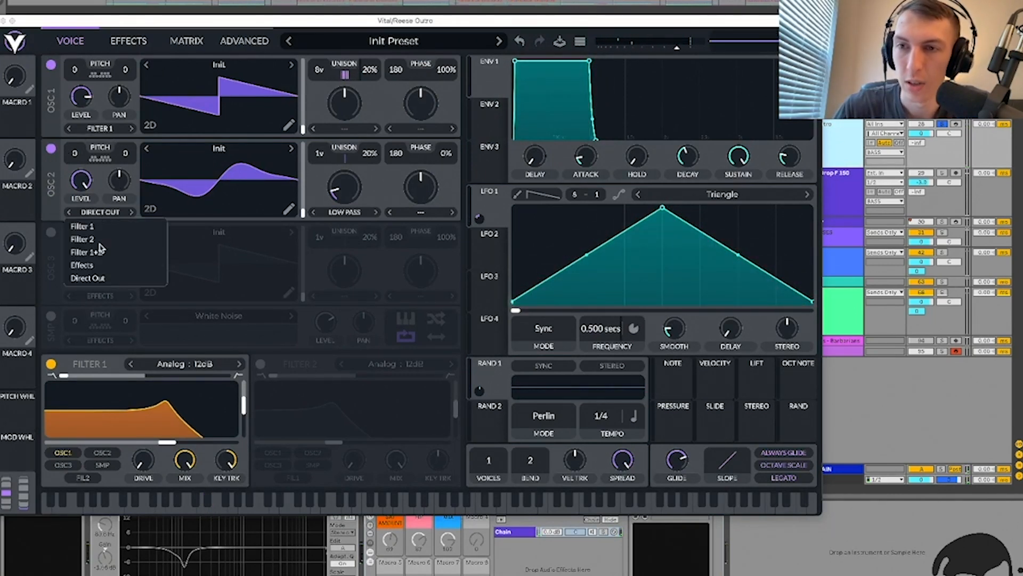
pyautogui.click(60, 214)
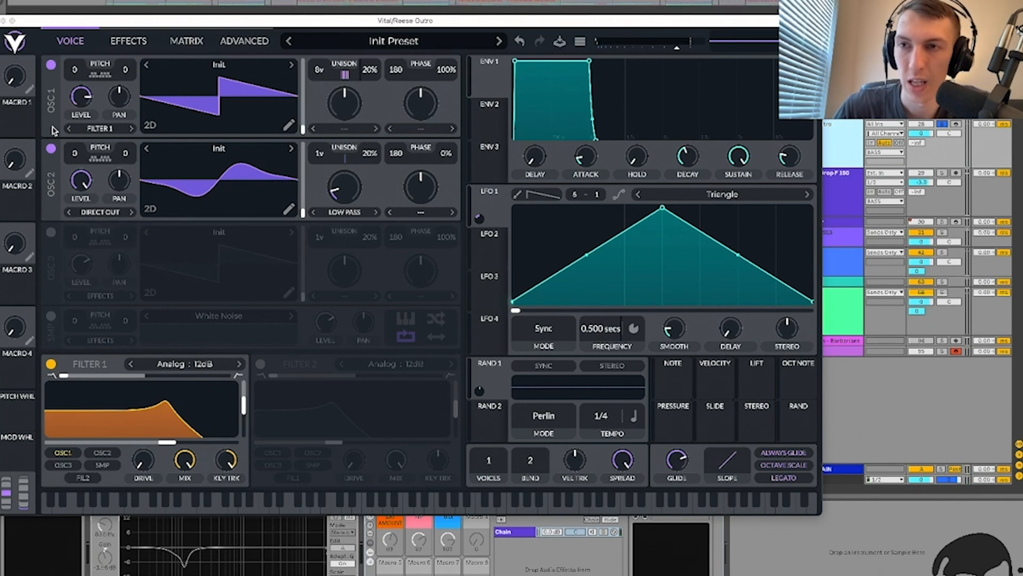
pyautogui.click(129, 41)
pyautogui.moveTo(123, 22); pyautogui.dragTo(303, 22)
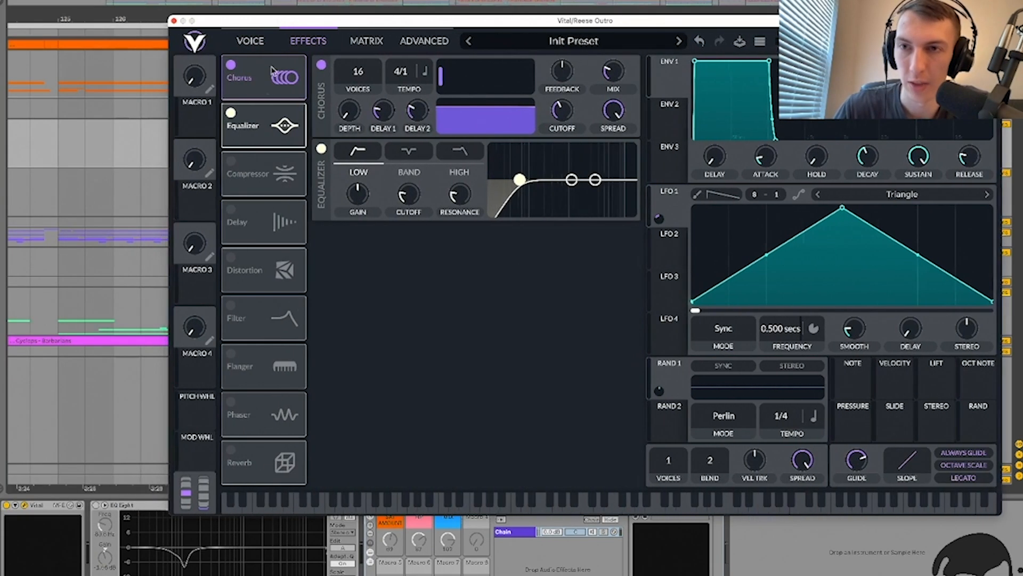
# Step: A/B Vital's Equalizer and Chorus effects, leave both on, and close Vital
pyautogui.click(229, 113)
pyautogui.click(231, 65)
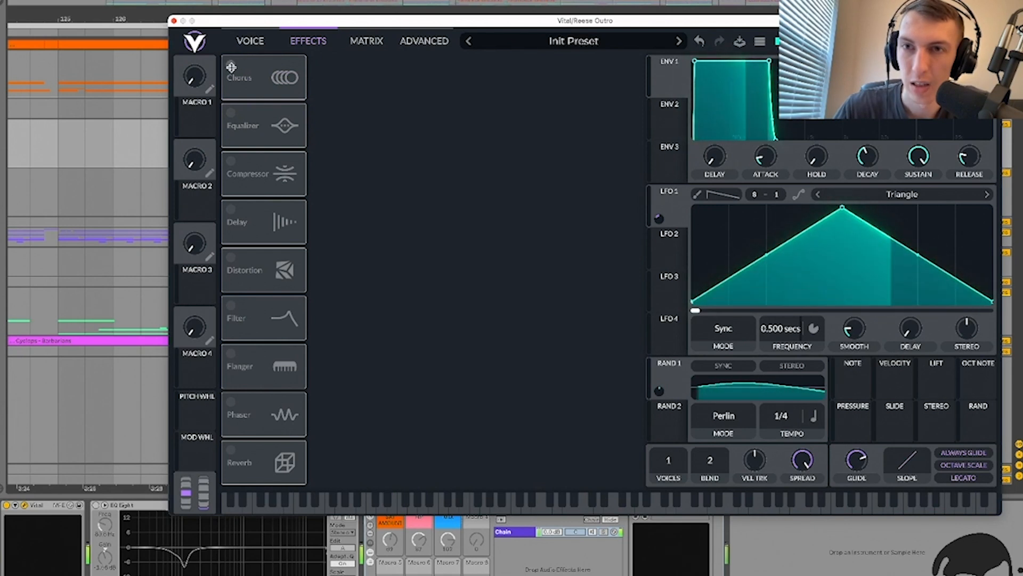
pyautogui.click(231, 65)
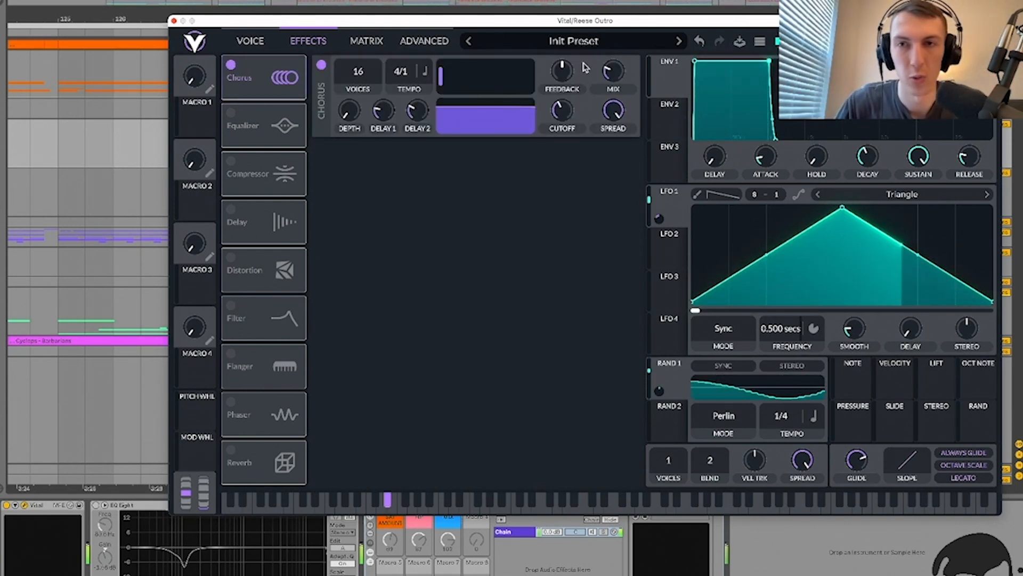
pyautogui.click(231, 113)
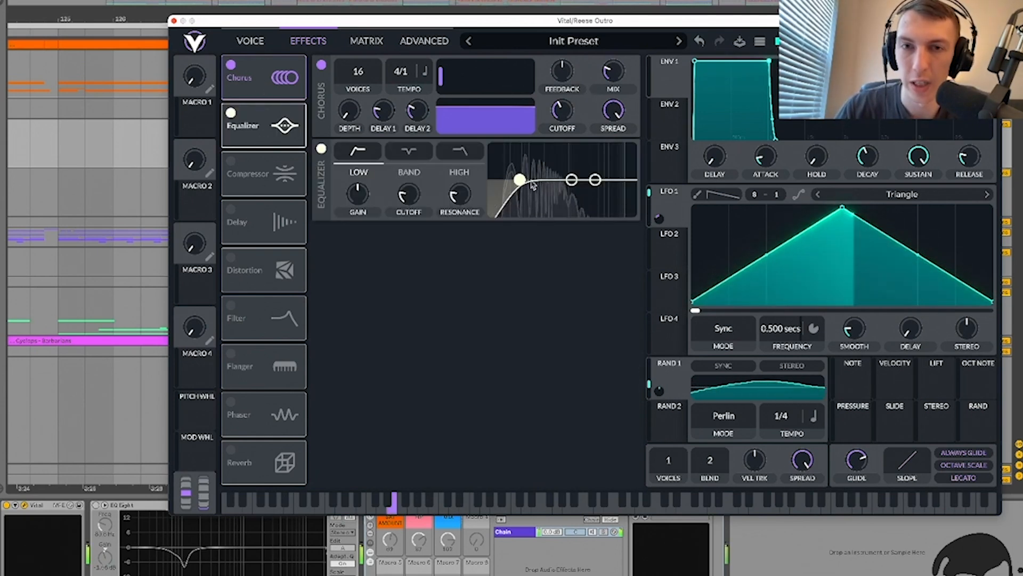
pyautogui.click(174, 22)
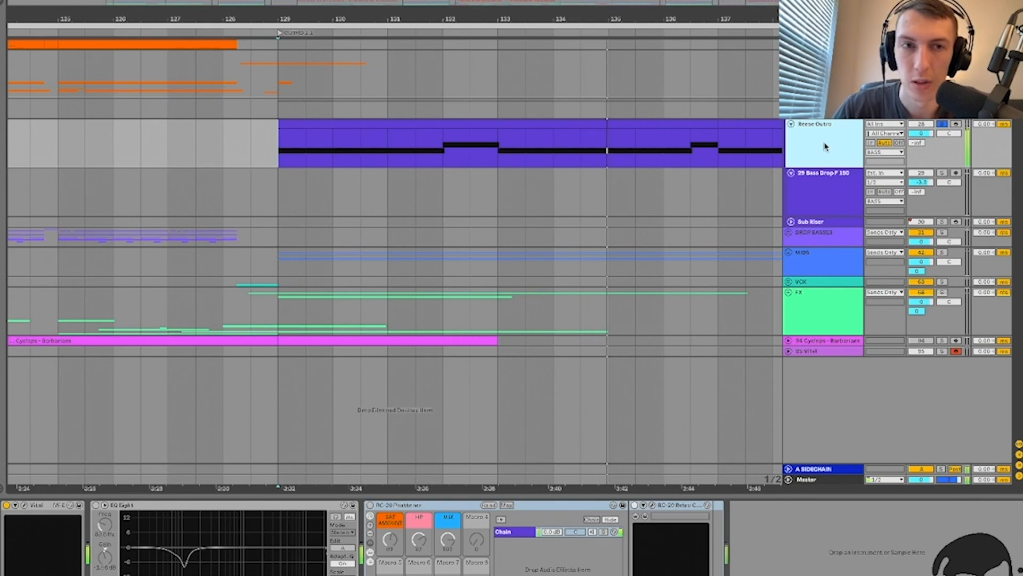
# Step: Delete EQ Eight from Reese Outro's chain and compare the RC-20 rack bypassed versus on
pyautogui.click(96, 506)
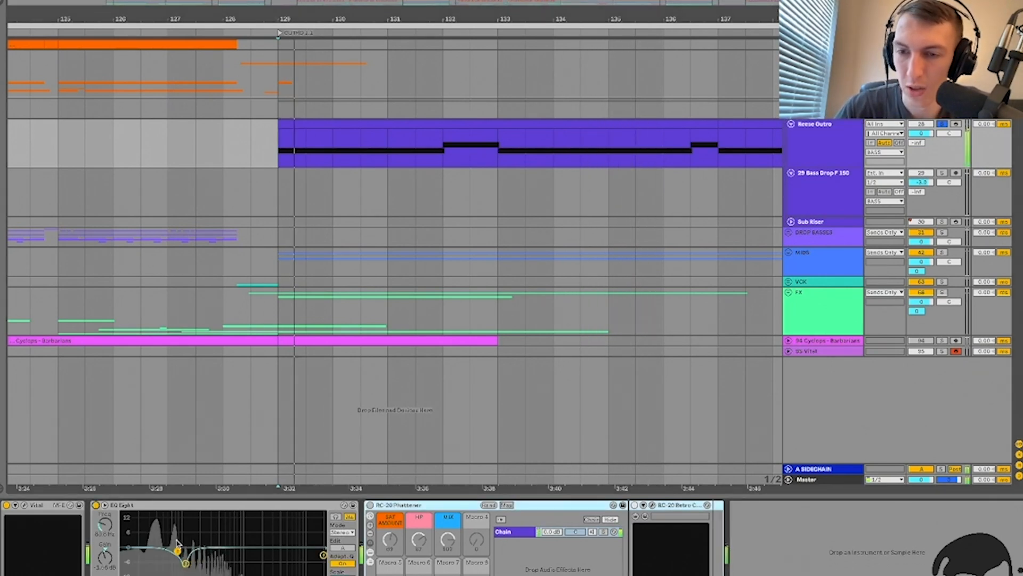
pyautogui.click(128, 505)
pyautogui.press('Delete')
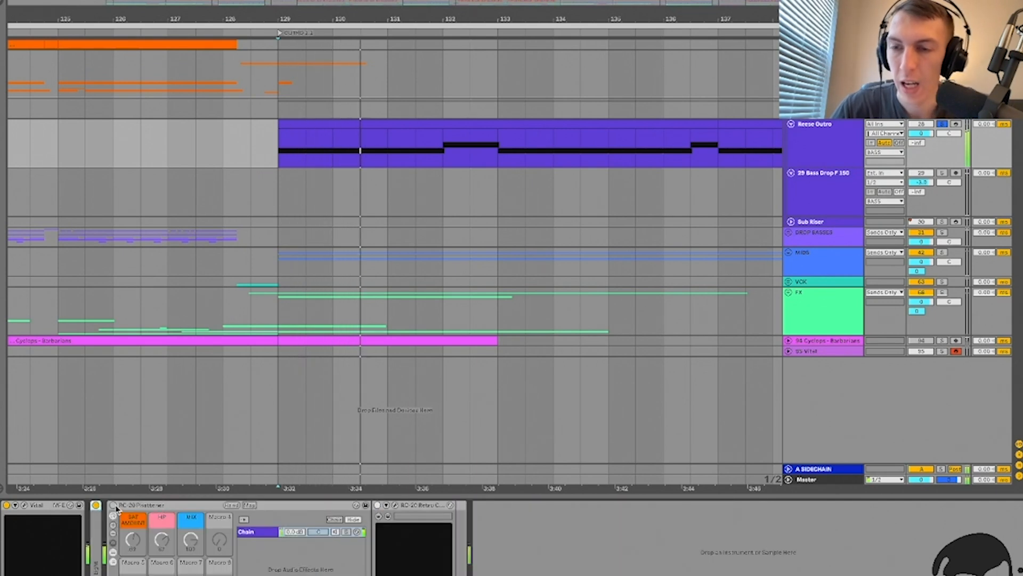
pyautogui.press('space')
pyautogui.press('space')
pyautogui.click(113, 506)
pyautogui.click(113, 505)
pyautogui.click(113, 505)
pyautogui.click(113, 505)
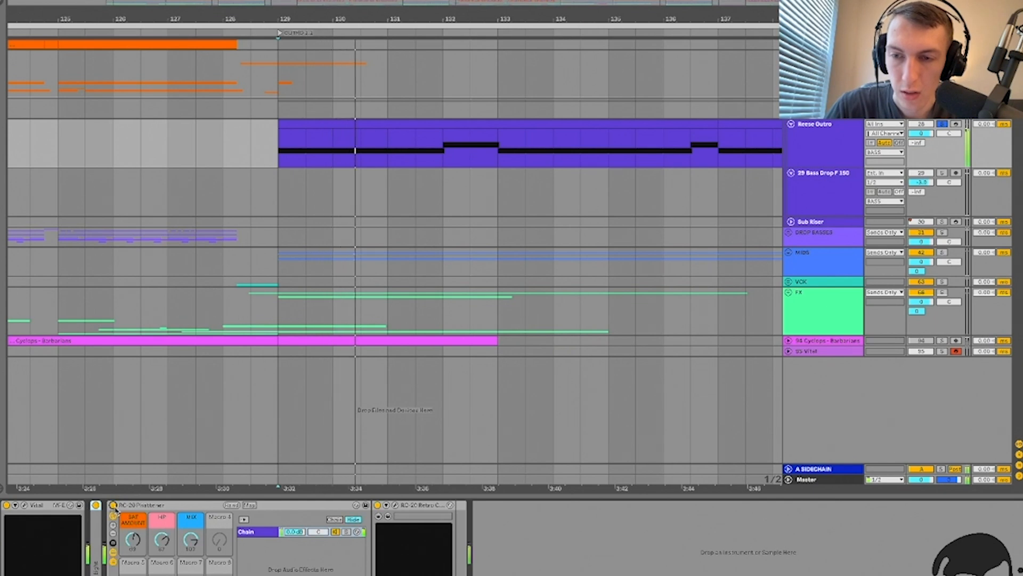
pyautogui.press('space')
pyautogui.press('space')
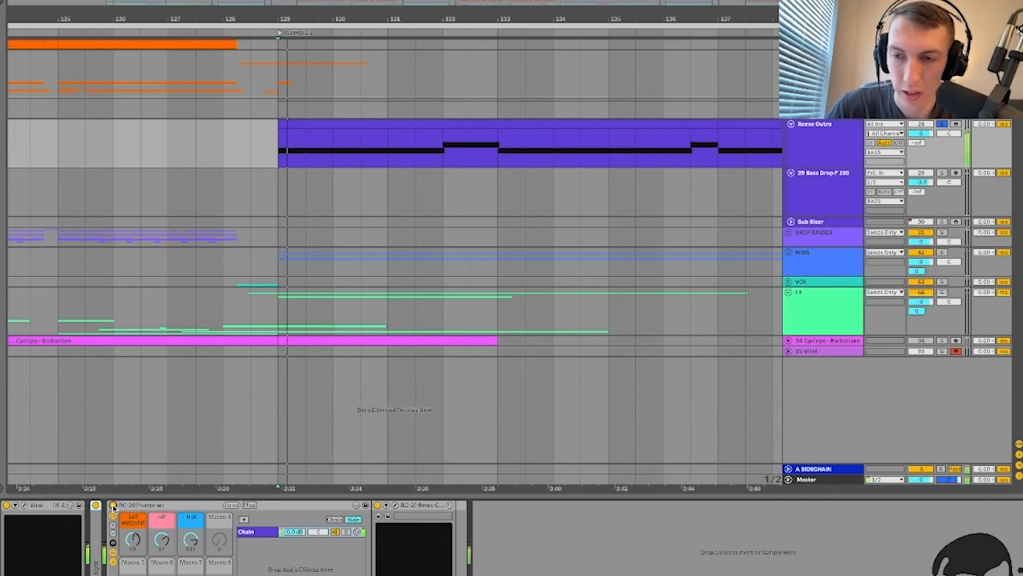
# Step: Hide the device view, zoom out the arrangement, and fold the bass group
pyautogui.hotkey('ctrl', 'alt', 'l')
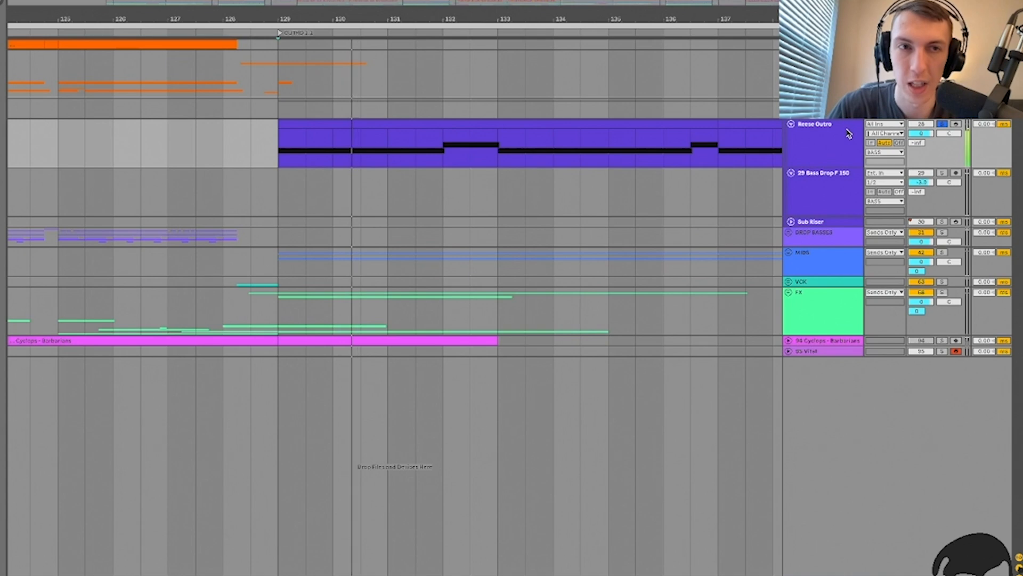
pyautogui.click(633, 173)
pyautogui.press('-')
pyautogui.press('-')
pyautogui.press('-')
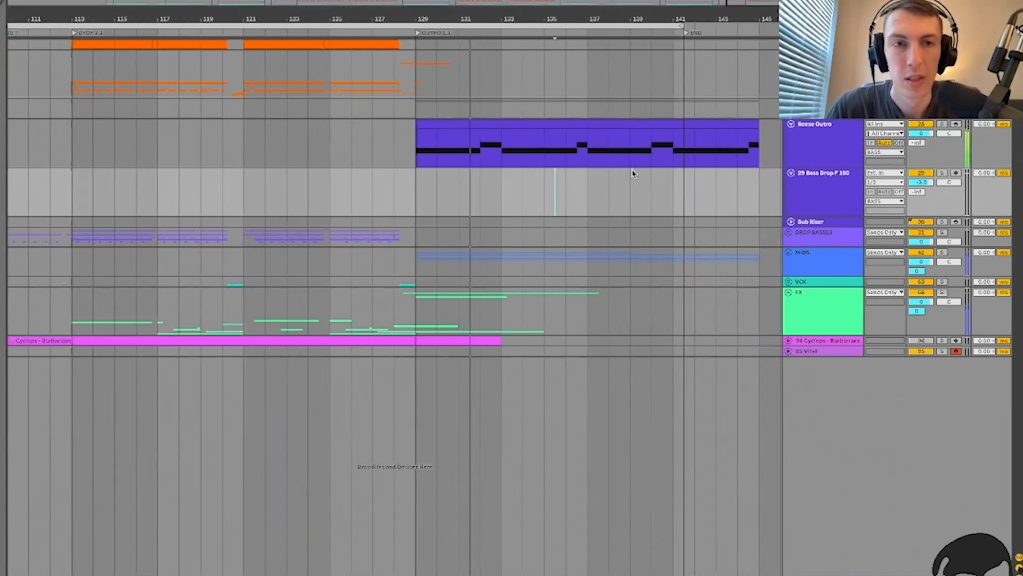
pyautogui.press('space')
pyautogui.press('Up')
pyautogui.press('Up')
pyautogui.press('u')
pyautogui.click(530, 126)
pyautogui.press('-')
pyautogui.press('-')
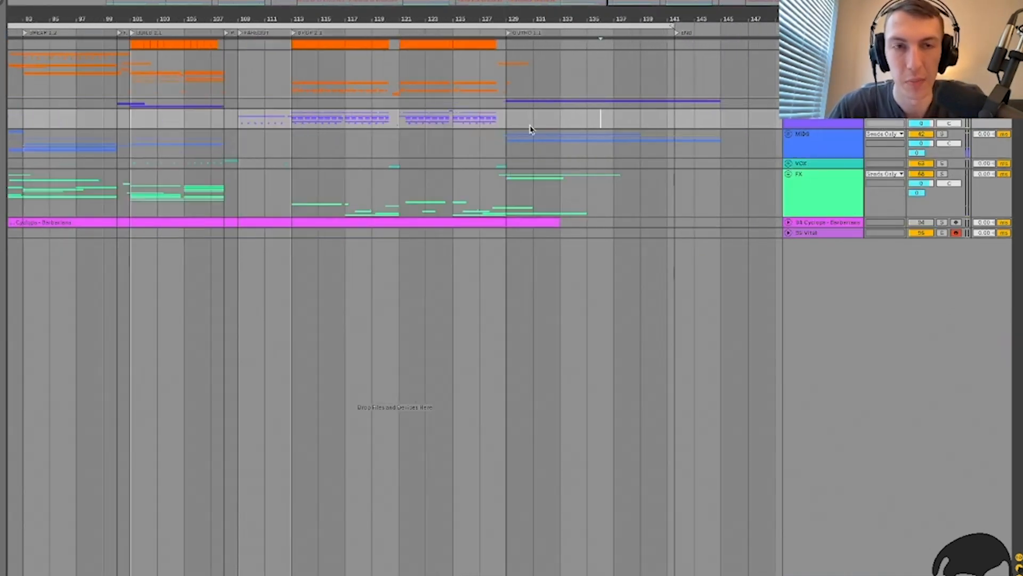
# Step: Unfold the MIDS group, zoom in on the intro, and play from bar 17
pyautogui.click(843, 140)
pyautogui.press('u')
pyautogui.scroll(-5, 263, 118)
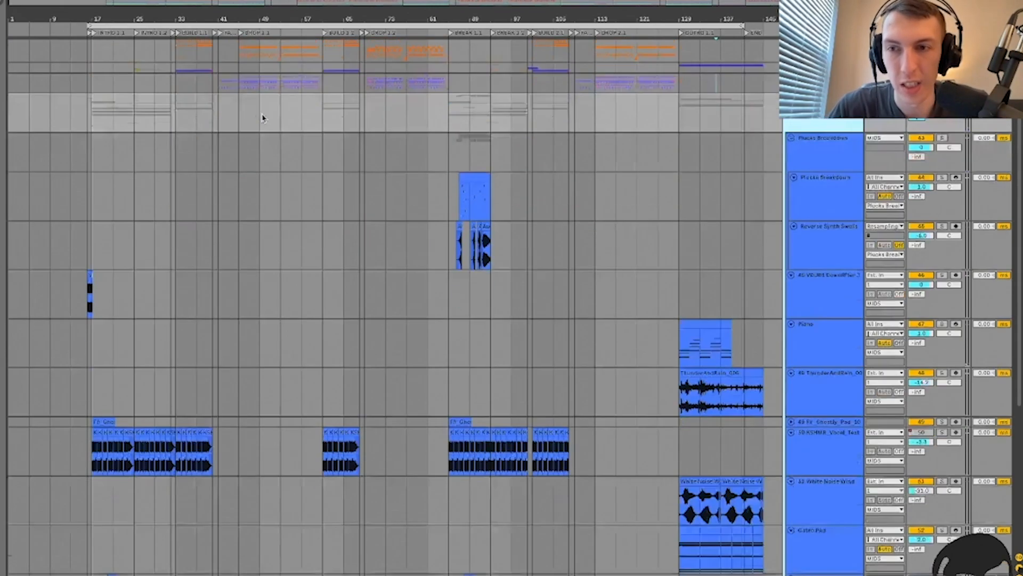
pyautogui.click(109, 219)
pyautogui.press('+')
pyautogui.press('+')
pyautogui.press('+')
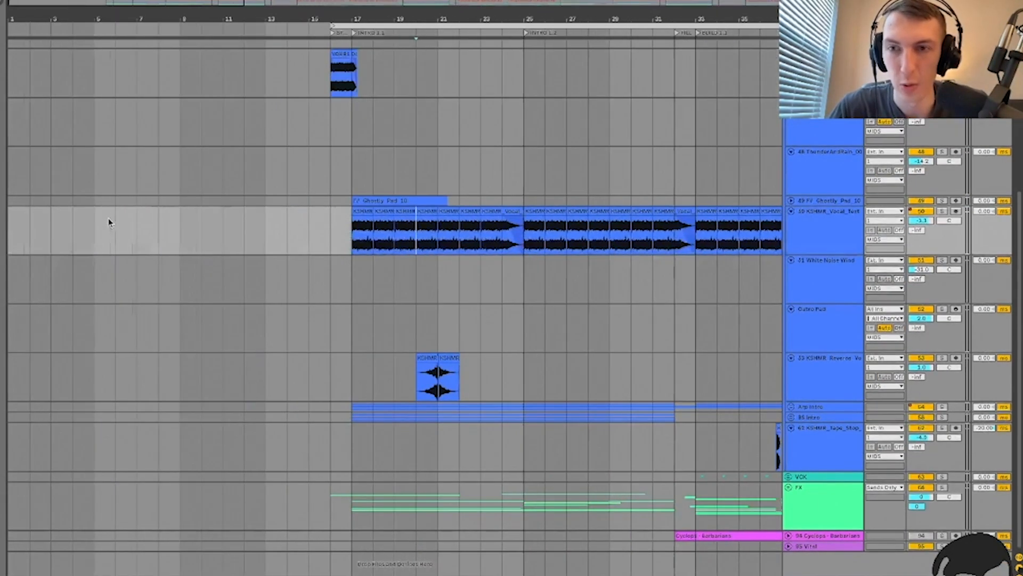
pyautogui.press('+')
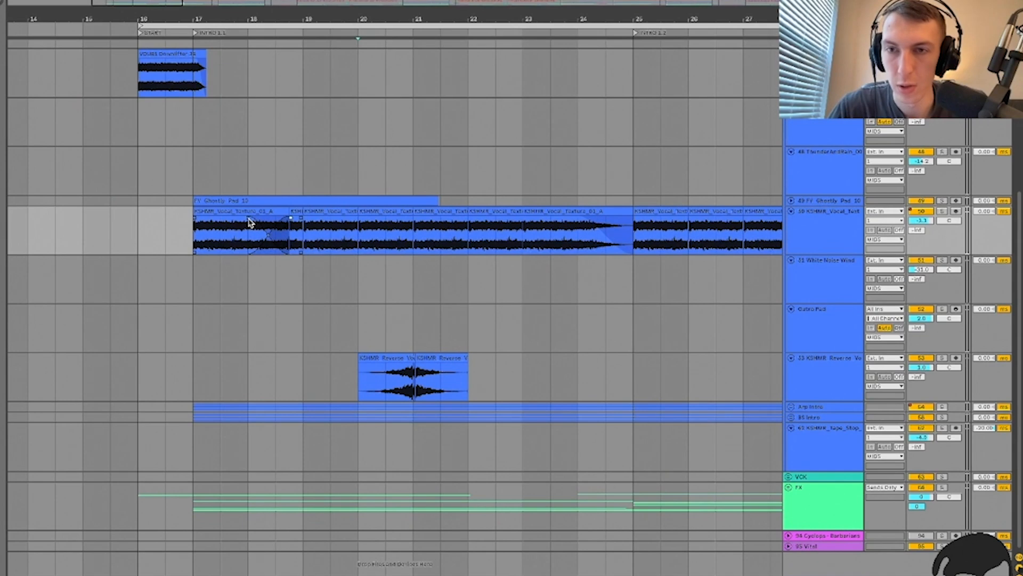
pyautogui.click(194, 372)
pyautogui.press('+')
pyautogui.press('+')
pyautogui.press('space')
pyautogui.press('space')
pyautogui.press('space')
# Step: Solo the Arp Intro group, unfold it, and solo its Arp Intro child track
pyautogui.click(940, 408)
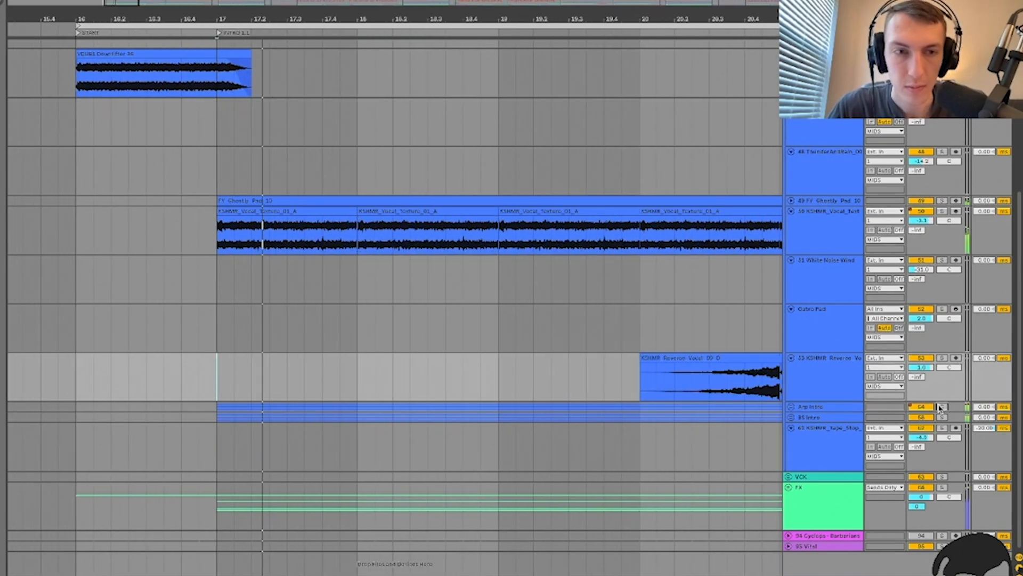
pyautogui.click(791, 406)
pyautogui.doubleClick(824, 410)
pyautogui.scroll(-2, 823, 410)
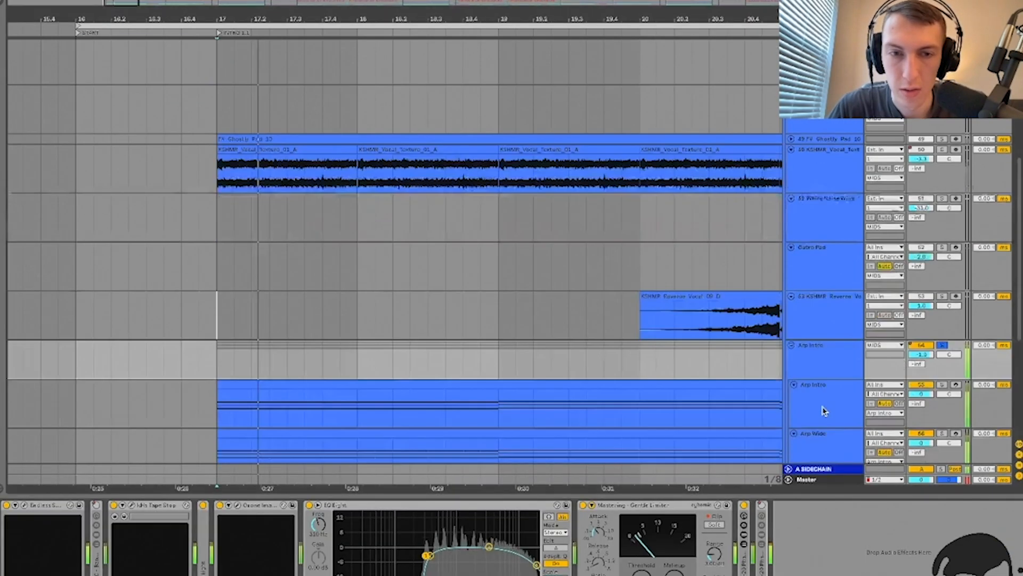
pyautogui.scroll(-7, 824, 405)
pyautogui.click(823, 166)
pyautogui.scroll(4, 823, 182)
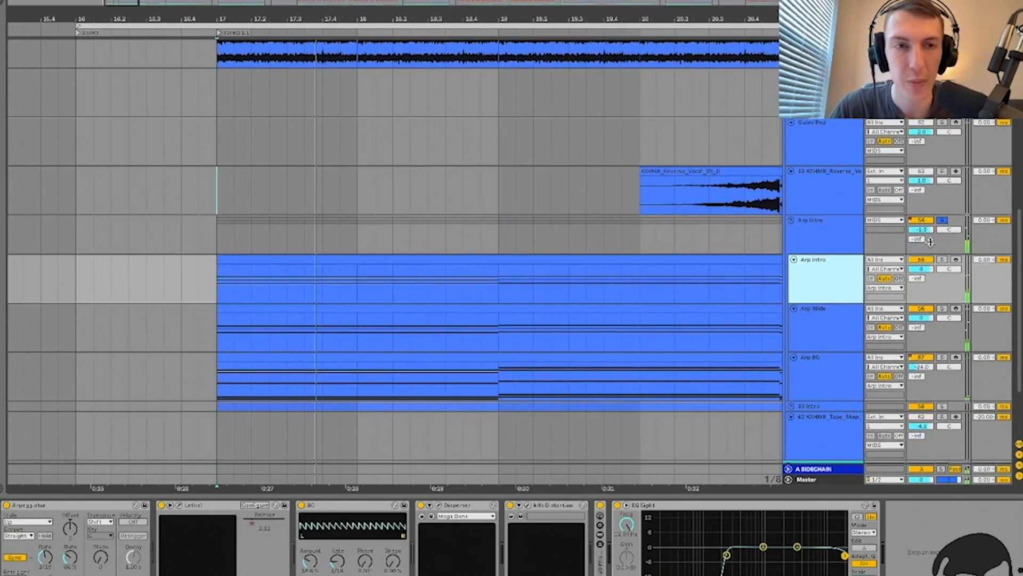
pyautogui.click(942, 260)
pyautogui.click(825, 238)
pyautogui.click(825, 280)
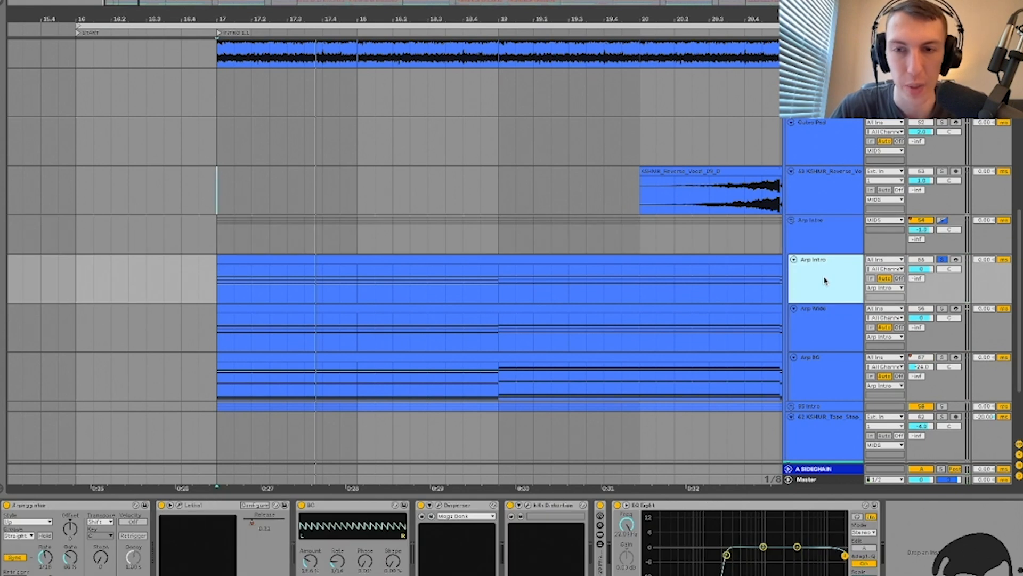
pyautogui.press('space')
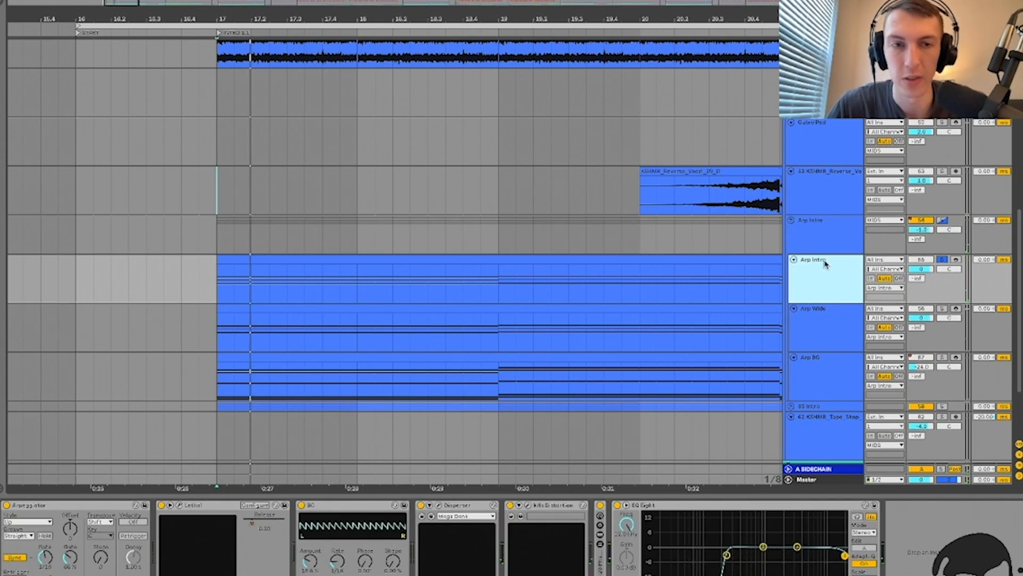
# Step: Audition Arp Wide and Arp BG solo, then return to soloing Arp Intro from bar 17
pyautogui.click(837, 311)
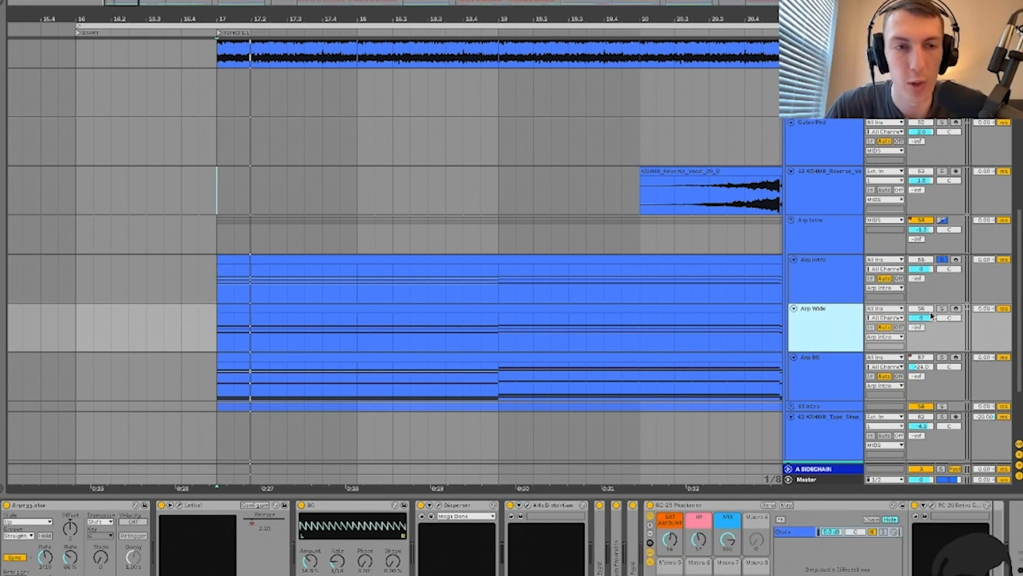
pyautogui.click(942, 309)
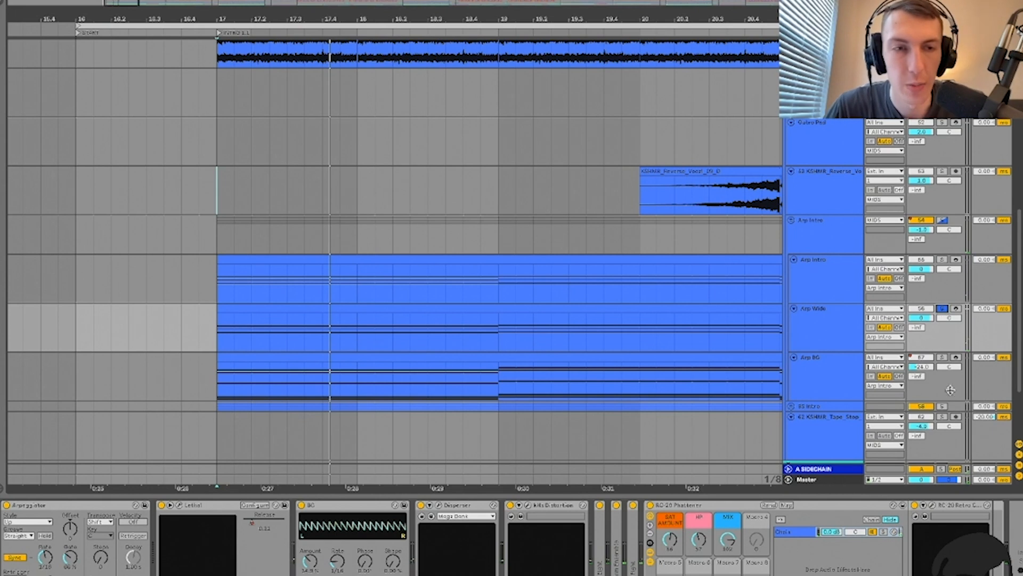
pyautogui.click(942, 358)
pyautogui.click(836, 373)
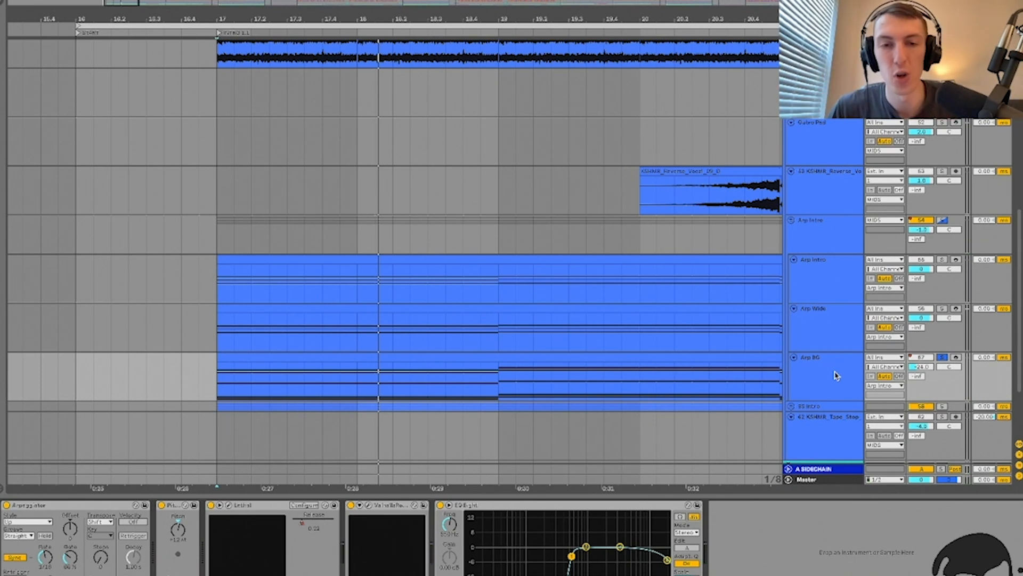
pyautogui.click(942, 357)
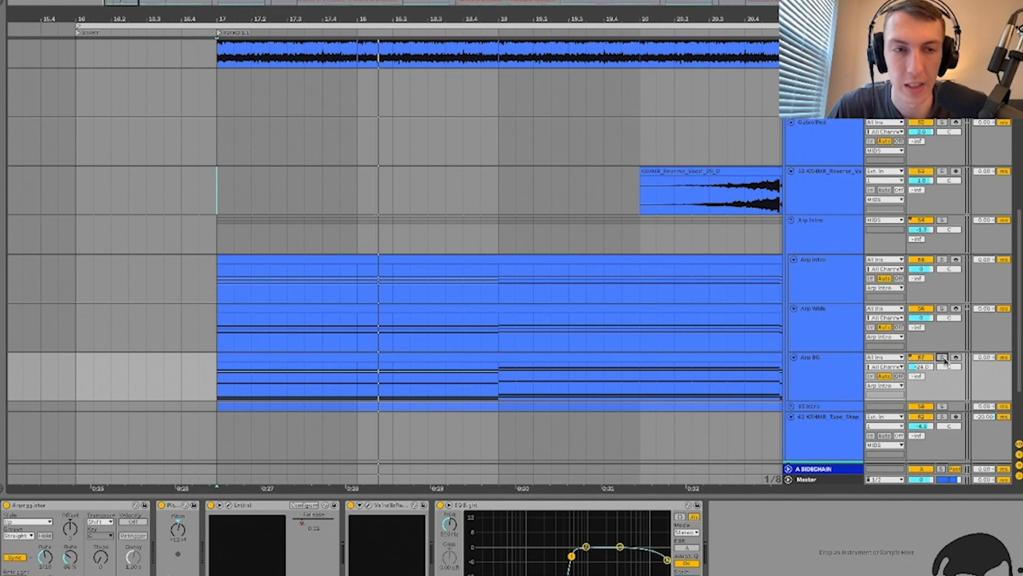
pyautogui.click(854, 292)
pyautogui.click(943, 259)
pyautogui.press('space')
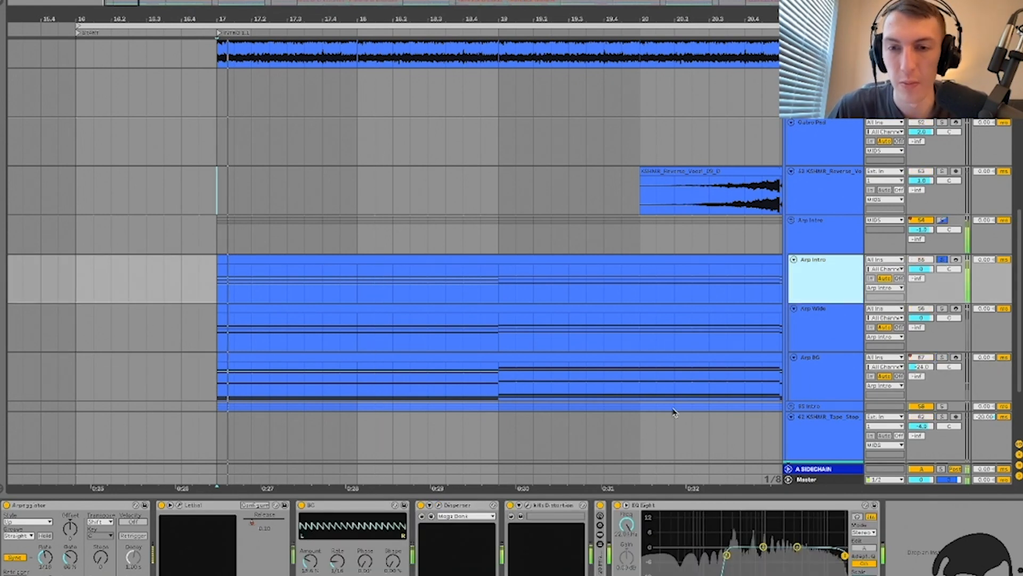
pyautogui.press('space')
pyautogui.press('space')
pyautogui.press('space')
# Step: Switch off Arp Intro's BC, Disperser, kHs Distortion and EQ Eight effects together
pyautogui.click(648, 507)
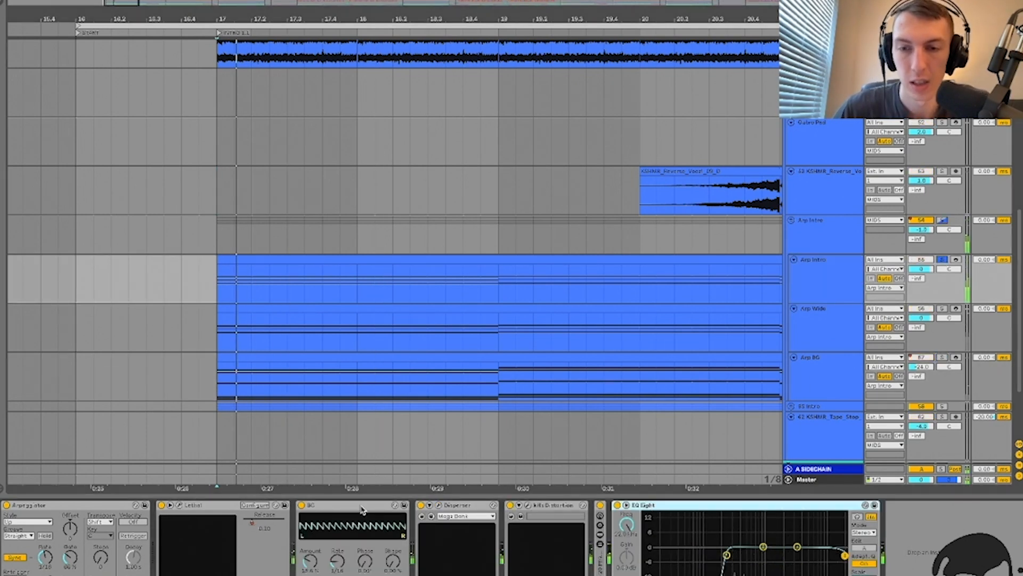
pyautogui.keyDown('shift'); pyautogui.click(361, 507); pyautogui.keyUp('shift')
pyautogui.press('0')
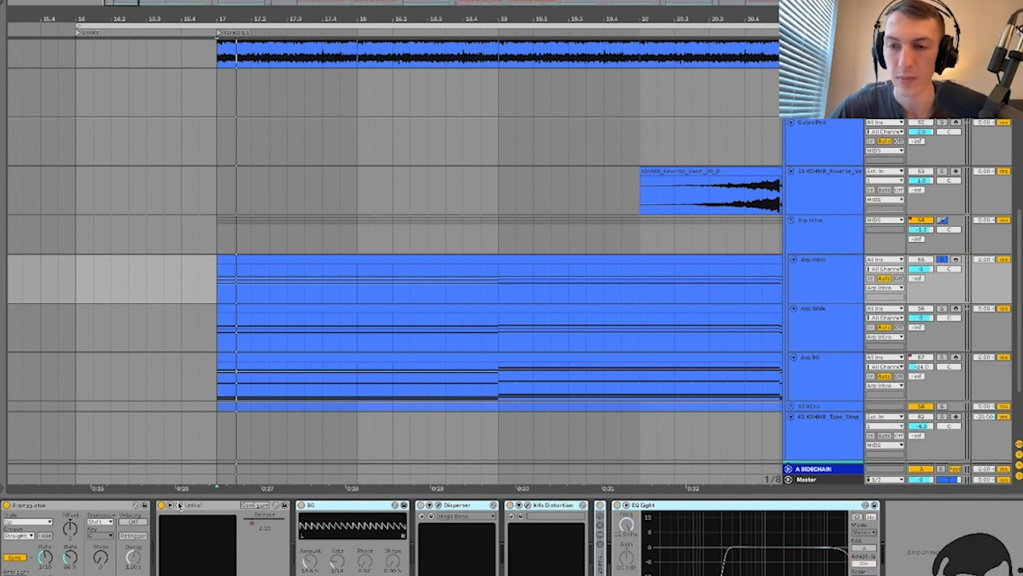
pyautogui.click(179, 505)
# Step: Show Lethal's preset library and lower its filter cutoff to 722 Hz
pyautogui.click(189, 508)
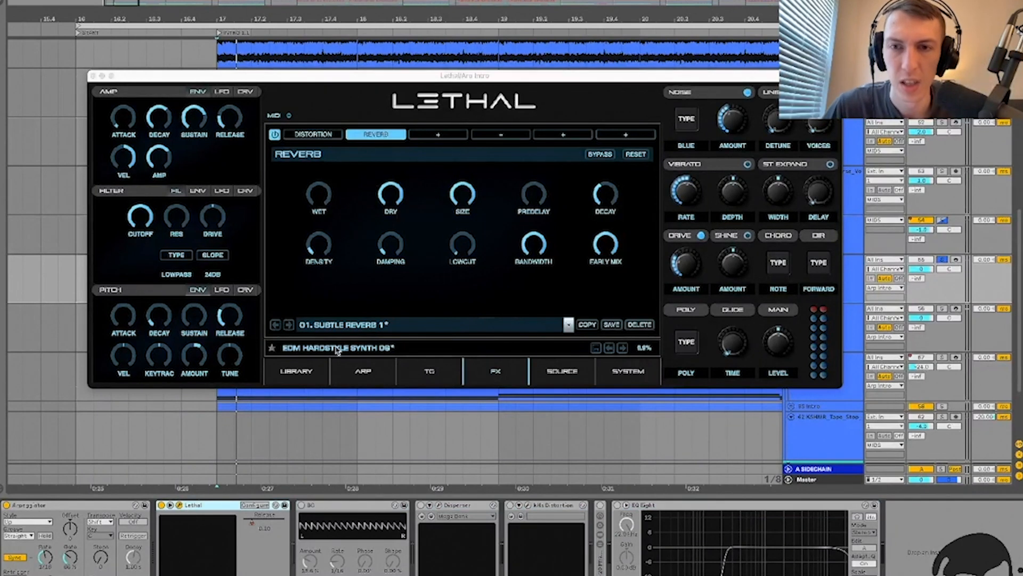
pyautogui.click(297, 372)
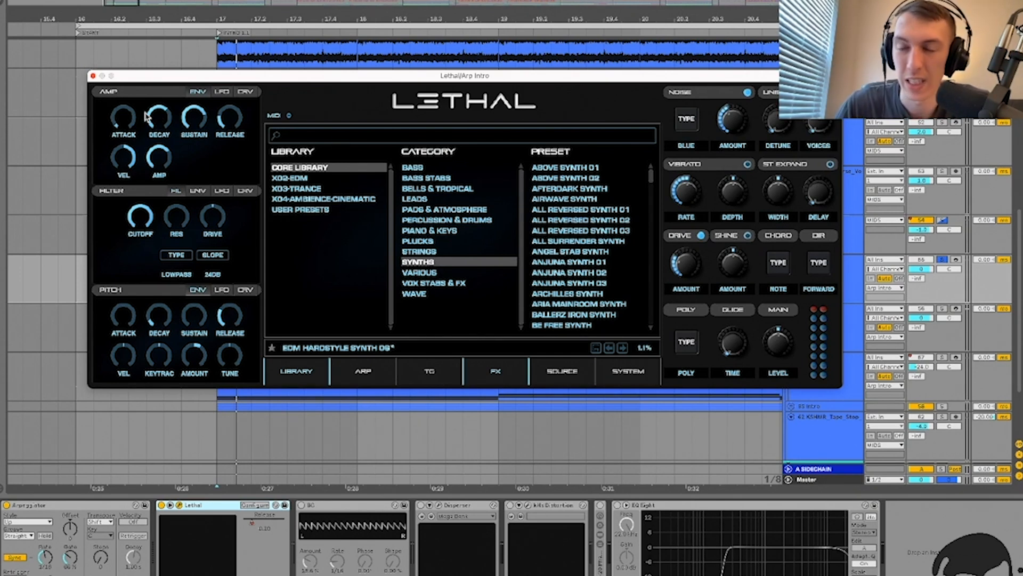
pyautogui.moveTo(136, 226); pyautogui.dragTo(135, 319)
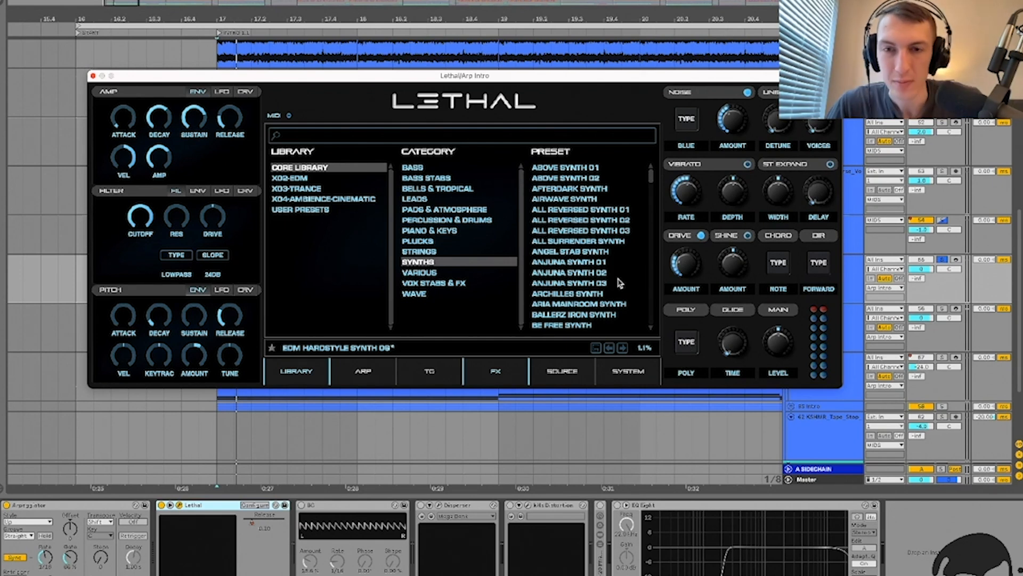
pyautogui.scroll(-10, 581, 272)
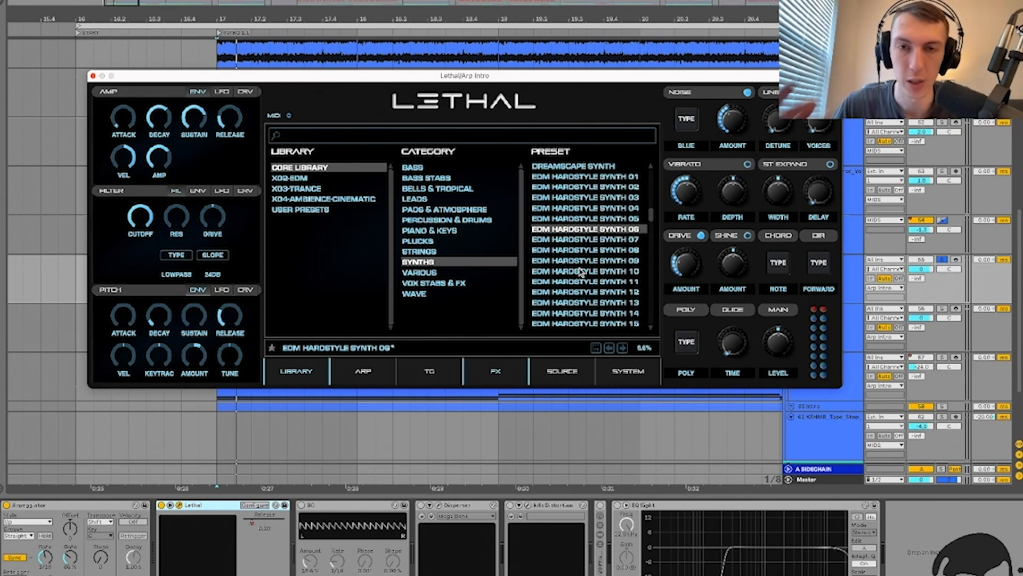
pyautogui.scroll(-15, 581, 272)
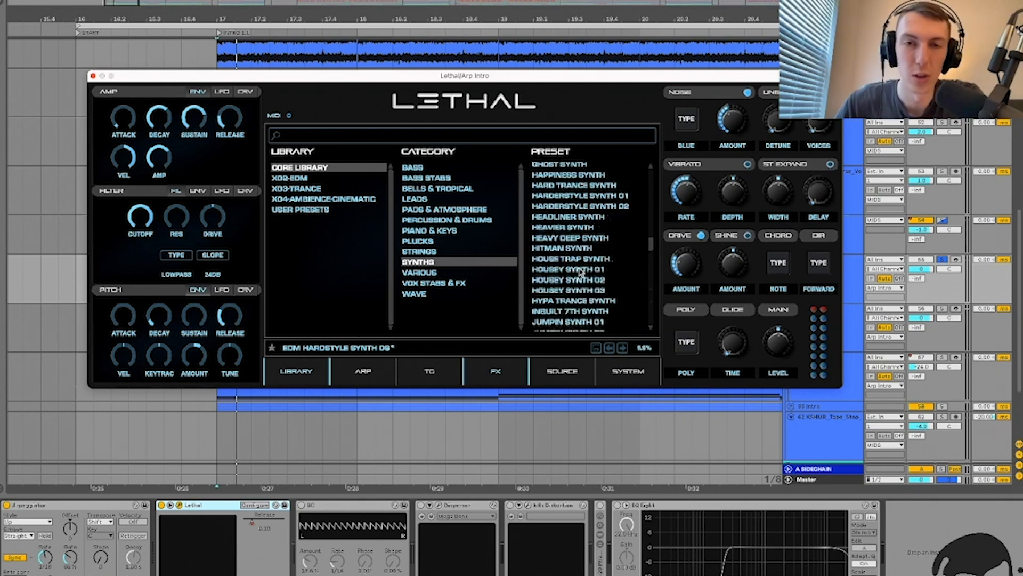
pyautogui.scroll(20, 581, 272)
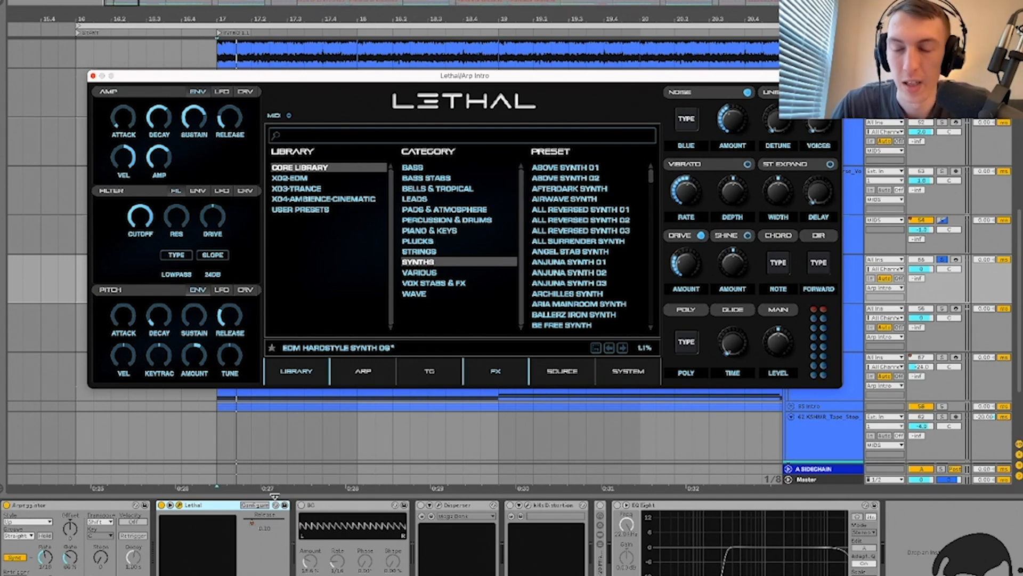
# Step: Switch the BC effect back on and fold the Lethal device
pyautogui.click(321, 508)
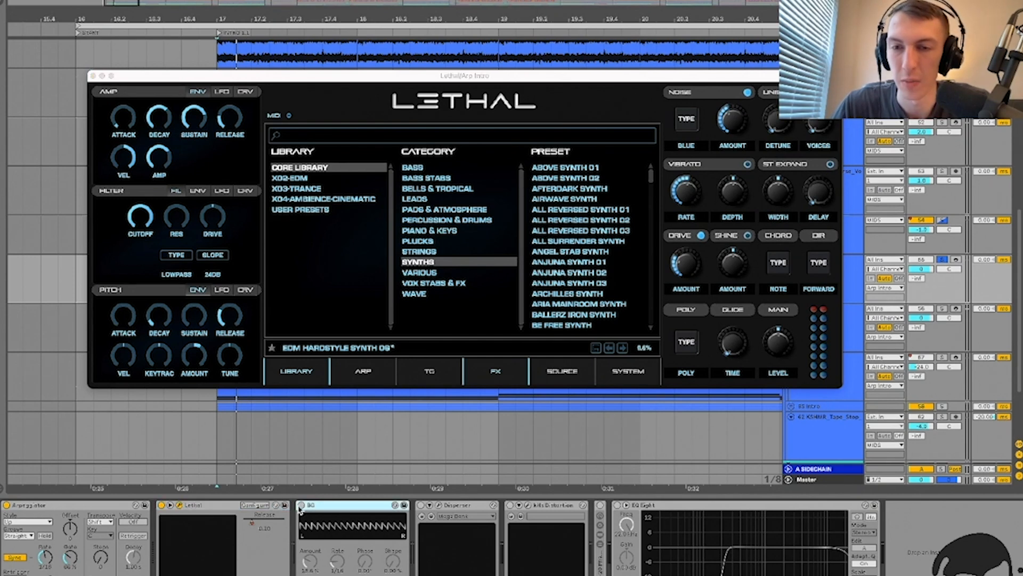
pyautogui.scroll(-20, 594, 272)
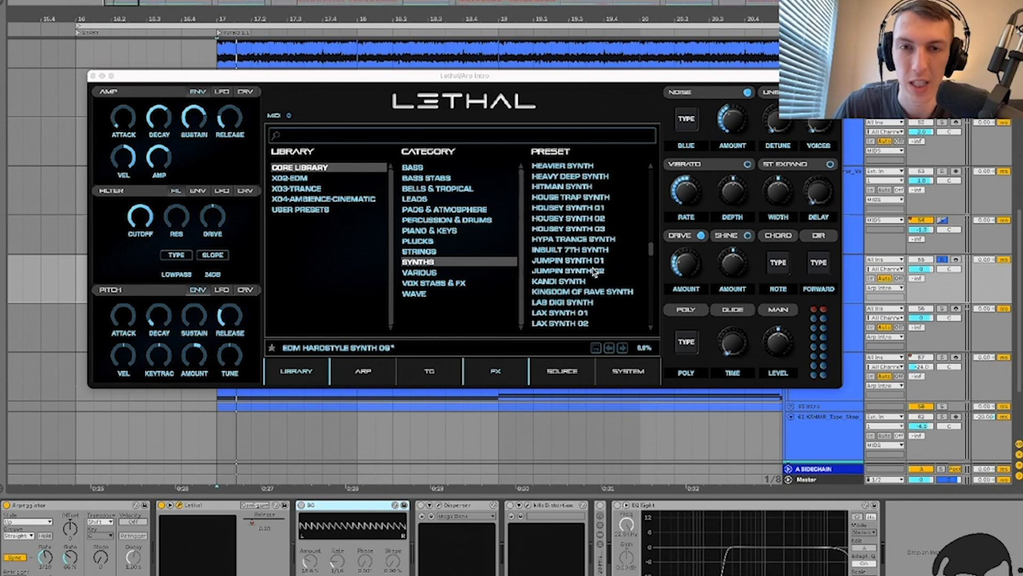
pyautogui.scroll(15, 594, 271)
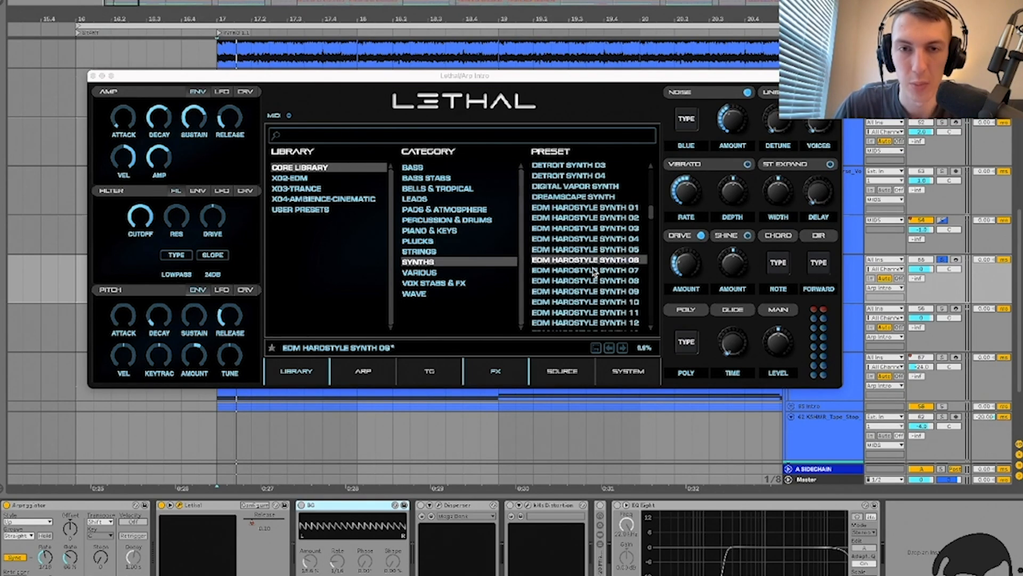
pyautogui.click(301, 505)
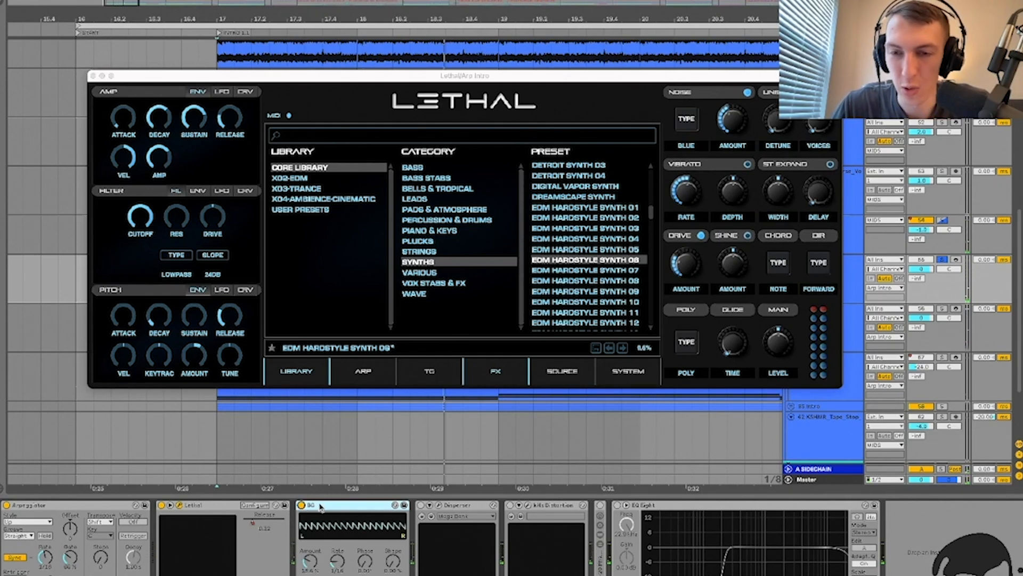
pyautogui.doubleClick(213, 506)
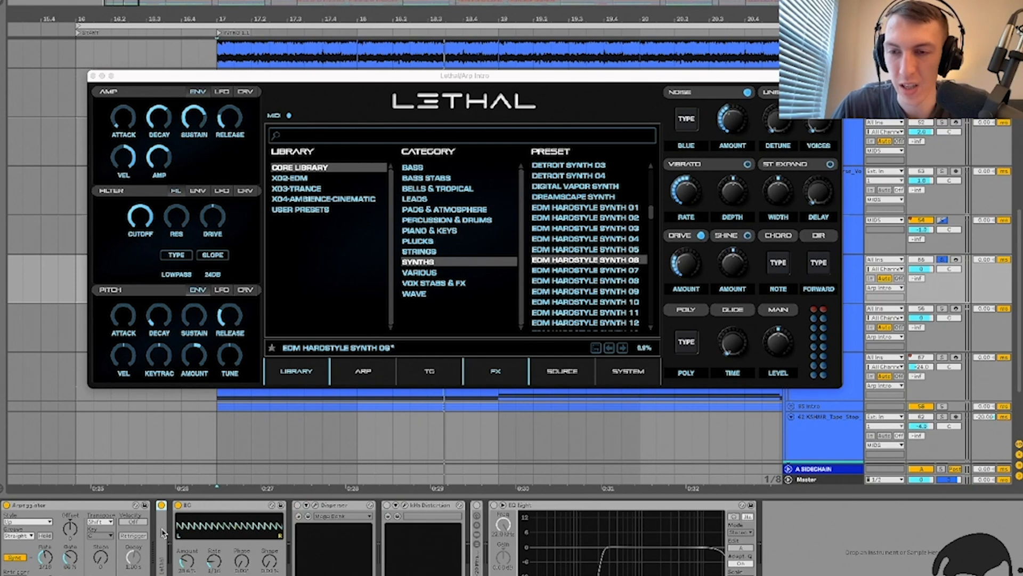
# Step: Close and fold Lethal, then select BC's Phase setting and start playback
pyautogui.doubleClick(162, 531)
pyautogui.click(179, 505)
pyautogui.doubleClick(196, 506)
pyautogui.click(212, 507)
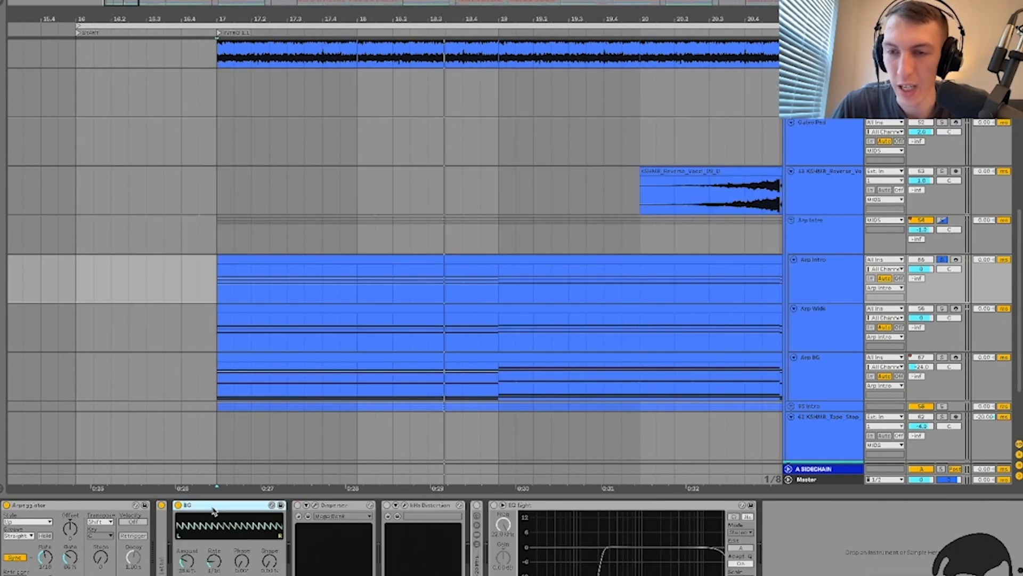
pyautogui.click(243, 568)
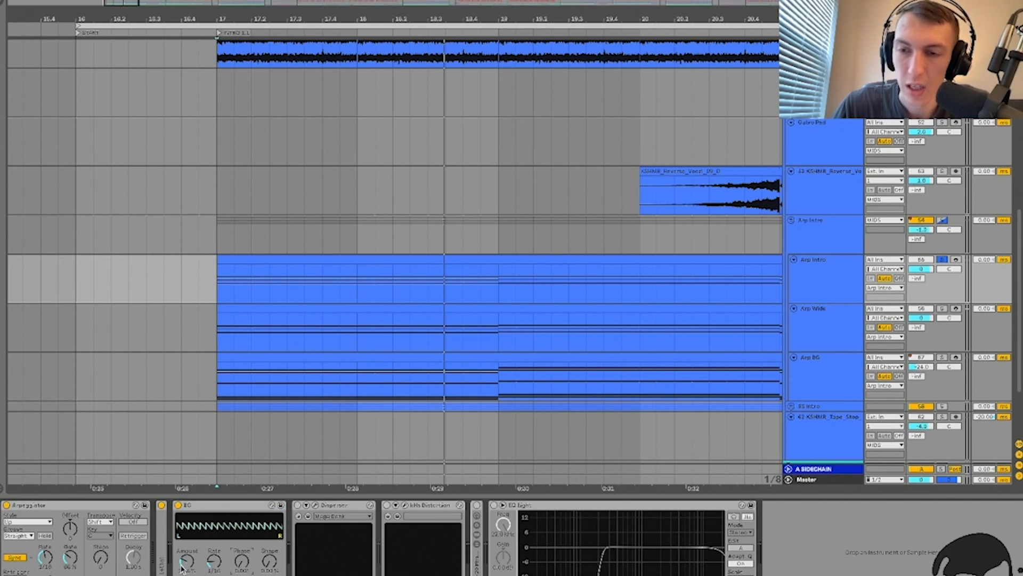
pyautogui.press('space')
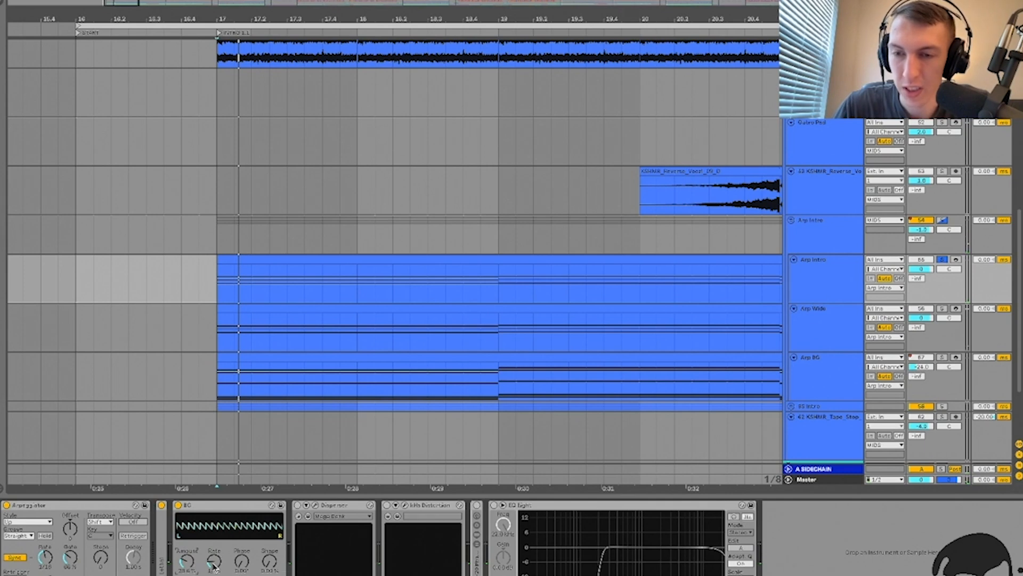
# Step: Select Arp Wide at bar 17 and check its Arpeggiator Rate while playing
pyautogui.click(216, 332)
pyautogui.scroll(2, 216, 333)
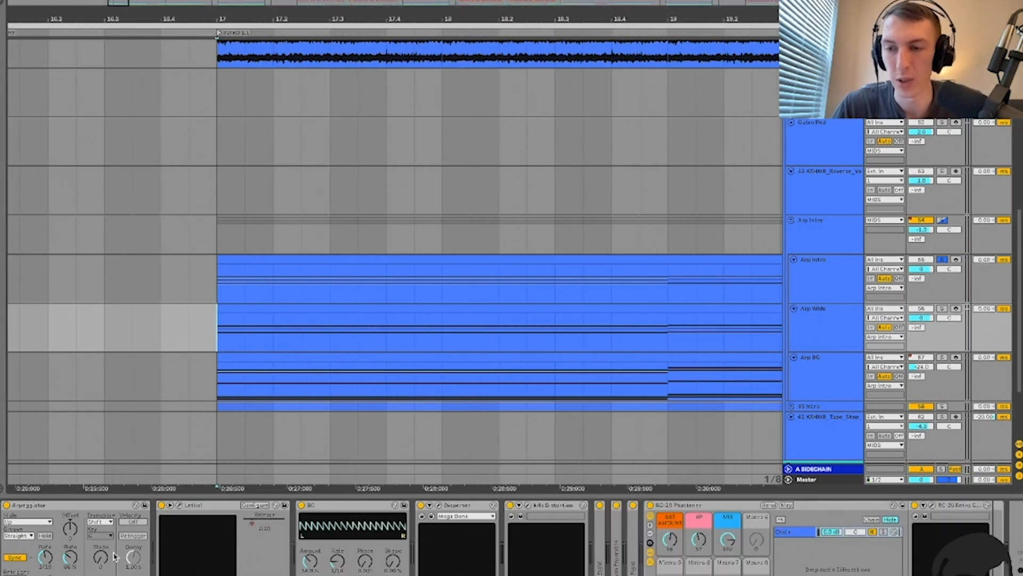
pyautogui.click(44, 567)
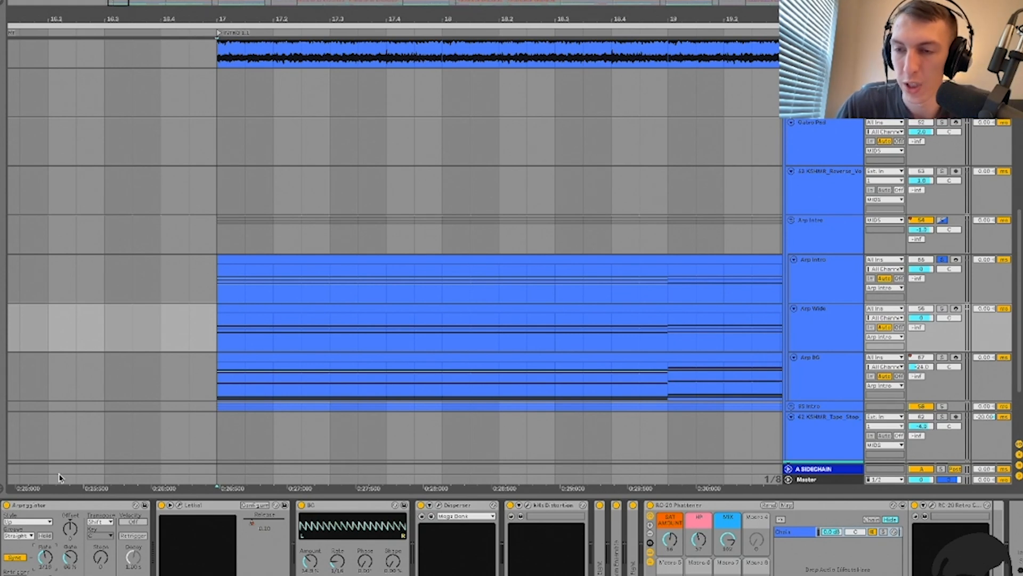
pyautogui.press('space')
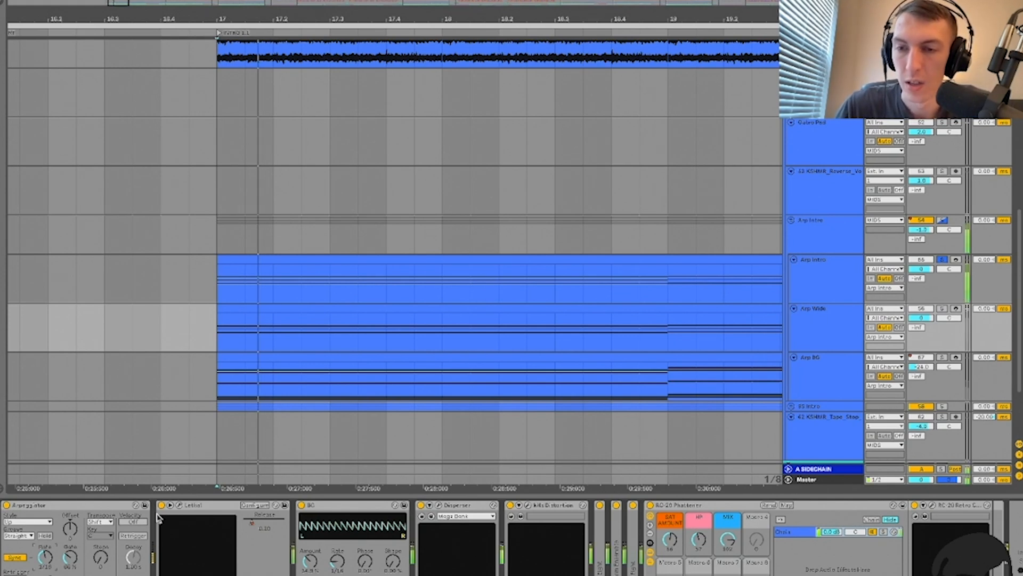
# Step: Compare BC's Amount at 100%, 34.5% and zero, leaving it at 100%
pyautogui.click(329, 507)
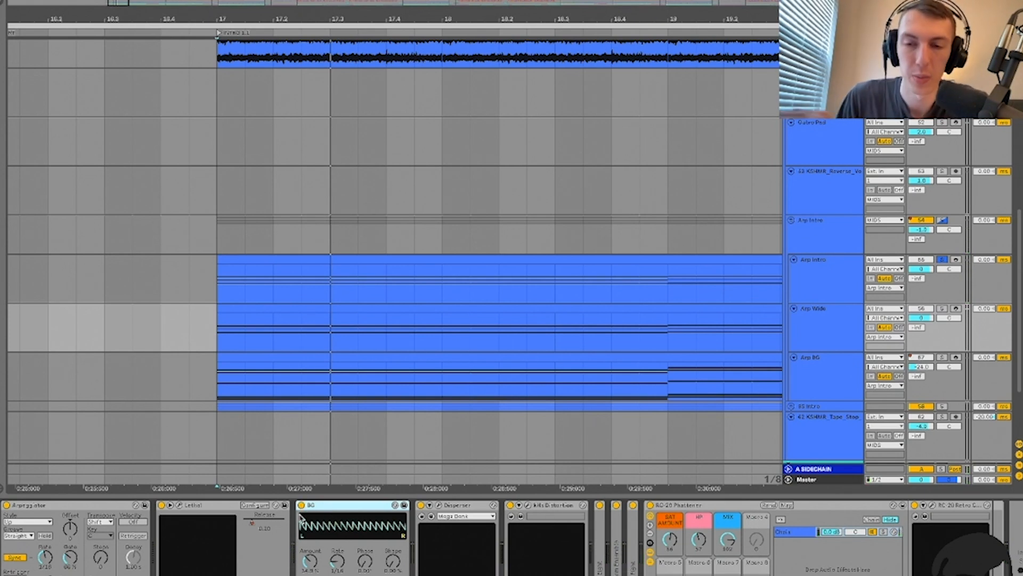
pyautogui.moveTo(307, 560); pyautogui.dragTo(307, 527)
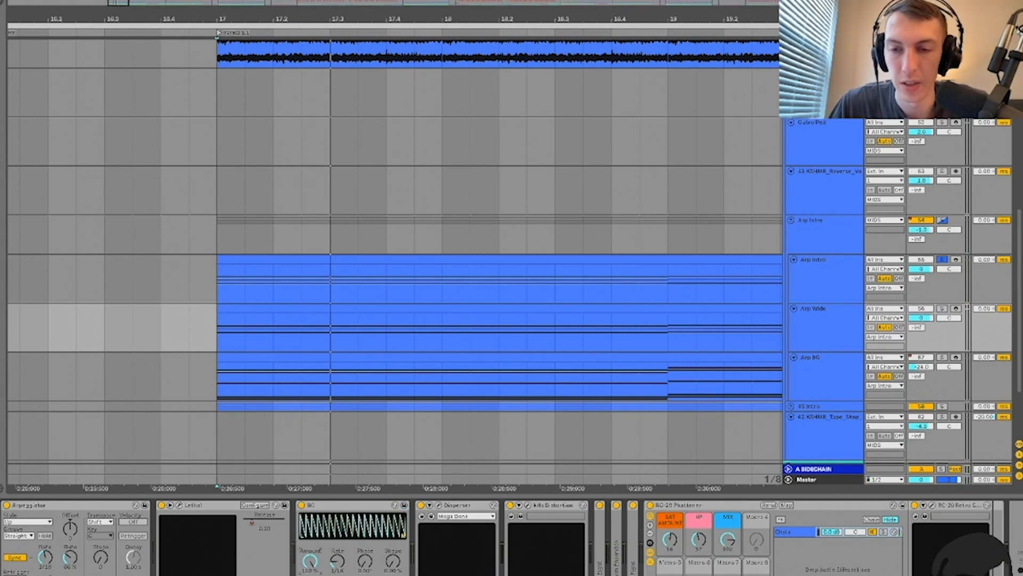
pyautogui.moveTo(307, 561); pyautogui.dragTo(307, 575)
pyautogui.hotkey('ctrl', 'z')
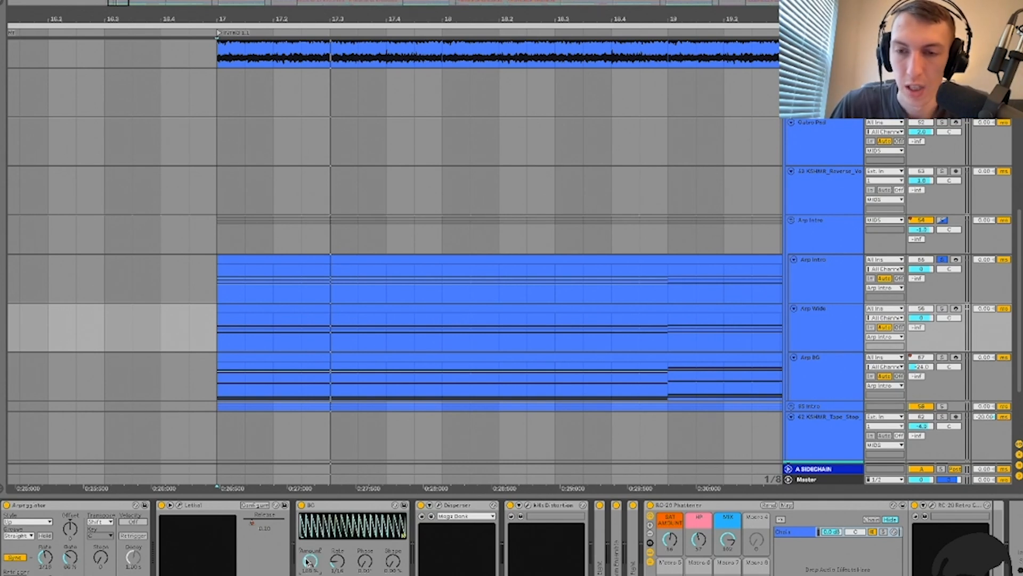
pyautogui.moveTo(307, 561); pyautogui.dragTo(308, 575)
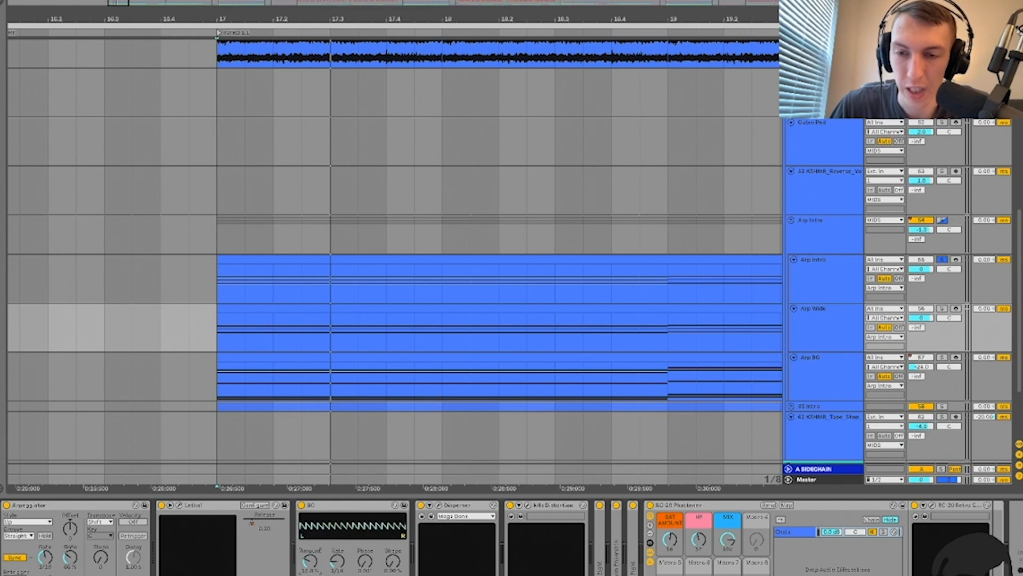
pyautogui.press('space')
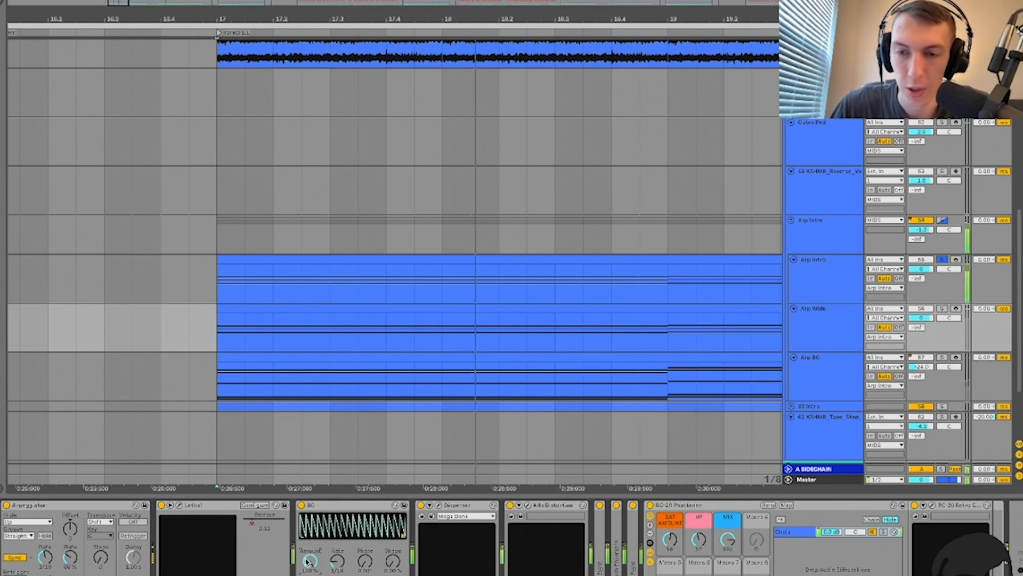
pyautogui.moveTo(308, 561); pyautogui.dragTo(308, 575)
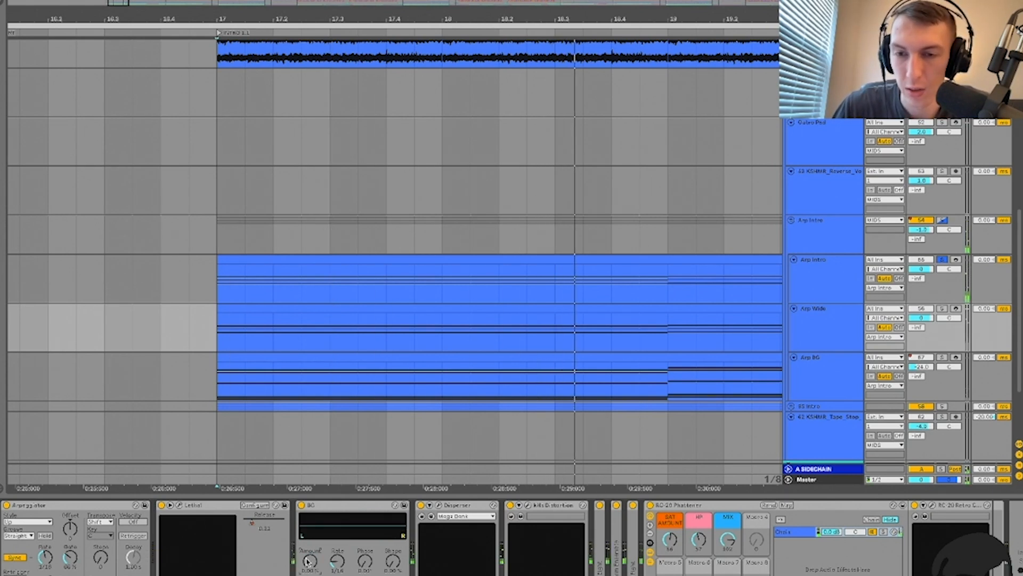
pyautogui.hotkey('ctrl', 'z')
# Step: On Arp Intro, turn BC's Amount down to about 1.59% and collapse the BC LFO
pyautogui.click(814, 288)
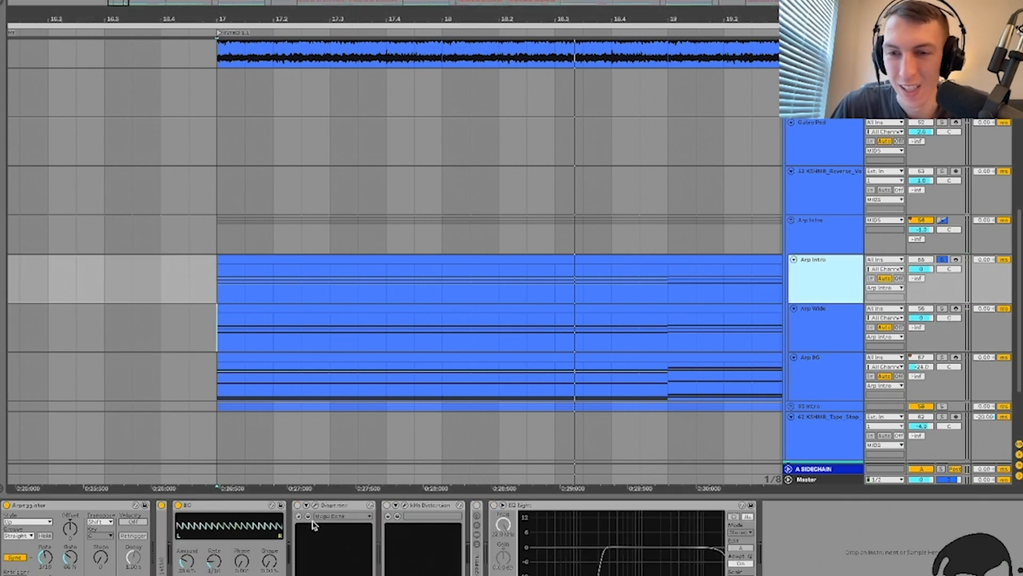
pyautogui.press('space')
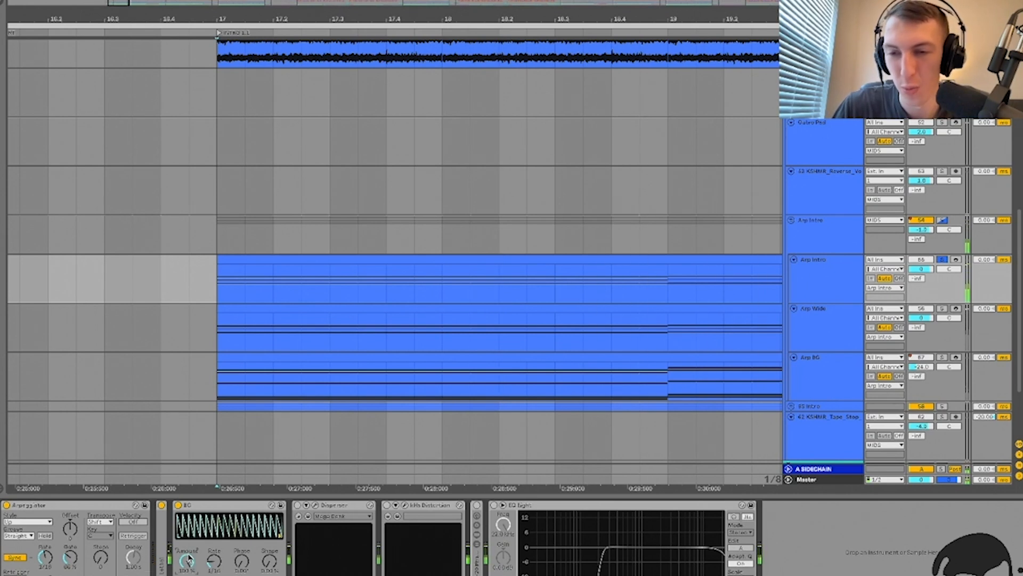
pyautogui.moveTo(188, 557); pyautogui.dragTo(188, 574)
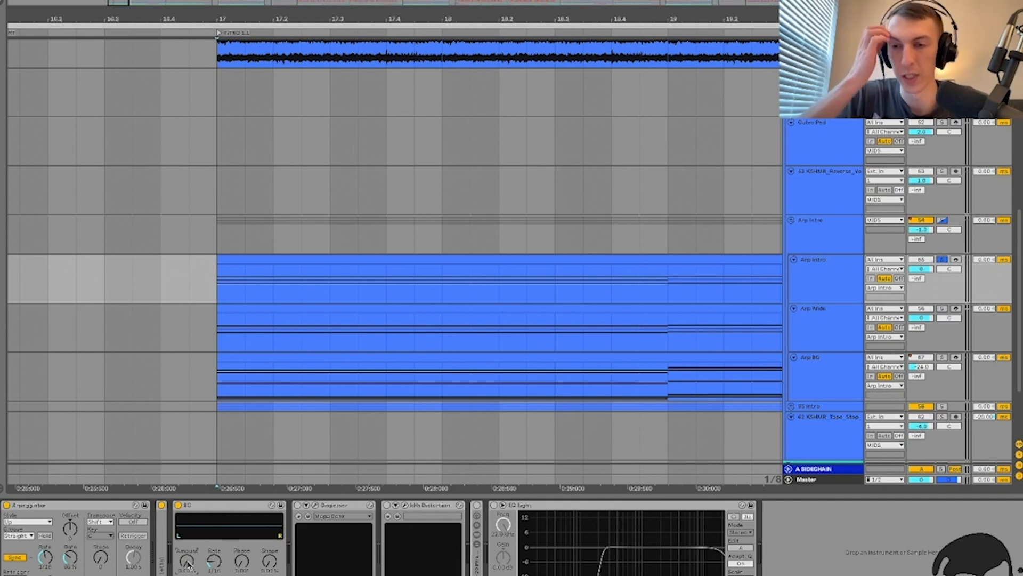
pyautogui.press('space')
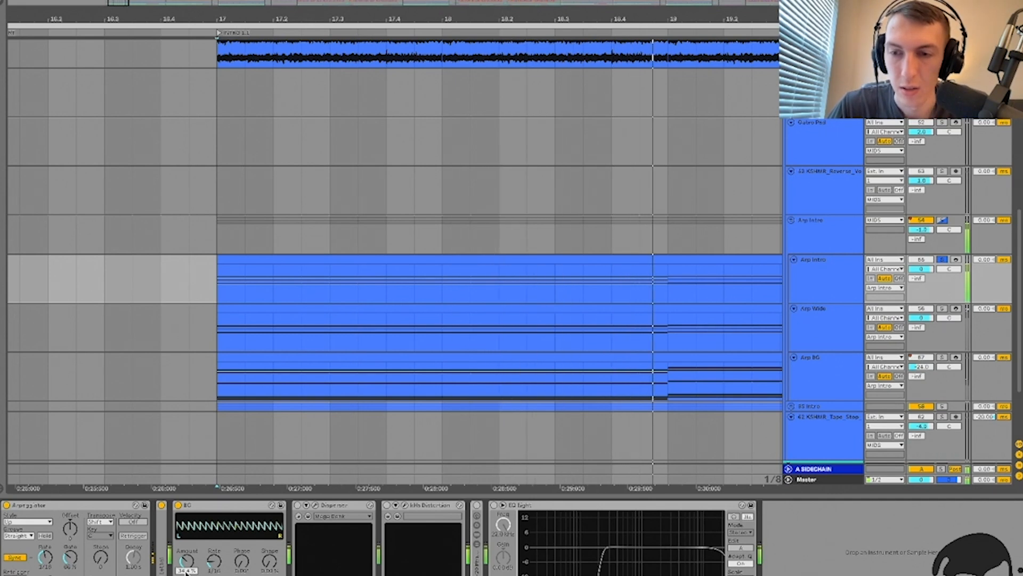
pyautogui.doubleClick(202, 506)
# Step: Switch on the Disperser, leave kHs Distortion off, and collapse both devices
pyautogui.click(194, 504)
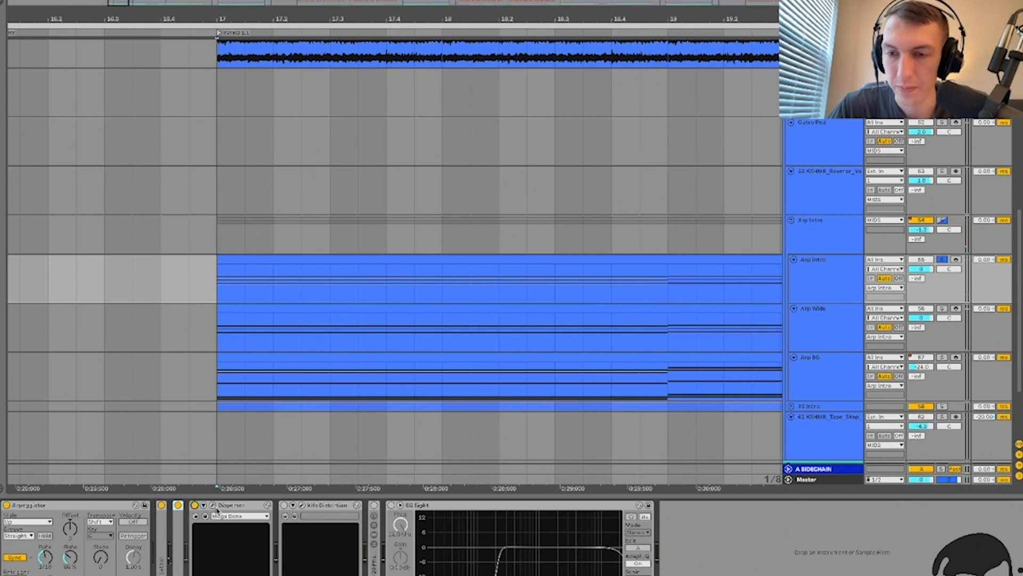
pyautogui.click(212, 505)
pyautogui.click(284, 505)
pyautogui.click(283, 504)
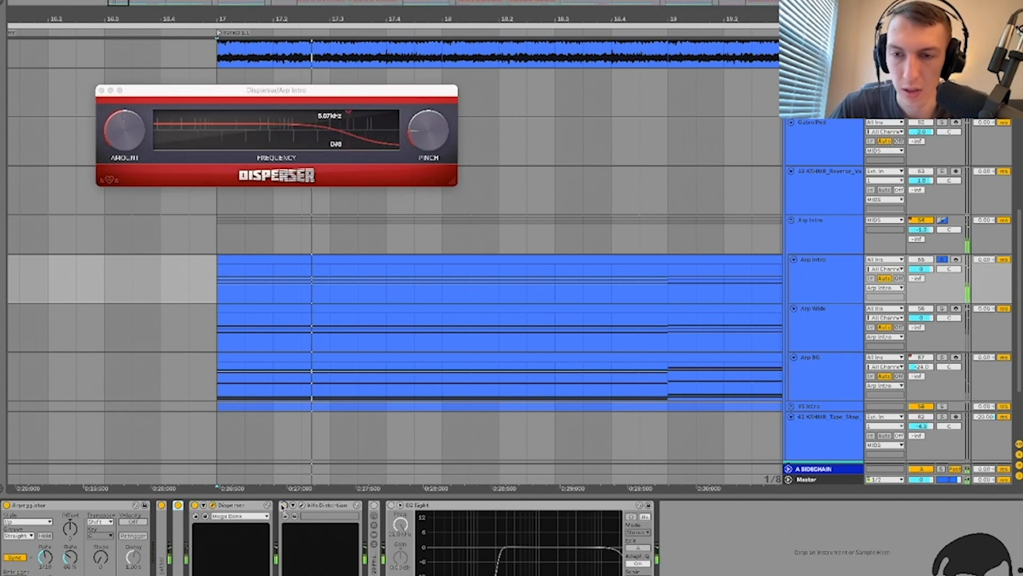
pyautogui.click(213, 506)
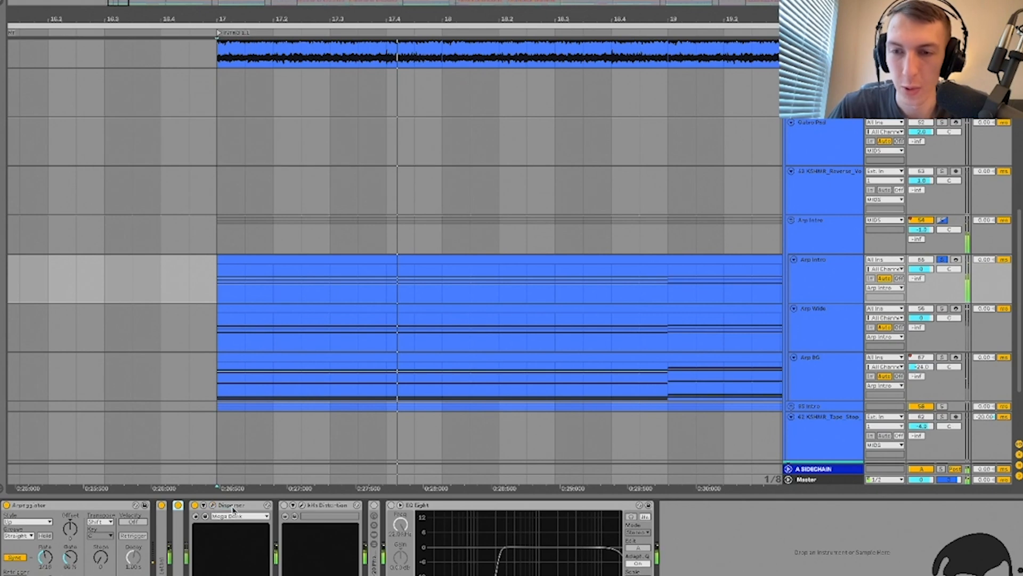
pyautogui.doubleClick(216, 506)
pyautogui.click(230, 506)
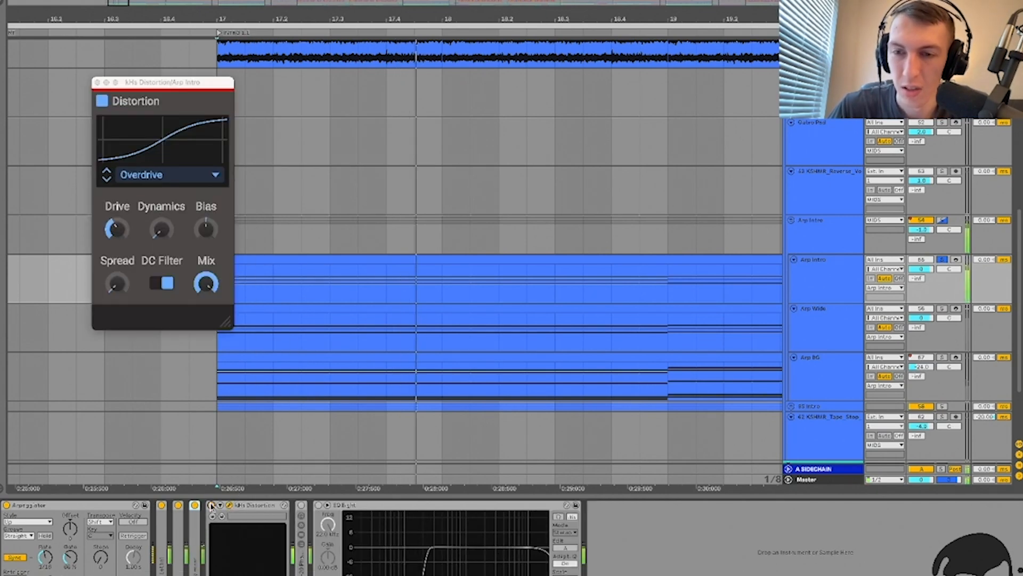
pyautogui.click(229, 505)
pyautogui.doubleClick(237, 505)
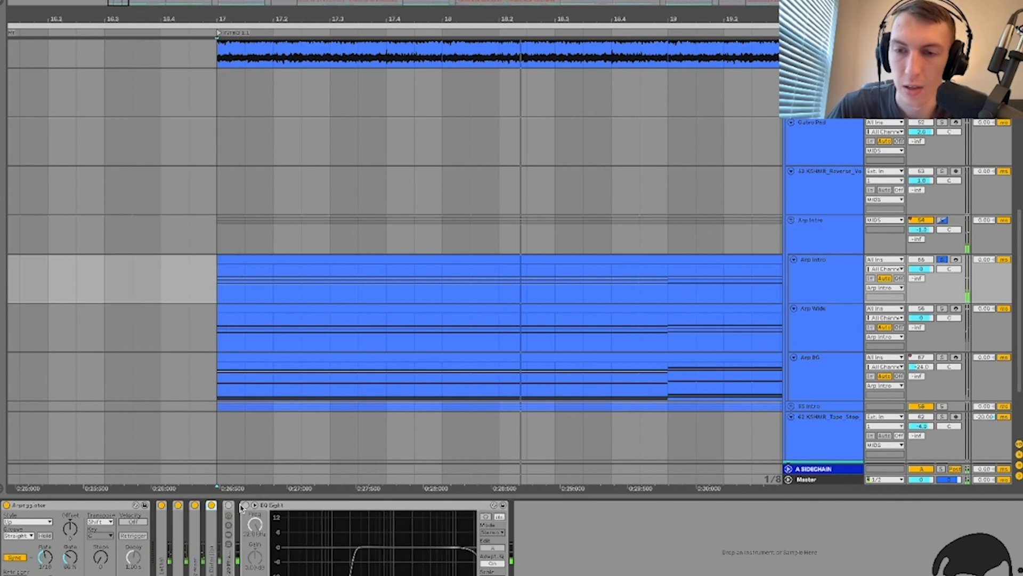
# Step: Switch on the RC-20 Phatteneer rack and EQ Eight, collapse both, and hide the device view
pyautogui.doubleClick(230, 504)
pyautogui.click(228, 505)
pyautogui.press('space')
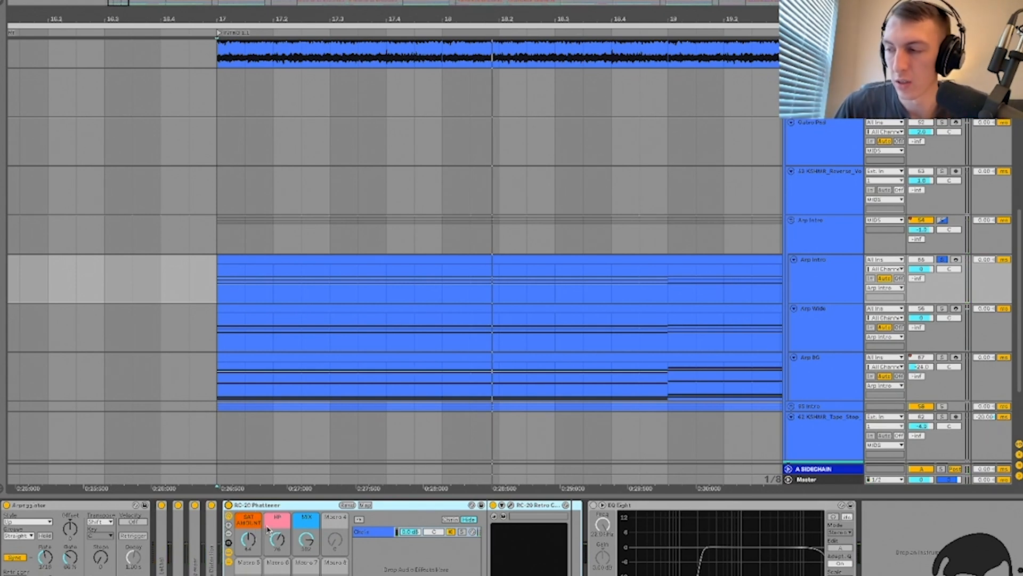
pyautogui.click(594, 505)
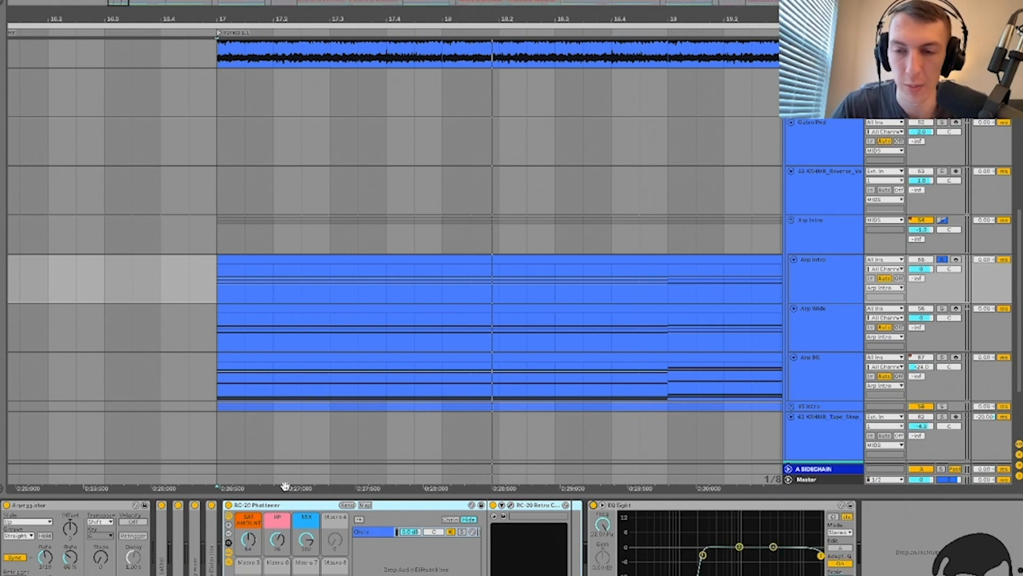
pyautogui.doubleClick(277, 506)
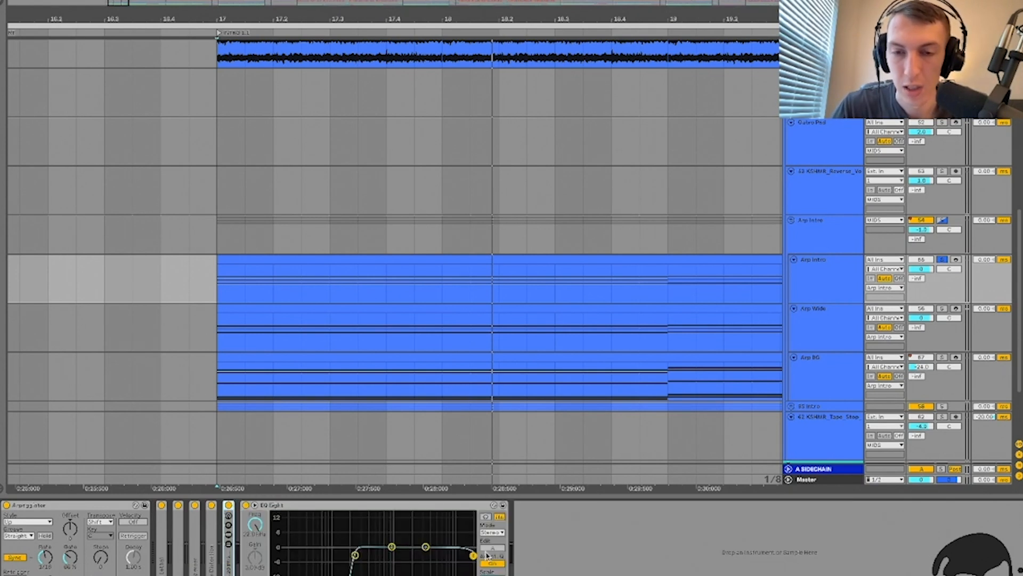
pyautogui.doubleClick(341, 506)
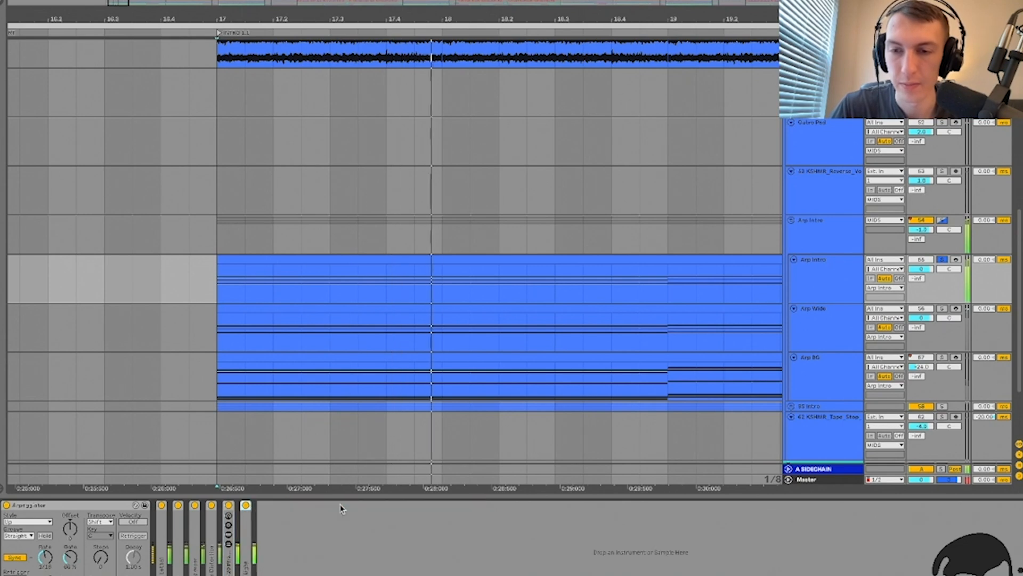
pyautogui.press('super+alt+l')
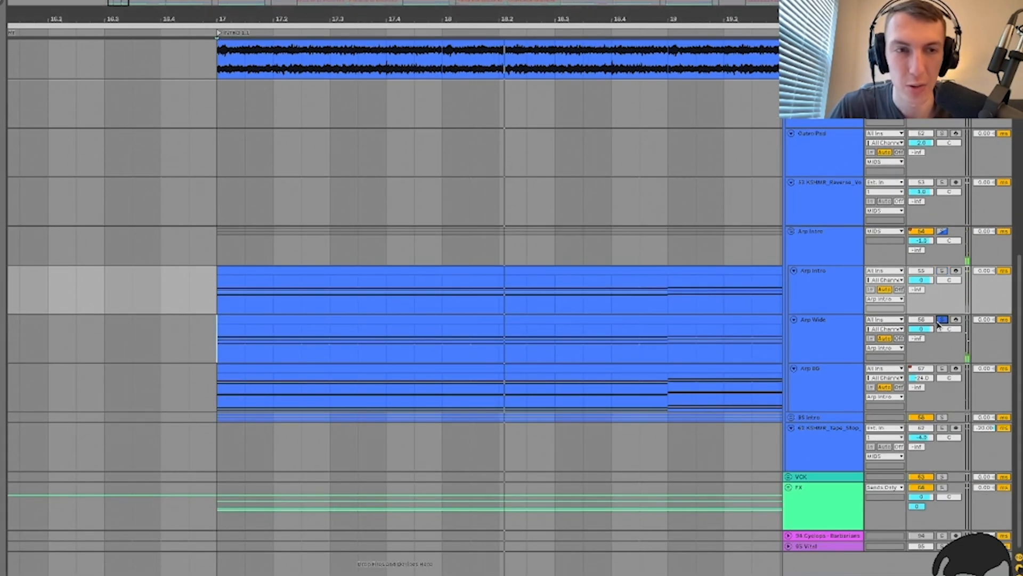
# Step: Show the Arp Wide device chain and collapse its RC-20 Phatteneer rack
pyautogui.click(818, 334)
pyautogui.press('super+alt+l')
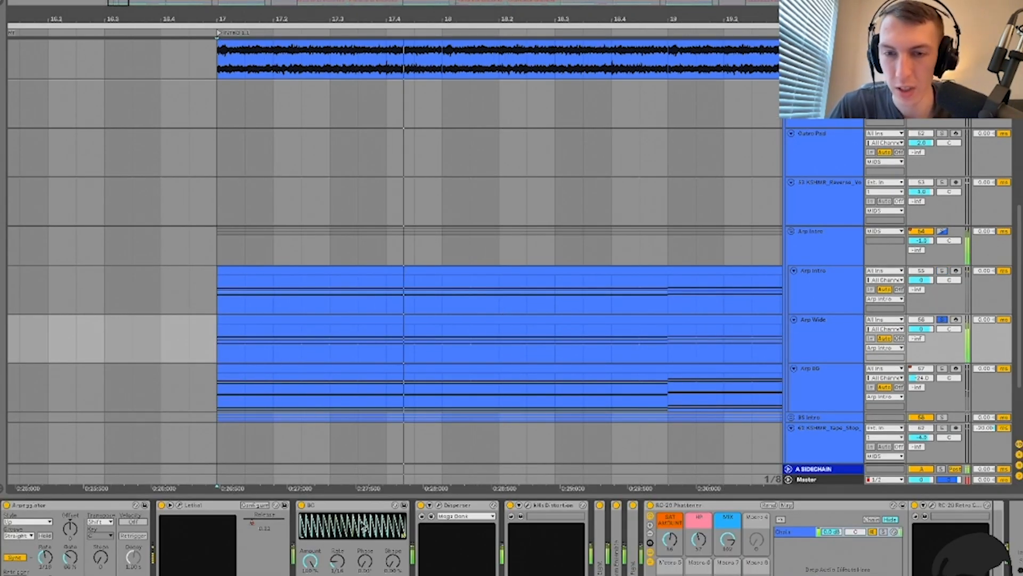
pyautogui.press('space')
pyautogui.doubleClick(695, 506)
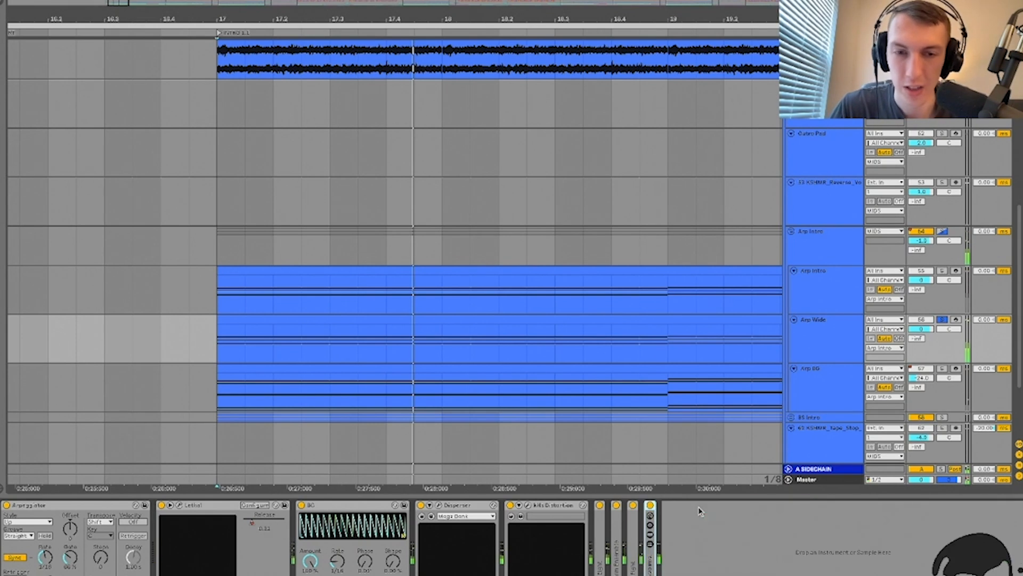
pyautogui.click(324, 505)
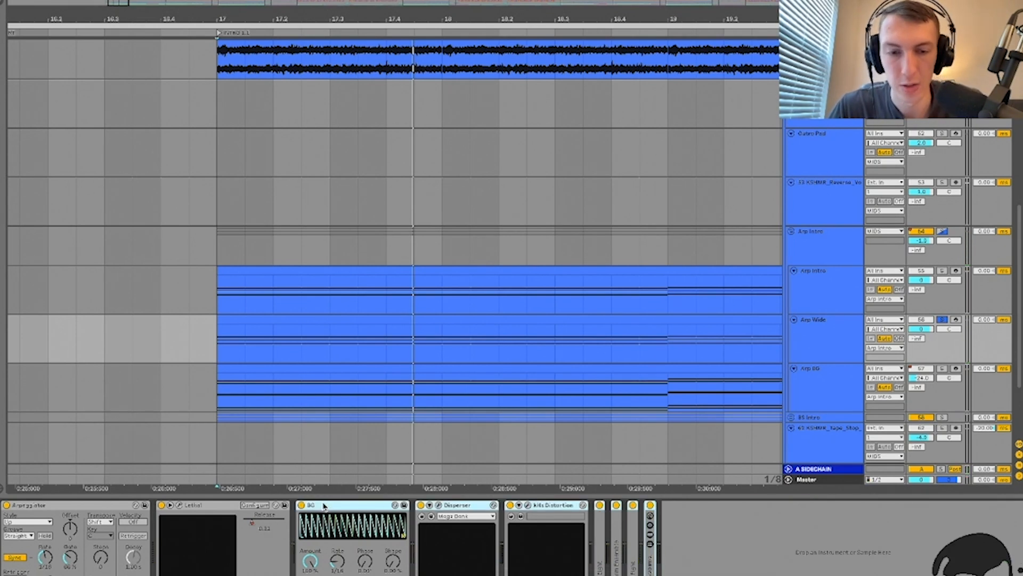
pyautogui.press('space')
# Step: Browse Lethal's preset library, then collapse Lethal and switch on the BG LFO
pyautogui.click(179, 506)
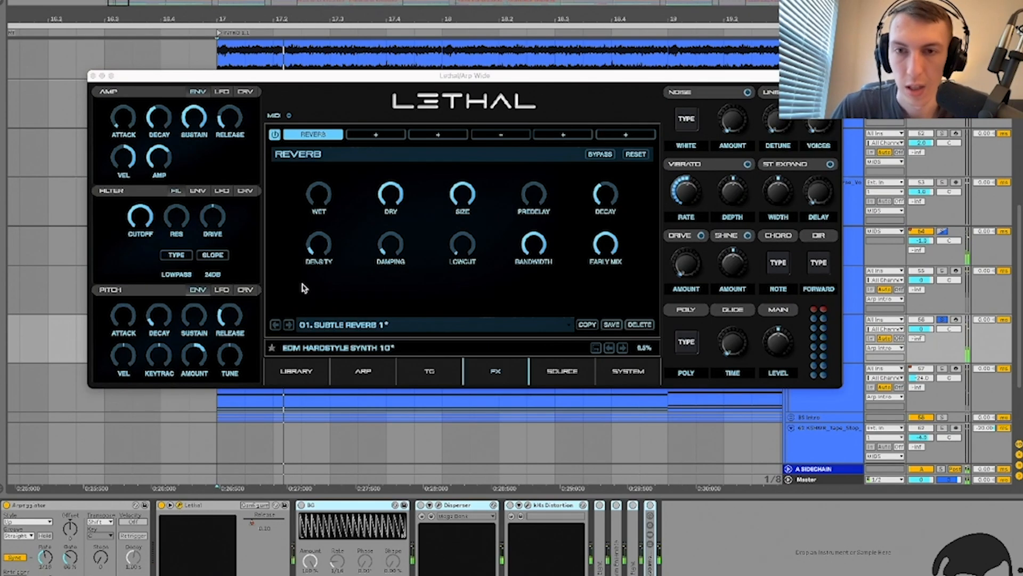
pyautogui.click(296, 371)
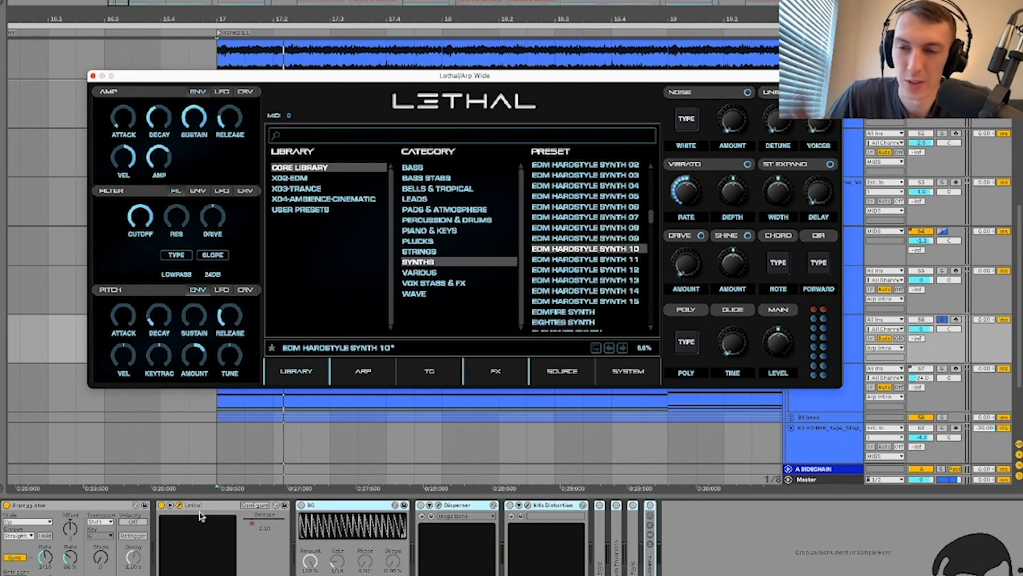
pyautogui.click(179, 505)
pyautogui.doubleClick(195, 506)
pyautogui.click(180, 506)
pyautogui.click(211, 510)
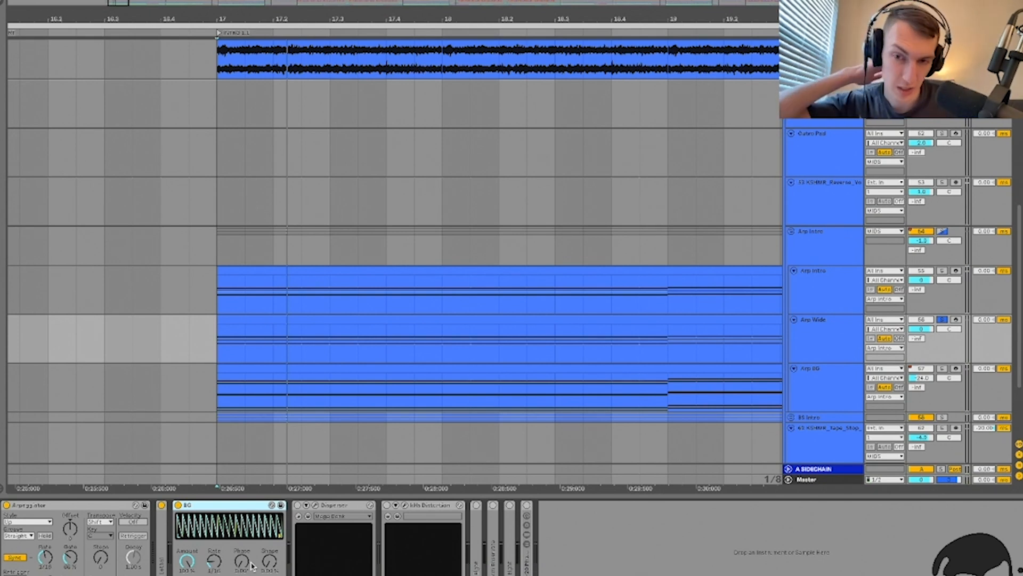
# Step: Start playback, fold the BG LFO and kHs Distortion devices, and unfold Warm Ensemble
pyautogui.press('space')
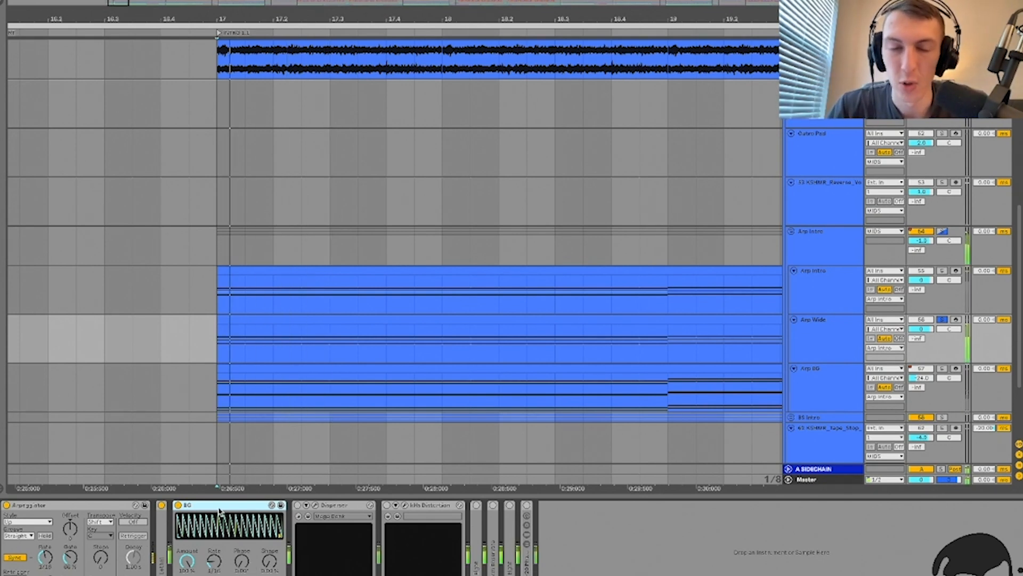
pyautogui.doubleClick(220, 505)
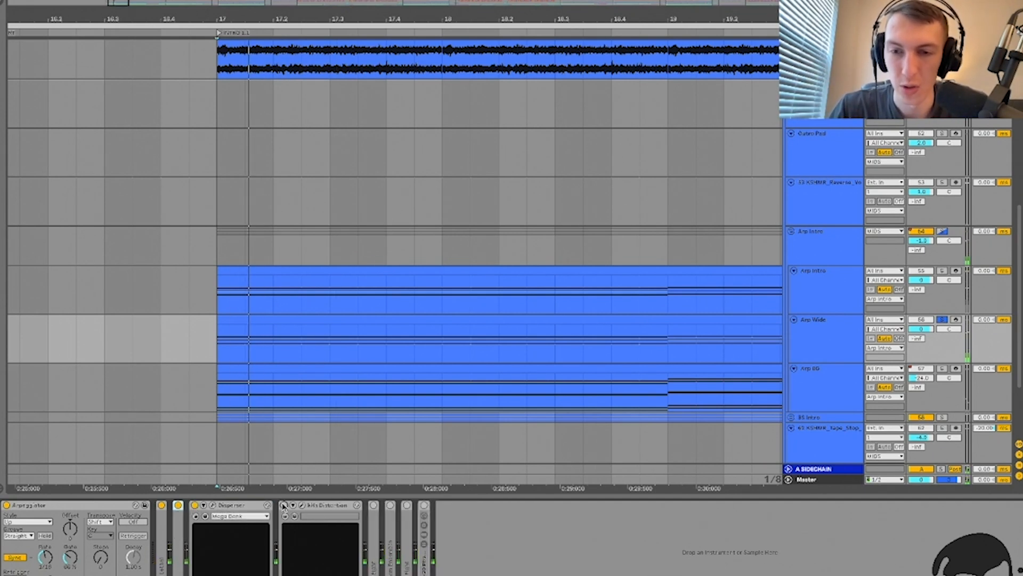
pyautogui.doubleClick(316, 505)
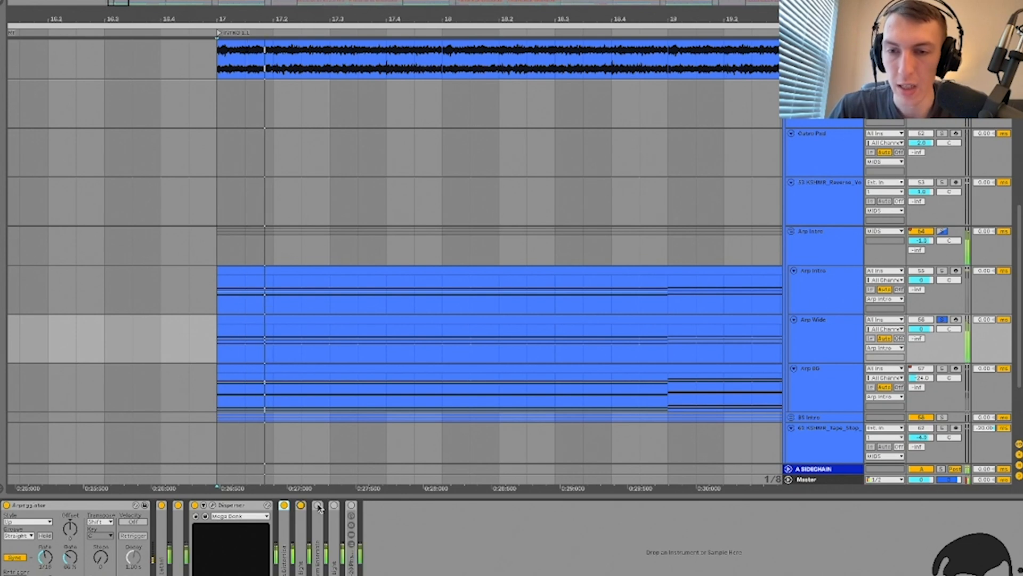
pyautogui.doubleClick(318, 505)
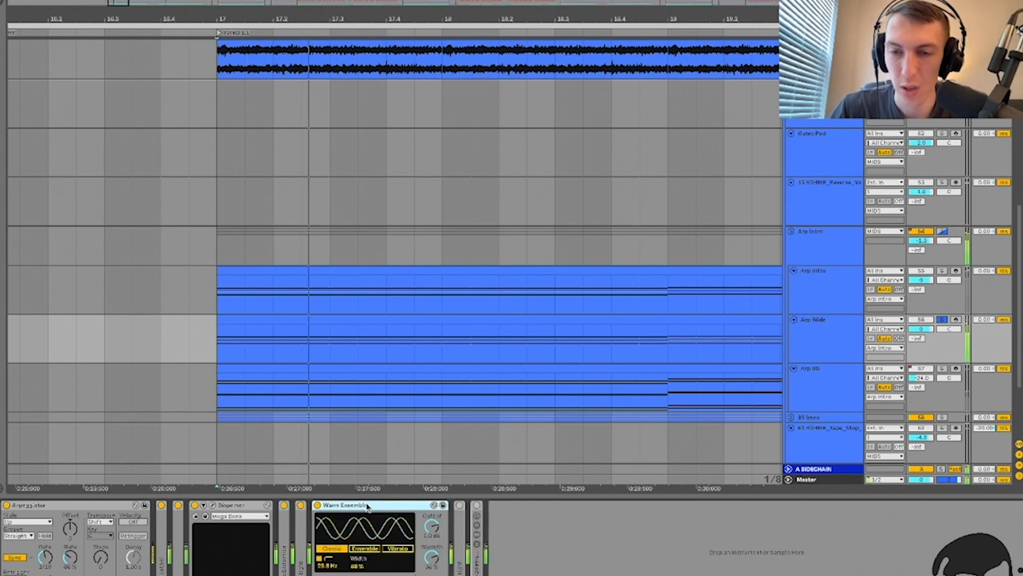
# Step: Load Warm Ensemble.adv from a 'warm en' browser search, then delete the duplicate Warm Ensemble devices
pyautogui.hotkey('ctrl', 'f')
pyautogui.write('warm en')
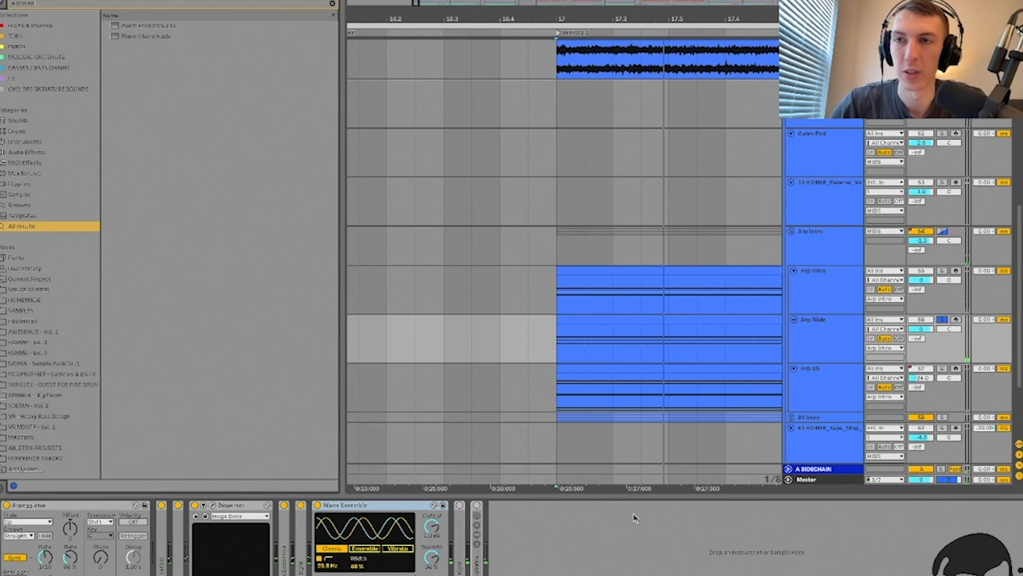
pyautogui.press('Down')
pyautogui.press('Return')
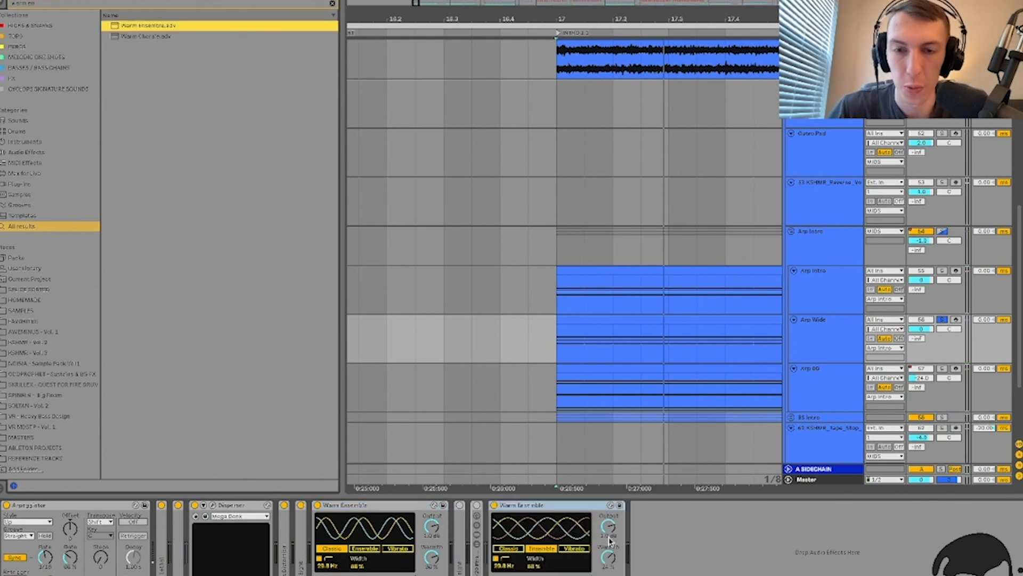
pyautogui.click(523, 510)
pyautogui.press('Delete')
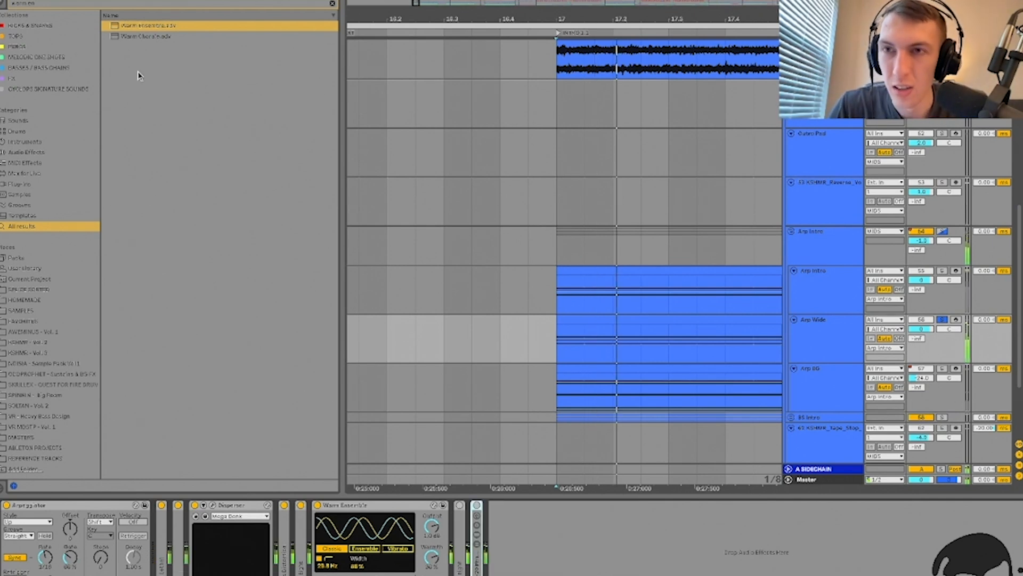
pyautogui.doubleClick(149, 32)
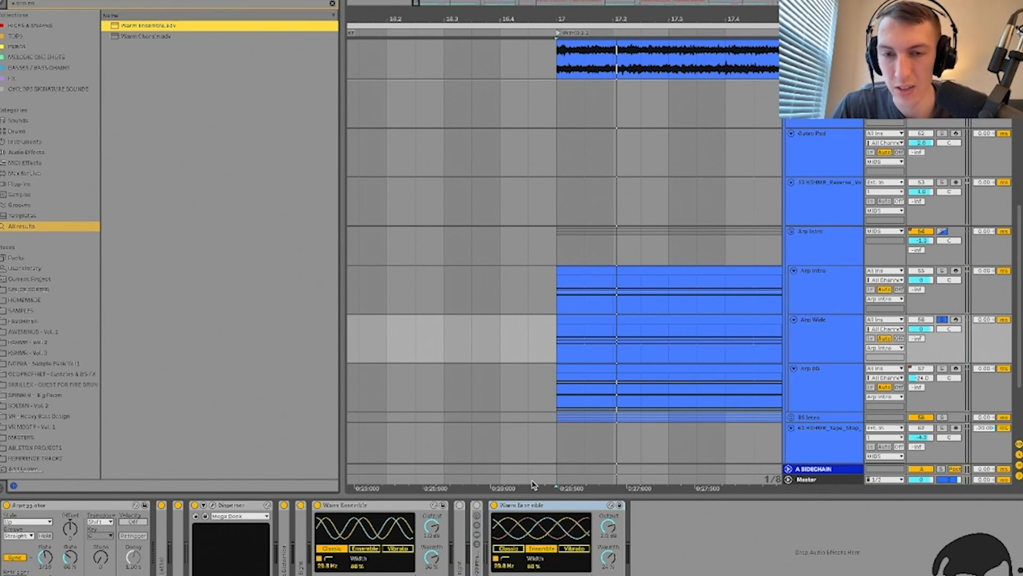
pyautogui.click(532, 506)
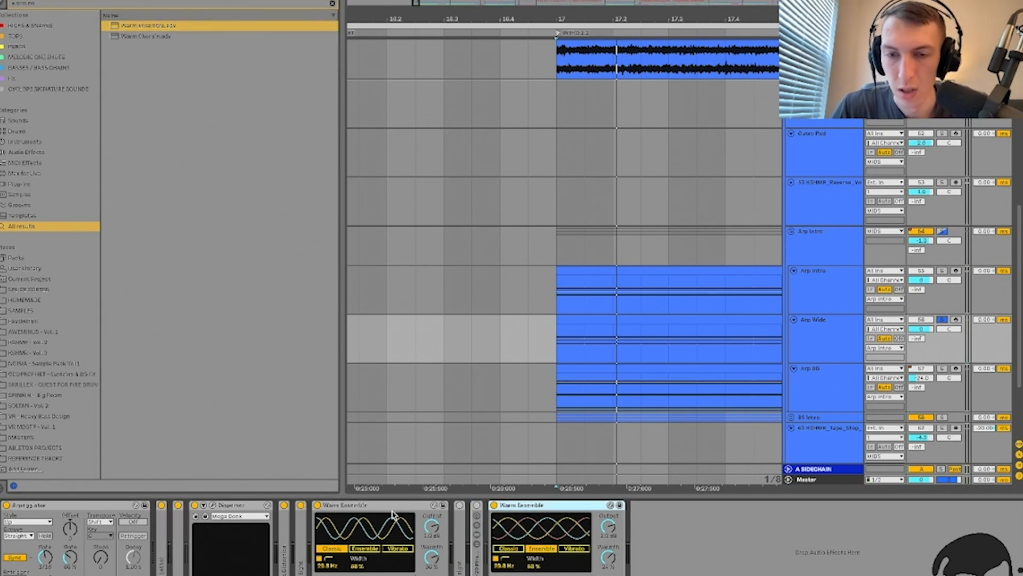
pyautogui.press('Delete')
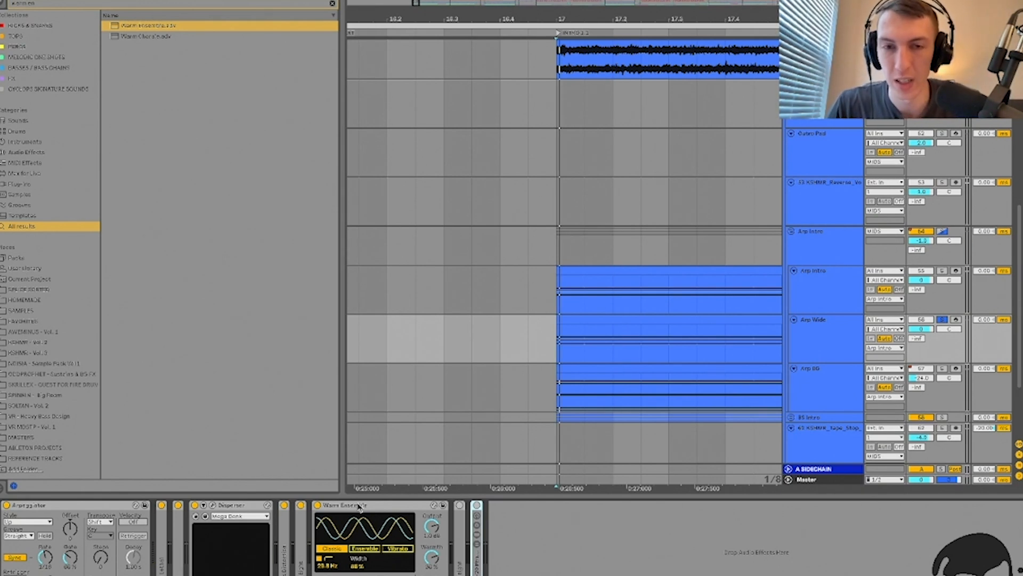
# Step: Fold Warm Ensemble, switch EQ Eight on and fold it, and re-enable the chain's last device
pyautogui.doubleClick(359, 507)
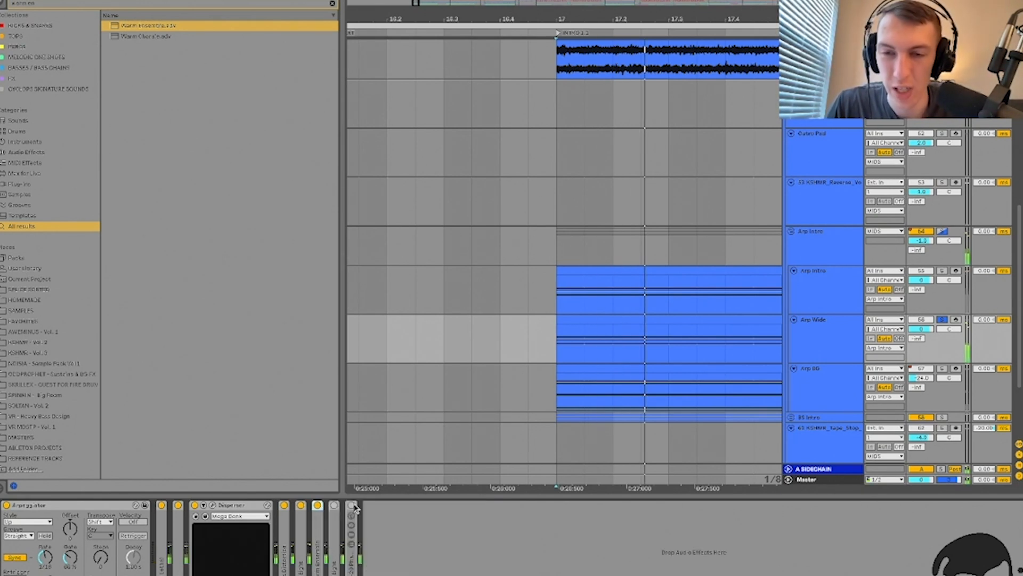
pyautogui.doubleClick(333, 552)
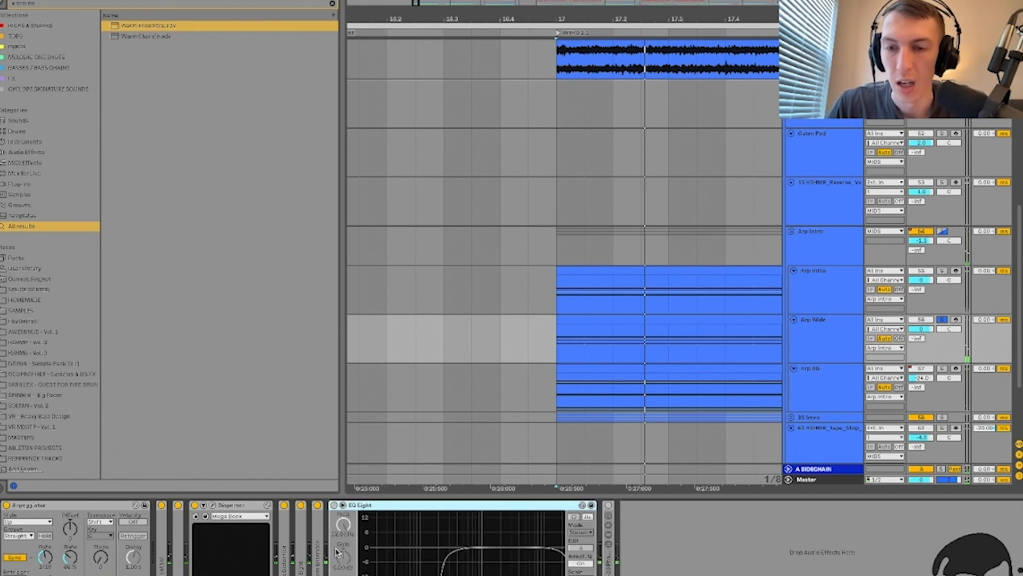
pyautogui.click(334, 505)
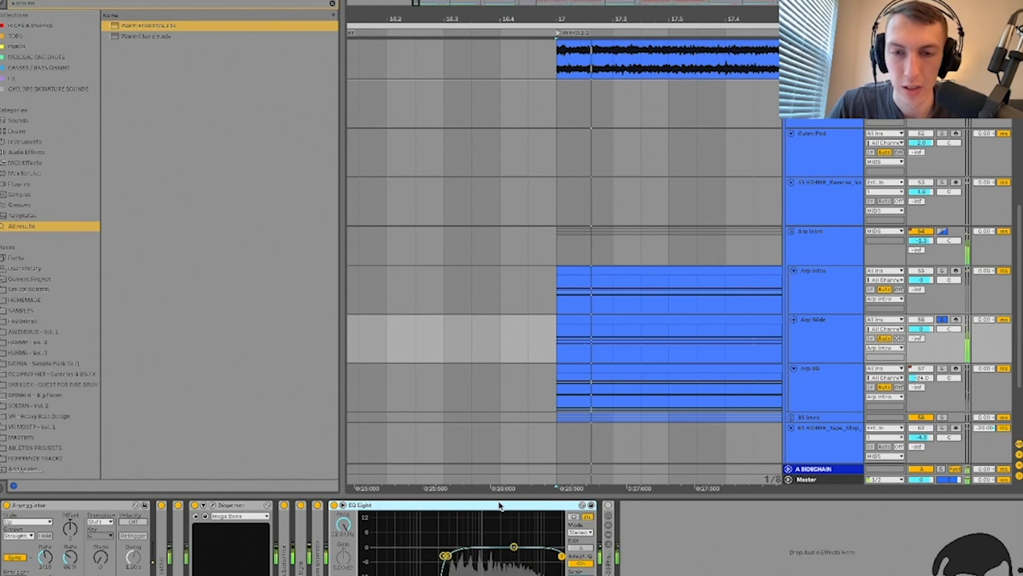
pyautogui.doubleClick(397, 505)
pyautogui.click(352, 505)
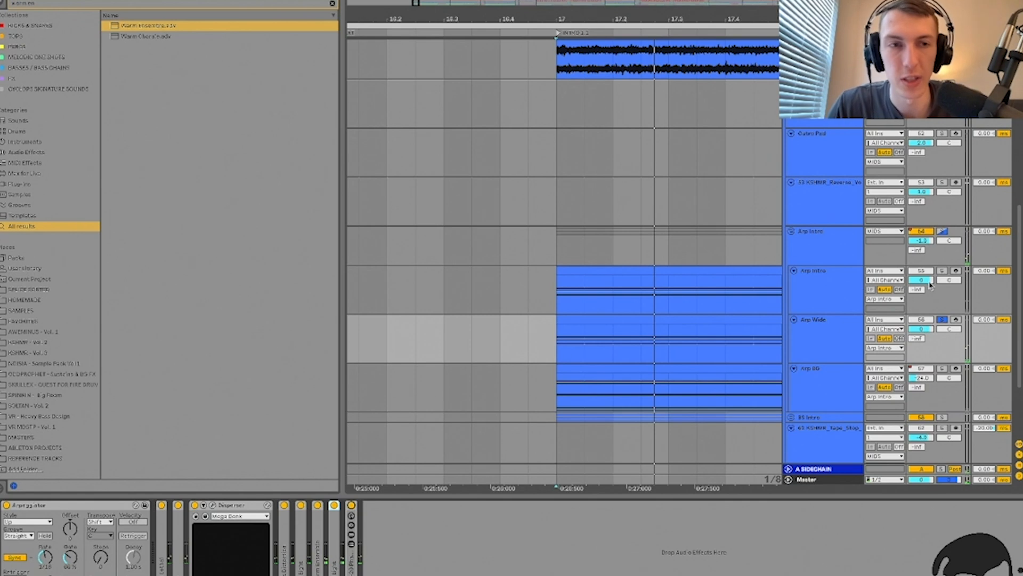
# Step: Solo and audition the Arp Intro track, then clear the solos
pyautogui.click(943, 271)
pyautogui.click(823, 293)
pyautogui.press('space')
pyautogui.press('space')
pyautogui.click(943, 320)
pyautogui.click(942, 319)
pyautogui.click(815, 275)
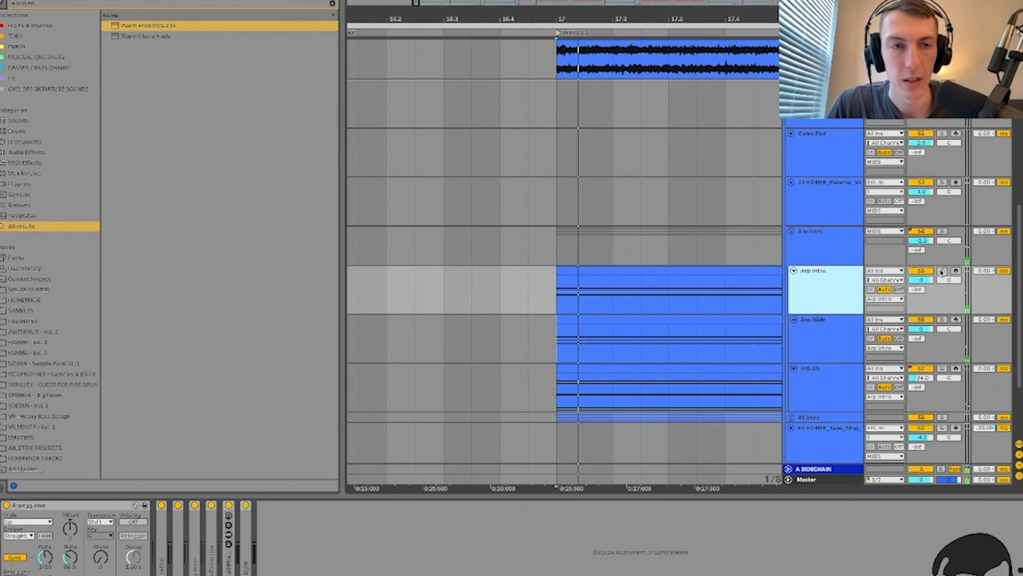
pyautogui.press('space')
# Step: Audition Arp Wide soloed, then switch the solo to the Arp BG track
pyautogui.click(943, 323)
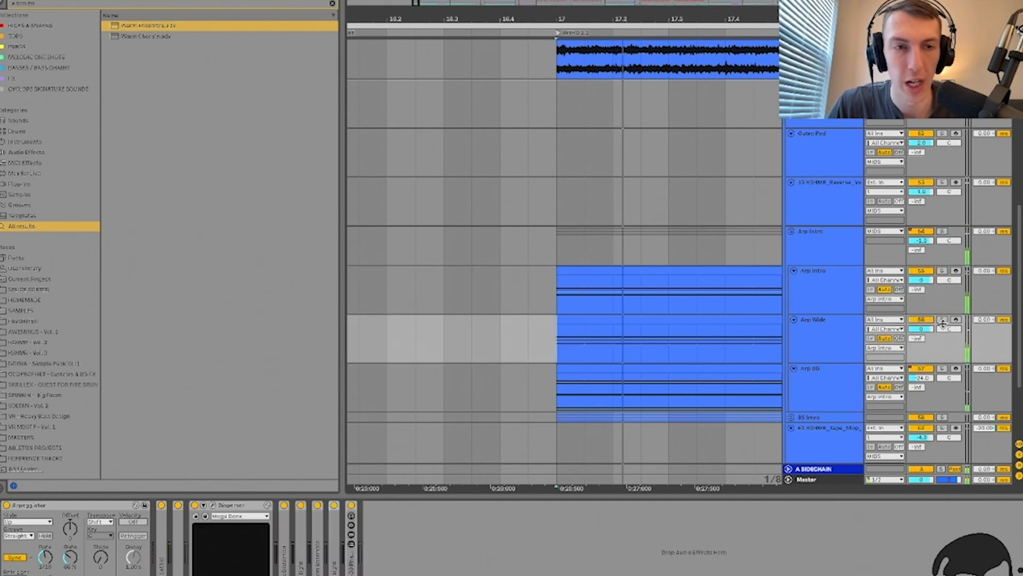
pyautogui.click(944, 321)
pyautogui.press('space')
pyautogui.click(836, 337)
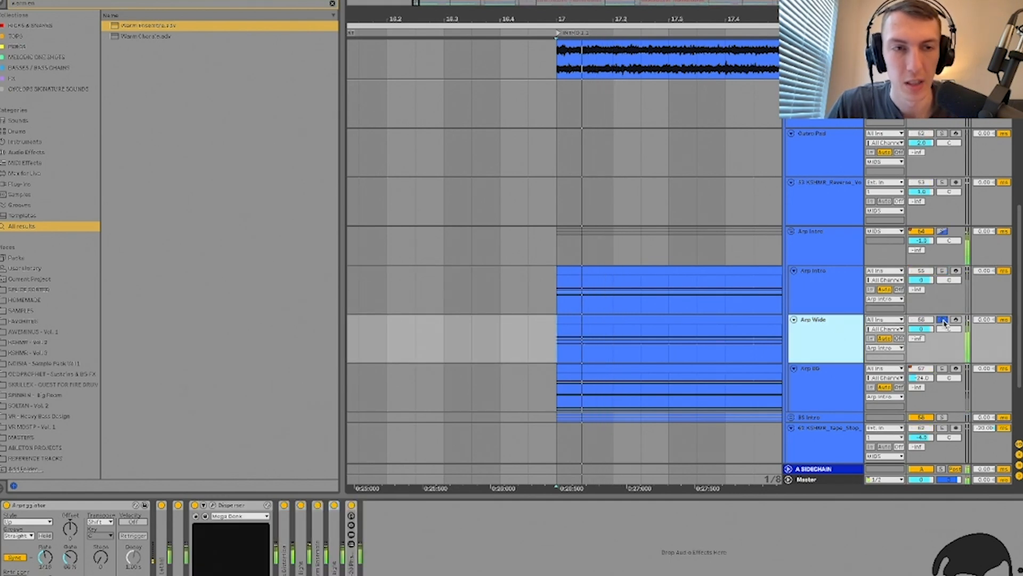
pyautogui.click(943, 321)
pyautogui.click(942, 368)
pyautogui.click(832, 388)
pyautogui.press('space')
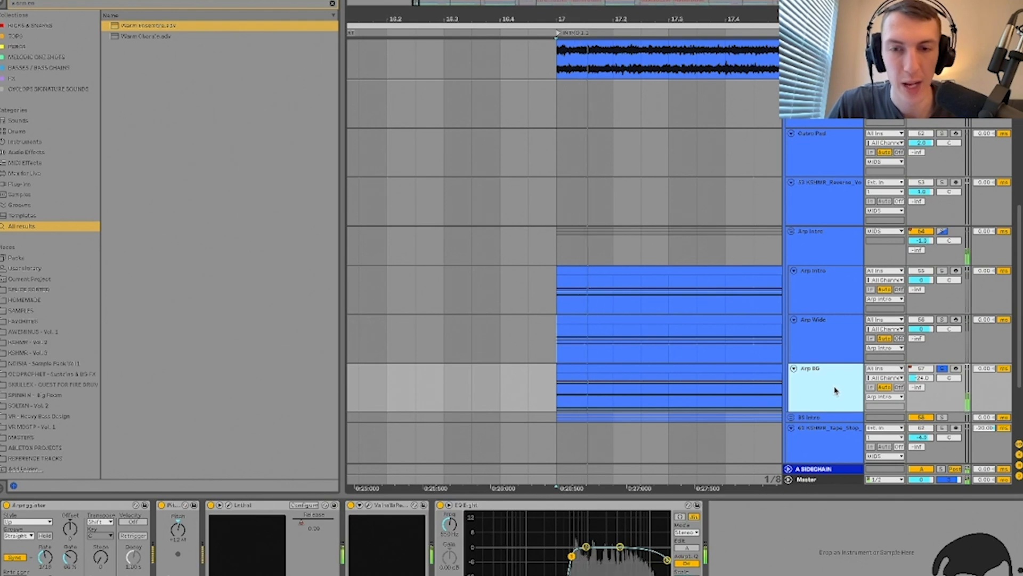
pyautogui.press('space')
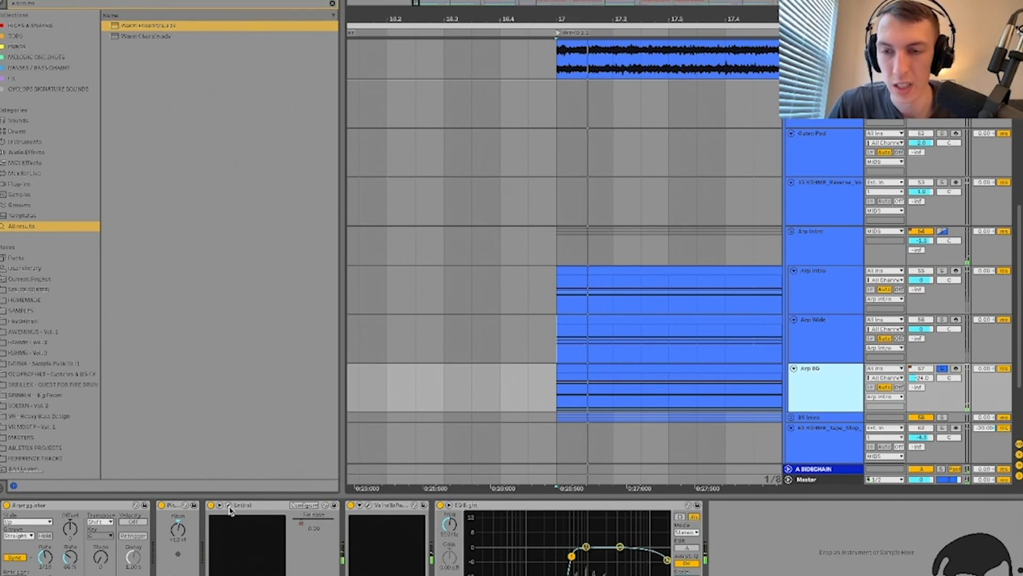
# Step: Check the Lethal synth window, then add a second Pitch device from a 'pitch' browser search
pyautogui.click(229, 505)
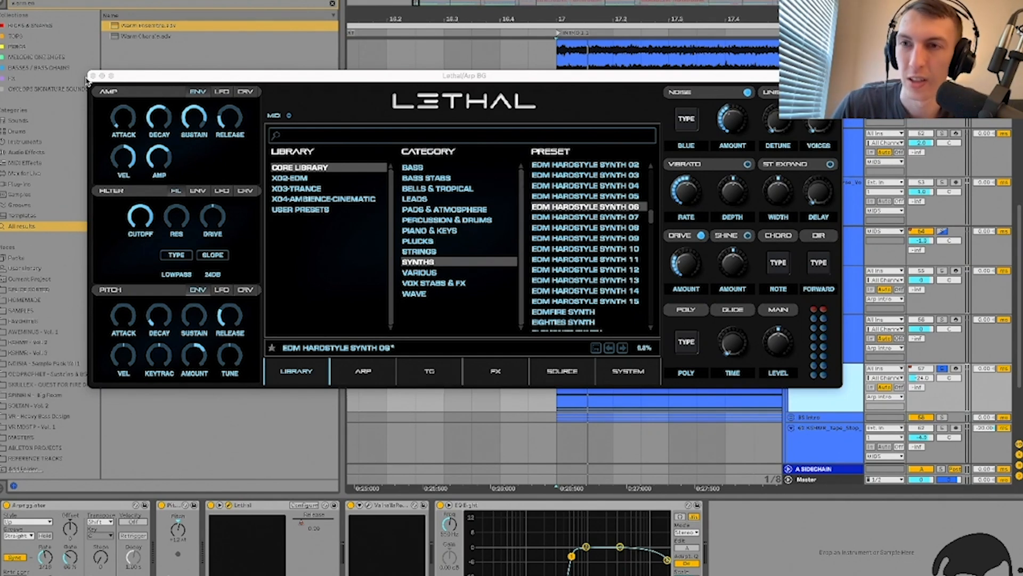
pyautogui.click(93, 76)
pyautogui.click(177, 528)
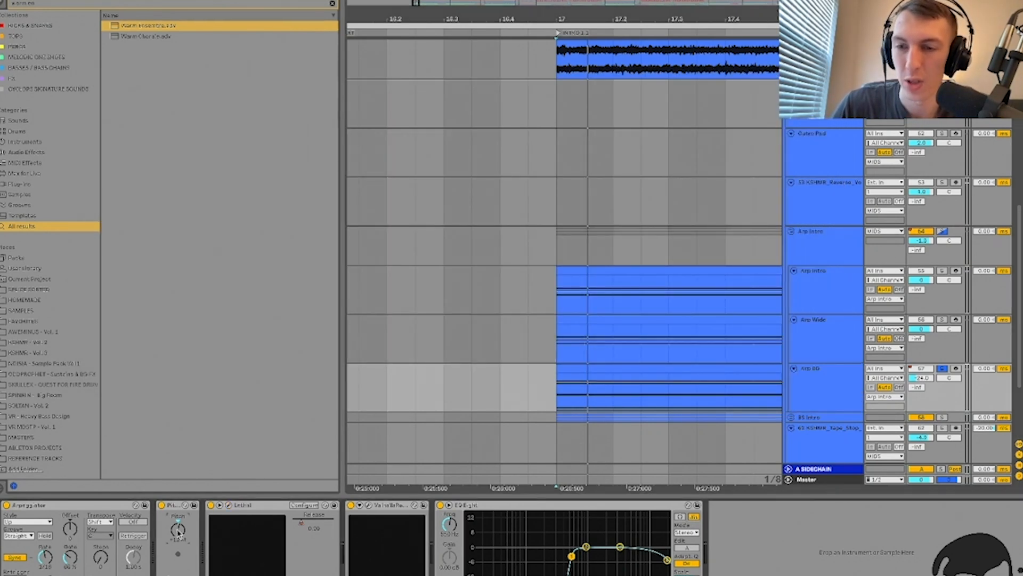
pyautogui.press('super+f')
pyautogui.press('Escape')
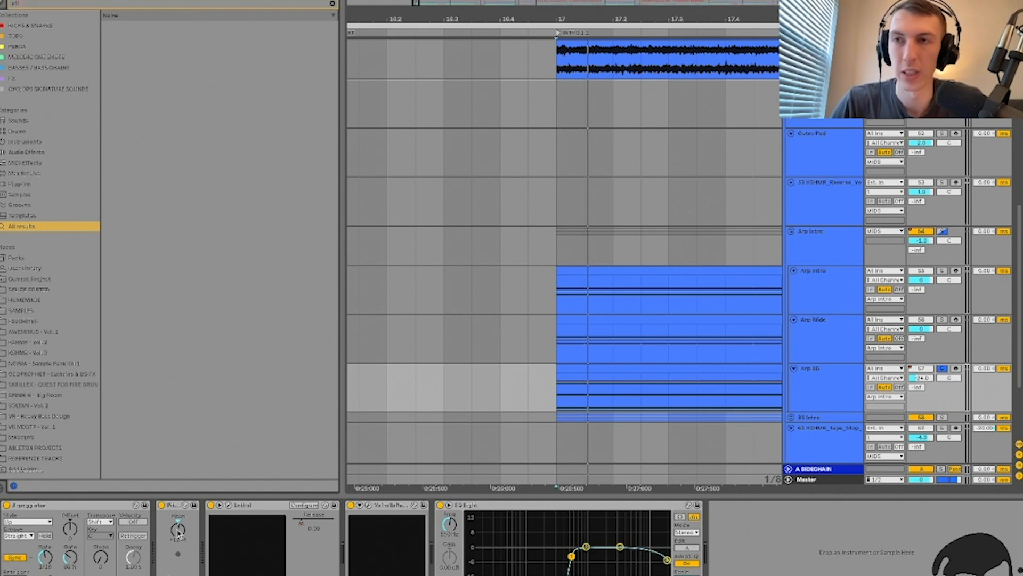
pyautogui.press('super+f')
pyautogui.write('pitch')
pyautogui.press('Down')
pyautogui.press('Down')
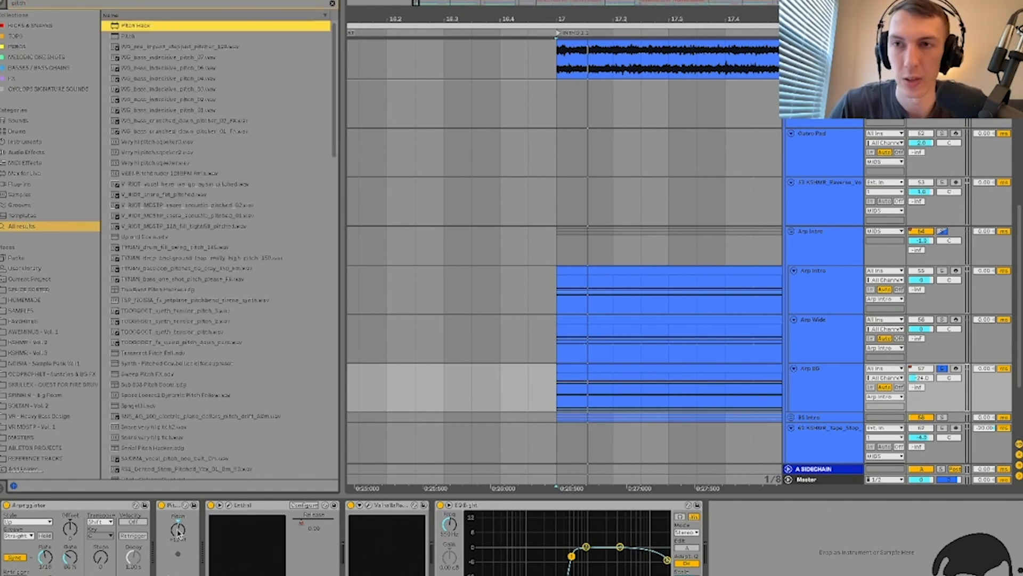
pyautogui.press('Return')
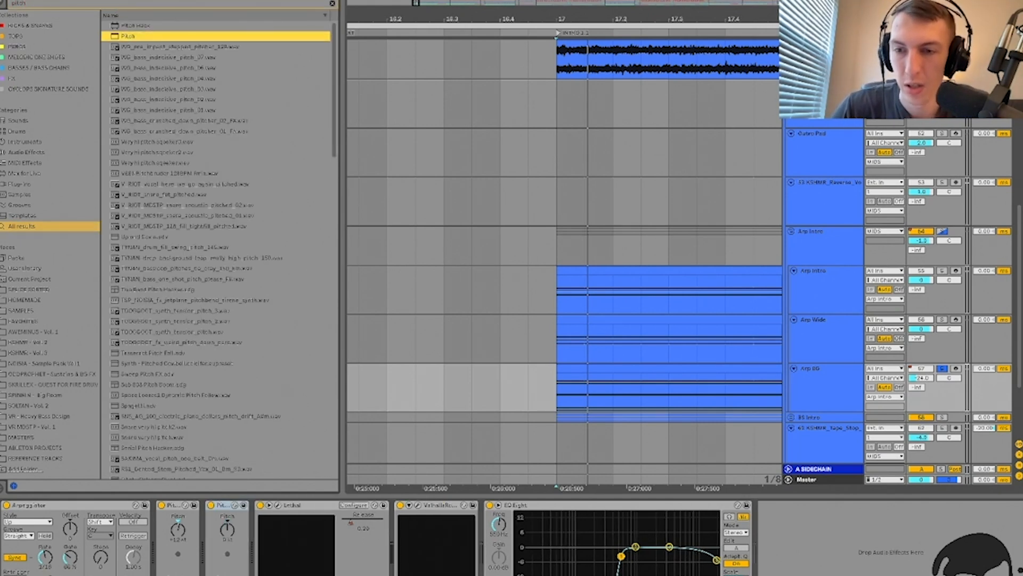
# Step: Set the new Pitch device to -12 st, then +24 st, then delete it
pyautogui.click(234, 539)
pyautogui.write('-12')
pyautogui.press('Return')
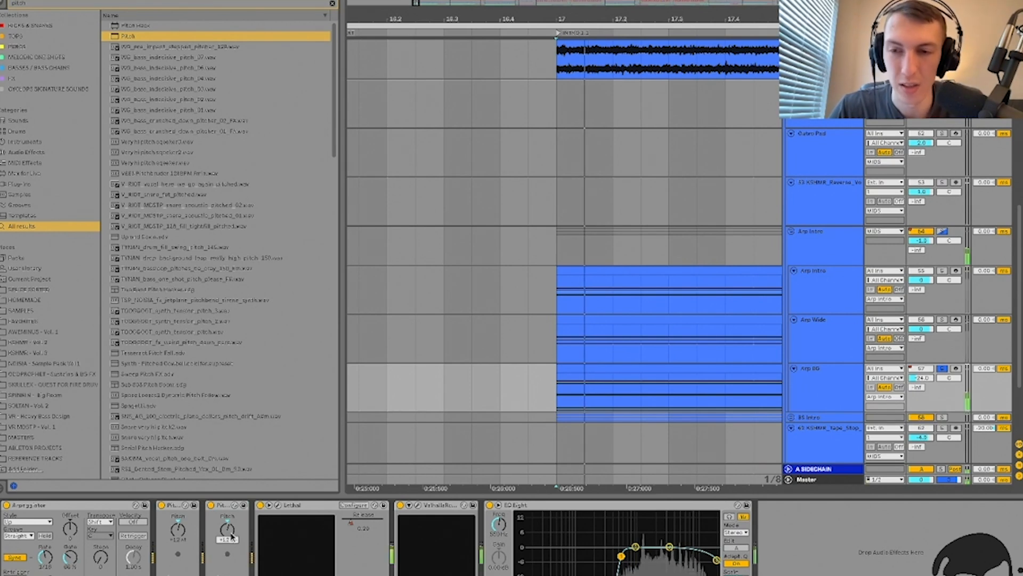
pyautogui.write('24')
pyautogui.press('Return')
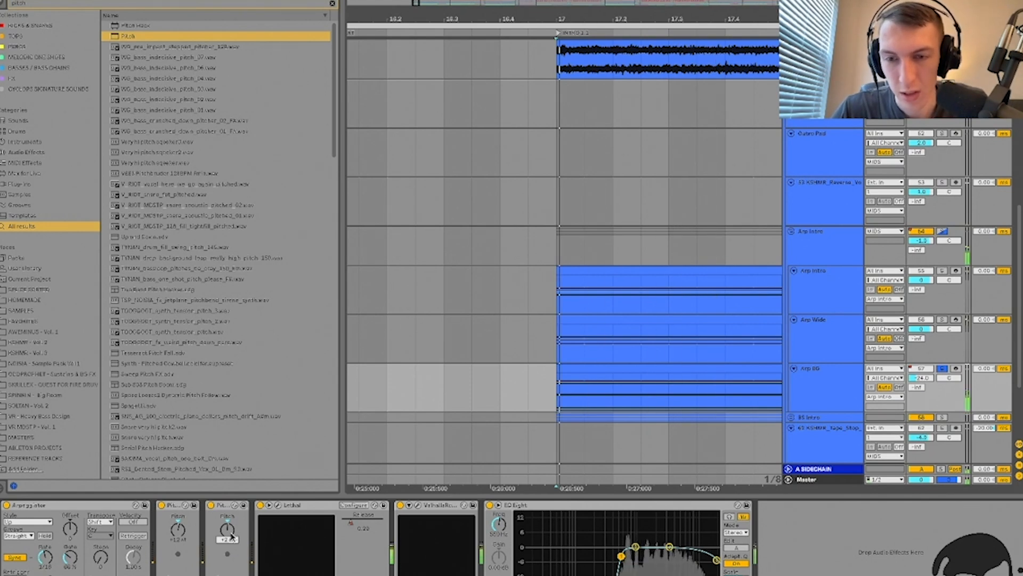
pyautogui.click(223, 511)
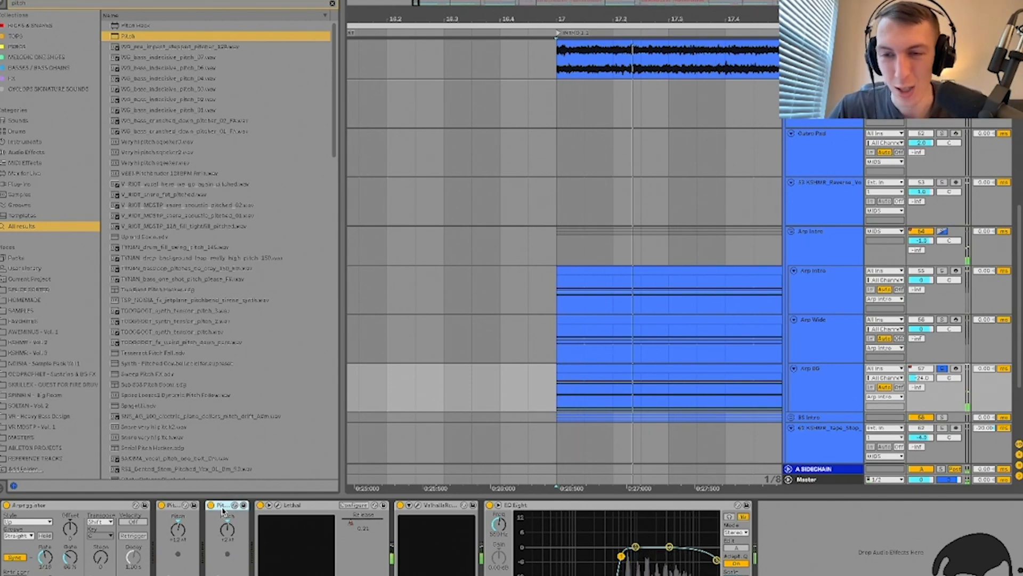
pyautogui.press('Delete')
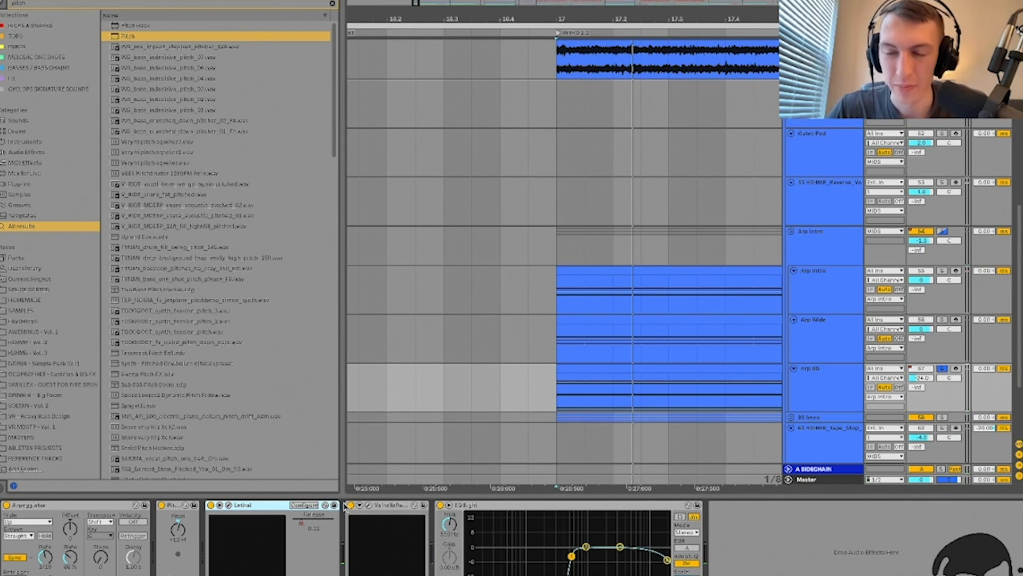
# Step: Check the ValhallaRoom reverb window, then select Arp BG and fold its Lethal device
pyautogui.click(368, 504)
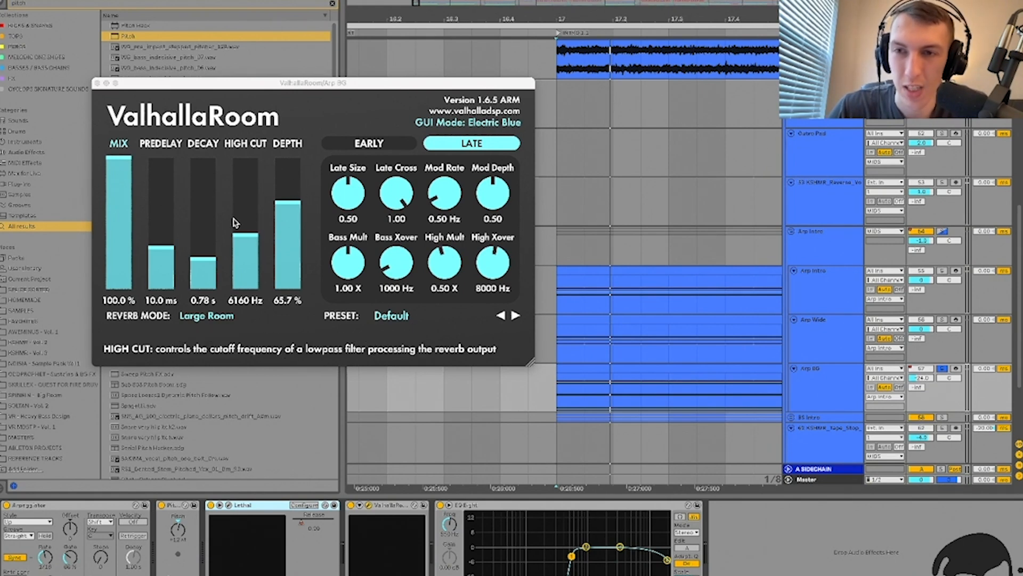
pyautogui.click(97, 83)
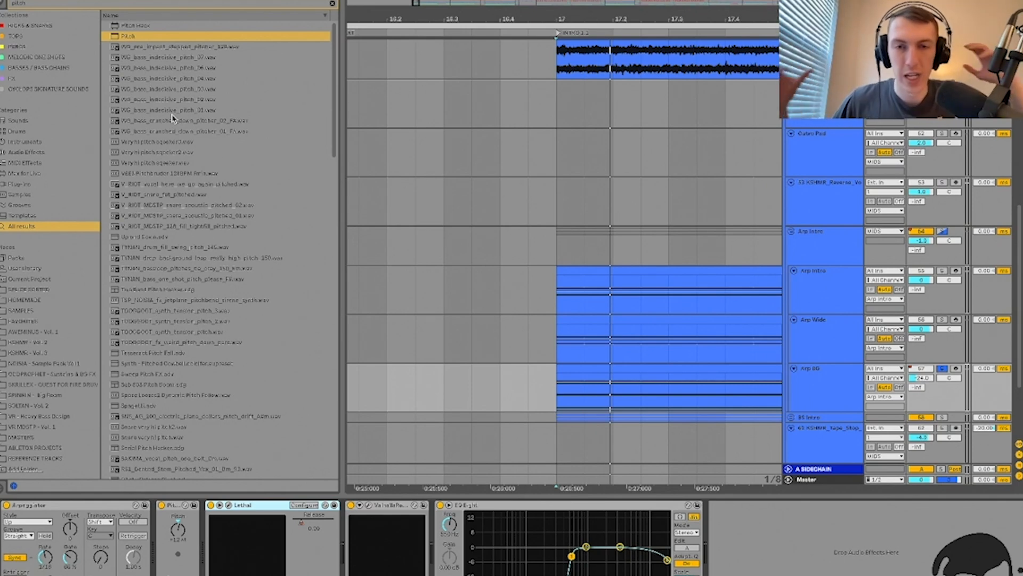
pyautogui.click(817, 390)
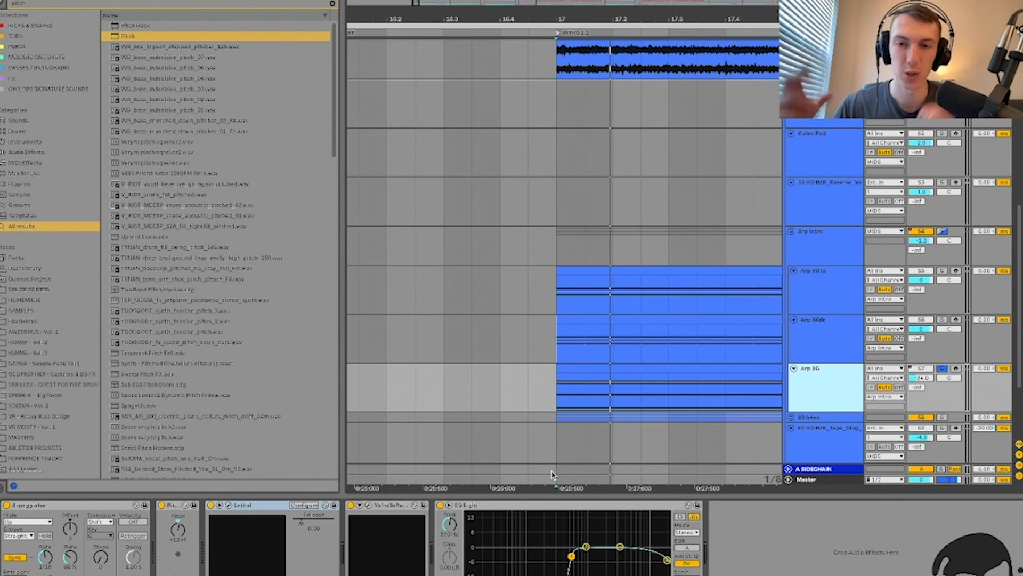
pyautogui.doubleClick(268, 507)
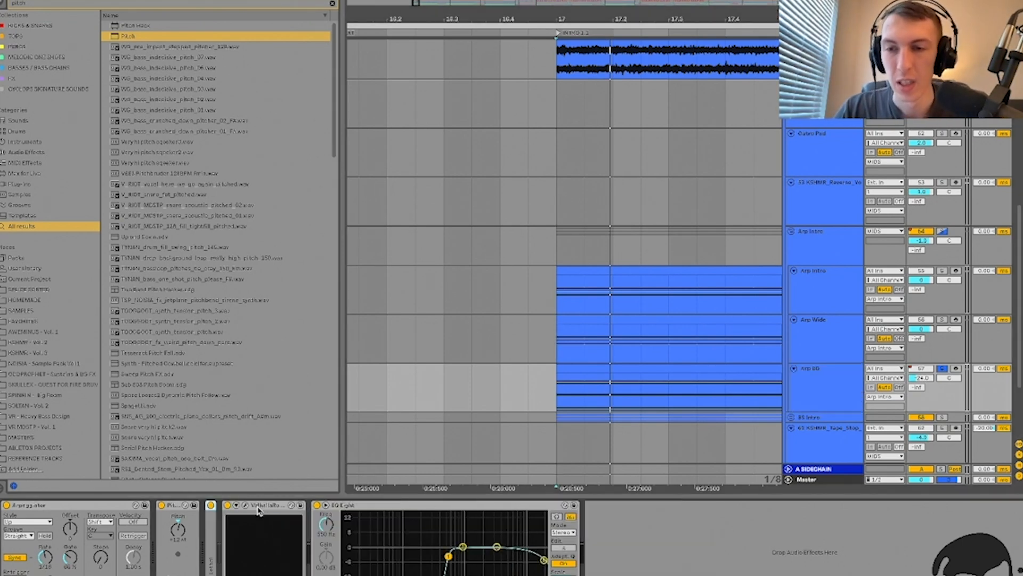
# Step: Solo and play the Arp Intro group, hide the browser, and select the group
pyautogui.click(942, 232)
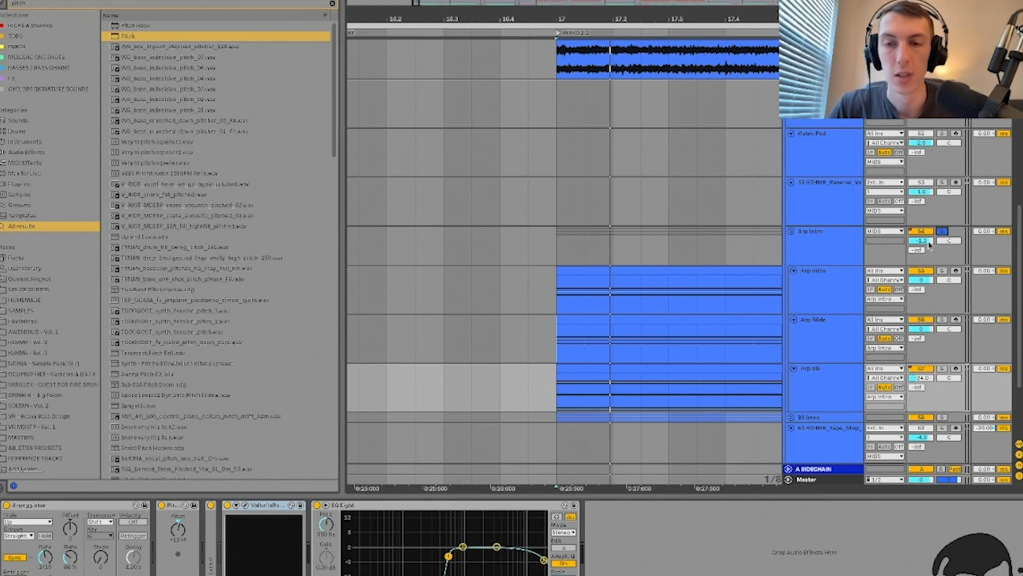
pyautogui.press('space')
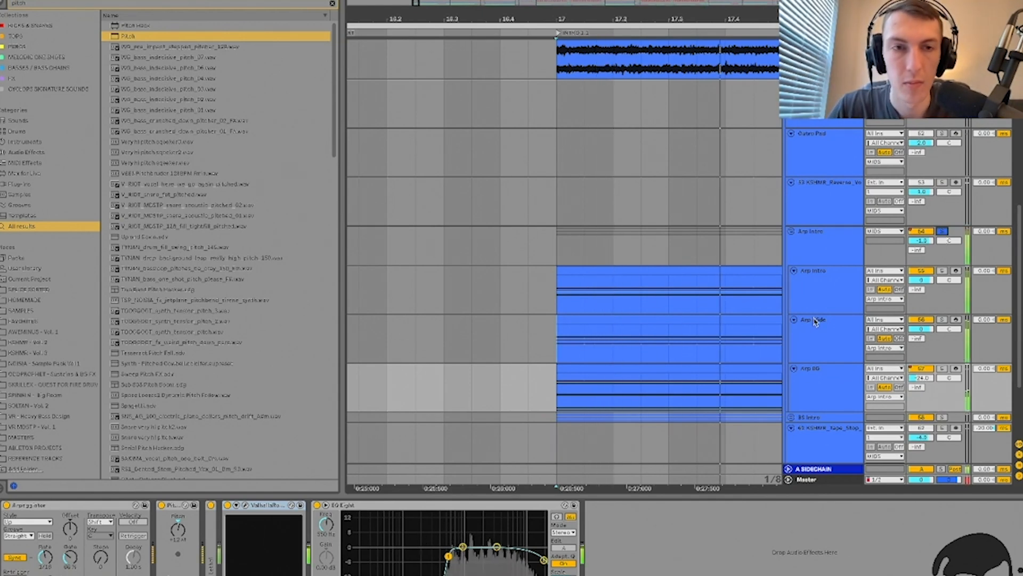
pyautogui.hotkey('ctrl', 'alt', 'l')
pyautogui.hotkey('ctrl', 'alt', 'b')
pyautogui.doubleClick(821, 248)
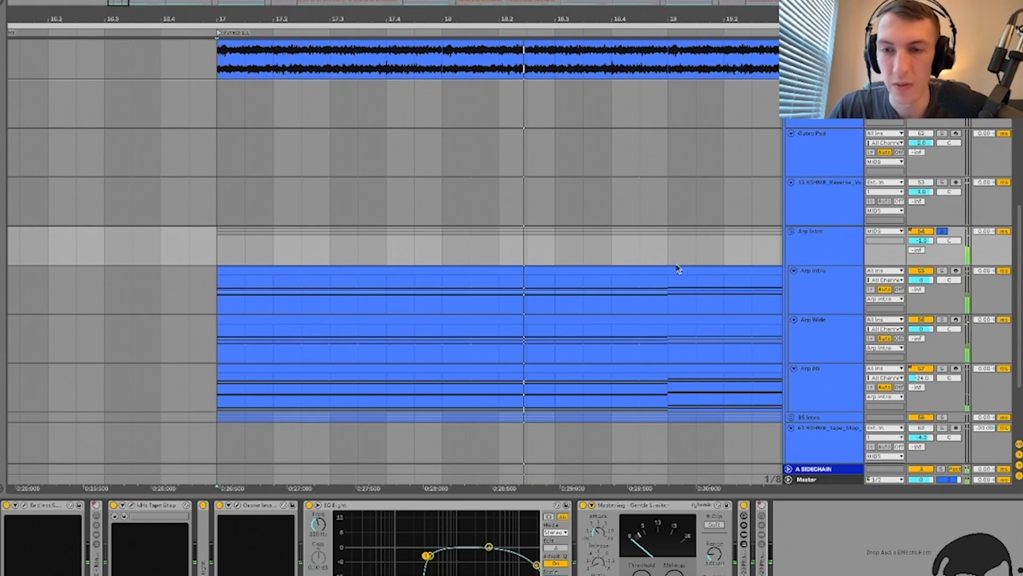
# Step: Select the Arp Intro group row, zoom out, and show its automation lanes with A
pyautogui.click(27, 510)
pyautogui.click(27, 510)
pyautogui.click(414, 207)
pyautogui.click(417, 241)
pyautogui.press('-')
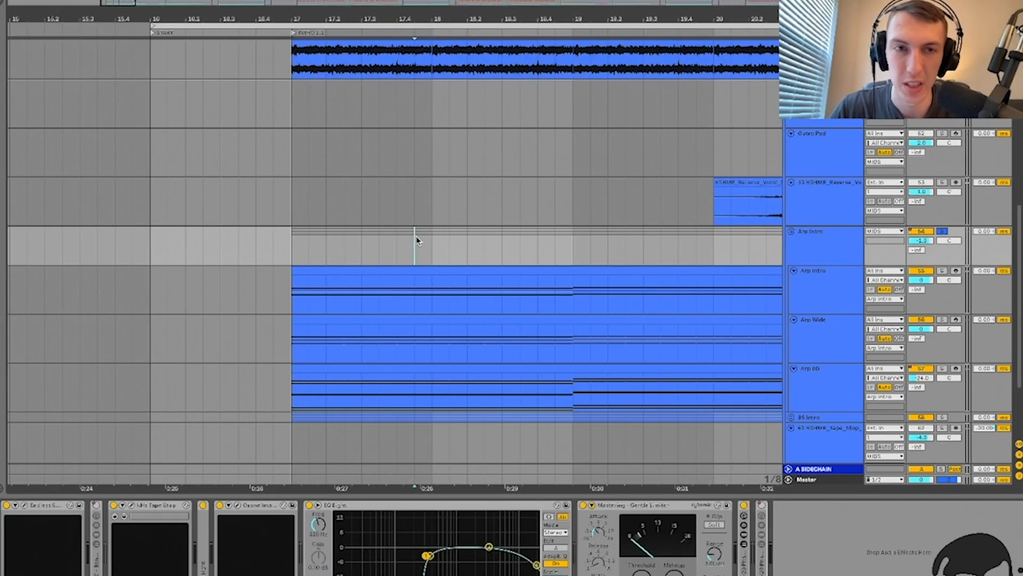
pyautogui.press('a')
pyautogui.hscroll(10, 407, 242)
pyautogui.scroll(-3, 407, 242)
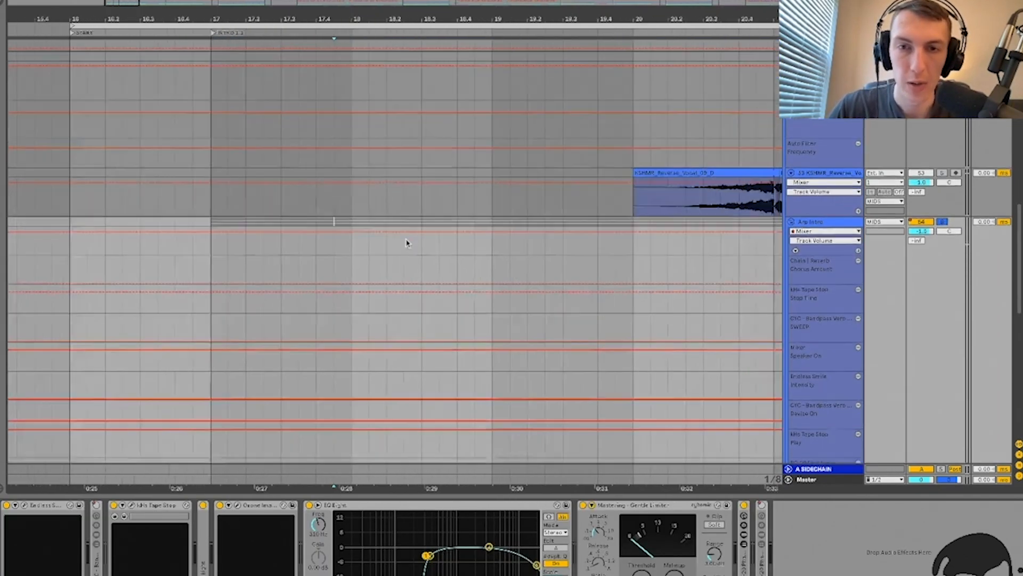
# Step: Play from points on the automation curve around bars 22–30, then open Endless Smile
pyautogui.click(407, 243)
pyautogui.press('-')
pyautogui.press('-')
pyautogui.press('-')
pyautogui.press('-')
pyautogui.hscroll(5, 521, 253)
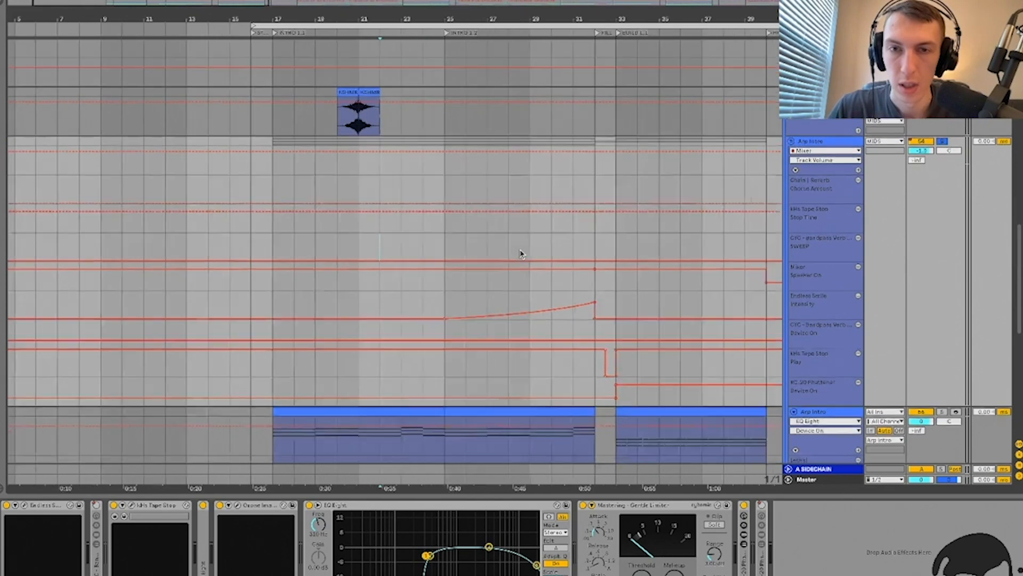
pyautogui.click(451, 252)
pyautogui.press('+')
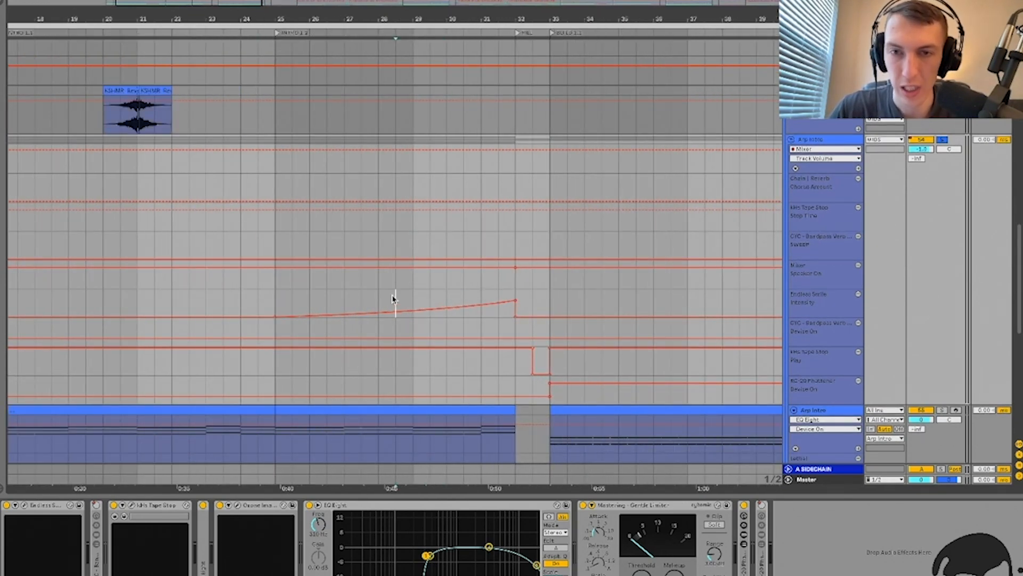
pyautogui.click(414, 299)
pyautogui.press('space')
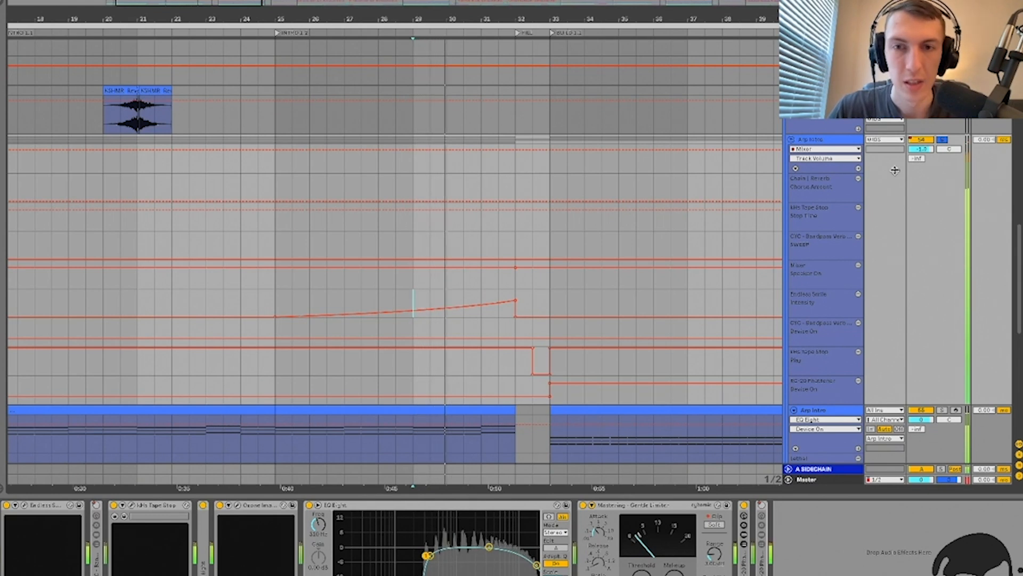
pyautogui.click(489, 295)
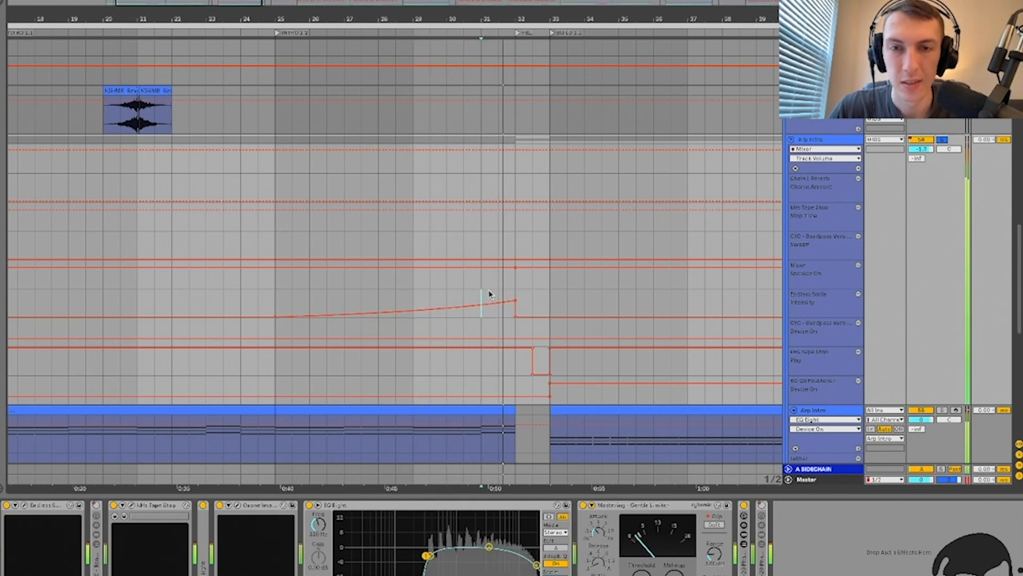
pyautogui.click(25, 505)
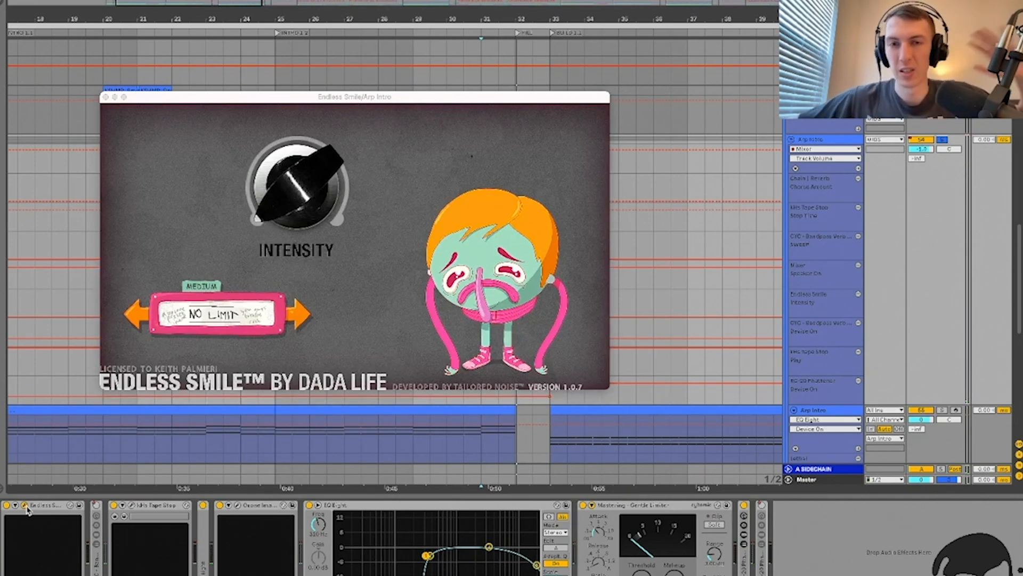
# Step: Close Endless Smile, unsolo the Arp Intro group, and play from bar 31
pyautogui.click(106, 98)
pyautogui.click(481, 282)
pyautogui.scroll(3, 481, 282)
pyautogui.press('space')
pyautogui.hscroll(1, 481, 282)
pyautogui.scroll(-1, 481, 282)
pyautogui.press('space')
pyautogui.click(942, 126)
pyautogui.press('space')
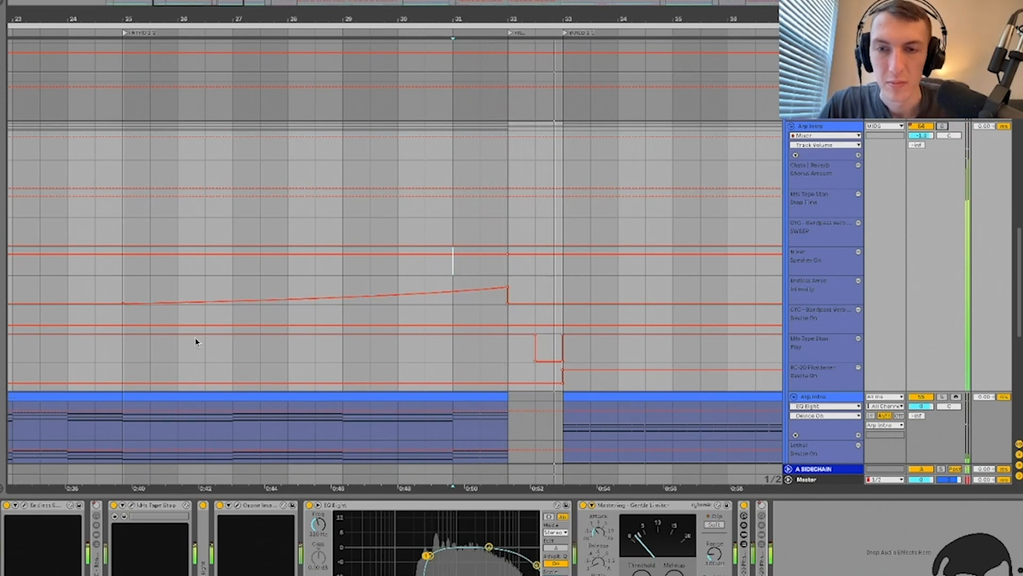
# Step: Expand the bandpass reverb rack and audition the arrangement around bars 93–97
pyautogui.click(97, 562)
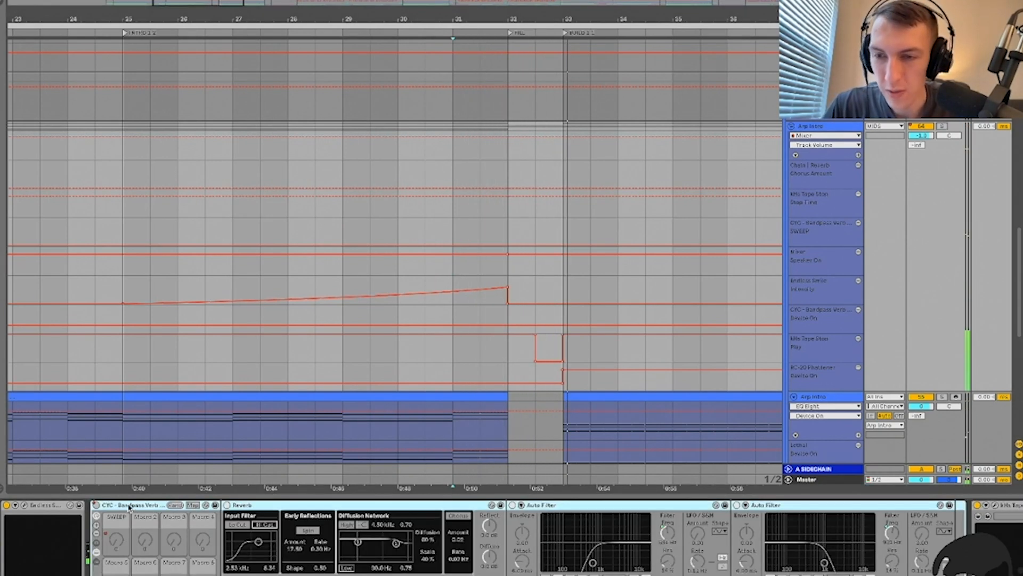
pyautogui.click(401, 274)
pyautogui.press('-')
pyautogui.press('-')
pyautogui.press('-')
pyautogui.hscroll(8, 402, 275)
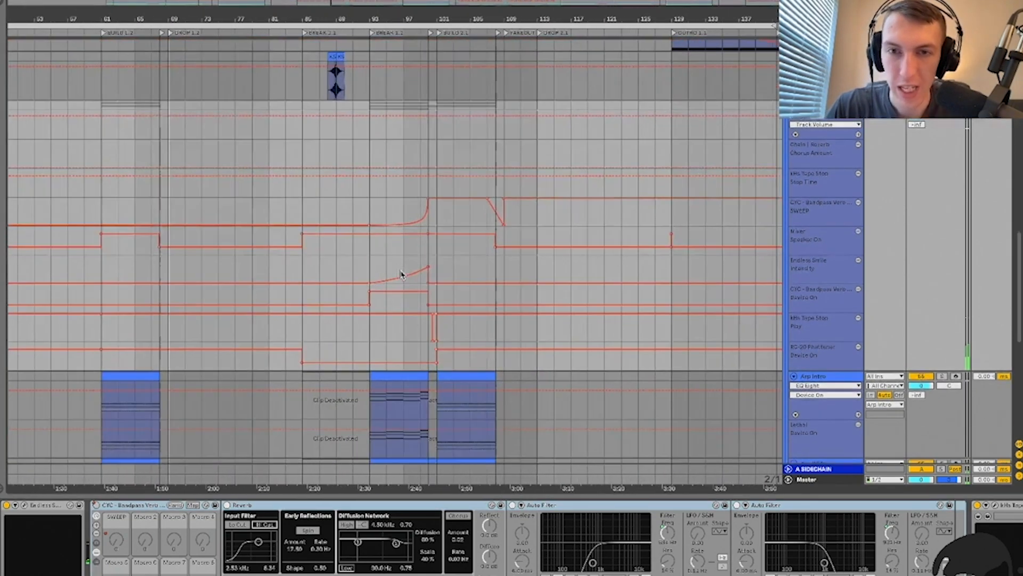
pyautogui.hscroll(-2, 334, 264)
pyautogui.click(407, 267)
pyautogui.press('+')
pyautogui.press('+')
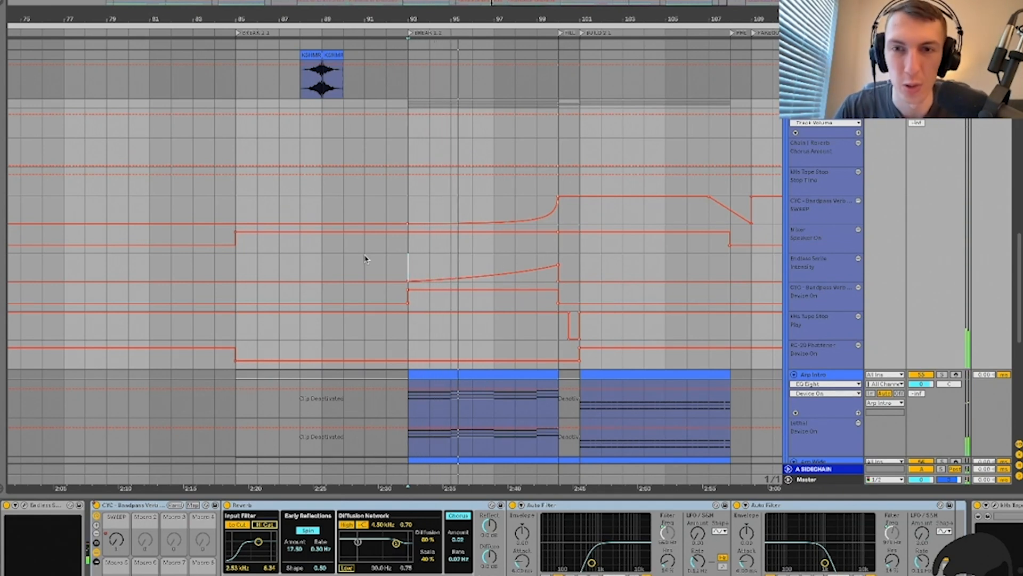
pyautogui.click(496, 263)
# Step: Scroll back through the arrangement and show the Arp Intro group's effect chain
pyautogui.hscroll(1, 496, 264)
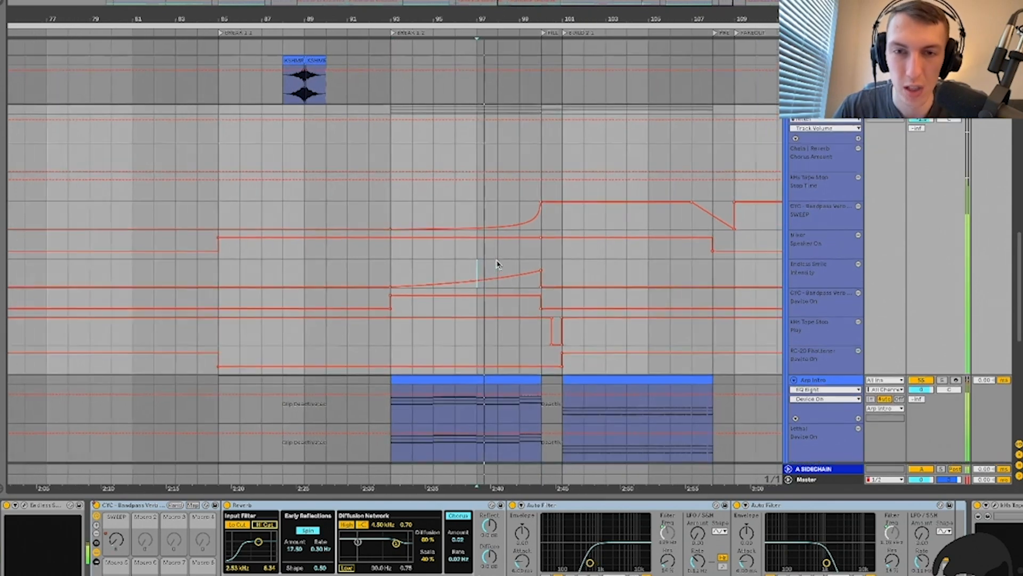
pyautogui.hscroll(2, 493, 263)
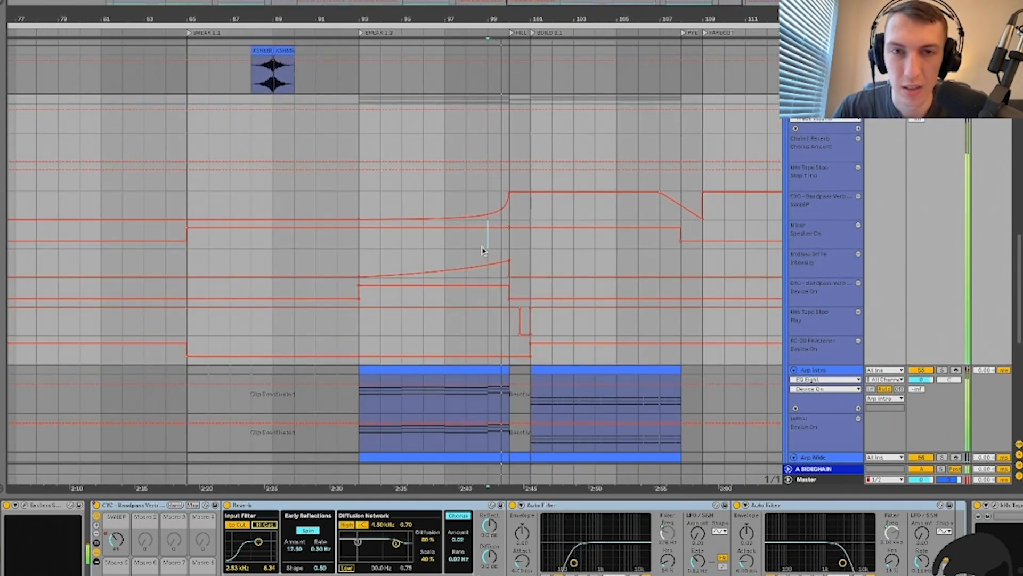
pyautogui.scroll(-3, 482, 251)
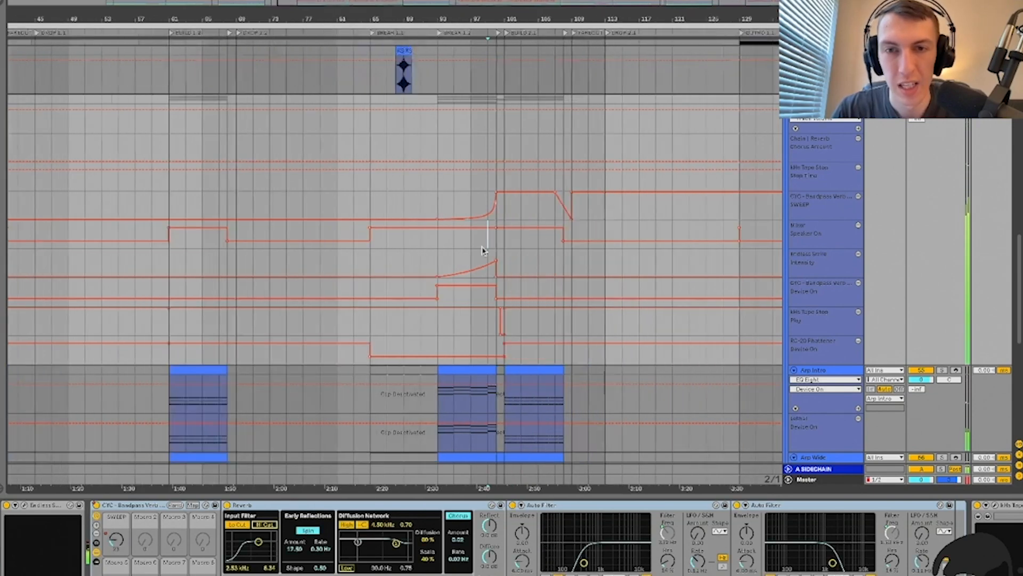
pyautogui.hscroll(-10, 482, 249)
pyautogui.press('alt+super+l')
pyautogui.press('alt+super+l')
pyautogui.scroll(-1, 288, 233)
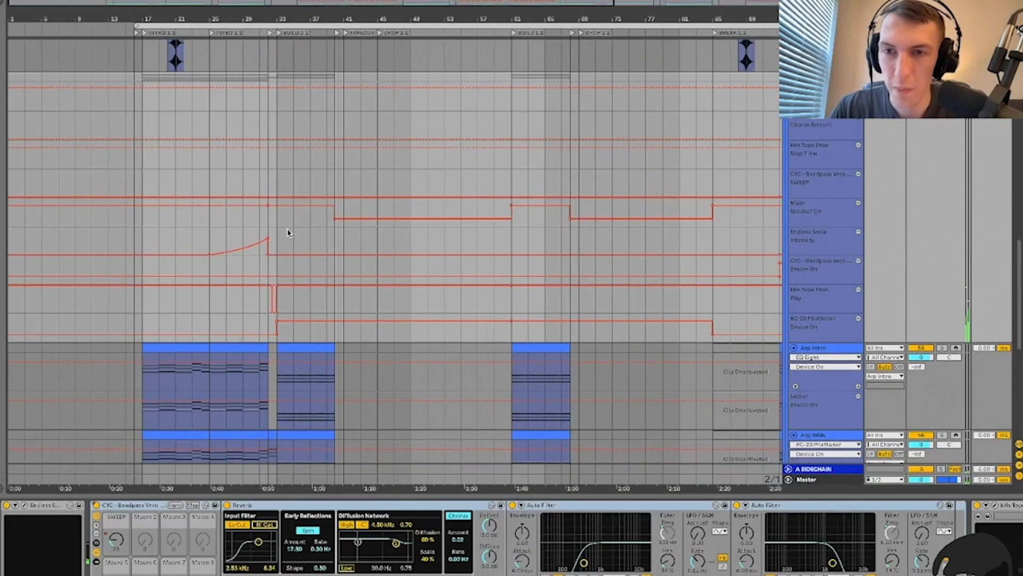
pyautogui.click(227, 235)
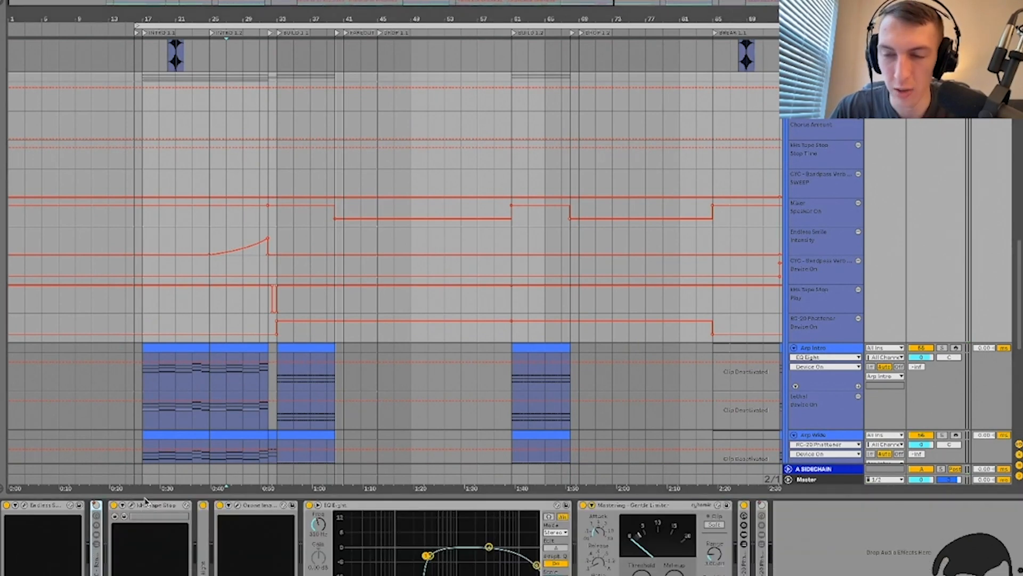
# Step: Open kHs Tape Stop and replay the fill before bar 32, then close its window
pyautogui.click(132, 508)
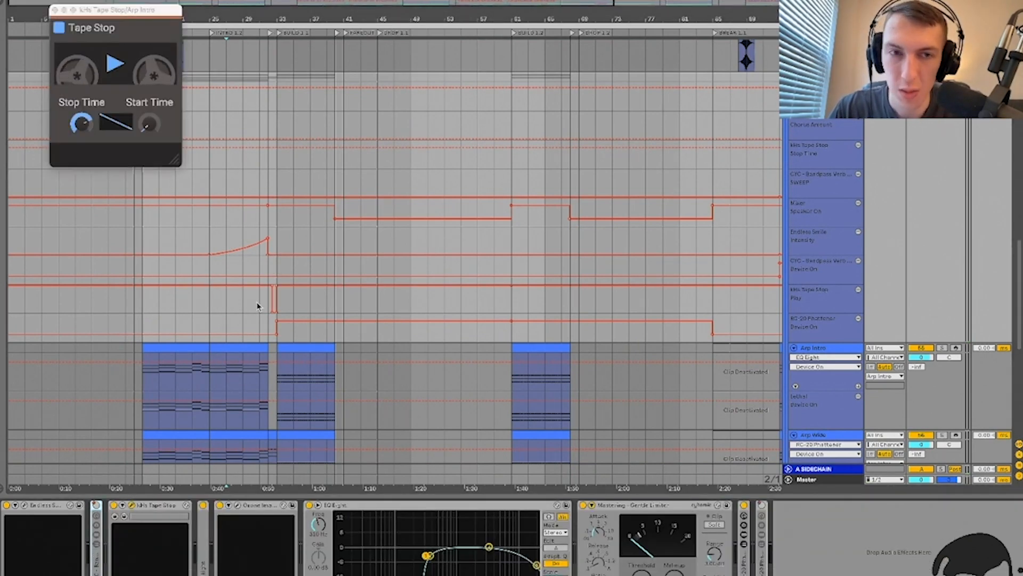
pyautogui.scroll(5, 257, 306)
pyautogui.press('space')
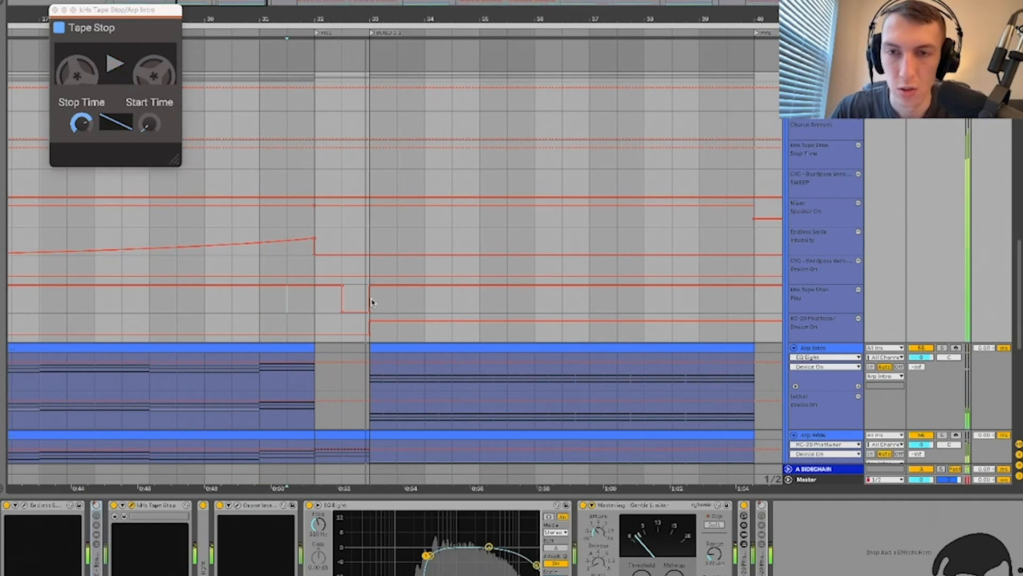
pyautogui.click(315, 299)
pyautogui.press('space')
pyautogui.press('space')
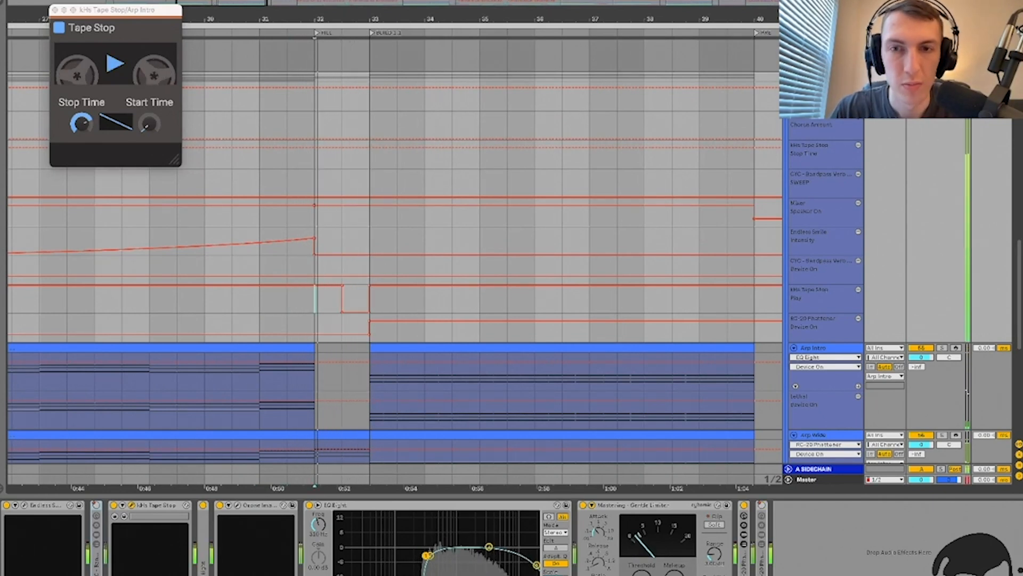
pyautogui.press('space')
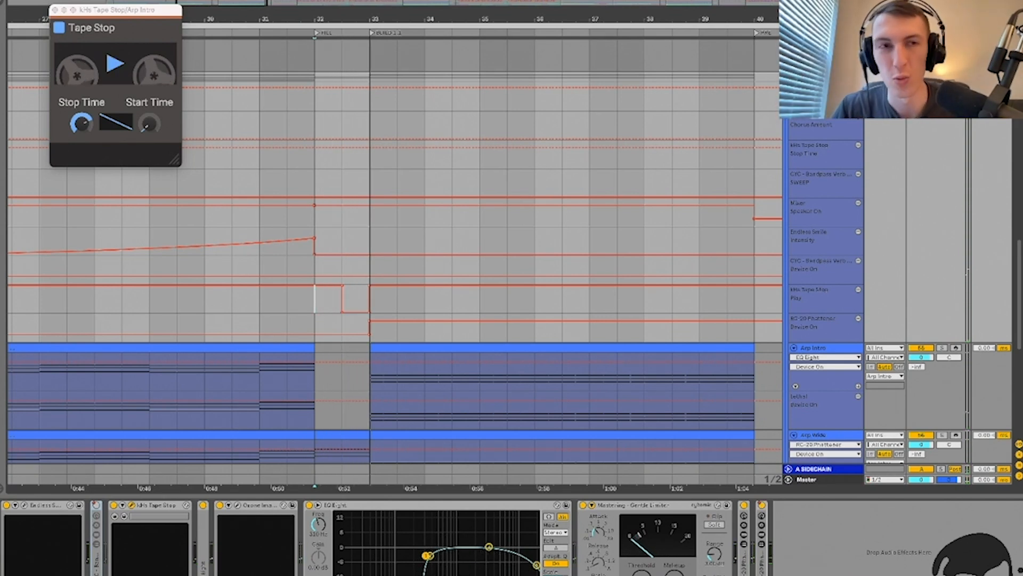
pyautogui.click(131, 505)
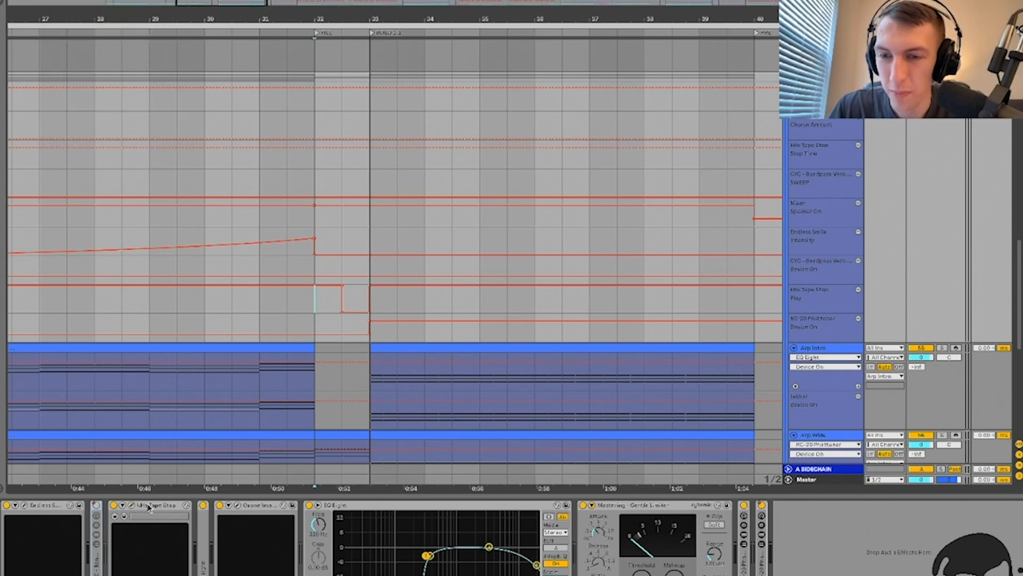
# Step: Fold the Tape Stop and EQ Eight devices, then open the Ozone Imager window
pyautogui.doubleClick(146, 505)
pyautogui.doubleClick(129, 533)
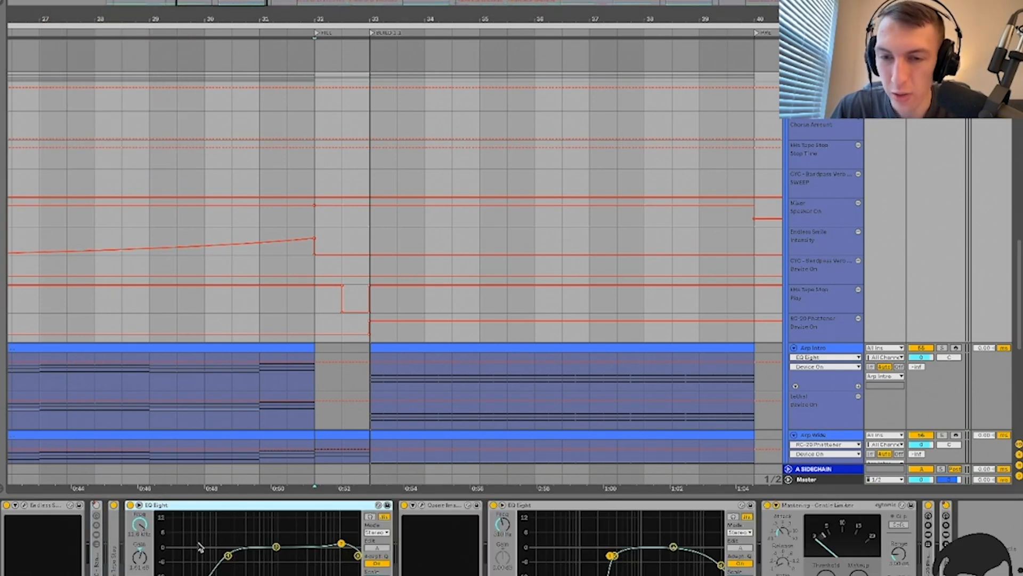
pyautogui.doubleClick(262, 504)
pyautogui.click(165, 506)
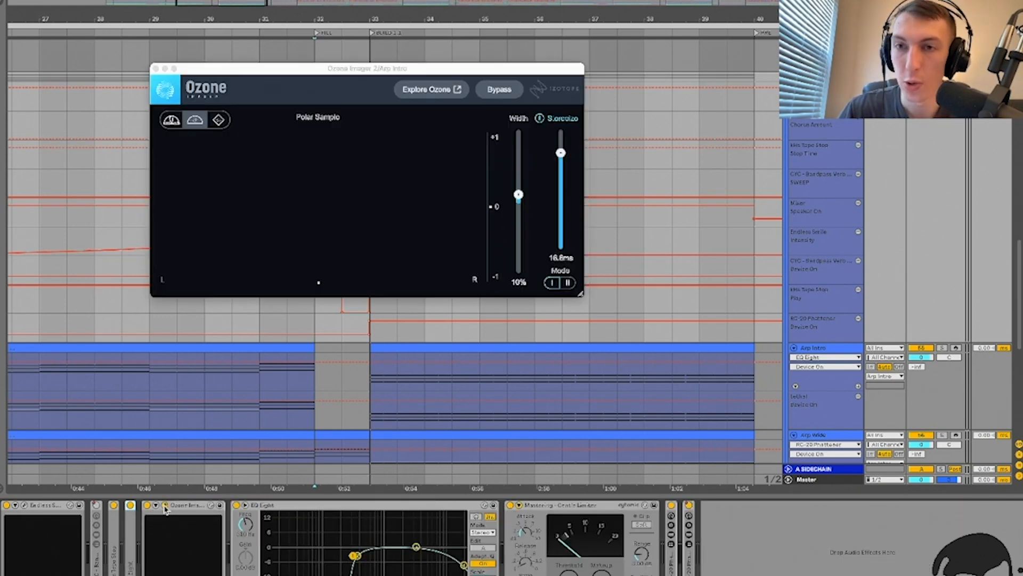
# Step: Play Arp Intro through Ozone Imager, then close and fold it and select EQ Eight
pyautogui.press('space')
pyautogui.press('space')
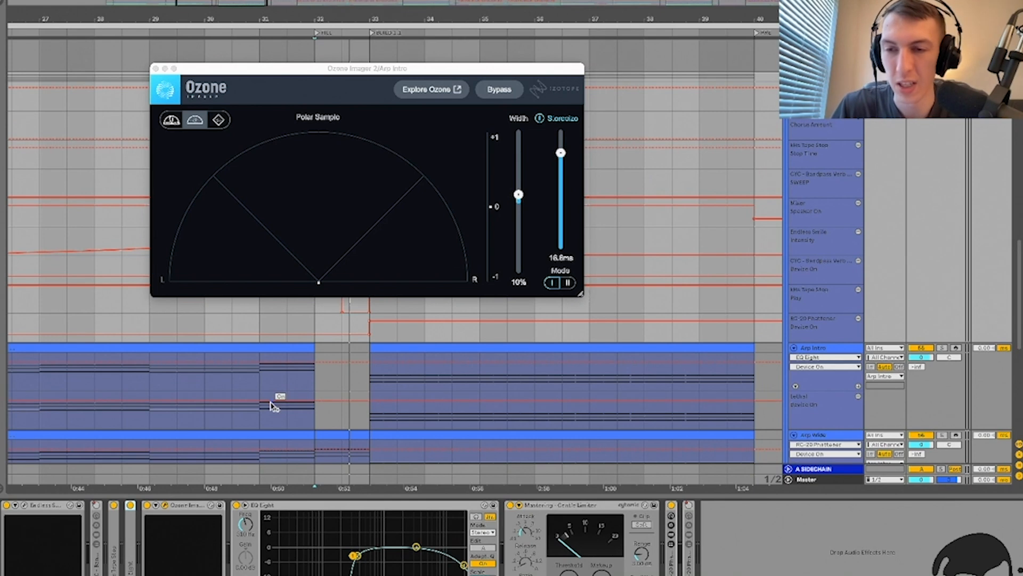
pyautogui.click(166, 508)
pyautogui.click(224, 508)
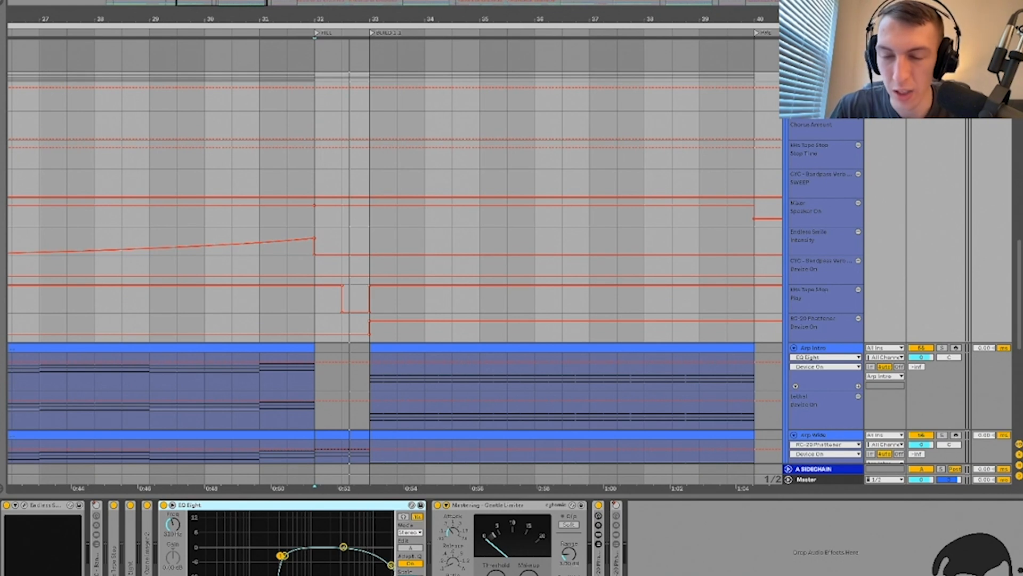
# Step: Play from bar 32, fold EQ Eight and Gentle Limiter, and unfold RC-20 Phattener
pyautogui.press('space')
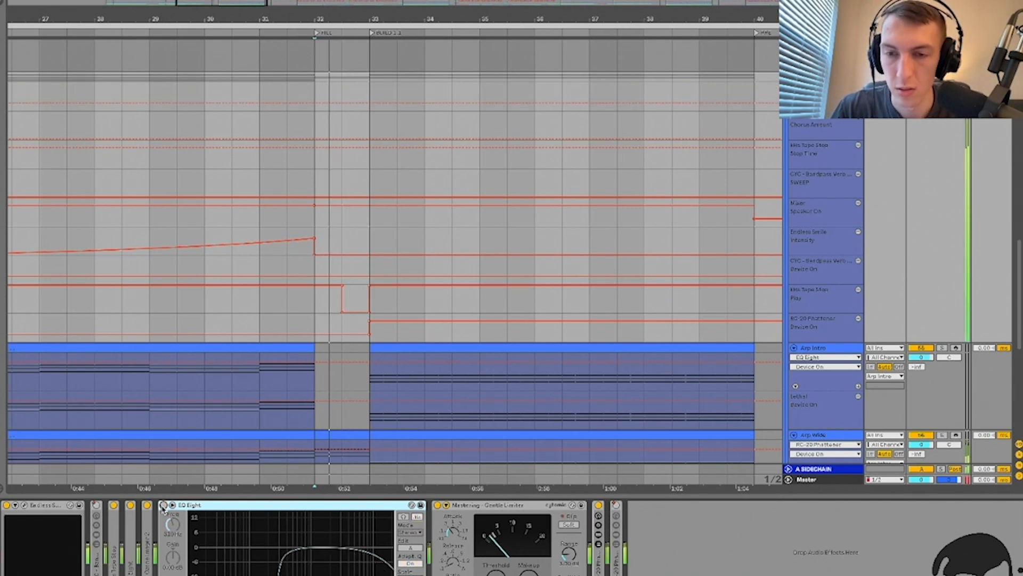
pyautogui.click(171, 506)
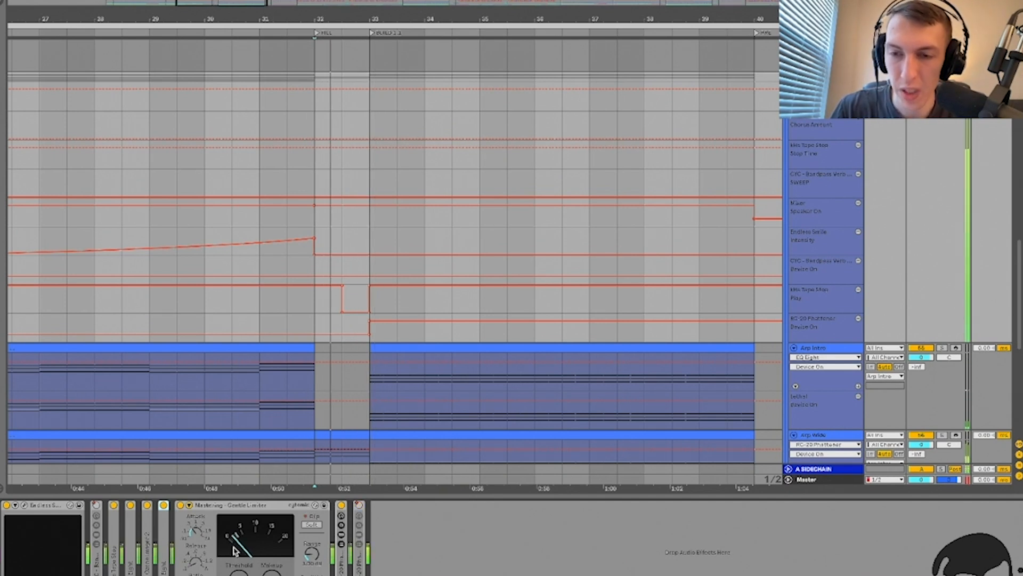
pyautogui.doubleClick(217, 508)
pyautogui.doubleClick(199, 567)
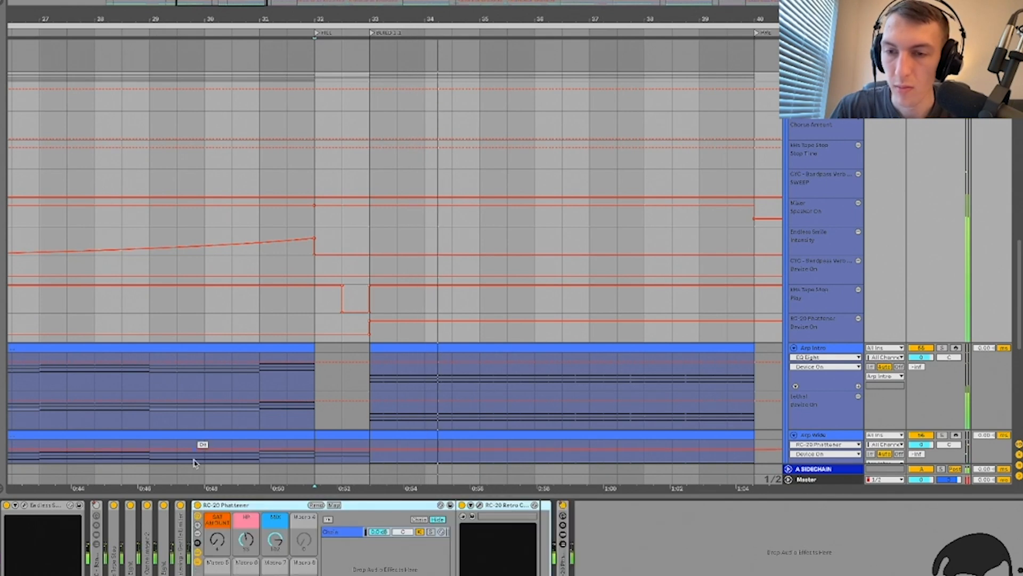
# Step: A/B the RC-20 Phattener on and off from bar 32, leaving it on and unfolded
pyautogui.click(198, 507)
pyautogui.press('space')
pyautogui.click(197, 506)
pyautogui.press('space')
pyautogui.click(197, 506)
pyautogui.press('space')
pyautogui.click(197, 506)
pyautogui.doubleClick(216, 506)
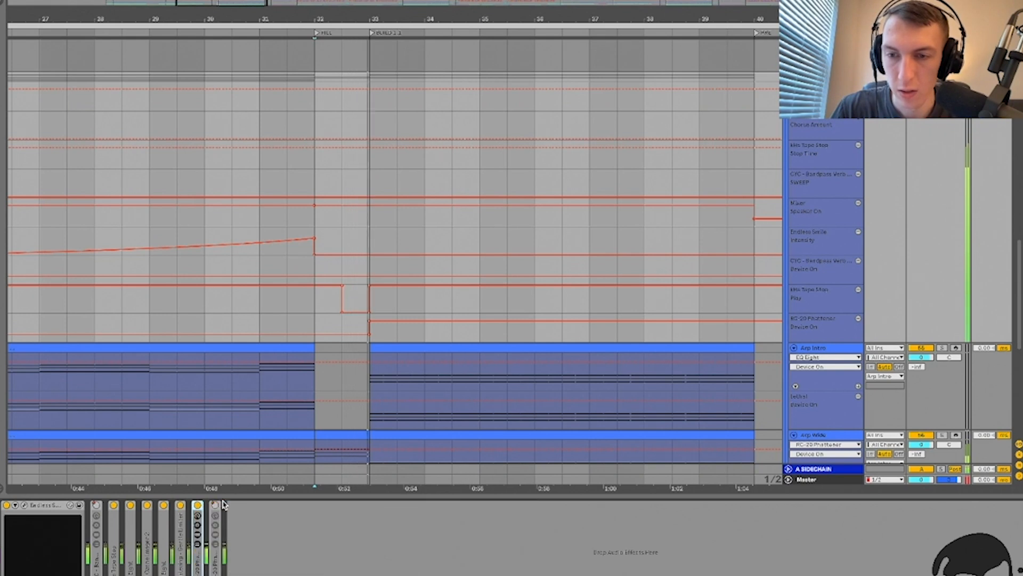
pyautogui.doubleClick(217, 565)
pyautogui.press('space')
pyautogui.press('space')
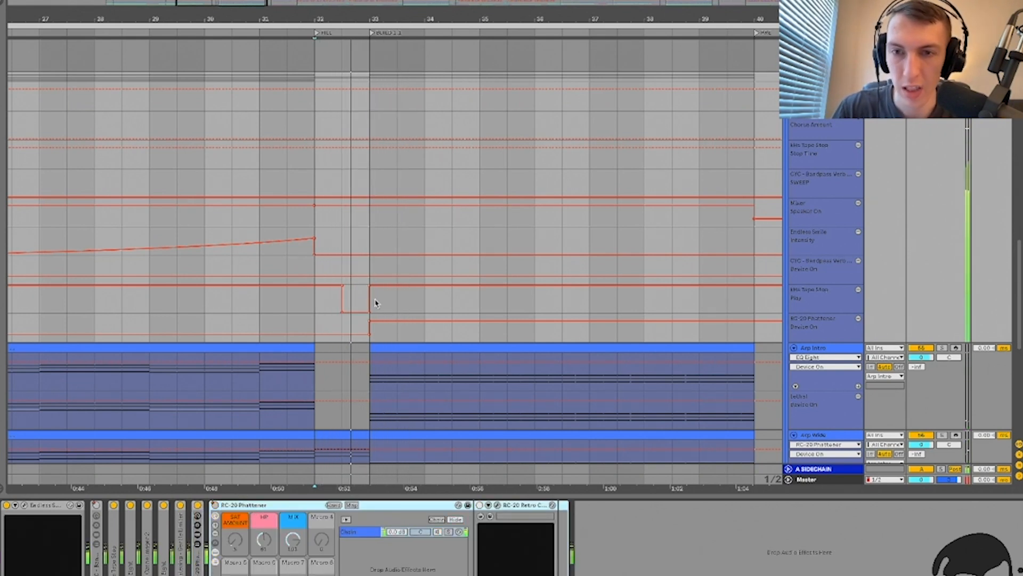
pyautogui.press('space')
# Step: Reselect the Arp Intro group track, play near bar 33, and hide the automation lanes
pyautogui.keyDown('ctrl'); pyautogui.scroll(-2, 299, 320); pyautogui.keyUp('ctrl')
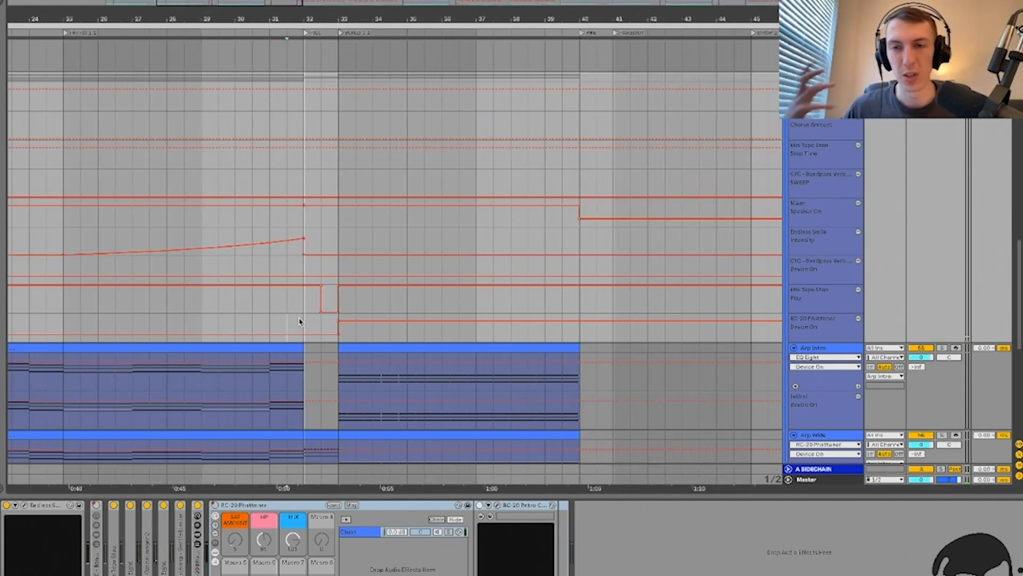
pyautogui.click(335, 350)
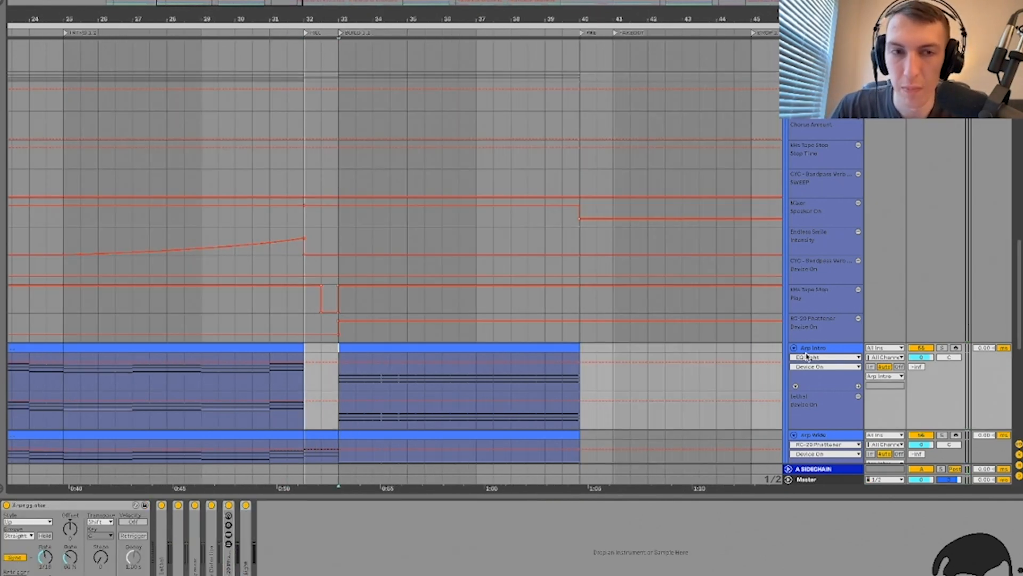
pyautogui.click(338, 168)
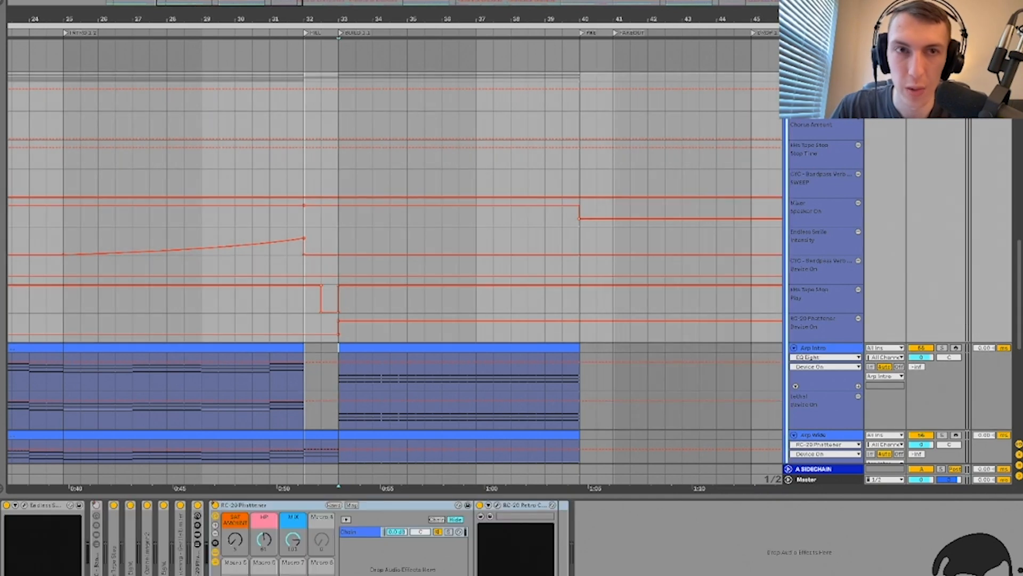
pyautogui.press('space')
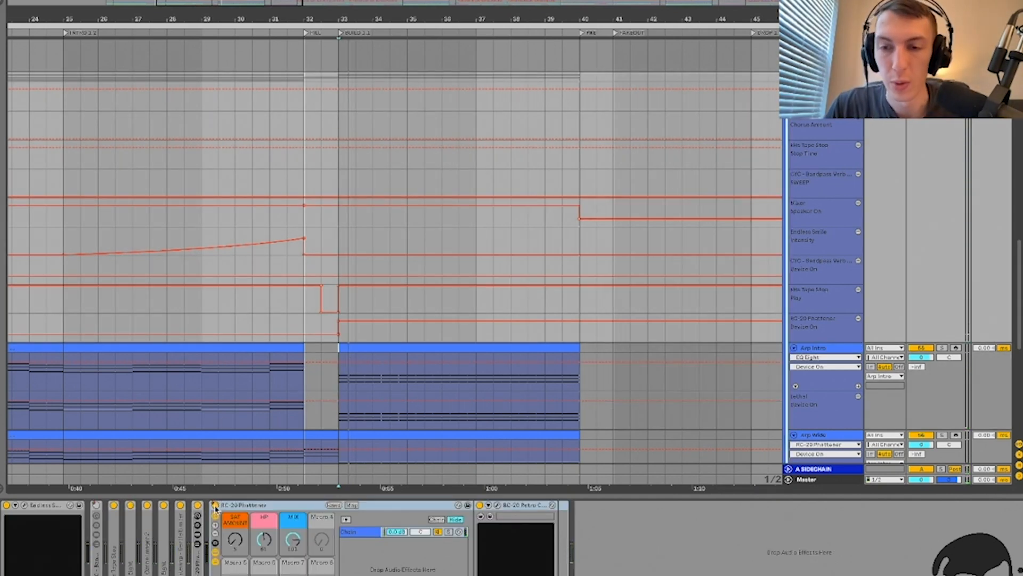
pyautogui.press('space')
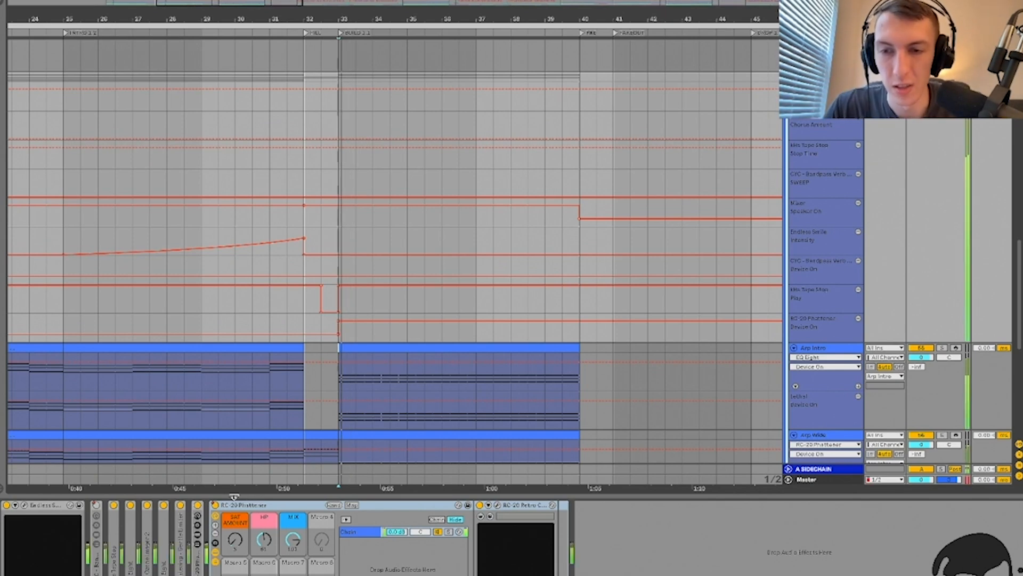
pyautogui.hotkey('ctrl', 'alt', 'l')
# Step: Fold the Arp Intro group and set the playback start at bar 17
pyautogui.press('a')
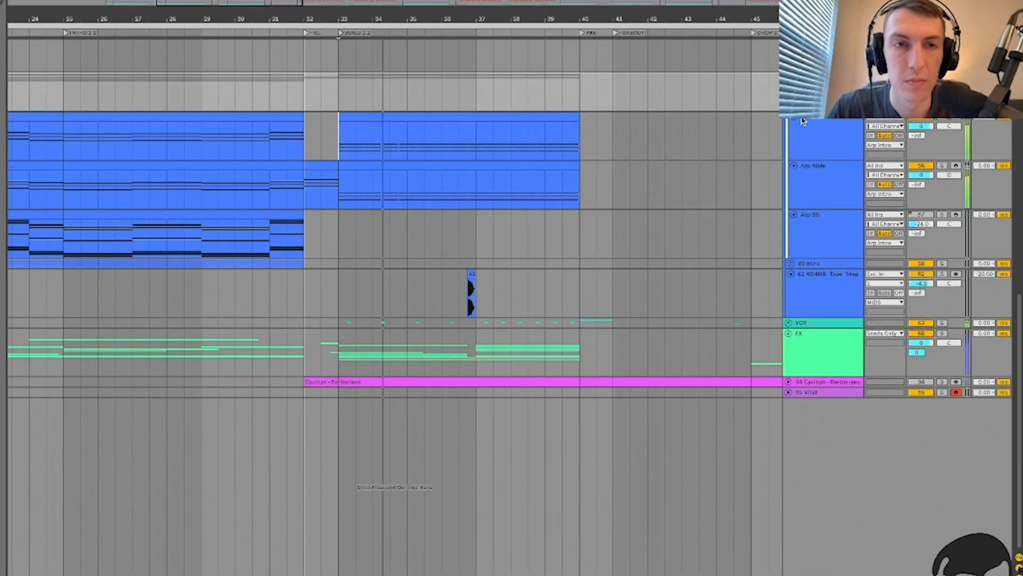
pyautogui.click(792, 78)
pyautogui.scroll(4, 491, 167)
pyautogui.hscroll(-2, 491, 167)
pyautogui.scroll(-4, 428, 299)
pyautogui.click(428, 299)
pyautogui.scroll(1, 403, 300)
pyautogui.press('space')
pyautogui.click(229, 307)
pyautogui.scroll(4, 228, 307)
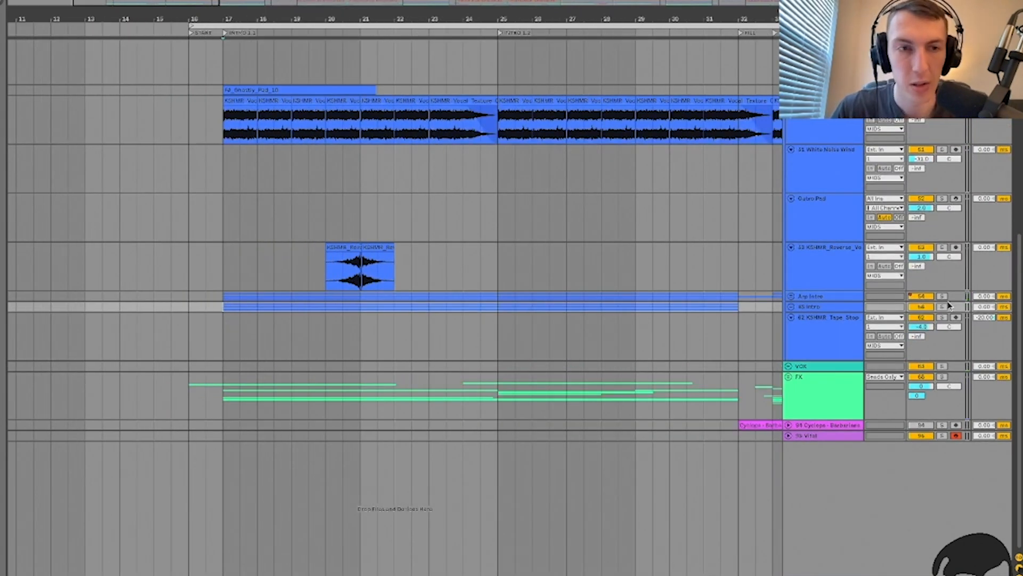
# Step: Solo the BS Intro group, play from bar 17 and unfold its three tracks
pyautogui.click(943, 306)
pyautogui.press('space')
pyautogui.click(838, 306)
pyautogui.click(791, 307)
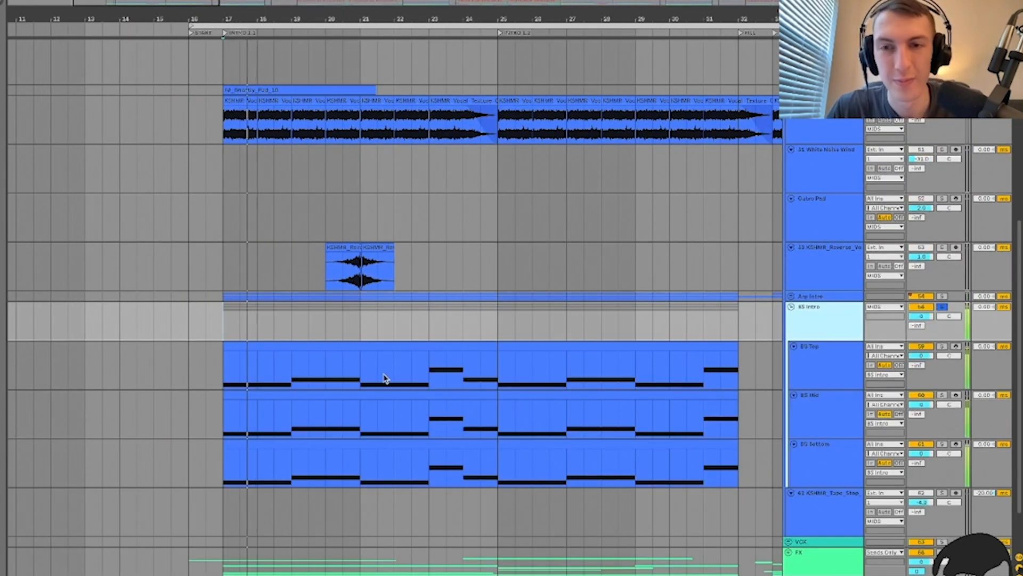
# Step: Solo BS Top, then BS Mid, then BS Bottom in turn to audition each bass track
pyautogui.click(221, 338)
pyautogui.scroll(4, 221, 338)
pyautogui.scroll(-1, 219, 338)
pyautogui.click(837, 349)
pyautogui.click(943, 331)
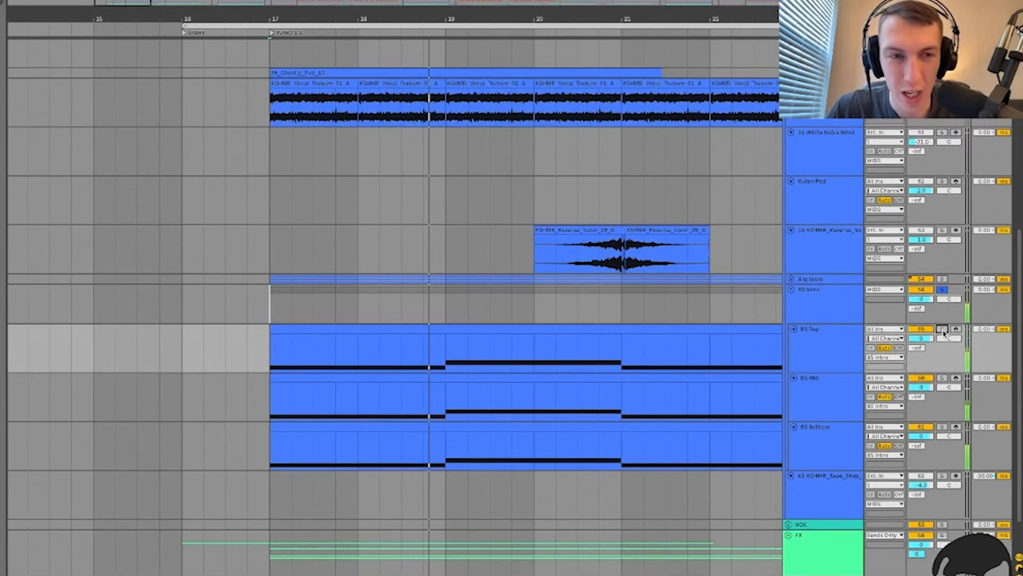
pyautogui.click(943, 378)
pyautogui.click(830, 389)
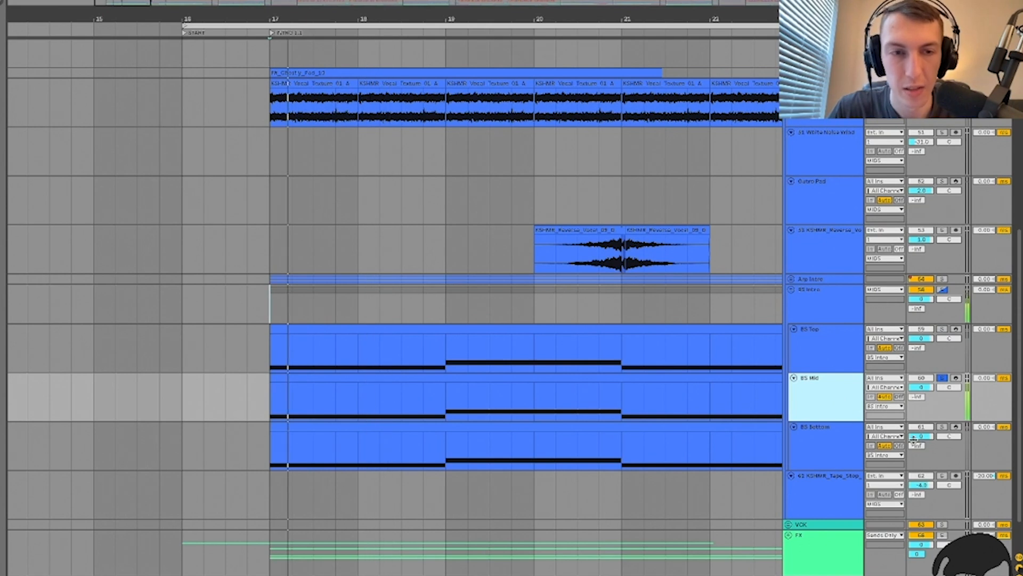
pyautogui.click(943, 427)
pyautogui.click(816, 442)
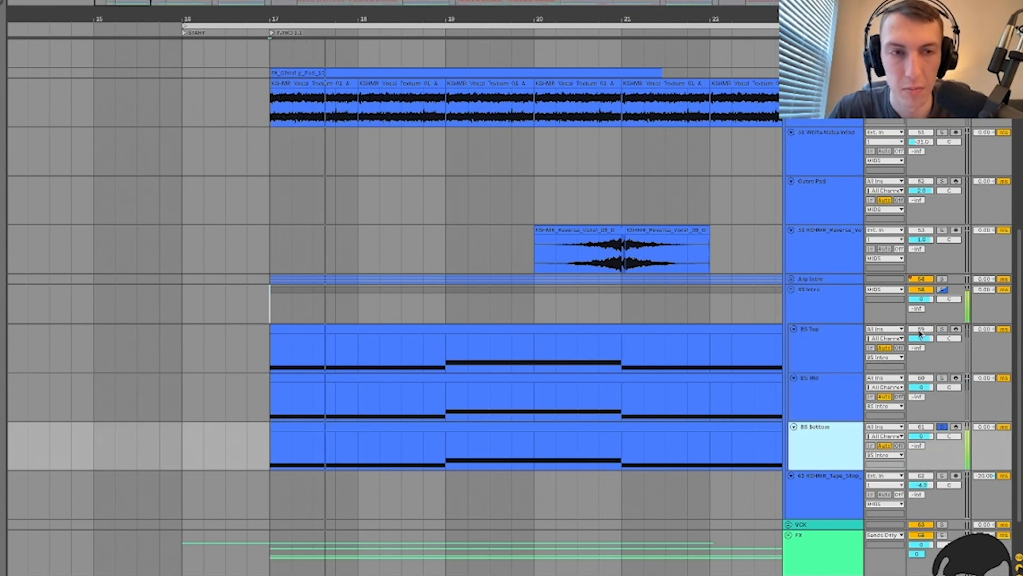
pyautogui.click(840, 344)
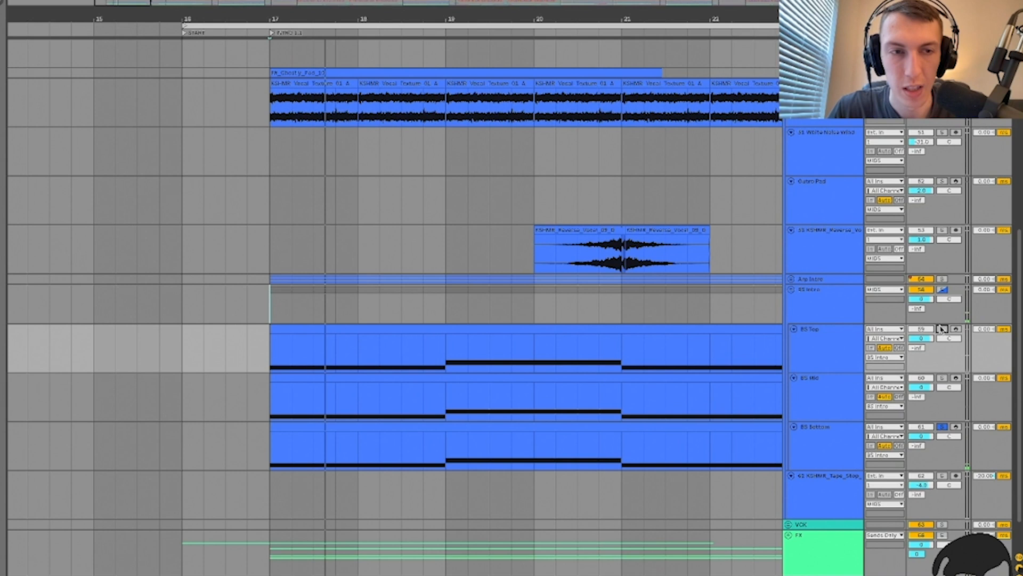
# Step: Restart playback, open BS Mid's clip notes in an enlarged editor, then return to devices
pyautogui.doubleClick(845, 331)
pyautogui.press('space')
pyautogui.press('space')
pyautogui.press('space')
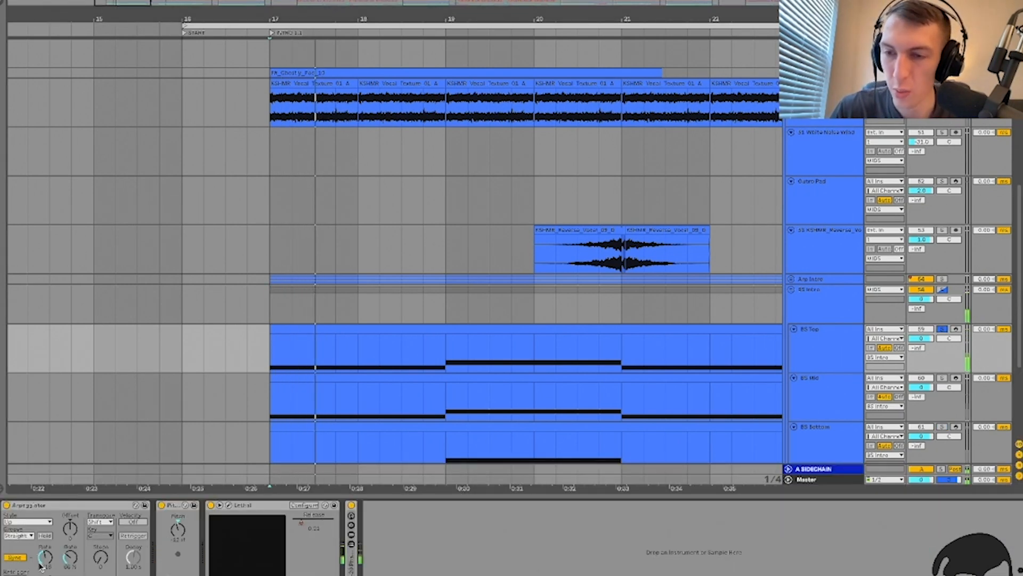
pyautogui.click(326, 376)
pyautogui.click(339, 375)
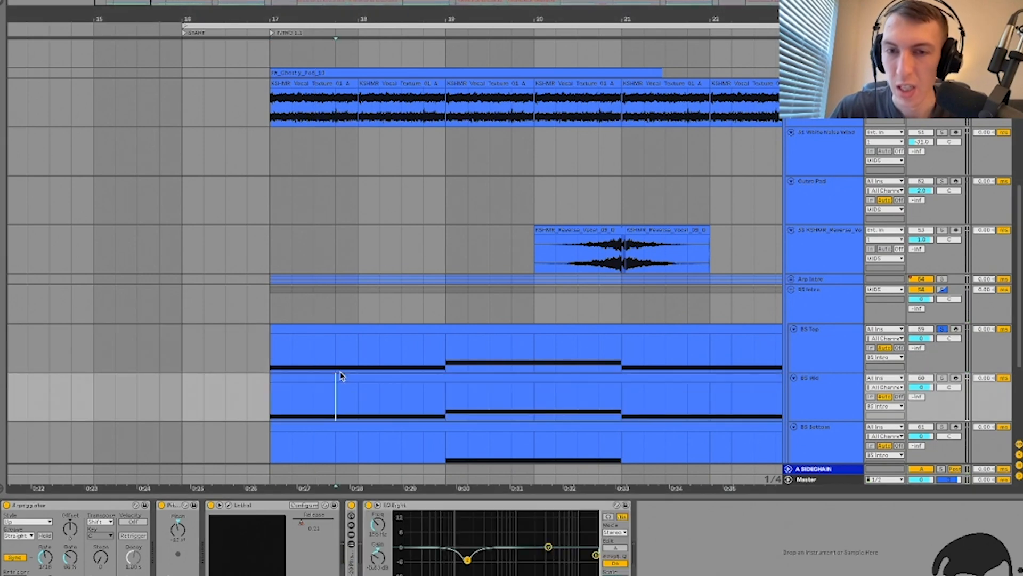
pyautogui.doubleClick(341, 377)
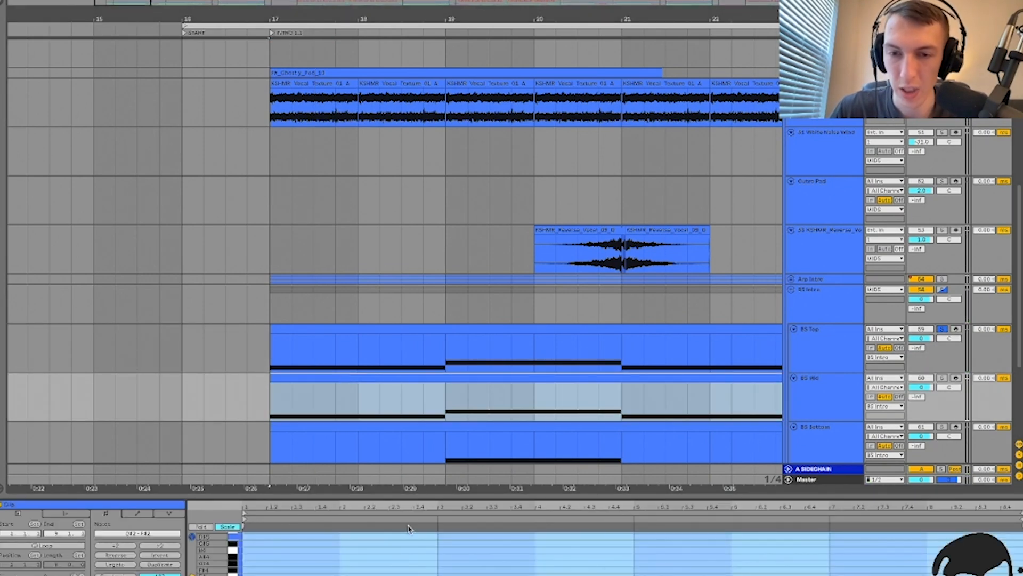
pyautogui.moveTo(401, 496); pyautogui.dragTo(400, 298)
pyautogui.hotkey('shift', 'Tab')
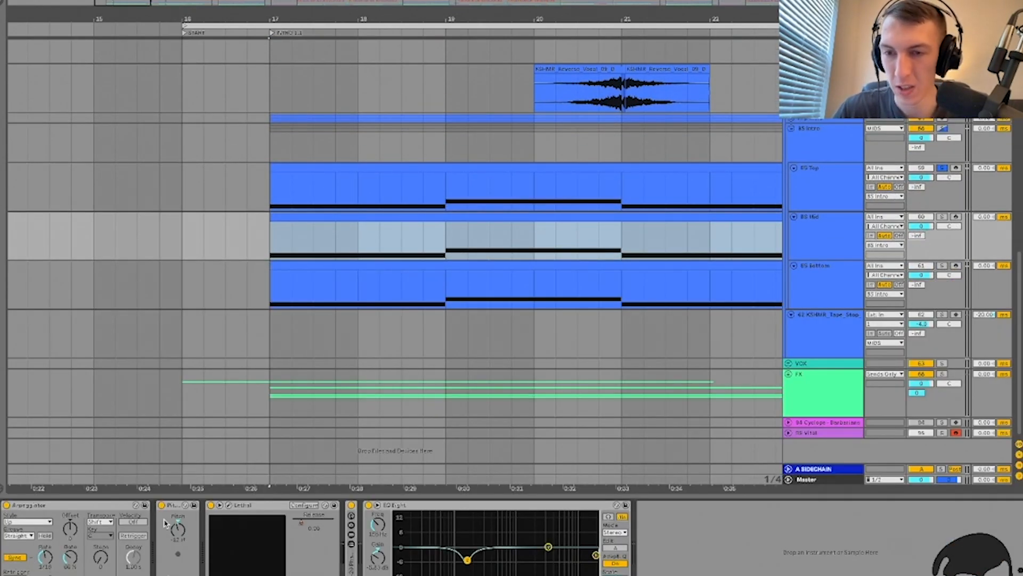
# Step: Inspect the Lethal synth windows on BS Mid and then BS Top
pyautogui.click(227, 505)
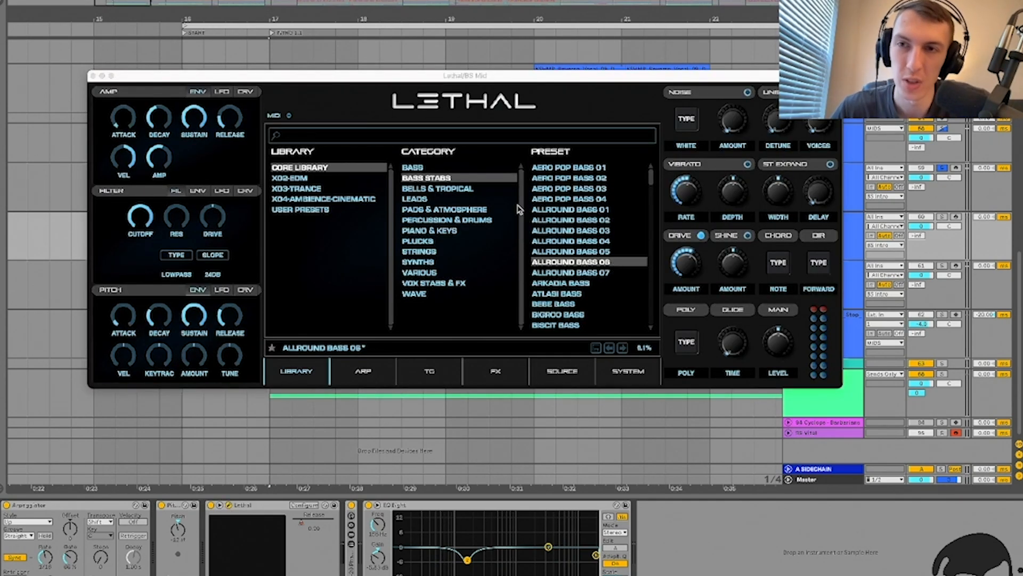
pyautogui.click(93, 77)
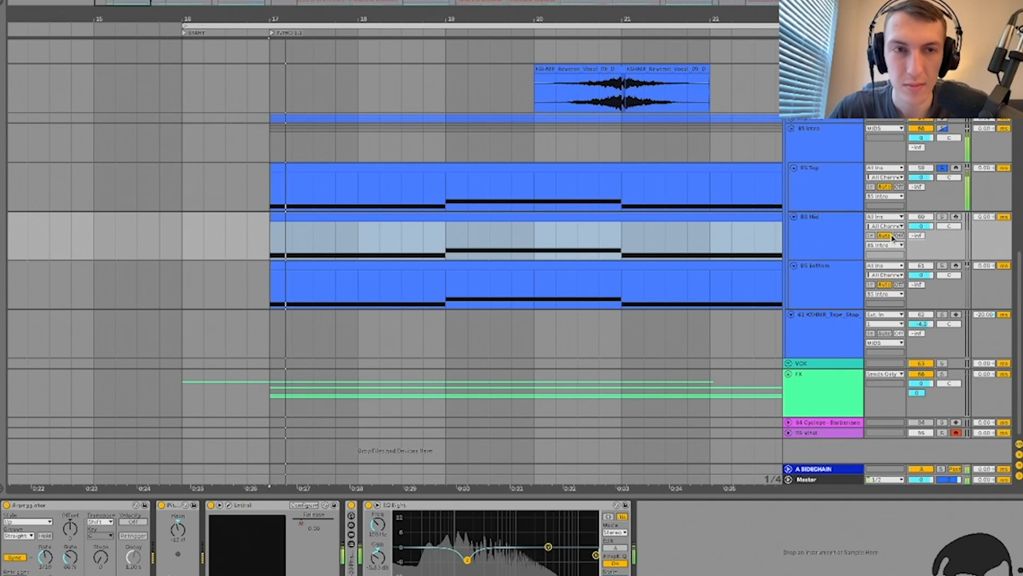
pyautogui.click(829, 190)
pyautogui.press('Down')
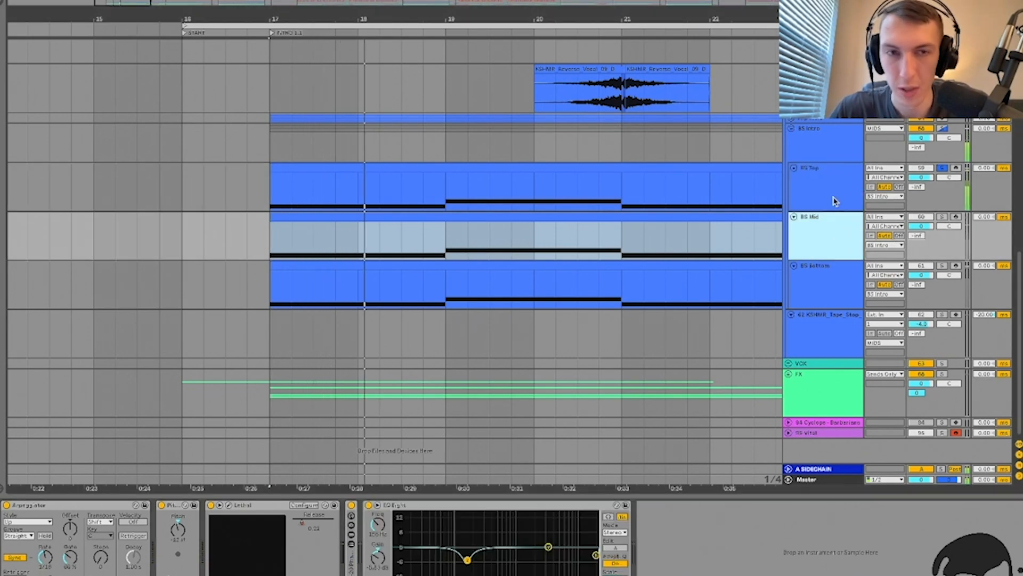
pyautogui.press('Up')
pyautogui.press('Up')
pyautogui.press('Down')
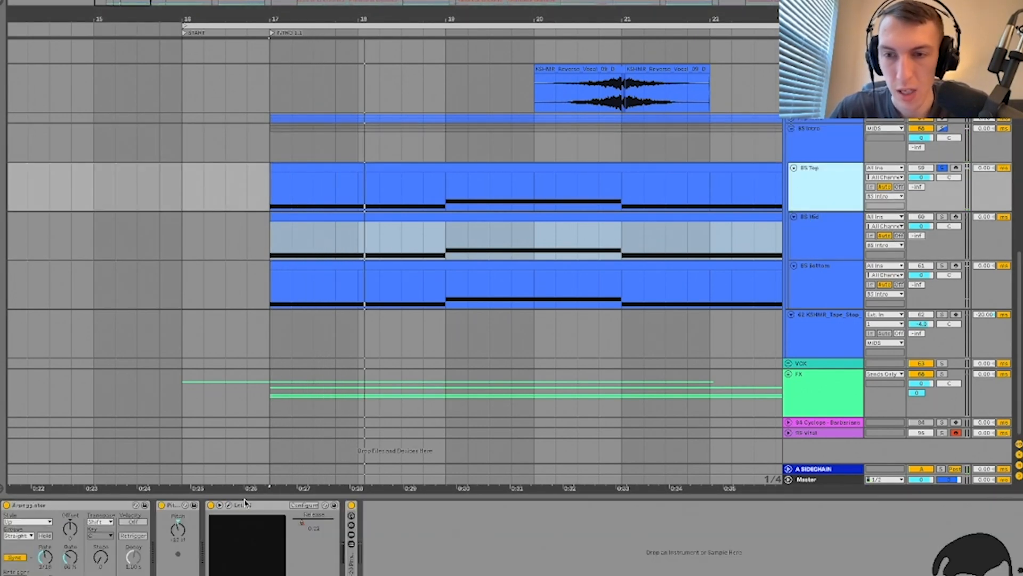
pyautogui.click(228, 505)
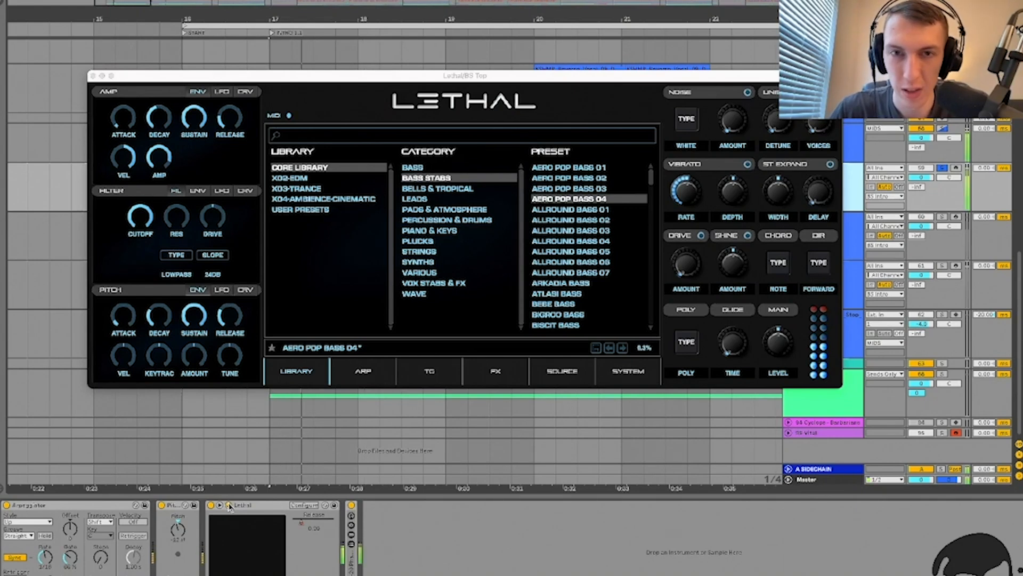
pyautogui.click(228, 505)
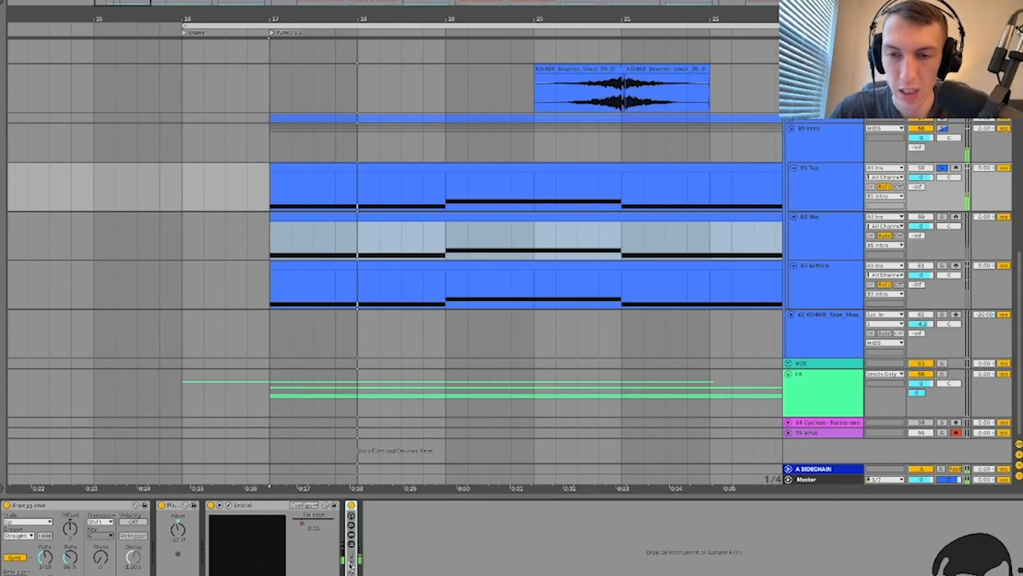
pyautogui.press('space')
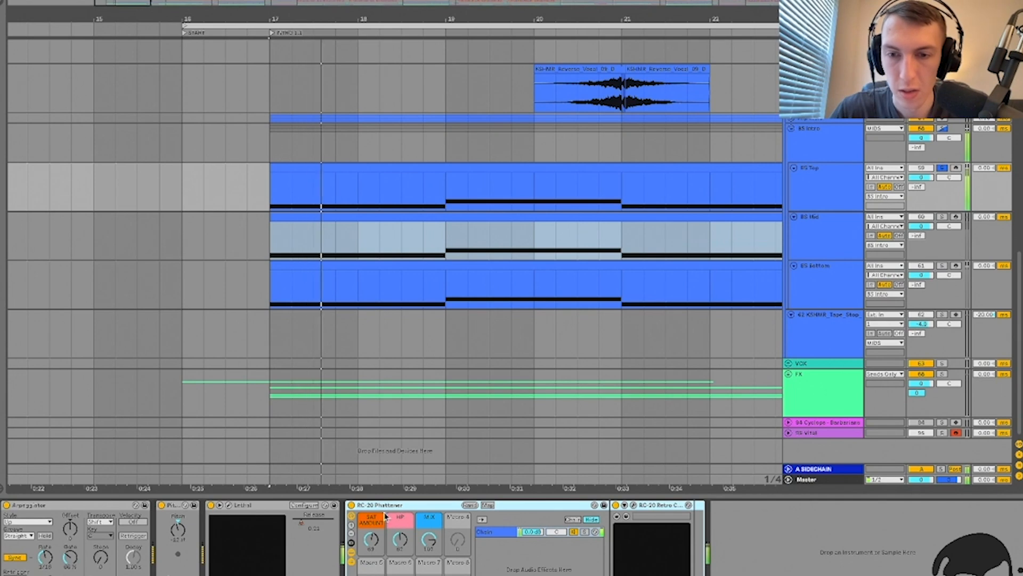
pyautogui.hotkey('ctrl', 'alt', 'l')
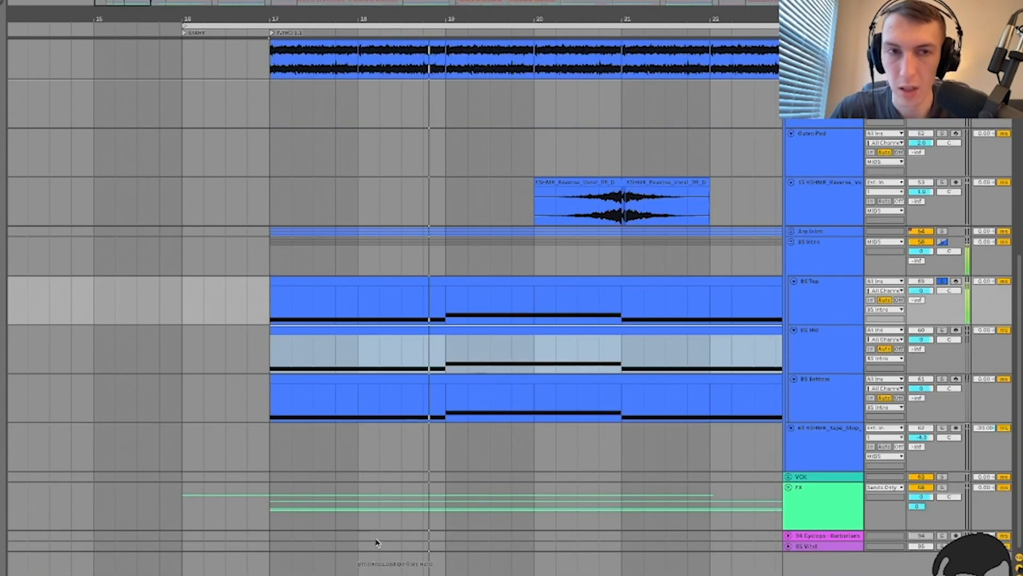
pyautogui.click(830, 300)
pyautogui.hotkey('ctrl', 'alt', 'l')
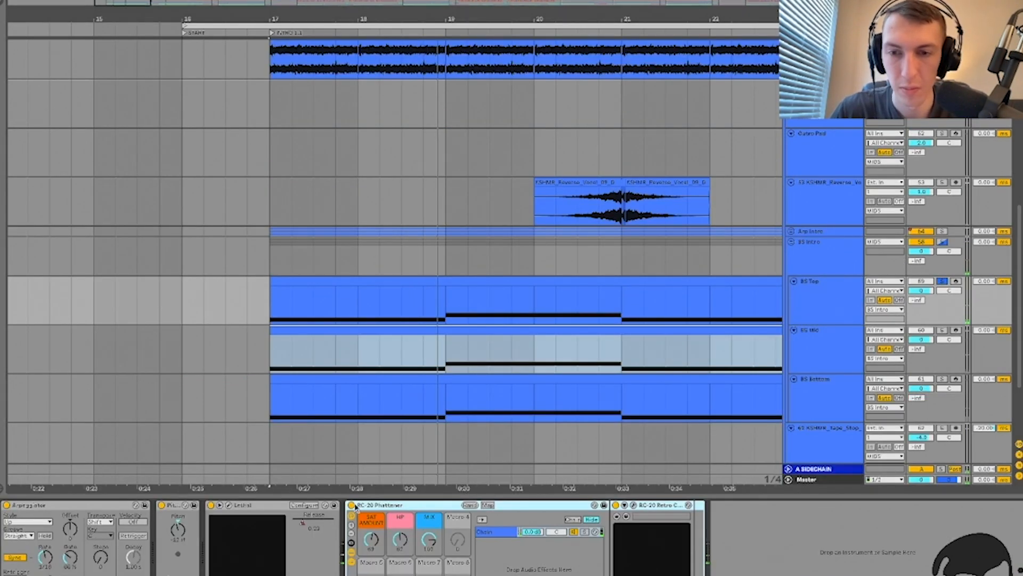
pyautogui.press('space')
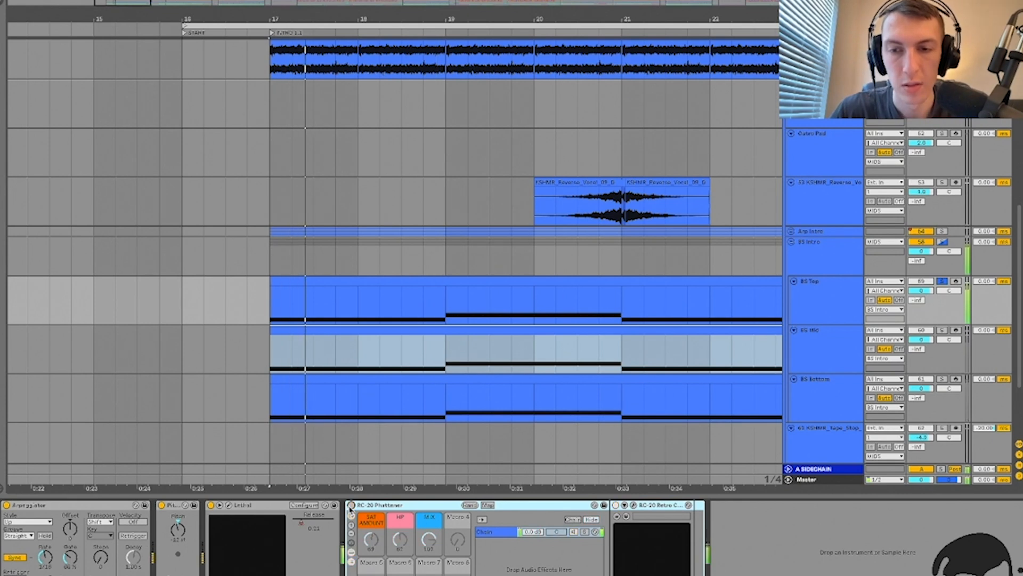
pyautogui.hotkey('ctrl', 'alt', 'l')
pyautogui.click(820, 288)
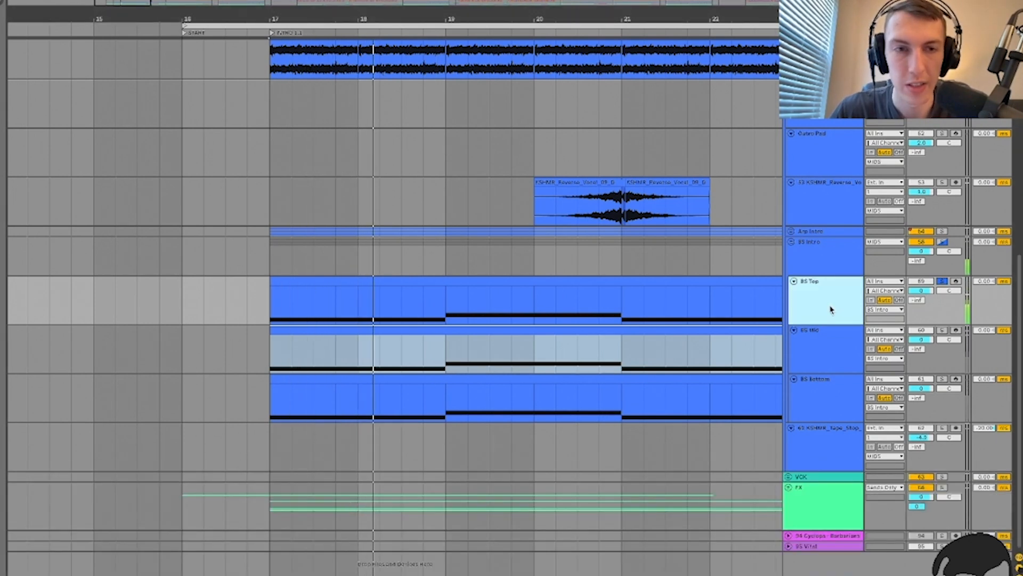
pyautogui.click(834, 339)
pyautogui.click(943, 331)
pyautogui.doubleClick(804, 343)
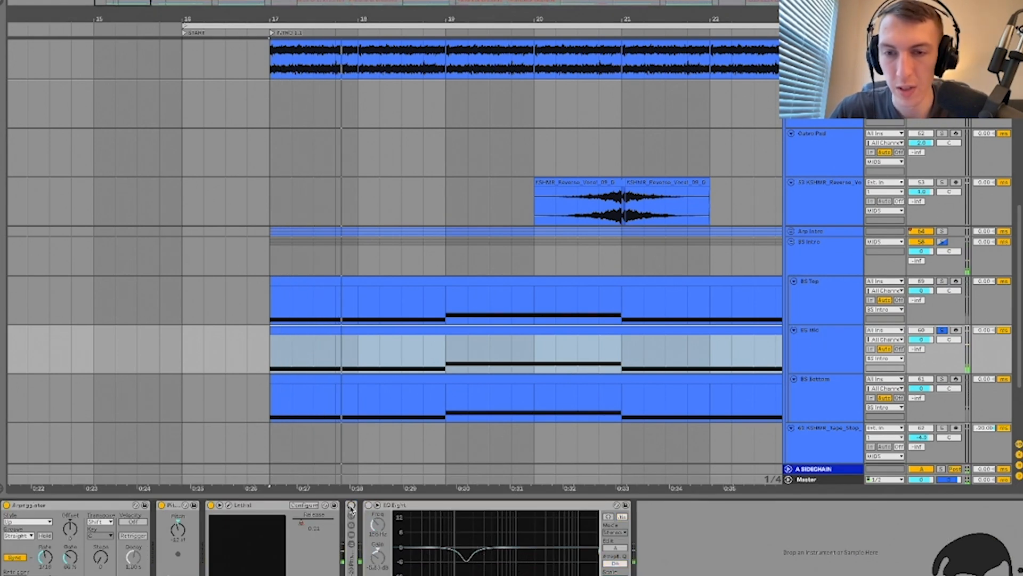
# Step: Switch on BS Mid's devices including EQ Eight, fold the EQ, and toggle BS Mid's solo
pyautogui.click(351, 506)
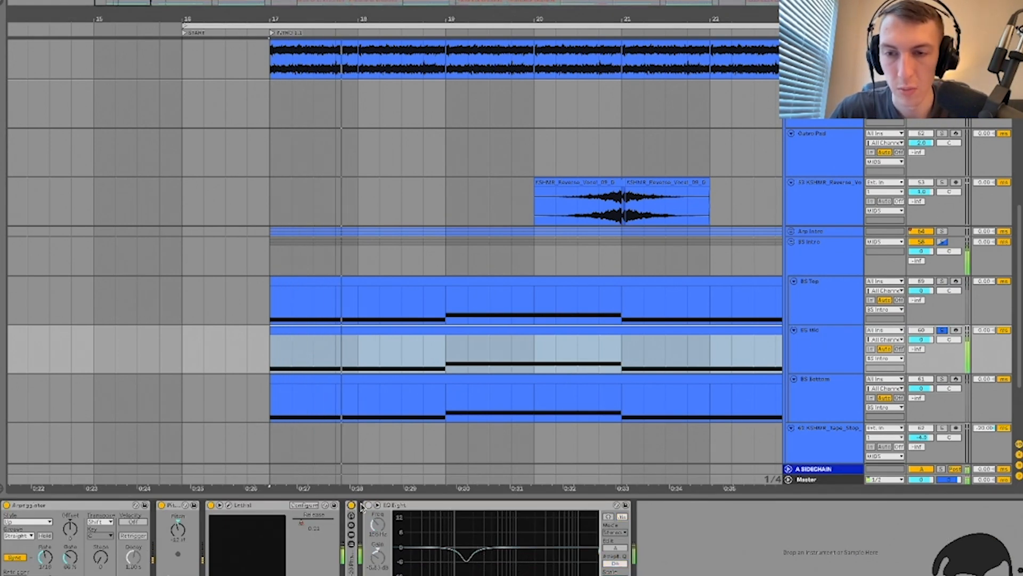
pyautogui.click(367, 506)
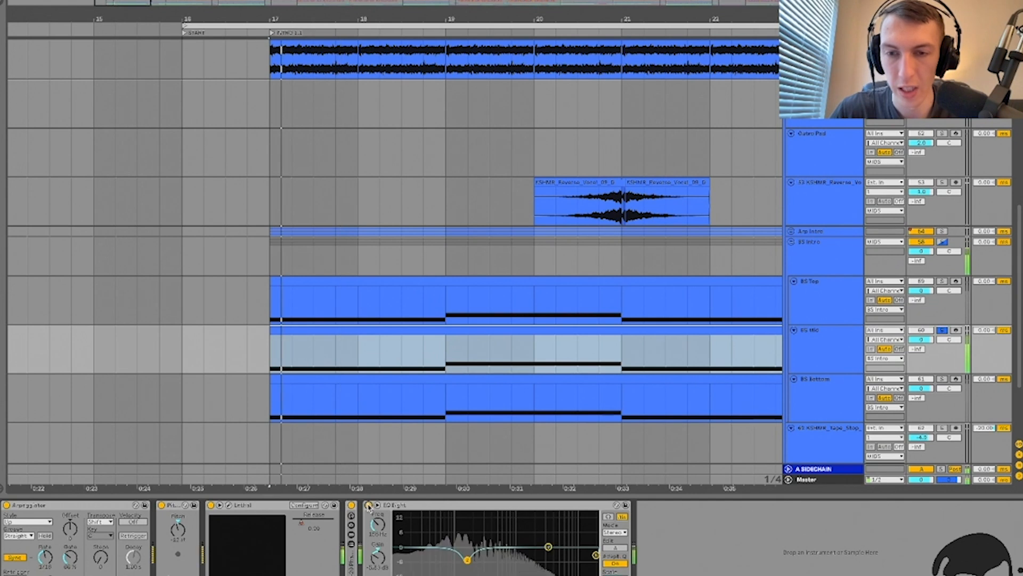
pyautogui.doubleClick(419, 506)
pyautogui.click(831, 353)
pyautogui.click(944, 331)
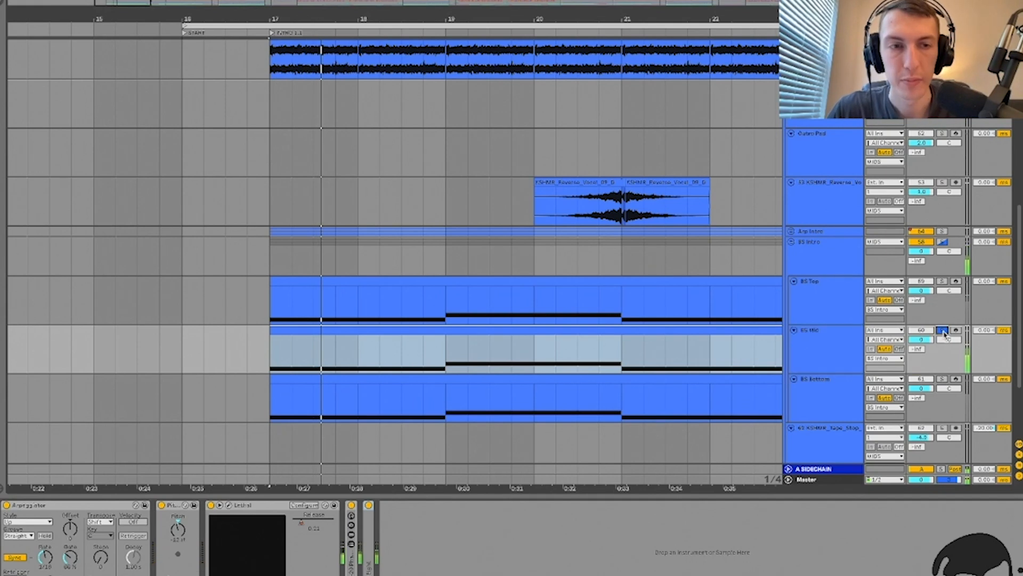
# Step: Switch BS Bottom's EQ Eight off and check its Vital synth window
pyautogui.click(830, 382)
pyautogui.scroll(-3, 830, 373)
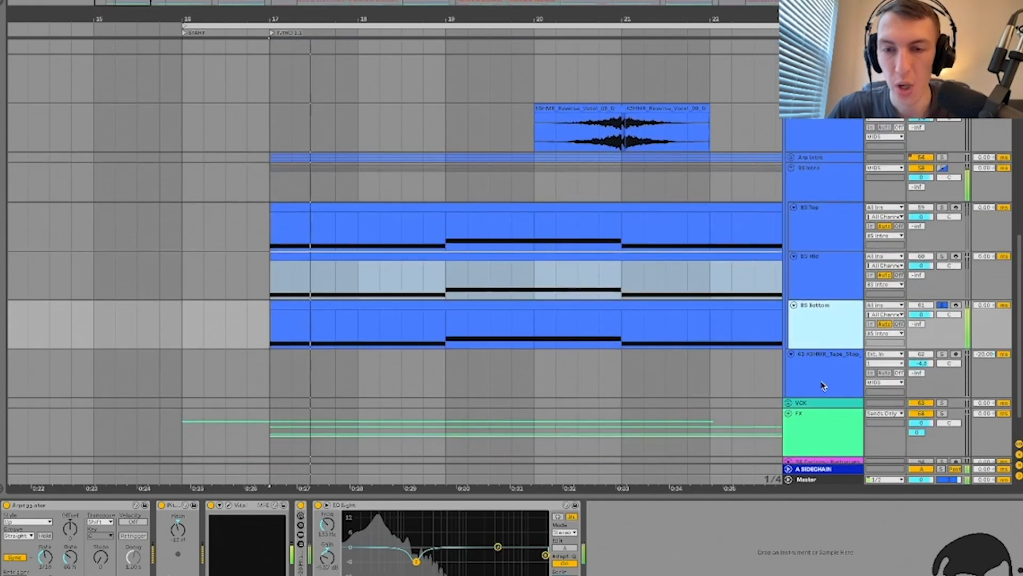
pyautogui.click(319, 505)
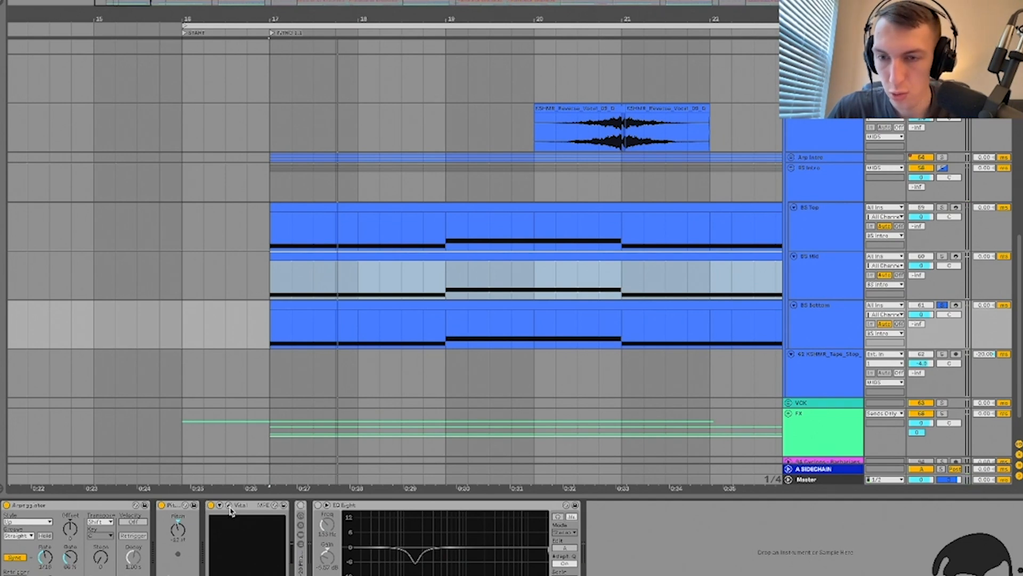
pyautogui.click(229, 506)
pyautogui.click(229, 506)
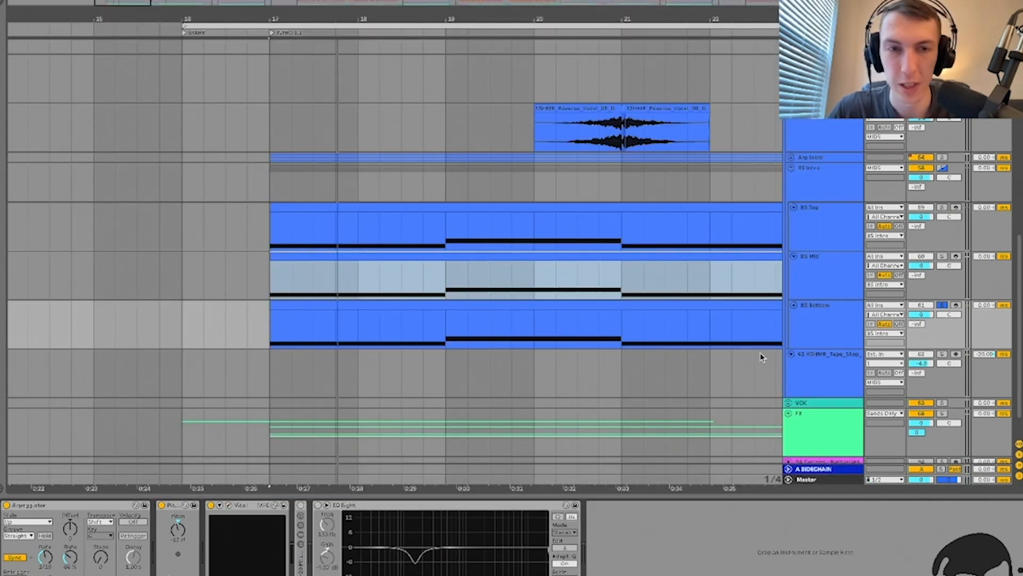
pyautogui.click(833, 270)
pyautogui.click(829, 314)
pyautogui.click(827, 273)
pyautogui.click(828, 314)
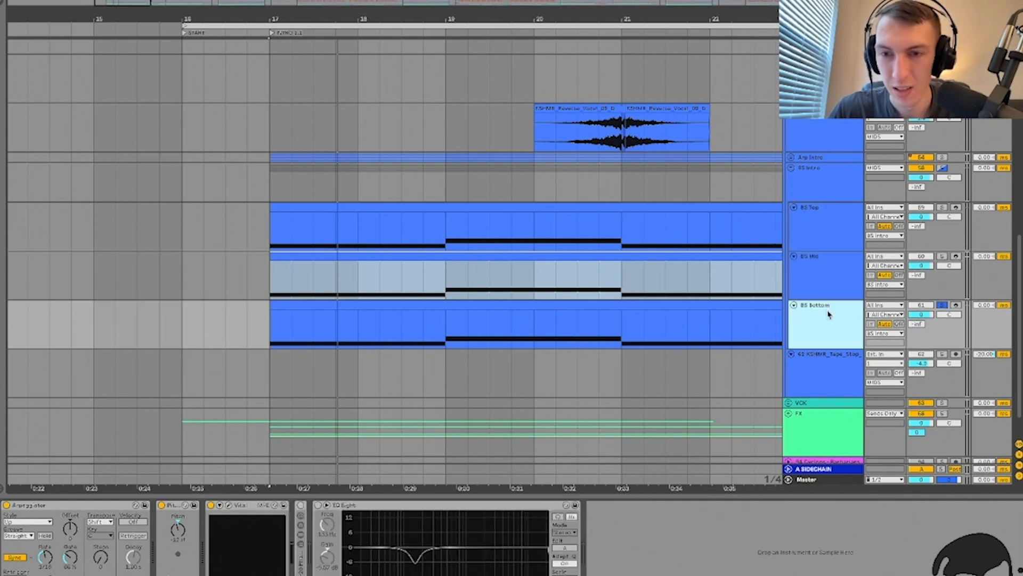
pyautogui.click(229, 507)
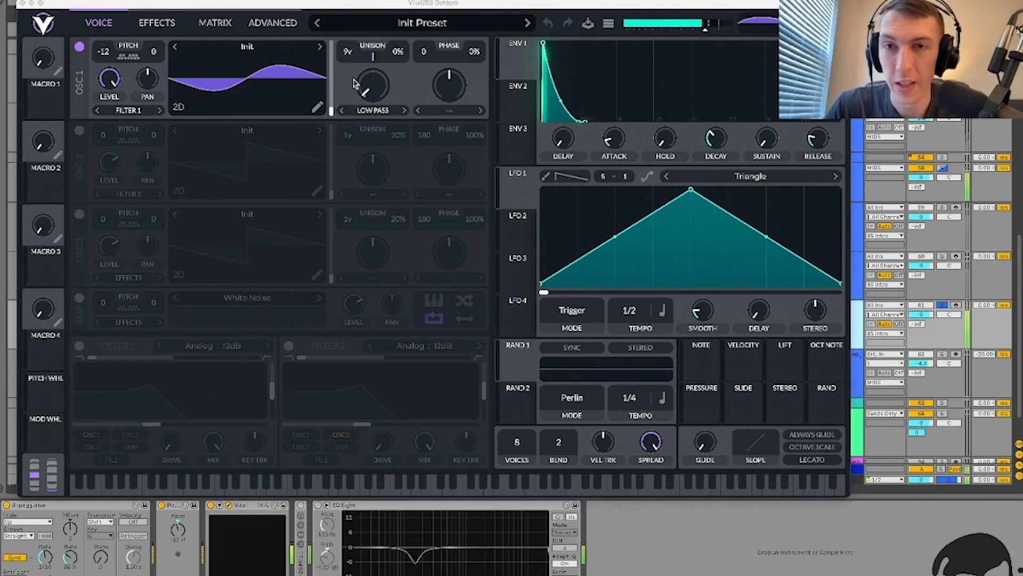
pyautogui.moveTo(366, 84); pyautogui.dragTo(370, 56)
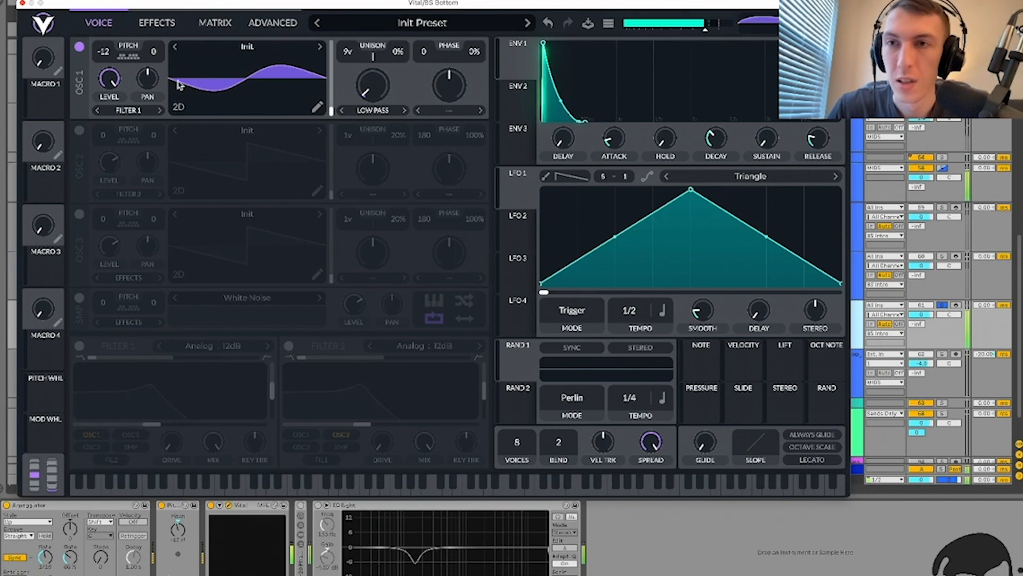
pyautogui.click(154, 19)
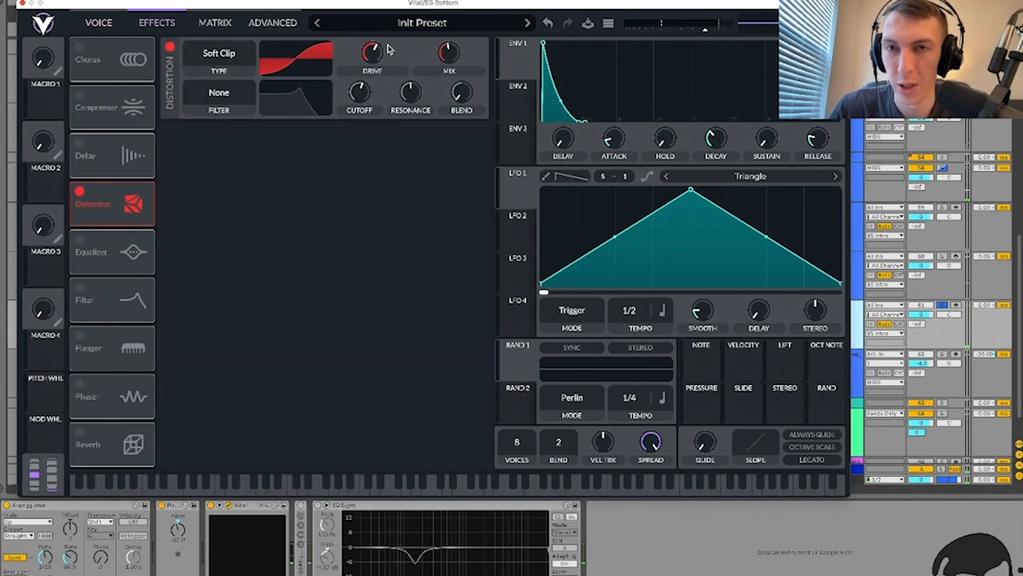
pyautogui.click(102, 24)
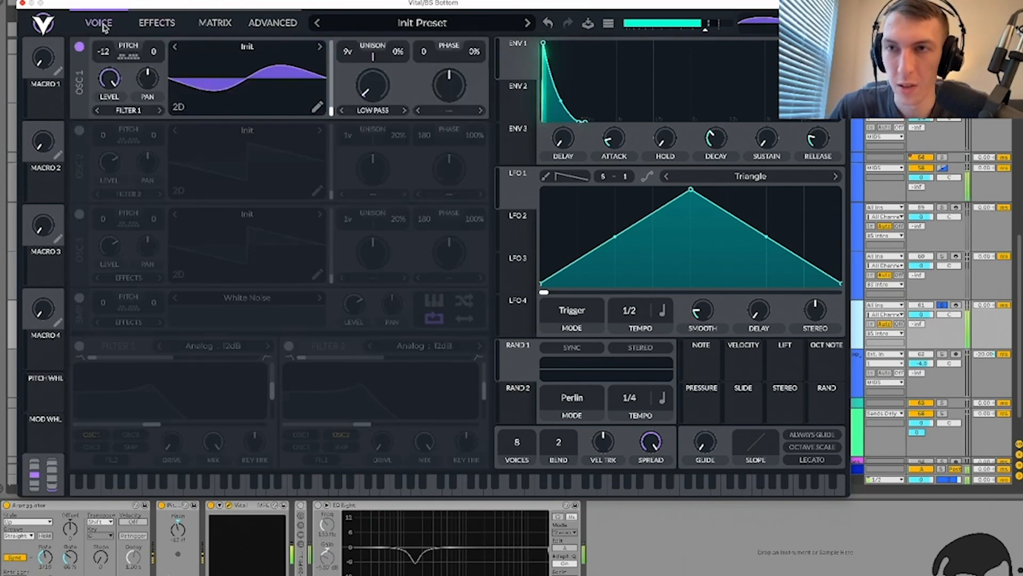
pyautogui.click(23, 4)
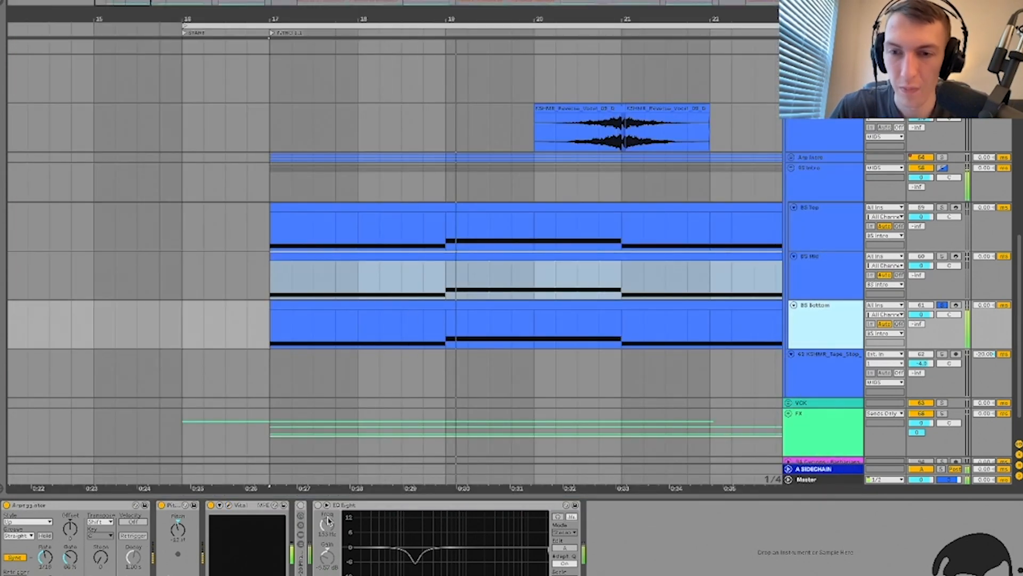
# Step: Fold the RC-20 Phattener rack and the EQ Eight device
pyautogui.click(301, 508)
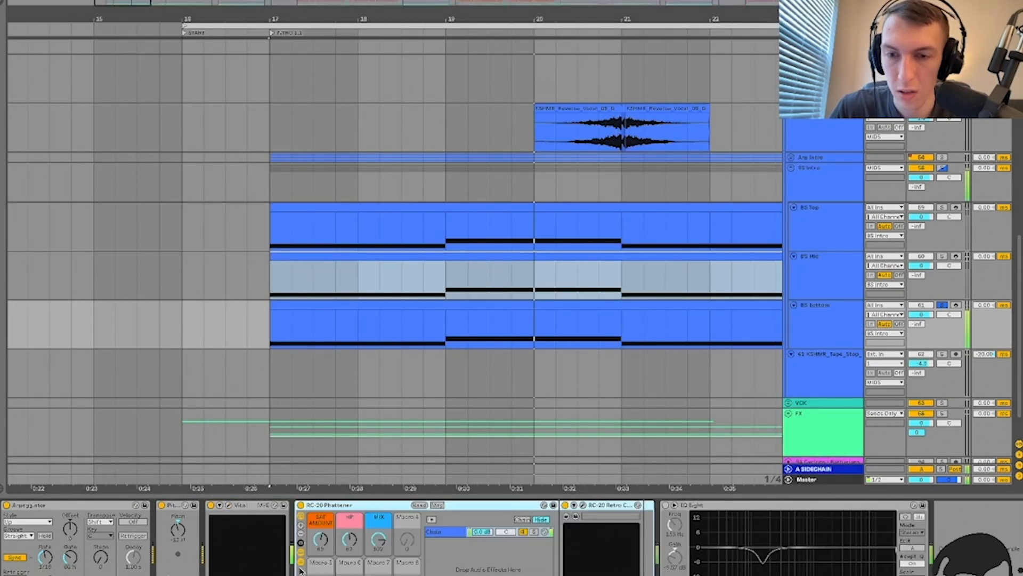
pyautogui.doubleClick(323, 506)
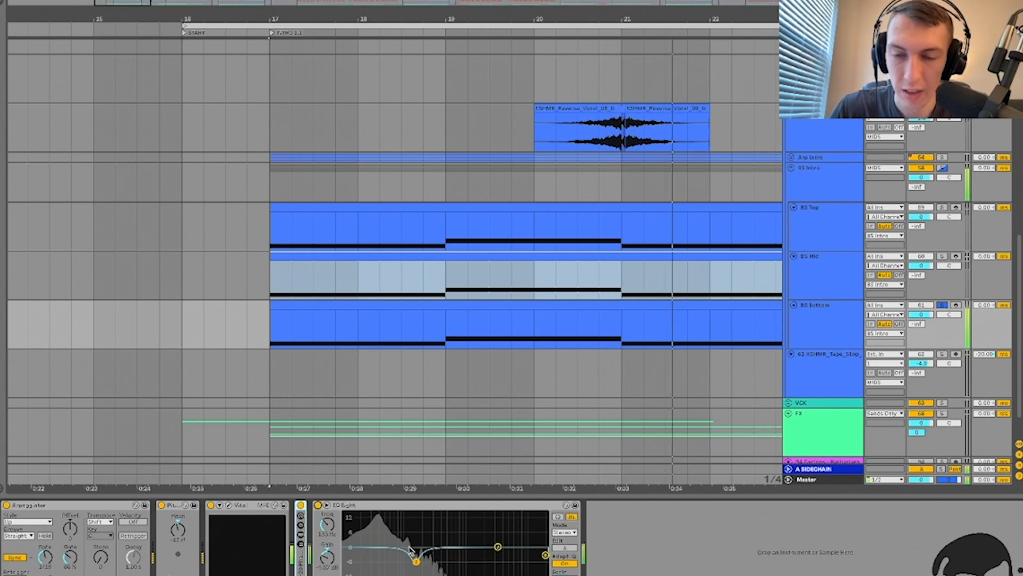
pyautogui.doubleClick(393, 505)
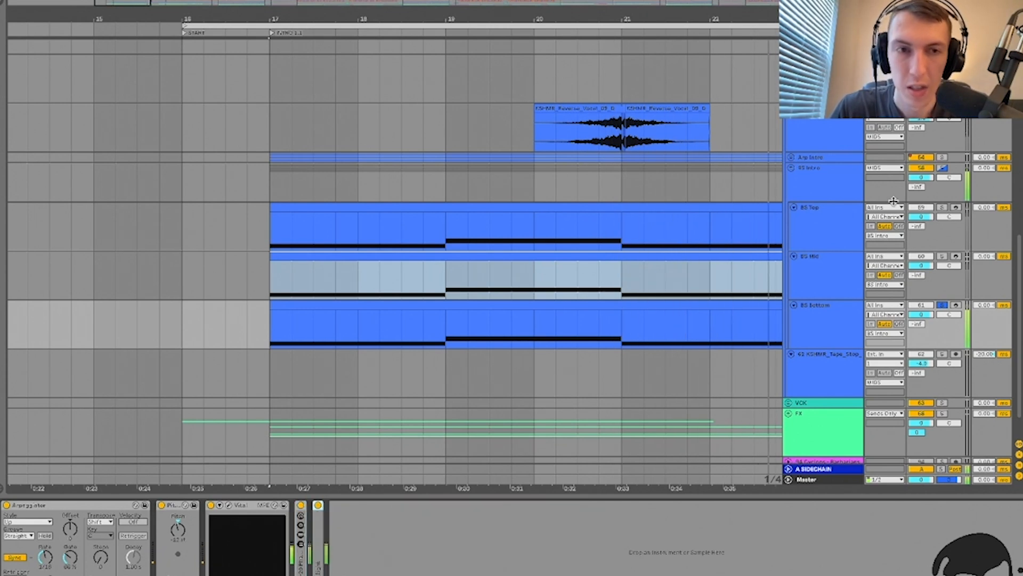
# Step: Solo BS Intro, fold its Transient Shaper, keep ZZ expanded and start playback
pyautogui.click(942, 168)
pyautogui.click(831, 184)
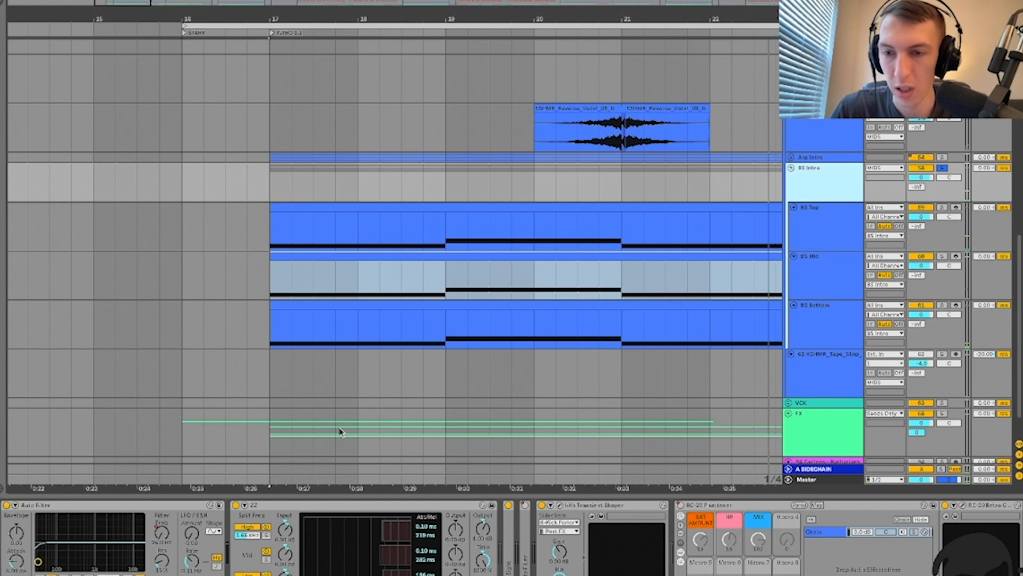
pyautogui.doubleClick(398, 502)
pyautogui.doubleClick(348, 506)
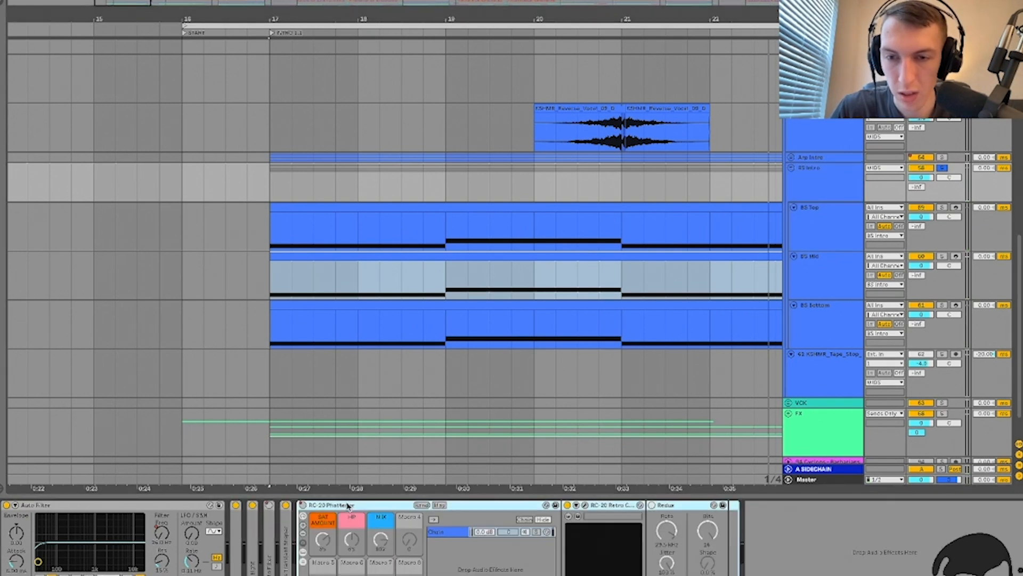
pyautogui.doubleClick(232, 558)
pyautogui.press('space')
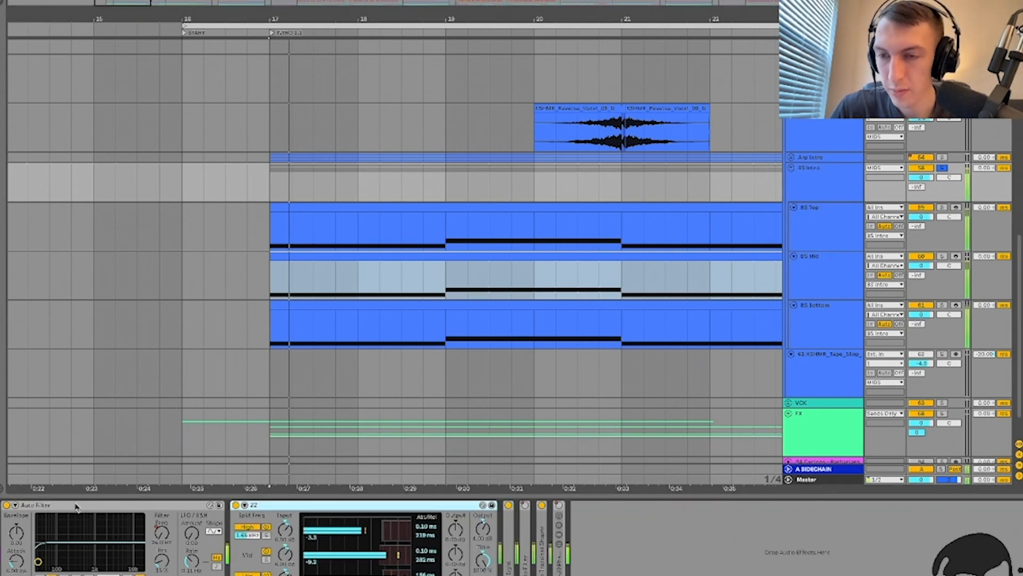
pyautogui.click(354, 288)
# Step: Turn on Automation Mode to reveal the BS Intro tracks' RC-20 and Auto Filter envelopes
pyautogui.scroll(-5, 354, 287)
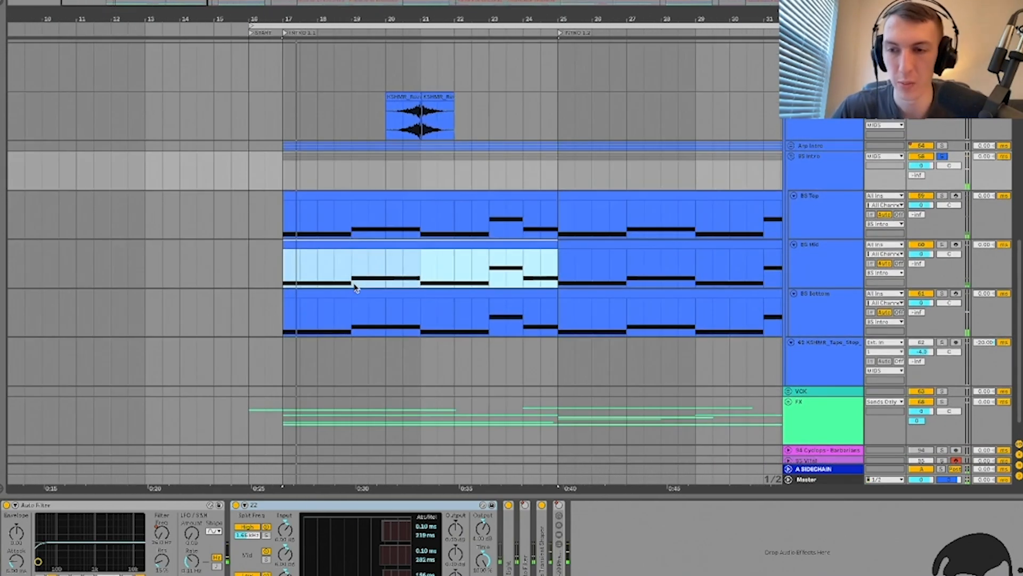
pyautogui.press('a')
pyautogui.hscroll(10, 430, 212)
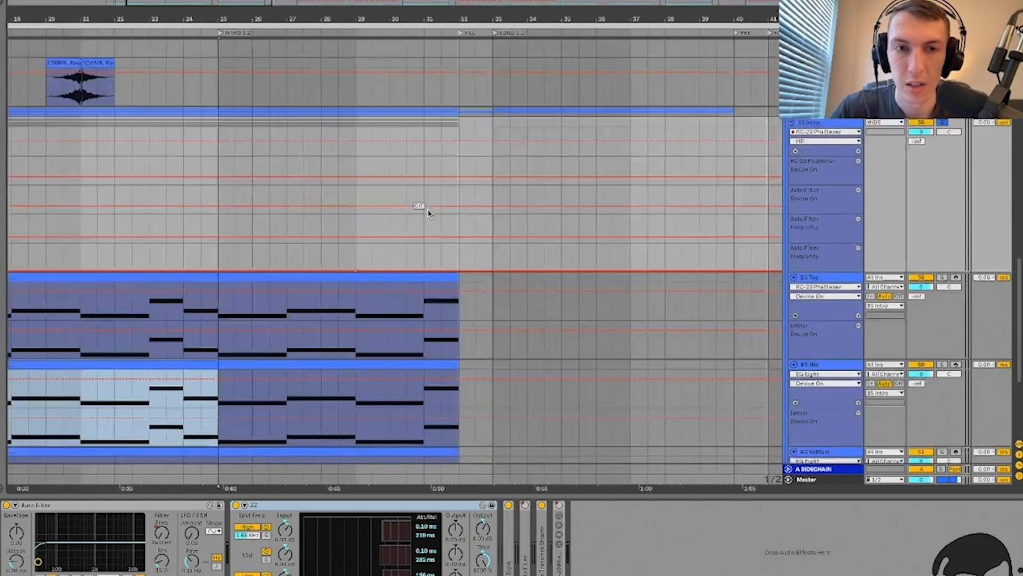
pyautogui.hscroll(-10, 430, 212)
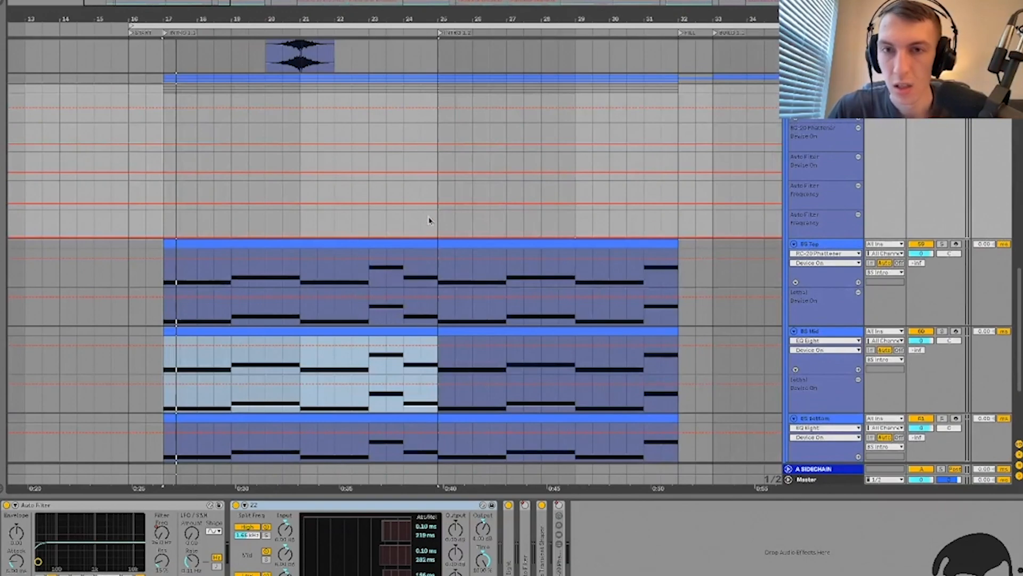
pyautogui.click(430, 222)
pyautogui.scroll(-5, 431, 224)
pyautogui.hscroll(10, 430, 224)
pyautogui.hscroll(3, 431, 222)
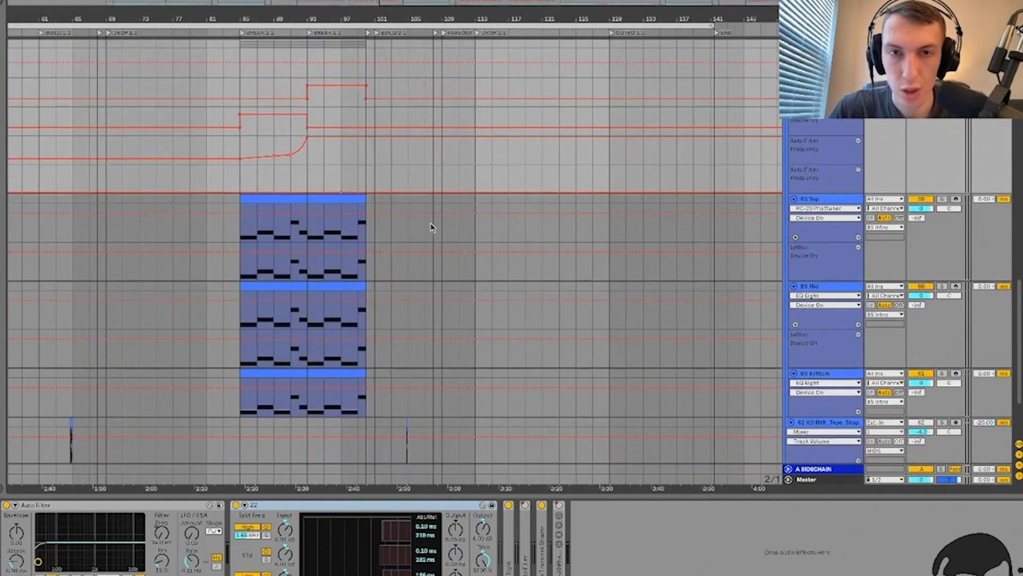
pyautogui.hscroll(-10, 430, 224)
pyautogui.scroll(3, 212, 185)
pyautogui.scroll(2, 212, 185)
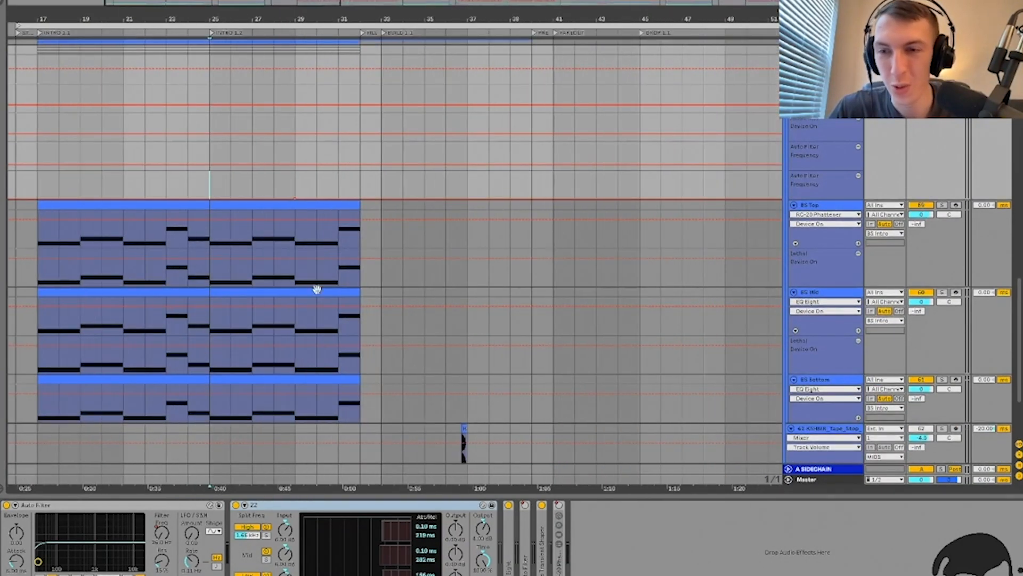
# Step: Play the arrangement from bar 29 with the automation lanes visible
pyautogui.click(295, 189)
pyautogui.press('space')
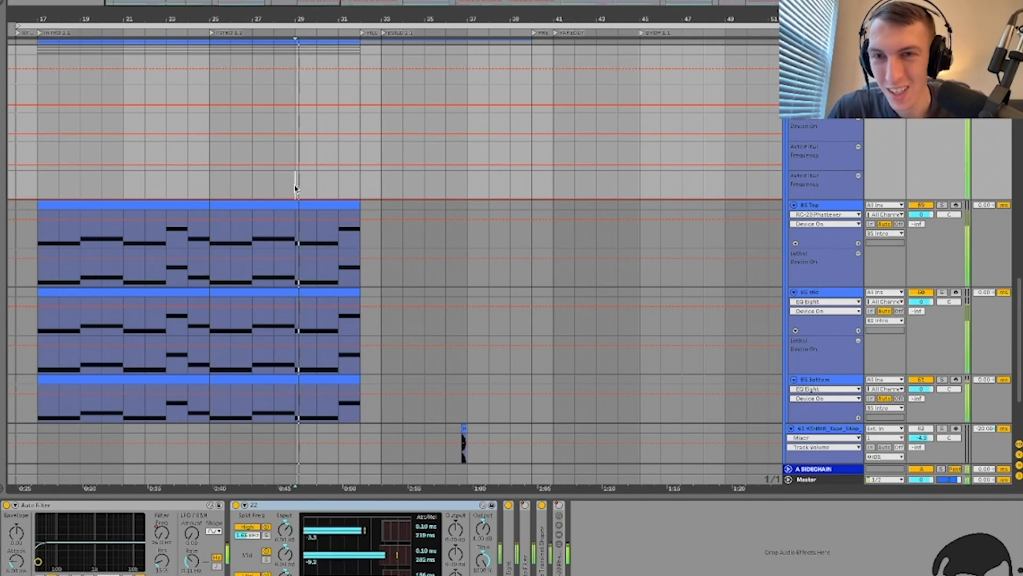
pyautogui.scroll(4, 294, 190)
pyautogui.scroll(-4, 294, 189)
pyautogui.hscroll(-2, 294, 189)
pyautogui.scroll(2, 295, 189)
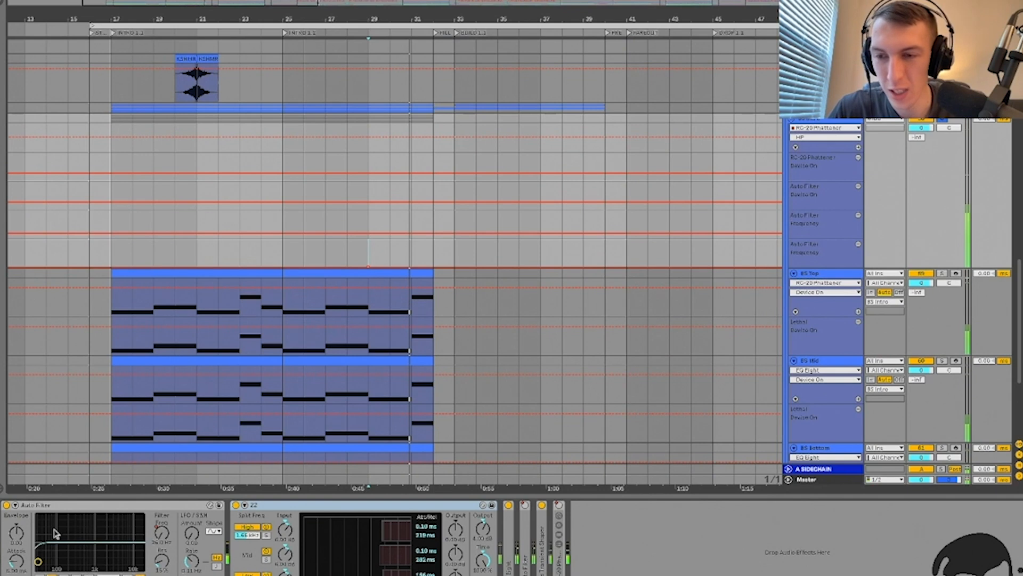
# Step: Fold the ZZ and EQ Eight devices, leaving only Auto Filter expanded
pyautogui.doubleClick(65, 505)
pyautogui.click(86, 505)
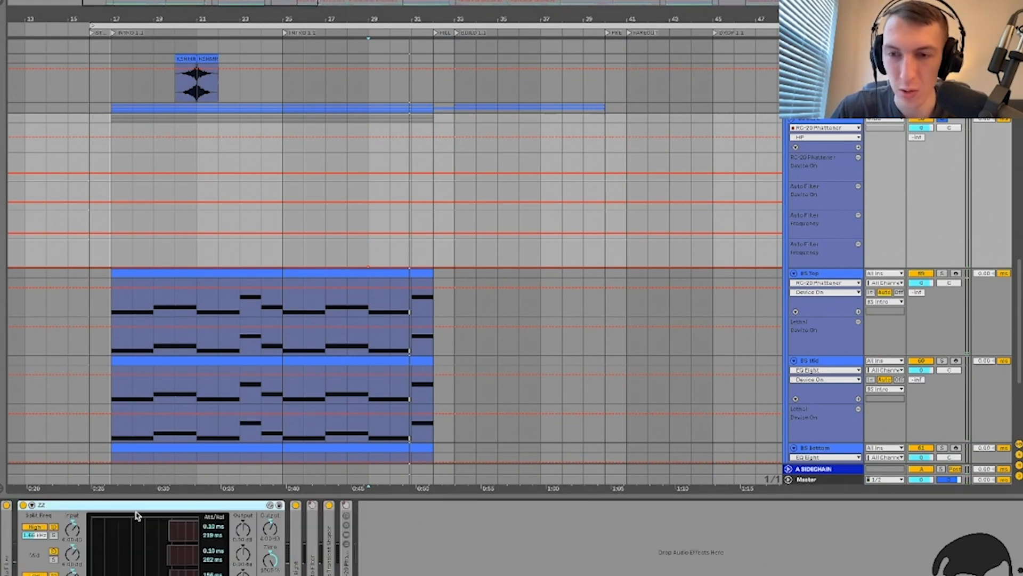
pyautogui.doubleClick(40, 505)
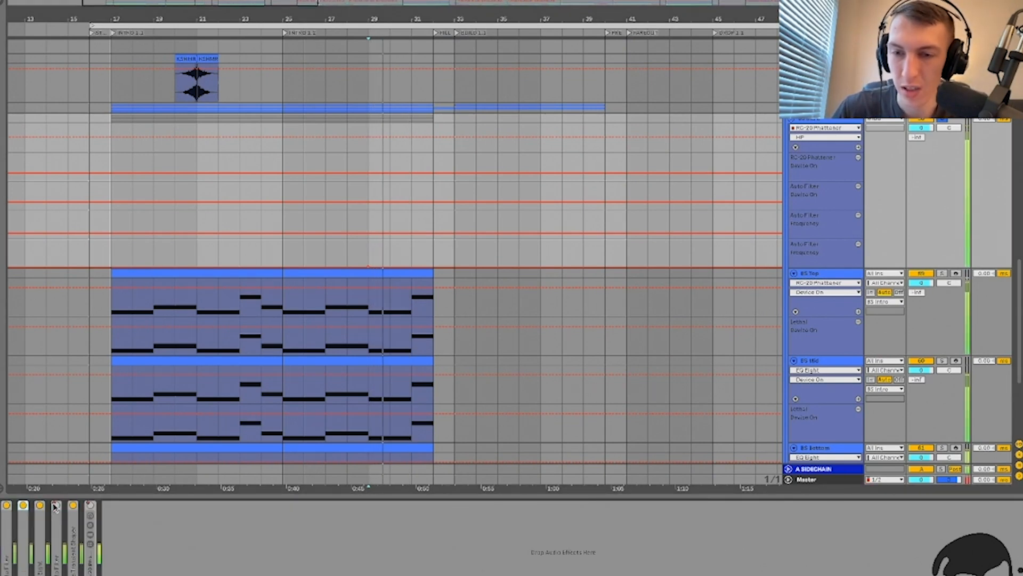
pyautogui.doubleClick(40, 520)
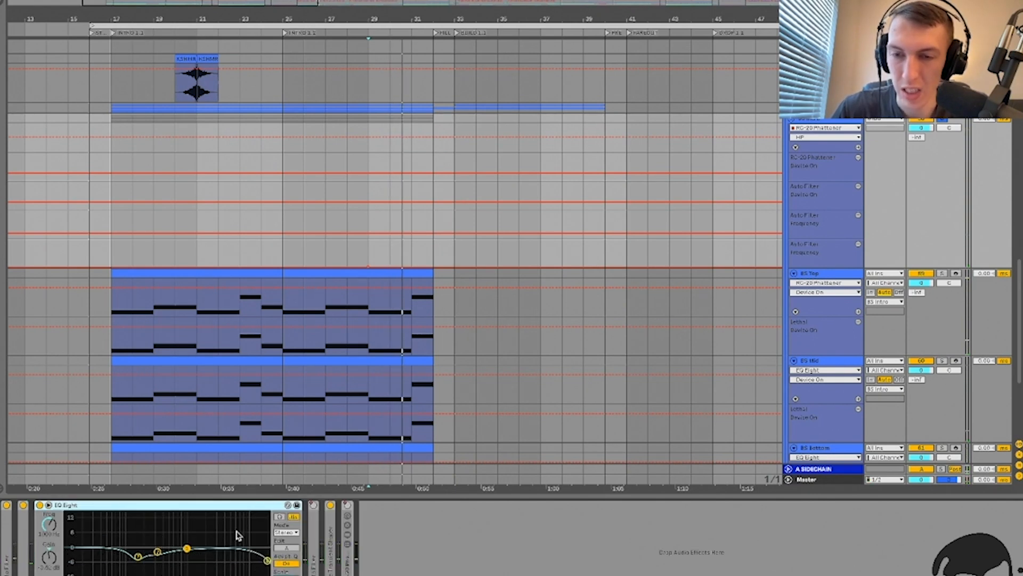
pyautogui.press('space')
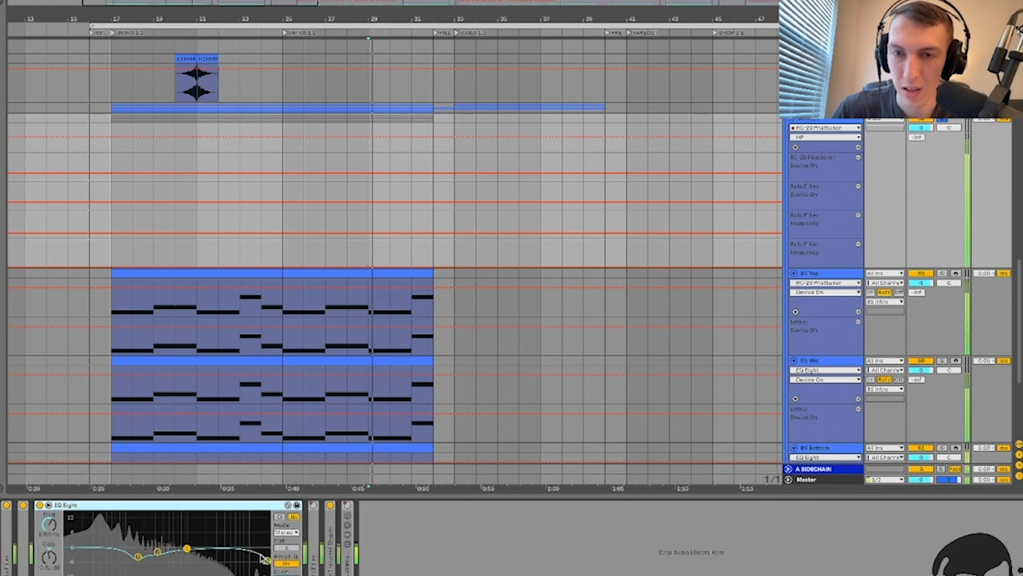
pyautogui.doubleClick(165, 505)
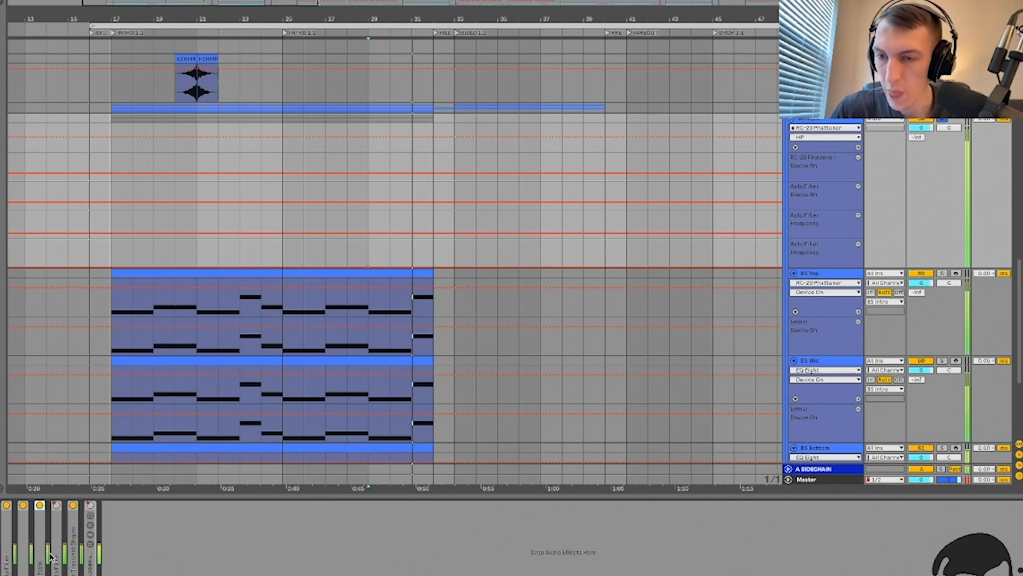
pyautogui.doubleClick(59, 555)
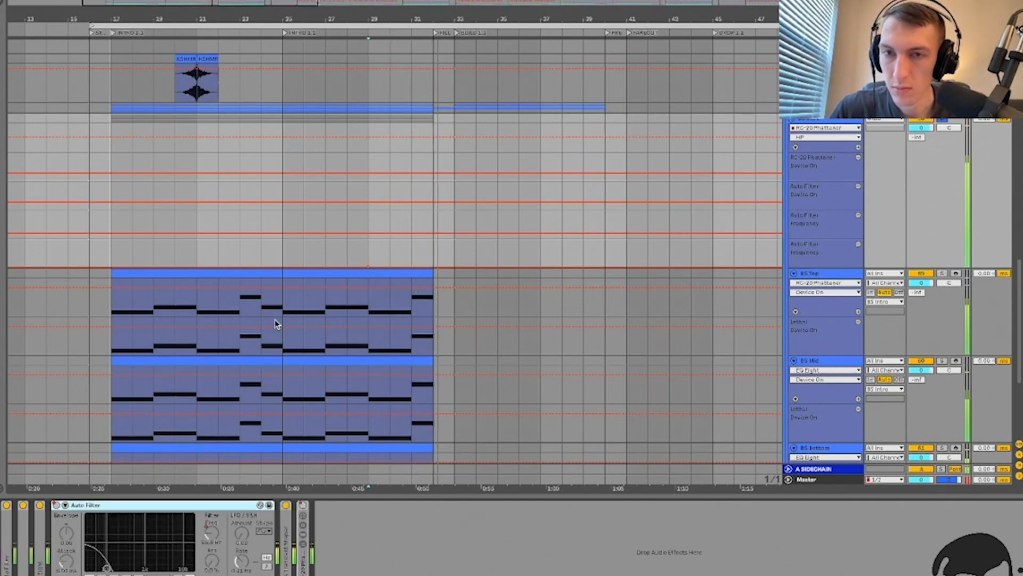
# Step: Play from bar 85 to hear the Auto Filter frequency sweep
pyautogui.hscroll(20, 277, 323)
pyautogui.hscroll(8, 277, 323)
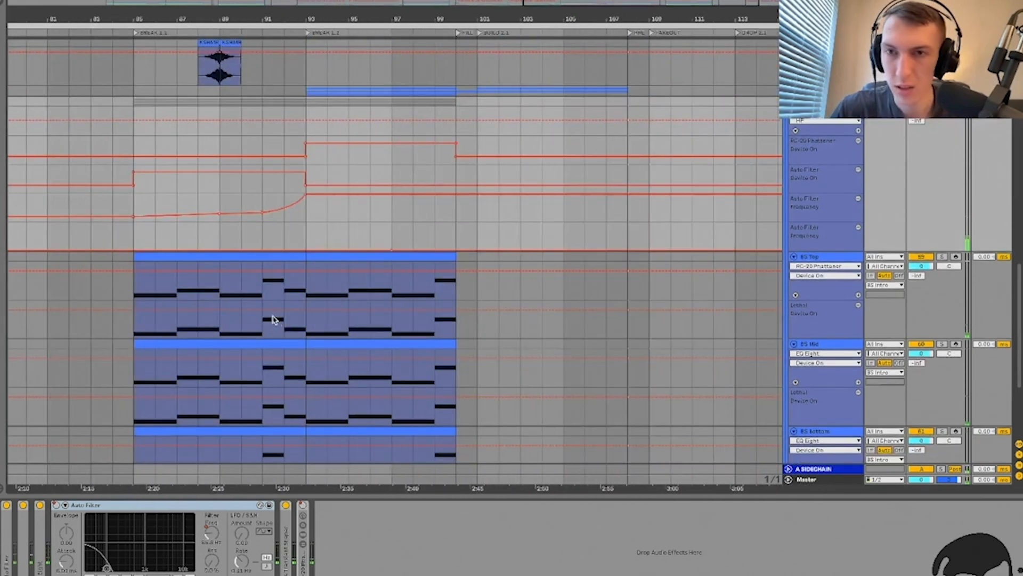
pyautogui.click(132, 207)
pyautogui.press('space')
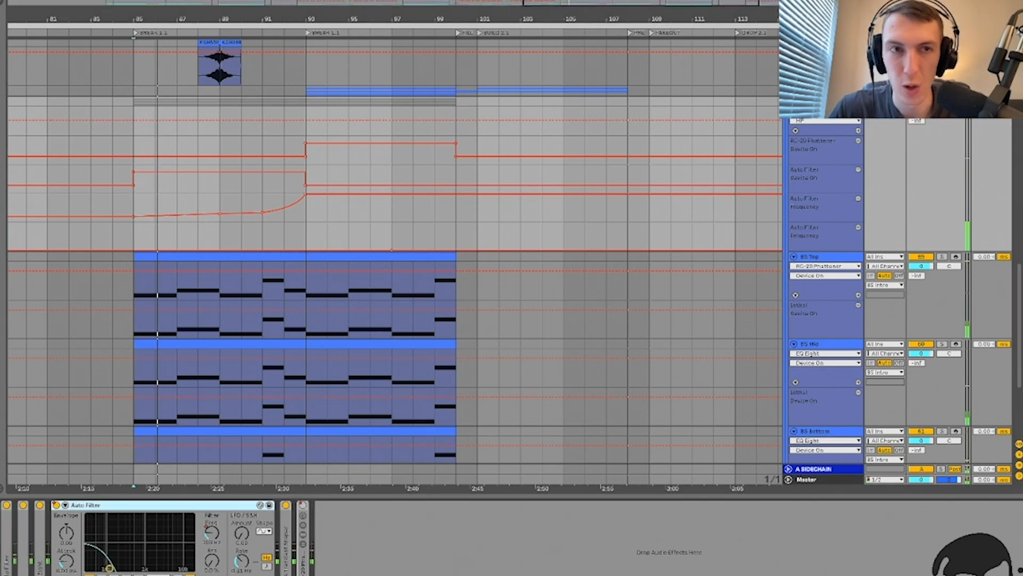
pyautogui.press('space')
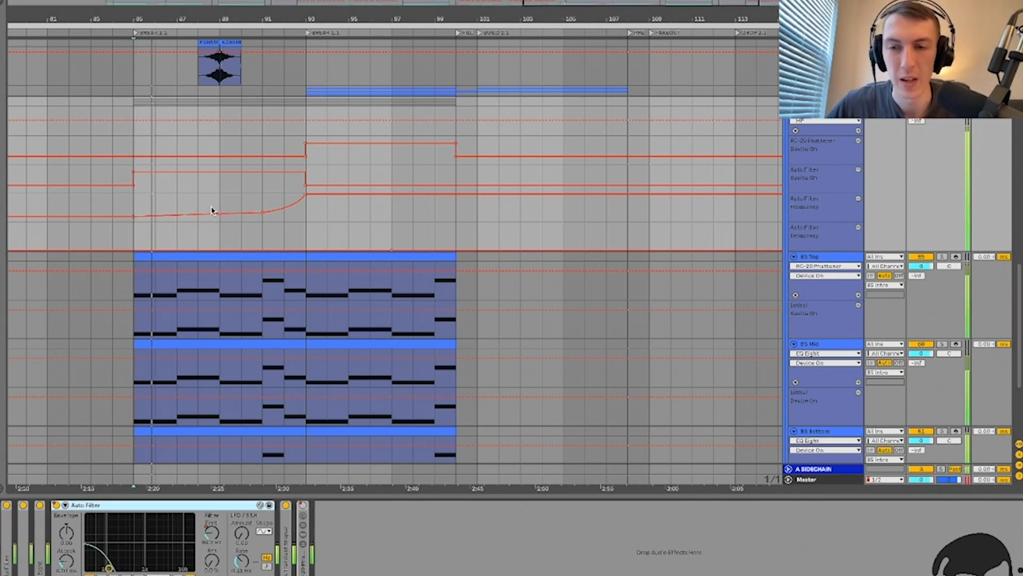
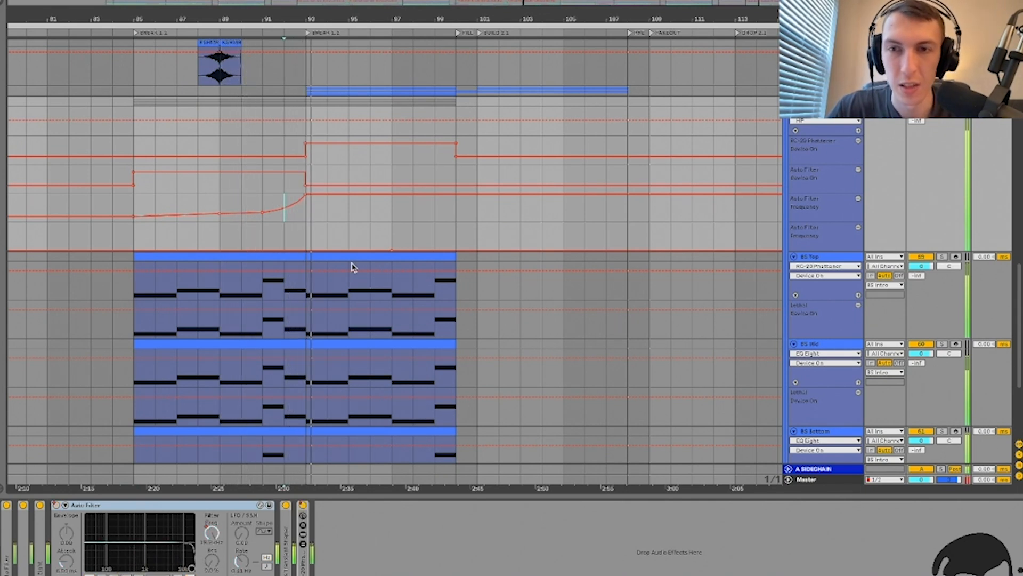
# Step: Fold Auto Filter, expand the RC-20 Phattener rack and replay the riser into the BREAK section
pyautogui.doubleClick(178, 504)
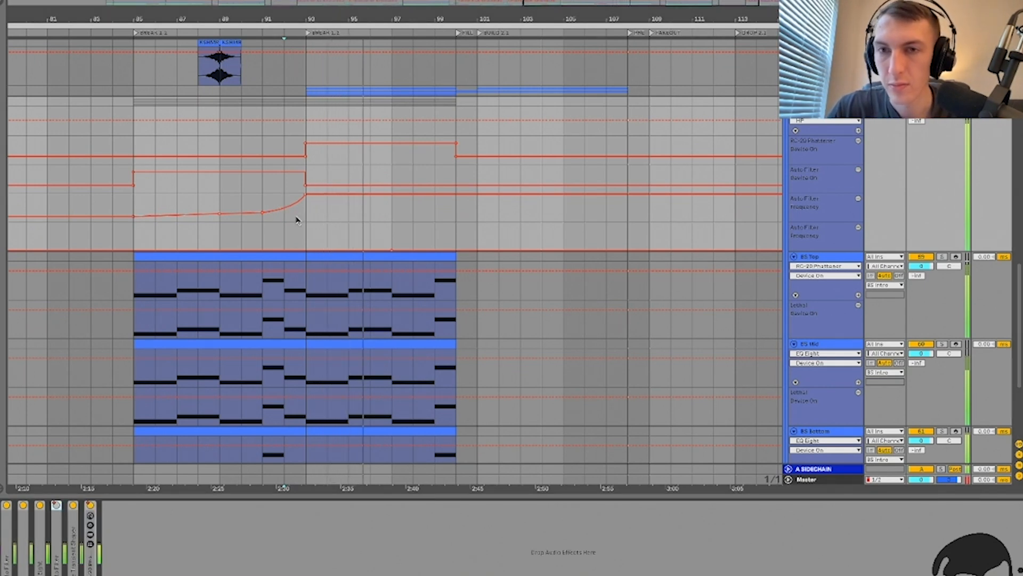
pyautogui.click(284, 205)
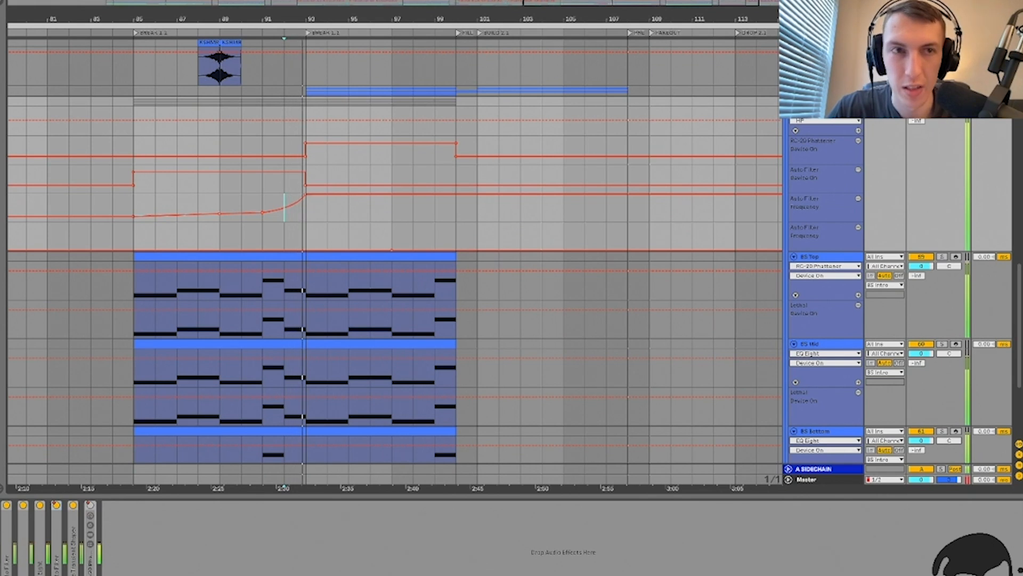
pyautogui.doubleClick(91, 556)
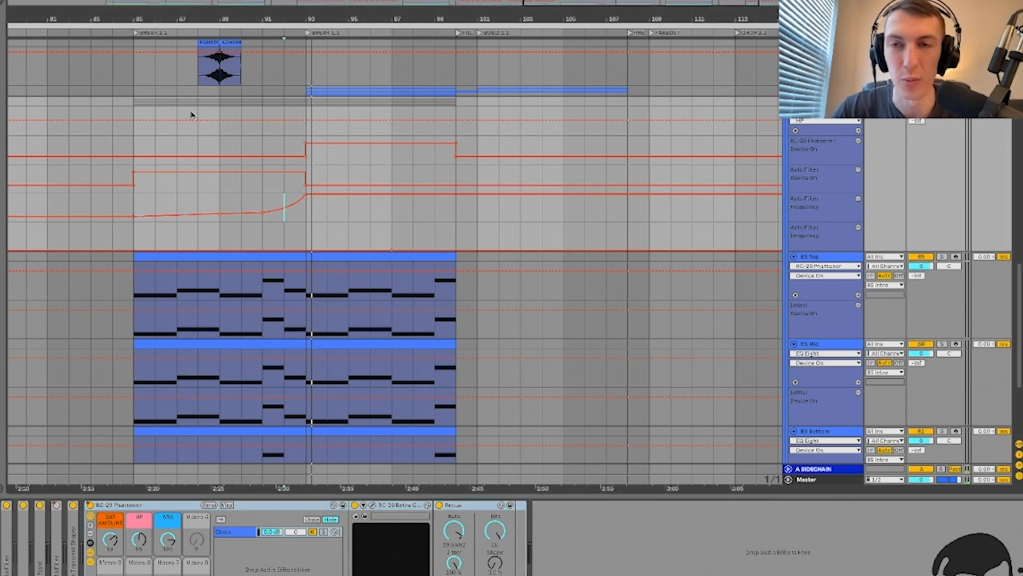
pyautogui.click(307, 132)
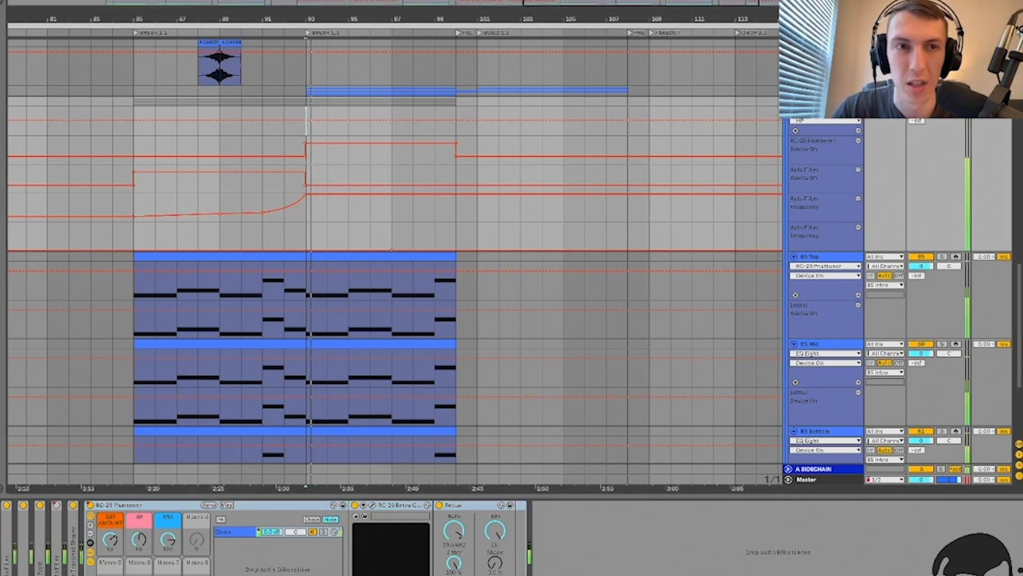
pyautogui.press('space')
pyautogui.press('space')
# Step: Fold RC-20, expand kHs Transient Shaper, check its plugin window, then hide the device chain
pyautogui.doubleClick(119, 507)
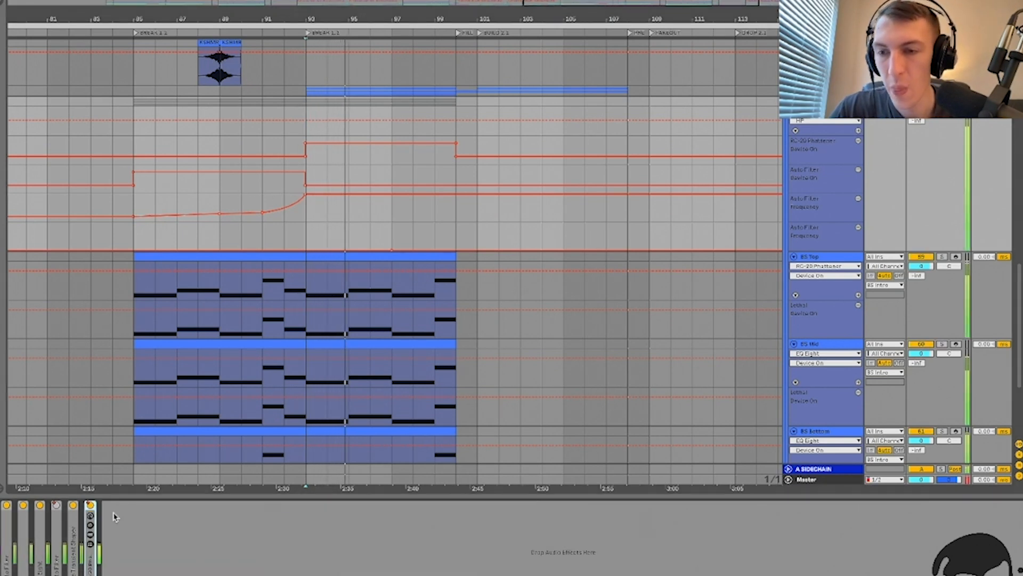
pyautogui.doubleClick(74, 533)
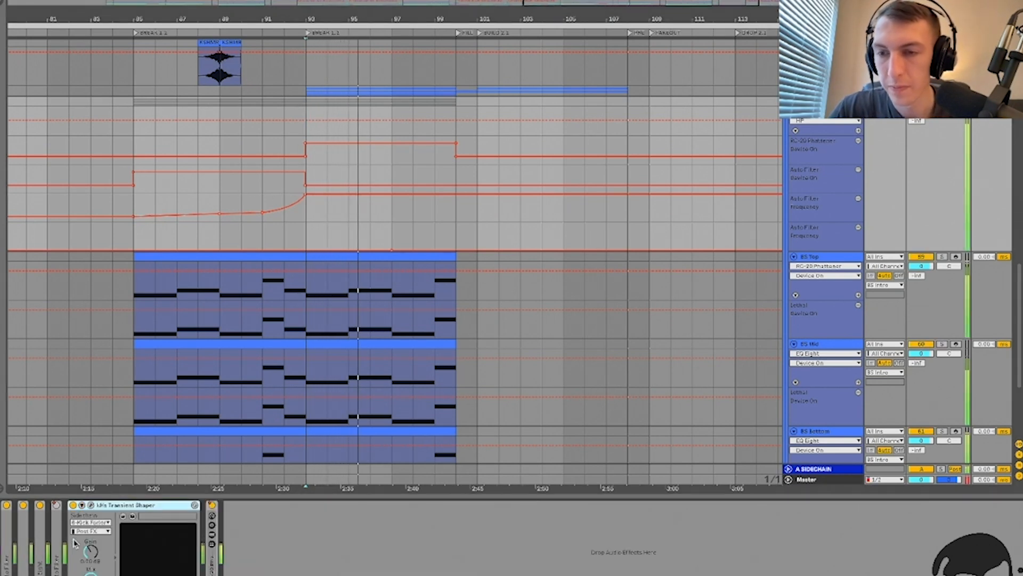
pyautogui.click(91, 506)
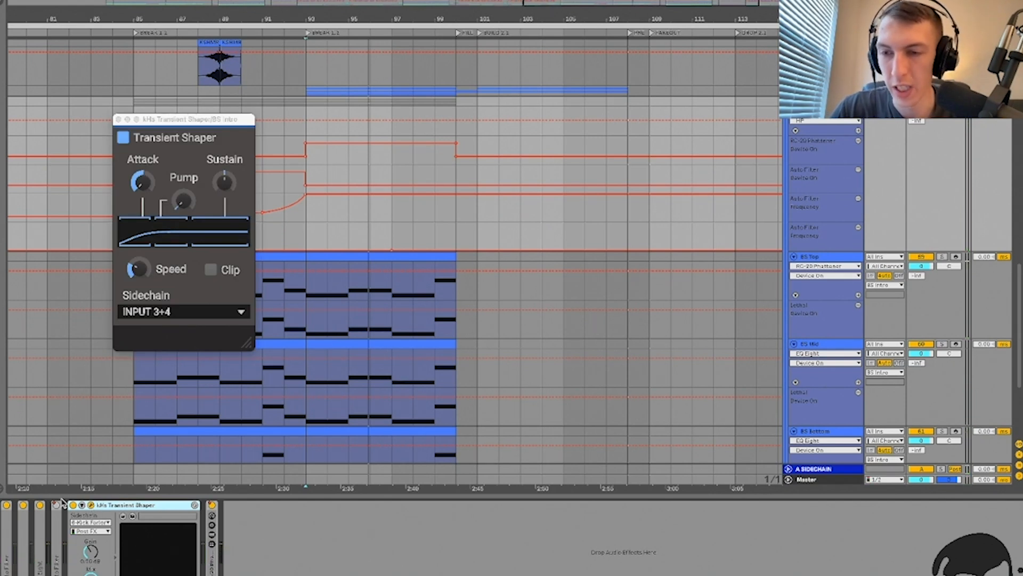
pyautogui.click(91, 506)
pyautogui.hotkey('ctrl', 'alt', 'l')
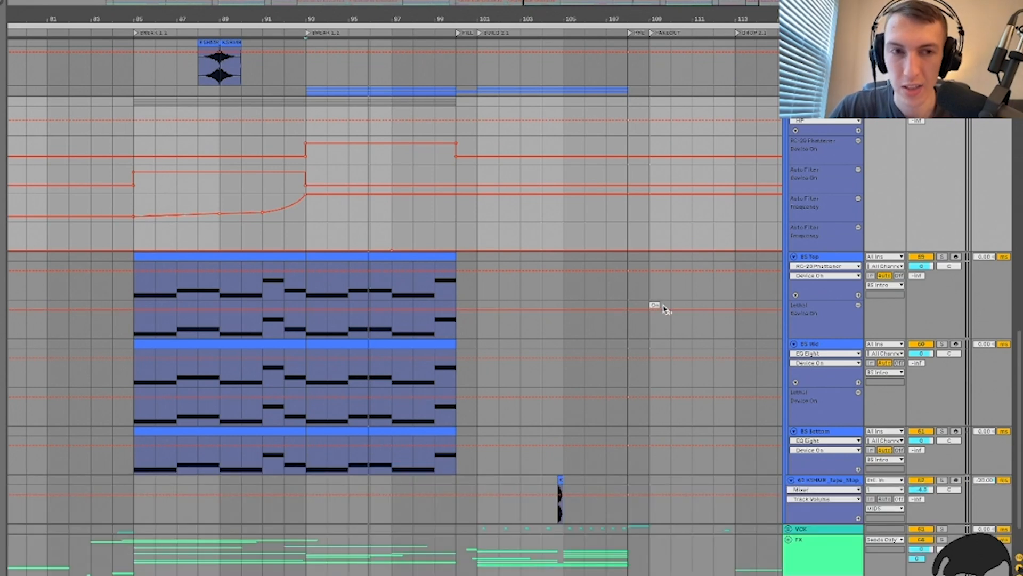
# Step: Hide the automation lanes, fold the synth group and play from the tape stop near the FILL section
pyautogui.press('a')
pyautogui.click(819, 130)
pyautogui.press('u')
pyautogui.click(453, 186)
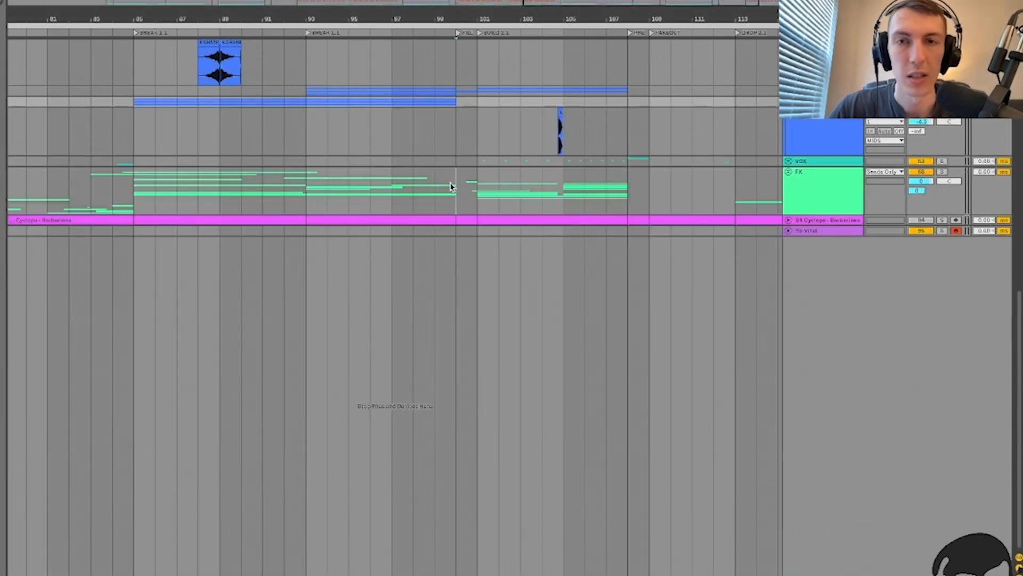
pyautogui.press('-')
pyautogui.press('+')
pyautogui.click(607, 135)
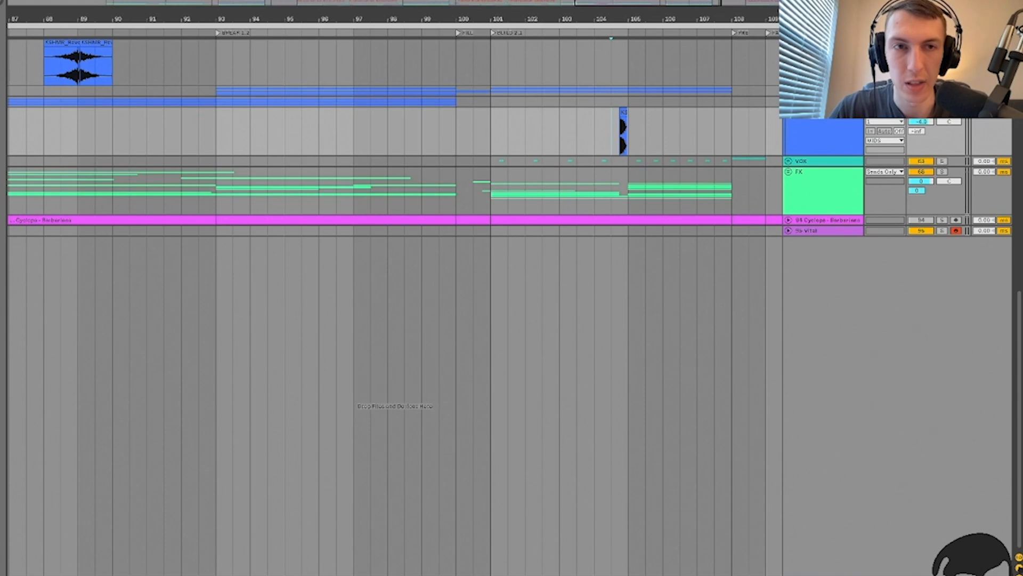
pyautogui.press('space')
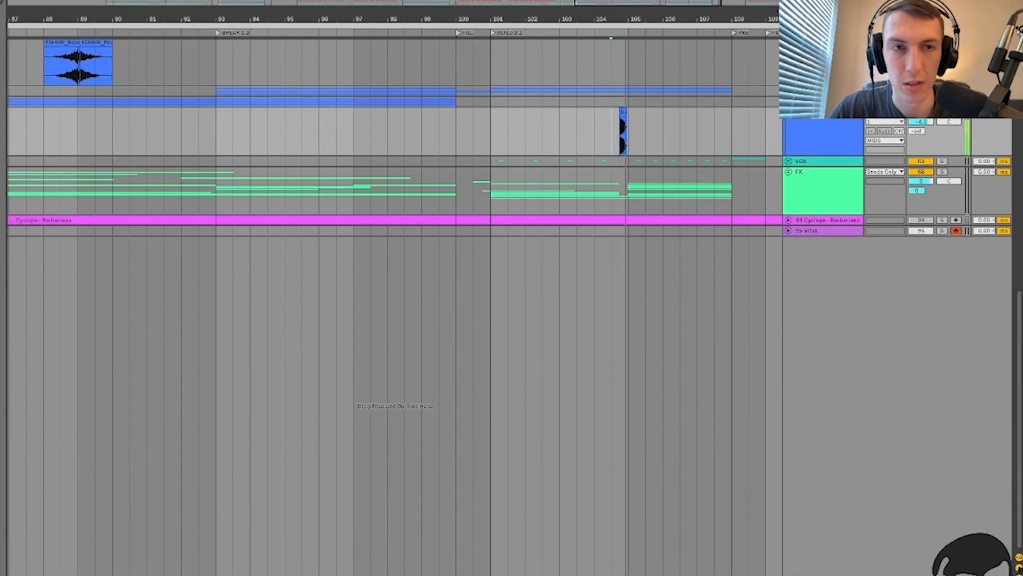
# Step: Scroll back to the intro, solo the KSHMR Reverse track and open its Reverse Vocal 03 D clip
pyautogui.hscroll(3, 605, 133)
pyautogui.scroll(6, 605, 134)
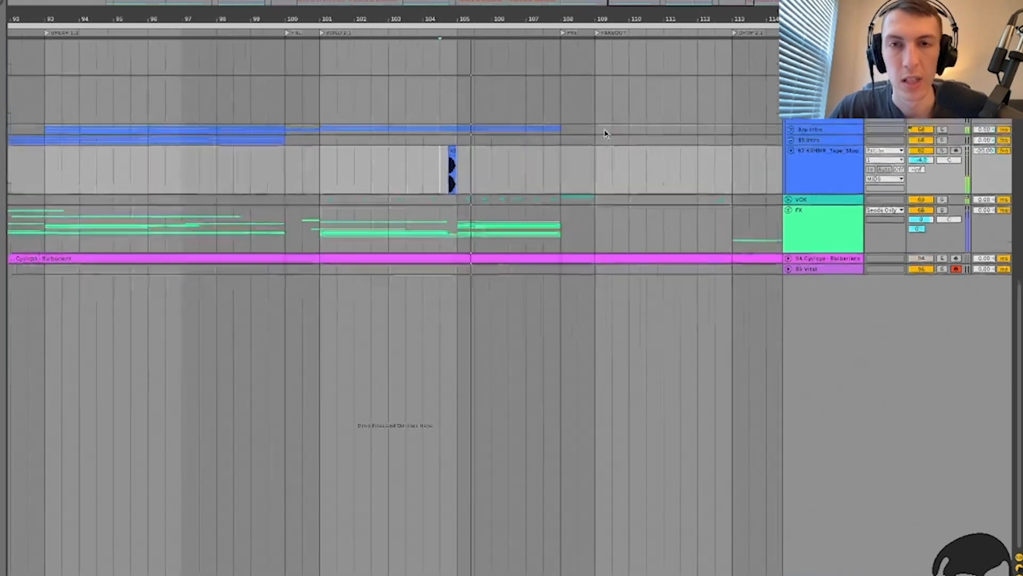
pyautogui.hscroll(-20, 605, 133)
pyautogui.hscroll(-4, 605, 133)
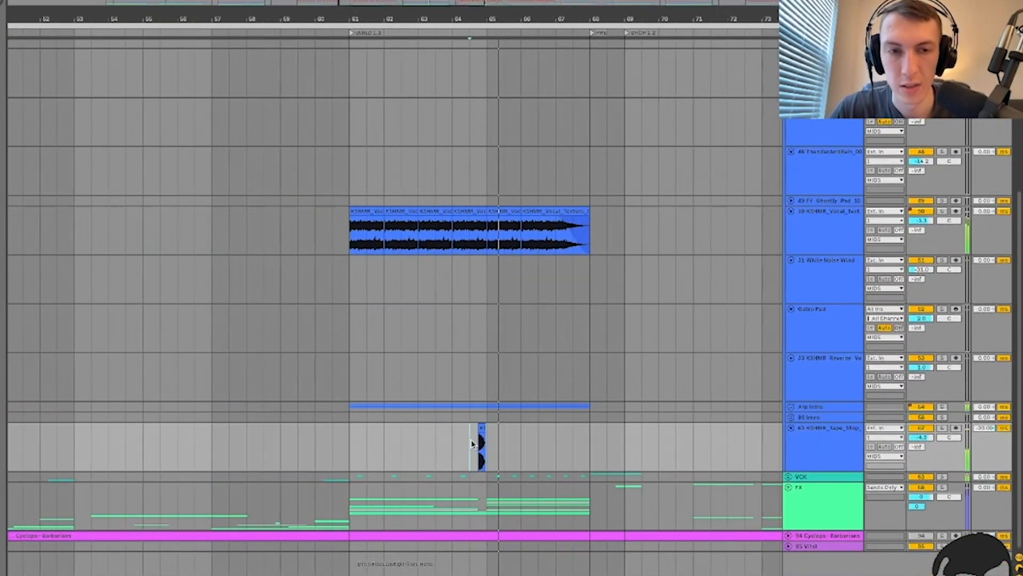
pyautogui.hscroll(-2, 475, 445)
pyautogui.hscroll(-20, 420, 229)
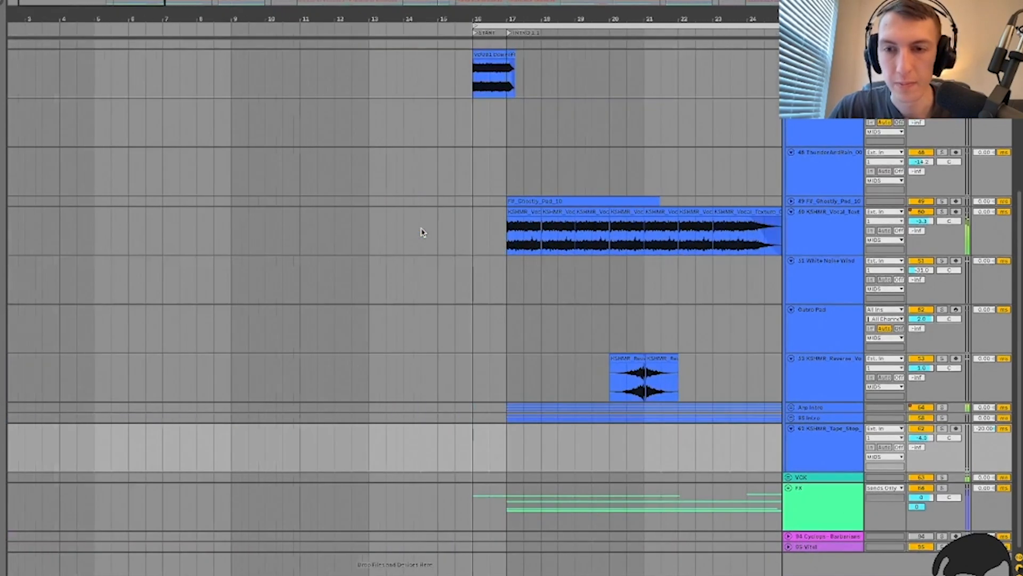
pyautogui.hscroll(5, 530, 411)
pyautogui.click(364, 389)
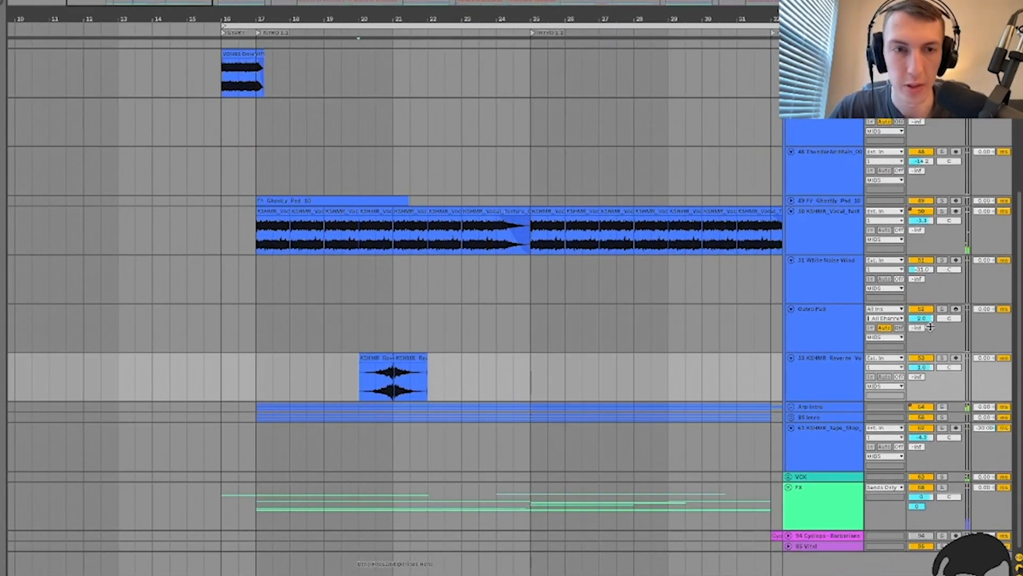
pyautogui.click(942, 358)
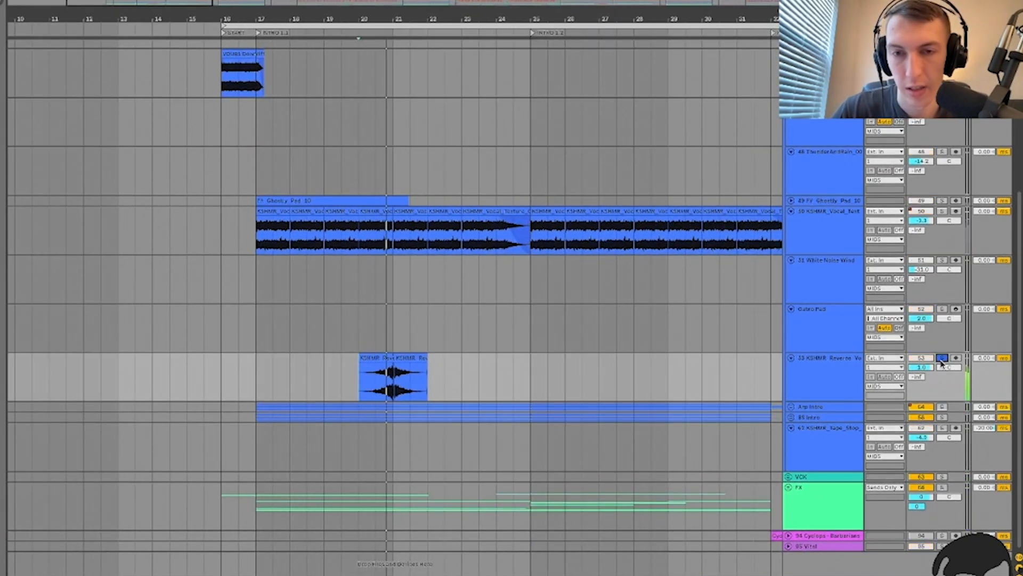
pyautogui.scroll(6, 393, 389)
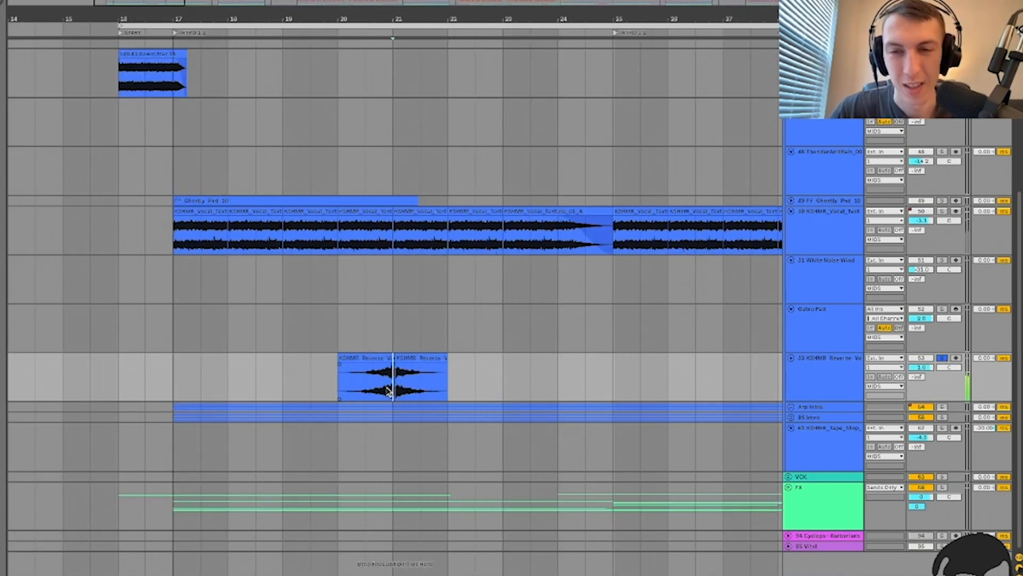
pyautogui.doubleClick(346, 373)
# Step: Inspect both Reverse Vocal clips with playback set at 20.4, then show the track's effect chain
pyautogui.click(353, 364)
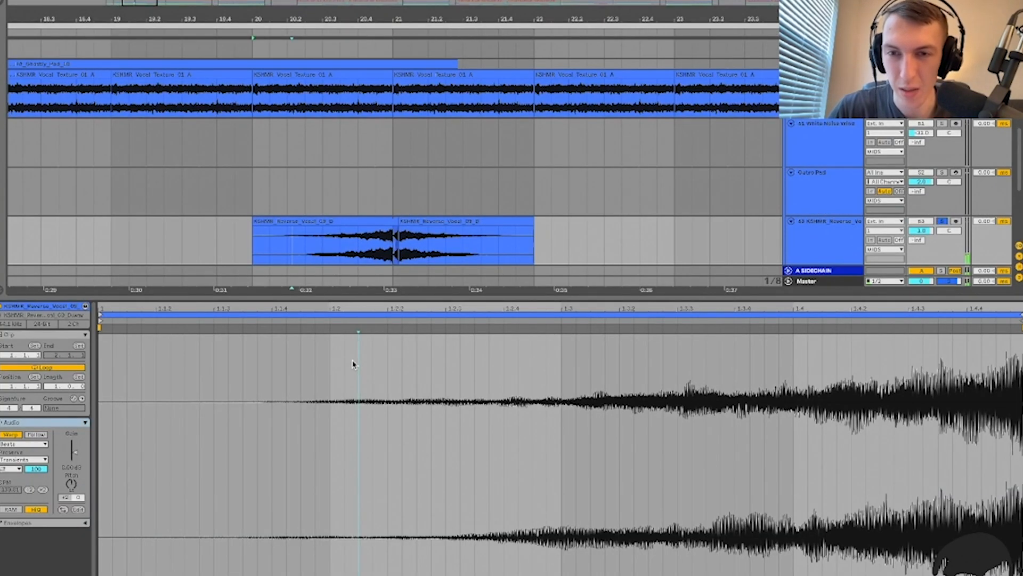
pyautogui.hotkey('shift', 'Tab')
pyautogui.click(352, 275)
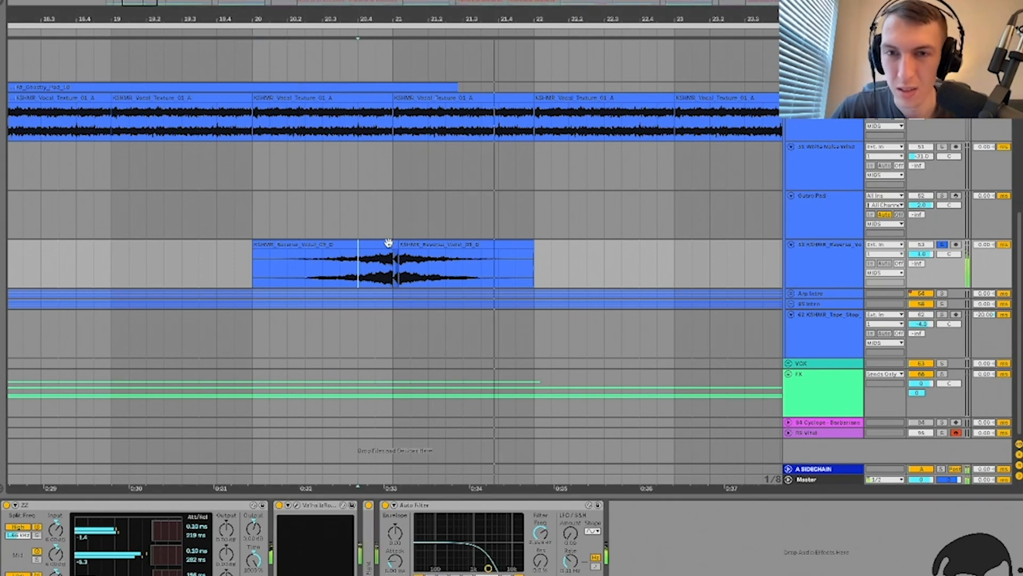
pyautogui.doubleClick(435, 243)
pyautogui.press('alt+super+l')
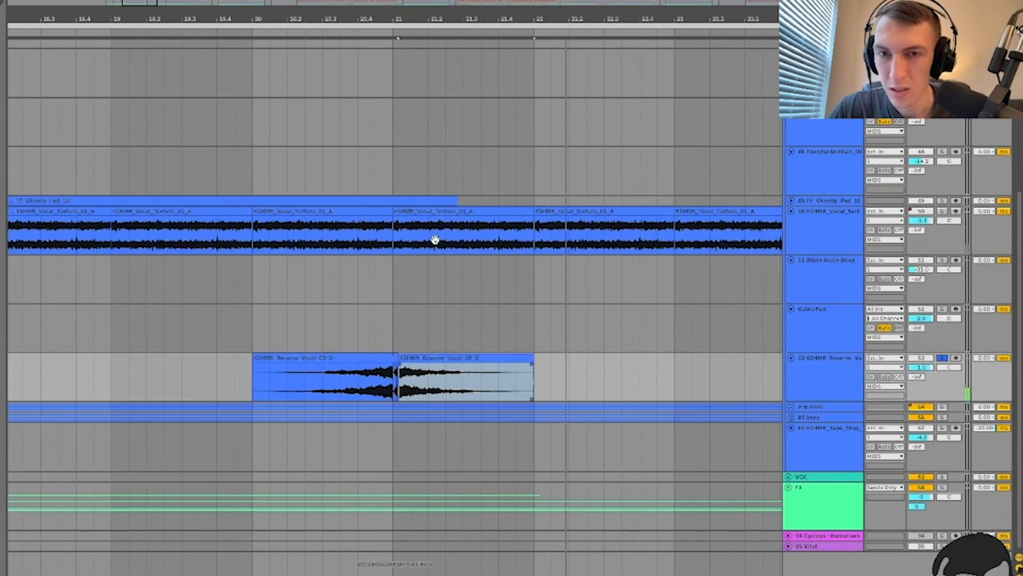
pyautogui.click(290, 360)
pyautogui.press('alt+super+l')
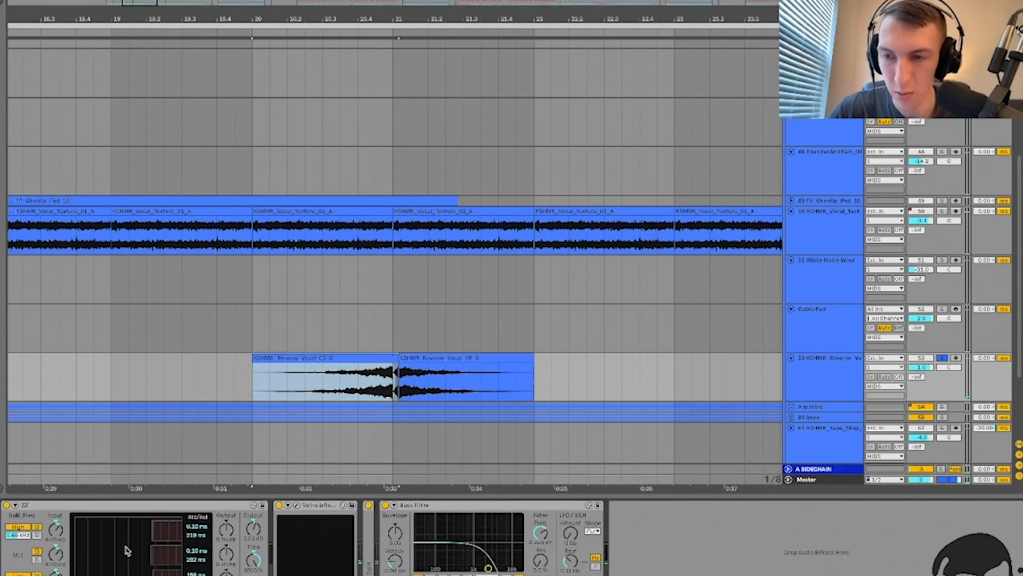
# Step: Play from just before the reverse vocal and review the ValhallaRoom reverb settings
pyautogui.click(90, 504)
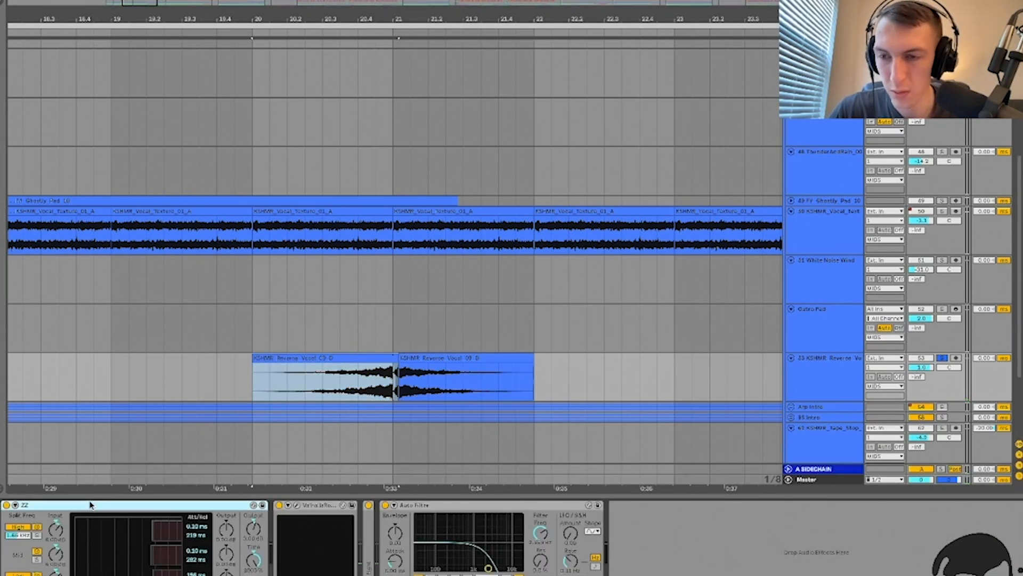
pyautogui.click(322, 383)
pyautogui.press('space')
pyautogui.click(296, 506)
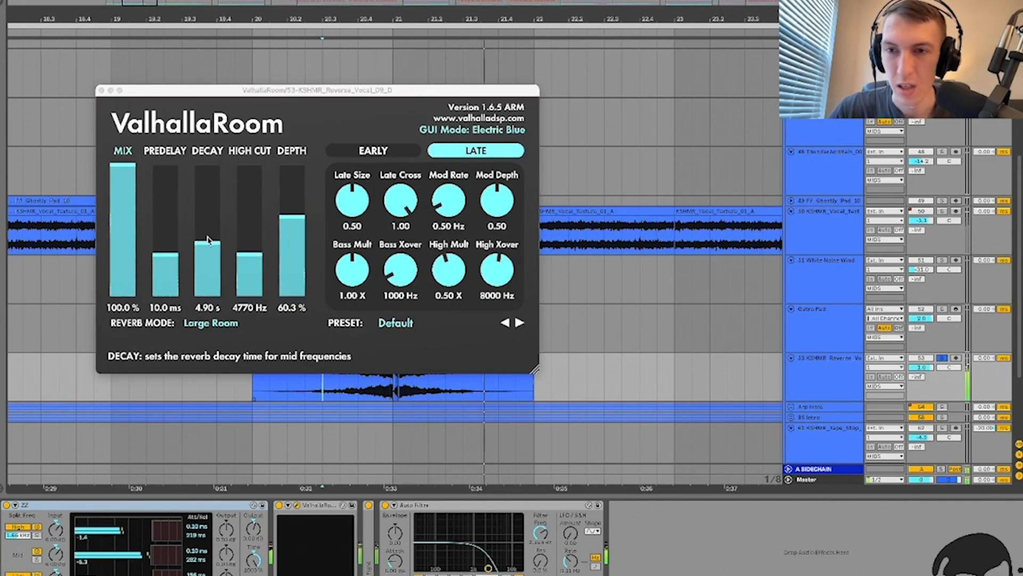
pyautogui.click(101, 91)
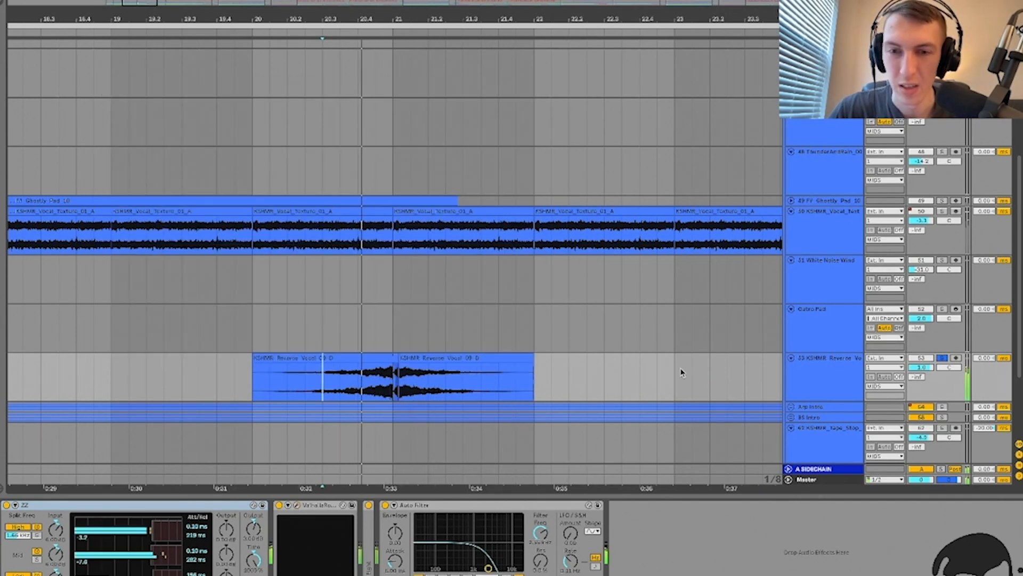
# Step: Fold Auto Filter and EQ Eight, unsolo the reverse vocal track and hide the effect chain
pyautogui.doubleClick(365, 549)
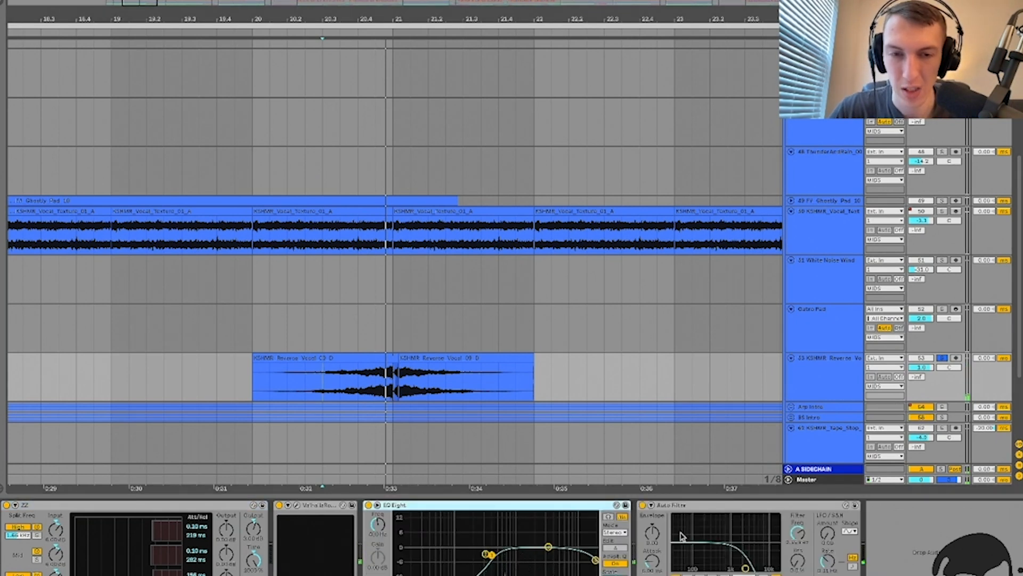
pyautogui.doubleClick(709, 507)
pyautogui.doubleClick(560, 507)
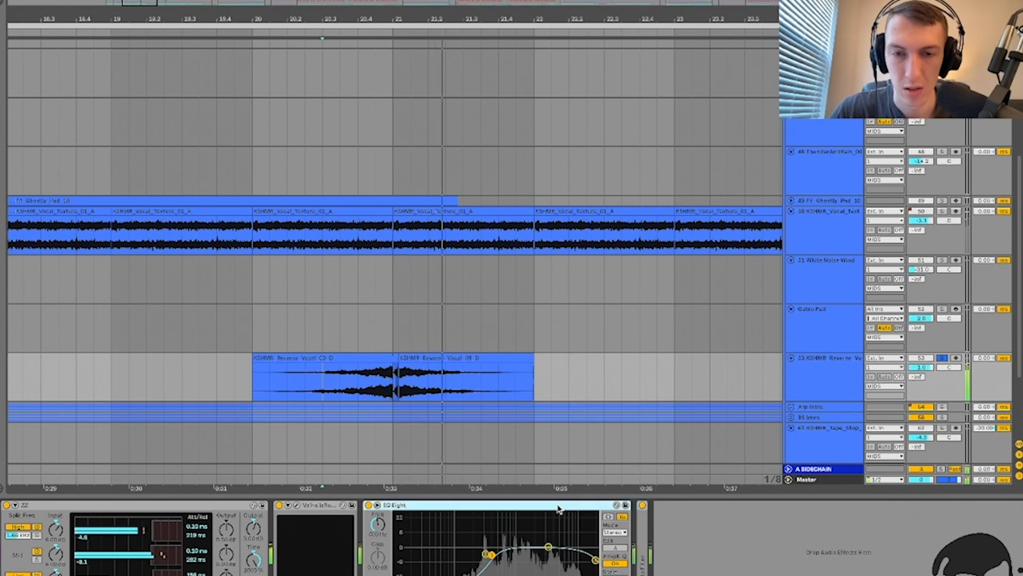
pyautogui.click(942, 358)
pyautogui.press('space')
pyautogui.press('space')
pyautogui.press('super+alt+l')
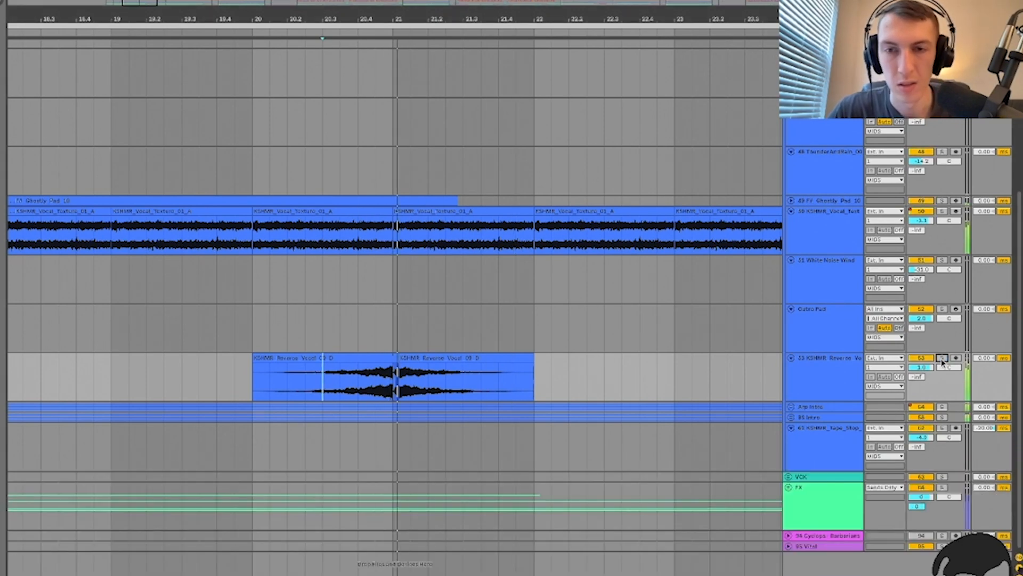
# Step: Set the playback start at bar 21 and zoom out to the vocal texture clips across bars 17–39
pyautogui.click(393, 311)
pyautogui.press('-')
pyautogui.scroll(-6, 394, 314)
pyautogui.hscroll(15, 394, 313)
pyautogui.scroll(-5, 393, 313)
pyautogui.scroll(3, 393, 314)
# Step: Solo the vocal texture track, play from bar 17 and show its effect chain
pyautogui.click(86, 340)
pyautogui.press('+')
pyautogui.press('+')
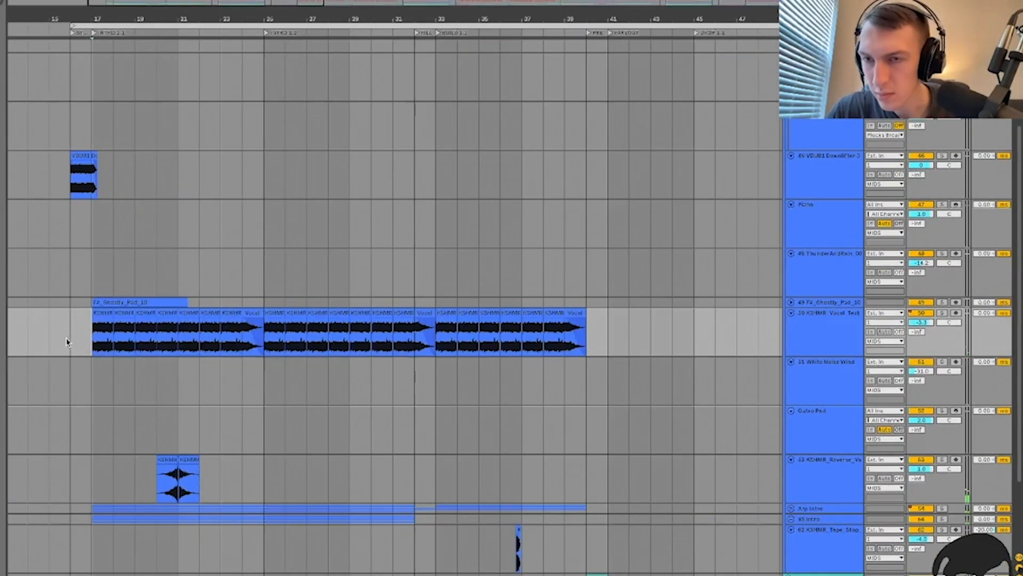
pyautogui.click(942, 313)
pyautogui.press('space')
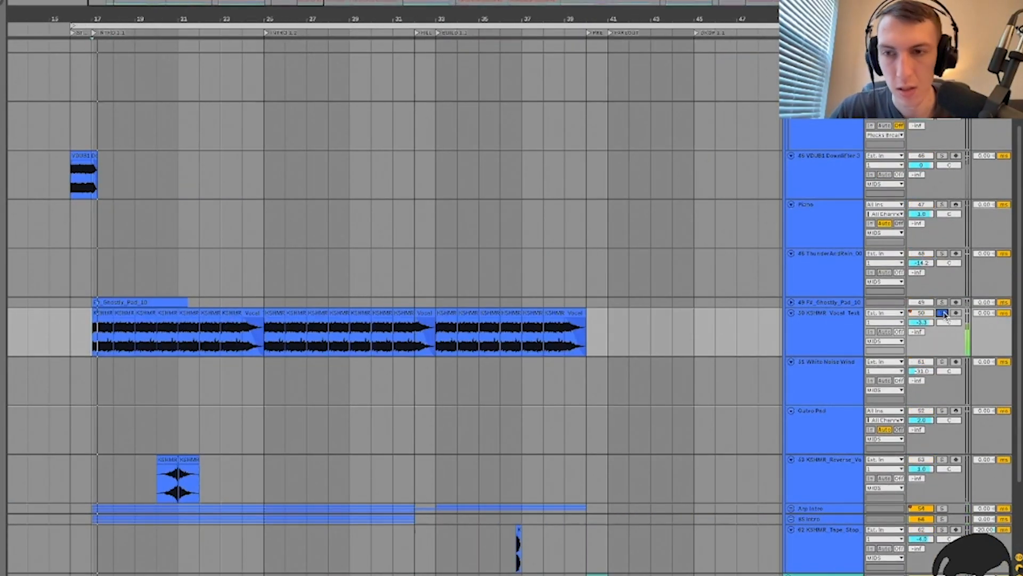
pyautogui.doubleClick(806, 337)
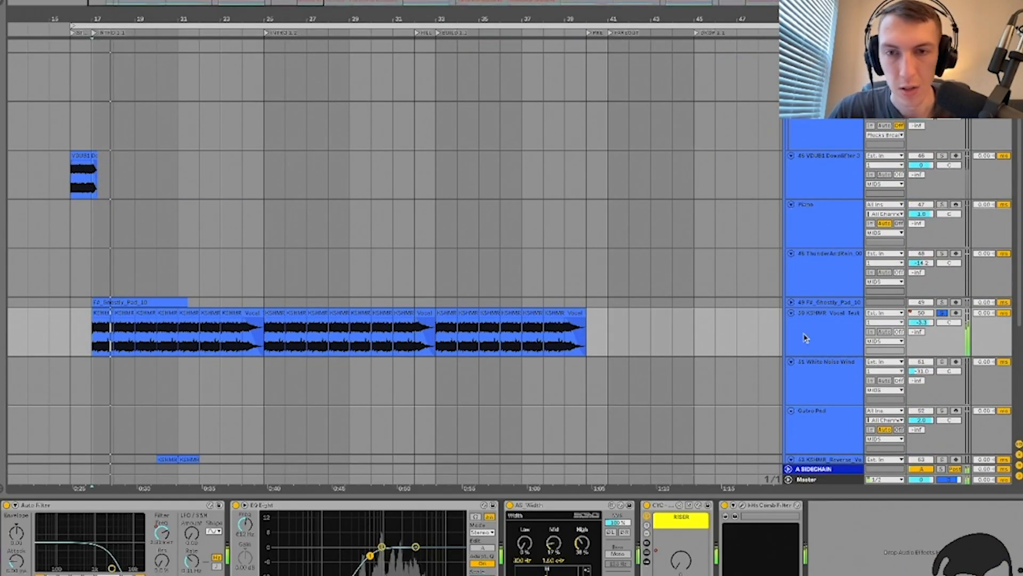
pyautogui.click(223, 343)
pyautogui.press('+')
pyautogui.press('+')
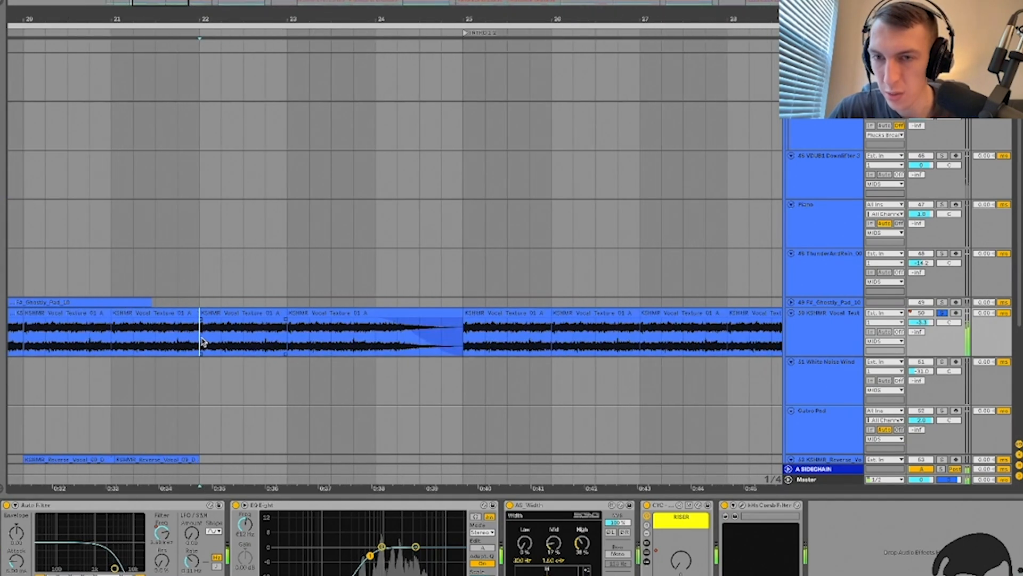
pyautogui.press('-')
# Step: Show the automation lanes and delete EQ Eight from the vocal texture's effect chain
pyautogui.press('a')
pyautogui.scroll(-5, 189, 352)
pyautogui.hscroll(-3, 189, 352)
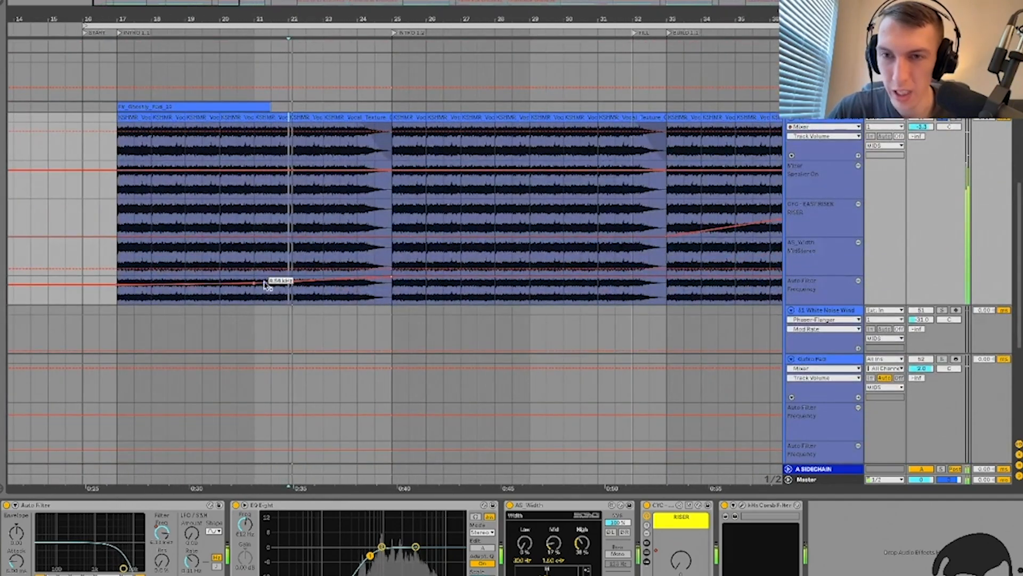
pyautogui.scroll(-2, 397, 257)
pyautogui.hscroll(4, 397, 257)
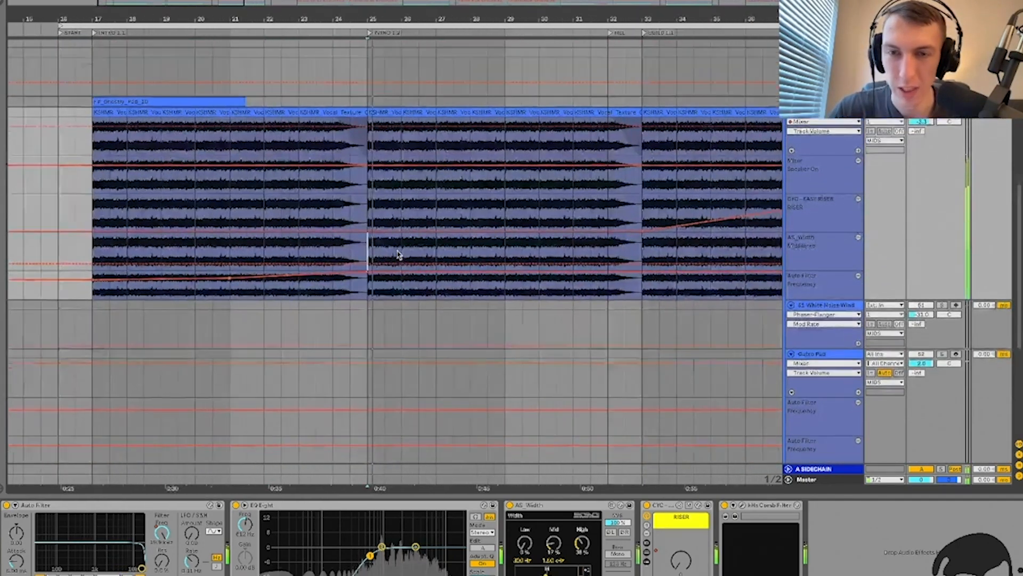
pyautogui.hscroll(2, 397, 255)
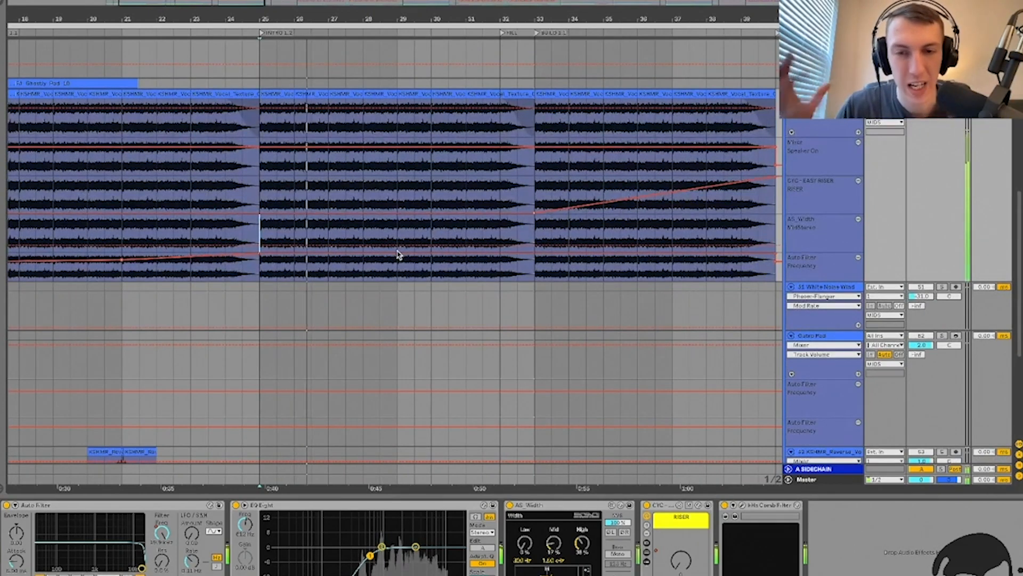
pyautogui.click(552, 509)
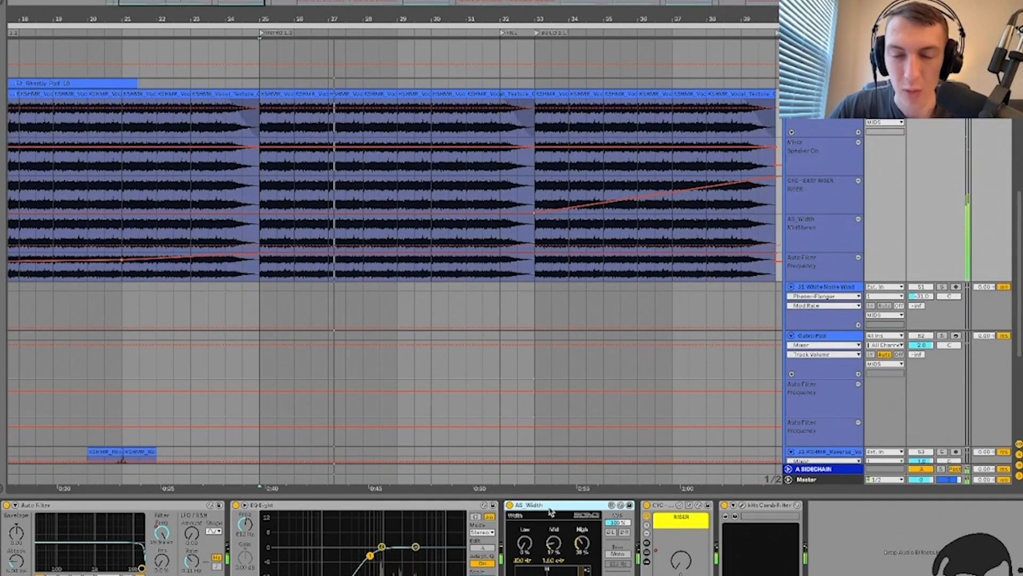
pyautogui.click(428, 507)
pyautogui.press('Delete')
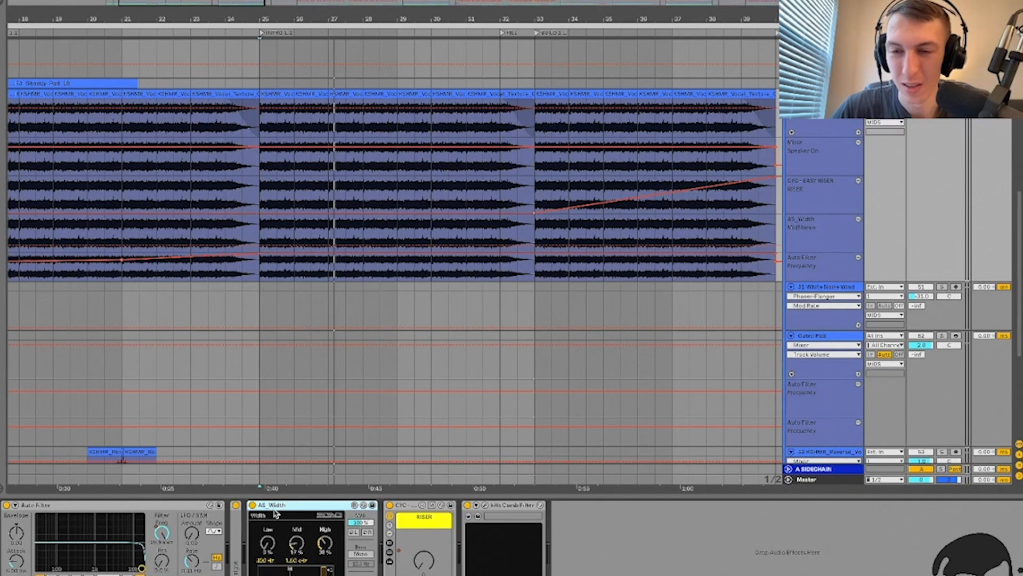
# Step: Fold AS_Width, play from bar 25 and reveal the devices inside the CYC rack
pyautogui.doubleClick(279, 506)
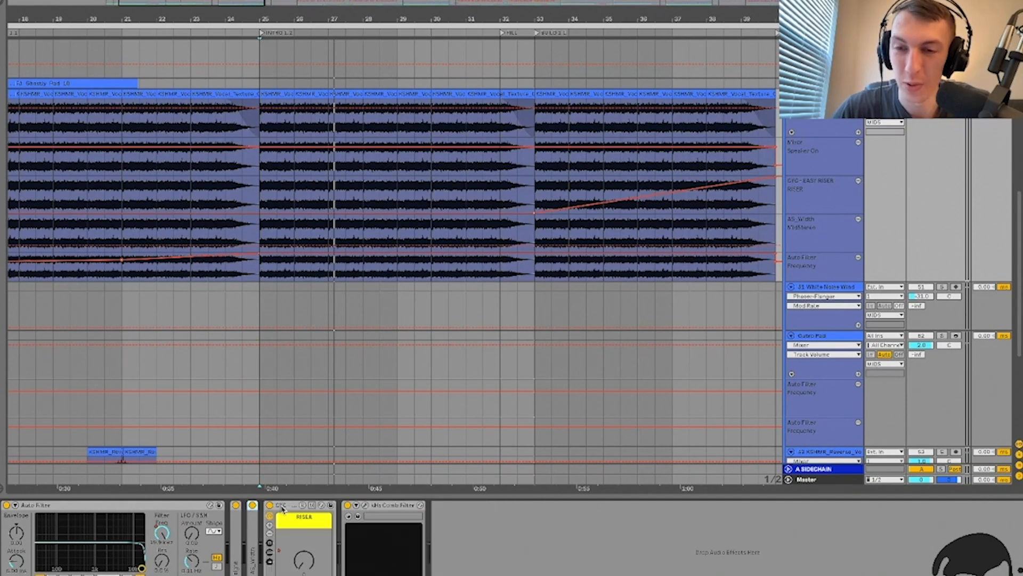
pyautogui.doubleClick(251, 535)
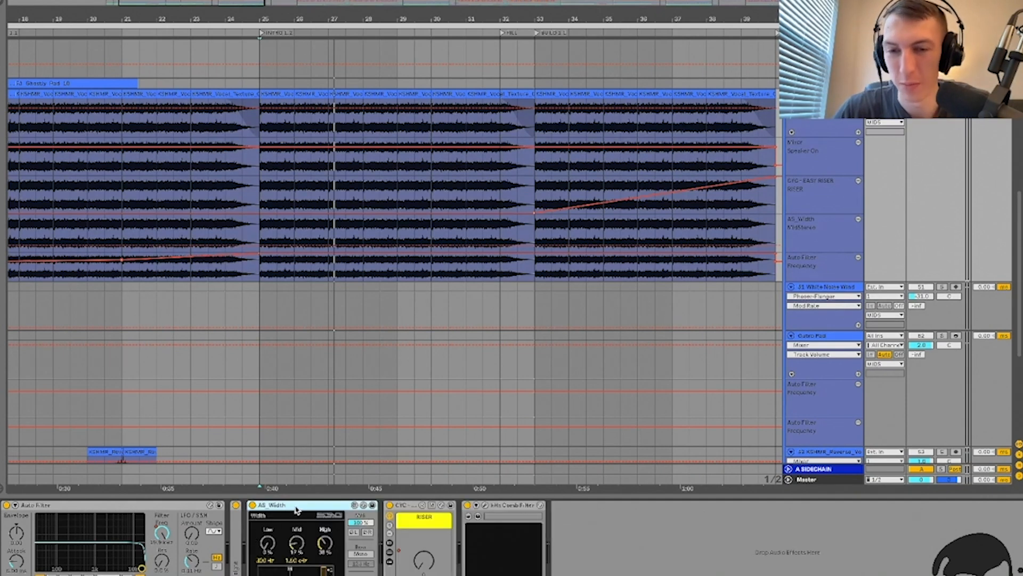
pyautogui.press('space')
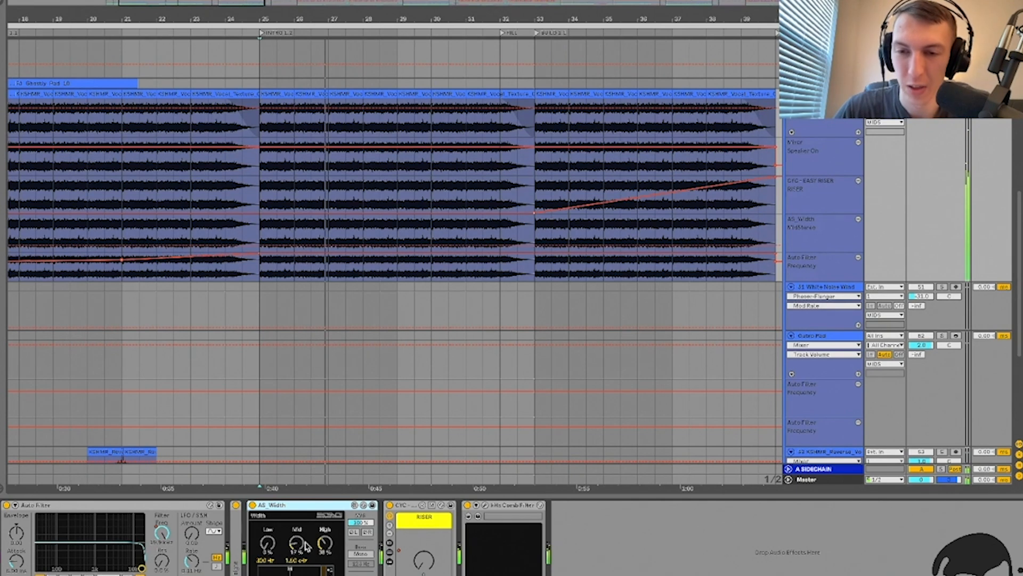
pyautogui.doubleClick(283, 506)
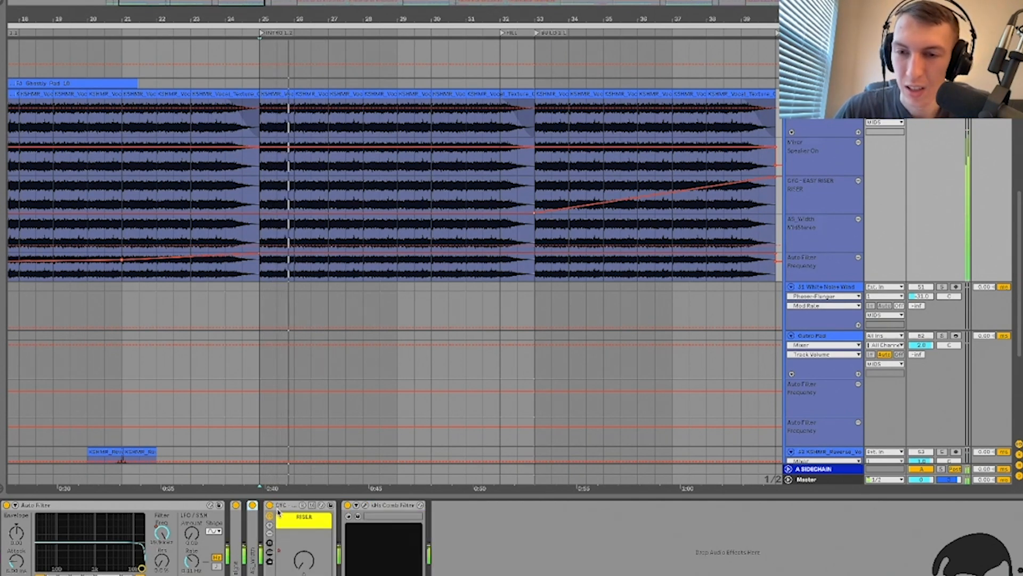
pyautogui.click(269, 553)
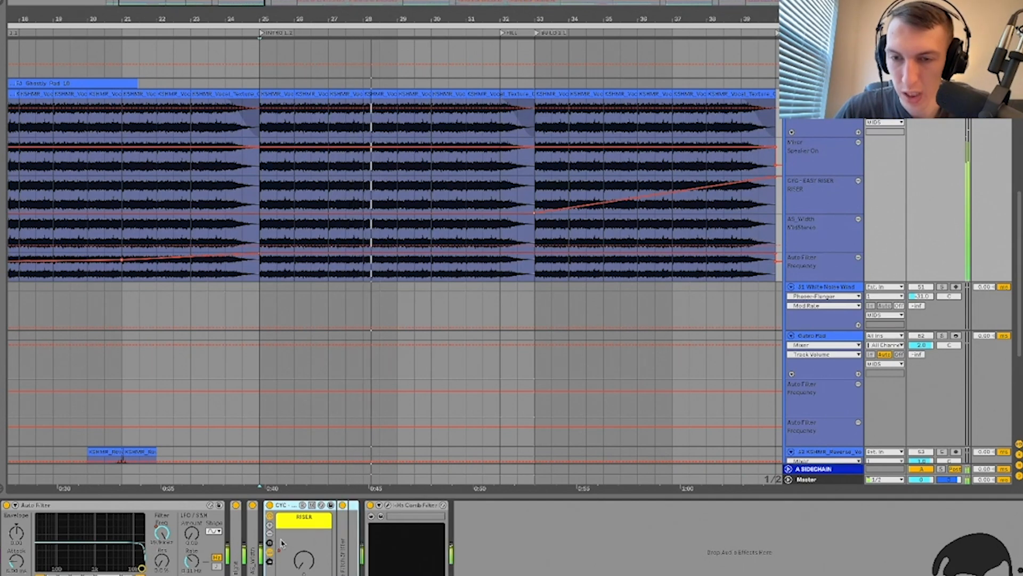
# Step: Expand the kHs Pitch Shifter device and open its plugin window
pyautogui.doubleClick(350, 533)
pyautogui.click(361, 506)
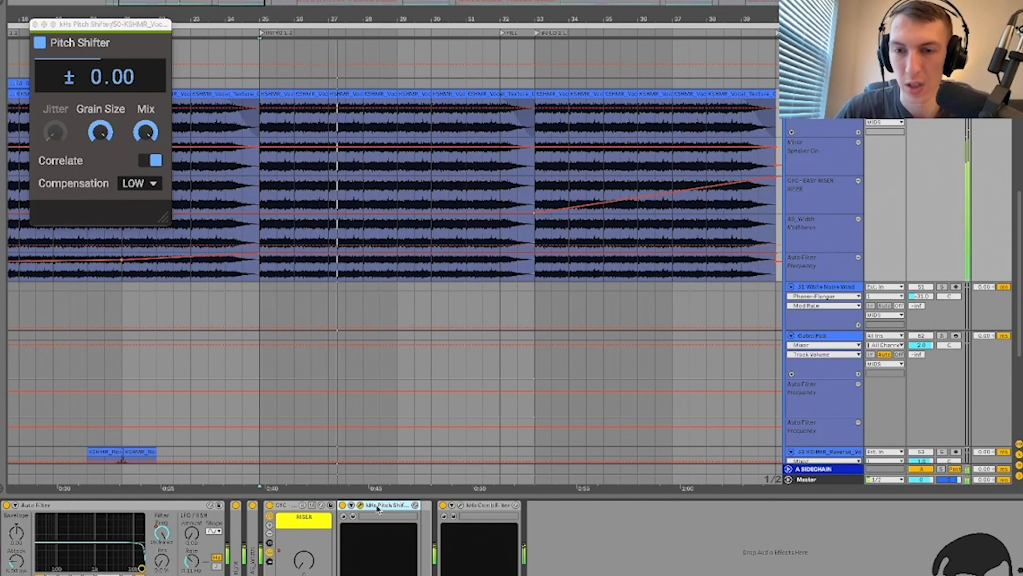
pyautogui.press('super+alt+p')
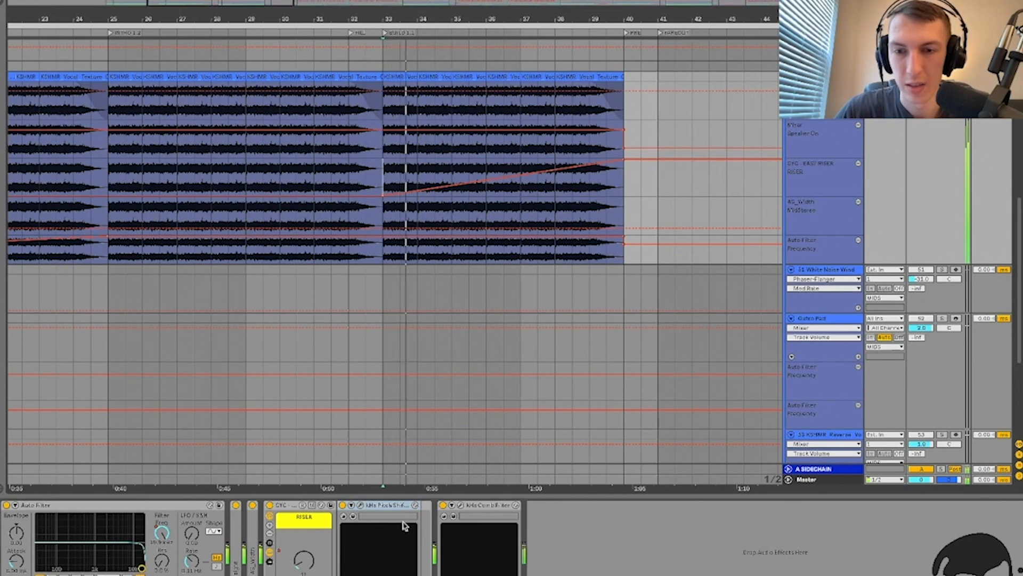
pyautogui.click(361, 505)
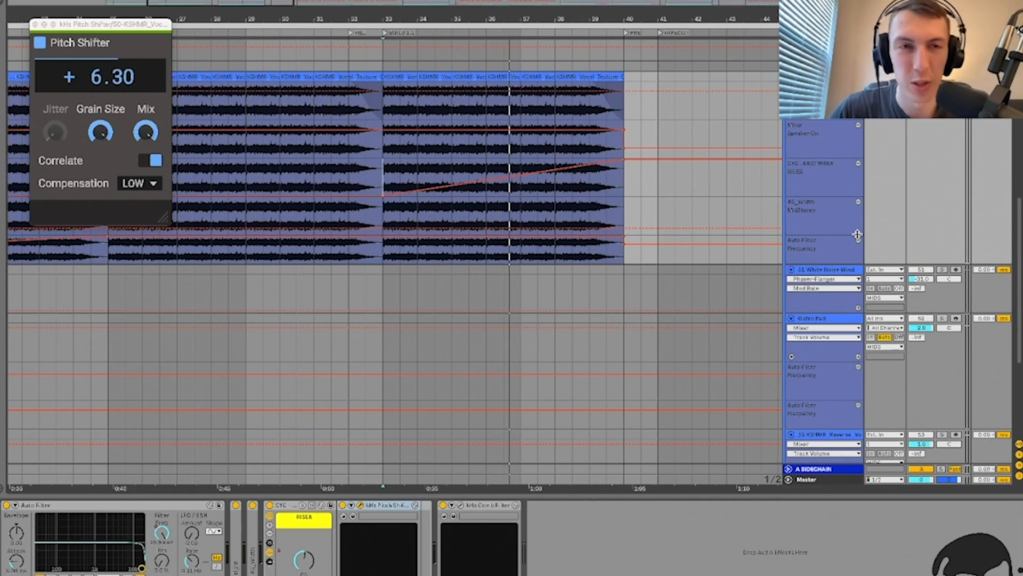
# Step: Play from bar 33 to hear the pitch automation climb, briefly soloing the vocal texture track
pyautogui.scroll(2, 402, 101)
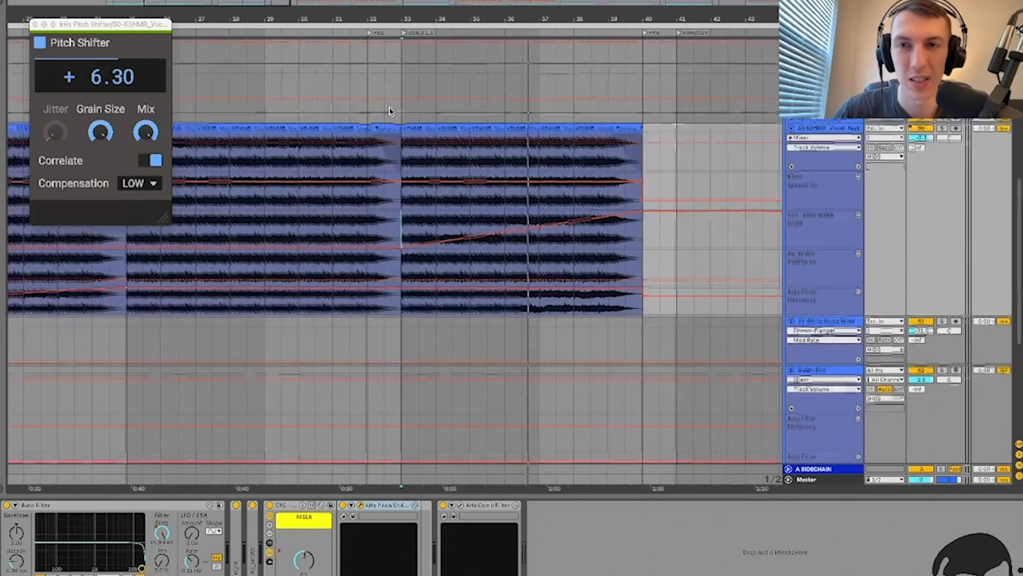
pyautogui.click(403, 158)
pyautogui.press('space')
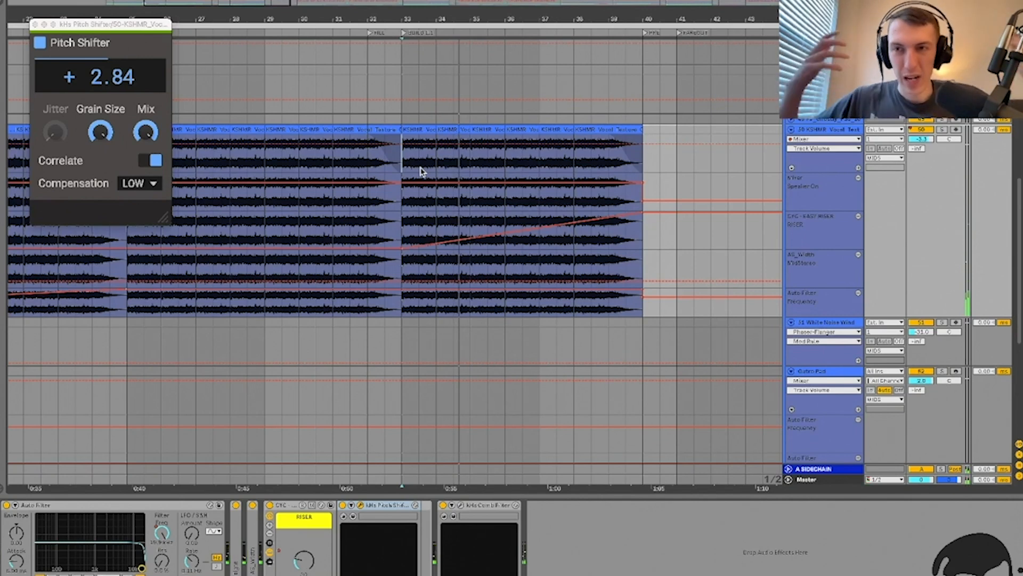
pyautogui.click(439, 224)
pyautogui.click(404, 230)
pyautogui.press('space')
pyautogui.press('space')
pyautogui.press('space')
pyautogui.click(942, 129)
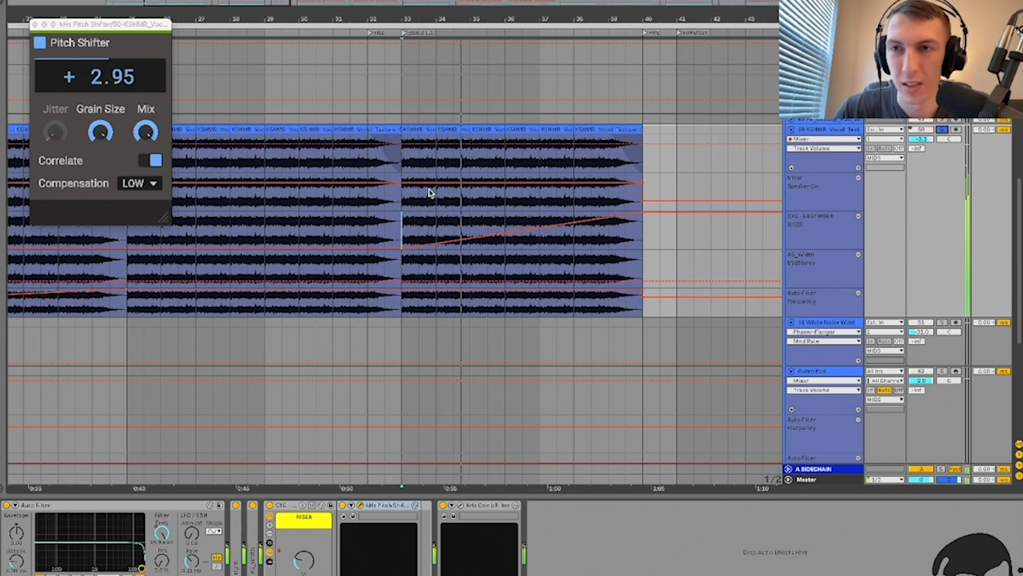
pyautogui.click(942, 131)
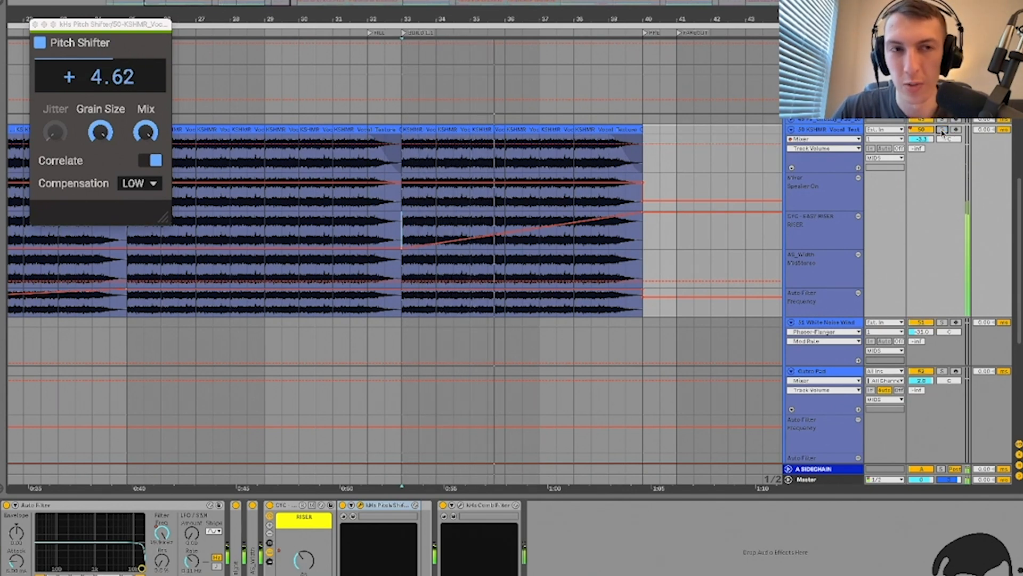
pyautogui.click(495, 211)
pyautogui.scroll(-5, 494, 211)
# Step: Close the Pitch Shifter, hide automation, unfold the ghostly pad track and play from bar 17
pyautogui.press('a')
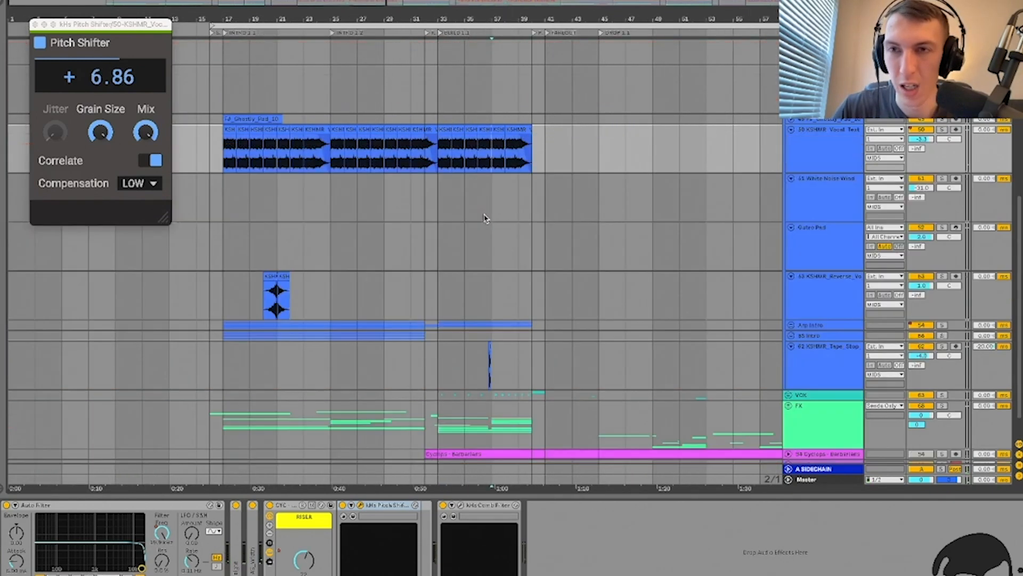
pyautogui.click(36, 25)
pyautogui.scroll(5, 543, 188)
pyautogui.click(809, 306)
pyautogui.press('u')
pyautogui.click(834, 267)
pyautogui.press('u')
pyautogui.click(224, 285)
pyautogui.press('space')
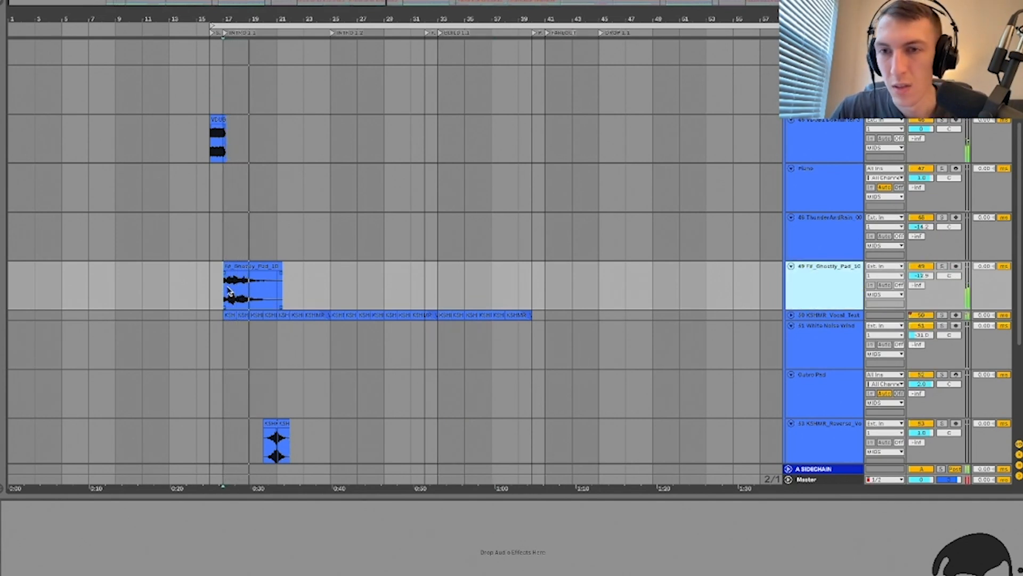
# Step: Play the downlifter from bar 16, solo VDUB1 Downlifter and select Delay in its effect chain
pyautogui.scroll(4, 225, 286)
pyautogui.scroll(-4, 224, 284)
pyautogui.scroll(5, 224, 283)
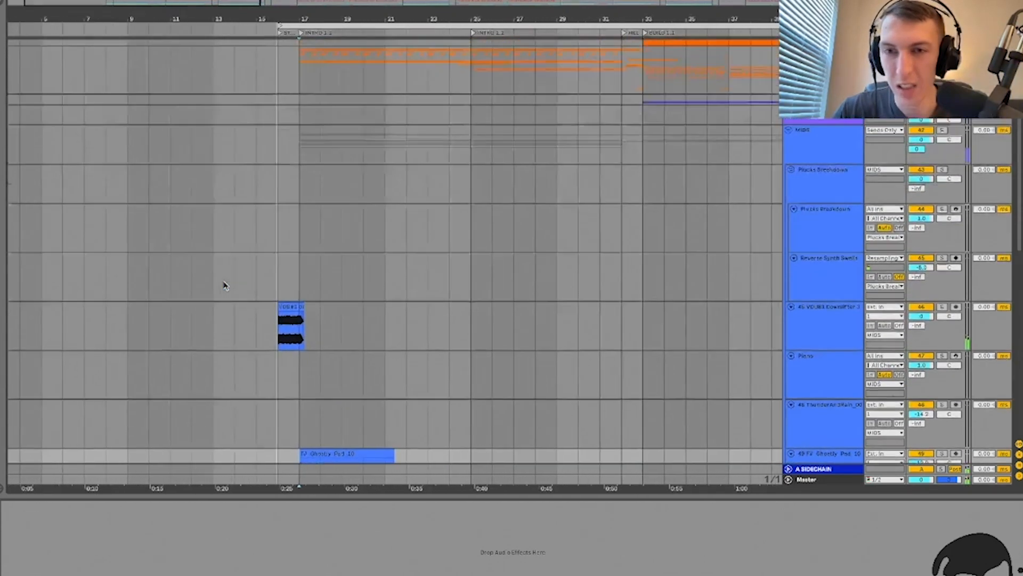
pyautogui.hscroll(2, 224, 283)
pyautogui.press('super+alt+l')
pyautogui.click(199, 329)
pyautogui.scroll(4, 199, 330)
pyautogui.press('space')
pyautogui.click(940, 303)
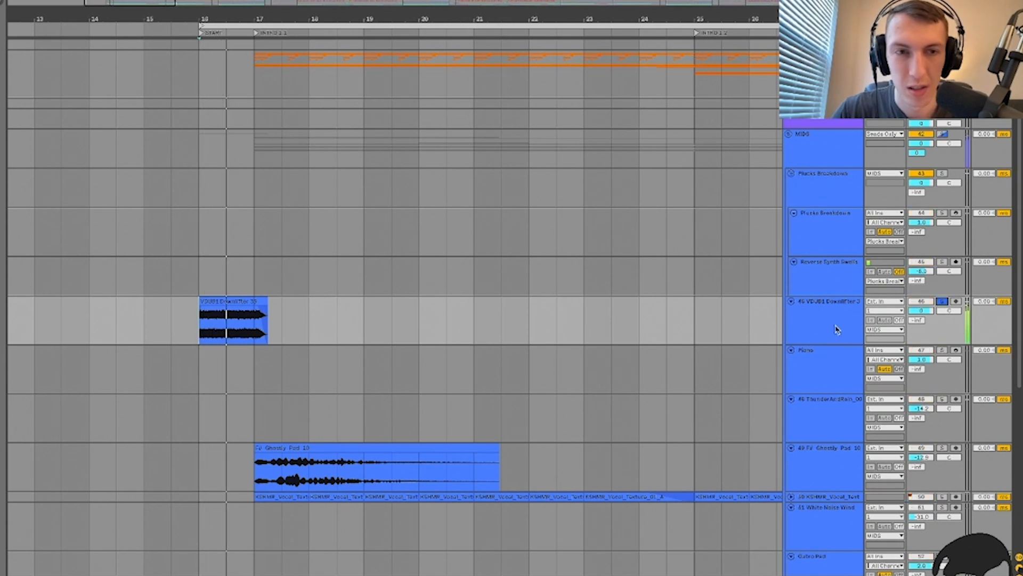
pyautogui.doubleClick(828, 324)
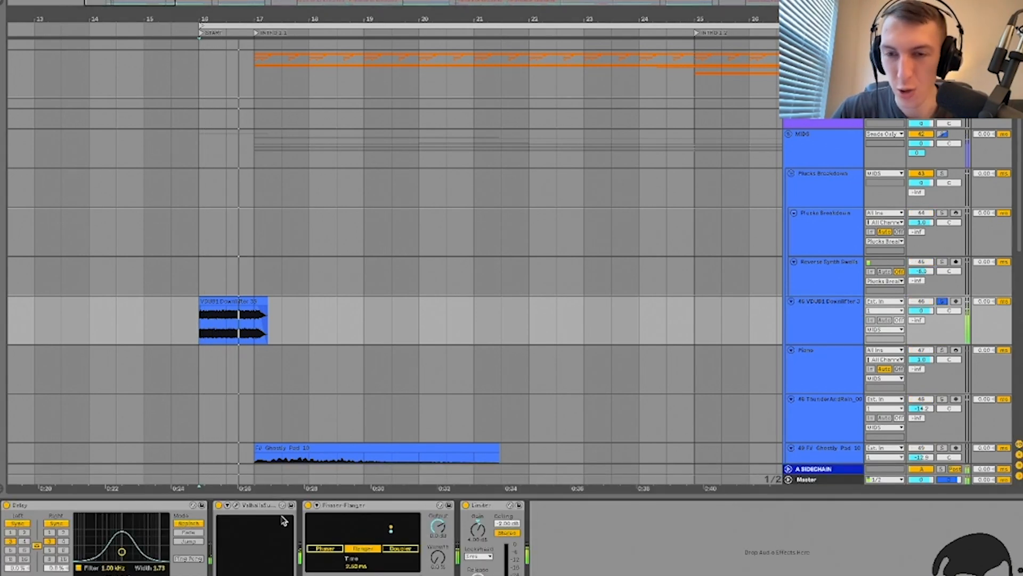
pyautogui.click(97, 503)
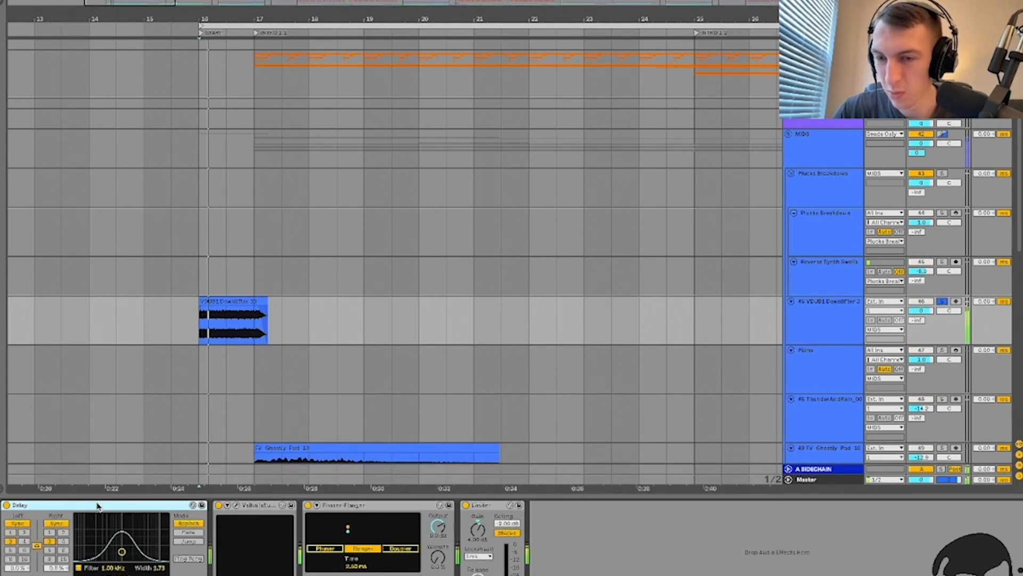
pyautogui.click(236, 505)
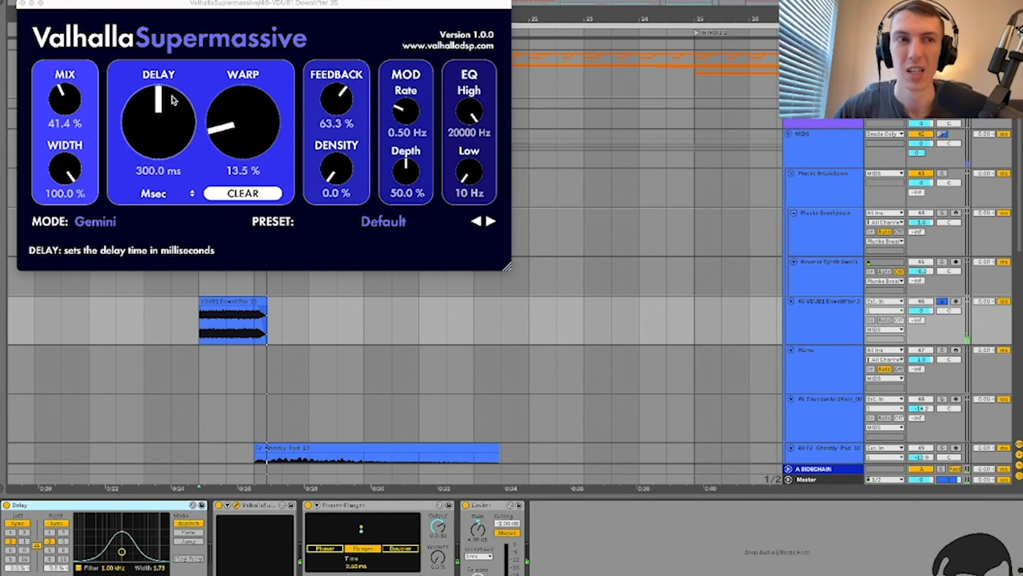
pyautogui.press('space')
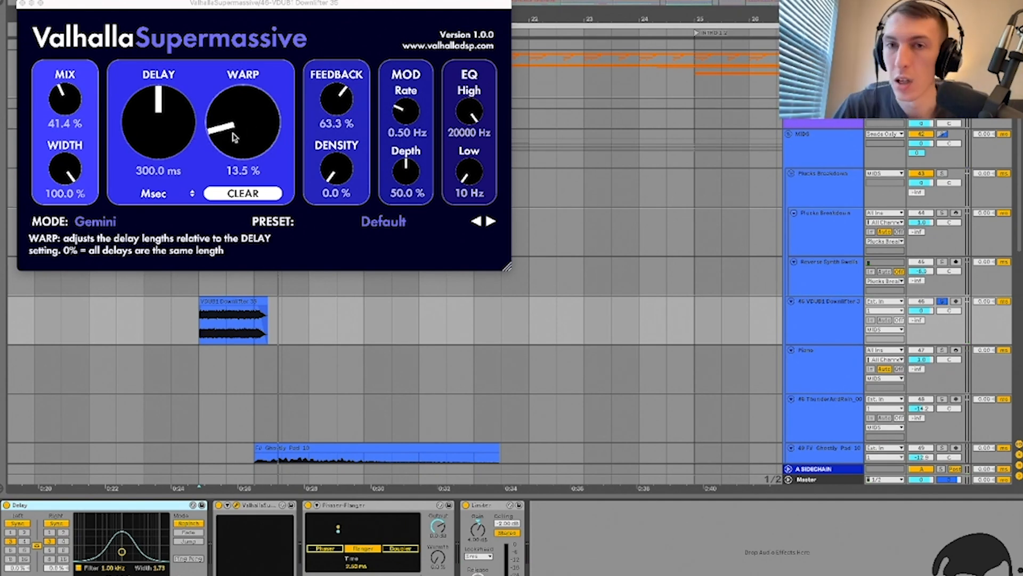
pyautogui.click(21, 3)
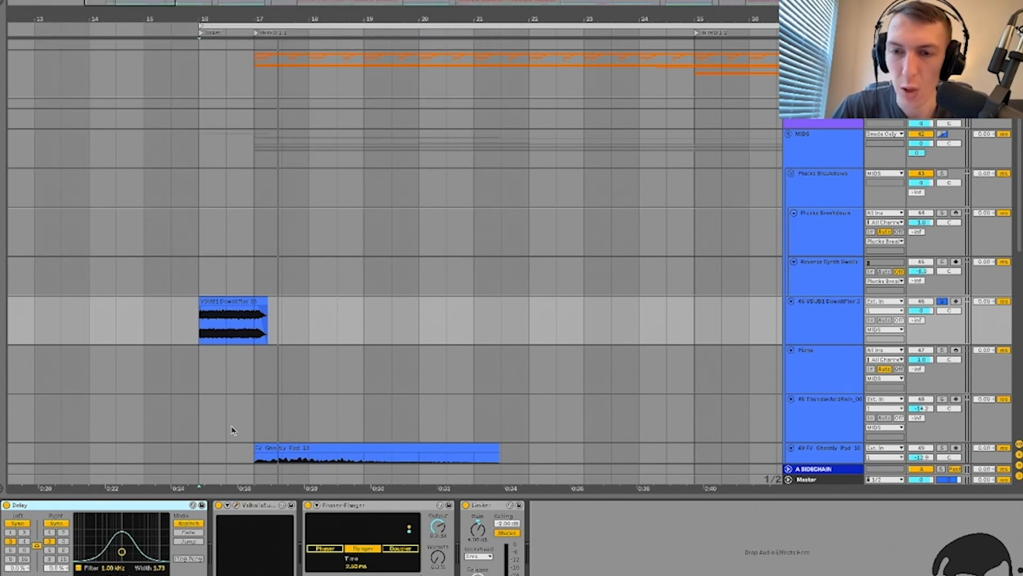
# Step: Play the downlifter while bypassing and re-enabling the Phaser-Flanger to compare the sound
pyautogui.click(255, 513)
pyautogui.click(354, 509)
pyautogui.press('space')
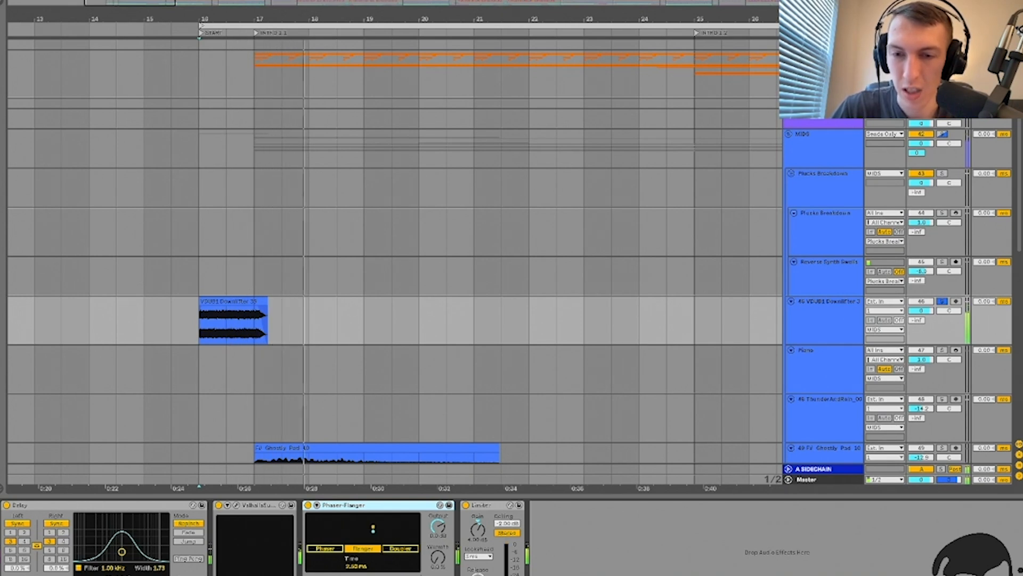
pyautogui.click(308, 505)
pyautogui.press('space')
pyautogui.press('space')
pyautogui.click(308, 505)
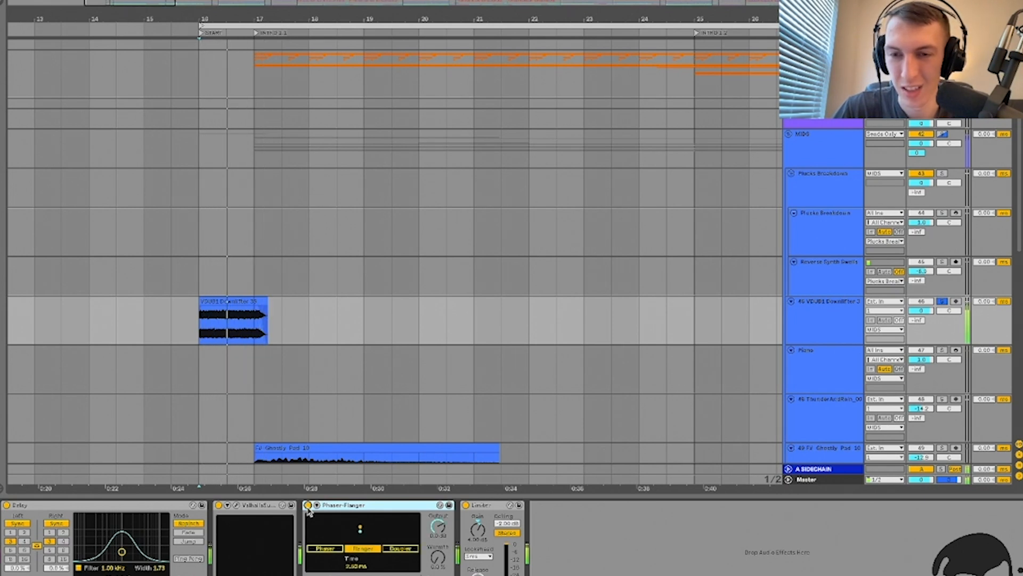
# Step: Fold the Phaser-Flanger, hide the effect chain and return to the arrangement at bar 17
pyautogui.doubleClick(334, 506)
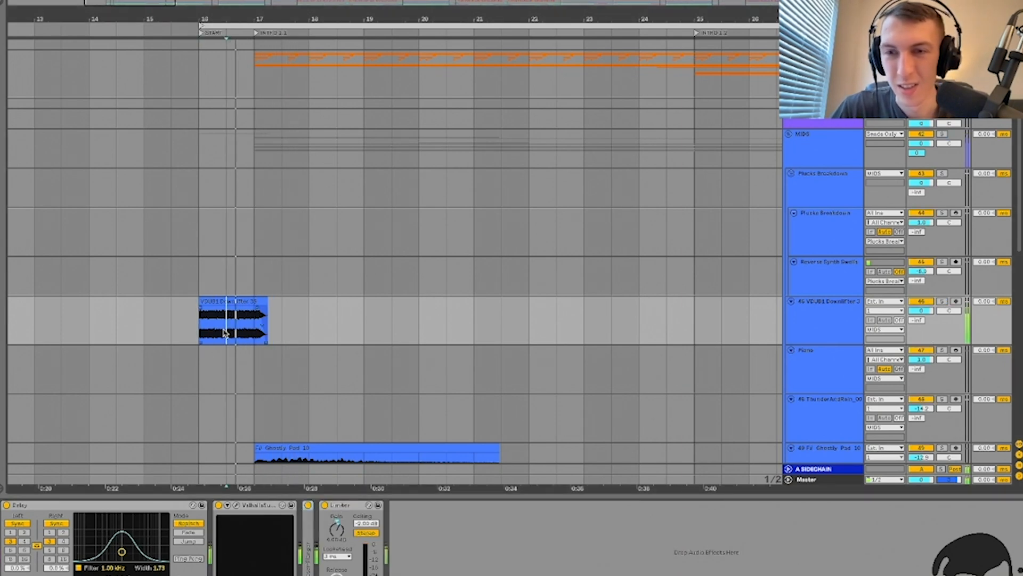
pyautogui.press('super+alt+l')
pyautogui.click(255, 340)
pyautogui.press('-')
pyautogui.press('-')
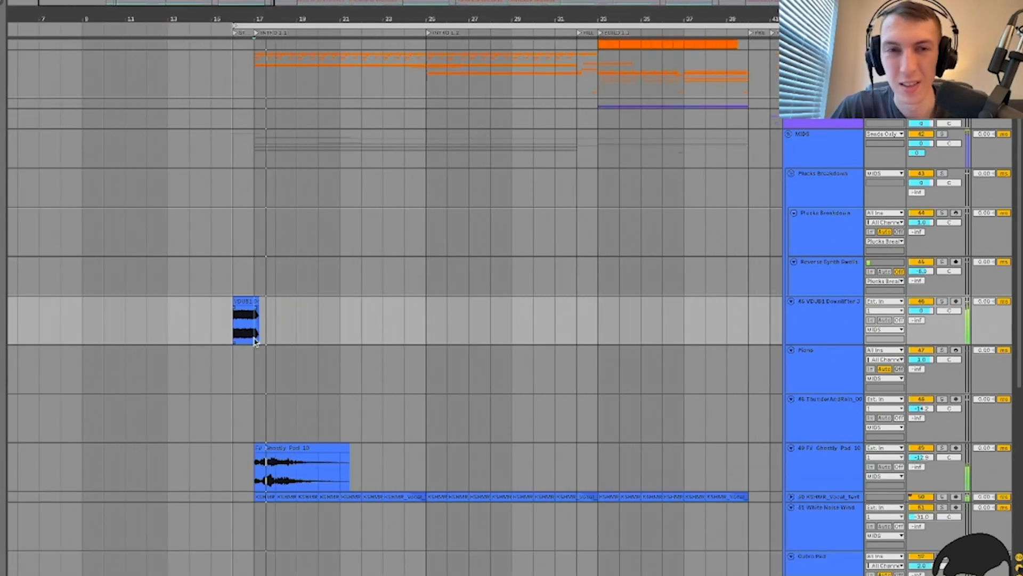
# Step: Fold the VDUB1 Downlifter track and zoom the arrangement out to the MIDS group
pyautogui.hscroll(-1, 254, 340)
pyautogui.click(827, 313)
pyautogui.press('u')
pyautogui.click(314, 318)
pyautogui.press('-')
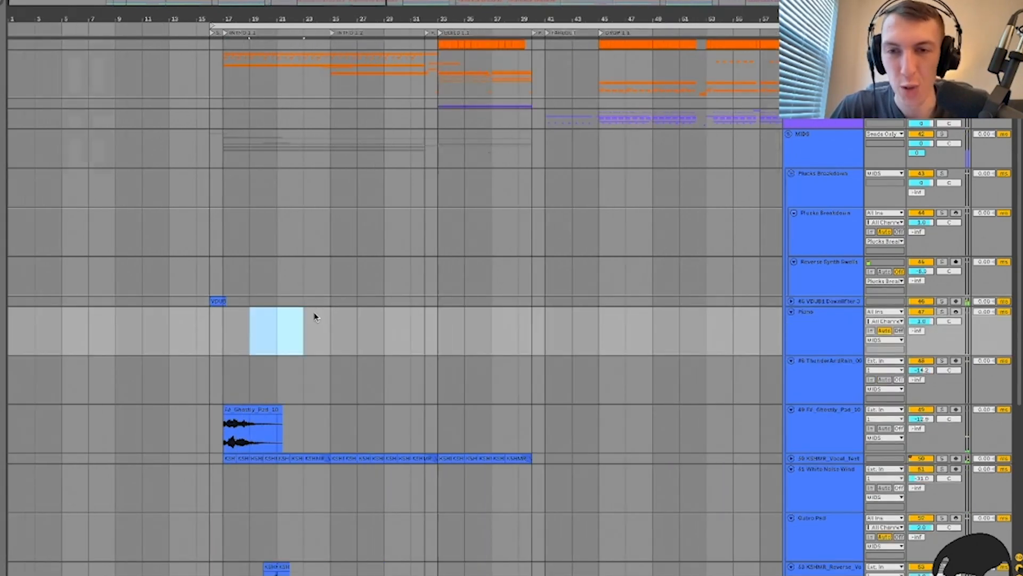
pyautogui.press('-')
pyautogui.scroll(-1, 302, 324)
pyautogui.click(811, 145)
# Step: Zoom in on the break, select Plucks Breakdown and play from bar 86.5
pyautogui.scroll(-7, 356, 212)
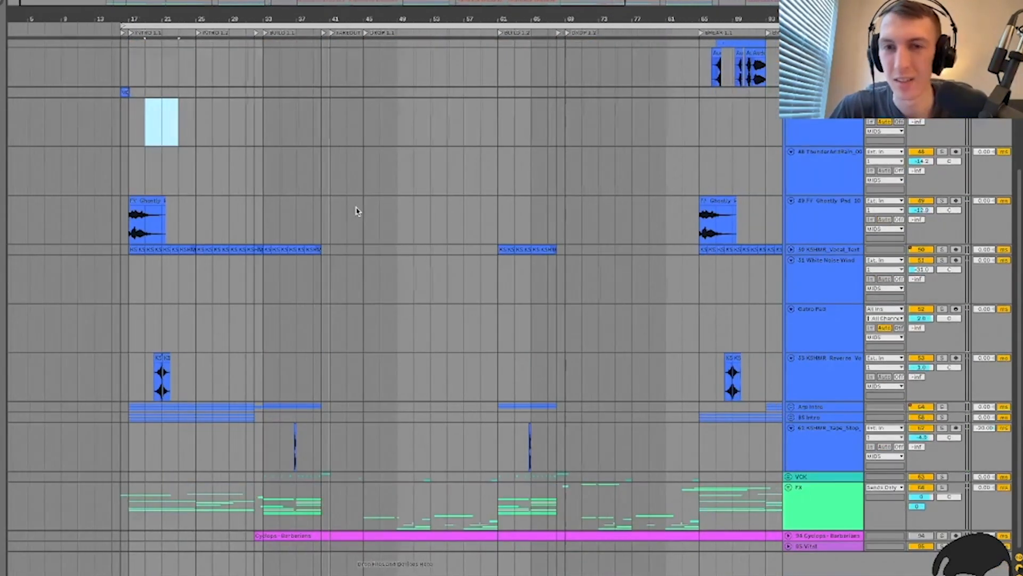
pyautogui.hscroll(3, 356, 212)
pyautogui.scroll(4, 356, 211)
pyautogui.hscroll(6, 356, 211)
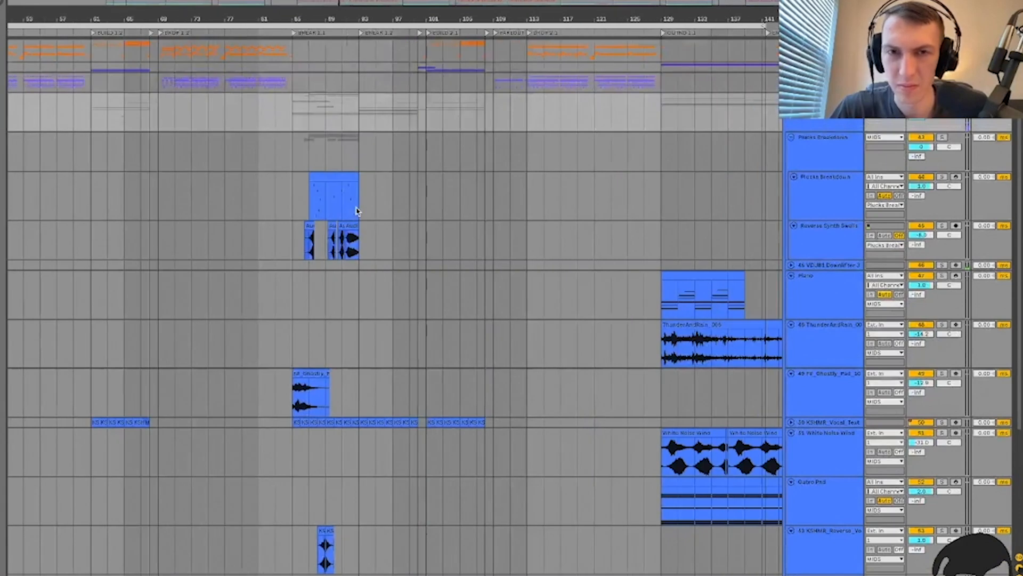
pyautogui.click(312, 198)
pyautogui.press('+')
pyautogui.press('+')
pyautogui.press('+')
pyautogui.press('+')
pyautogui.click(285, 251)
pyautogui.click(828, 194)
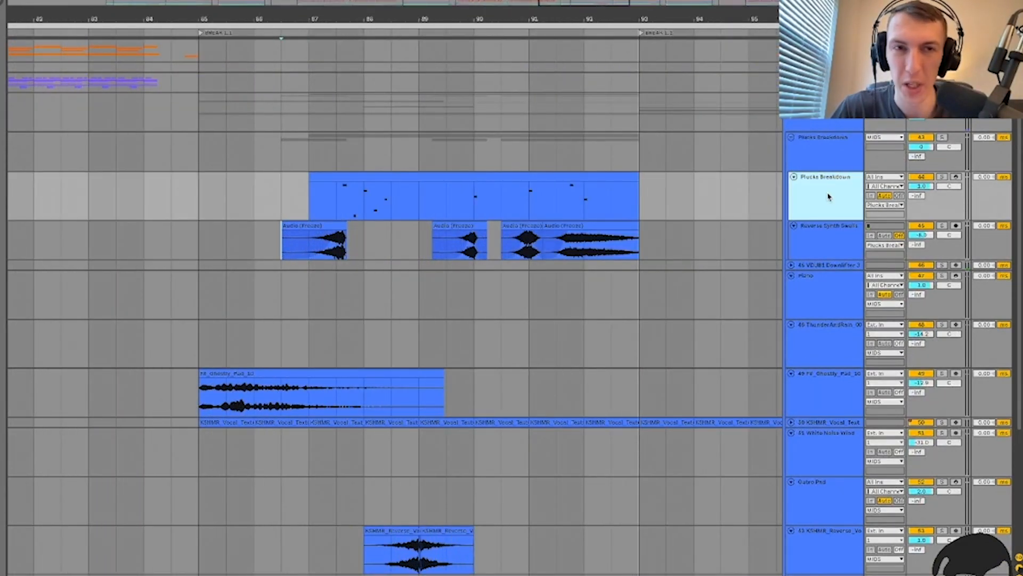
pyautogui.click(832, 160)
pyautogui.press('space')
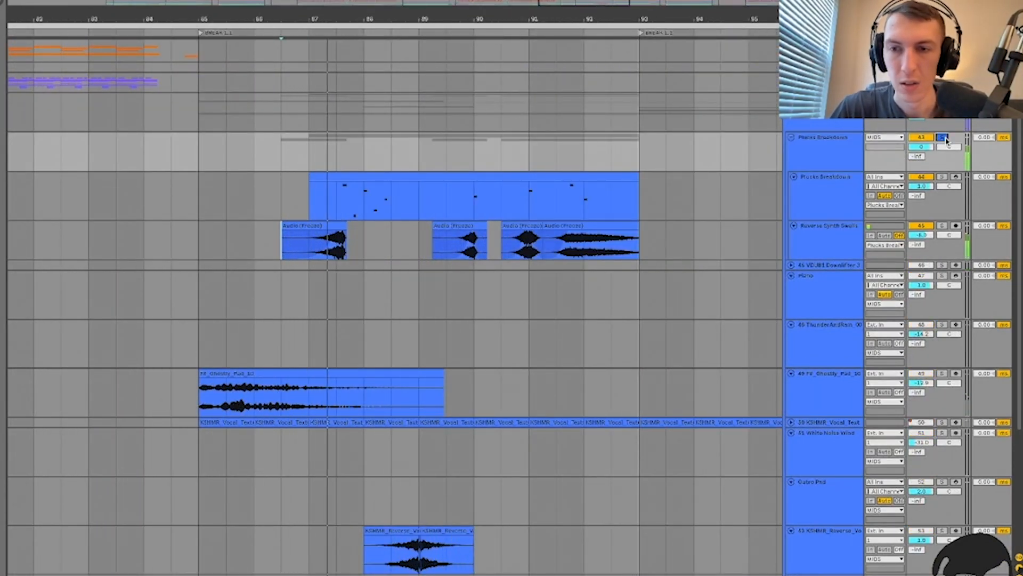
# Step: Move the start inside the plucks clip, set monitoring In then Off, and show its effect chain
pyautogui.scroll(-4, 467, 308)
pyautogui.scroll(5, 467, 308)
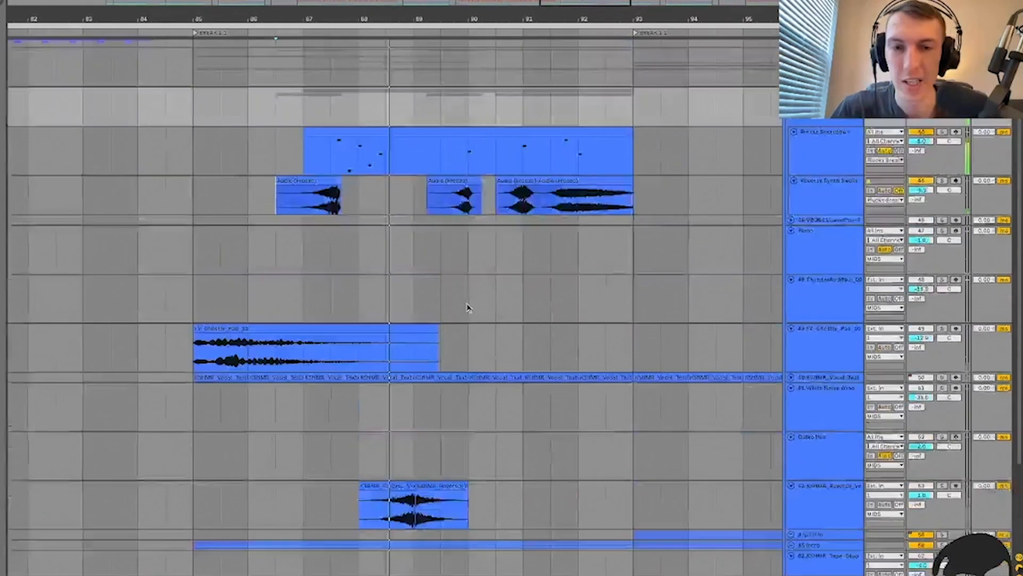
pyautogui.click(332, 230)
pyautogui.click(870, 233)
pyautogui.click(899, 233)
pyautogui.doubleClick(816, 234)
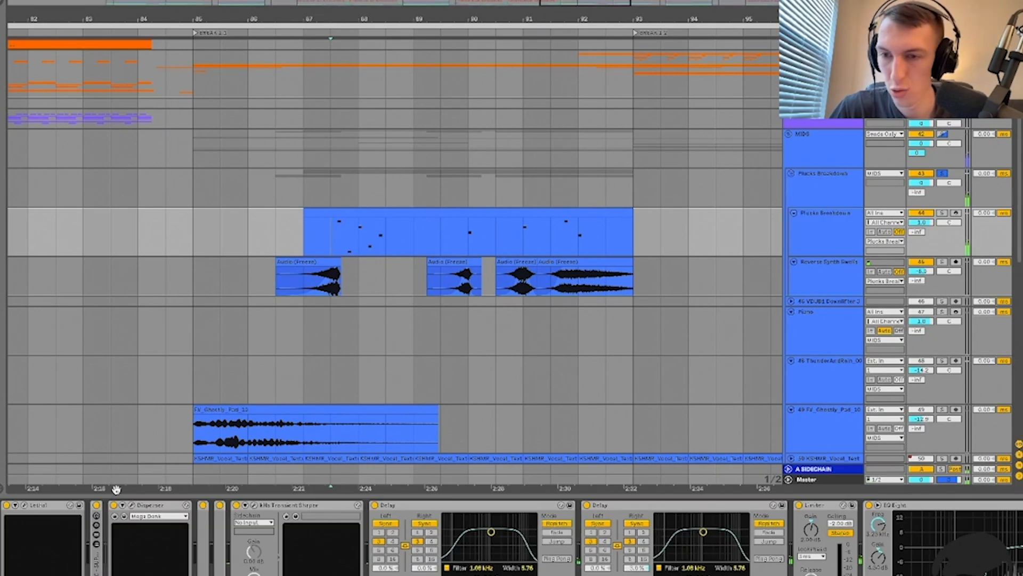
# Step: Fold the Distorser, Transient Shaper, both Delays, Limiter, EQ Eight and Reverb, then open Lethal
pyautogui.doubleClick(148, 506)
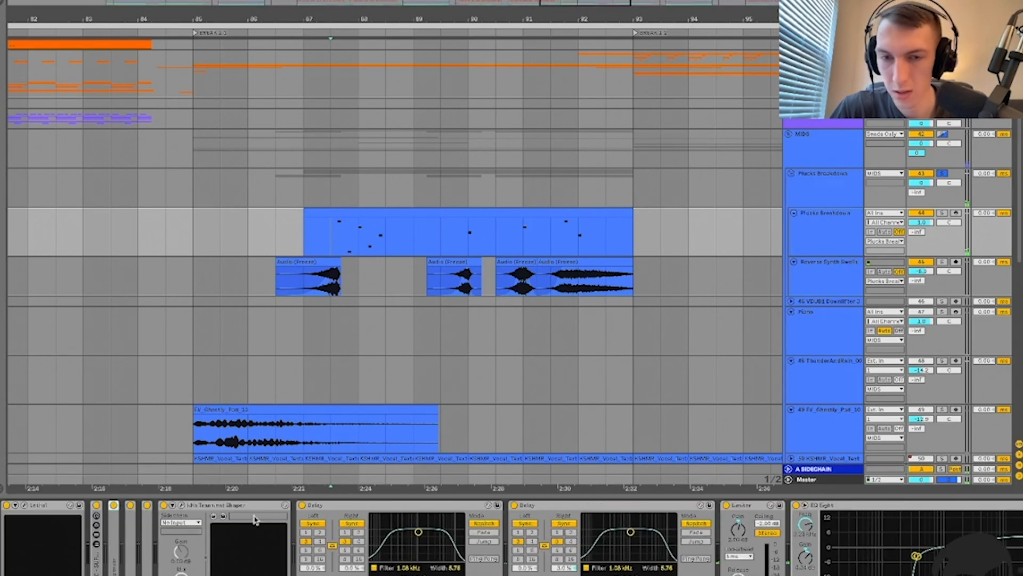
pyautogui.doubleClick(207, 506)
pyautogui.doubleClick(219, 505)
pyautogui.doubleClick(232, 505)
pyautogui.doubleClick(242, 505)
pyautogui.doubleClick(249, 505)
pyautogui.doubleClick(287, 504)
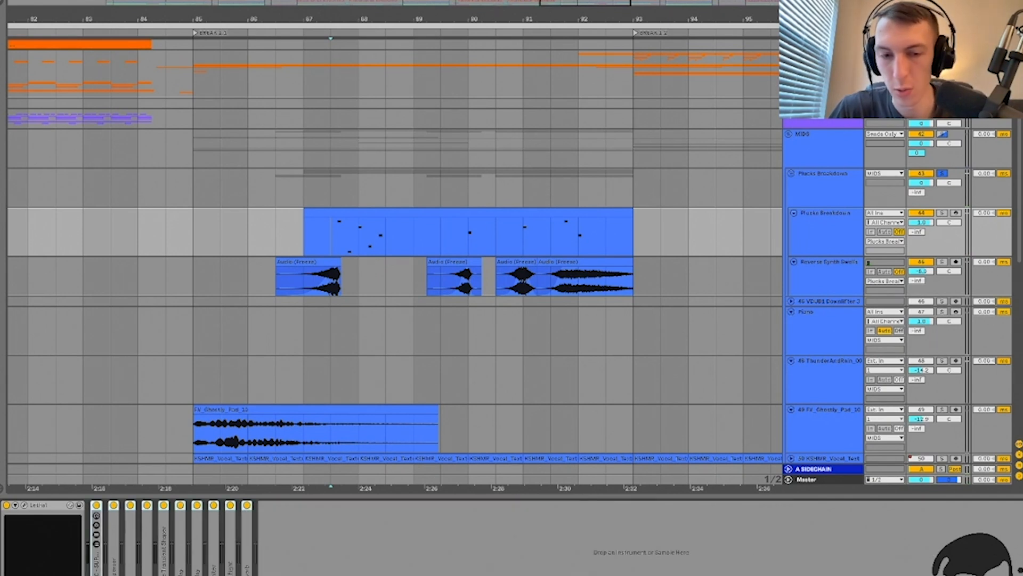
pyautogui.click(24, 506)
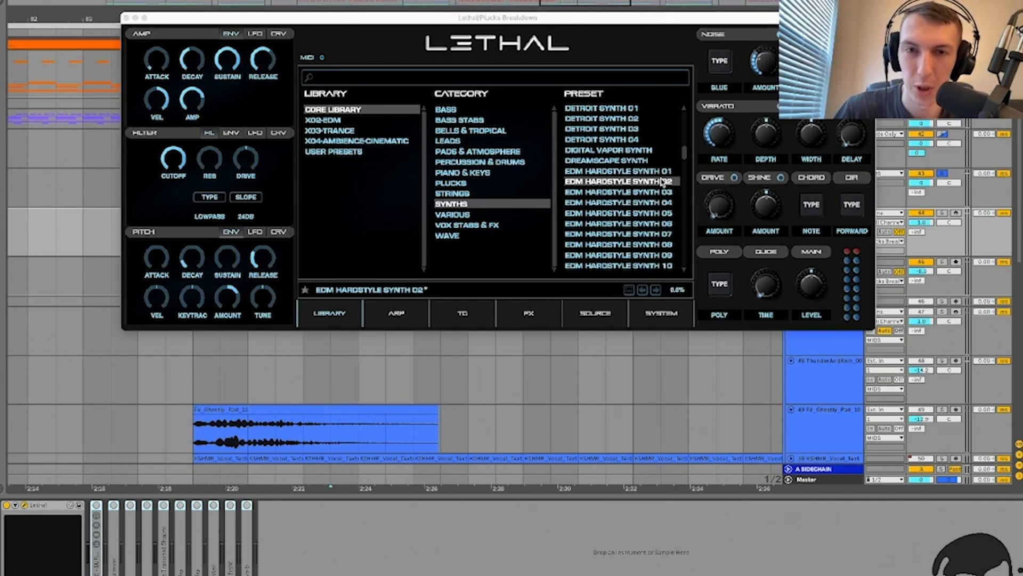
# Step: Play the plucks with Lethal open, then close the synth and stop playback
pyautogui.press('space')
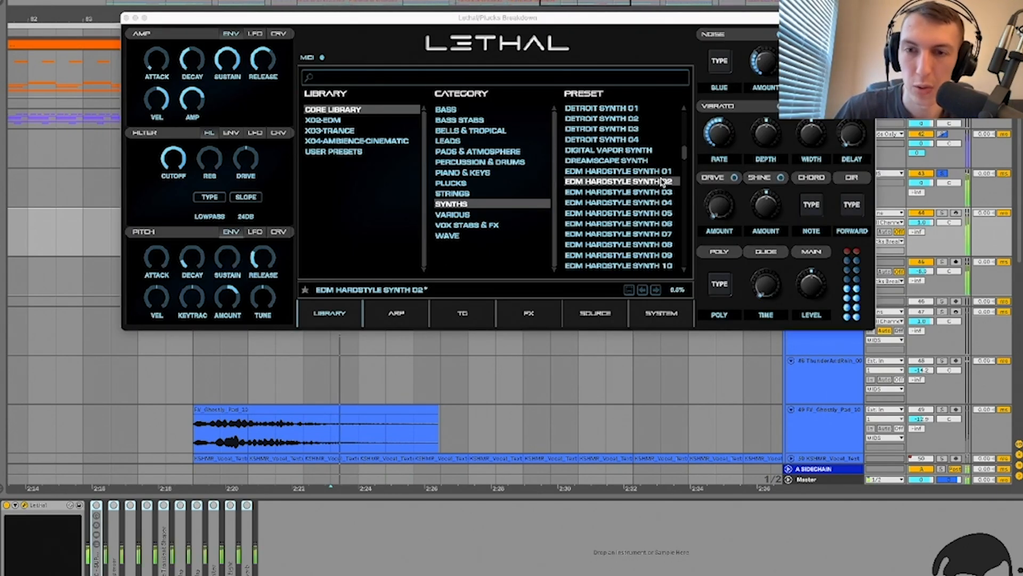
pyautogui.click(126, 17)
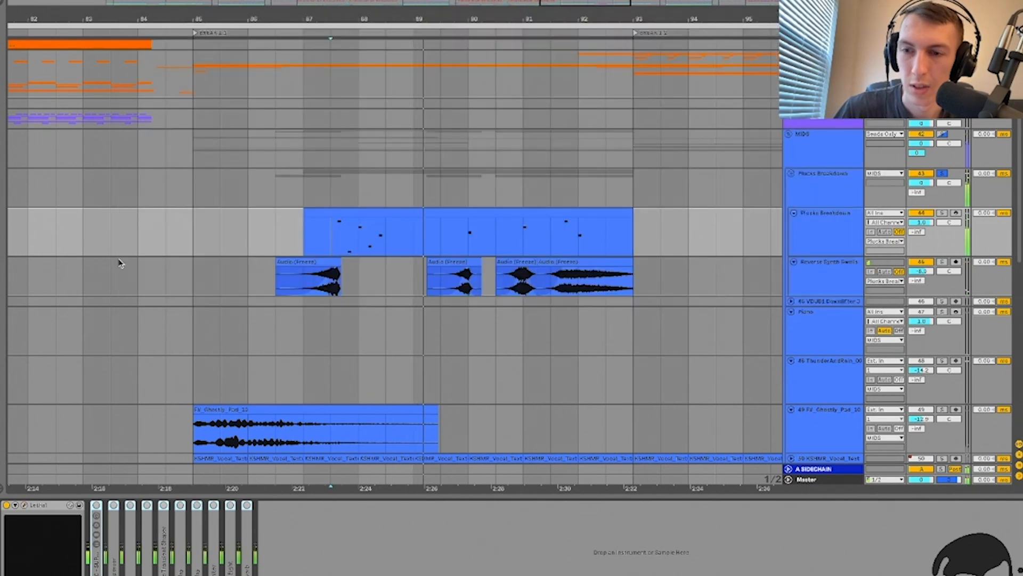
pyautogui.click(318, 234)
pyautogui.press('space')
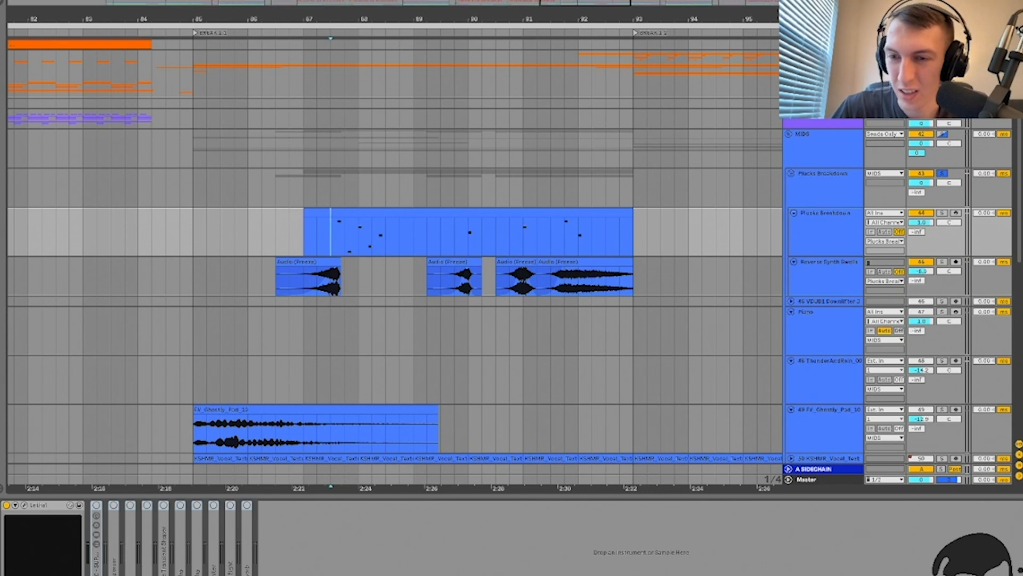
# Step: Unfold the CYC - SUPER LOWPASS rack and inspect its Auto Filter during playback
pyautogui.doubleClick(94, 571)
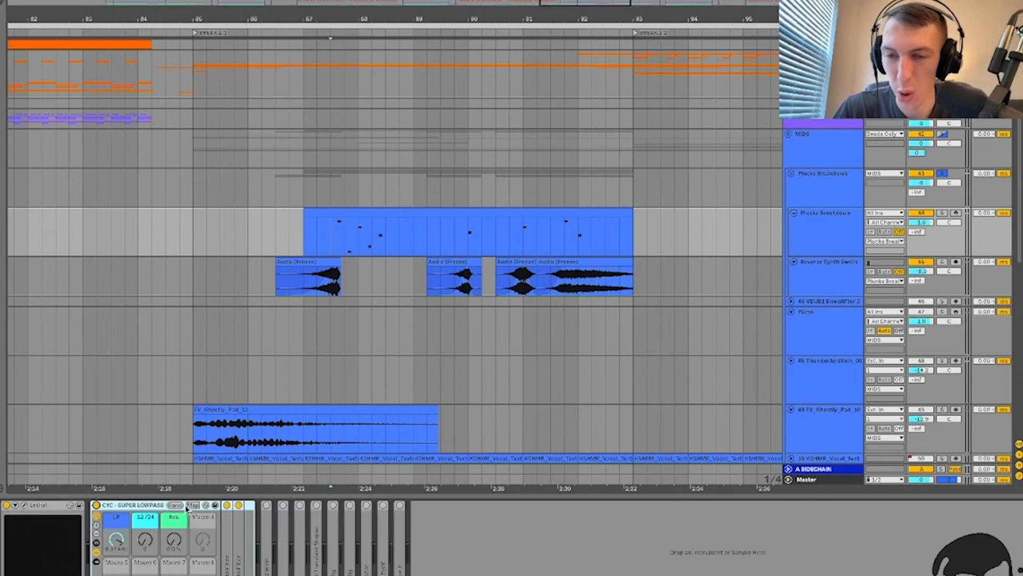
pyautogui.doubleClick(226, 548)
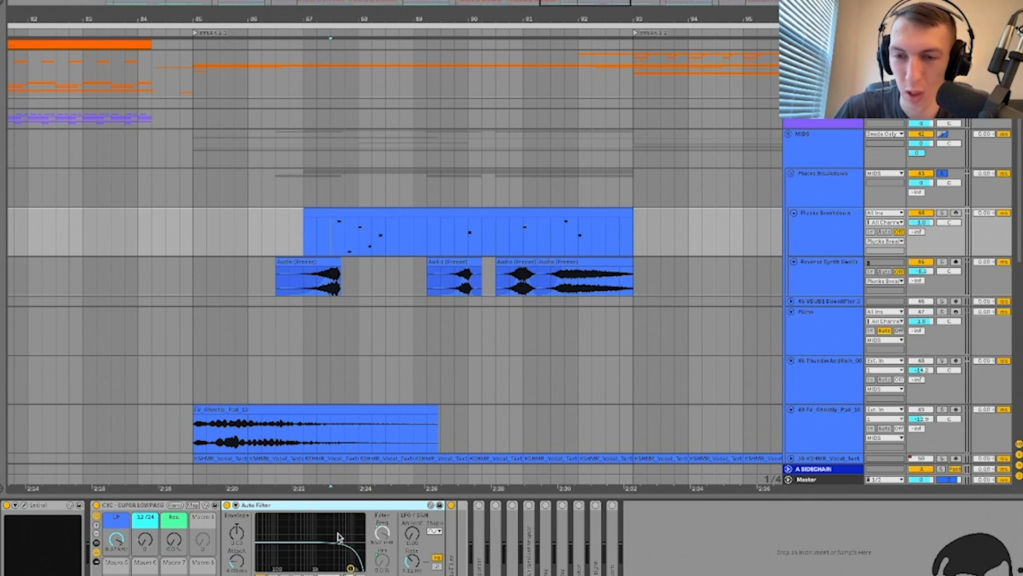
pyautogui.doubleClick(306, 507)
pyautogui.doubleClick(233, 542)
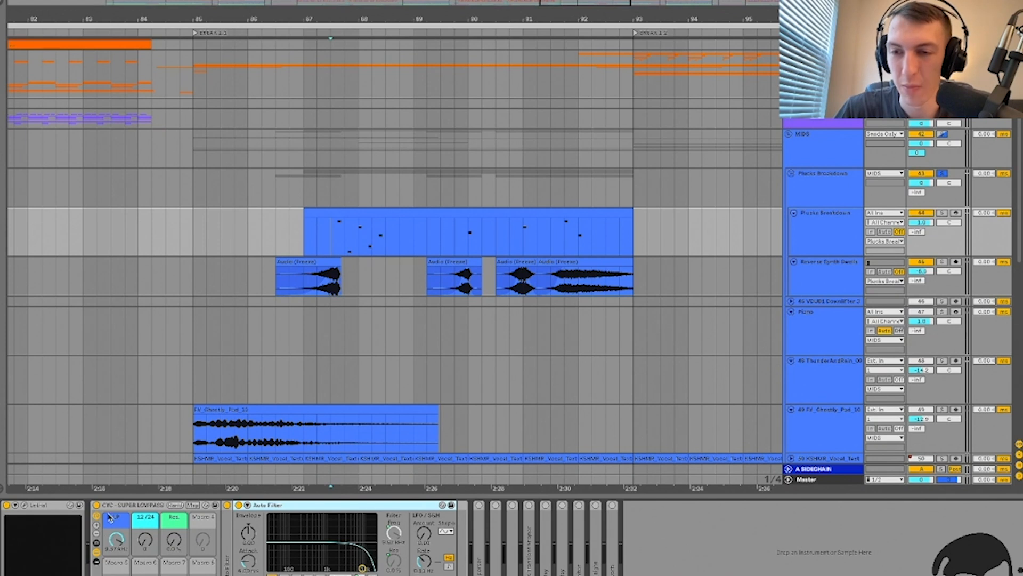
pyautogui.press('space')
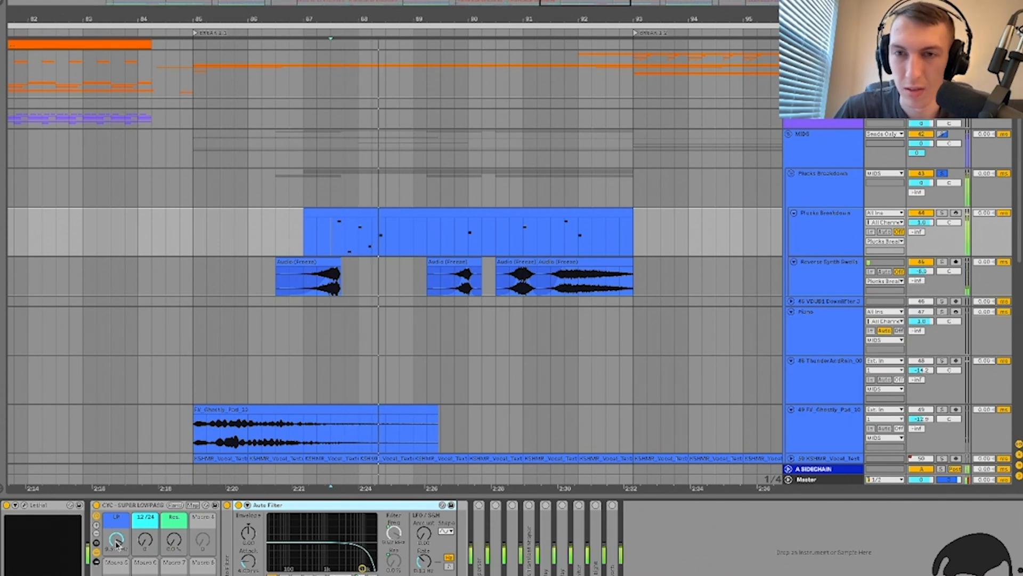
pyautogui.press('space')
pyautogui.press('space')
# Step: Fold the SUPER LOWPASS rack and load kHs Ladder Filter via a 'khs ladder' browser search
pyautogui.click(119, 505)
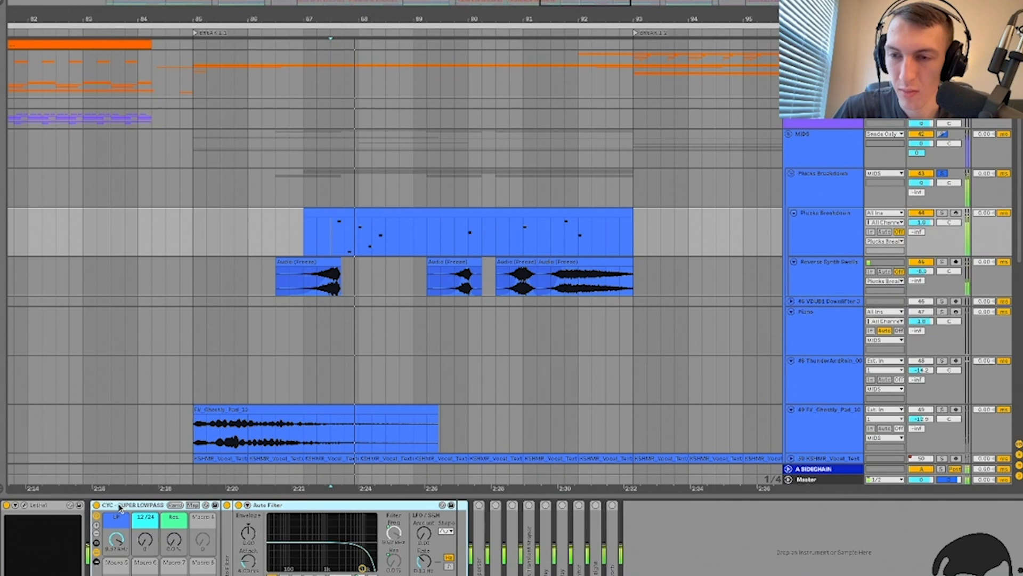
pyautogui.doubleClick(119, 505)
pyautogui.press('super+f')
pyautogui.write('khs ladder')
pyautogui.press('Down')
pyautogui.press('Return')
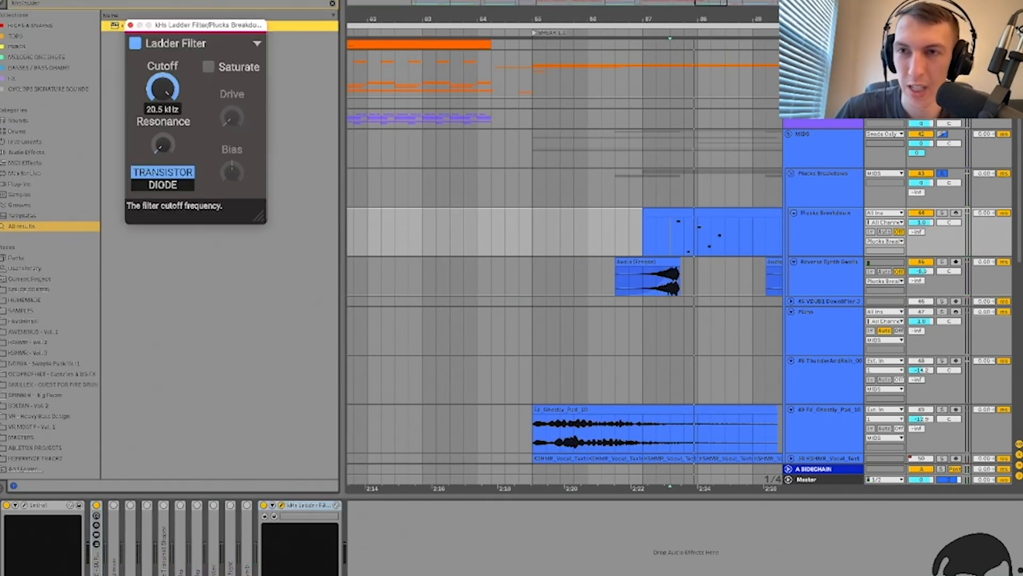
# Step: Delete the kHs Ladder Filter and reselect the inner Plucks Breakdown track
pyautogui.click(303, 505)
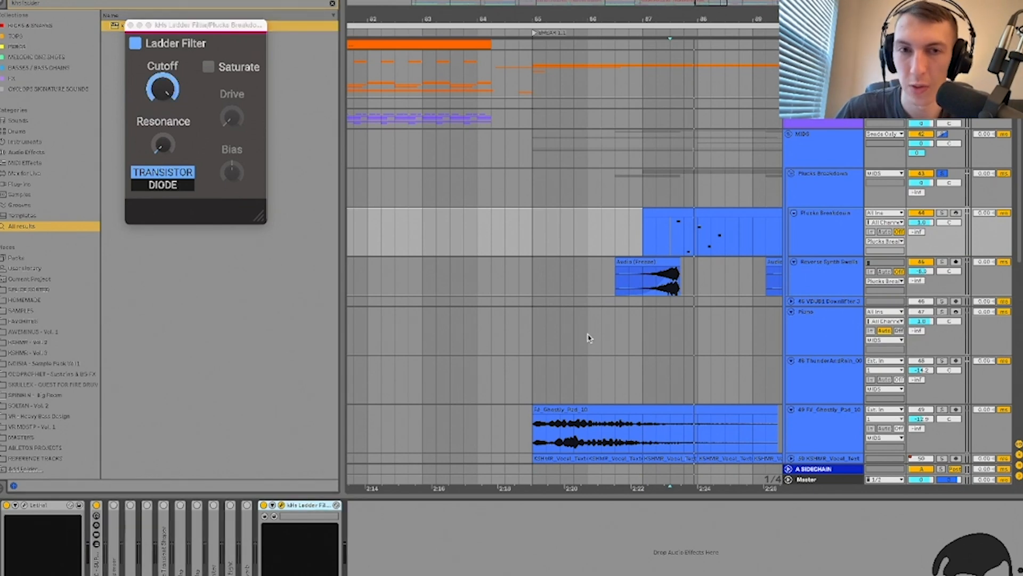
pyautogui.press('Delete')
pyautogui.click(853, 180)
pyautogui.click(834, 228)
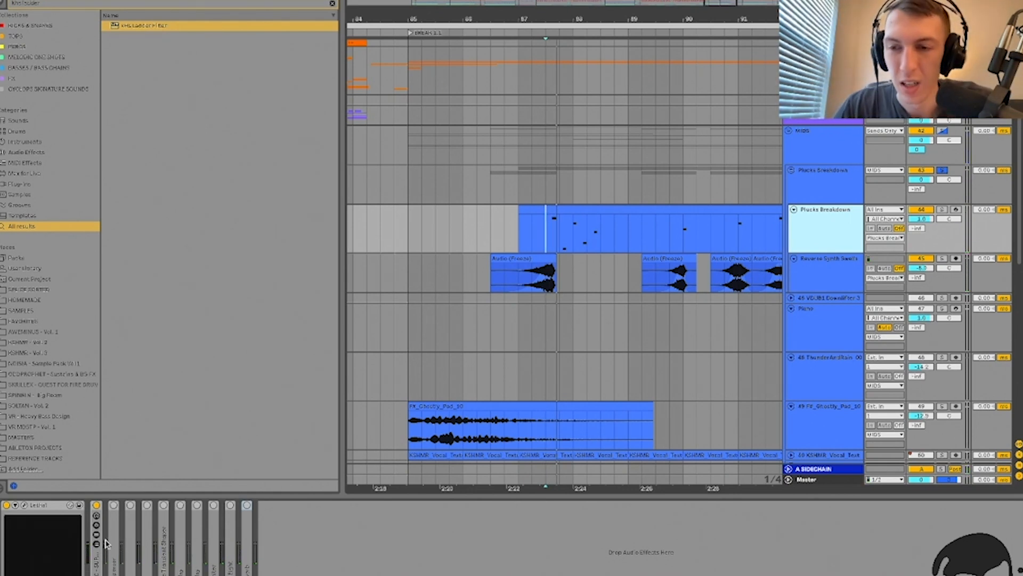
# Step: Unfold the Disperser and check its plugin window during playback, then fold it
pyautogui.doubleClick(102, 562)
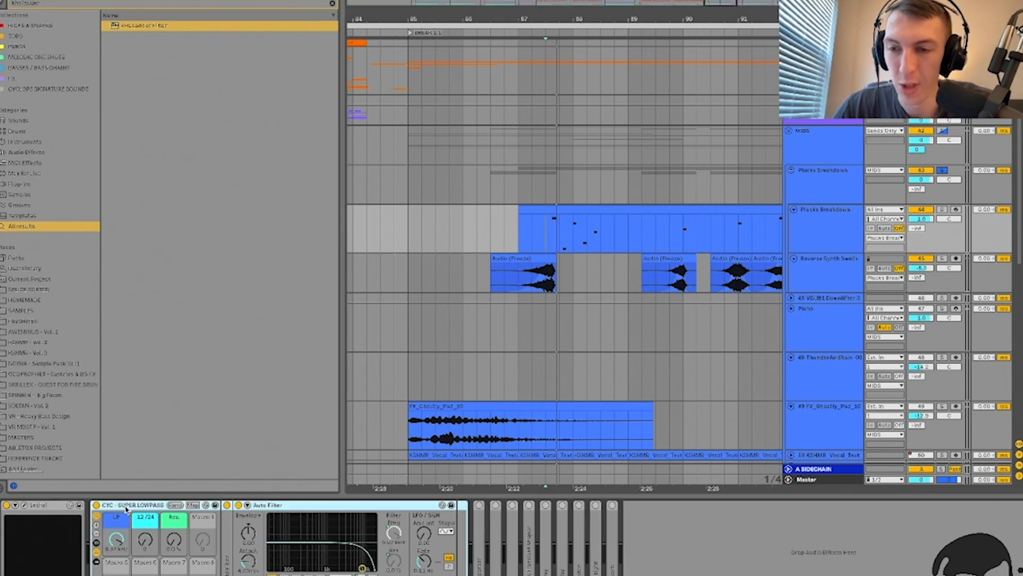
pyautogui.doubleClick(138, 504)
pyautogui.doubleClick(115, 529)
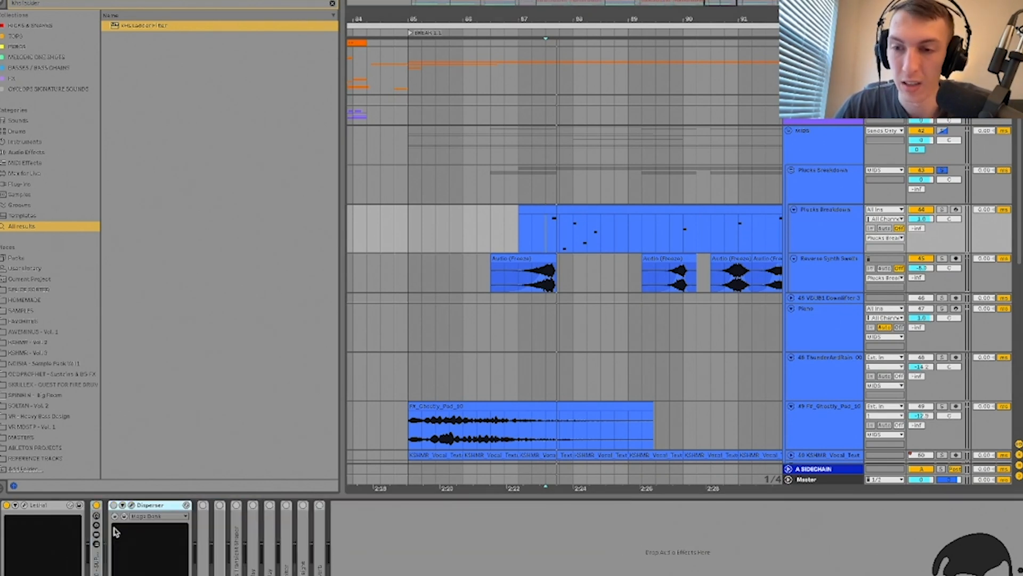
pyautogui.press('space')
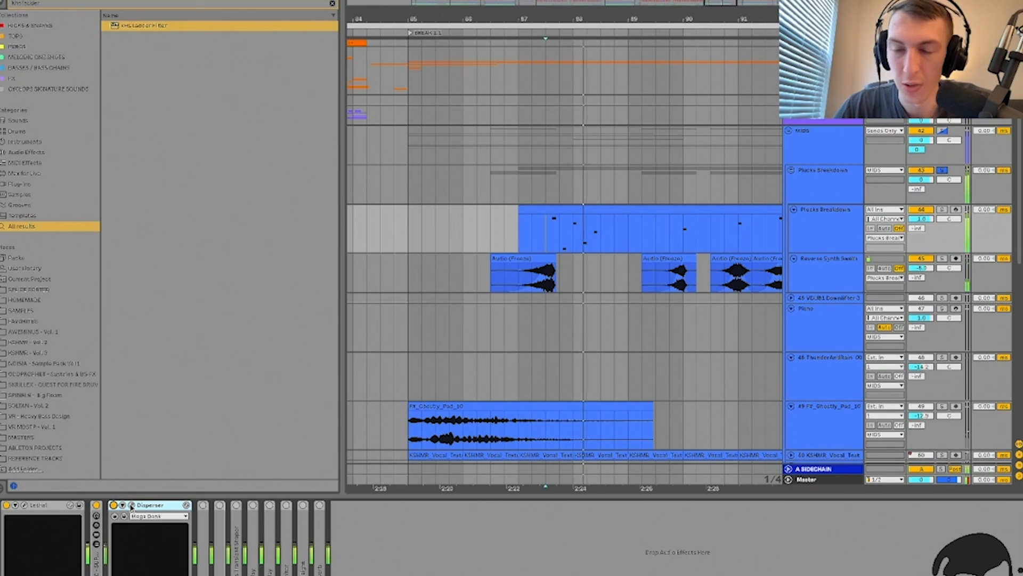
pyautogui.click(131, 506)
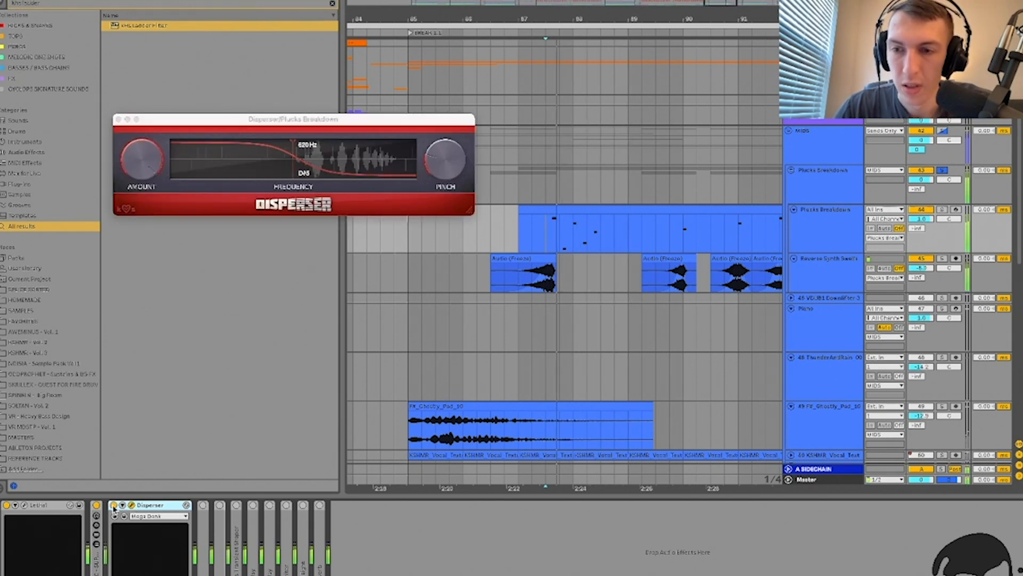
pyautogui.click(131, 505)
pyautogui.click(131, 505)
pyautogui.click(132, 505)
pyautogui.doubleClick(142, 505)
# Step: Switch on the ZZ and Z2 multiband devices and review their settings
pyautogui.doubleClick(128, 530)
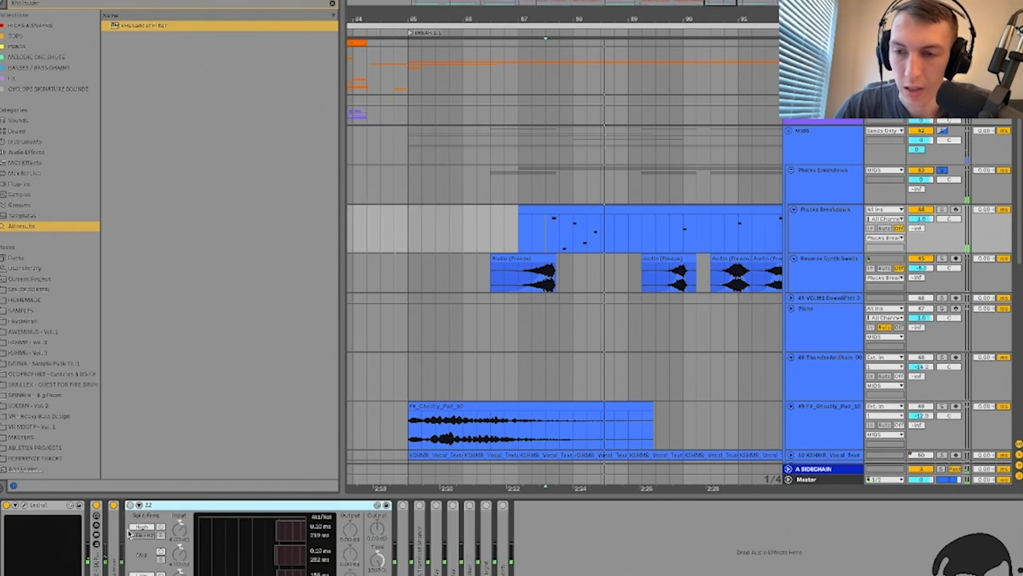
pyautogui.click(131, 506)
pyautogui.doubleClick(153, 506)
pyautogui.click(148, 506)
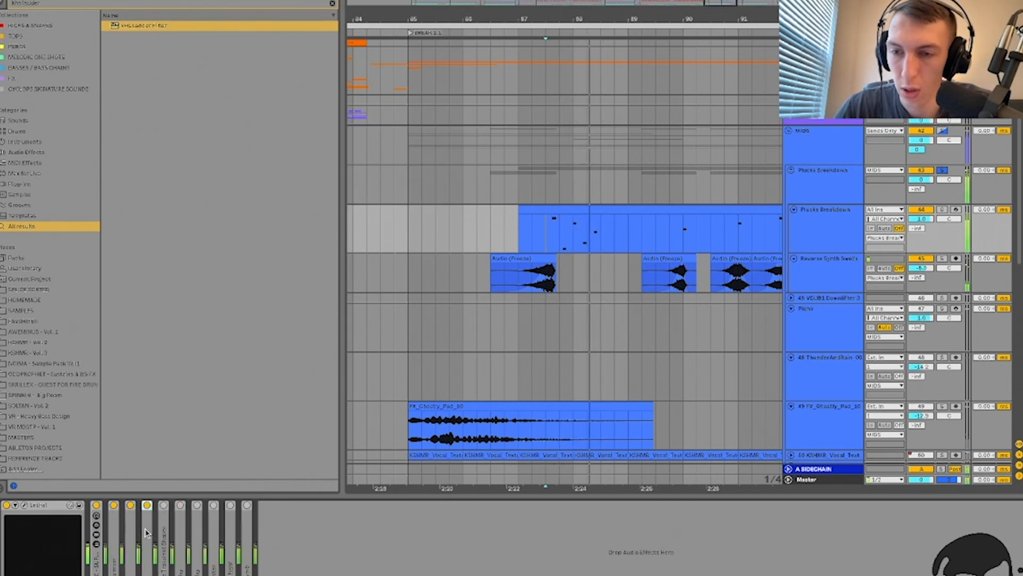
pyautogui.doubleClick(148, 533)
pyautogui.doubleClick(184, 507)
pyautogui.doubleClick(149, 525)
pyautogui.doubleClick(175, 505)
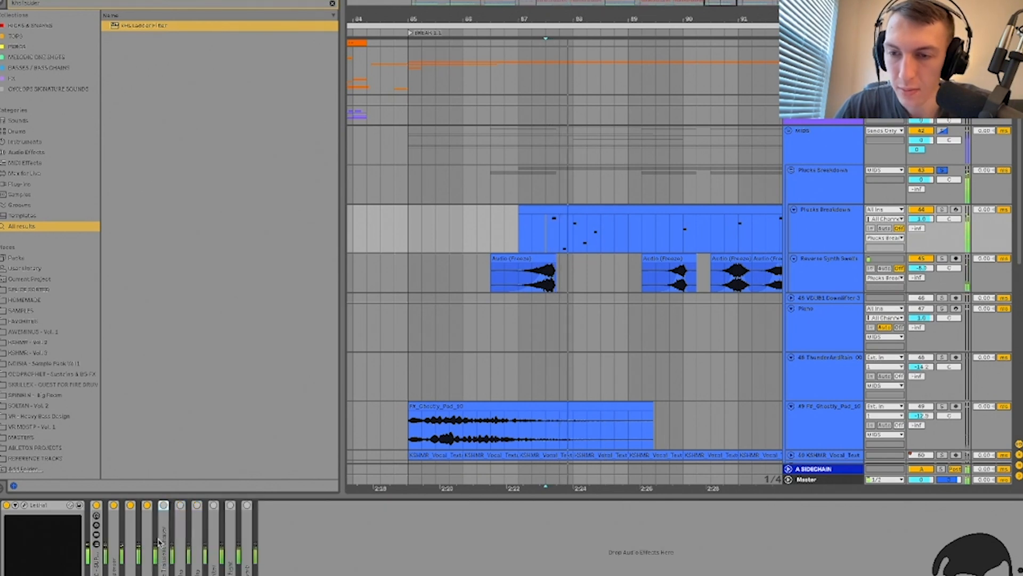
# Step: Review the kHs Transient Shaper window while the Plucks clip plays, then fold it
pyautogui.doubleClick(160, 536)
pyautogui.click(182, 505)
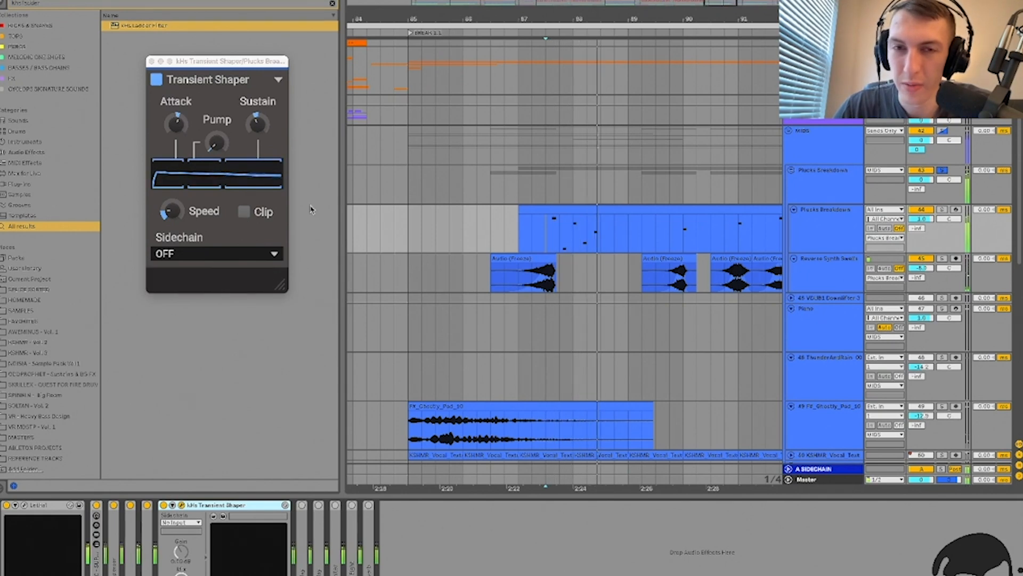
pyautogui.click(532, 234)
pyautogui.scroll(5, 537, 234)
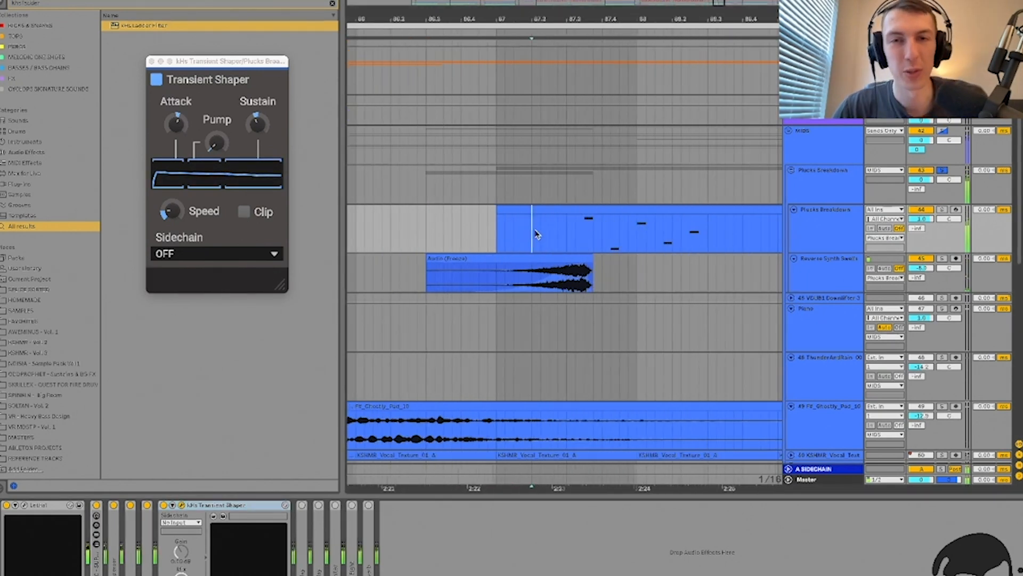
pyautogui.hscroll(1, 538, 233)
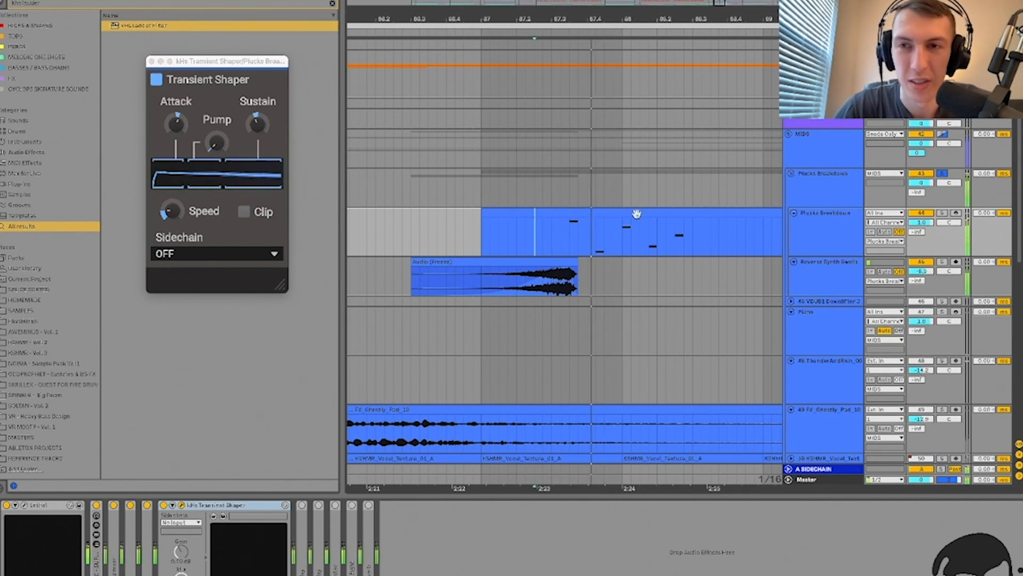
pyautogui.hscroll(1, 599, 237)
pyautogui.scroll(-1, 599, 237)
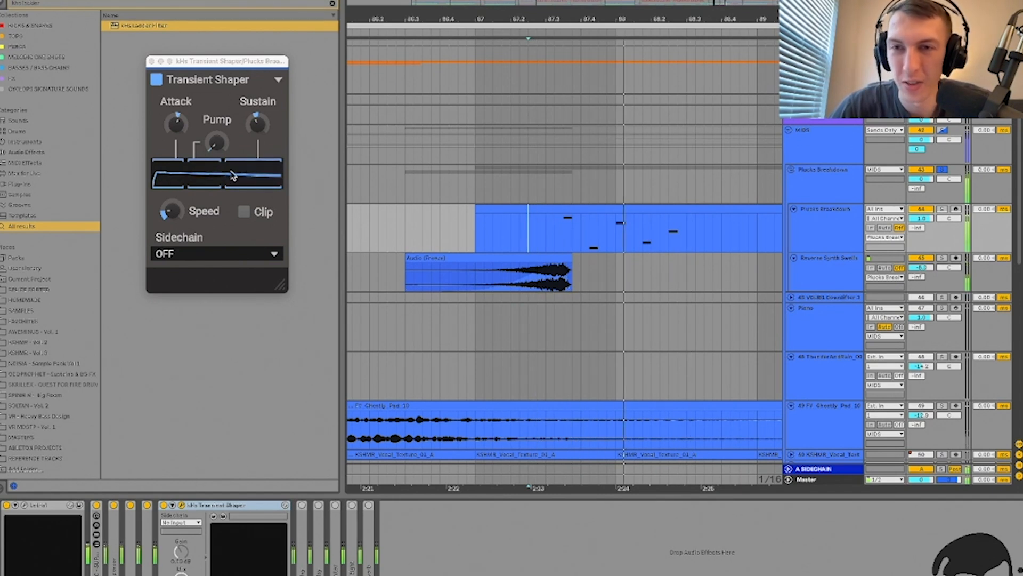
pyautogui.click(182, 506)
pyautogui.doubleClick(202, 504)
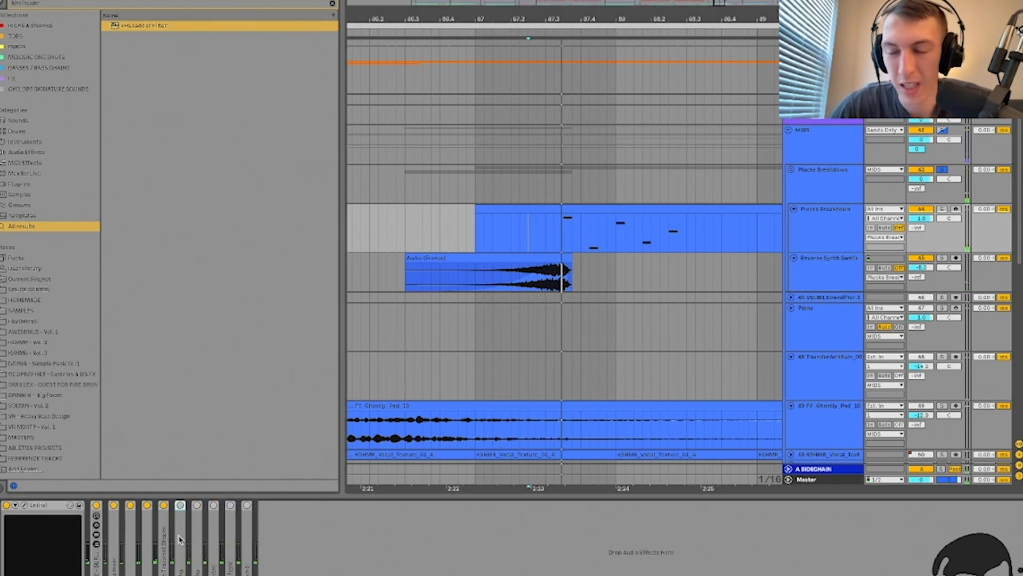
# Step: Expand the Delay device, showing its 1.08 kHz filter, and zoom out around the break
pyautogui.doubleClick(178, 504)
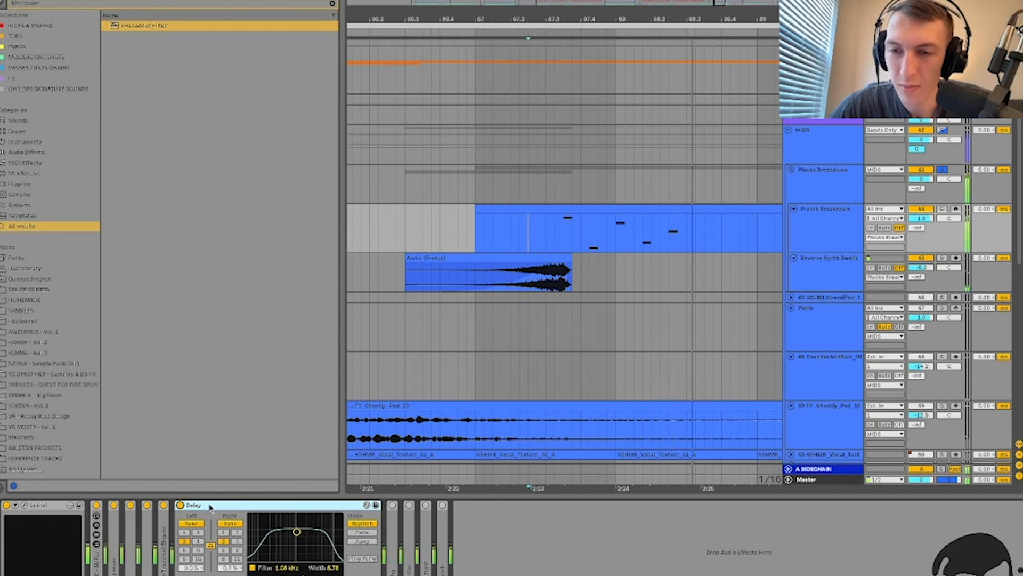
pyautogui.click(553, 235)
pyautogui.press('-')
pyautogui.press('-')
pyautogui.press('-')
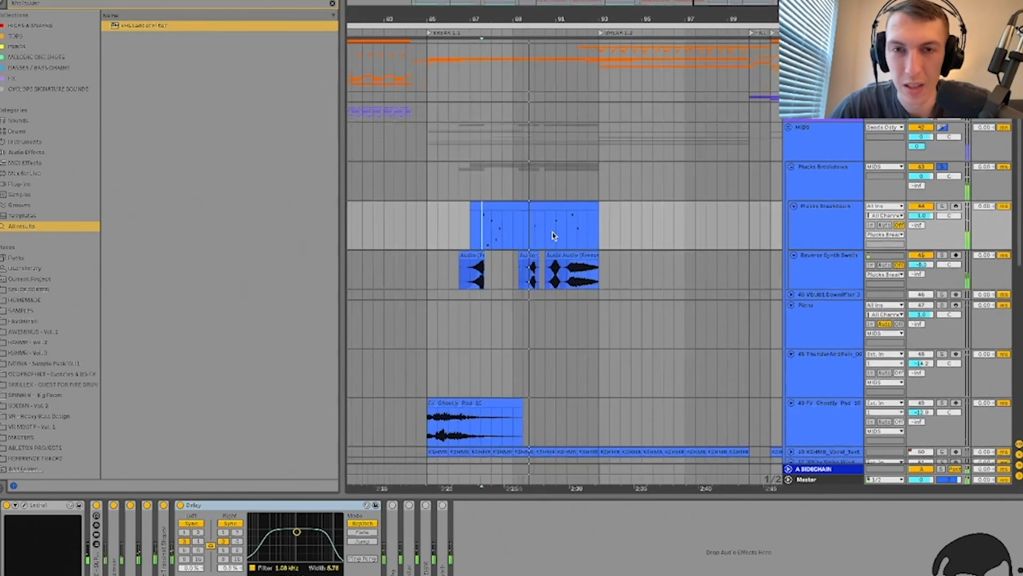
# Step: Turn on Automation Mode to reveal the rising Delay Dry/Wet automation, refolding the Delay device
pyautogui.press('a')
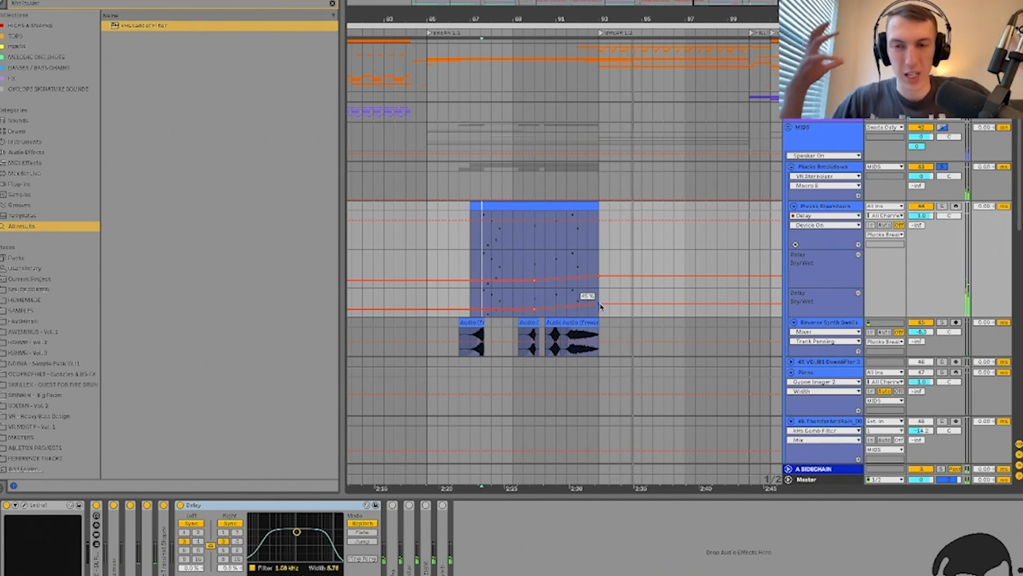
pyautogui.doubleClick(230, 505)
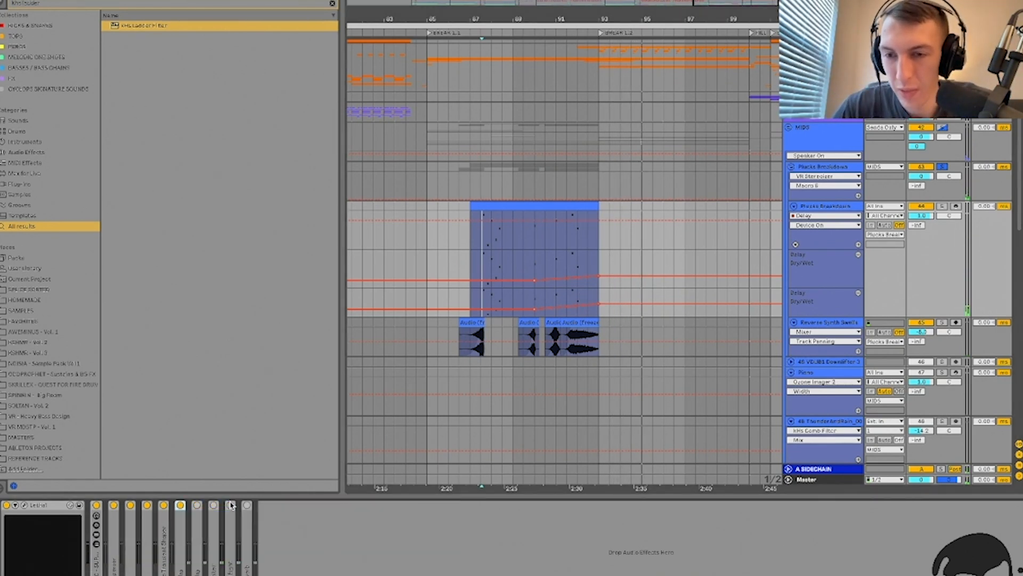
pyautogui.doubleClick(197, 505)
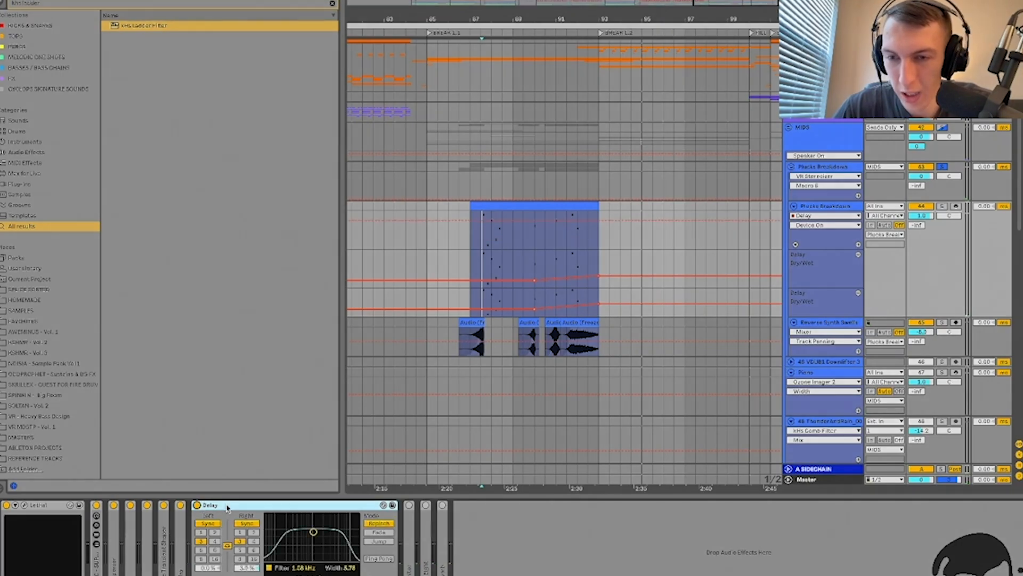